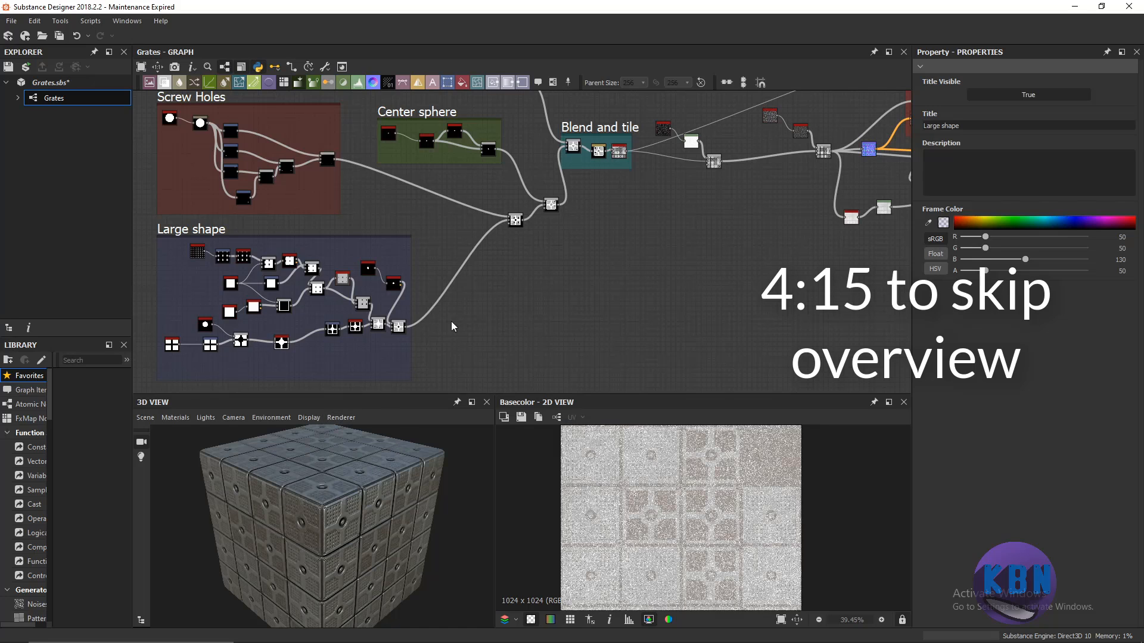
Examine the Grates graph from the Large shape frame through to the Base Material and output nodes.
scroll(554, 280, "down", 3)
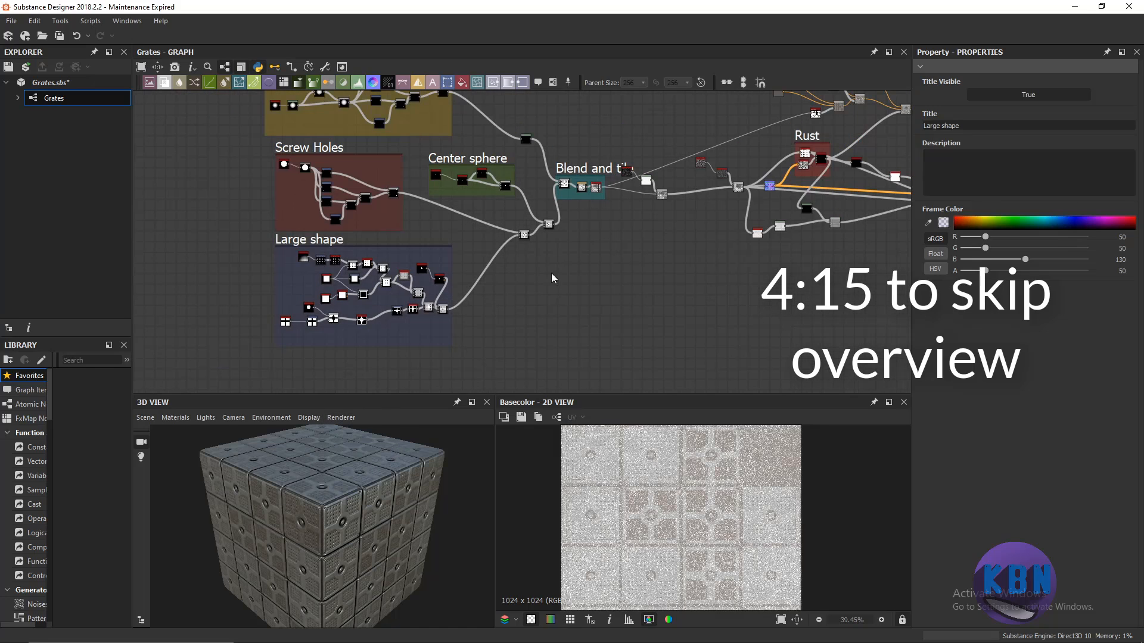
left_click_drag(653, 278, 584, 345)
left_click_drag(308, 520, 315, 500)
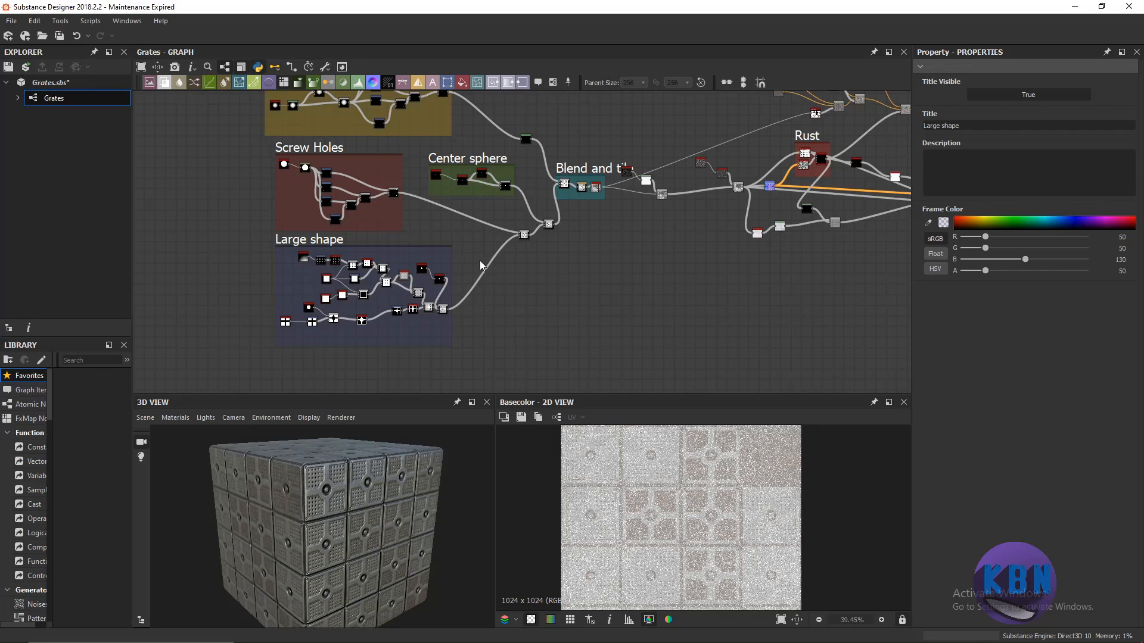
left_click_drag(559, 282, 524, 324)
middle_click_drag(745, 235, 449, 365)
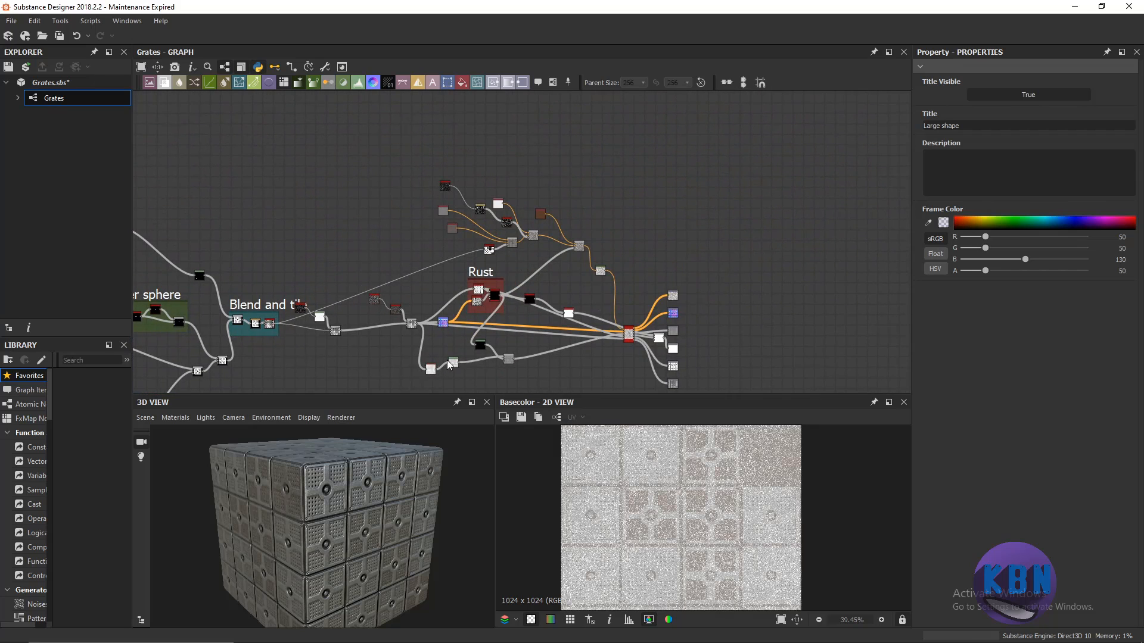
scroll(753, 347, "up", 10)
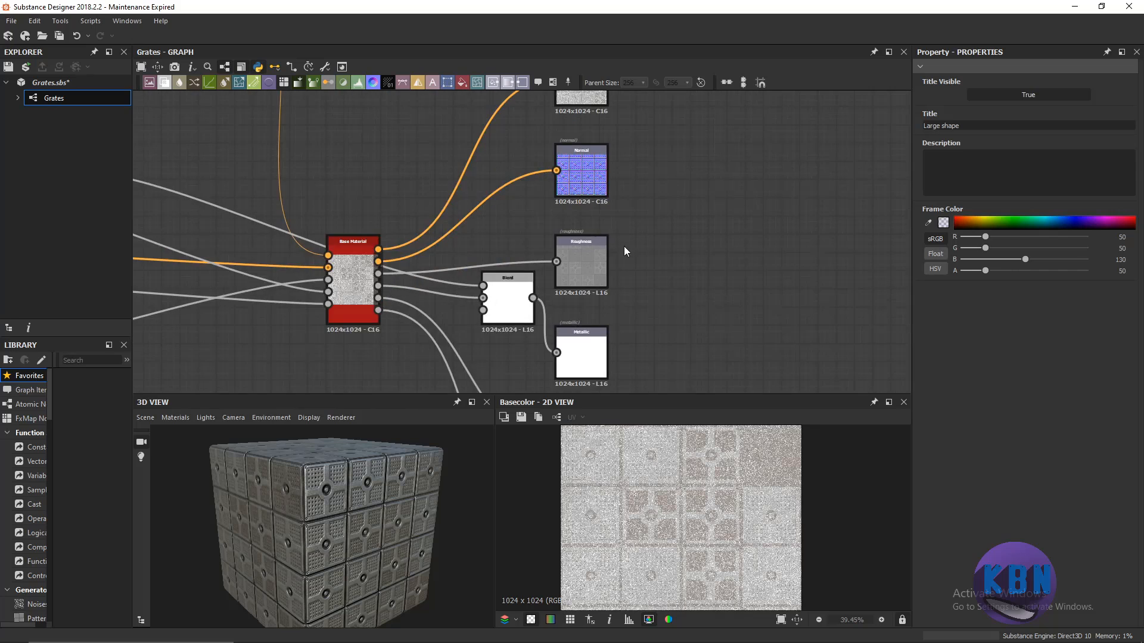
middle_click_drag(644, 341, 689, 523)
middle_click_drag(563, 291, 602, 271)
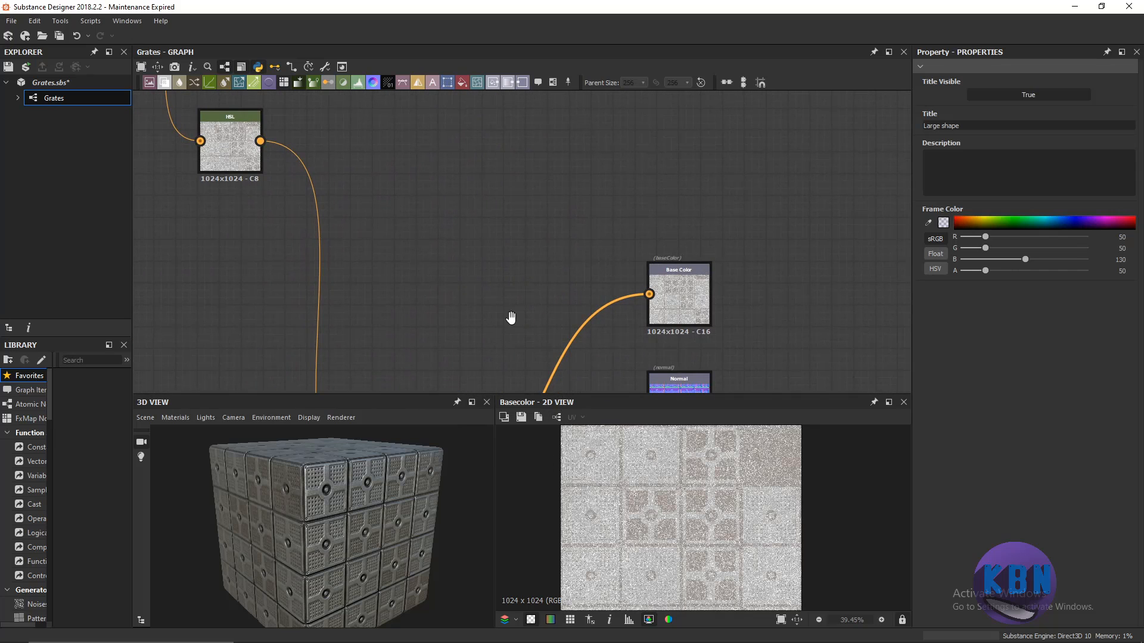
Trace the graph back from the output nodes through Rust and Blend and tile to the shape frames.
scroll(511, 319, "down", 5)
middle_click_drag(460, 302, 523, 245)
scroll(525, 286, "down", 1)
scroll(421, 315, "down", 1)
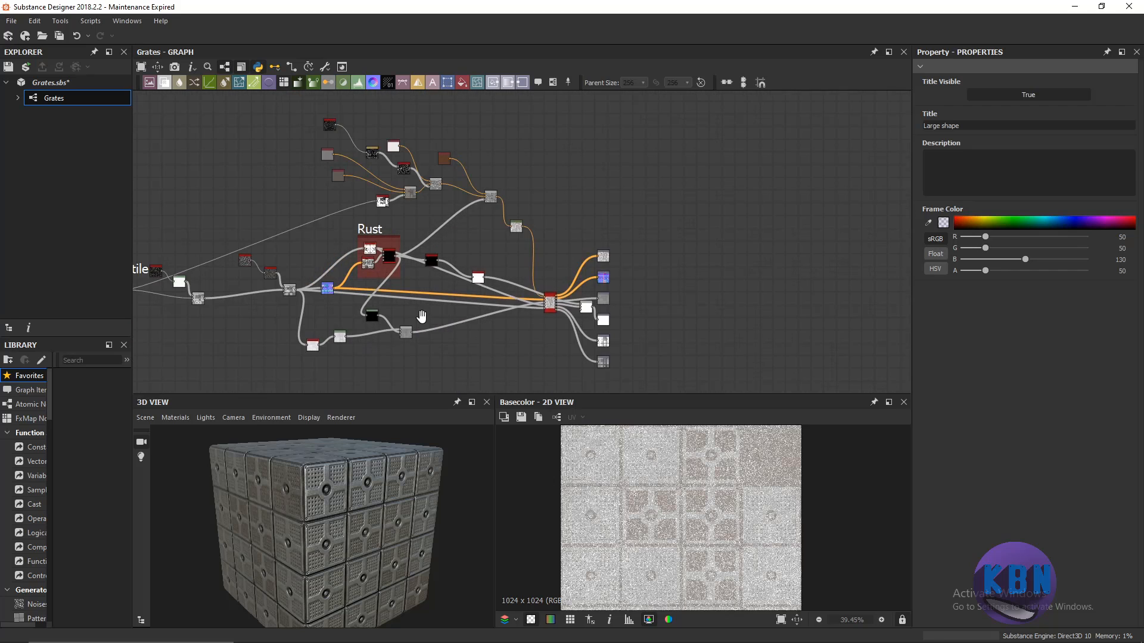
middle_click_drag(422, 316, 541, 346)
middle_click_drag(515, 307, 605, 251)
middle_click_drag(397, 339, 571, 245)
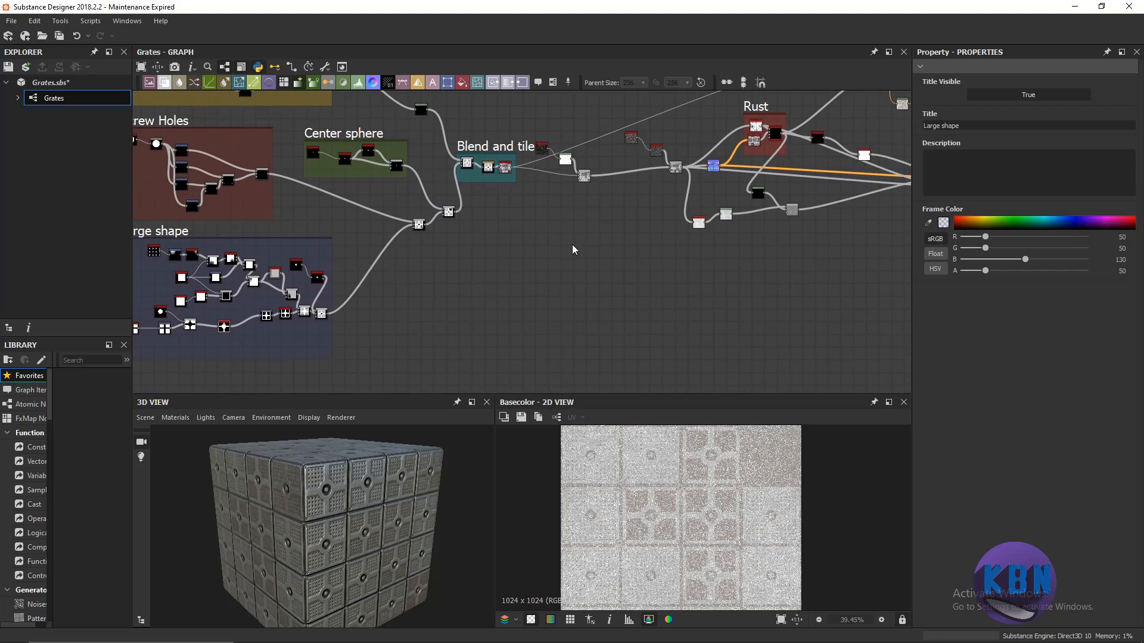
middle_click_drag(457, 361, 559, 344)
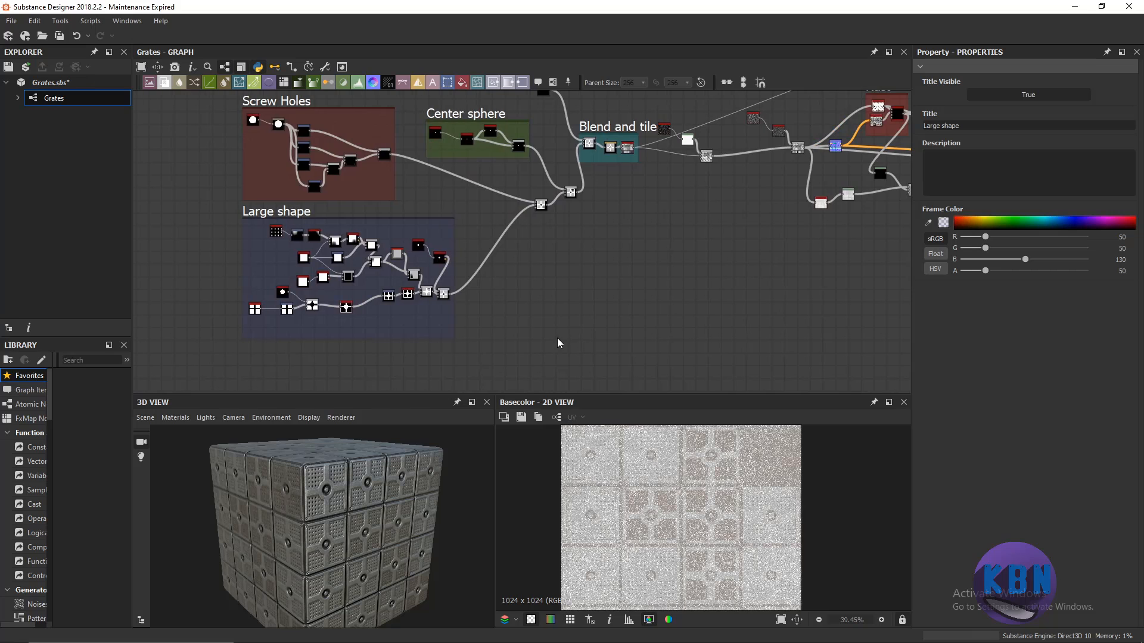
middle_click_drag(434, 332, 451, 323)
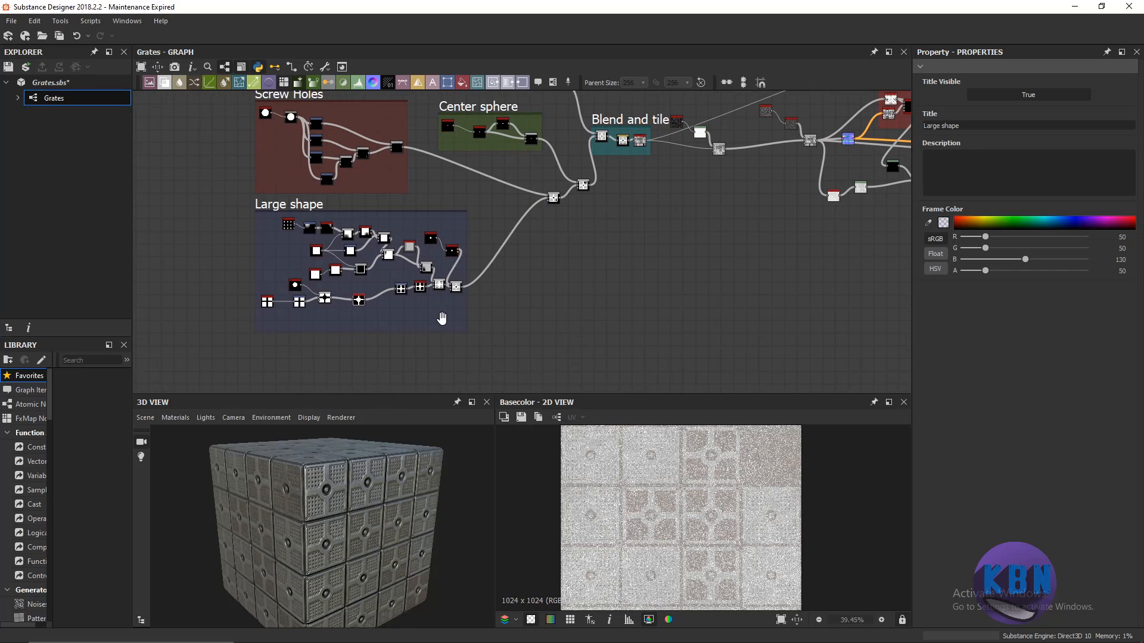
Show the material on the Plane mesh in the 3D preview and inspect the corner screws and tile grooves up close.
left_click_drag(376, 483, 250, 516)
scroll(294, 486, "up", 5)
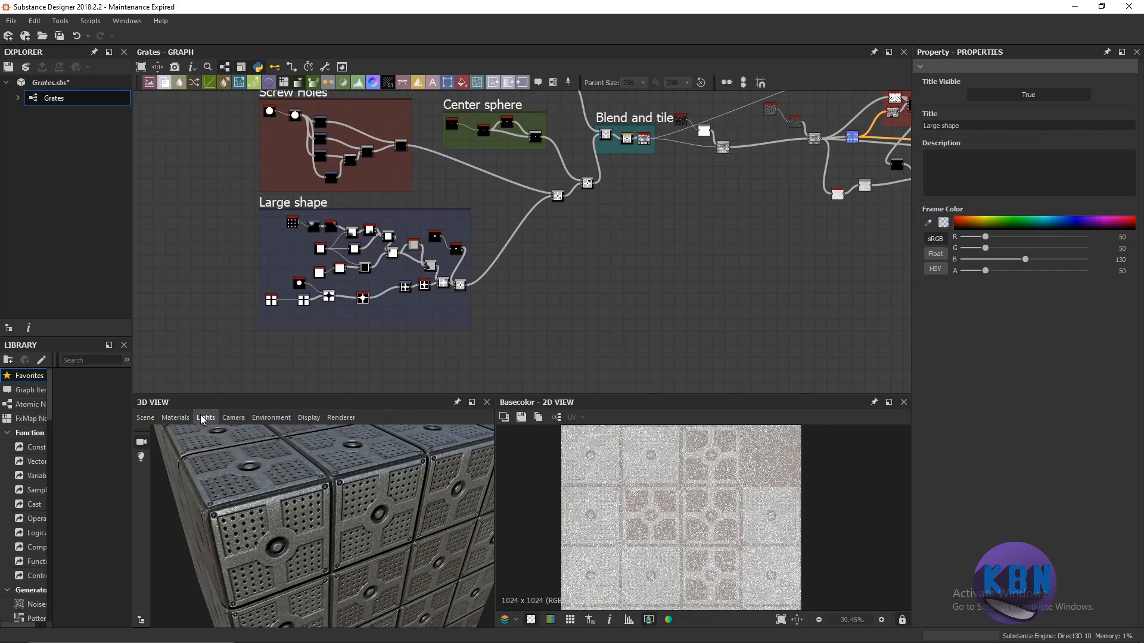
left_click(146, 418)
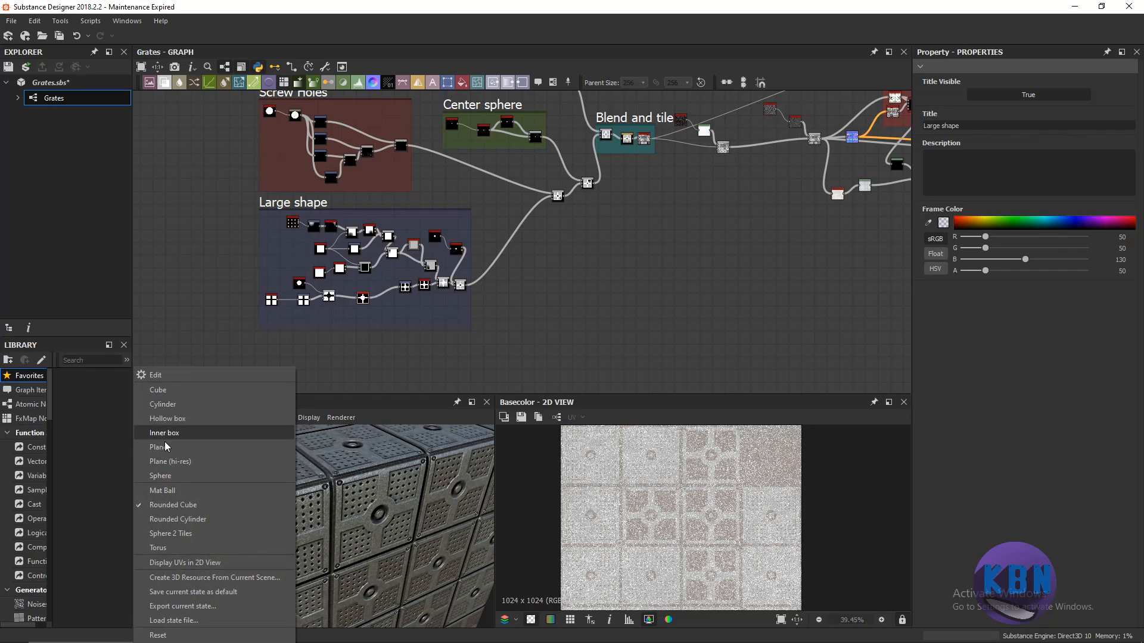
left_click(167, 451)
left_click_drag(387, 529, 293, 514)
scroll(324, 556, "up", 2)
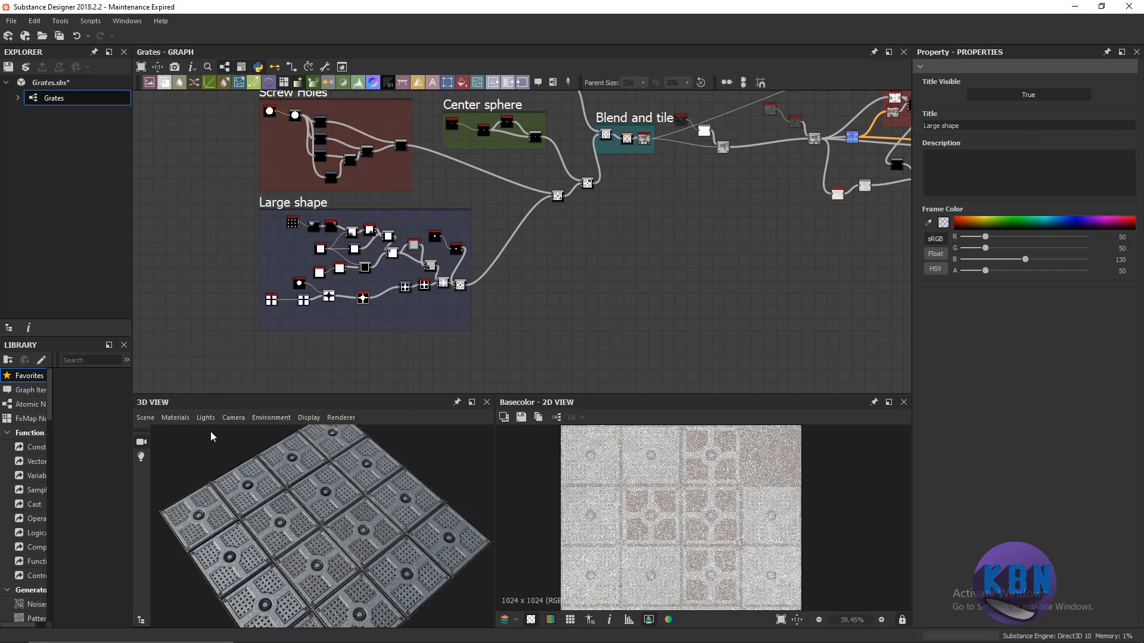
scroll(238, 494, "up", 5)
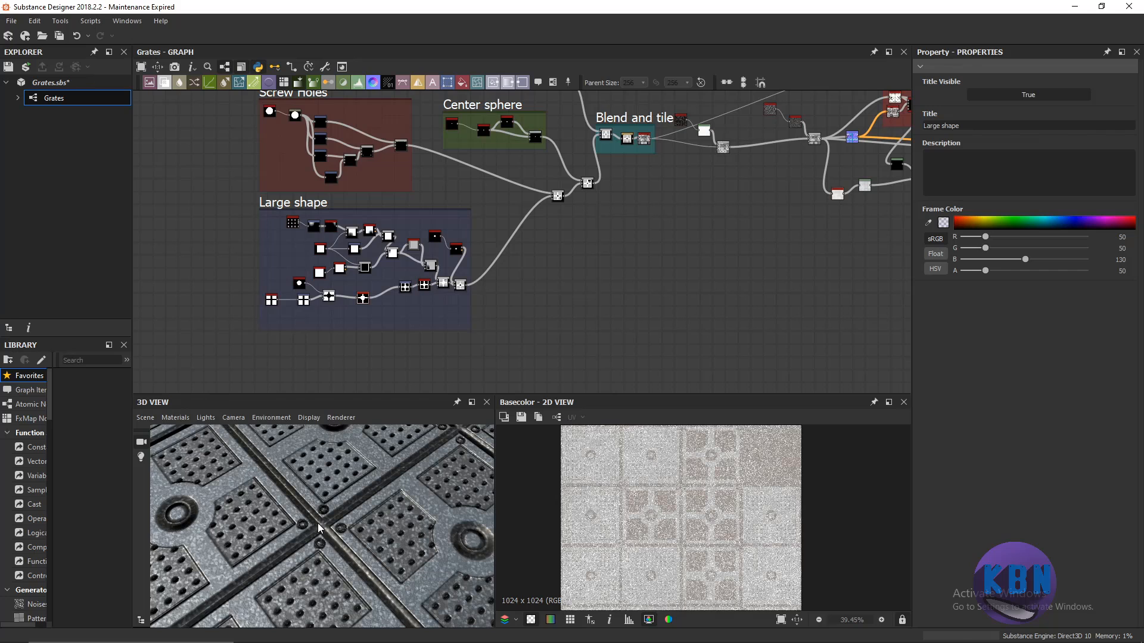
scroll(318, 528, "up", 5)
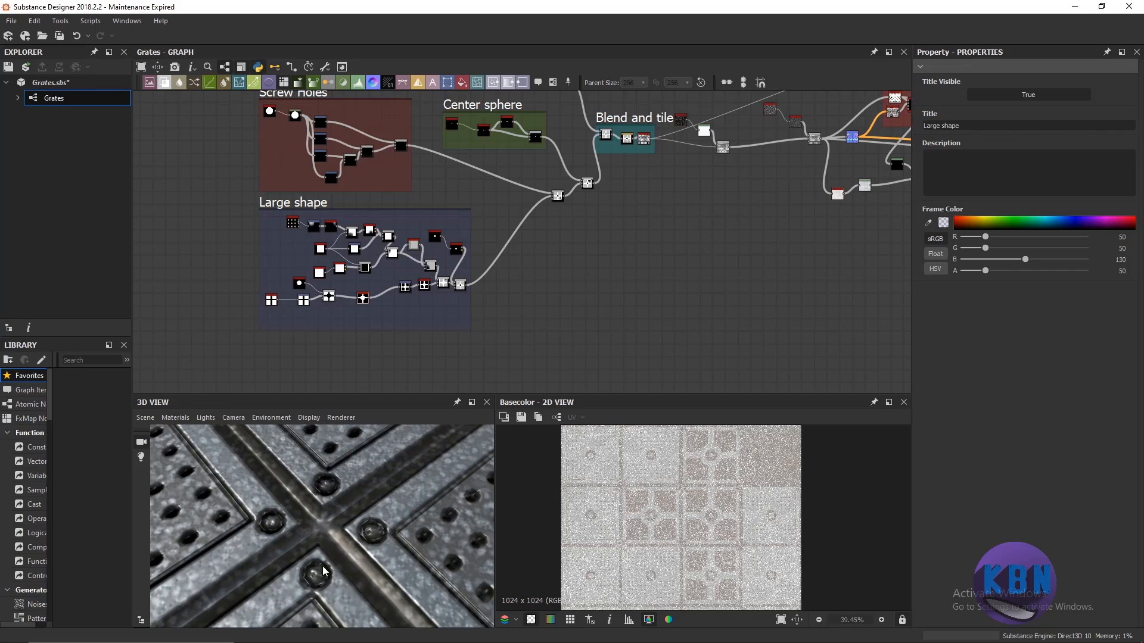
scroll(322, 566, "down", 5)
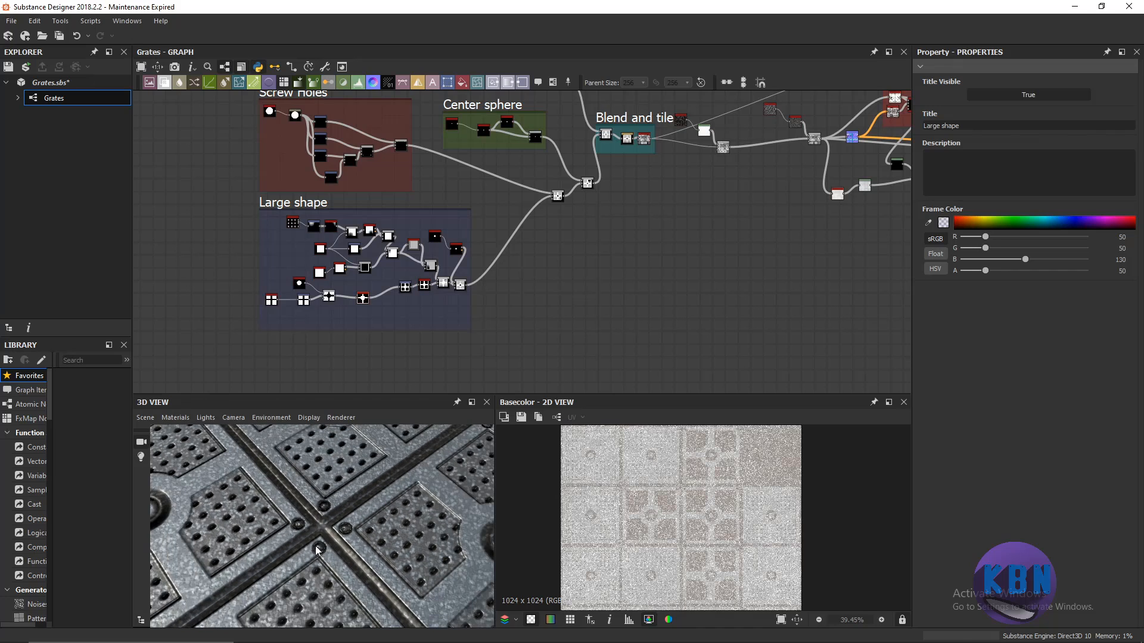
scroll(318, 551, "up", 3)
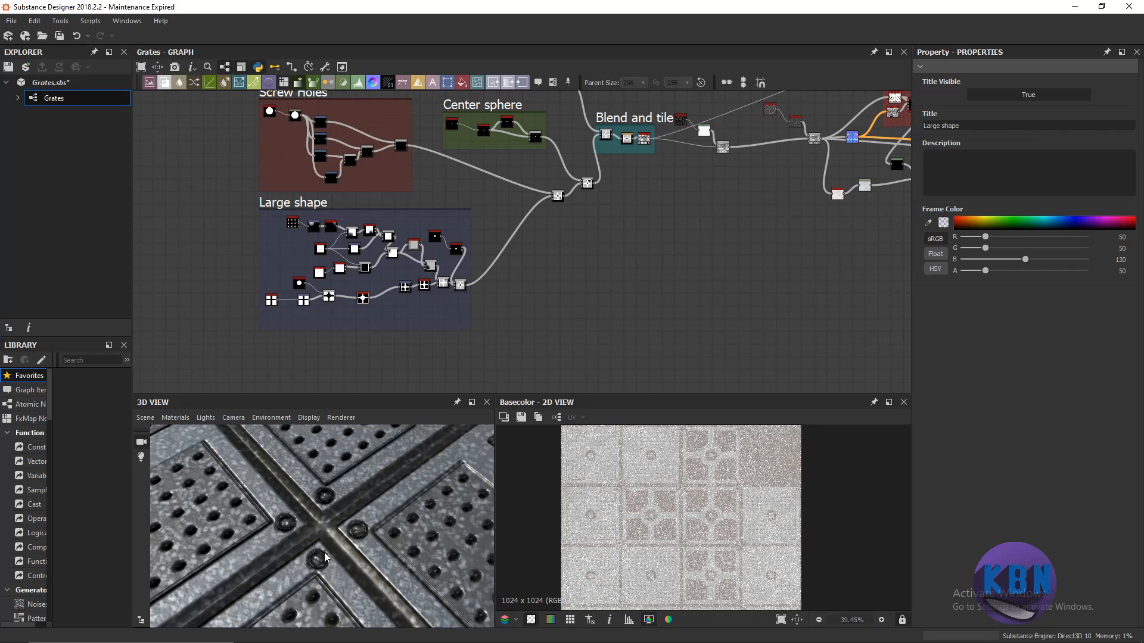
scroll(325, 558, "up", 2)
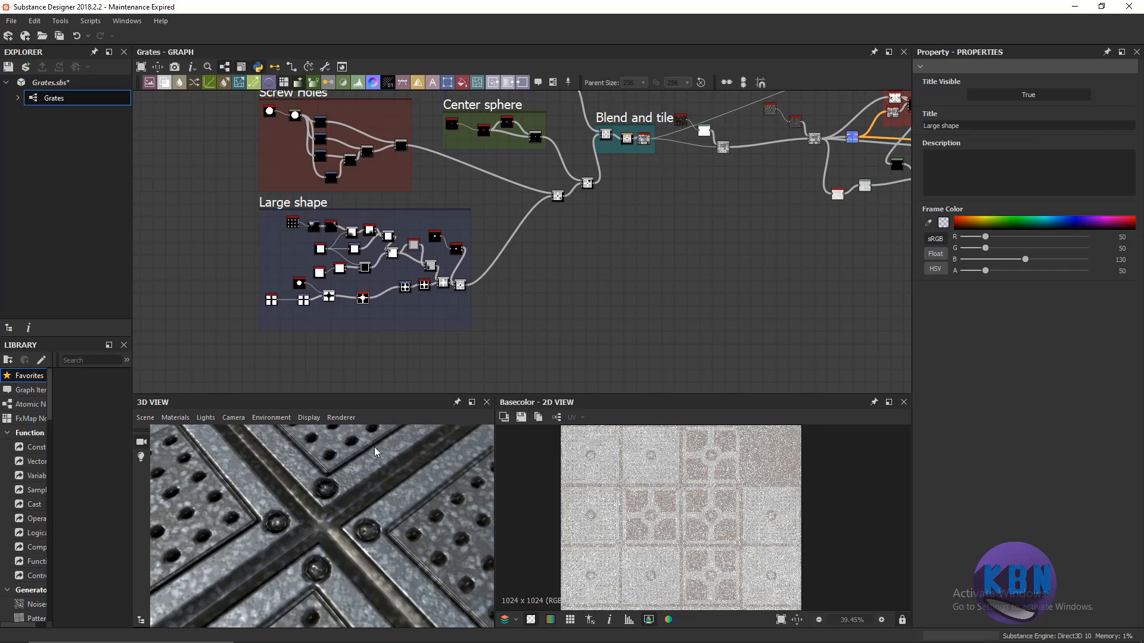
Switch the 3D preview mesh to Cube and orient it so that two of its sides face the view.
left_click(144, 417)
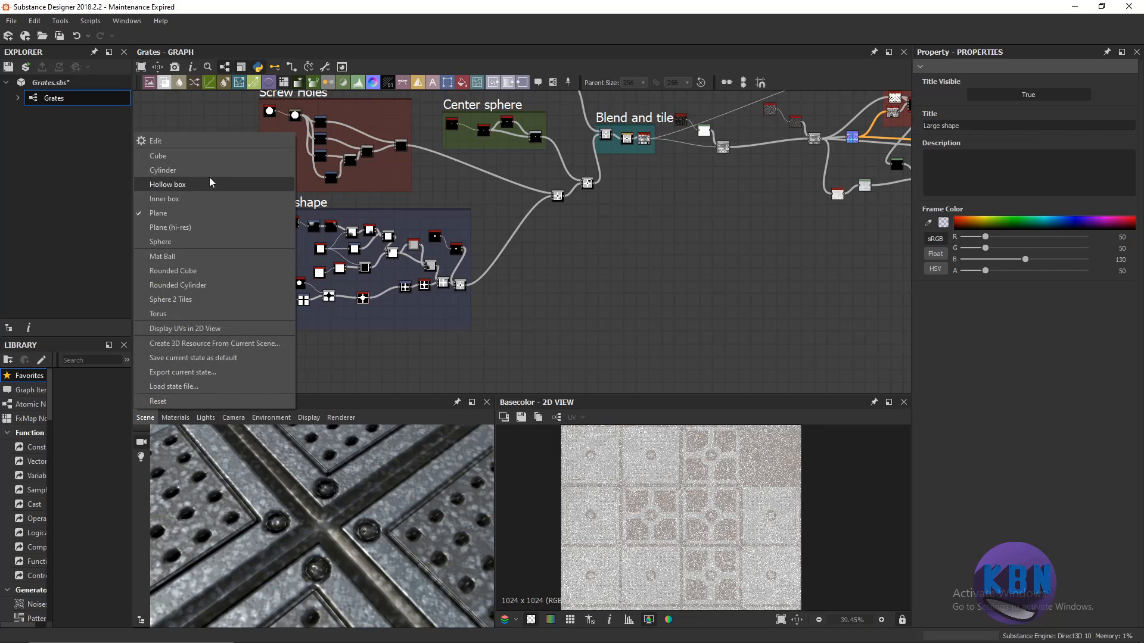
left_click(188, 156)
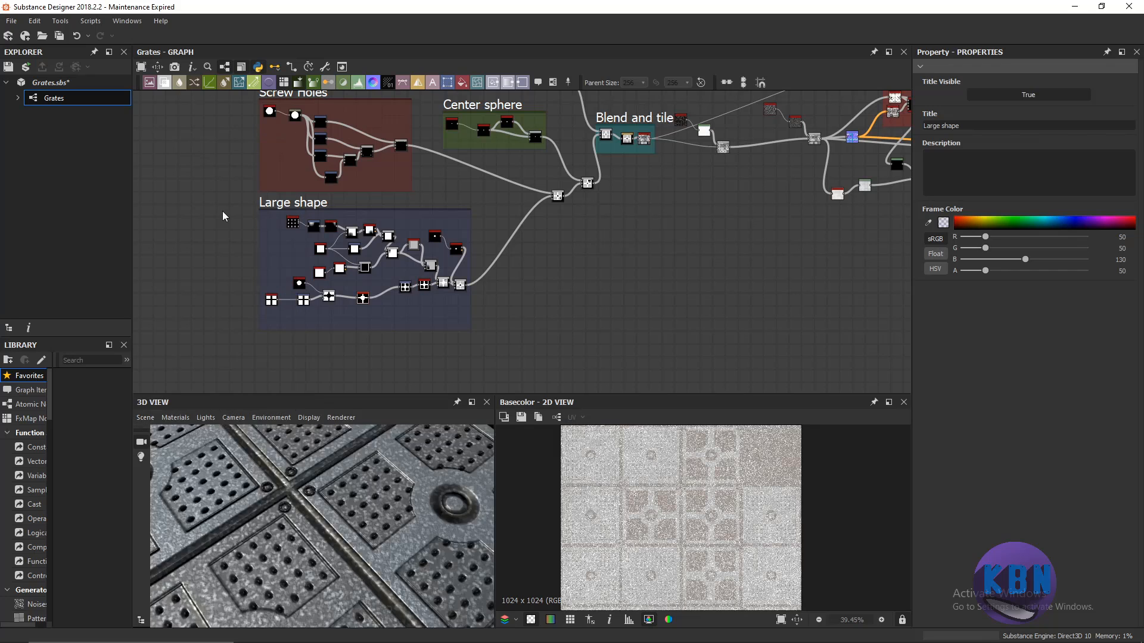
left_click_drag(297, 548, 345, 510)
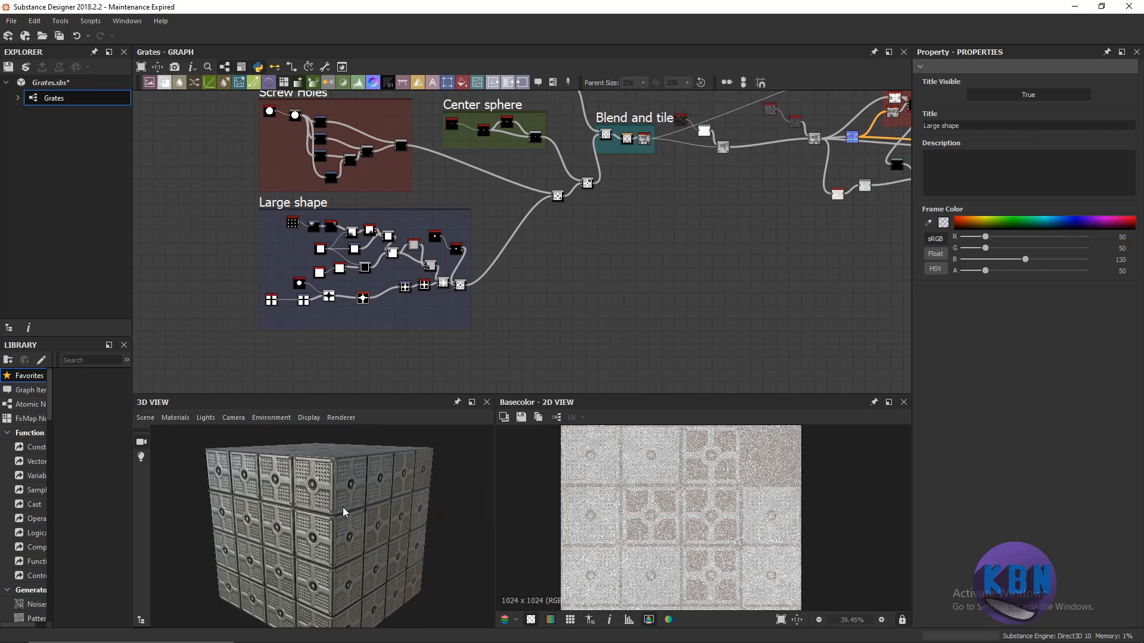
Review the whole node graph, from the Screws, Screw Holes and Center sphere frames to the Rust section and outputs.
scroll(653, 217, "down", 5)
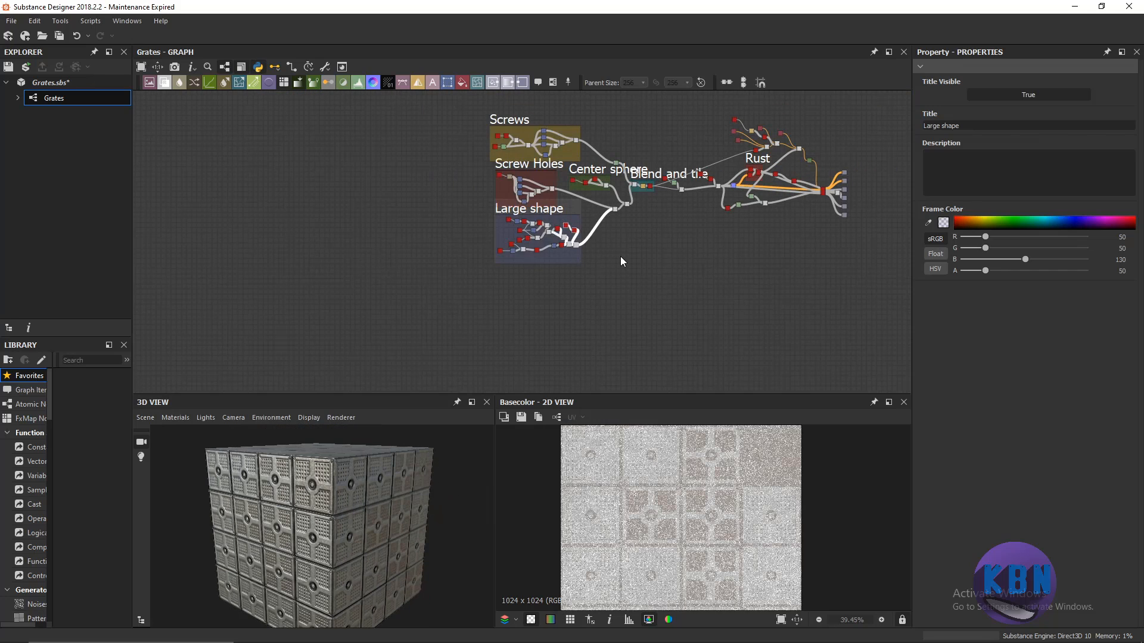
scroll(620, 259, "up", 3)
middle_click_drag(624, 234, 584, 377)
middle_click_drag(399, 327, 363, 288)
middle_click_drag(585, 289, 501, 355)
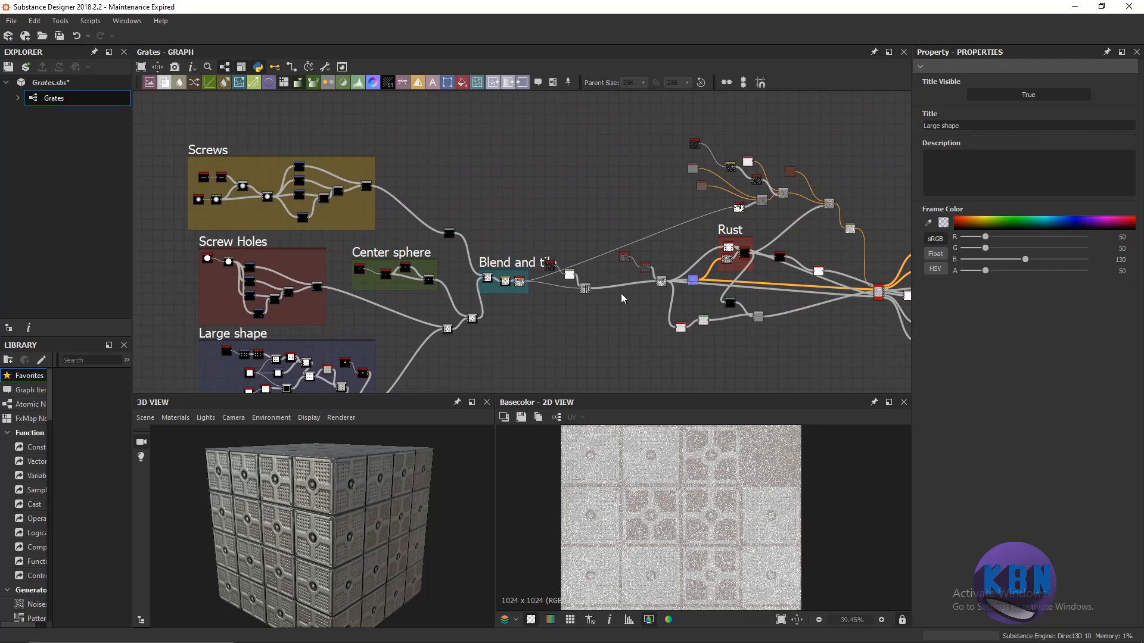
middle_click_drag(624, 299, 495, 316)
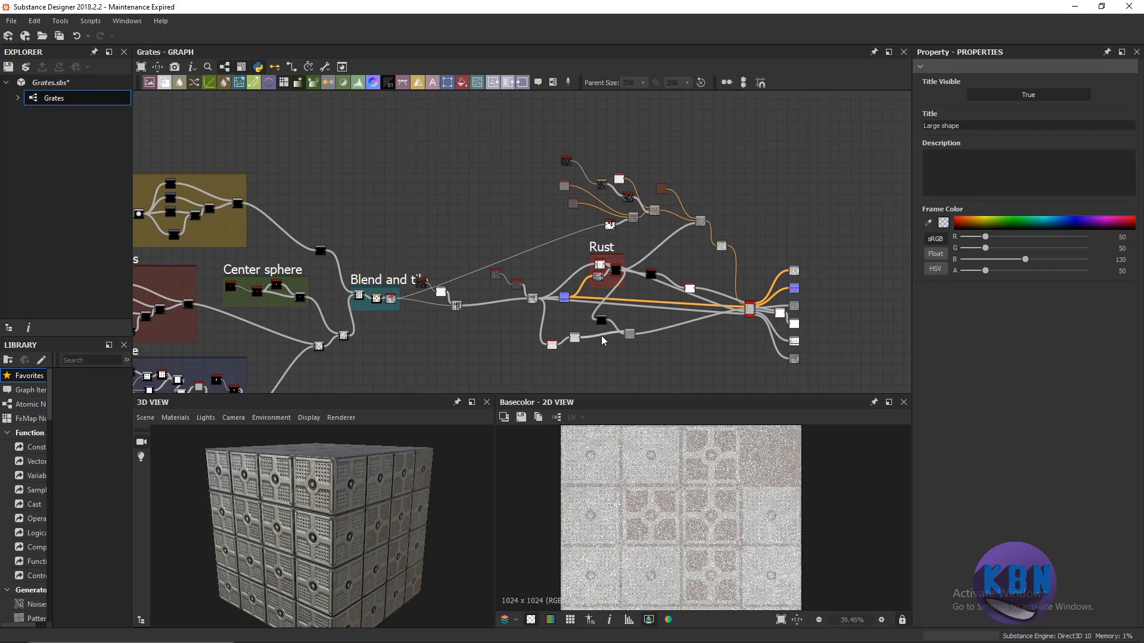
middle_click_drag(602, 334, 614, 304)
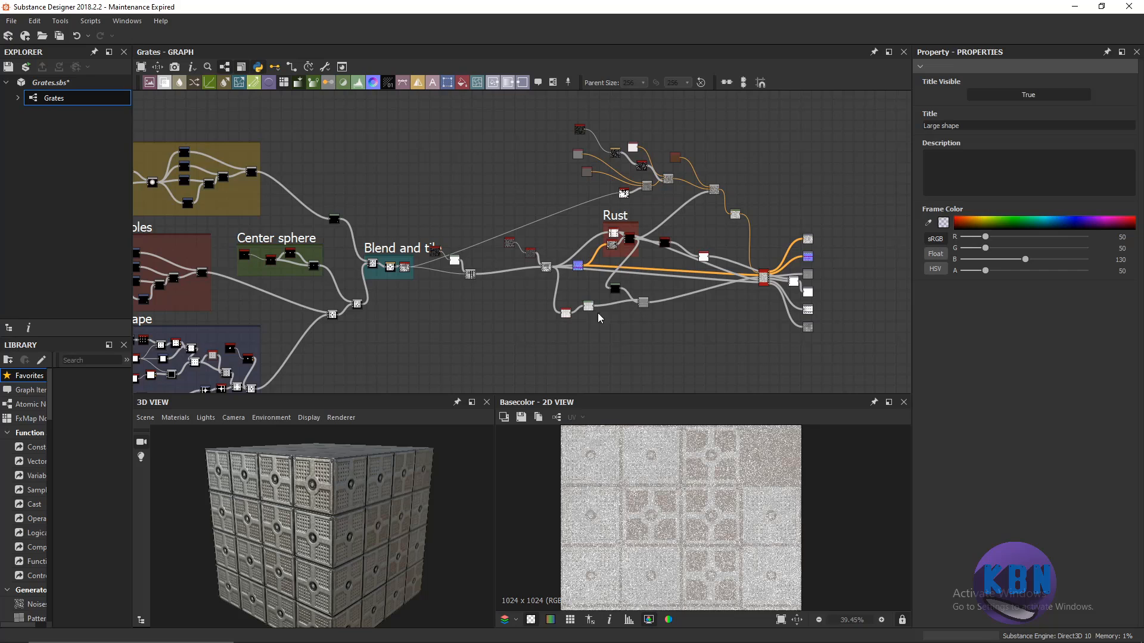
middle_click_drag(685, 284, 649, 316)
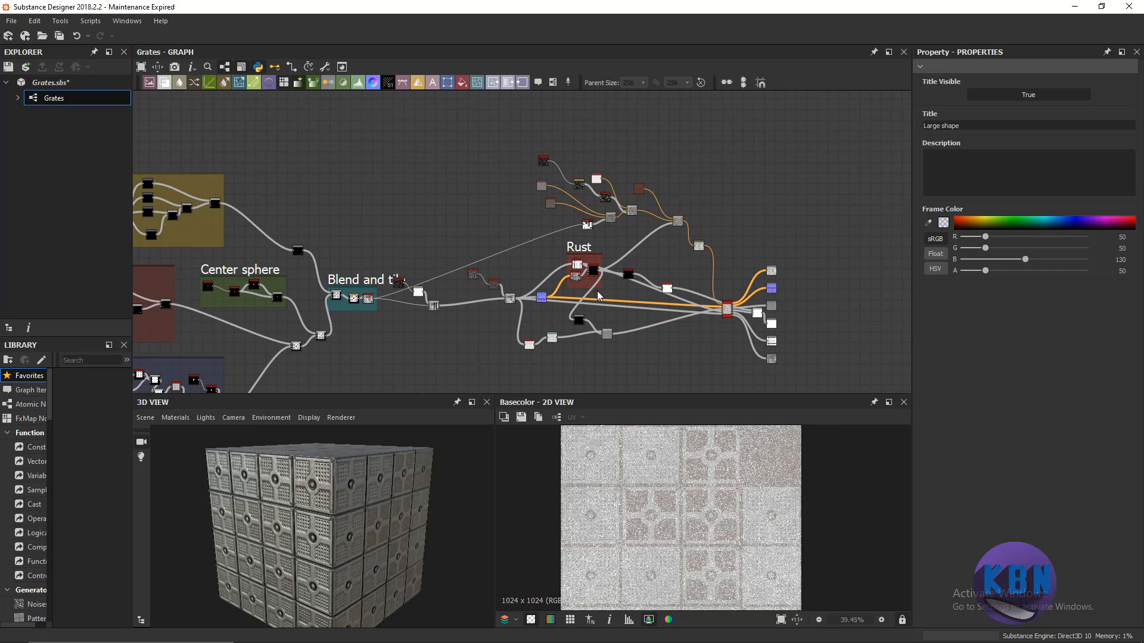
middle_click_drag(398, 275, 562, 203)
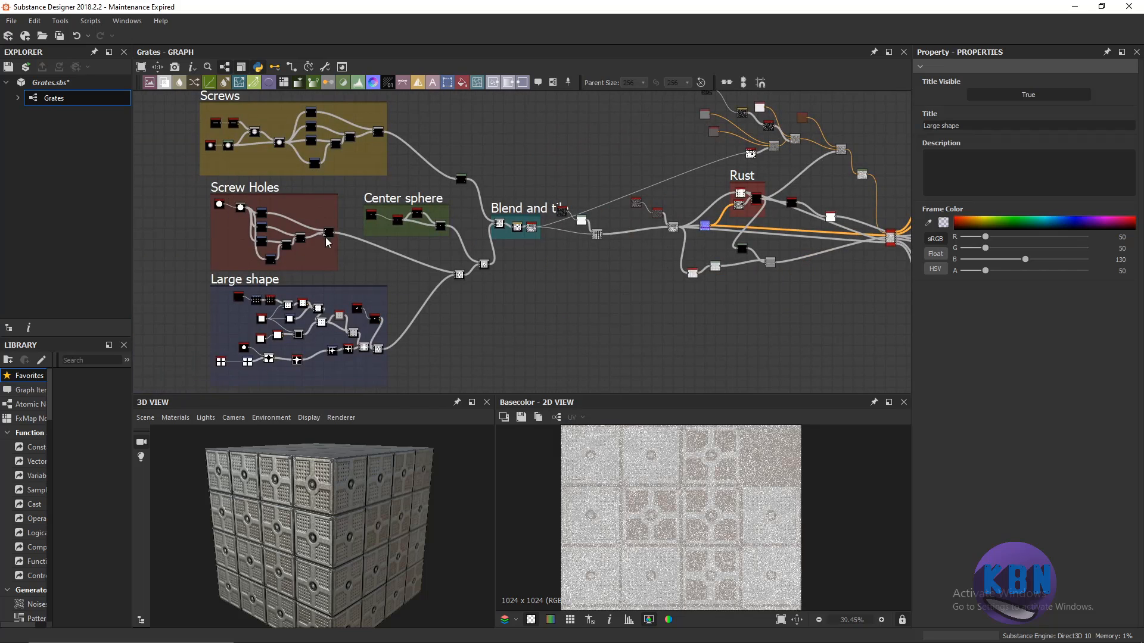
middle_click_drag(327, 241, 391, 209)
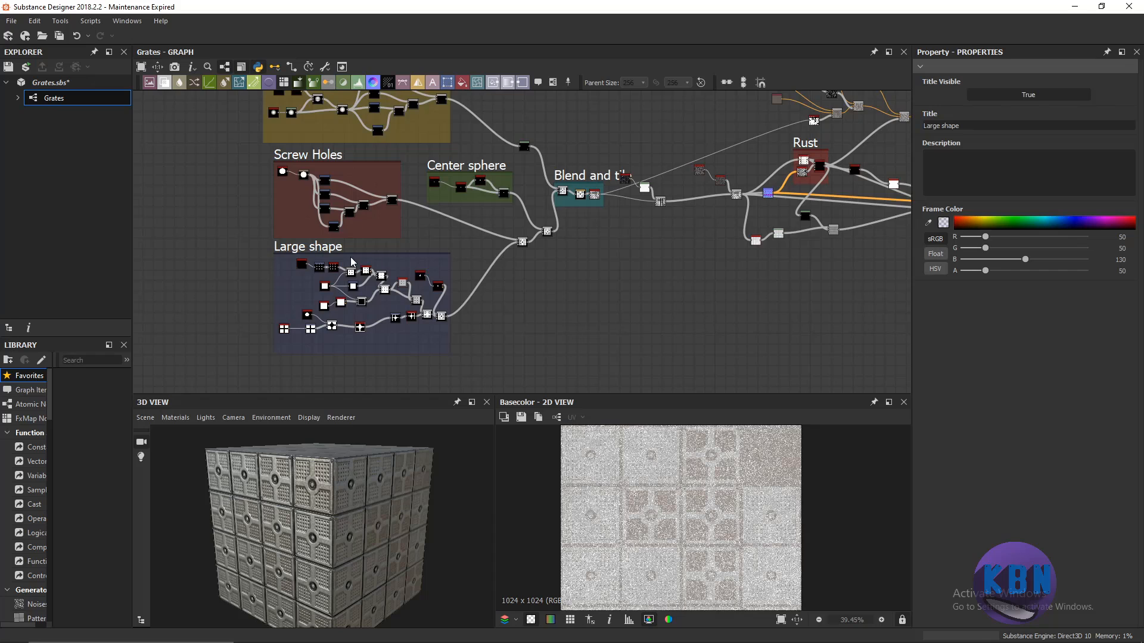
Examine the nodes inside the Large shape frame and how they combine into the grate pattern.
scroll(356, 257, "up", 2)
middle_click_drag(389, 273, 480, 210)
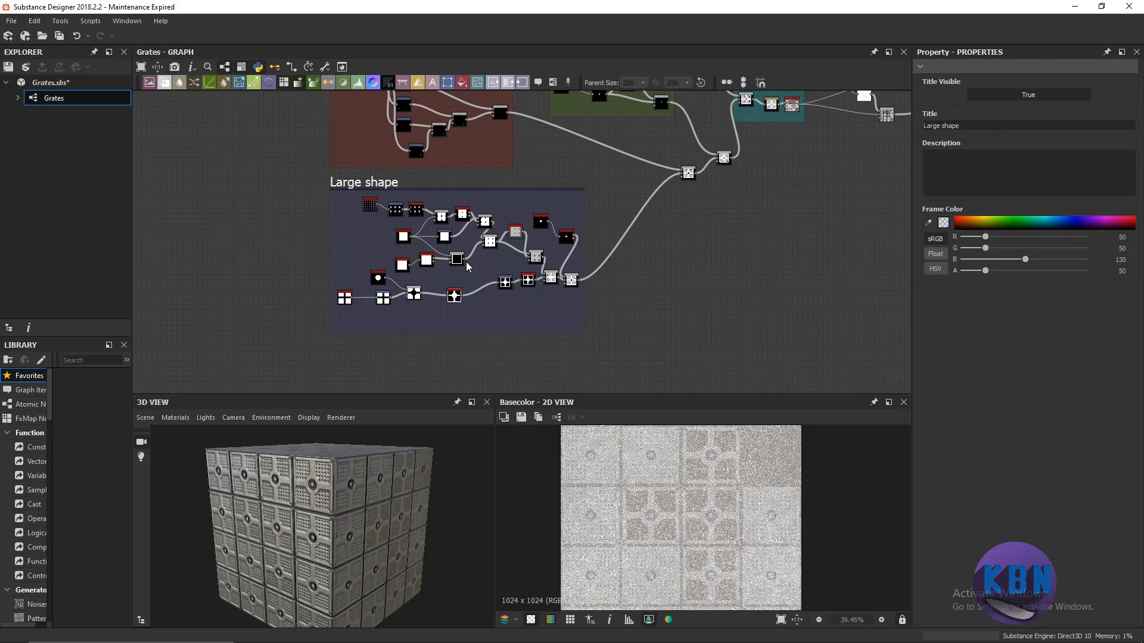
scroll(466, 262, "up", 3)
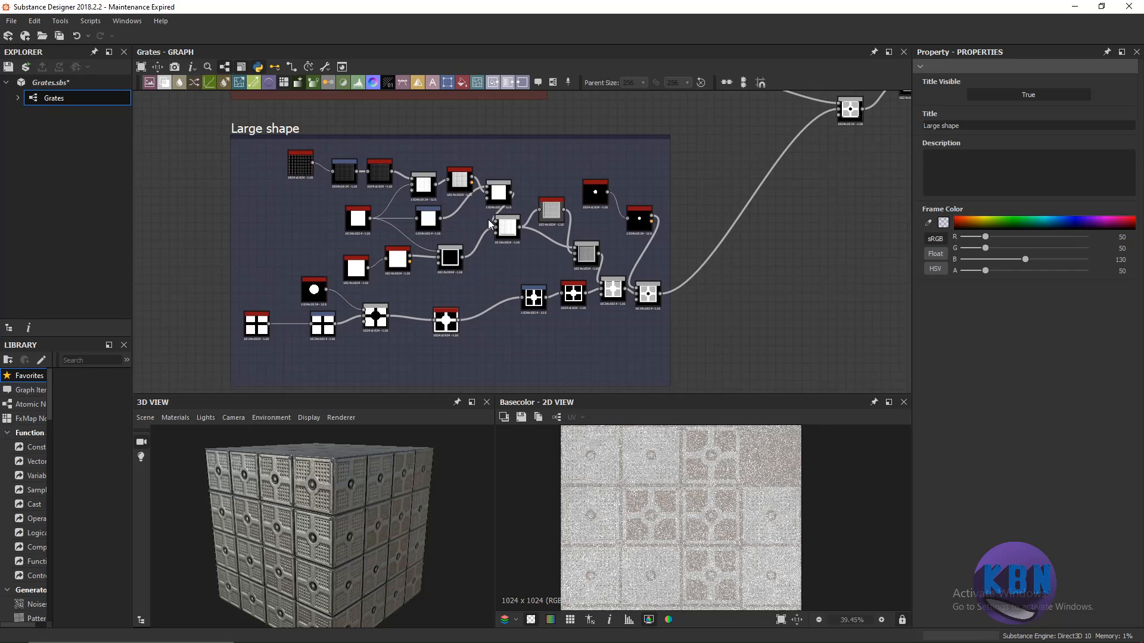
middle_click_drag(488, 223, 517, 206)
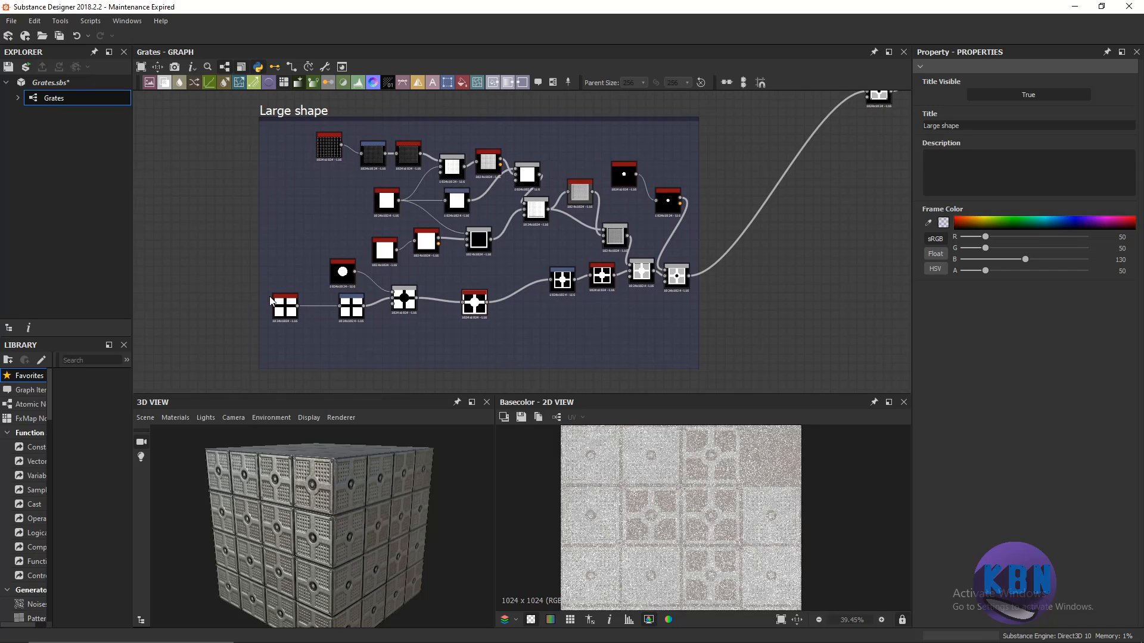
scroll(271, 301, "up", 3)
scroll(335, 282, "up", 4)
scroll(351, 232, "down", 6)
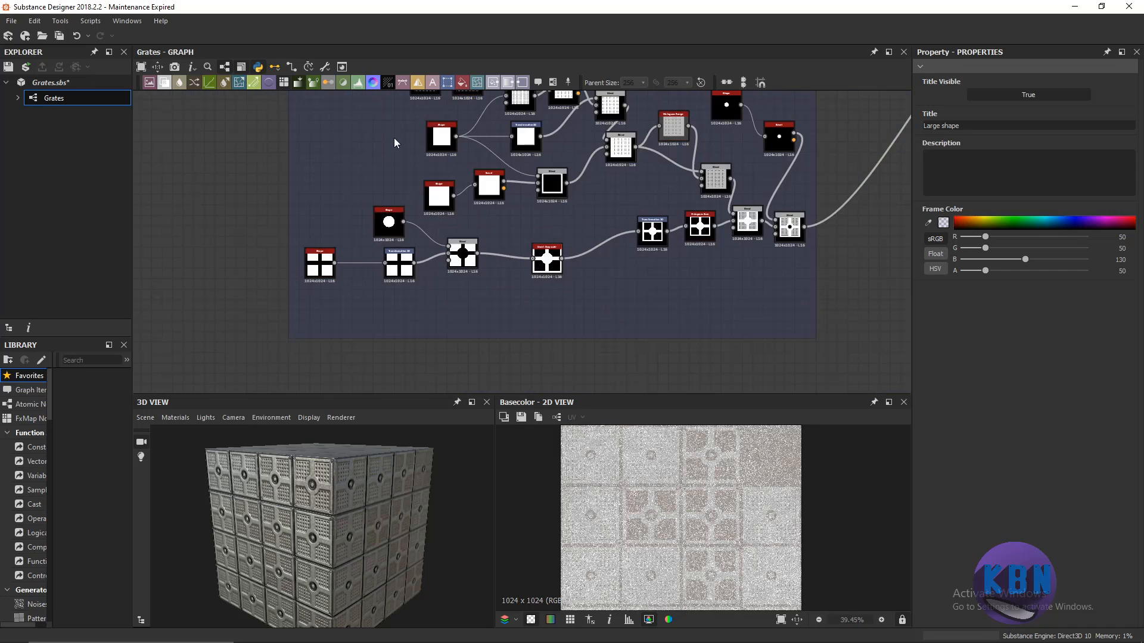
middle_click_drag(420, 137, 374, 308)
middle_click_drag(352, 218, 350, 171)
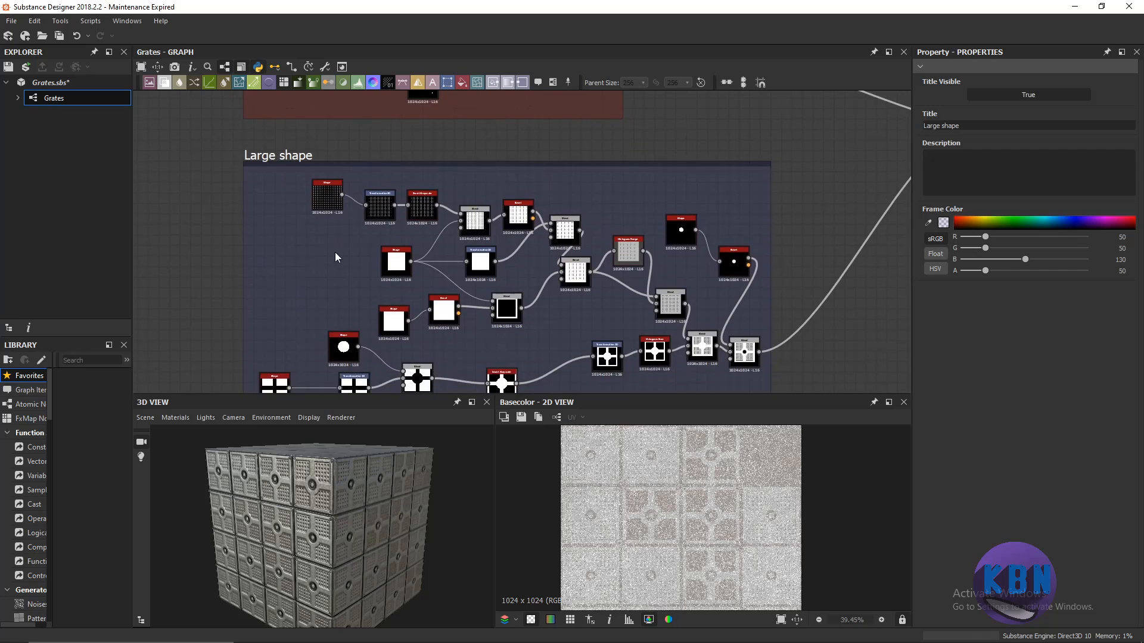
middle_click_drag(336, 344, 336, 199)
middle_click_drag(321, 151, 338, 235)
mouse_move(476, 291)
middle_mouse_down()
mouse_move(471, 190)
mouse_move(480, 272)
middle_mouse_up()
Inspect the Screws and Screw Holes node chains and follow their connections through Blend and tile towards Rust.
middle_click_drag(472, 189, 471, 362)
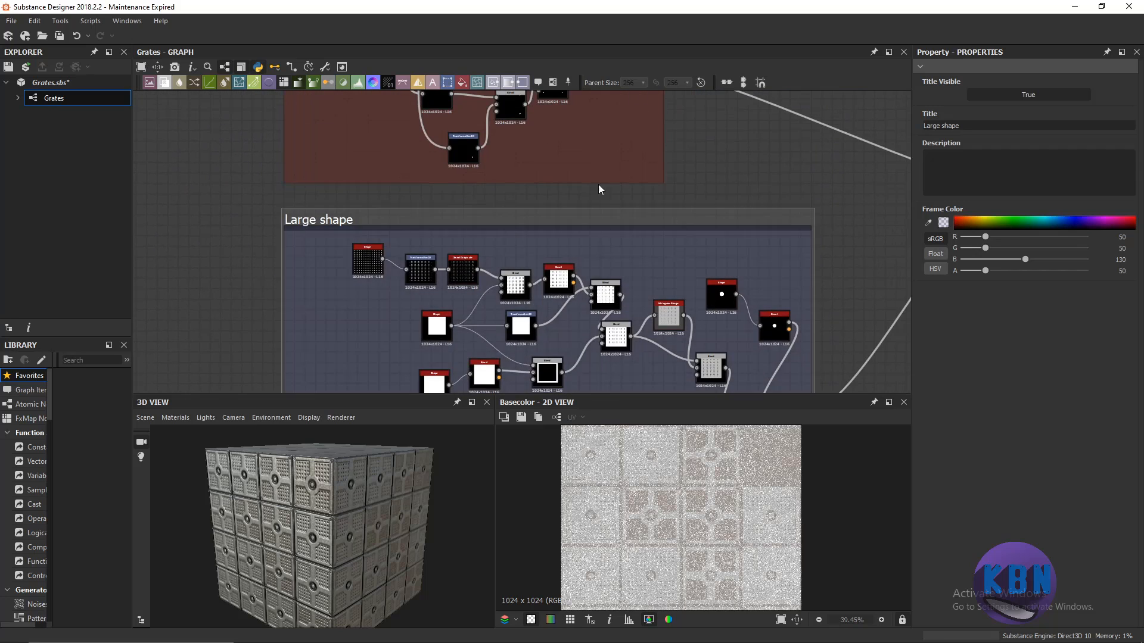
middle_click_drag(692, 181, 658, 363)
middle_click_drag(475, 209, 486, 412)
middle_click_drag(528, 178, 453, 302)
middle_click_drag(523, 271, 509, 169)
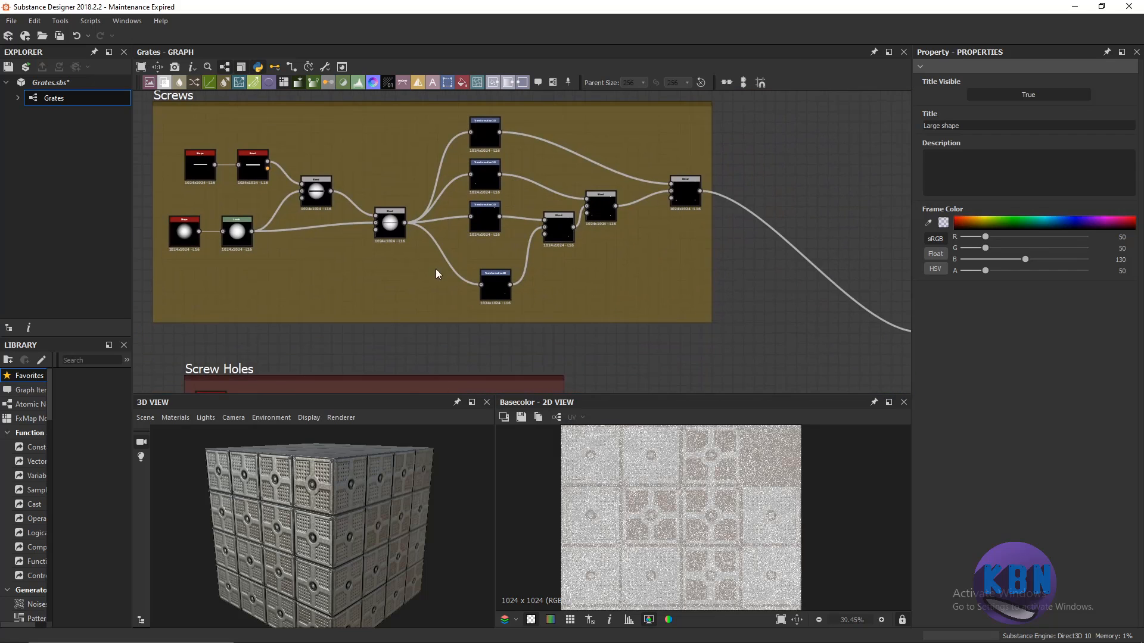
middle_click_drag(450, 307, 443, 163)
scroll(443, 163, "up", 1)
middle_click_drag(444, 325, 463, 128)
scroll(498, 237, "down", 3)
middle_click_drag(471, 384, 456, 228)
middle_click_drag(778, 136, 548, 286)
middle_click_drag(683, 258, 368, 344)
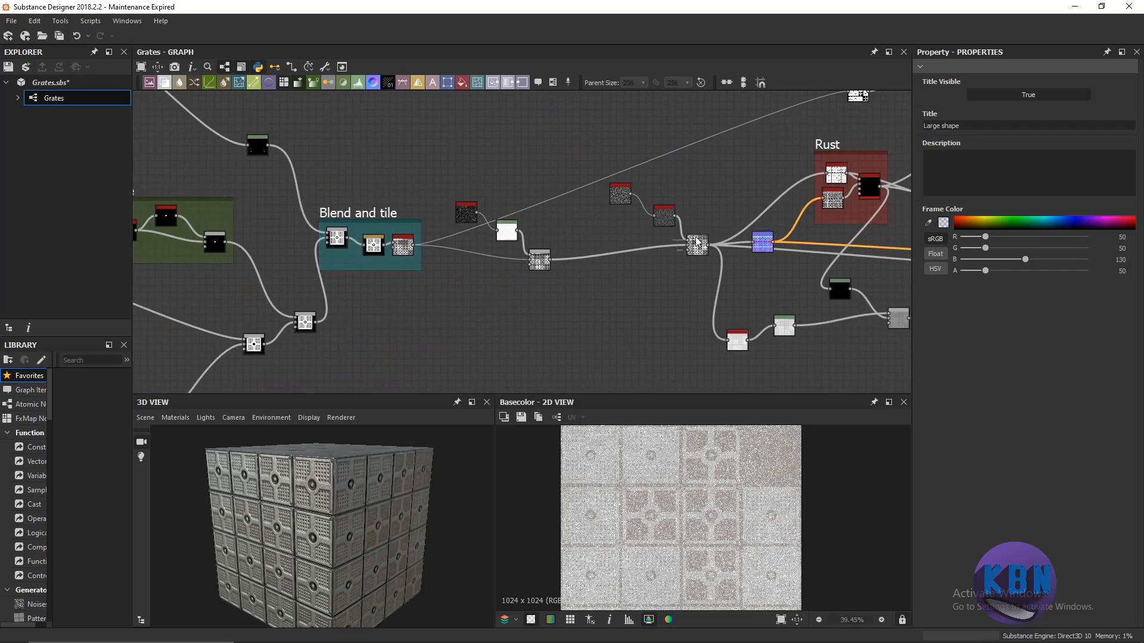
Select the Base Material node and examine its properties, instance parameters and input and output connections.
middle_click_drag(696, 240, 377, 242)
middle_click_drag(628, 247, 341, 253)
scroll(537, 266, "up", 8)
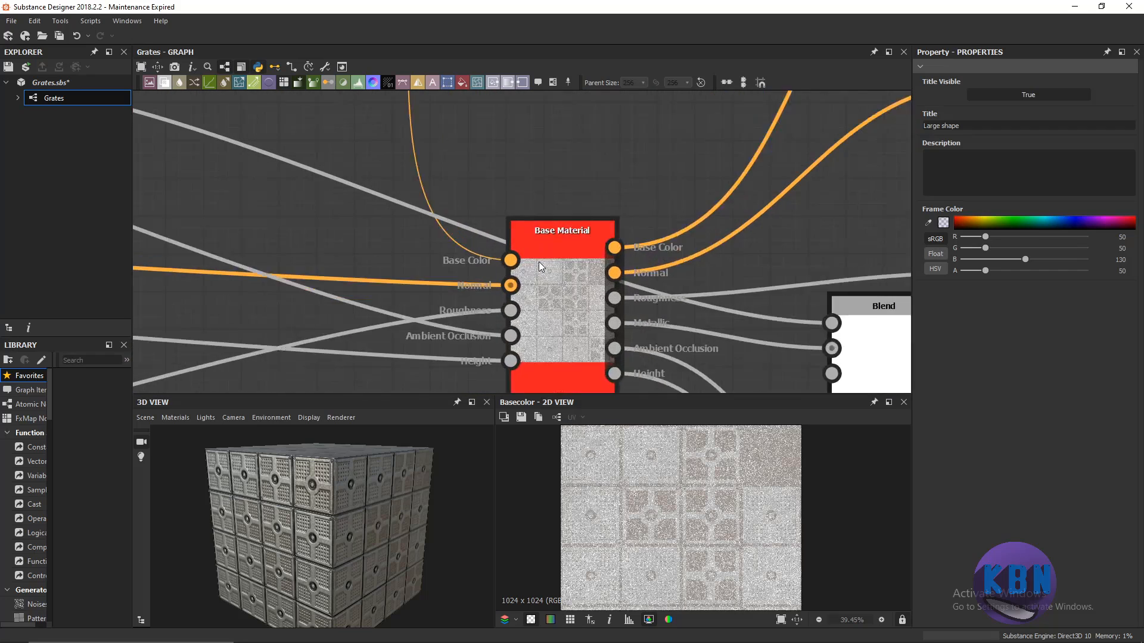
scroll(538, 262, "up", 2)
left_click(543, 222)
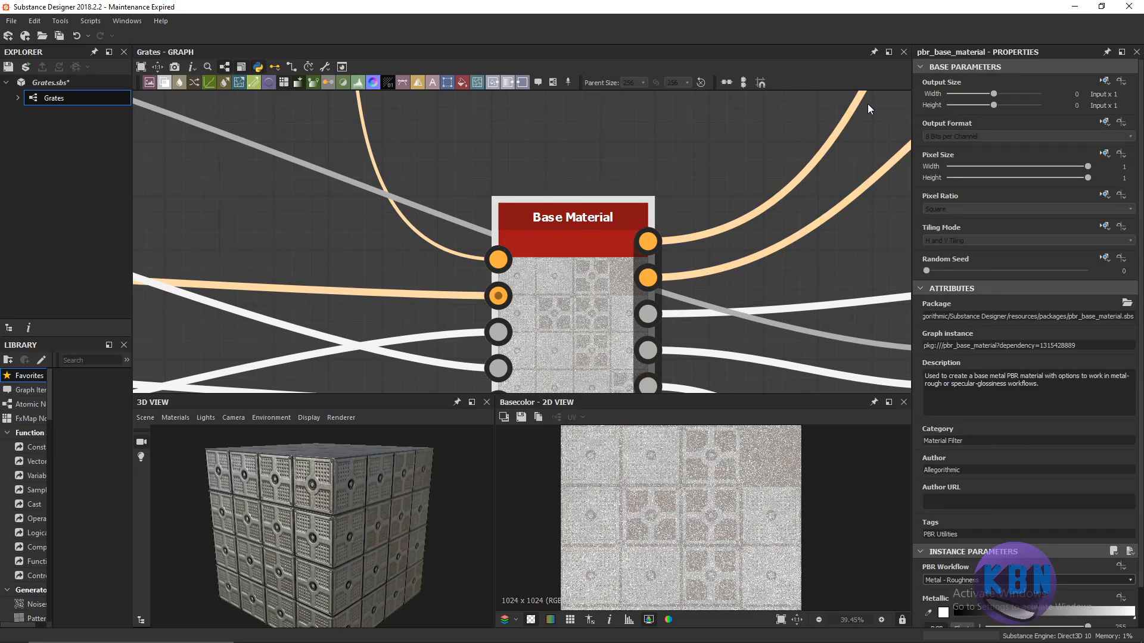
scroll(663, 174, "down", 3)
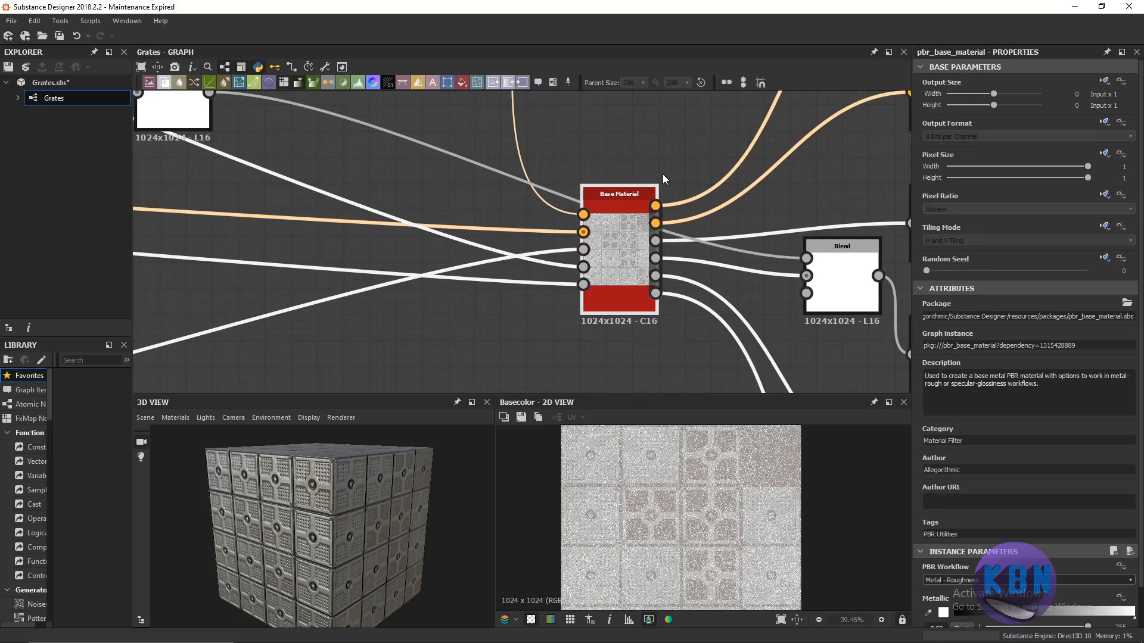
scroll(662, 174, "down", 4)
scroll(975, 419, "down", 1)
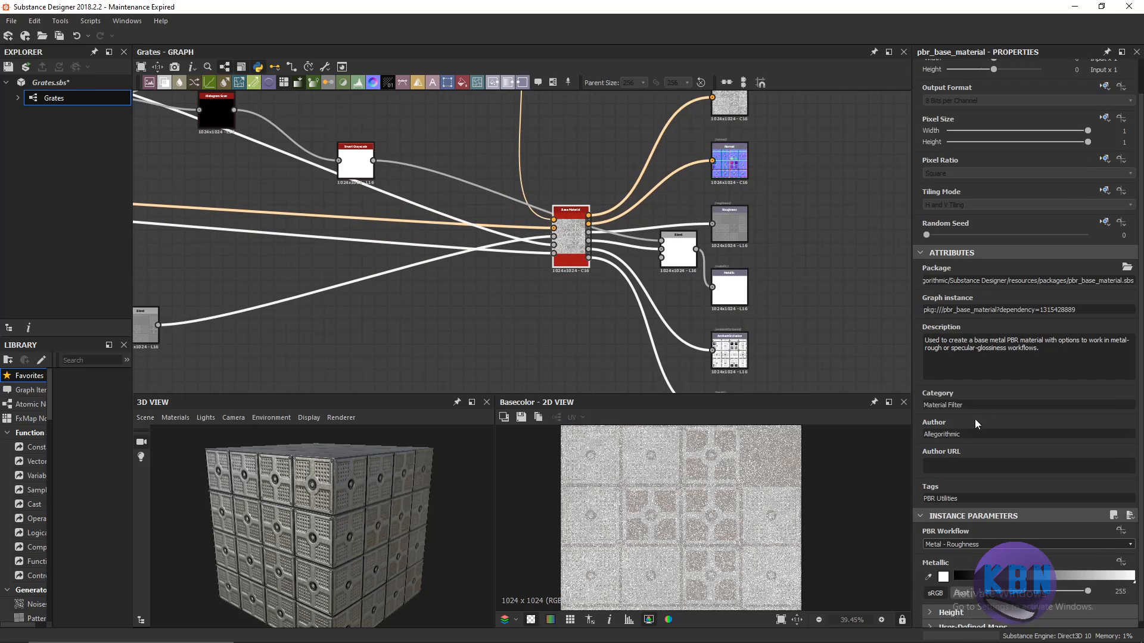
scroll(977, 428, "down", 1)
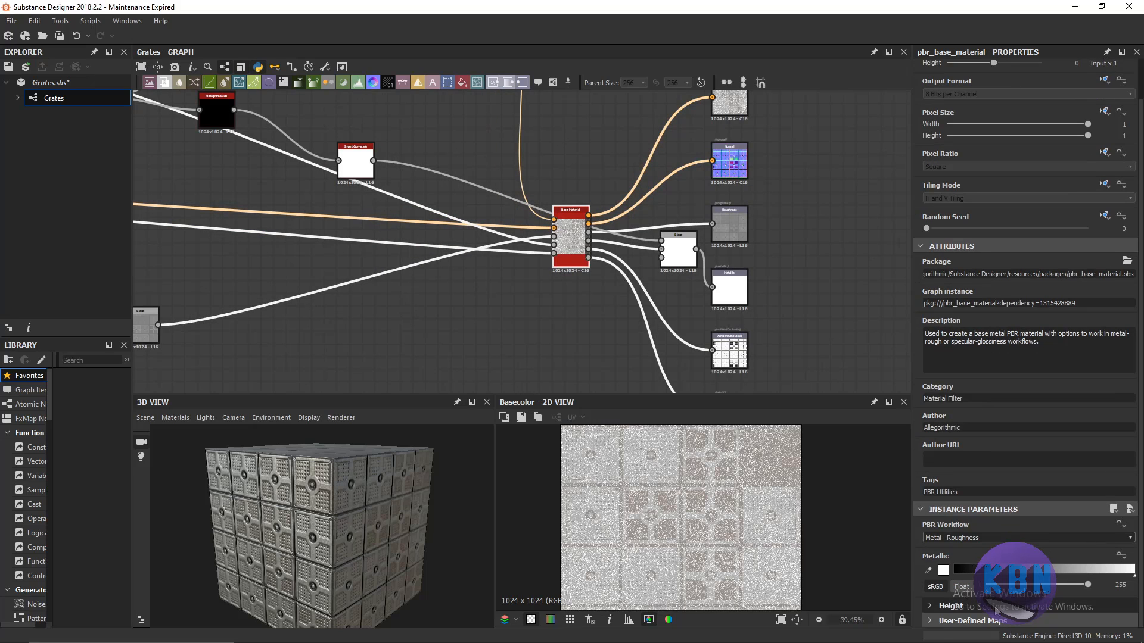
scroll(554, 222, "up", 2)
scroll(554, 222, "up", 3)
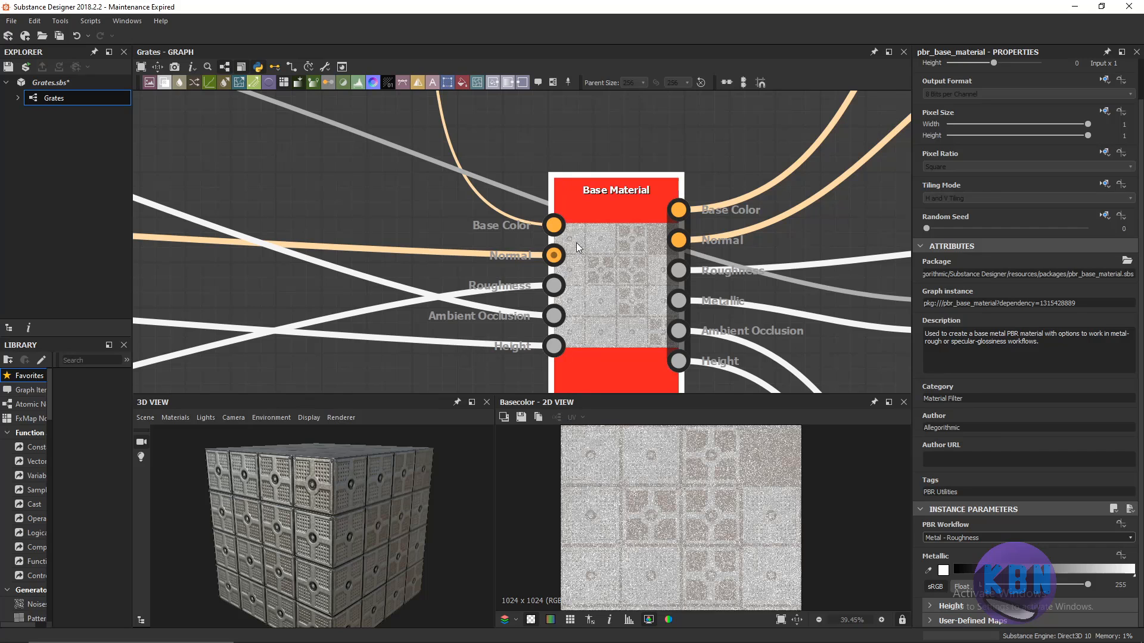
scroll(589, 362, "down", 1)
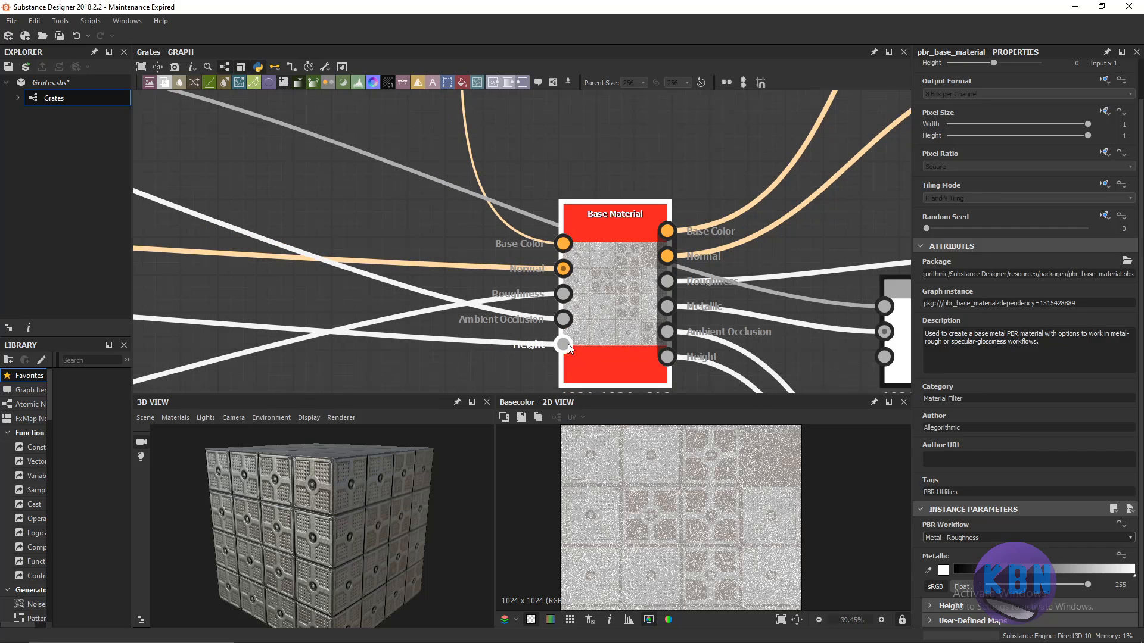
Follow the Base Material outputs to the Metallic, AmbientOcclusion and Height nodes and inspect the metal surface closely on the 3D cube.
middle_click_drag(564, 346, 484, 278)
scroll(600, 329, "down", 2)
middle_click_drag(656, 350, 536, 197)
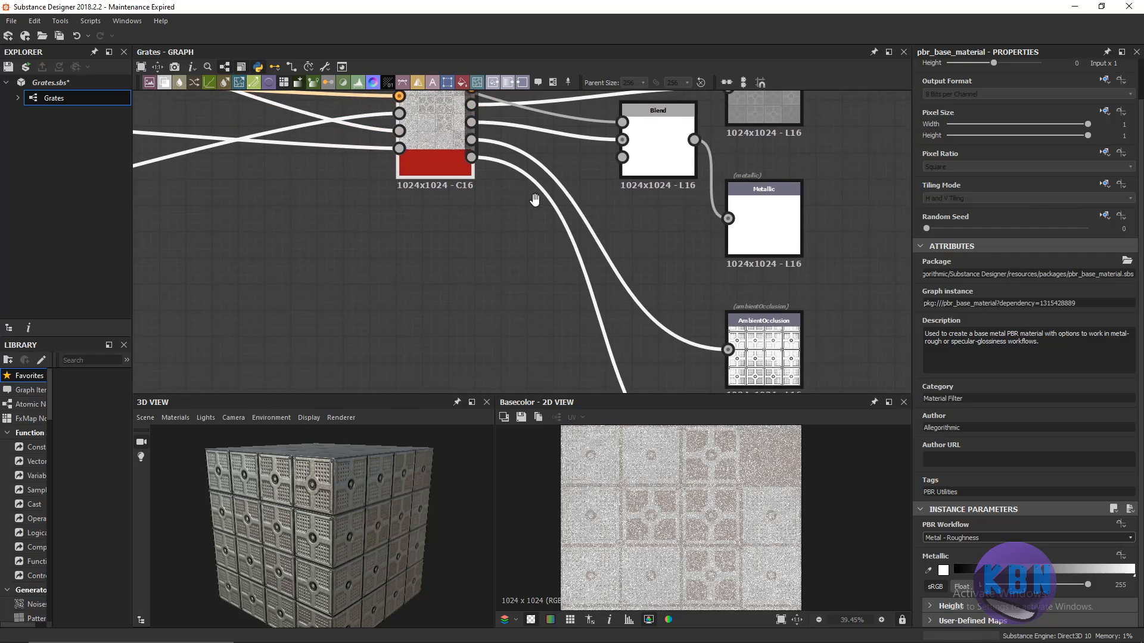
middle_click_drag(592, 312, 573, 156)
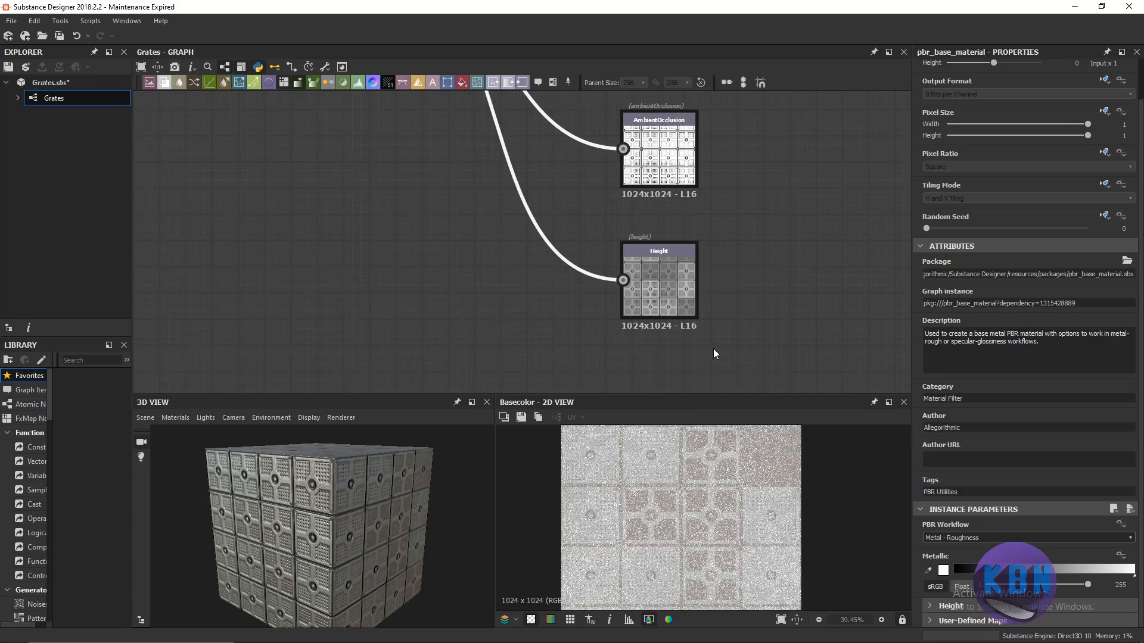
middle_click_drag(659, 157, 660, 248)
middle_click_drag(678, 292, 681, 304)
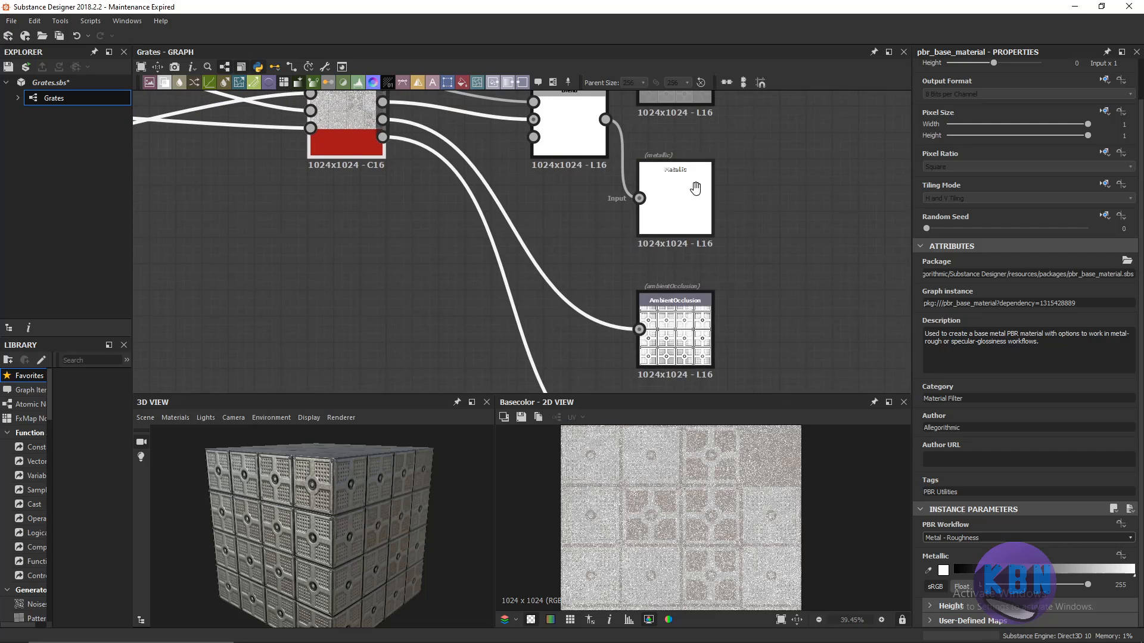
middle_click_drag(694, 186, 700, 257)
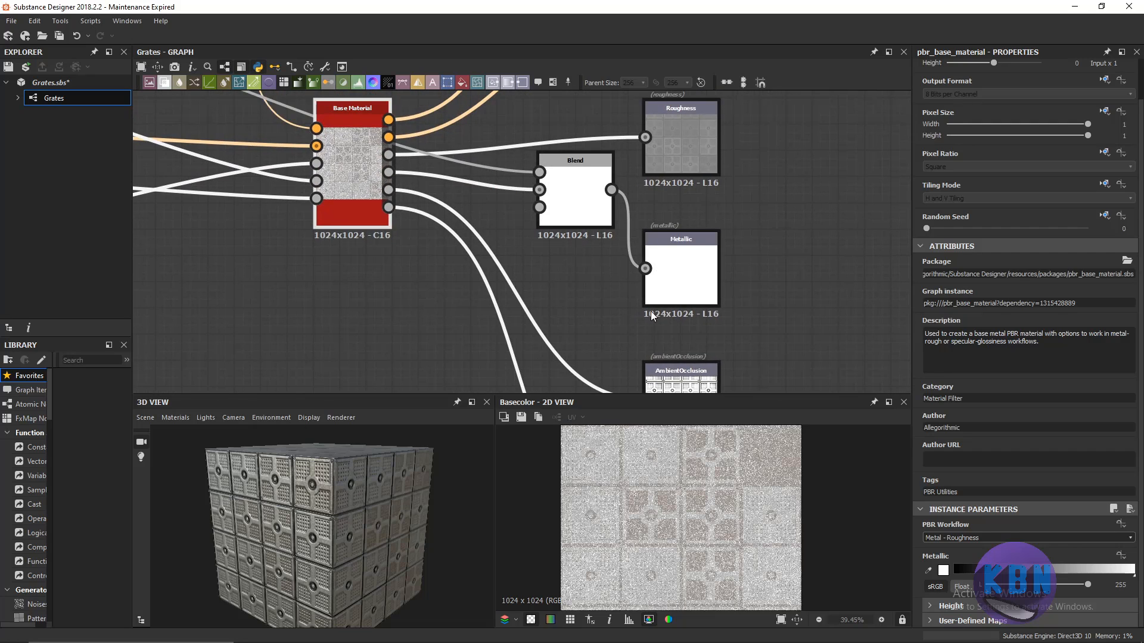
scroll(328, 540, "up", 5)
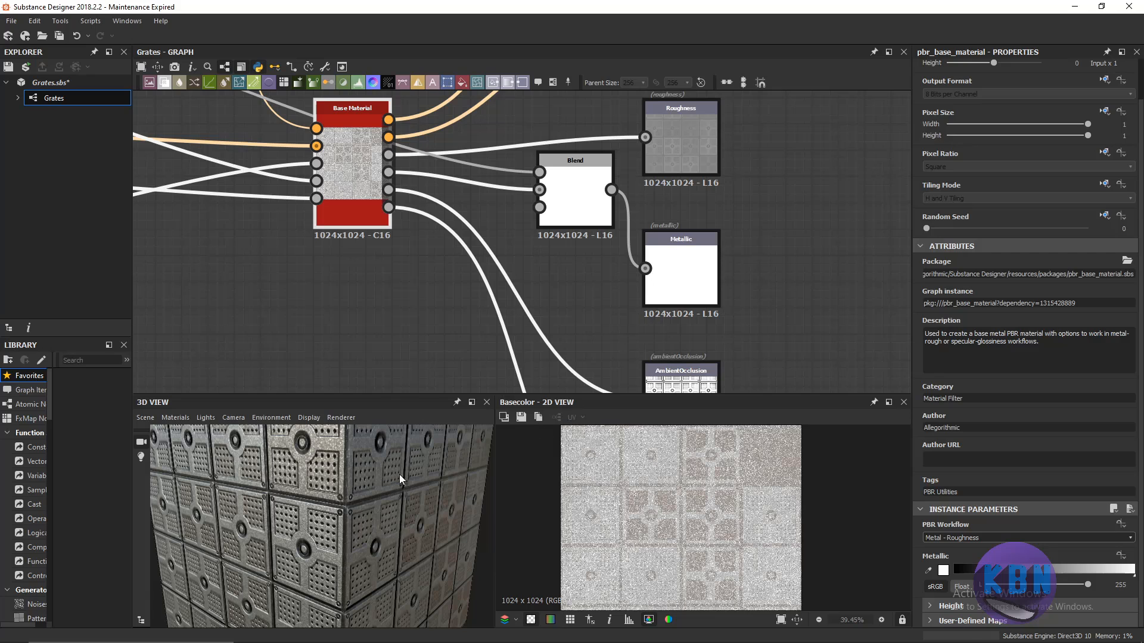
Trace the connections feeding Base Material back to the roughness Blend, Invert Grayscale and base colour nodes.
scroll(617, 271, "down", 5)
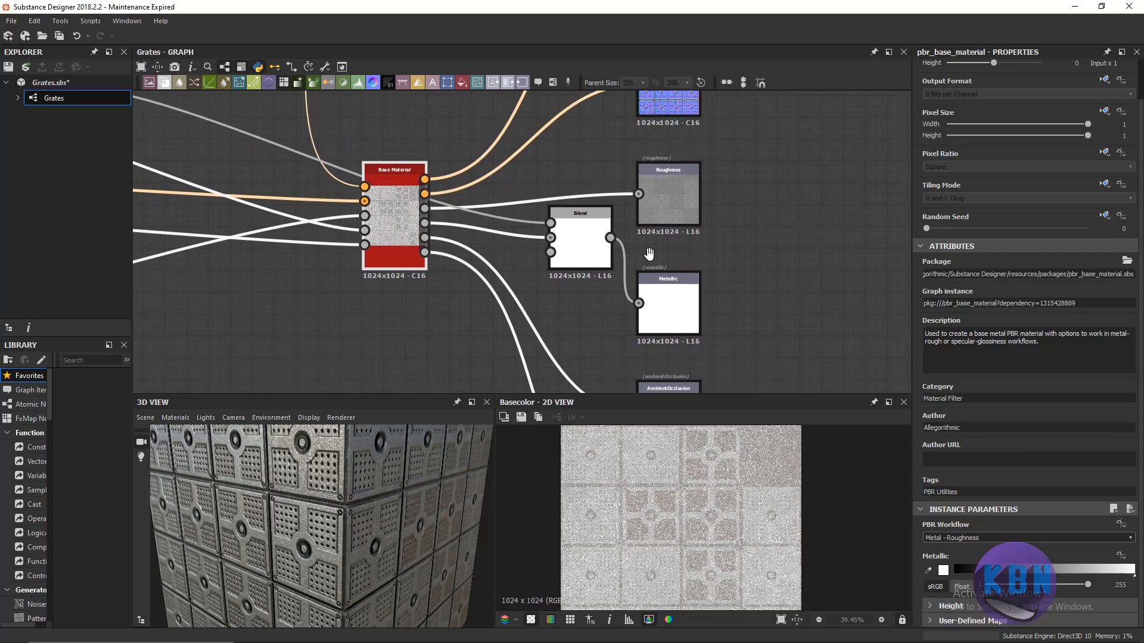
middle_click_drag(550, 249, 659, 262)
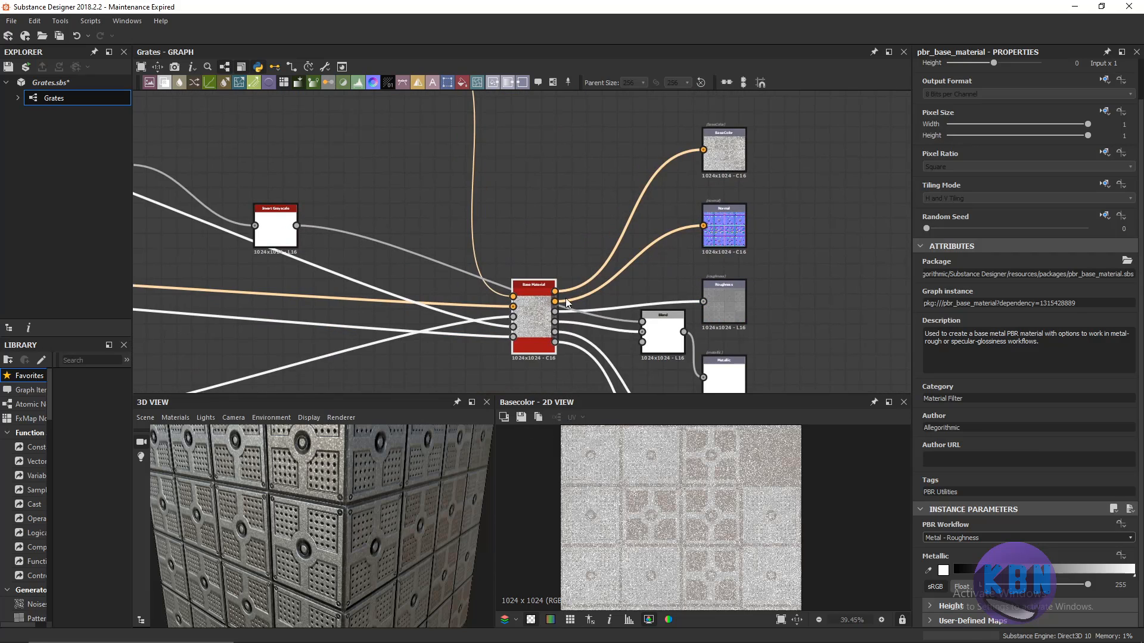
middle_click_drag(388, 388, 633, 194)
middle_click_drag(491, 227, 615, 205)
middle_click_drag(483, 272, 446, 377)
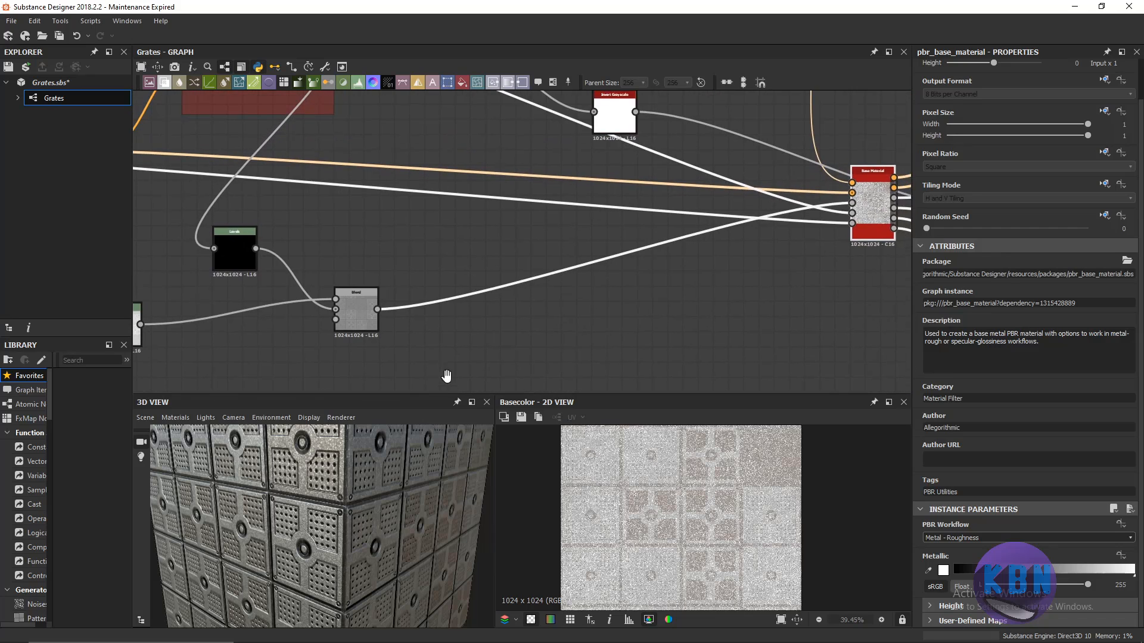
middle_click_drag(619, 302, 293, 383)
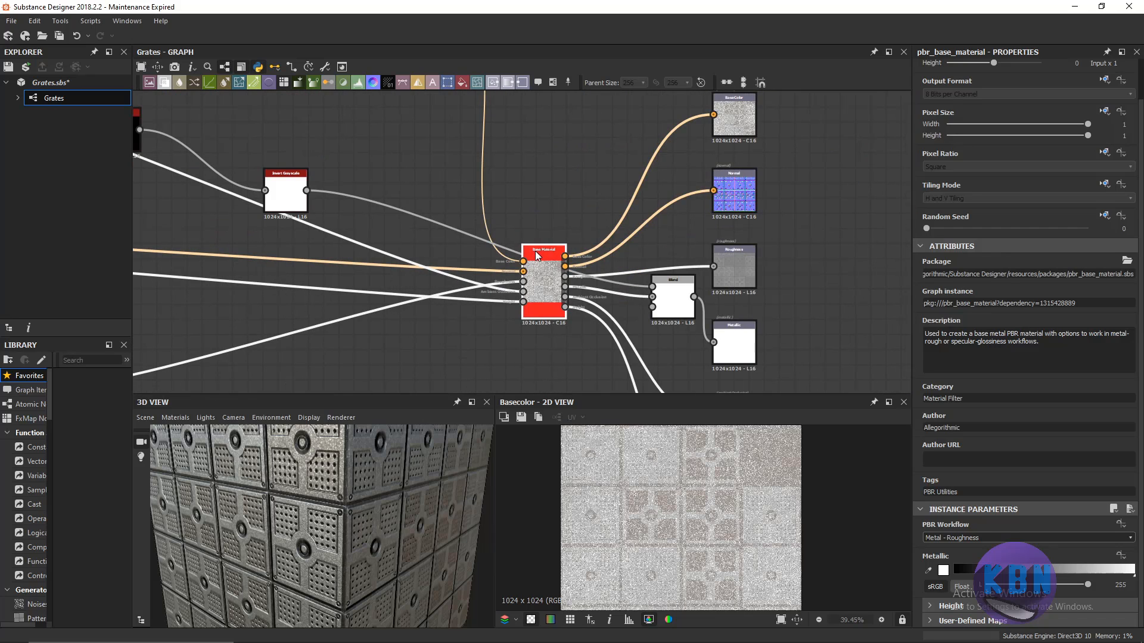
scroll(468, 216, "down", 1)
middle_click_drag(468, 216, 547, 396)
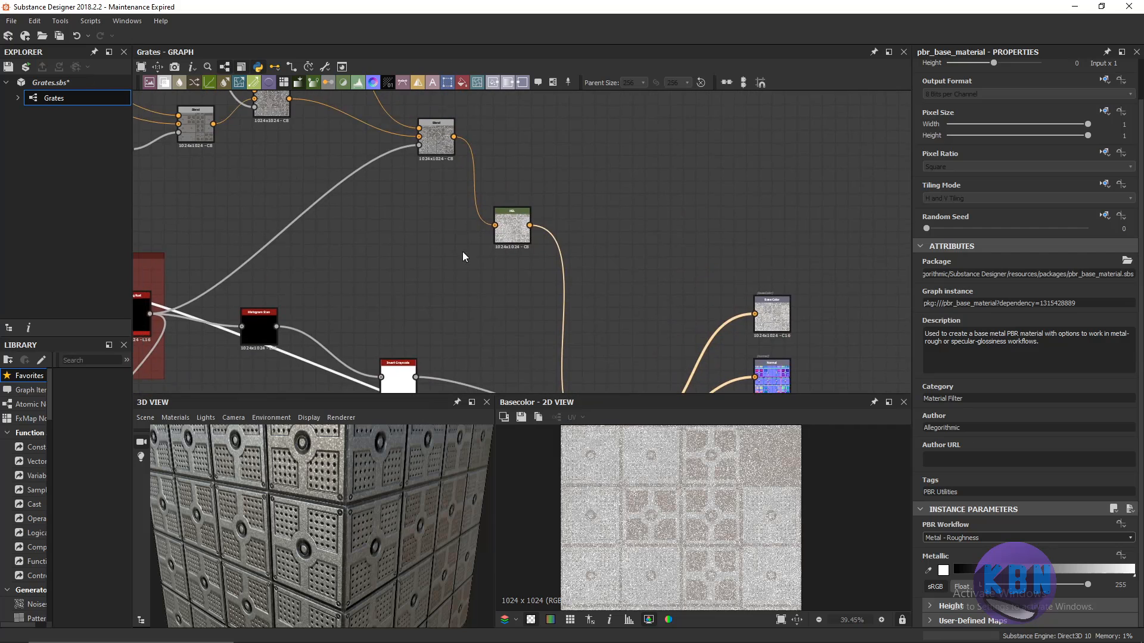
Return to the Large shape frame and examine a single grate plate's details on the 3D cube.
scroll(424, 243, "down", 1)
middle_click_drag(423, 243, 685, 223)
middle_click_drag(483, 255, 527, 266)
left_click_drag(294, 498, 328, 484)
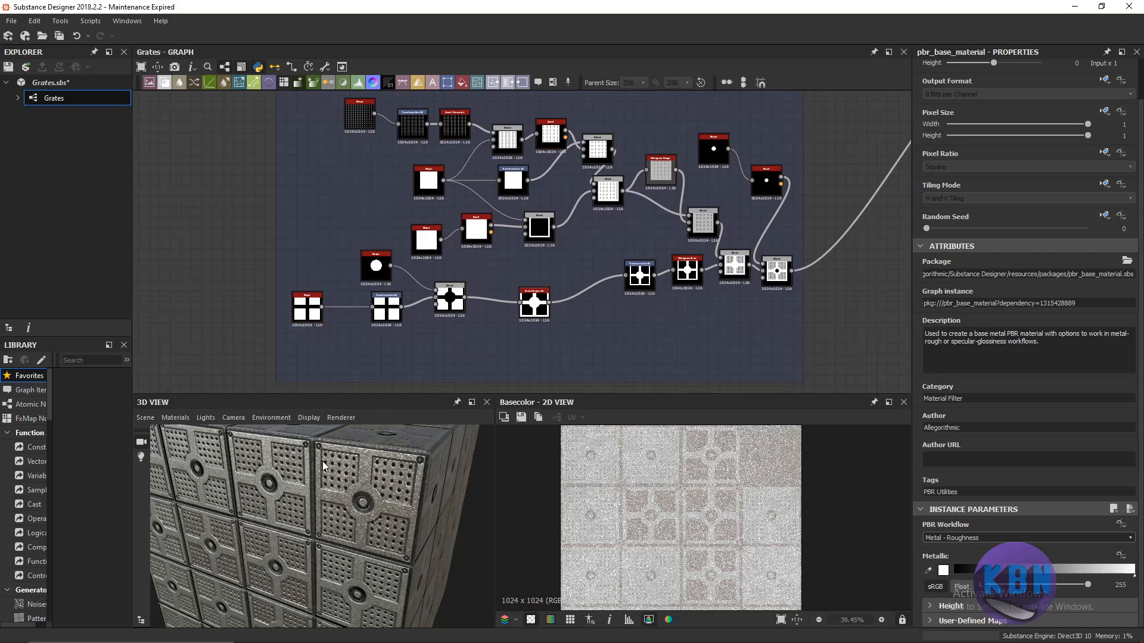
scroll(325, 467, "up", 3)
scroll(329, 467, "down", 1)
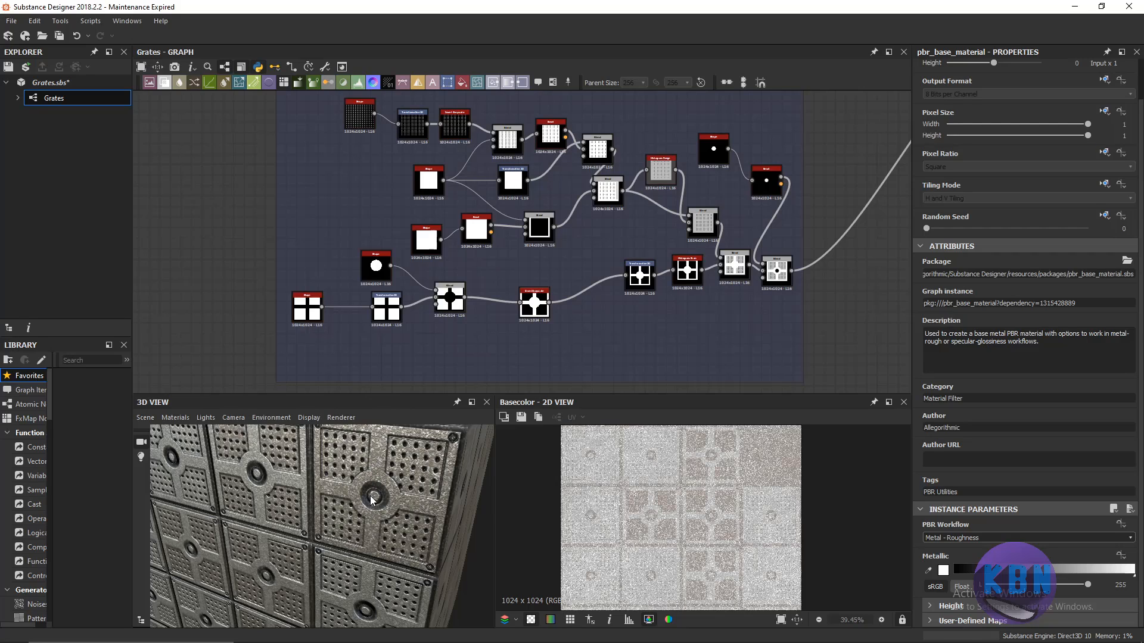
middle_click_drag(438, 335, 446, 360)
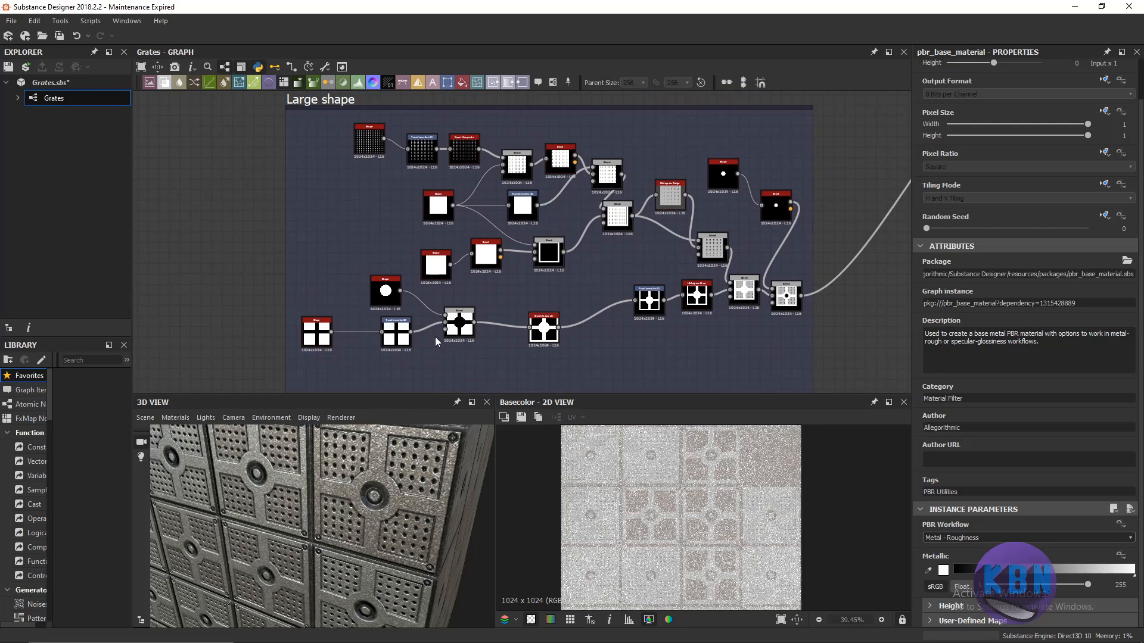
Preview the four-square Shape node that starts the cross chain and review its Tiling, Pattern and Scale parameters.
scroll(394, 333, "up", 2)
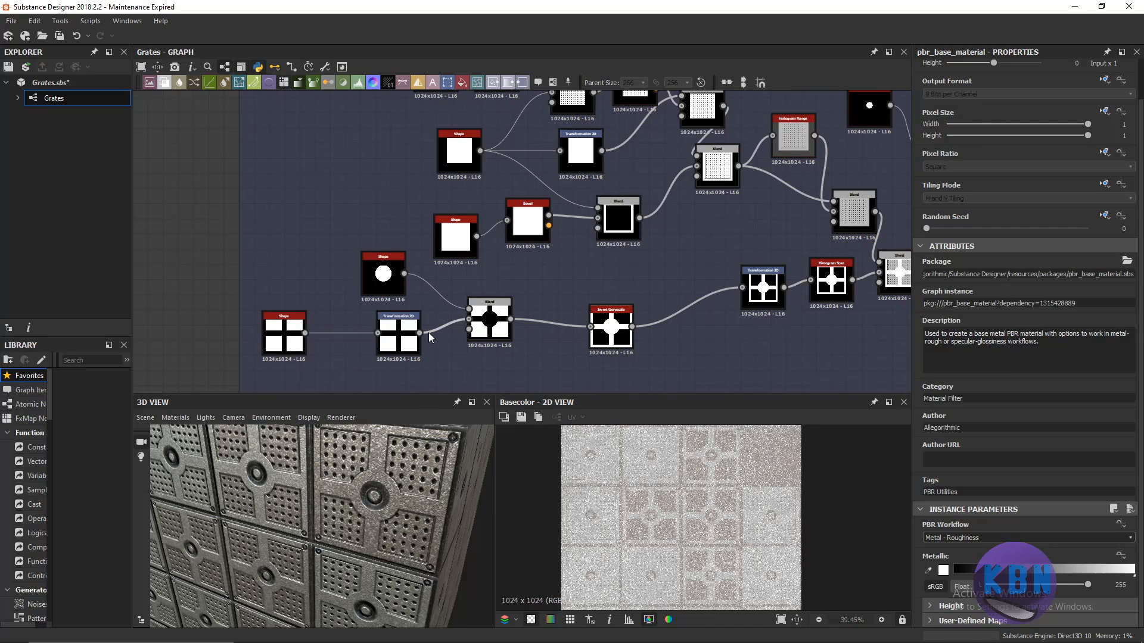
middle_click_drag(407, 317, 446, 320)
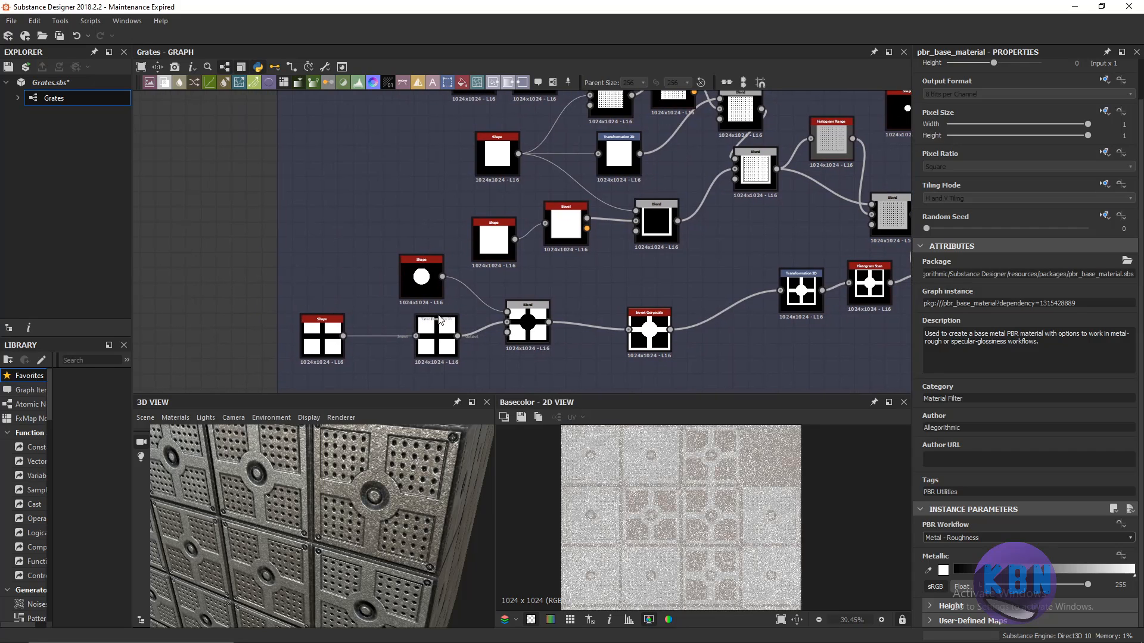
left_click(312, 324)
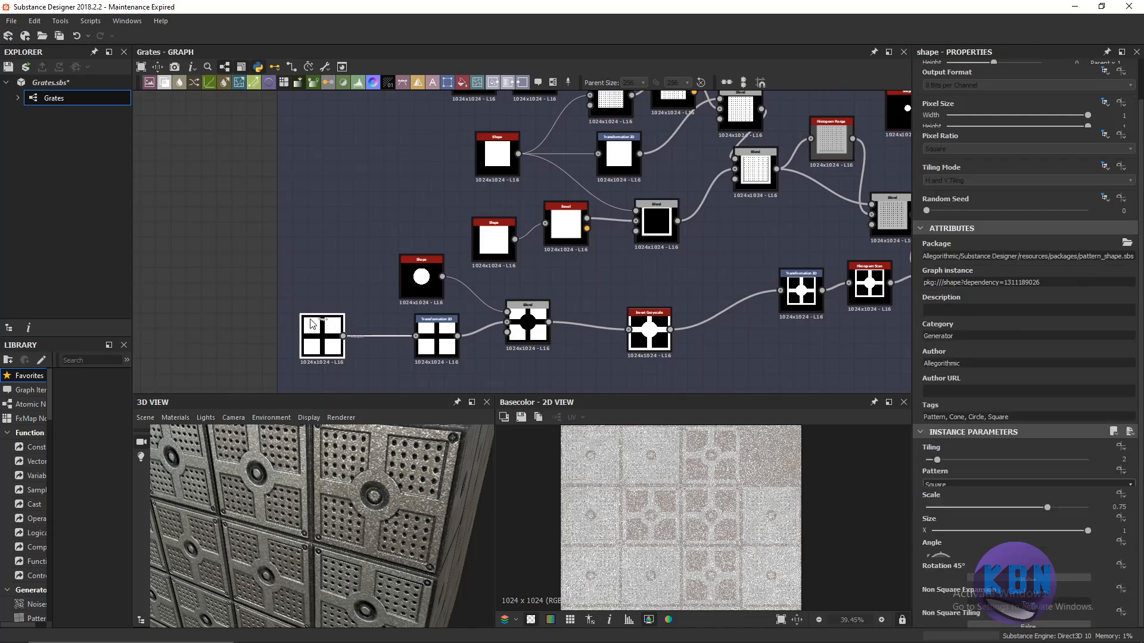
double_click(312, 324)
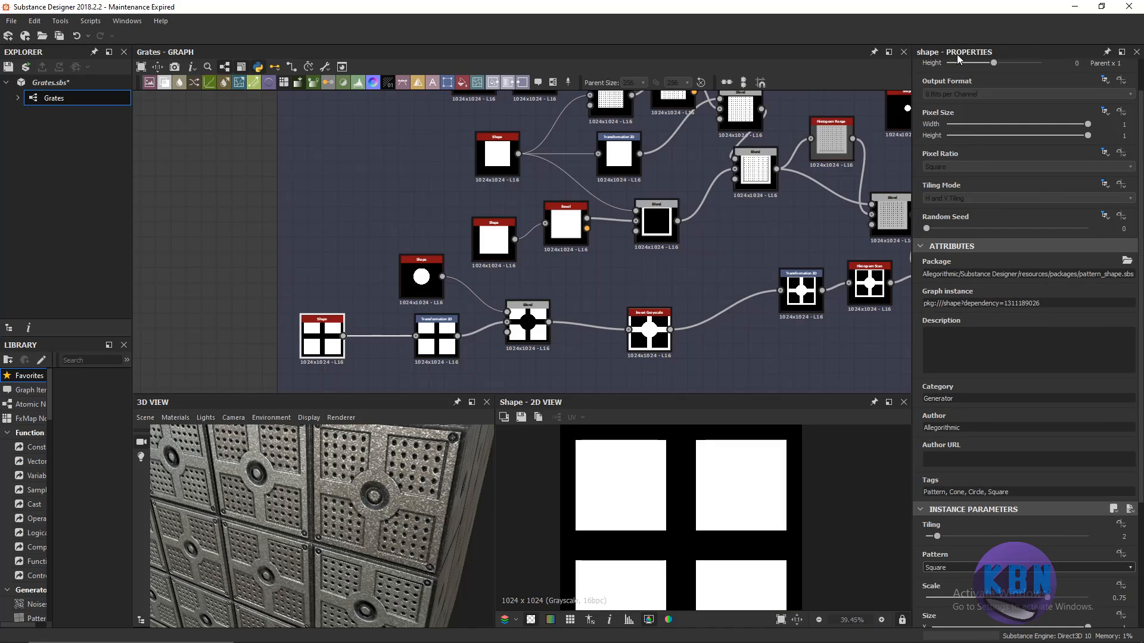
scroll(999, 115, "down", 4)
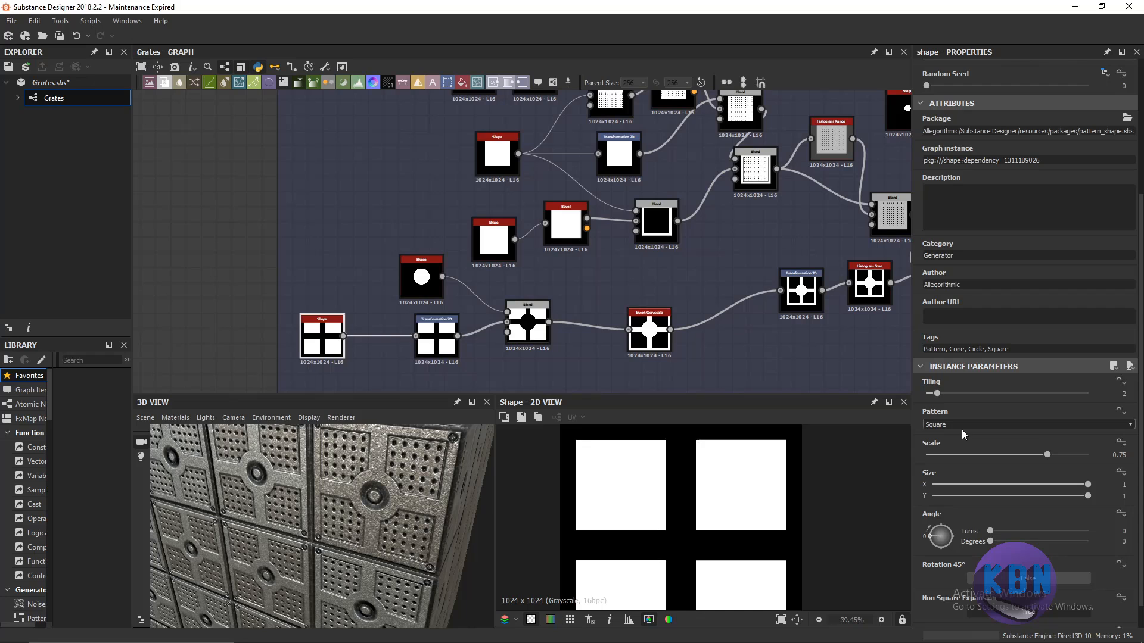
middle_click_drag(756, 327, 540, 307)
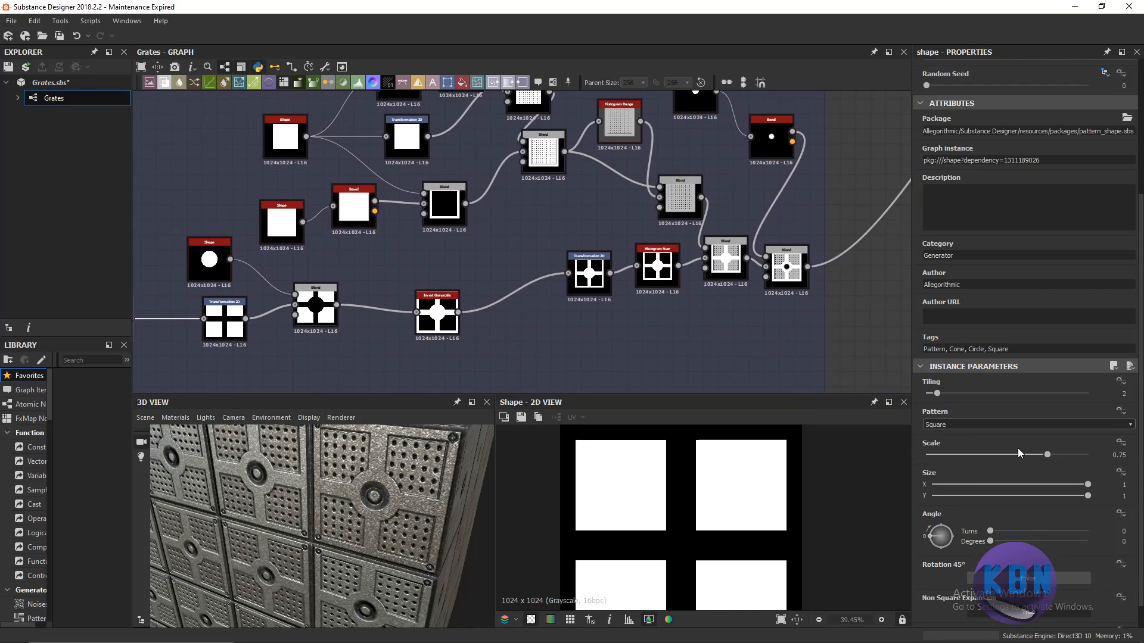
scroll(1017, 448, "down", 1)
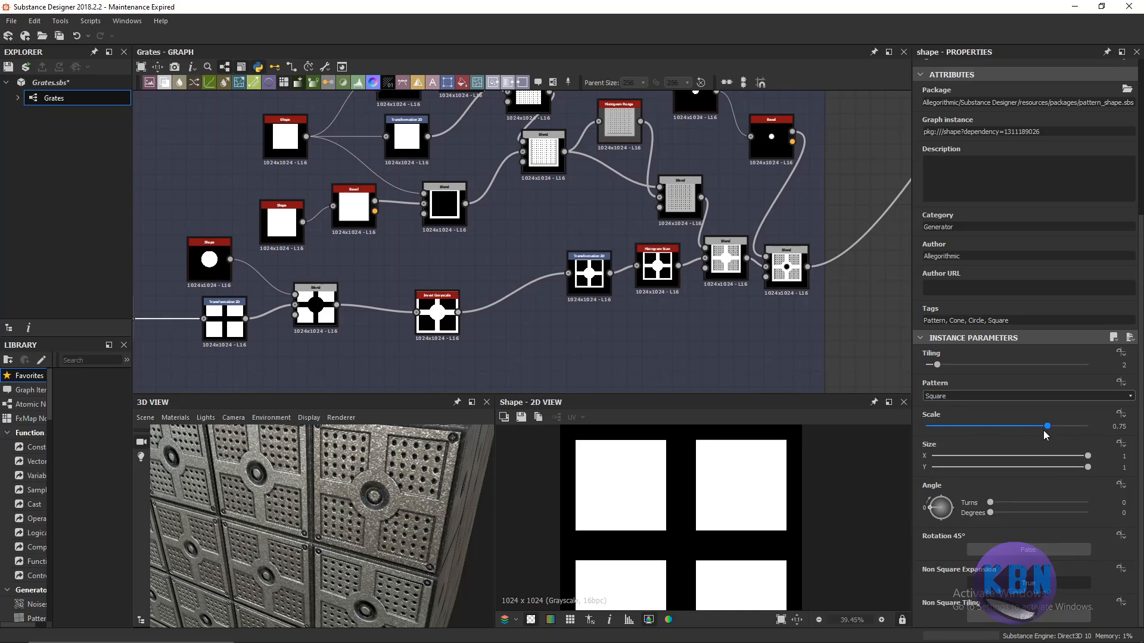
middle_click_drag(507, 259, 585, 248)
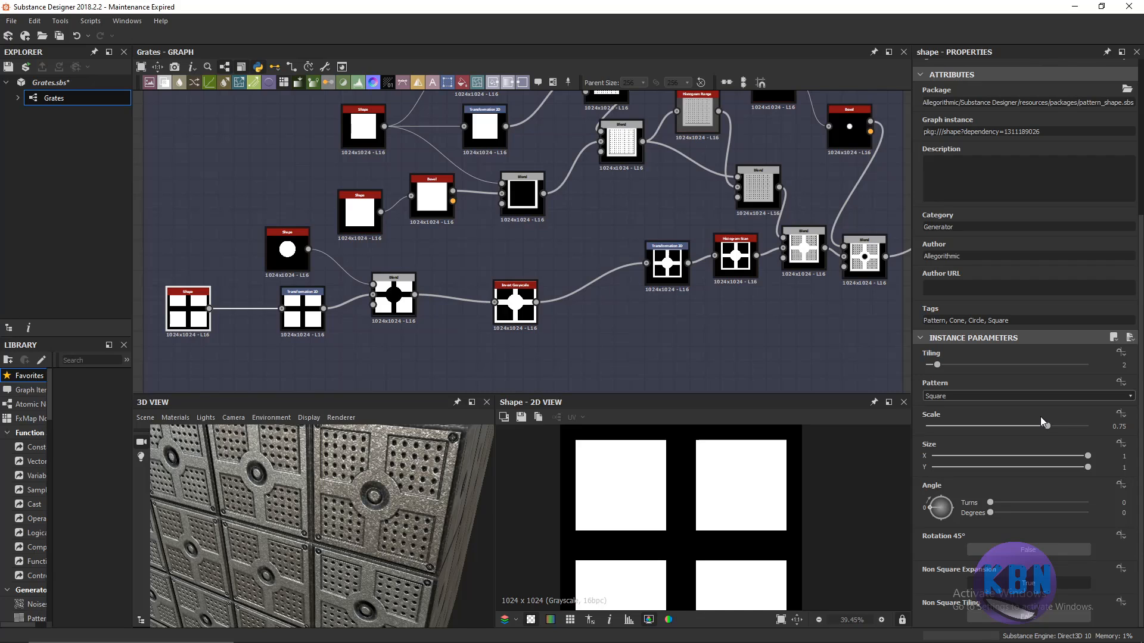
Try a Scale of 0.58 on the four-square Shape node and restore the value to 0.75.
left_click_drag(1049, 426, 1020, 427)
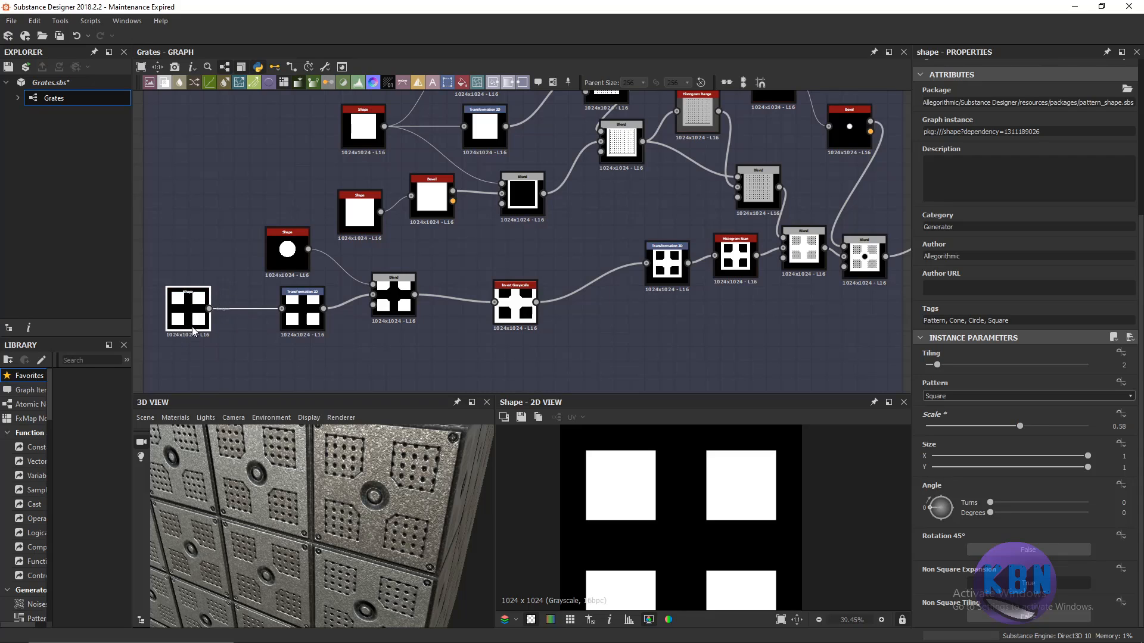
left_click(1118, 428)
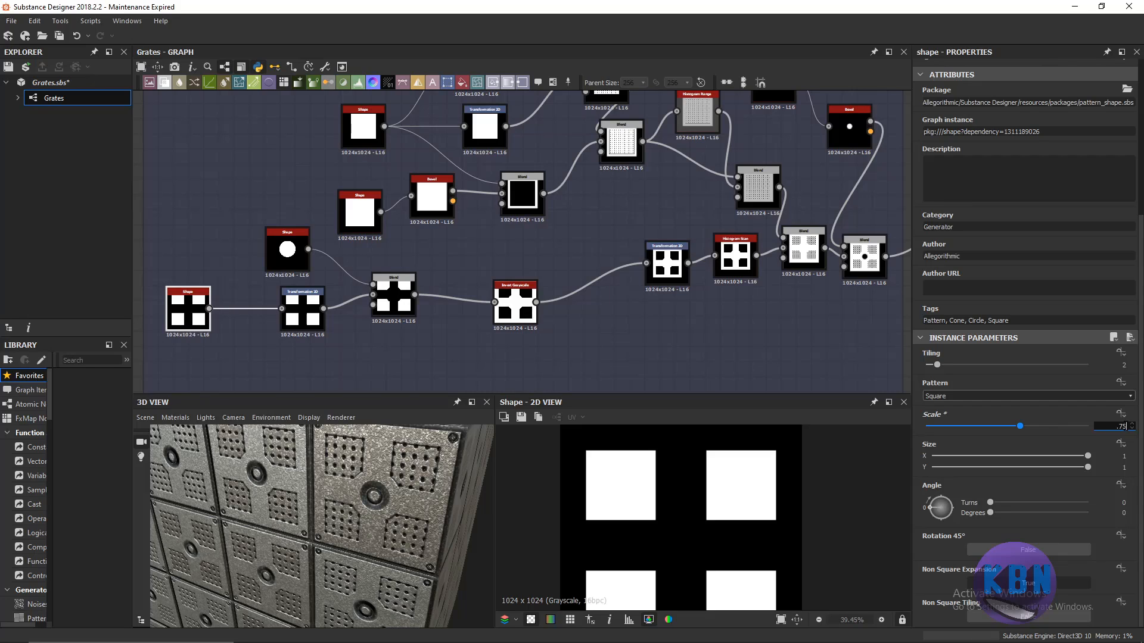
type(".75")
key("Return")
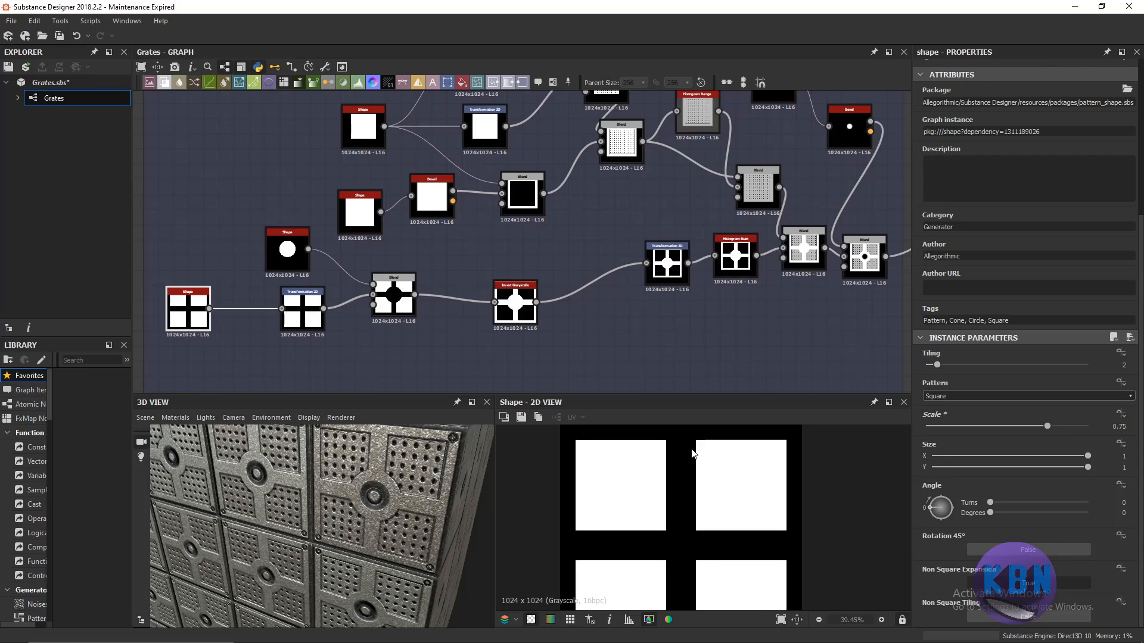
Inspect the grate cross on the 3D cube and compare the Transformation 2D node's output with the source Shape node.
left_click_drag(400, 491, 397, 498)
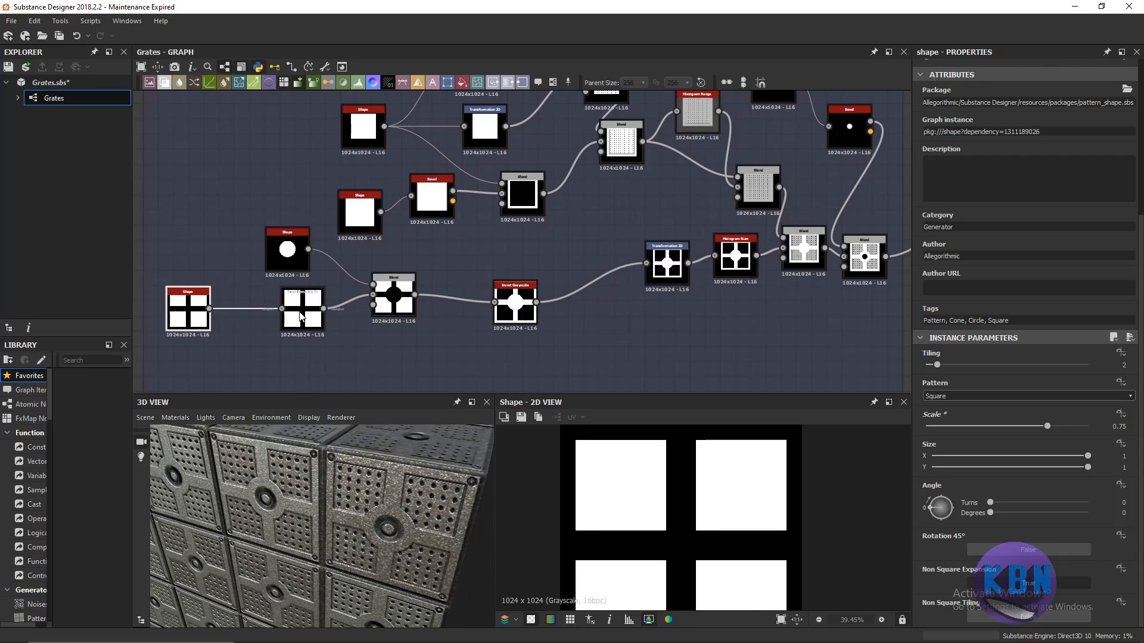
middle_click_drag(299, 311, 422, 330)
scroll(306, 311, "up", 3)
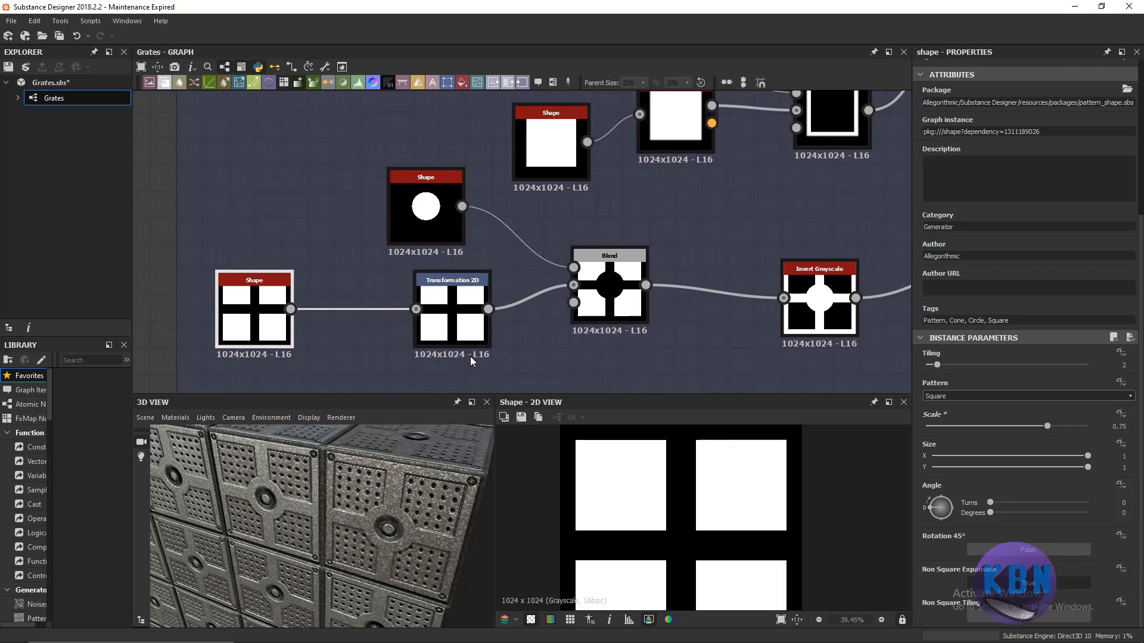
left_click(460, 319)
double_click(460, 319)
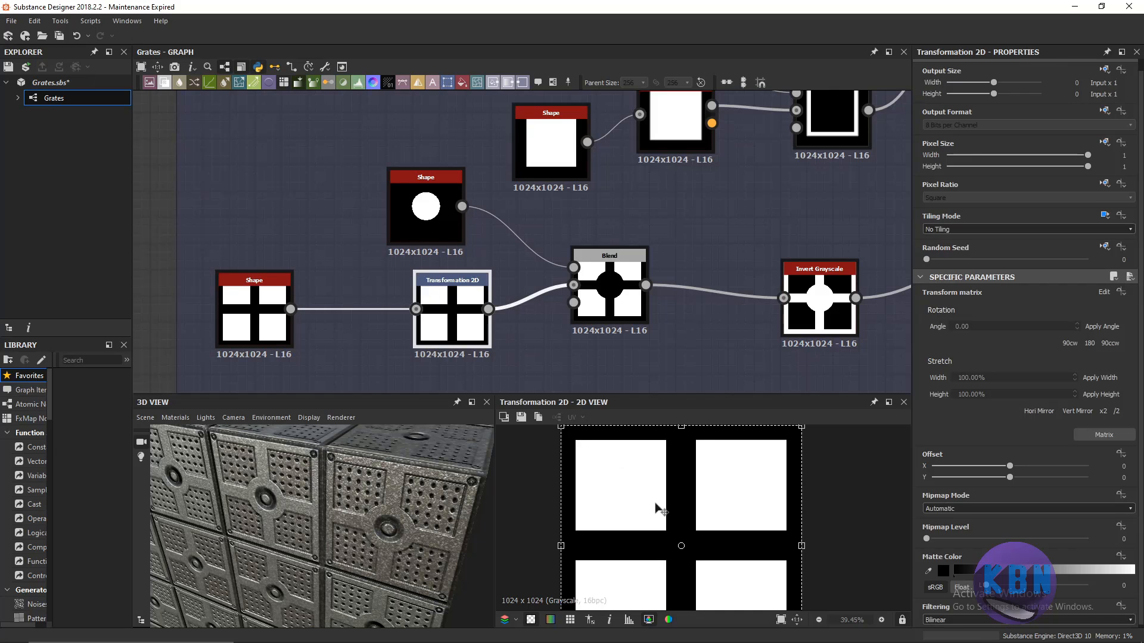
double_click(257, 313)
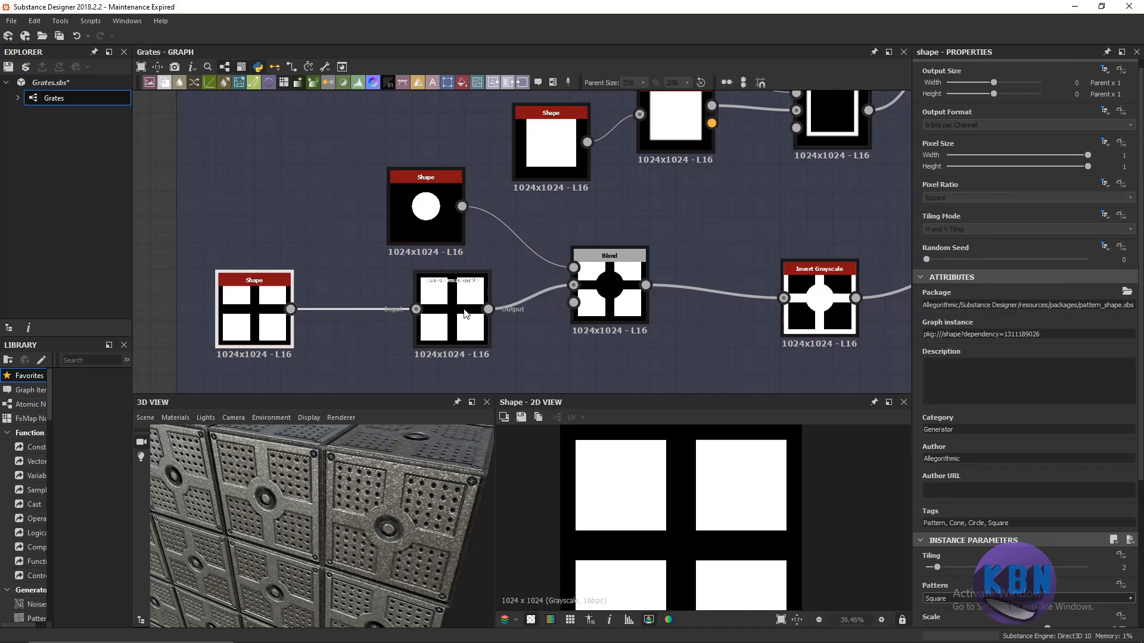
Try shifting the Transformation 2D node's four-square pattern off-centre in the 2D view and undo the move.
double_click(452, 315)
left_click_drag(624, 505, 673, 500)
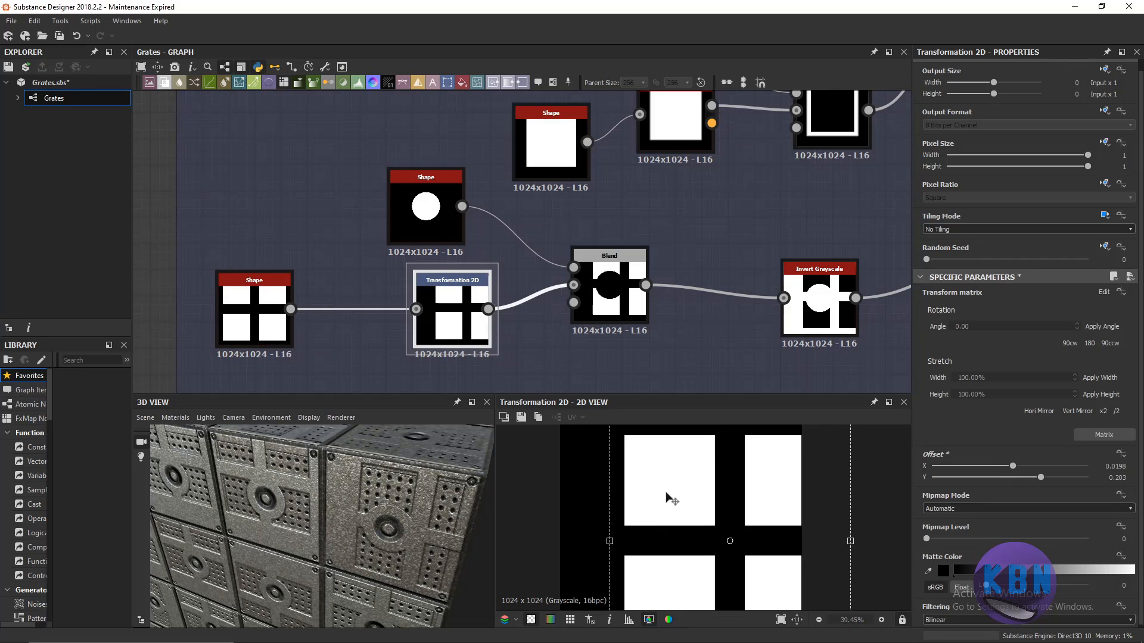
key("ctrl+z")
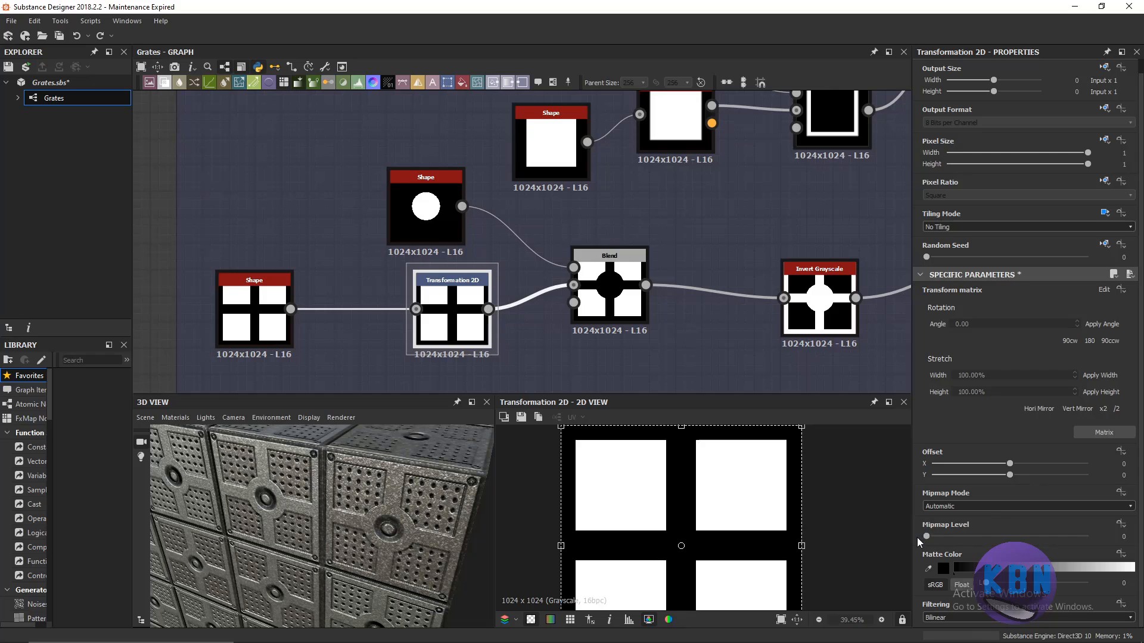
Try offsets of X 0.17 and Y 0.16 on the Transformation 2D node and reset both to 0.
left_click_drag(1008, 464, 1036, 463)
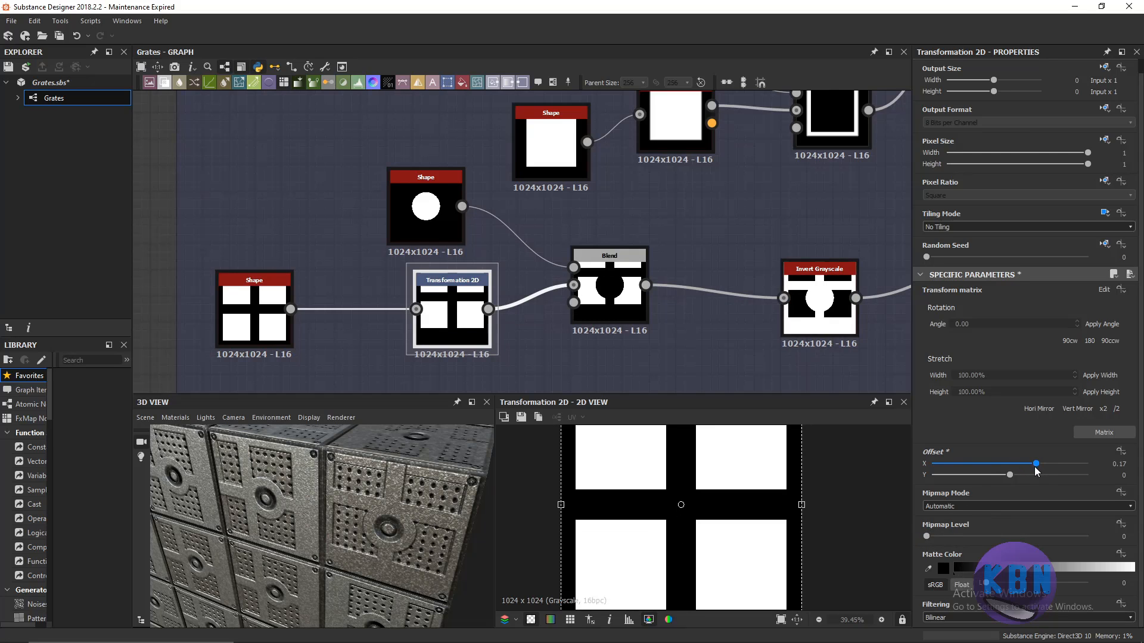
left_click_drag(1035, 464, 1059, 464)
key("ctrl+z")
left_click_drag(1009, 475, 1036, 480)
left_click(1116, 464)
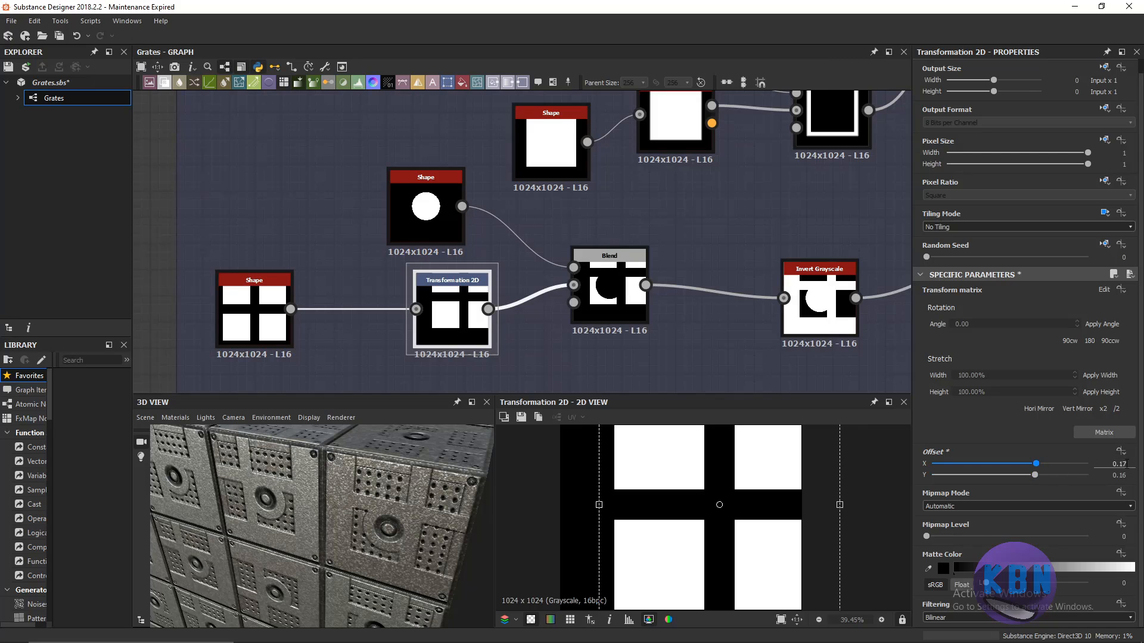
double_click(1118, 464)
type("0")
double_click(1113, 477)
type("0")
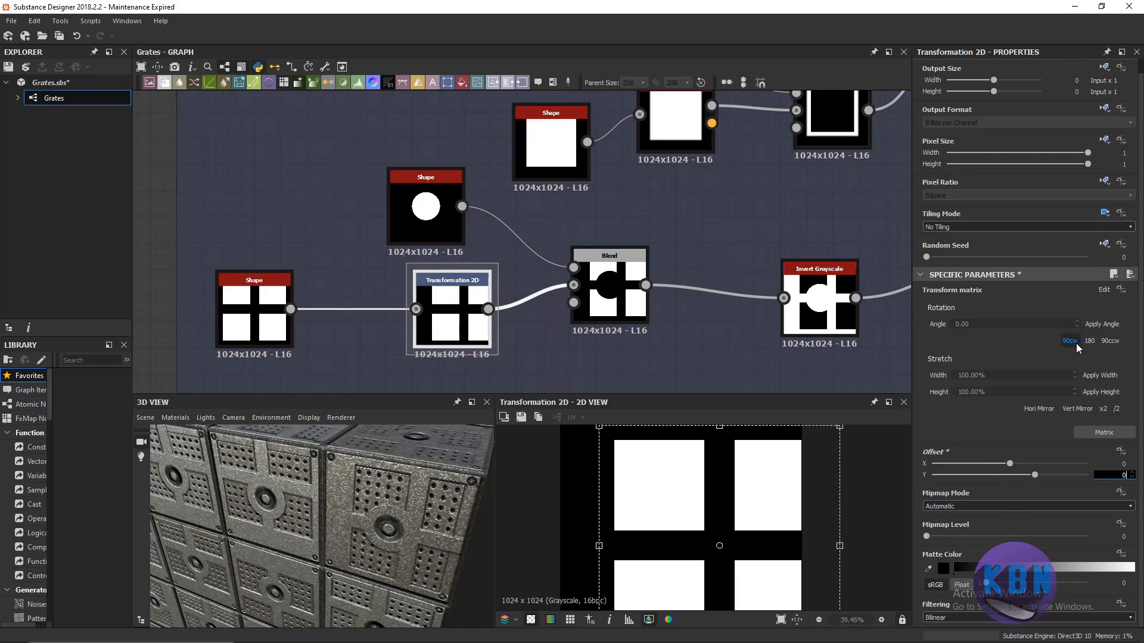
Try raising the Transformation 2D node's rotation angle to 2.00 and reset the angle to 0.
left_click(1076, 322)
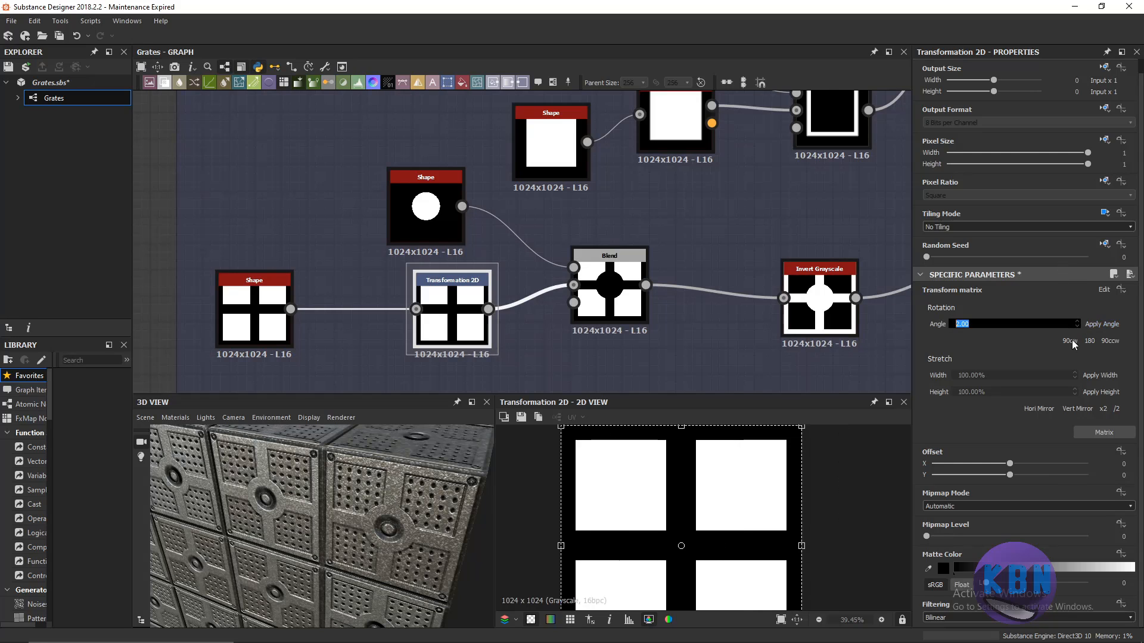
left_click(1076, 322)
double_click(1023, 323)
type("0")
key("Return")
left_click(645, 354)
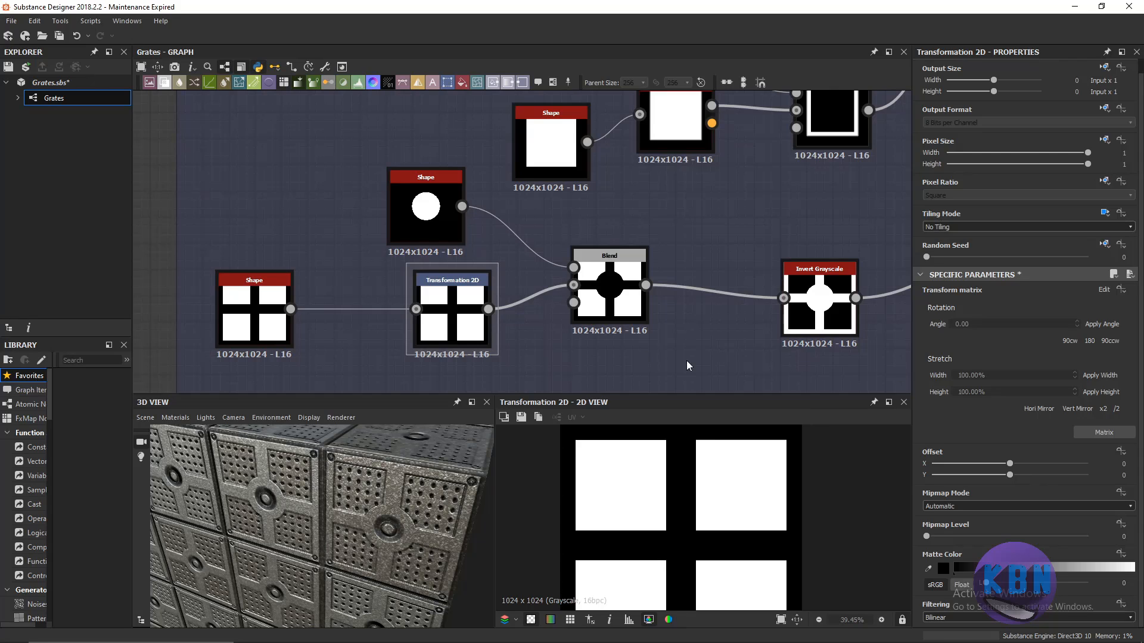
left_click(999, 325)
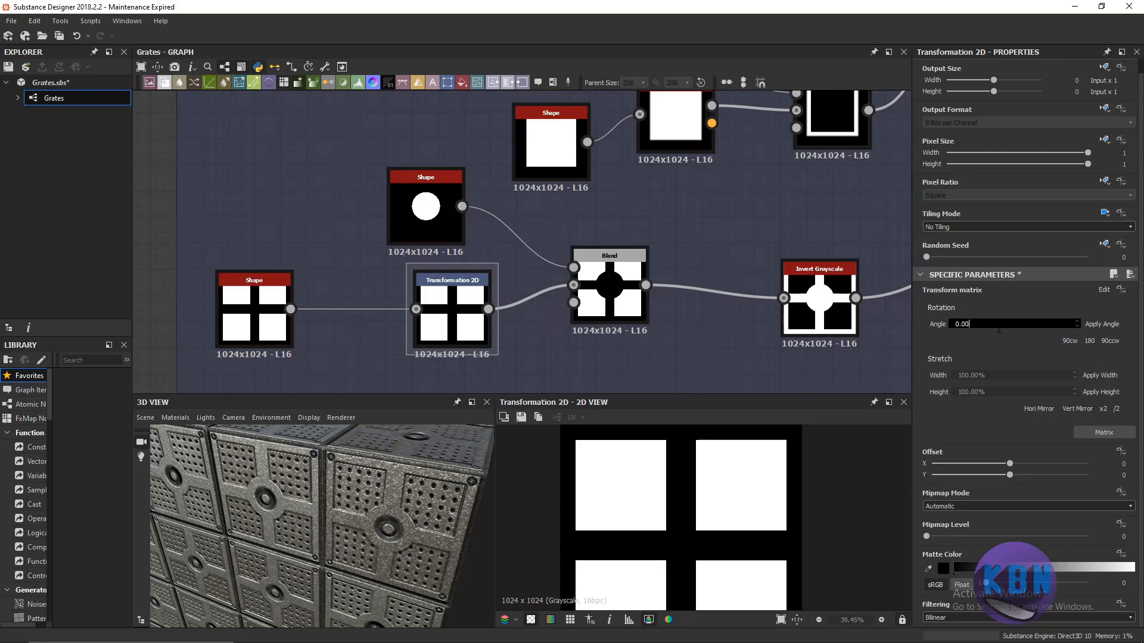
left_click(725, 478)
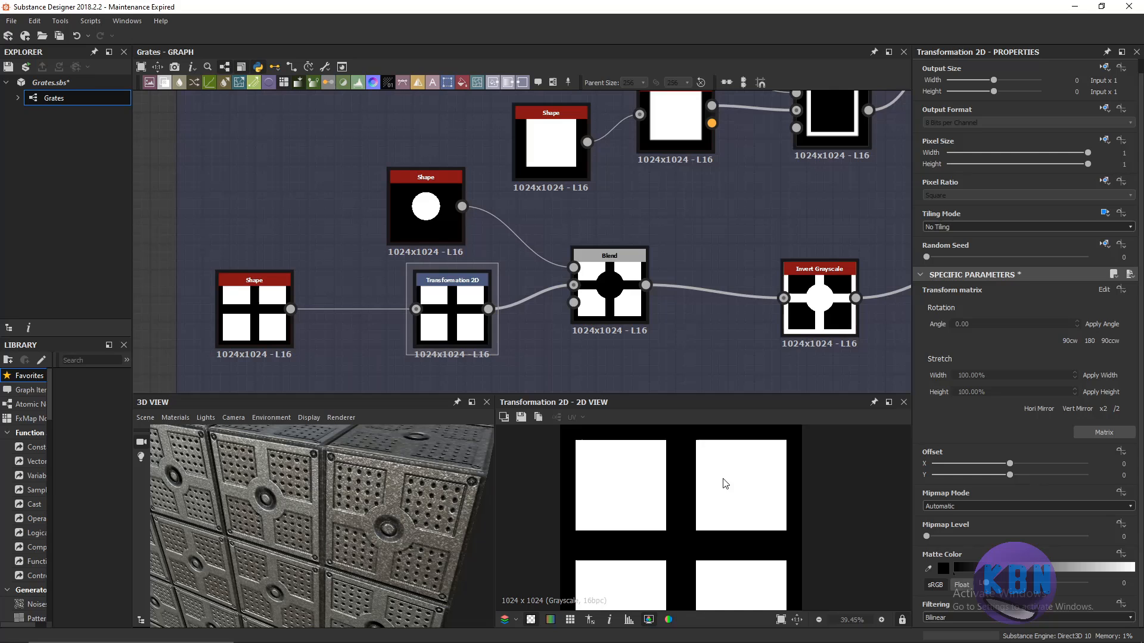
Try rotating the Transformation 2D node's cross to a diagonal in the 2D view, inspect the grates on the 3D cube, and undo the rotation.
left_click(467, 322)
key("f")
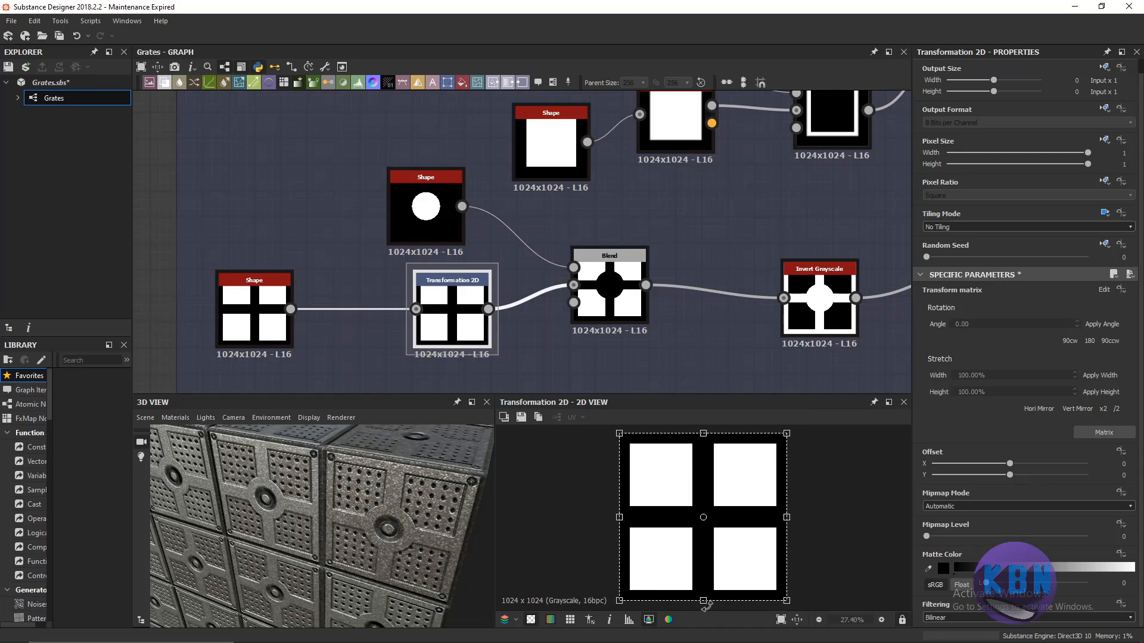
left_click_drag(705, 604, 623, 596)
left_click_drag(375, 566, 397, 505)
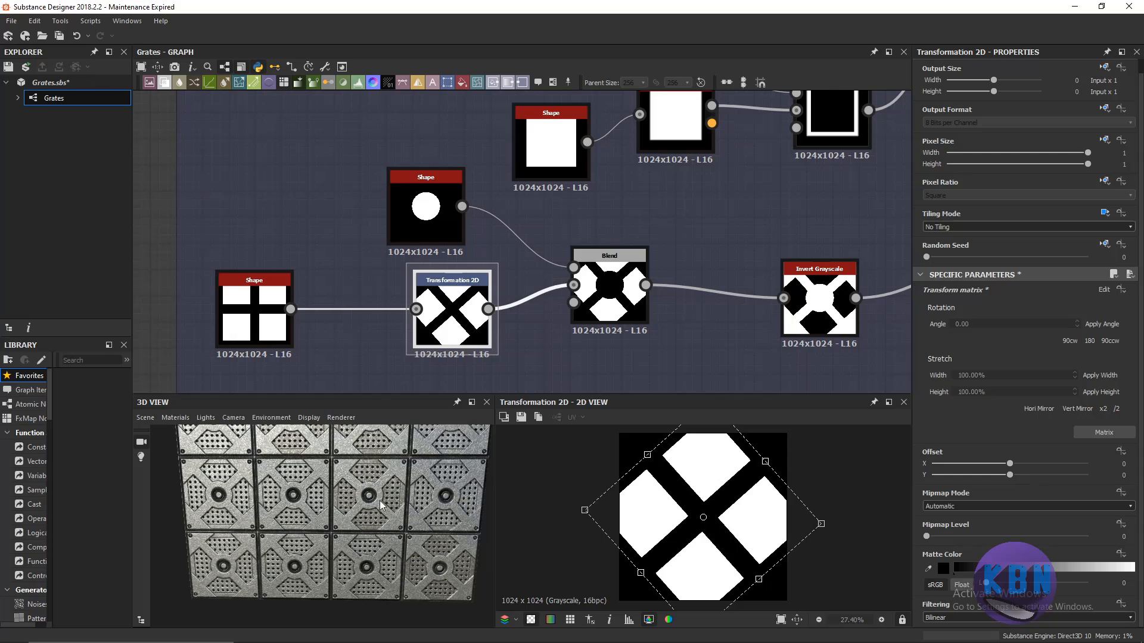
scroll(327, 471, "up", 3)
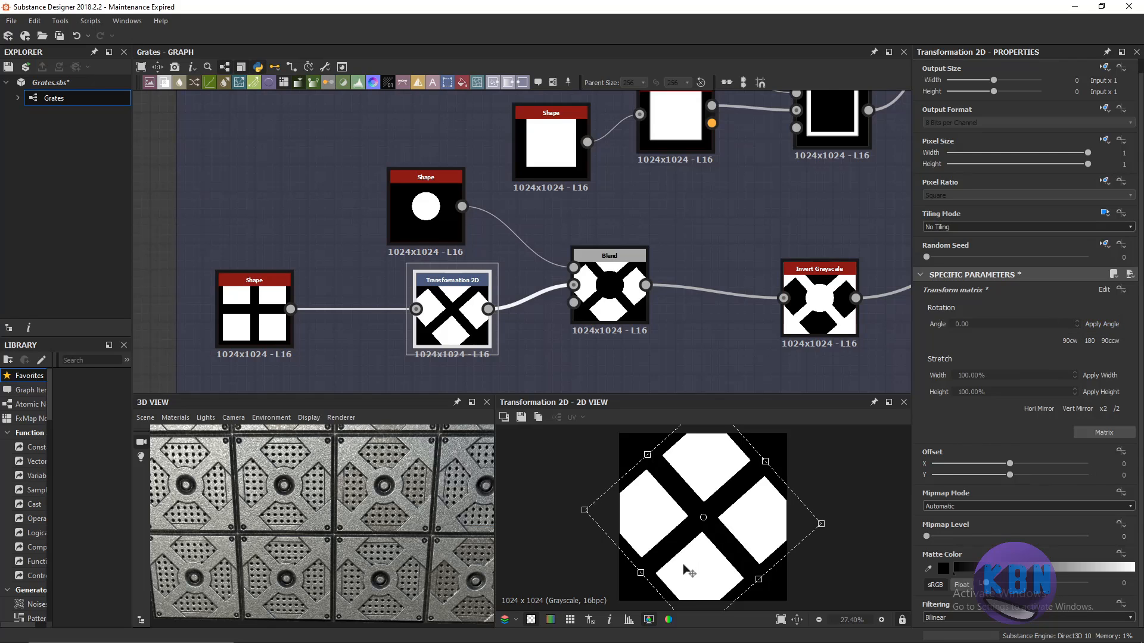
key("ctrl+z")
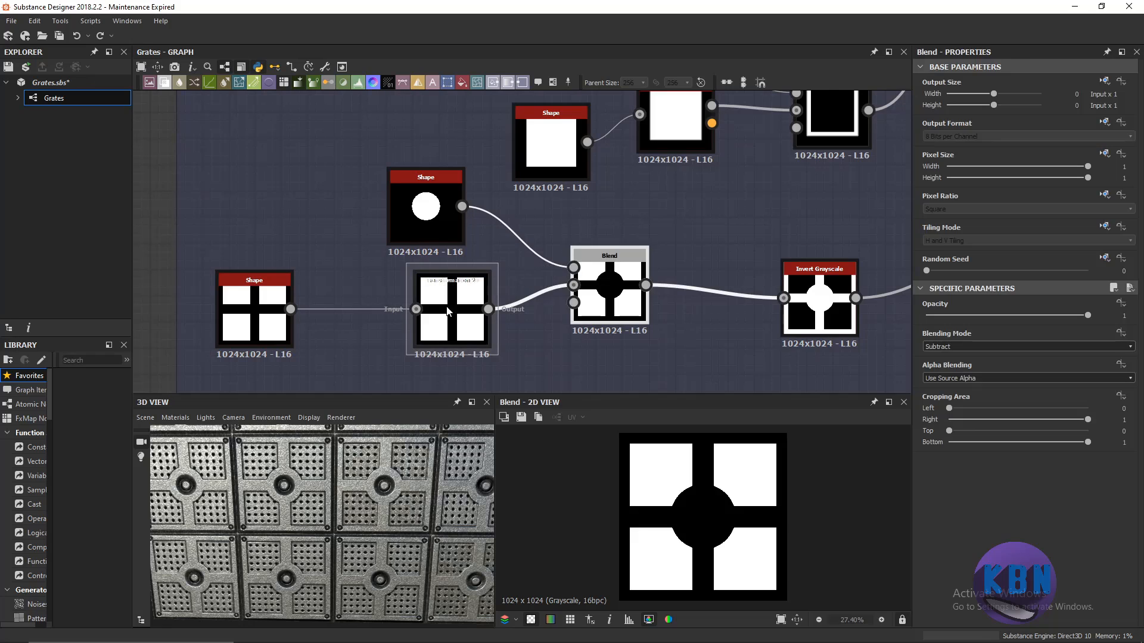
Preview the disc Shape node that feeds the cross Blend and review its Pattern, Scale and Size parameters.
middle_click_drag(452, 286, 461, 340)
left_click(443, 260)
double_click(429, 264)
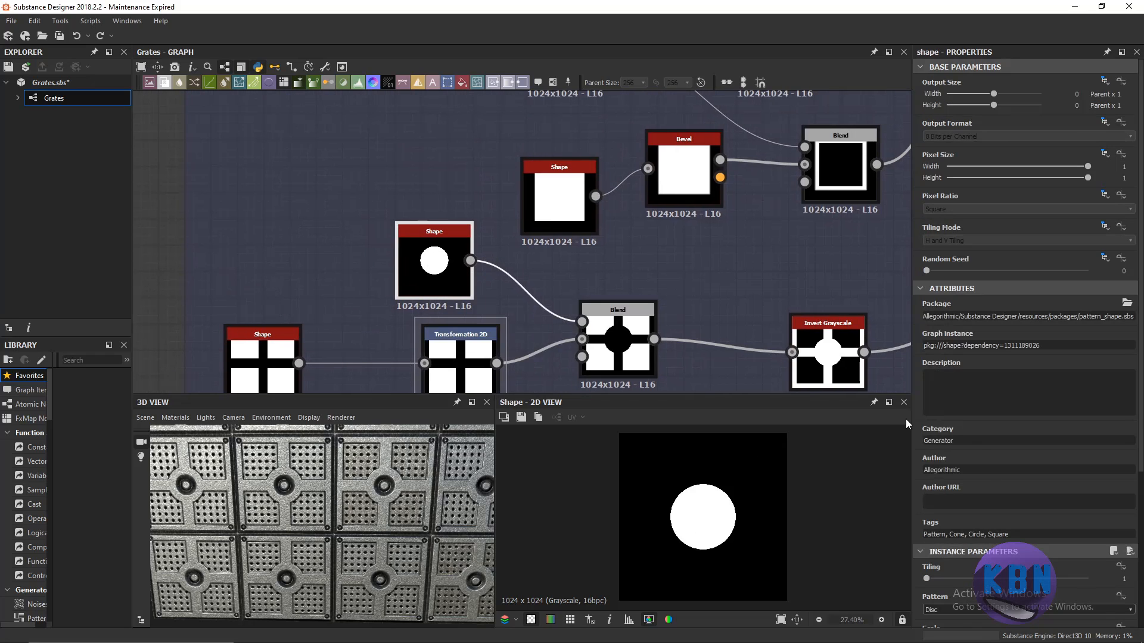
scroll(963, 487, "down", 3)
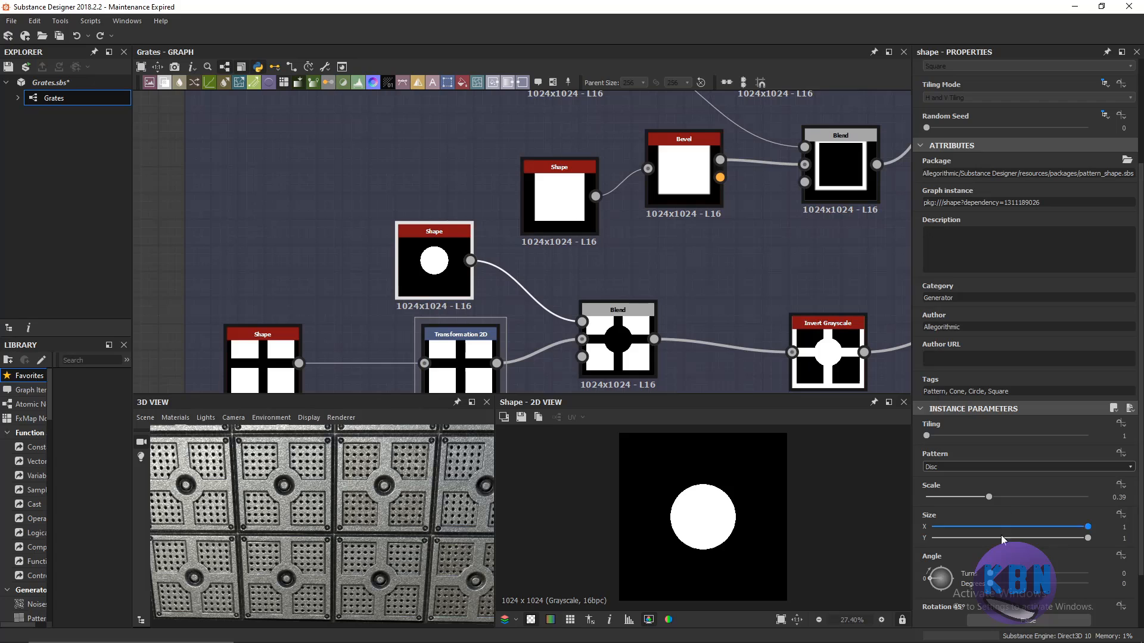
Try the Square and Bell patterns on the disc Shape node and restore the Disc pattern.
left_click(935, 470)
left_click(938, 480)
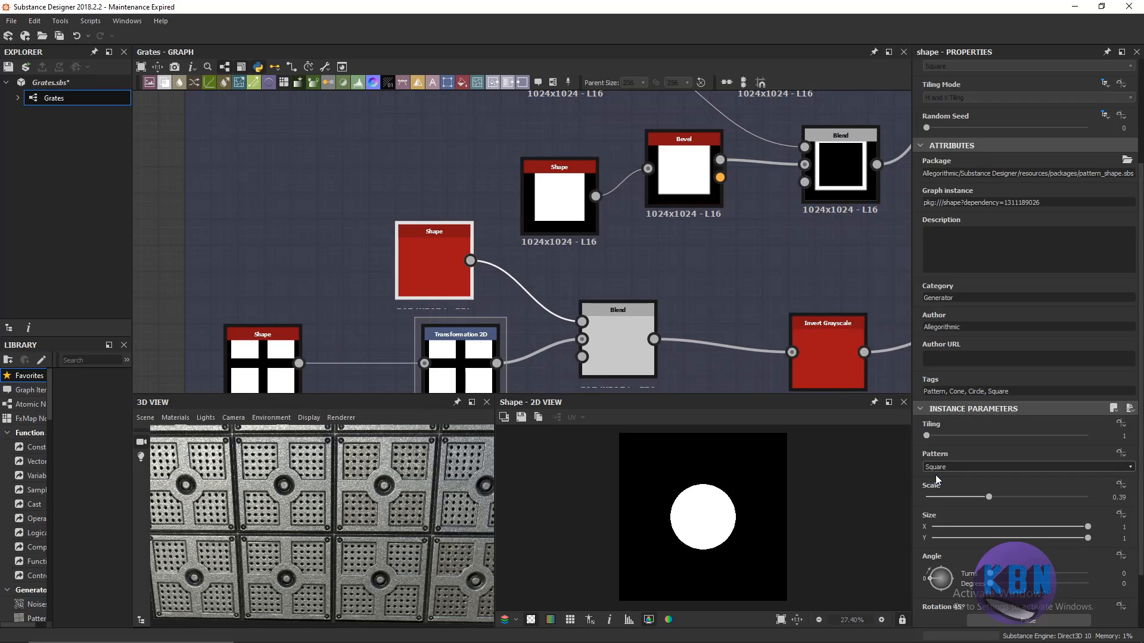
left_click(949, 466)
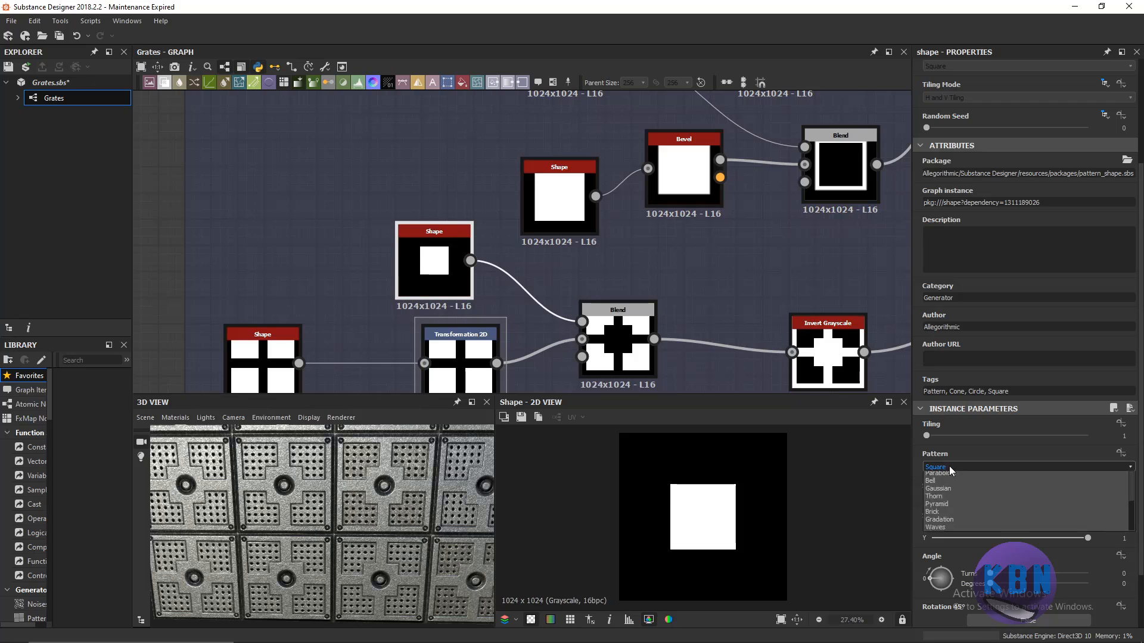
left_click(932, 499)
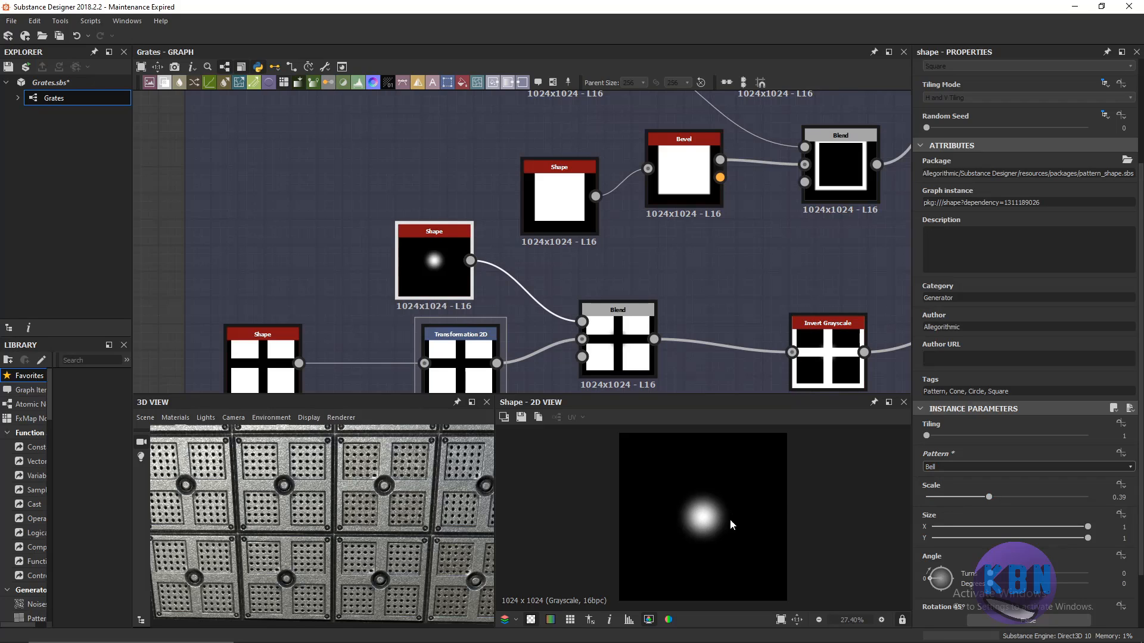
left_click(953, 466)
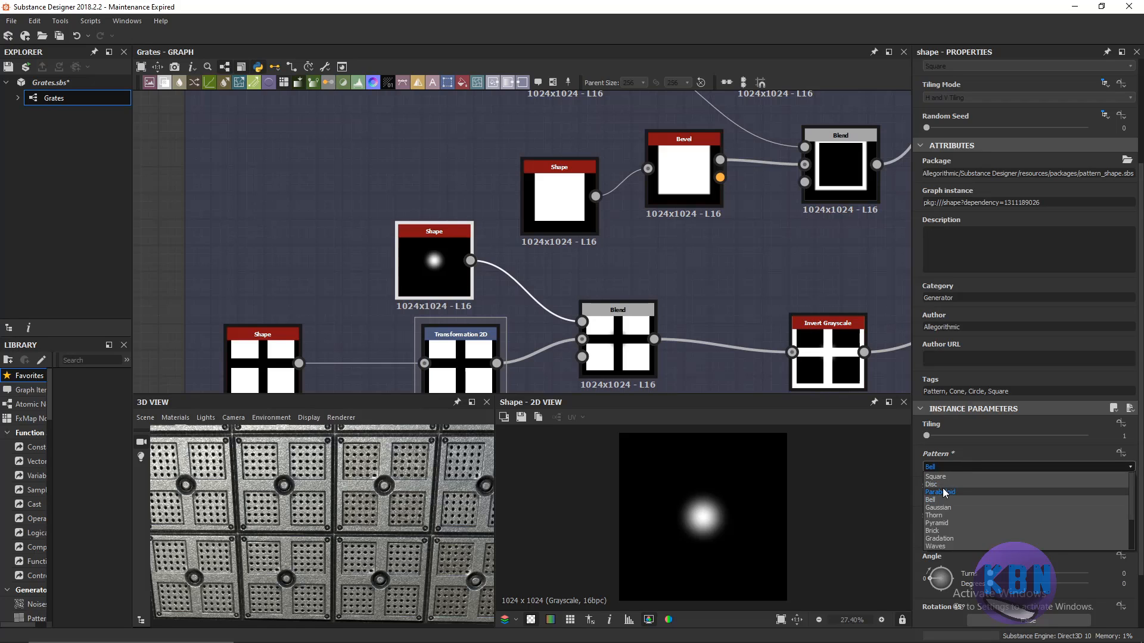
left_click(937, 485)
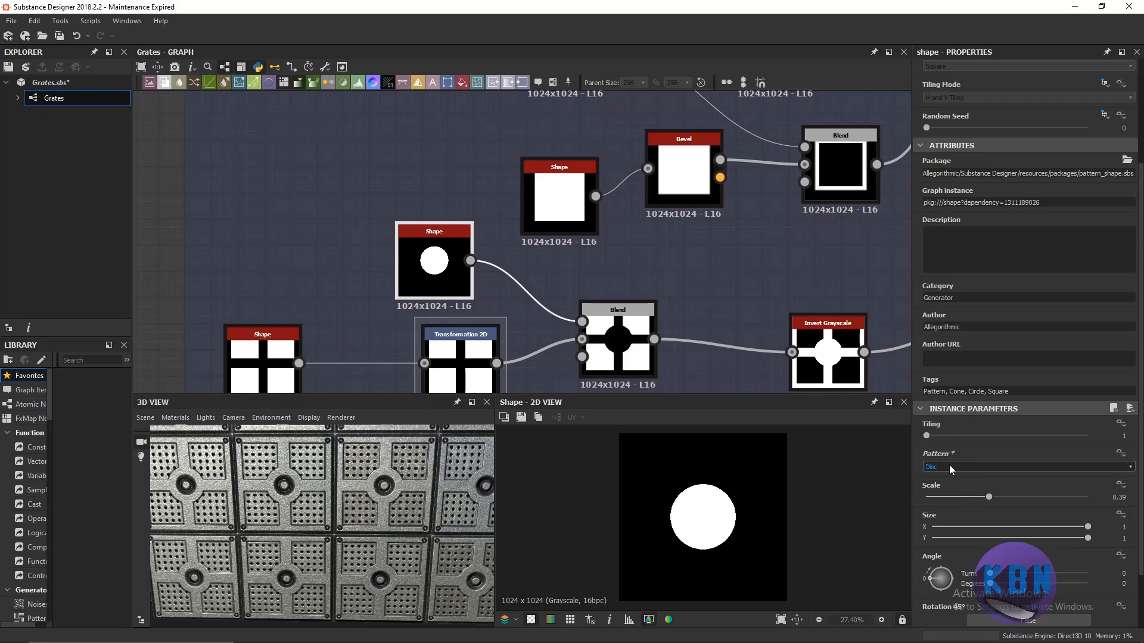
Try the Bell pattern at a Scale of 0.93 on the disc Shape node, and restore Disc with a Scale of 0.39.
left_click(949, 467)
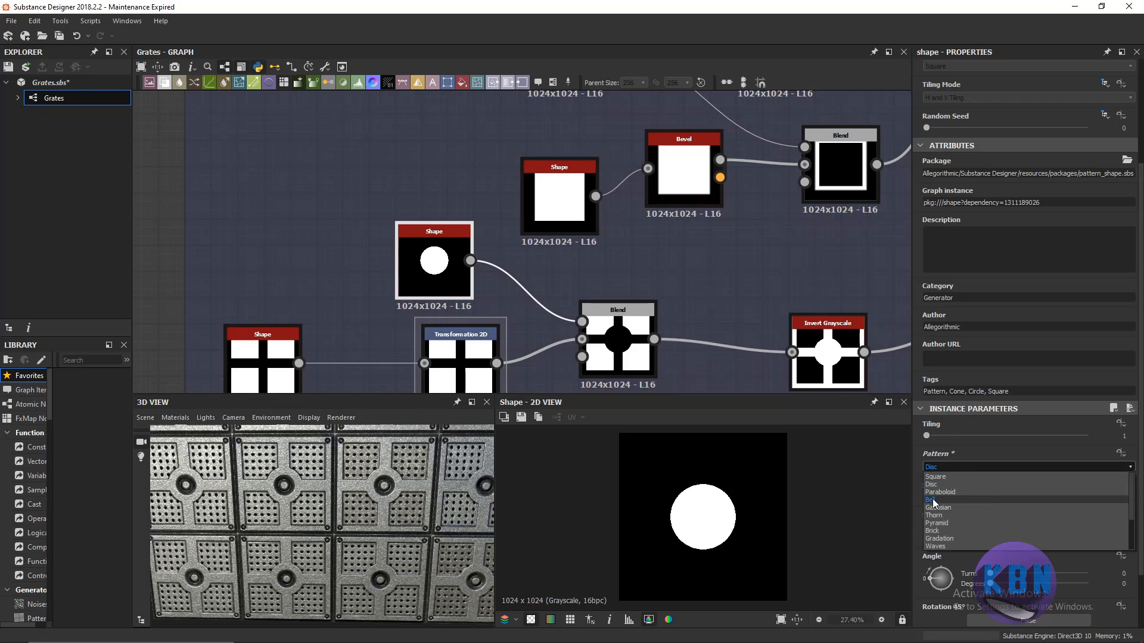
left_click(932, 501)
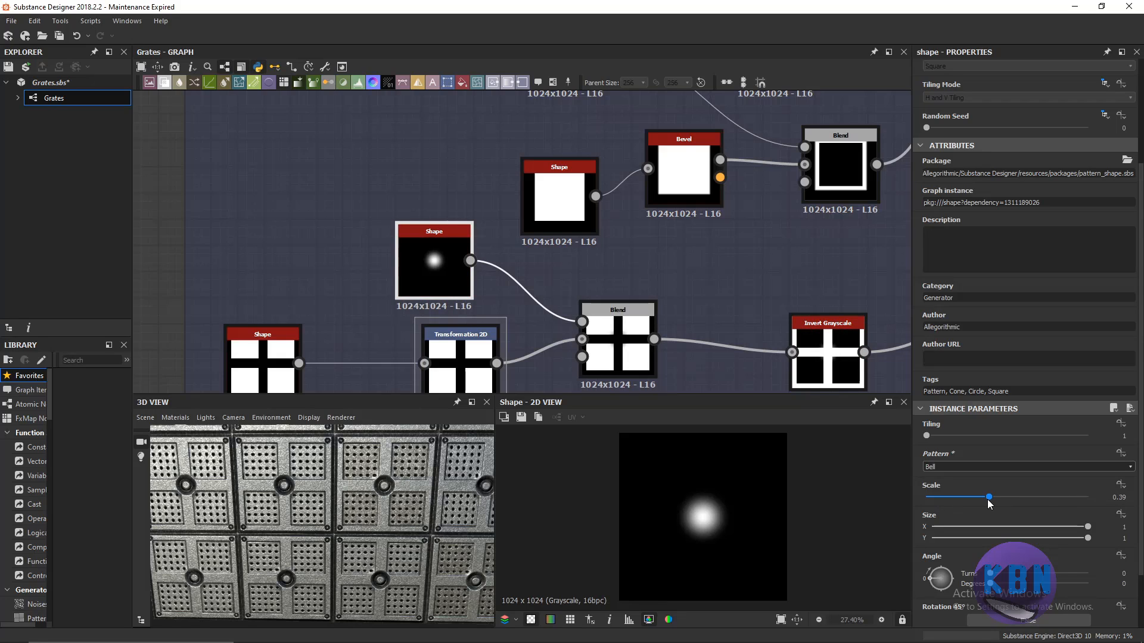
left_click_drag(989, 503, 1079, 500)
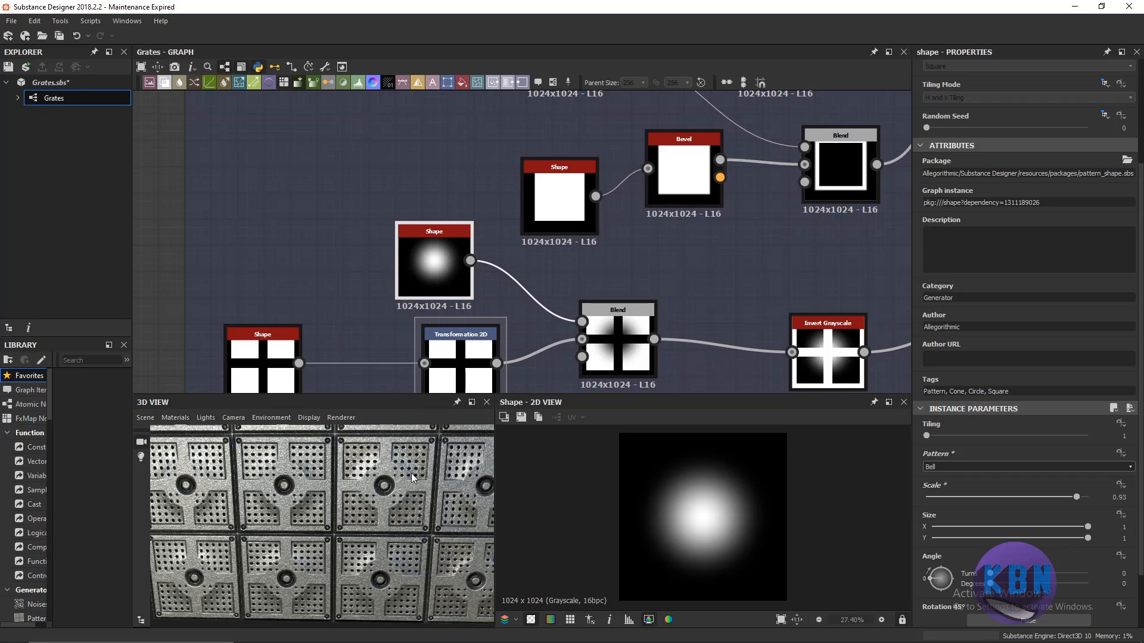
left_click(1021, 467)
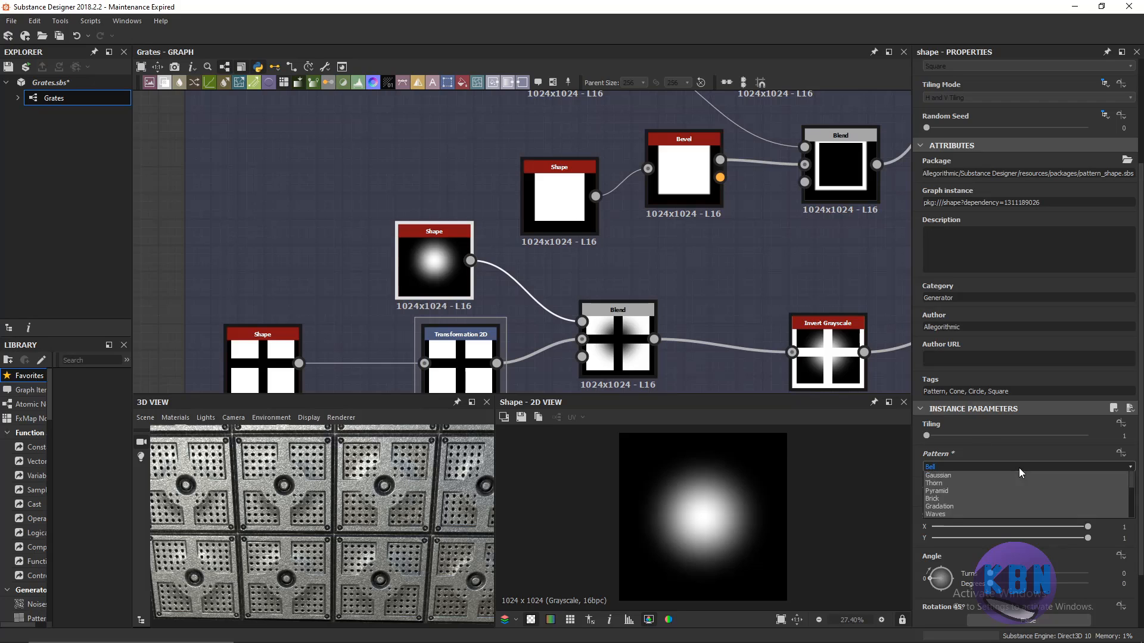
left_click(931, 484)
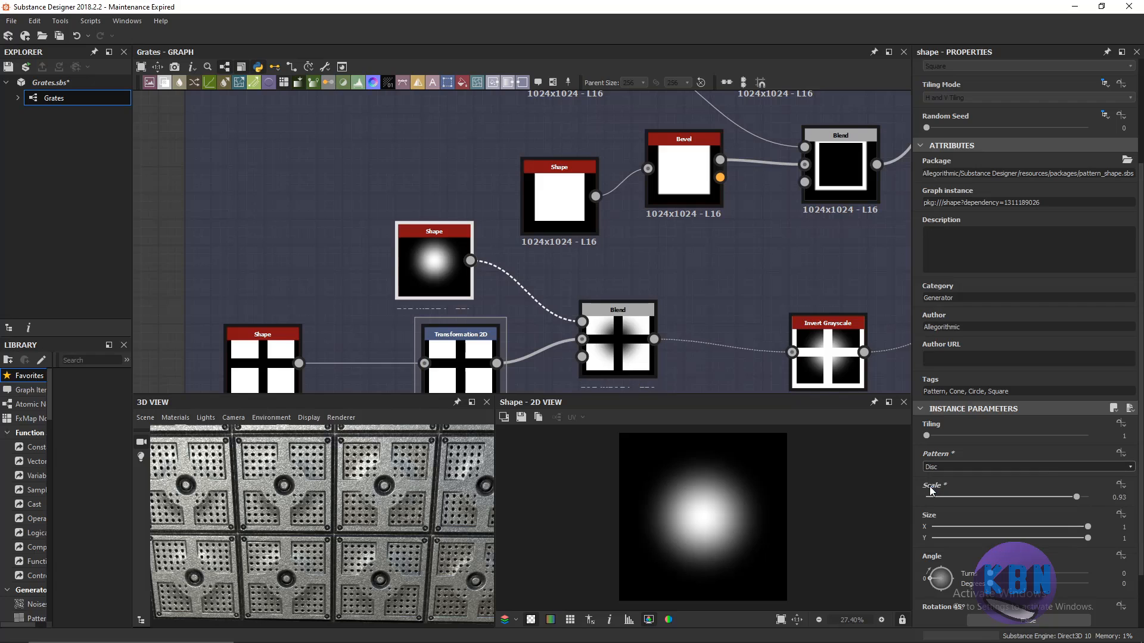
double_click(1114, 496)
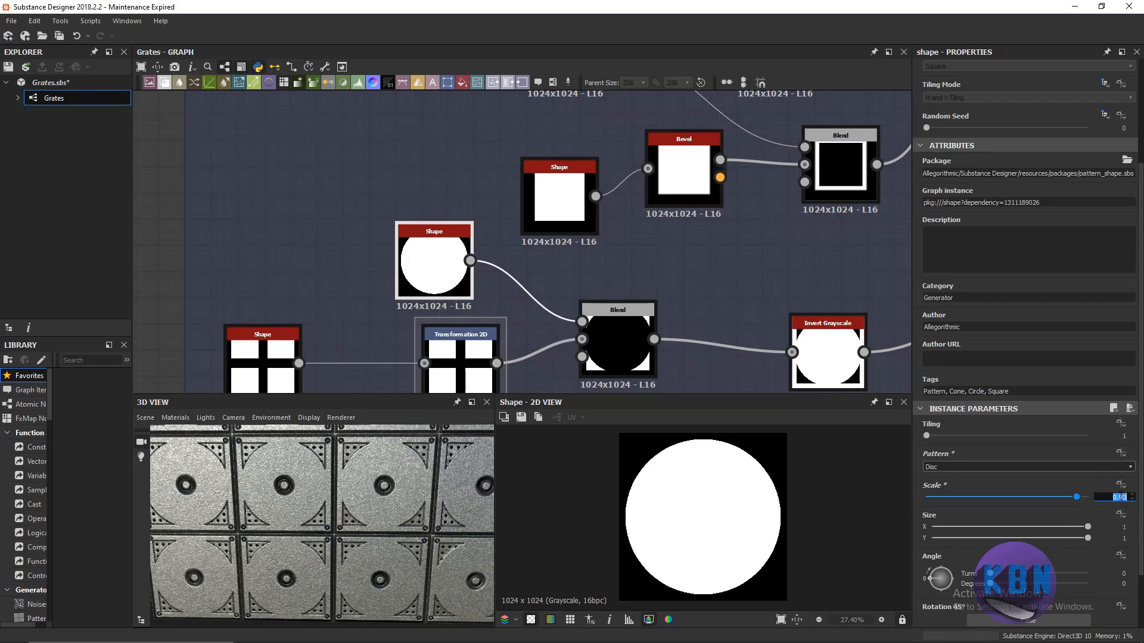
type(".")
key("Return")
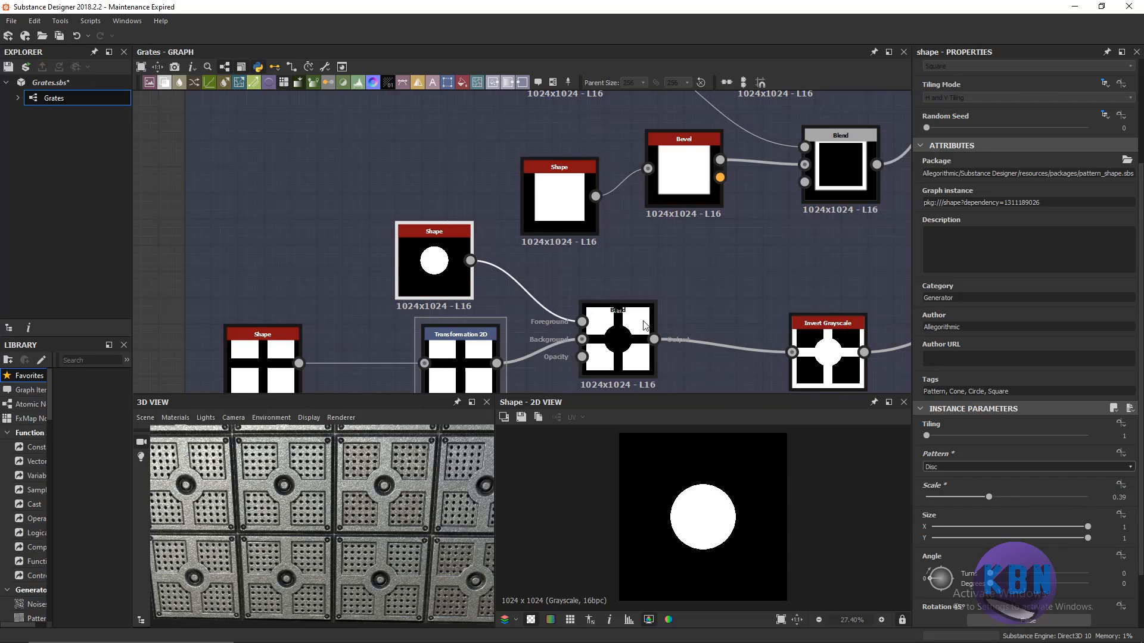
Preview the Subtract Blend node that joins disc and cross, and compare it with the Invert Grayscale node's output.
mouse_move(693, 285)
left_mouse_down()
mouse_move(626, 261)
mouse_move(570, 266)
mouse_move(673, 276)
left_mouse_up()
left_click(612, 313)
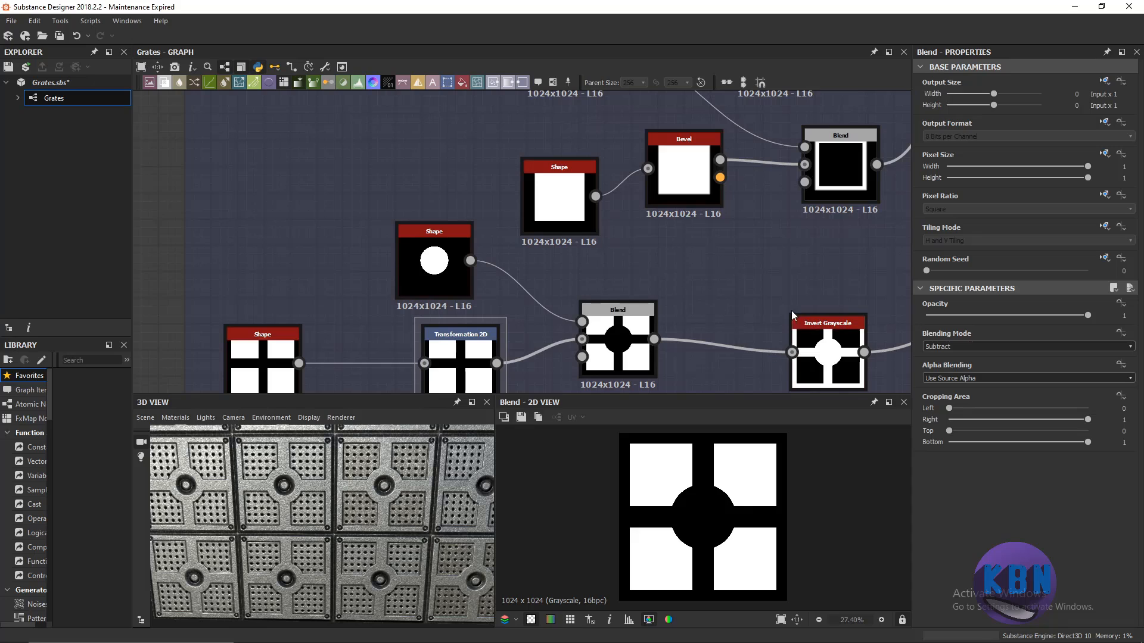
left_click(840, 333)
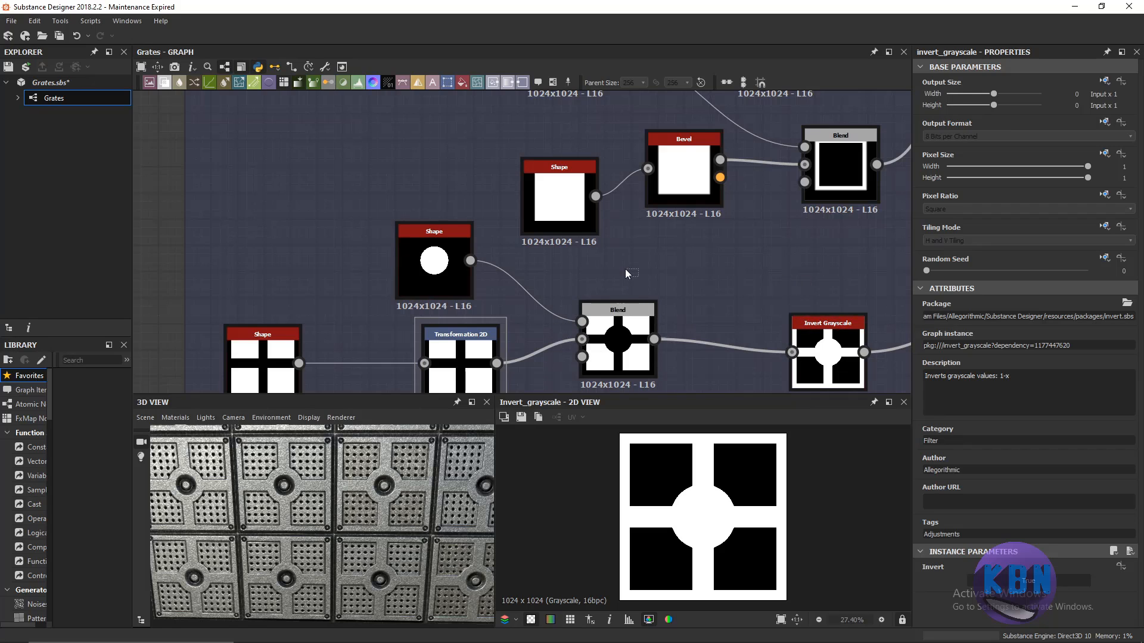
Trace the cross chain from Invert Grayscale through Transformation 2D and Histogram Scan to the Blend nodes, and examine the neighbouring Bevel and perforated-plate branch.
middle_click_drag(662, 299, 537, 242)
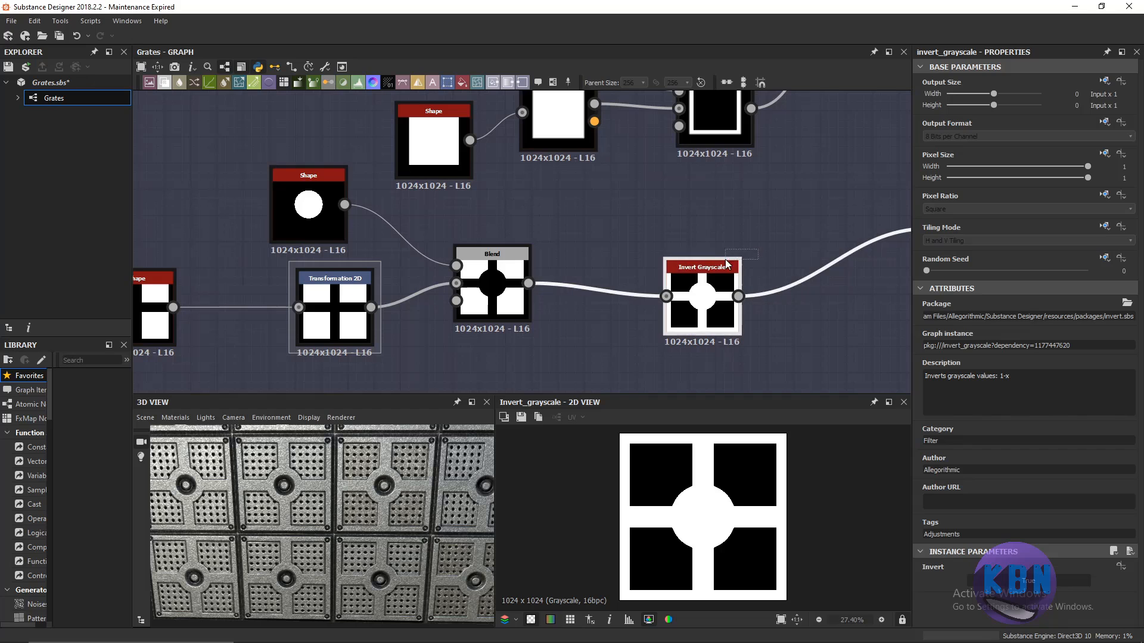
middle_click_drag(737, 223, 528, 253)
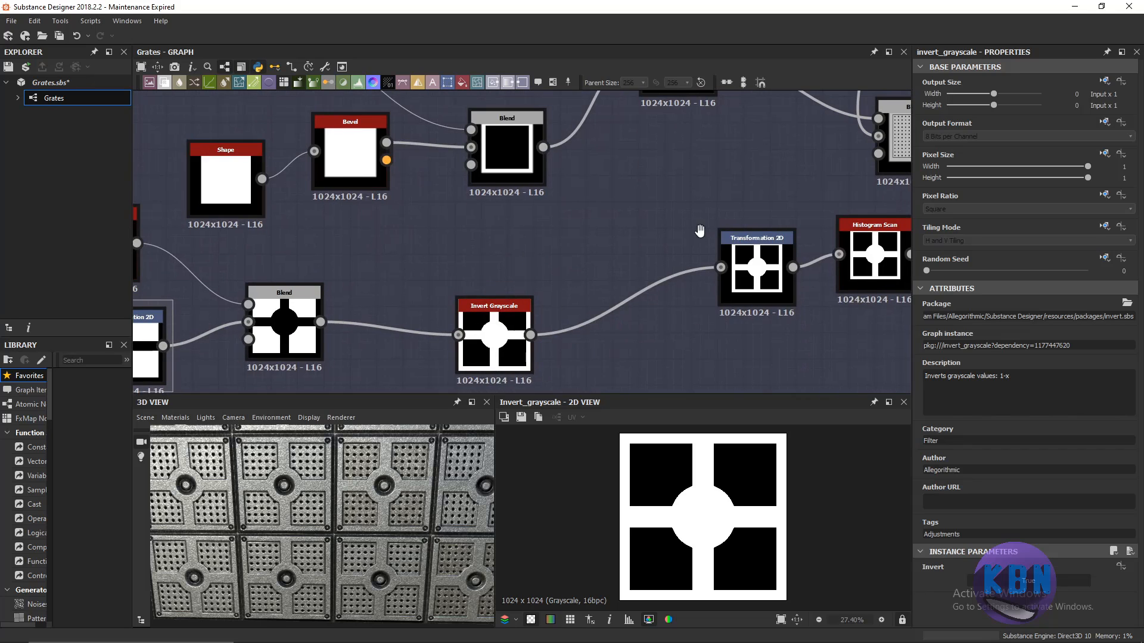
middle_click_drag(698, 225, 581, 249)
middle_click_drag(702, 259, 516, 281)
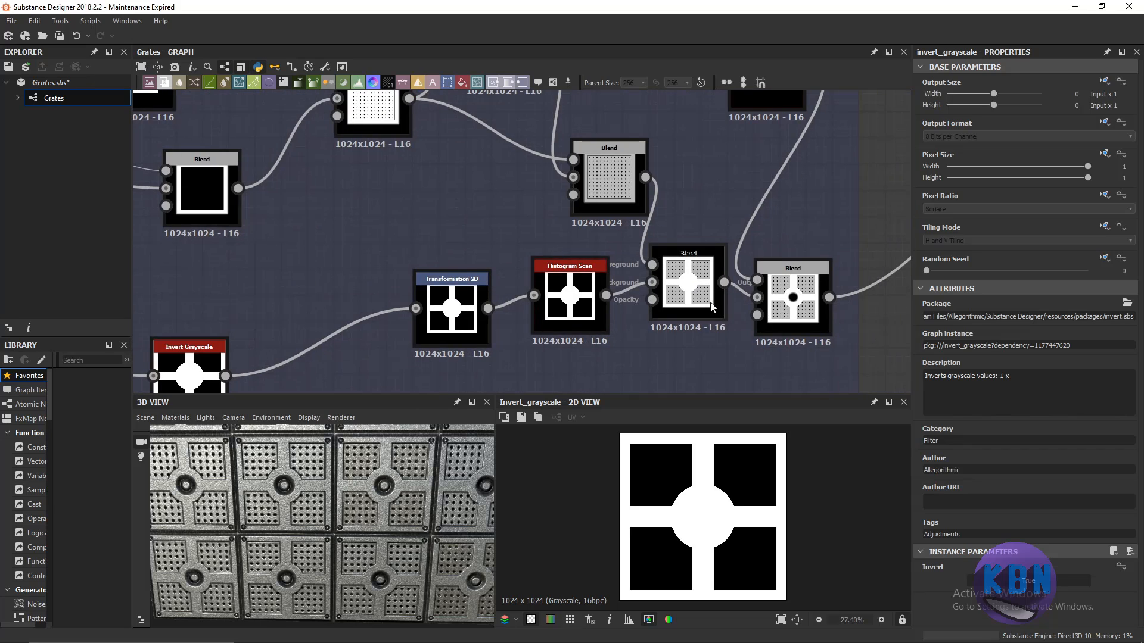
middle_click_drag(708, 311, 838, 309)
middle_click_drag(286, 267, 717, 305)
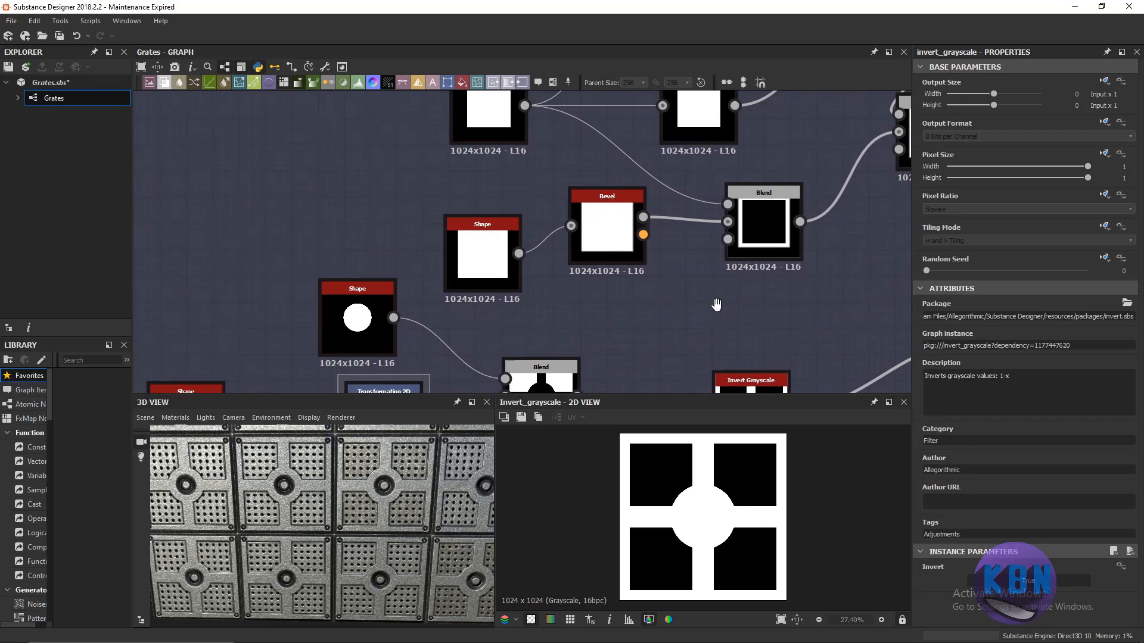
middle_click_drag(602, 272, 394, 299)
scroll(542, 274, "down", 1)
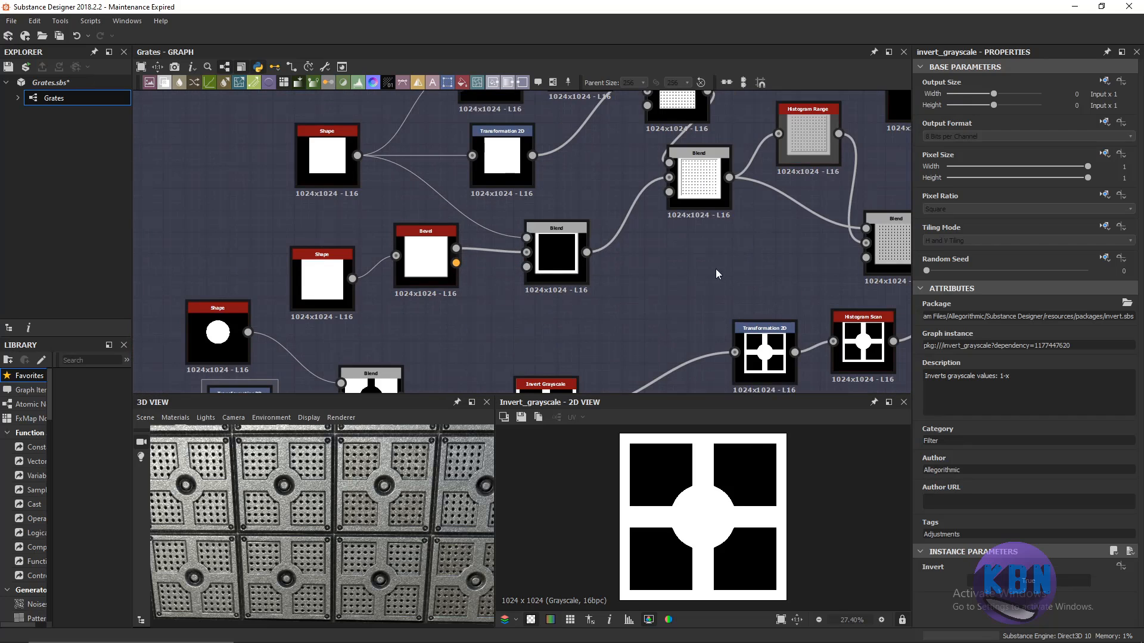
middle_click_drag(725, 280, 629, 310)
middle_click_drag(798, 280, 756, 240)
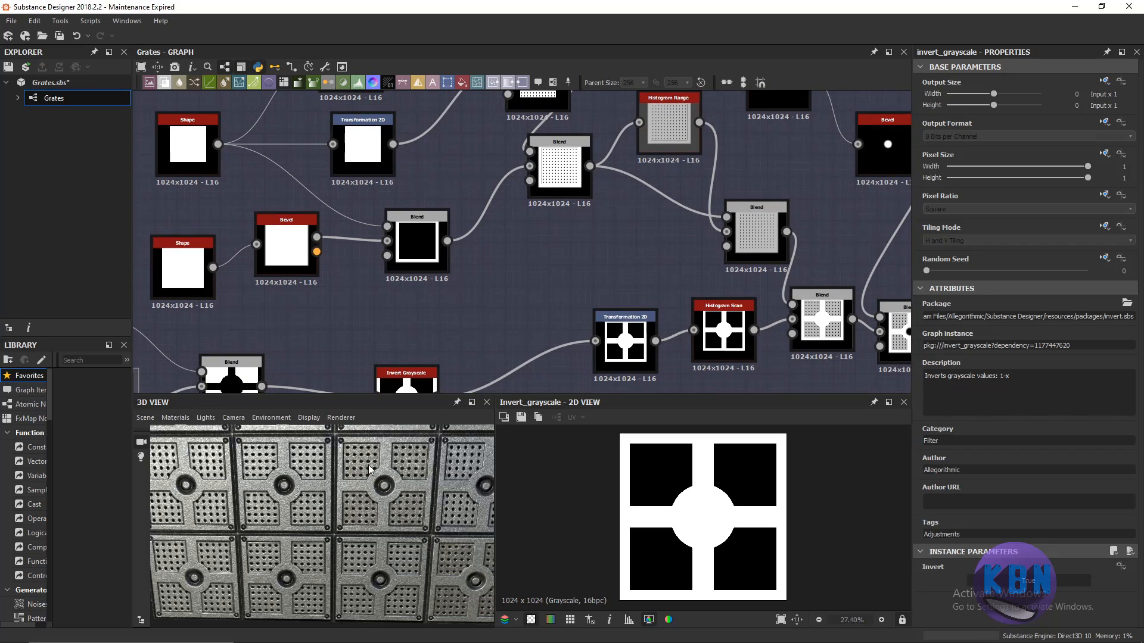
Preview the output of the Bevel node fed by the larger square Shape node and examine its softened edges.
middle_click_drag(177, 256, 368, 322)
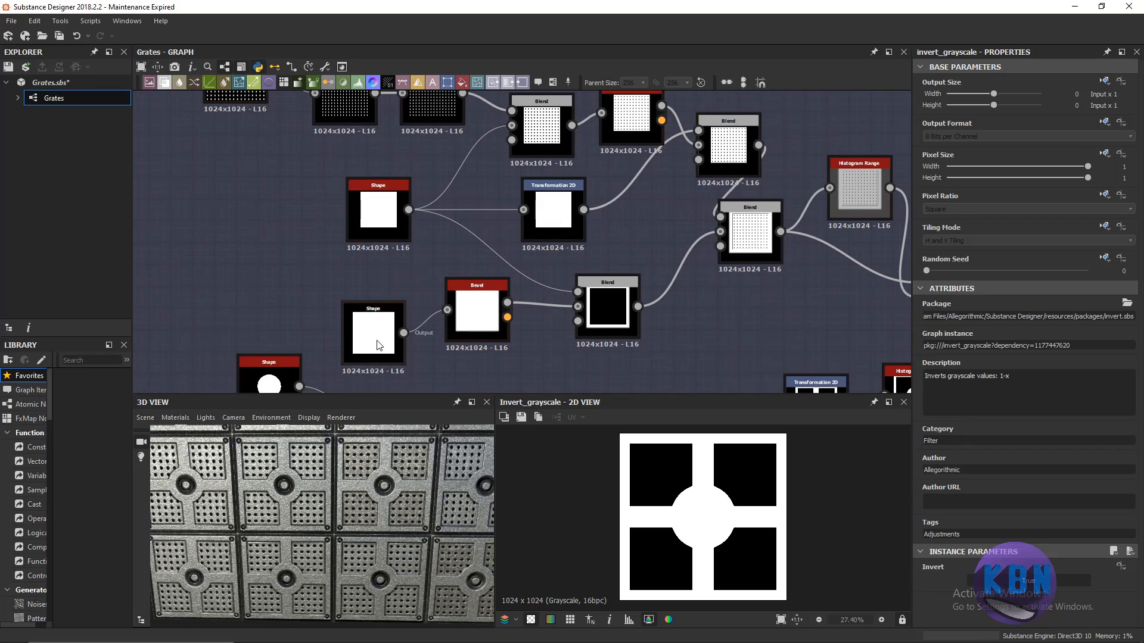
left_click(375, 331)
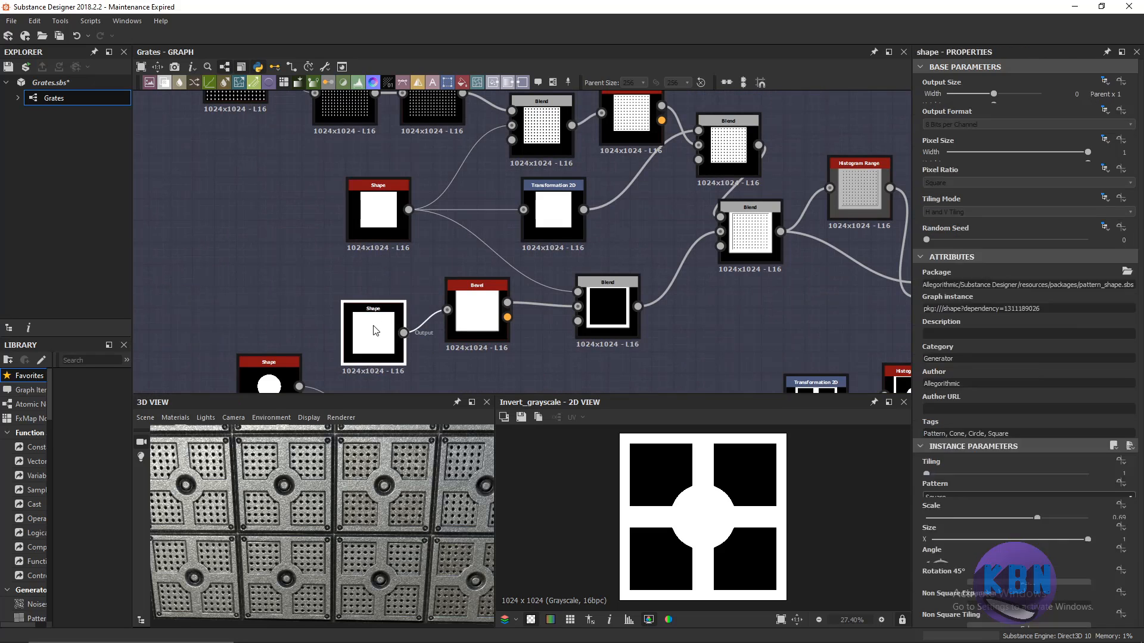
left_click(474, 314)
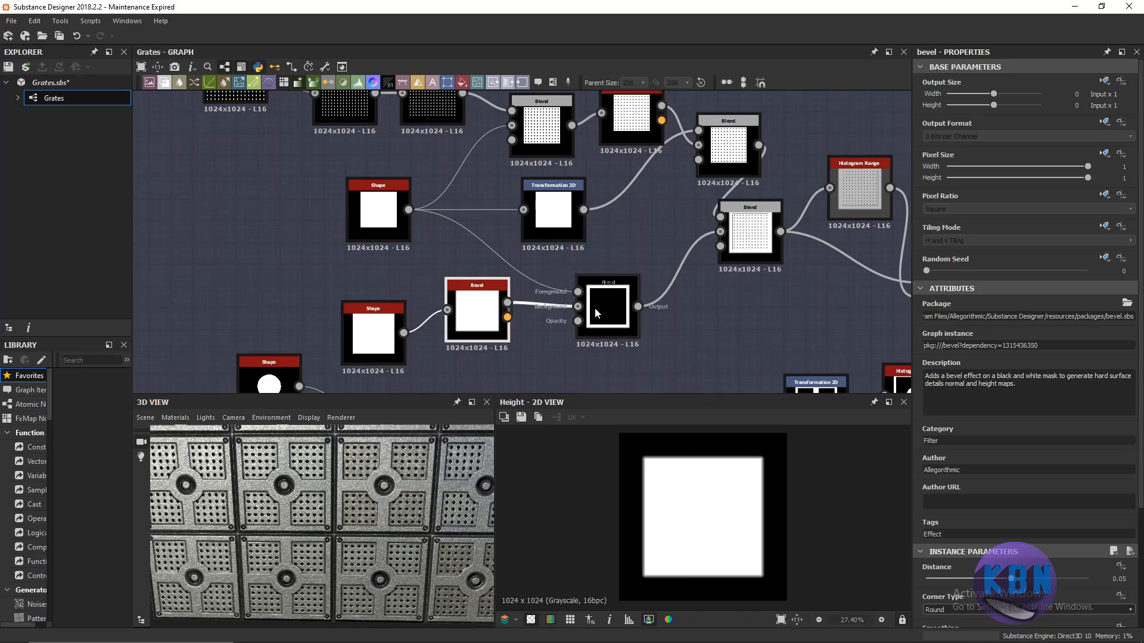
scroll(473, 314, "up", 5)
scroll(439, 332, "up", 2)
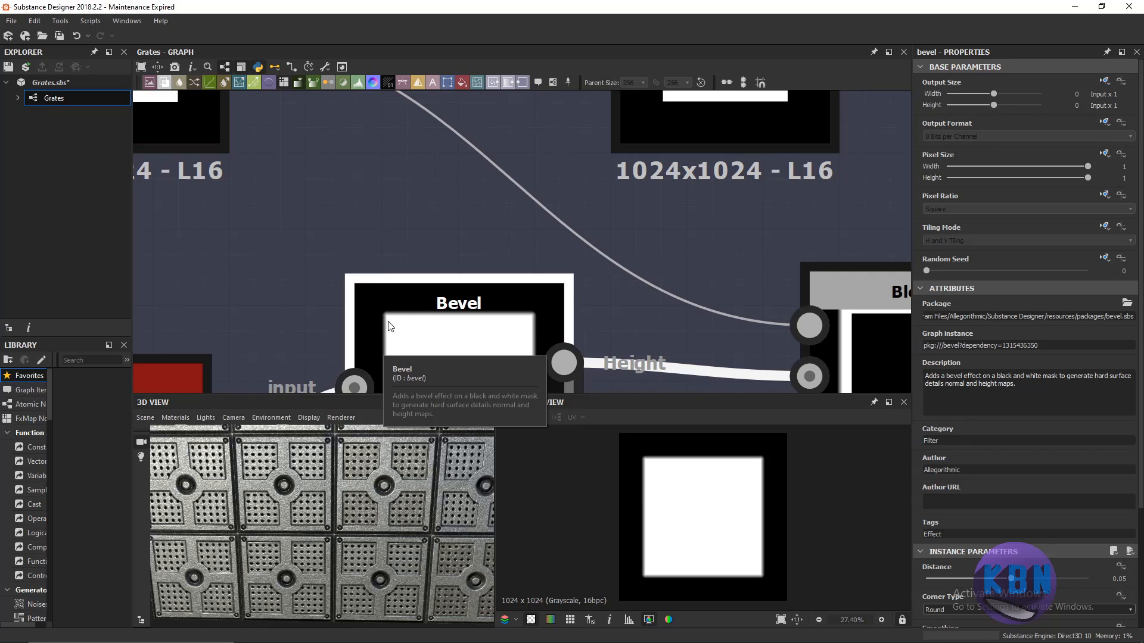
left_click(397, 329)
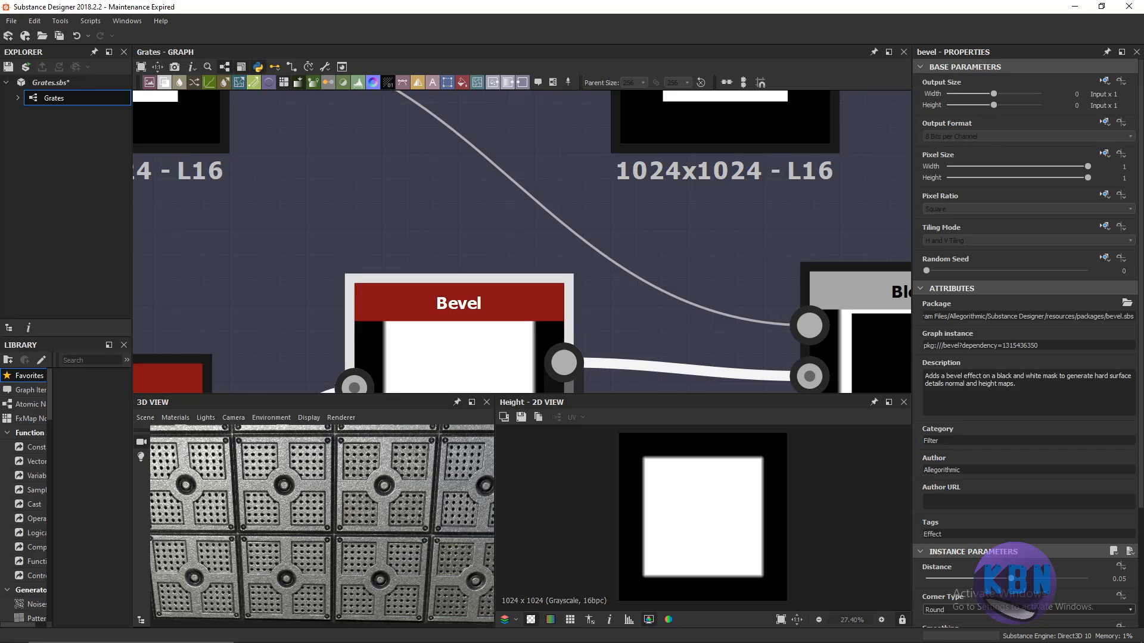
Try Distance values of -0.2 and -0.15 on the square's Bevel node and examine the grate in the 3D view.
scroll(1031, 509, "down", 2)
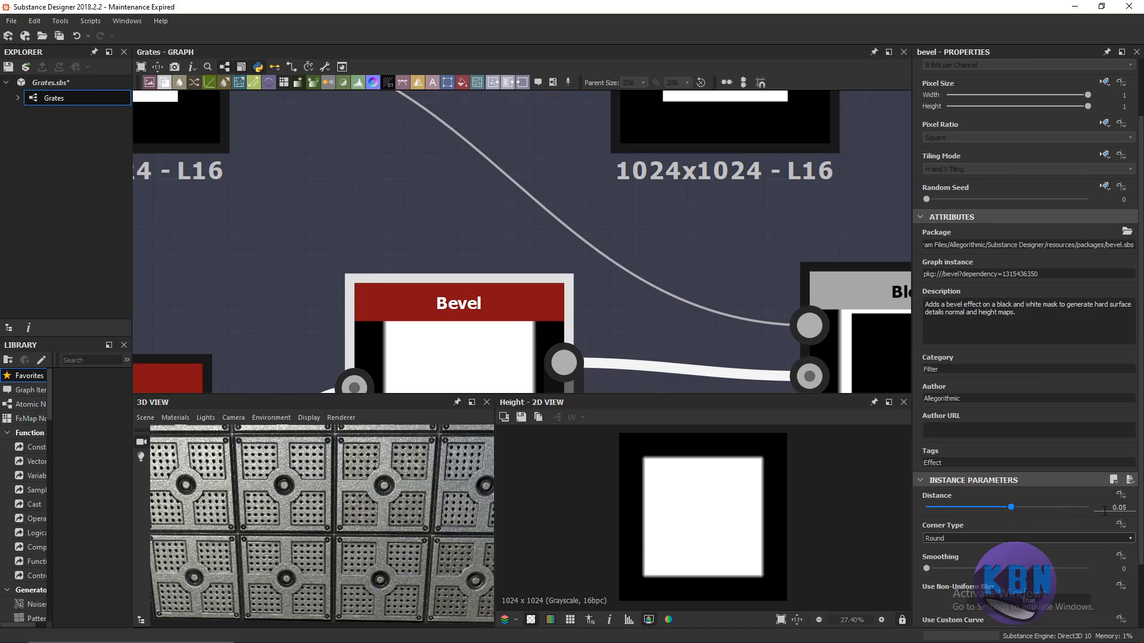
mouse_move(1011, 508)
left_mouse_down()
mouse_move(1028, 508)
mouse_move(992, 506)
left_mouse_up()
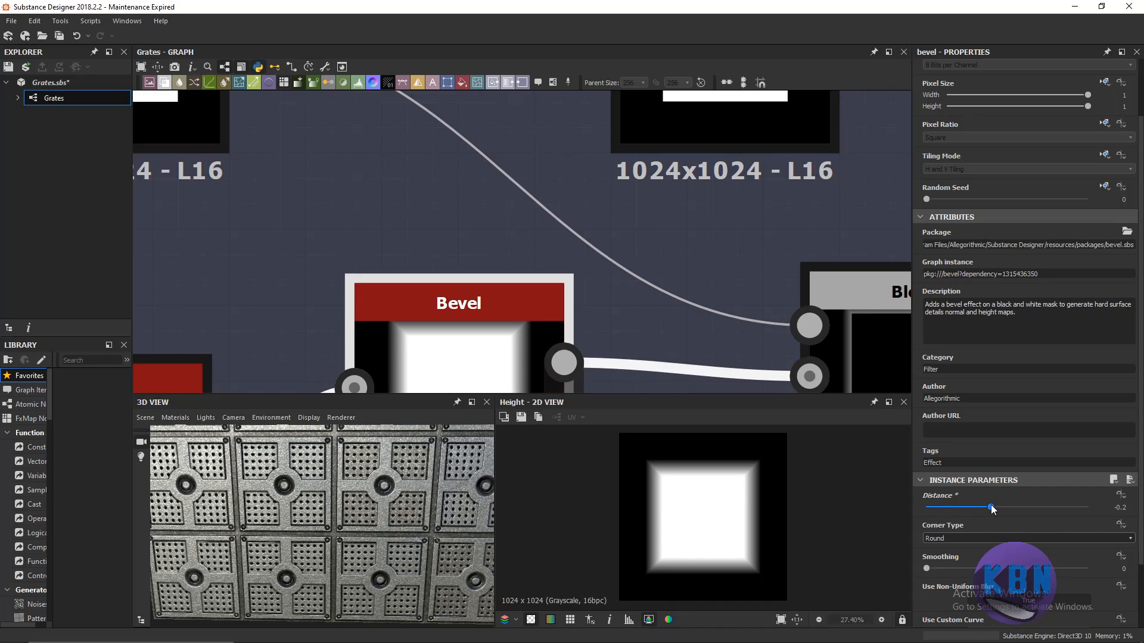
left_click_drag(991, 508, 994, 507)
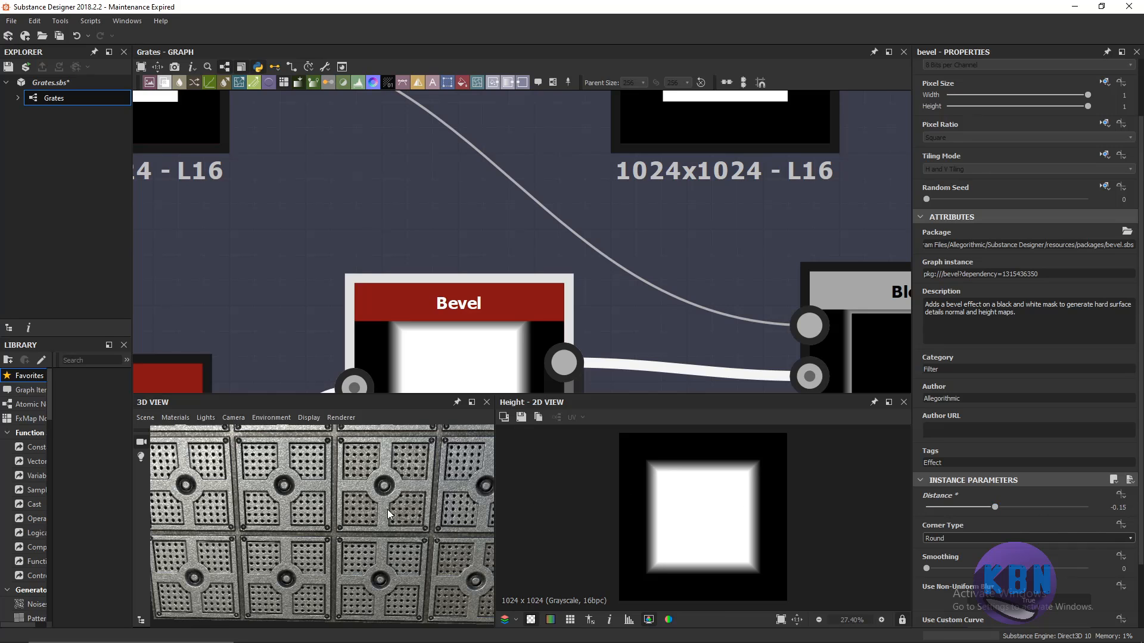
scroll(388, 511, "down", 1)
scroll(387, 510, "down", 3)
scroll(351, 479, "up", 5)
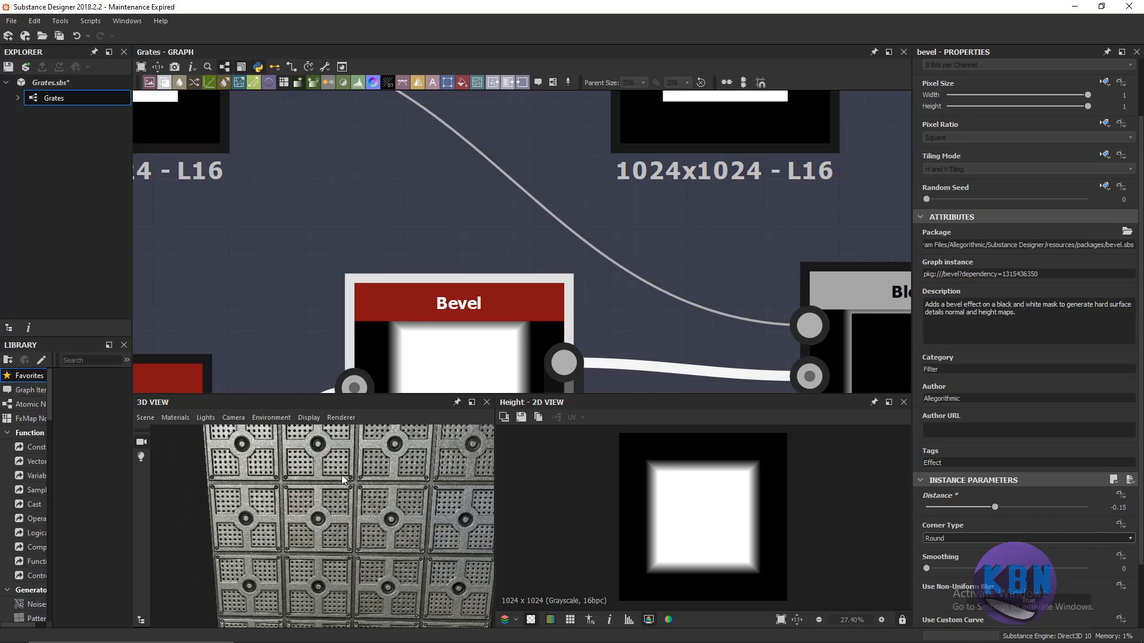
middle_click_drag(341, 474, 348, 506)
scroll(348, 505, "up", 4)
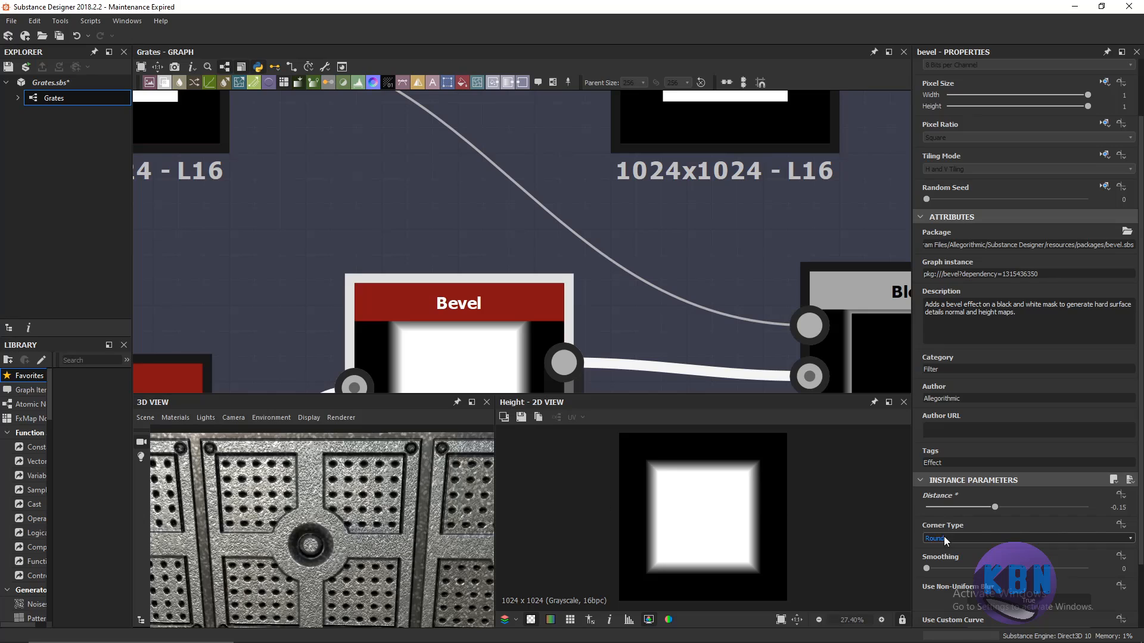
Try Distance values of 0.02 and 0.065 on the square's Bevel node, and set the Distance to 0.05.
mouse_move(996, 512)
left_mouse_down()
mouse_move(1024, 513)
mouse_move(1009, 512)
left_mouse_up()
left_click(1129, 510)
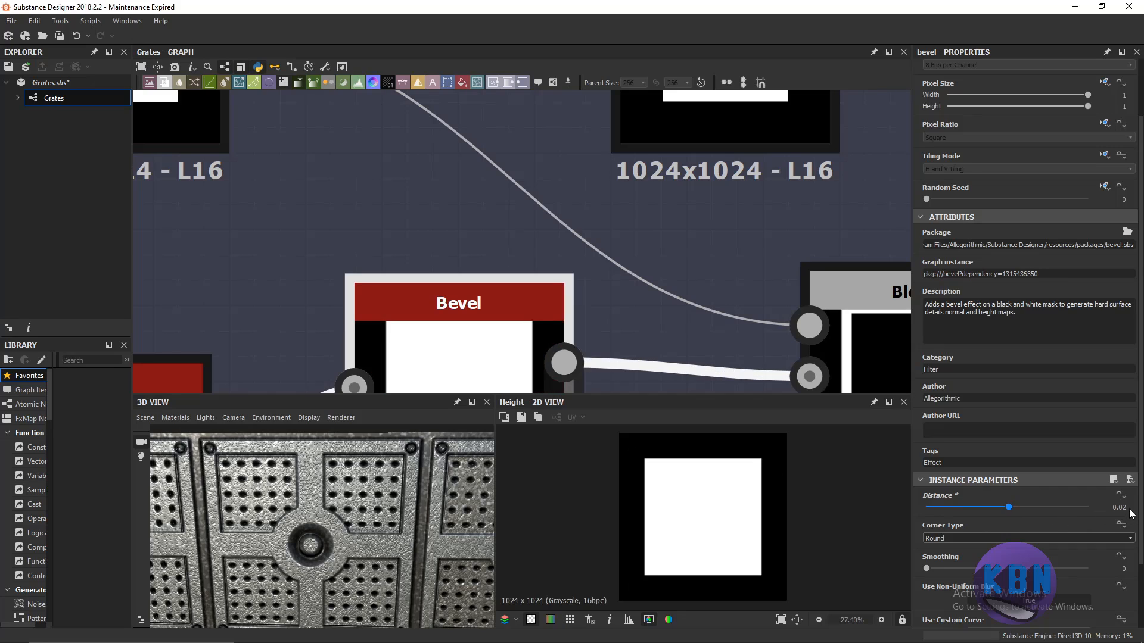
left_click(1129, 510)
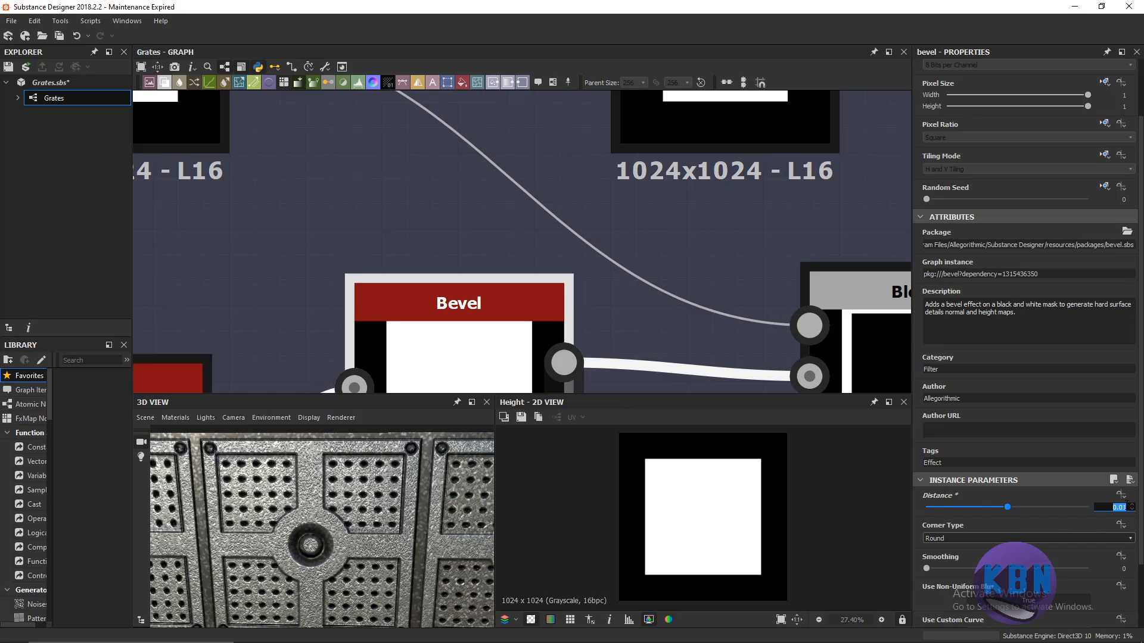
key("BackSpace")
type(".065")
key("Return")
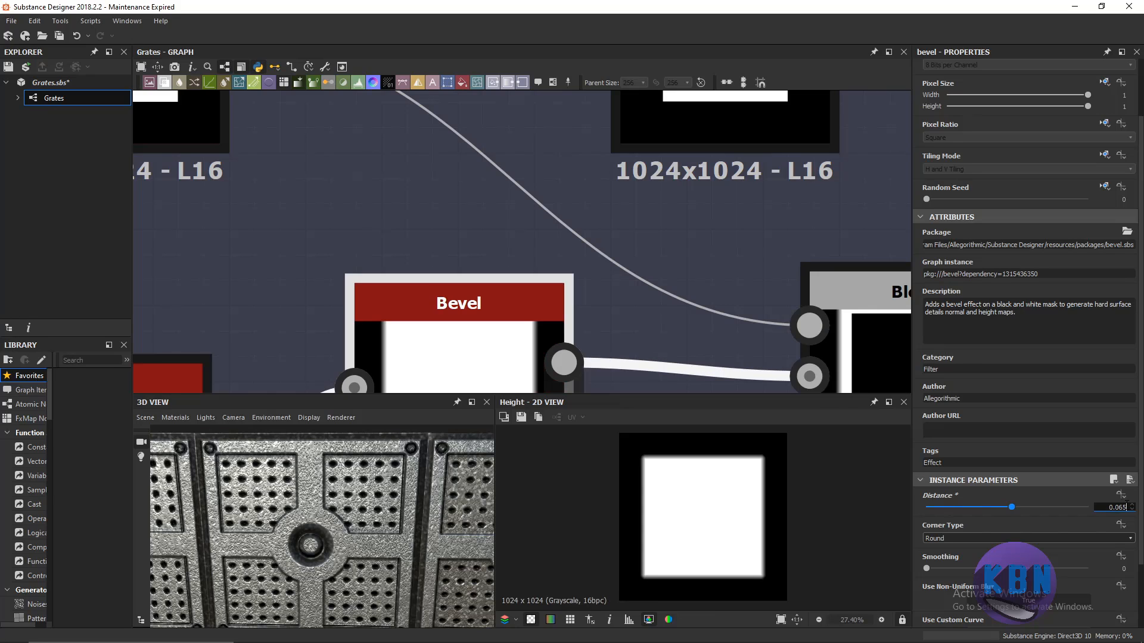
type(".5")
key("Return")
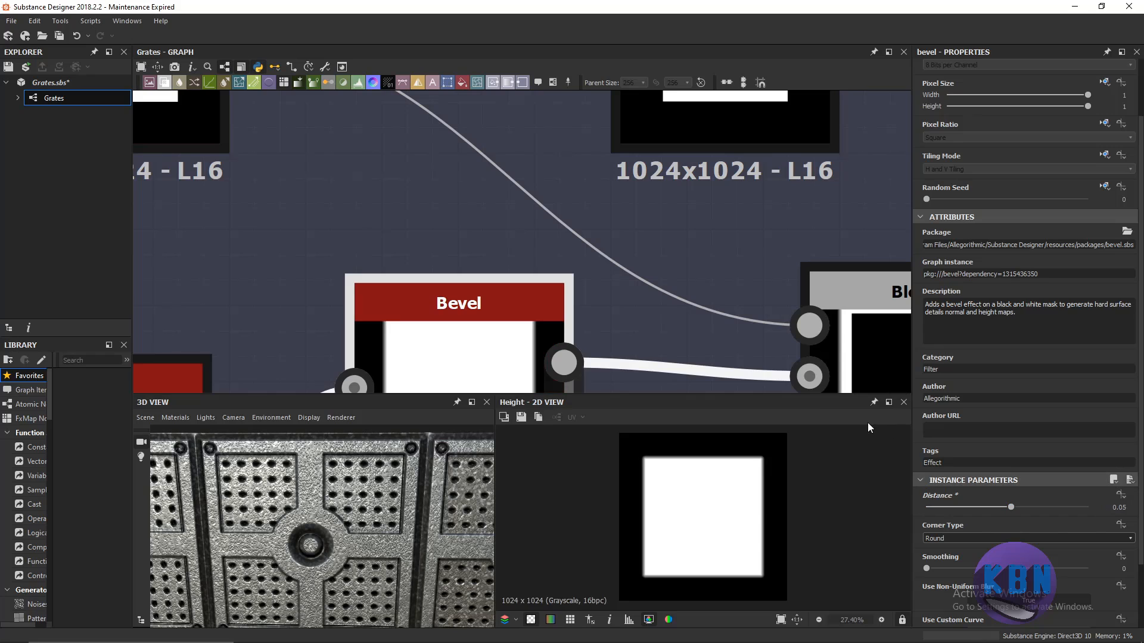
Compare the two square Shape nodes and preview the Subtract Blend node that cuts one from the beveled other to form the frame.
left_click_drag(444, 476, 440, 496)
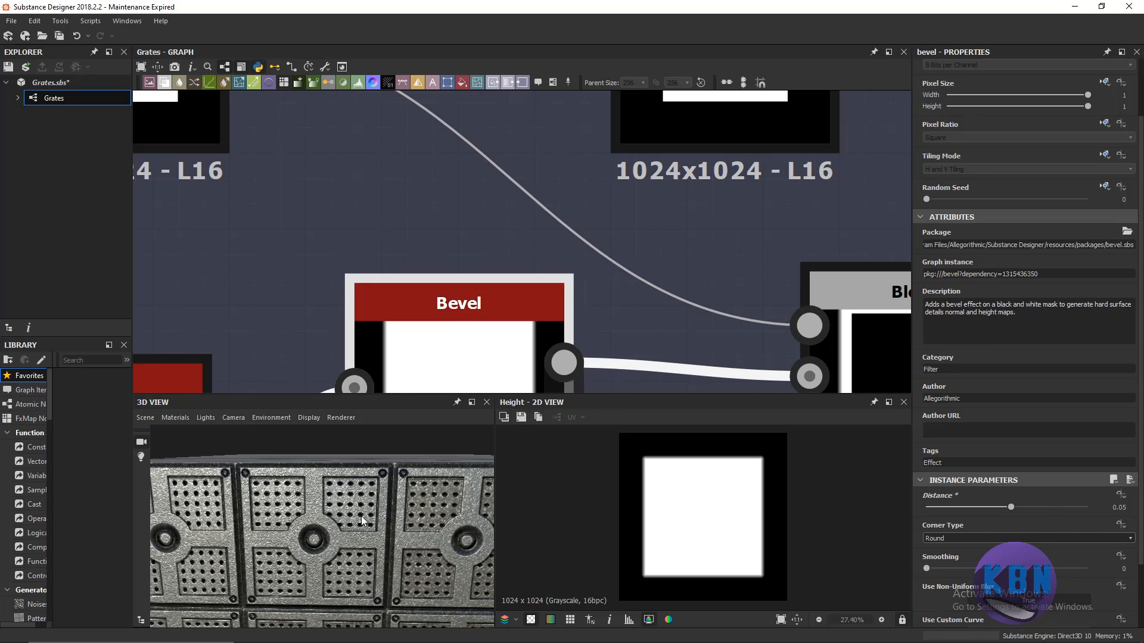
scroll(500, 293, "down", 5)
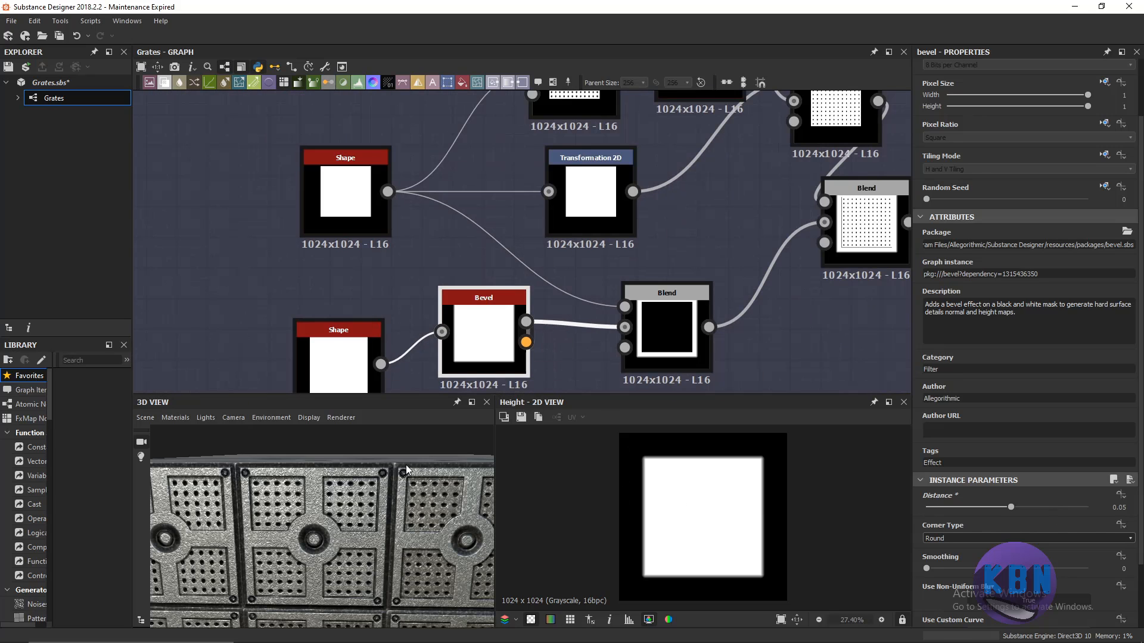
middle_click_drag(526, 257, 434, 261)
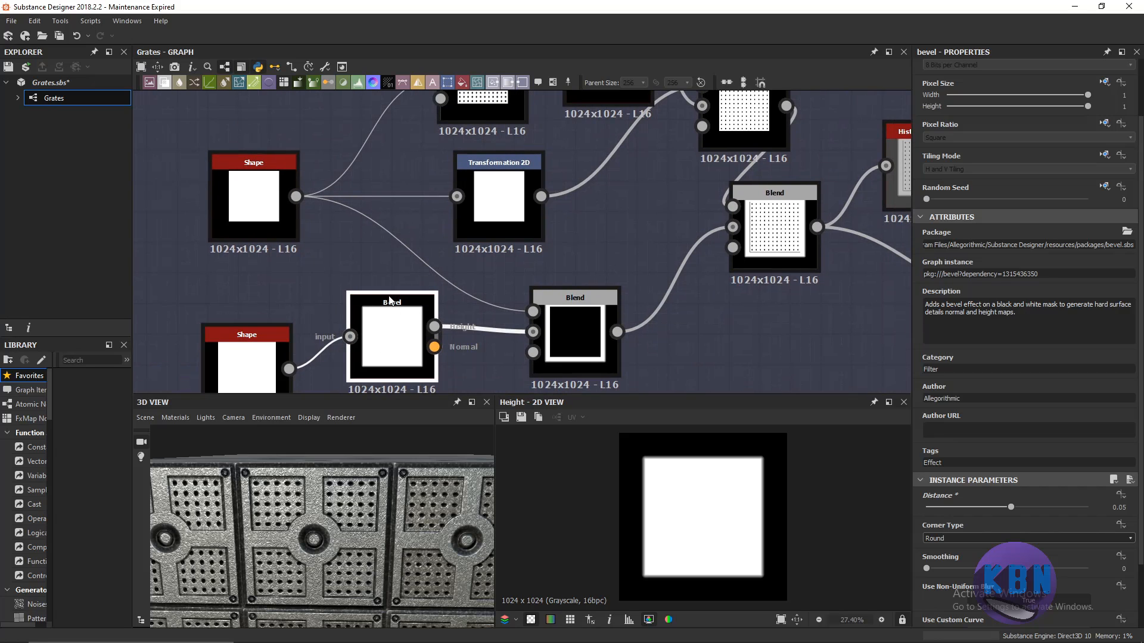
left_click(268, 205)
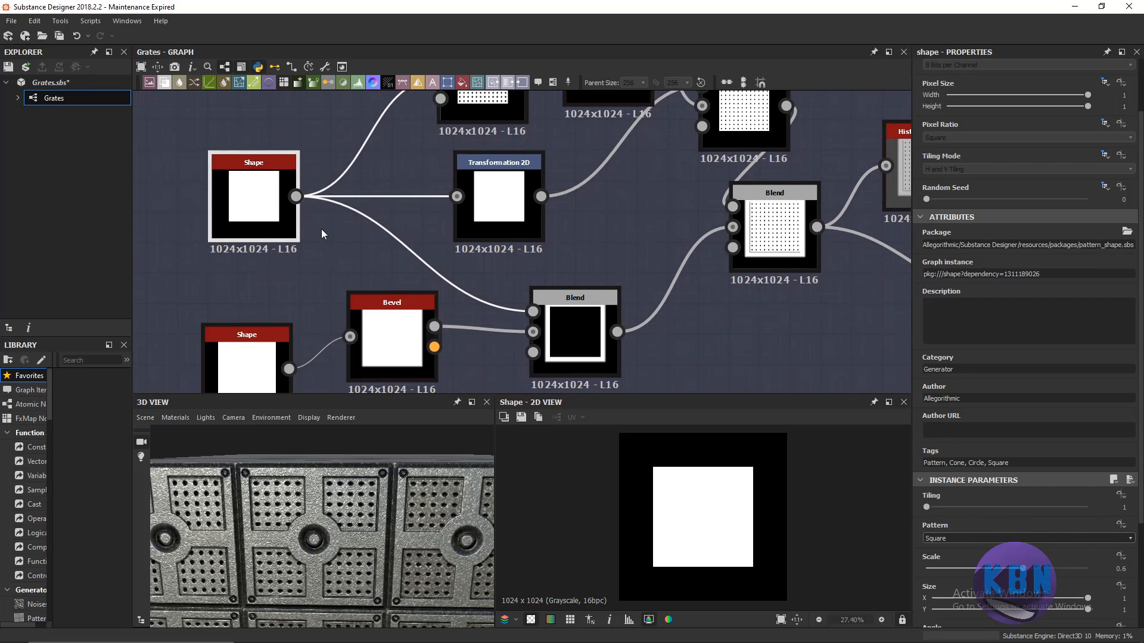
middle_click_drag(322, 233, 324, 209)
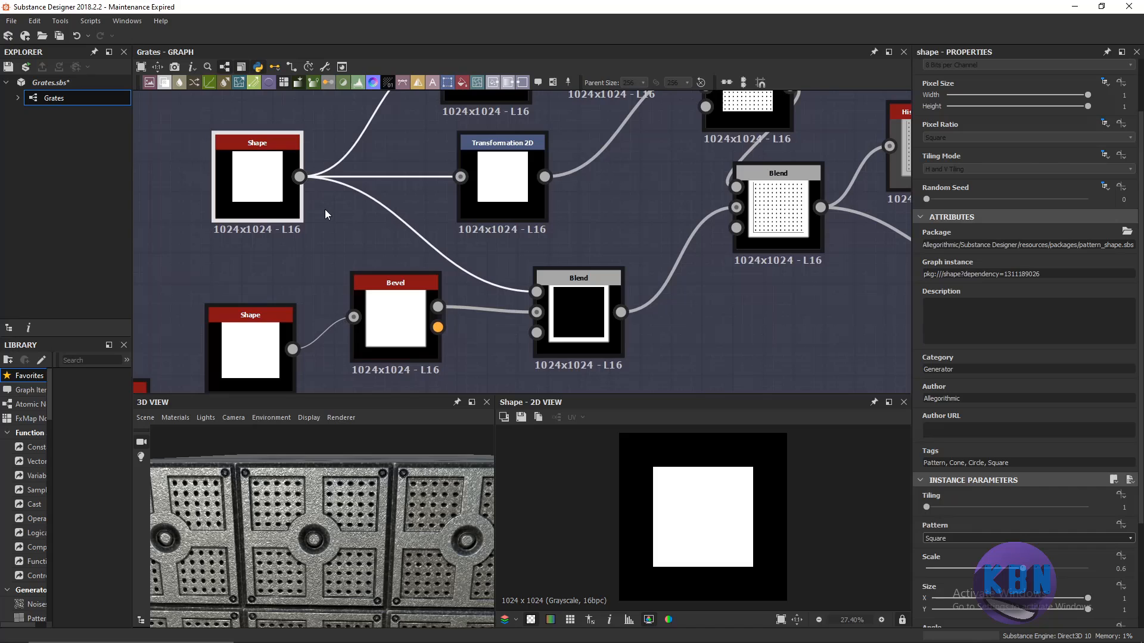
left_click(266, 357)
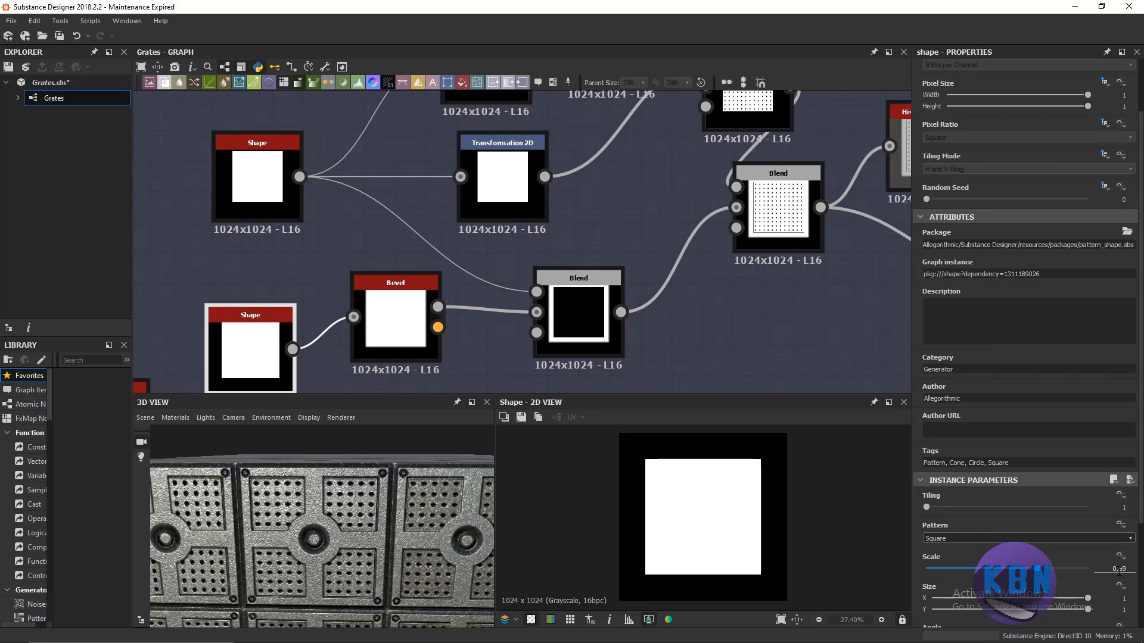
left_click(236, 187)
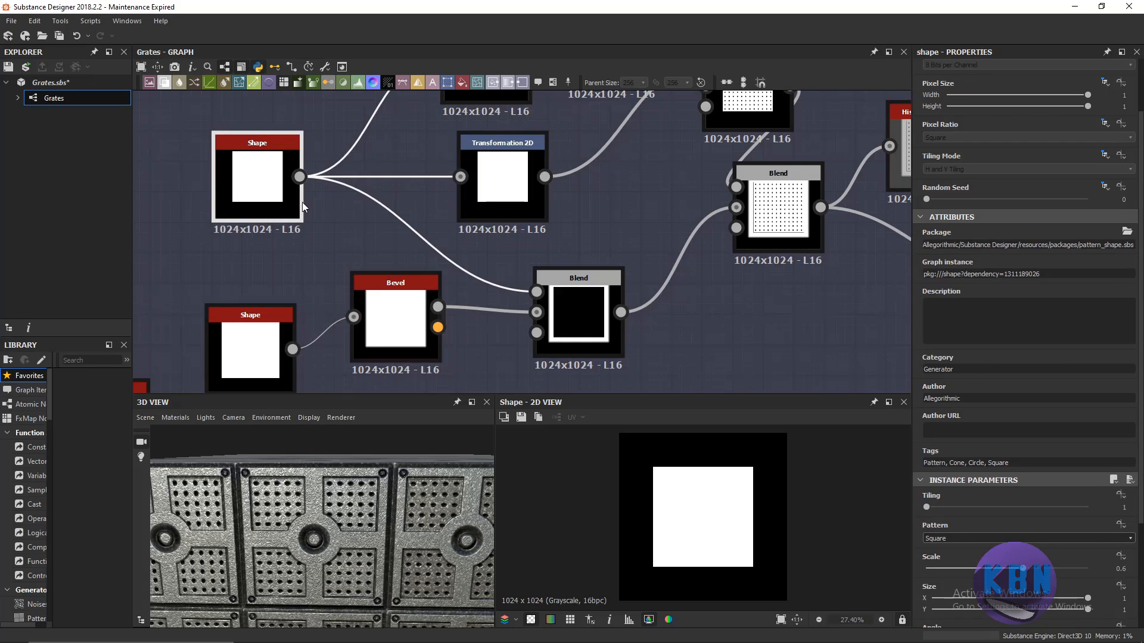
left_click(562, 294)
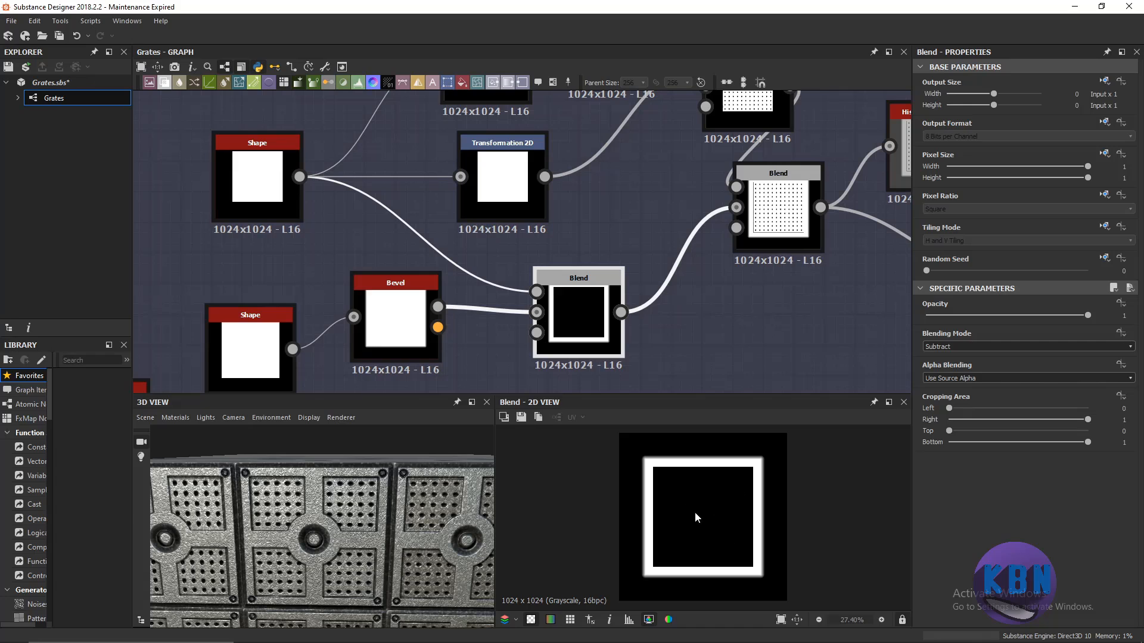
middle_click_drag(721, 320, 679, 336)
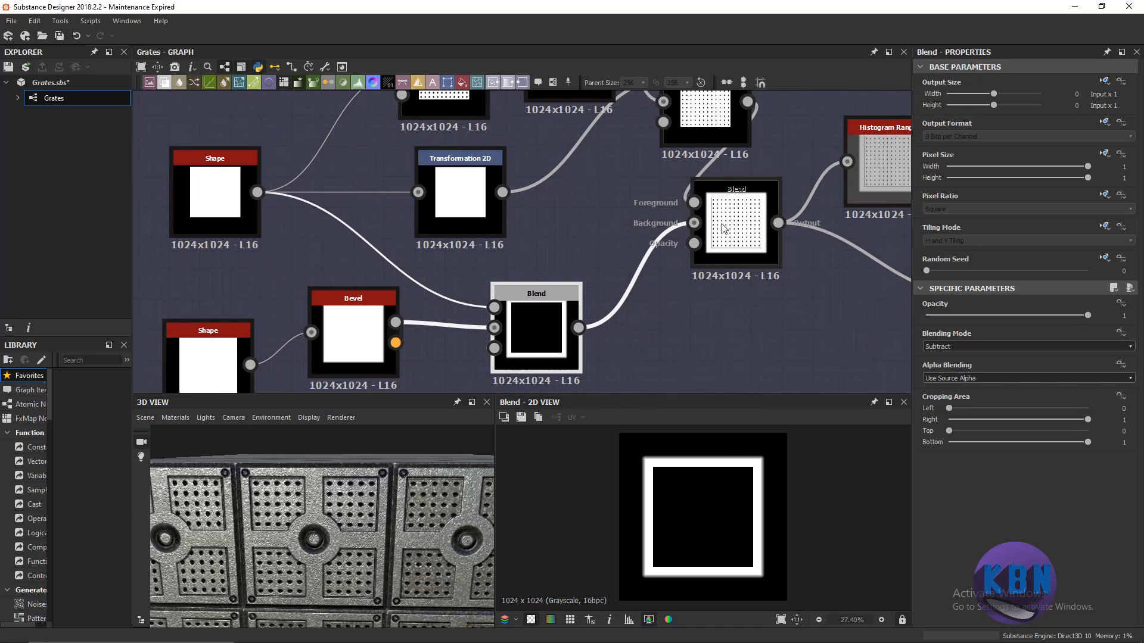
Try Scale values of 0.44 and 0.43 on the smaller square Shape node that feeds the plate and frame Blend nodes.
left_click(237, 199)
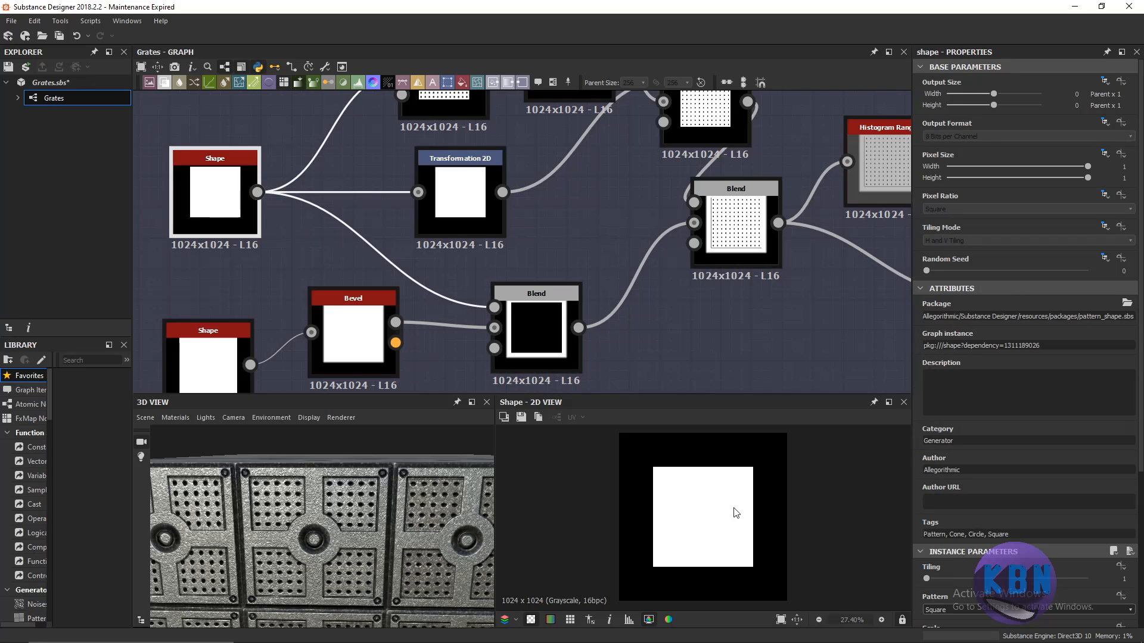
scroll(986, 574, "down", 1)
scroll(988, 480, "down", 2)
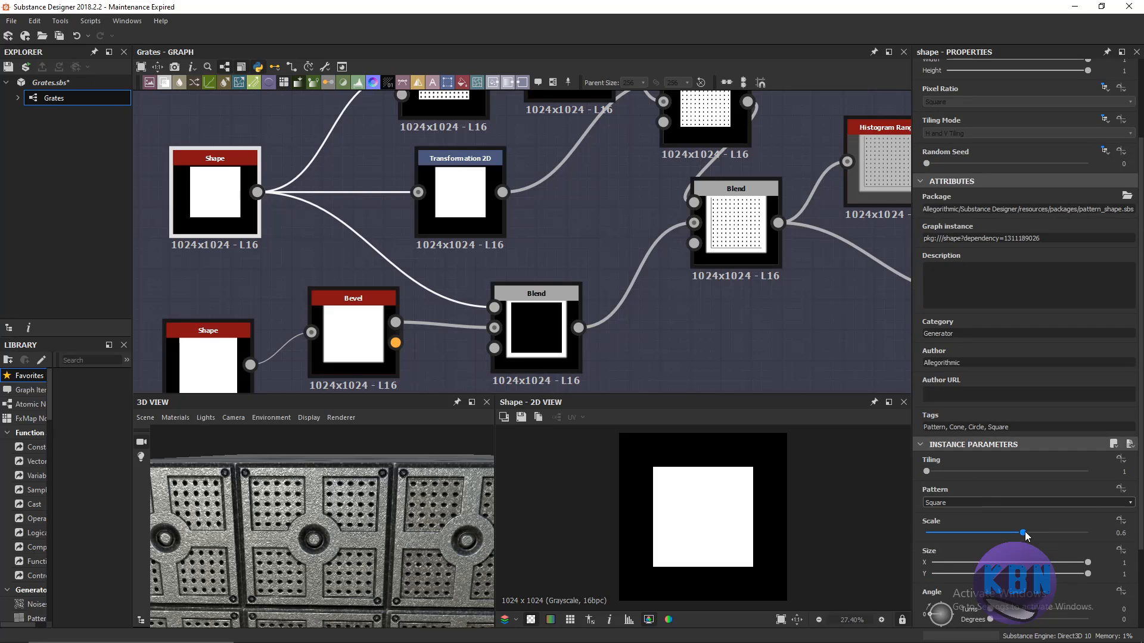
left_click_drag(1025, 534, 996, 540)
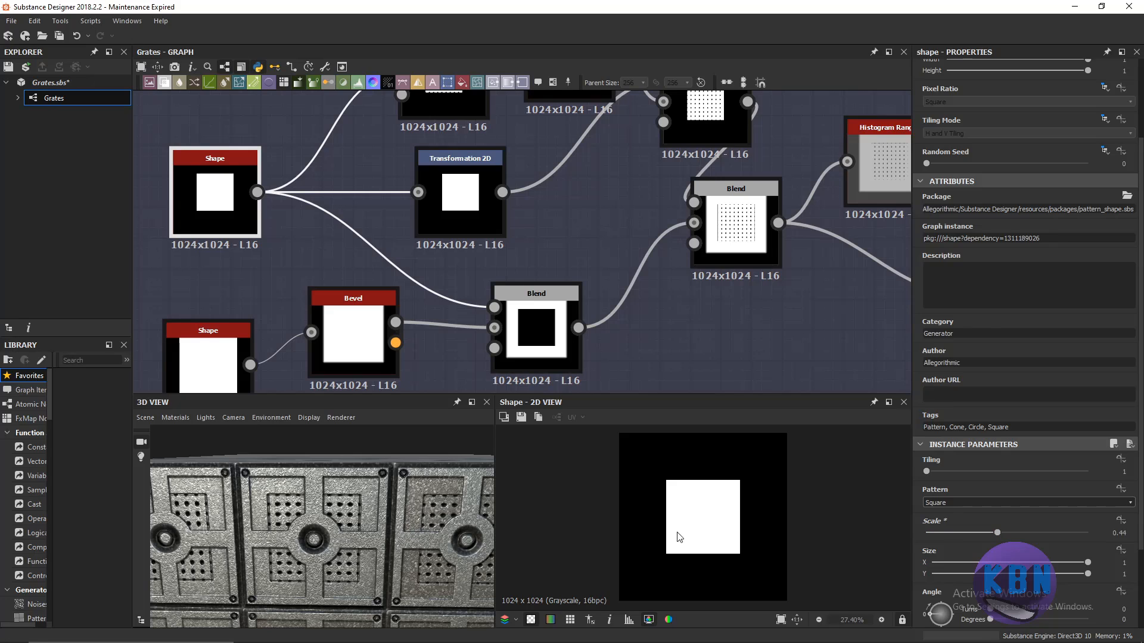
mouse_move(998, 535)
left_mouse_down()
mouse_move(1007, 529)
mouse_move(996, 530)
left_mouse_up()
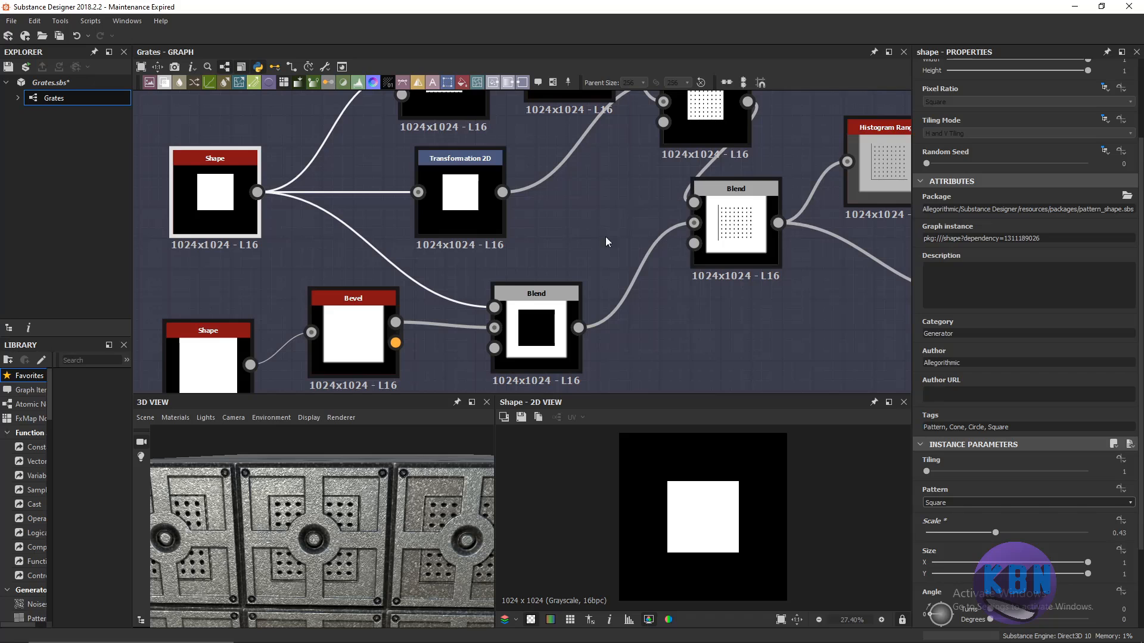
Trace the smaller square Shape node into the dotted hole-pattern branch, and restore its Scale to 0.6.
middle_click_drag(471, 270, 477, 296)
middle_click_drag(236, 209, 228, 322)
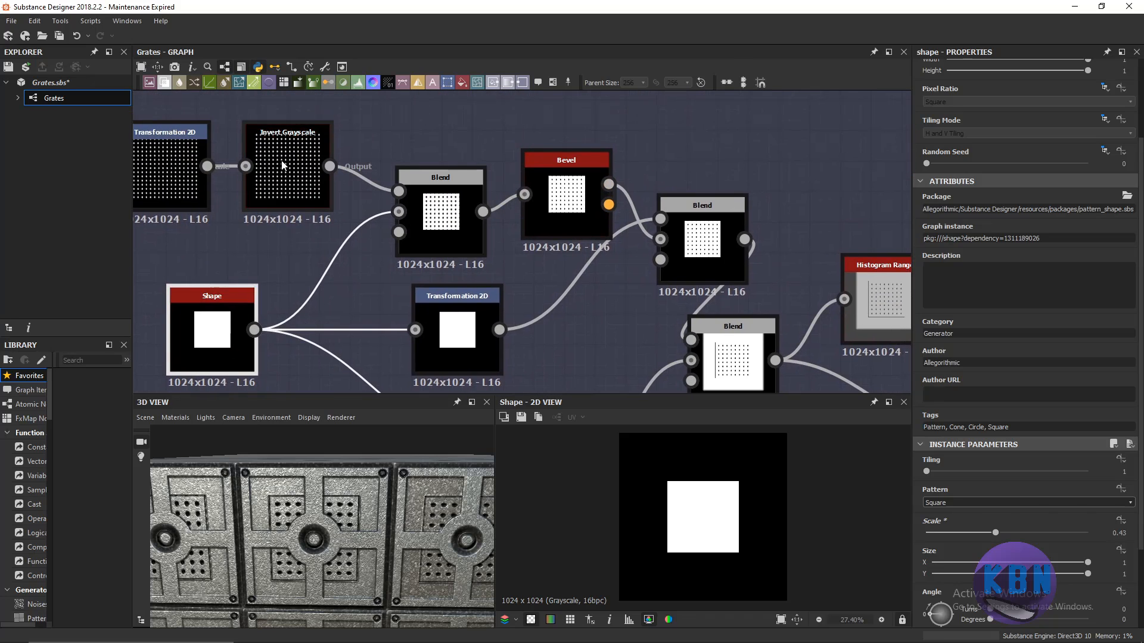
middle_click_drag(277, 166, 349, 170)
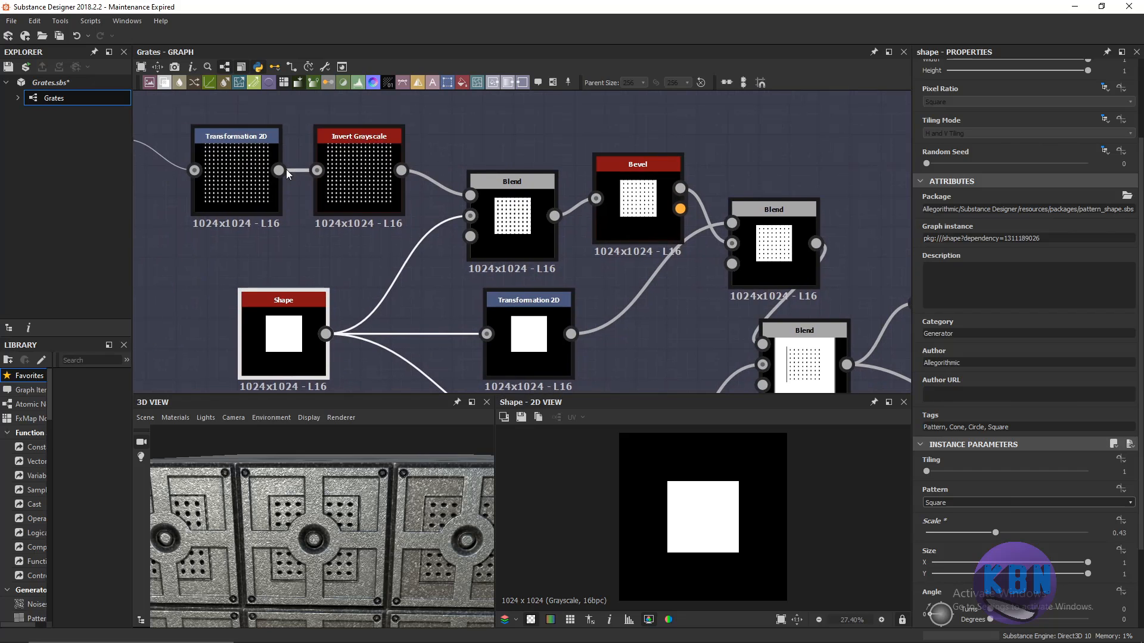
middle_click_drag(408, 263, 375, 205)
left_click_drag(995, 531, 1023, 527)
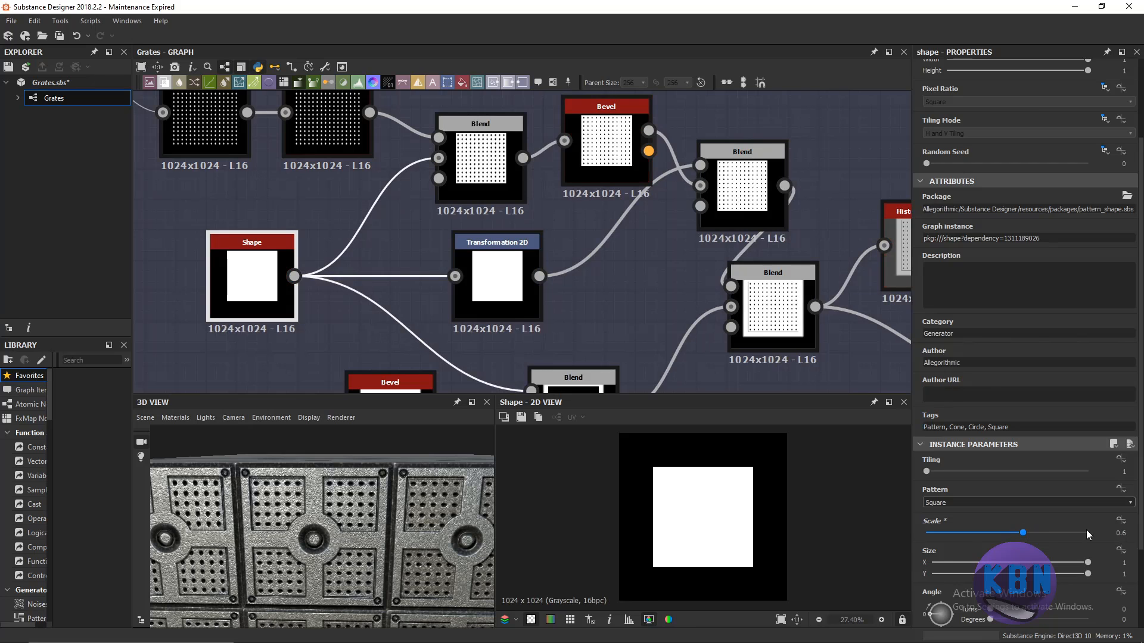
Examine the grate's holes, recessed edges and central disc up close in the 3D view, and the hole-pattern nodes in the Large shape frame.
scroll(216, 468, "up", 3)
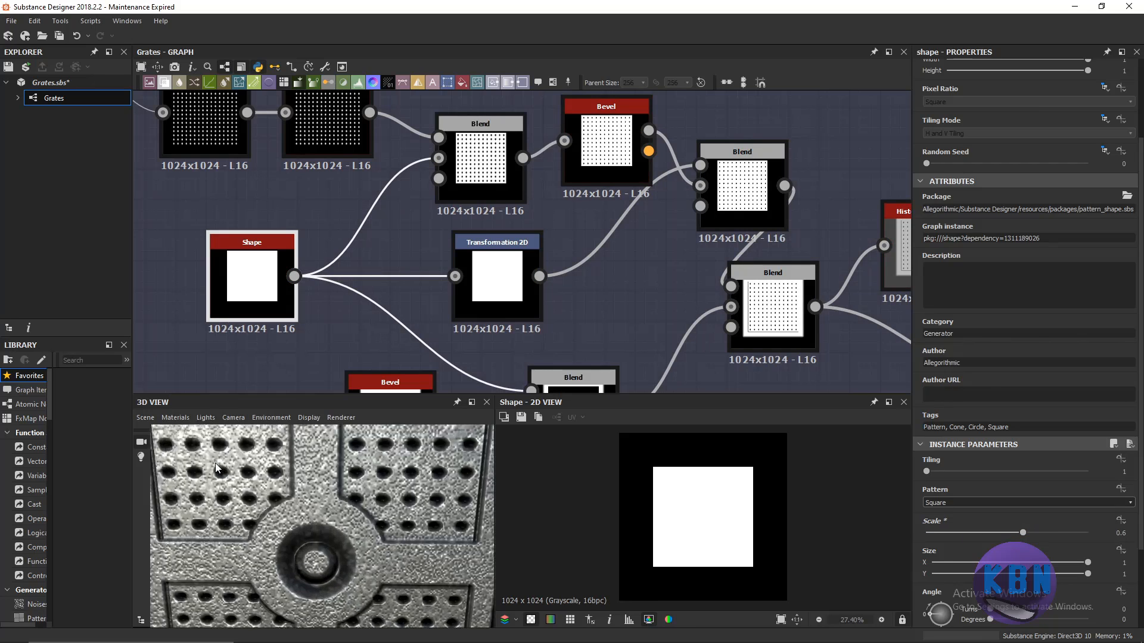
left_click_drag(215, 463, 240, 492)
scroll(315, 559, "up", 5)
left_click_drag(306, 554, 273, 516)
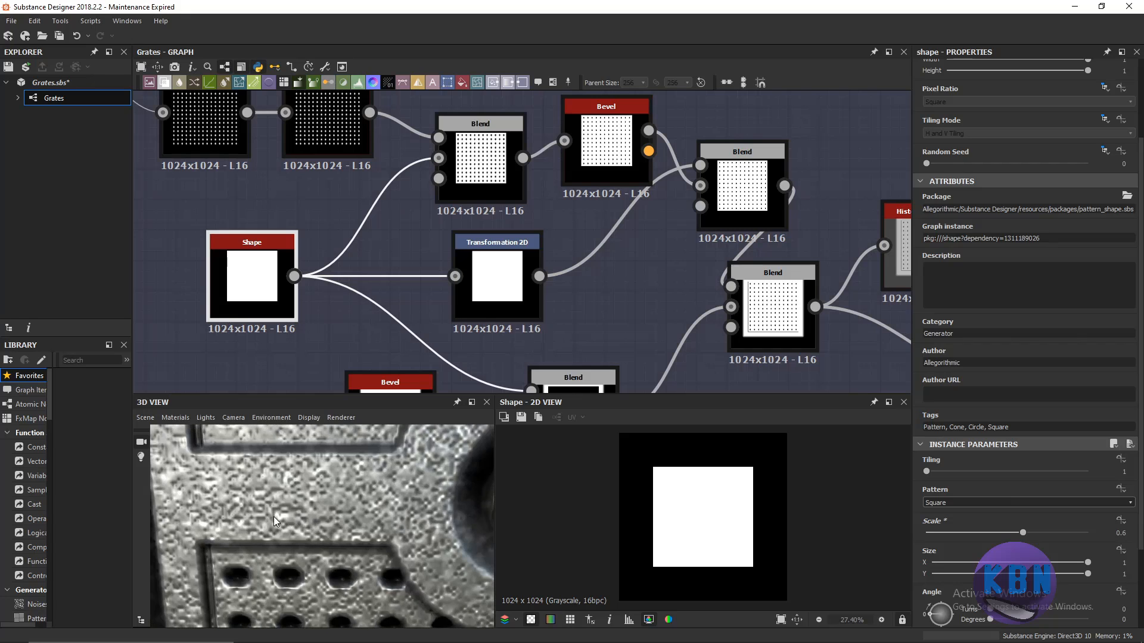
scroll(274, 517, "down", 3)
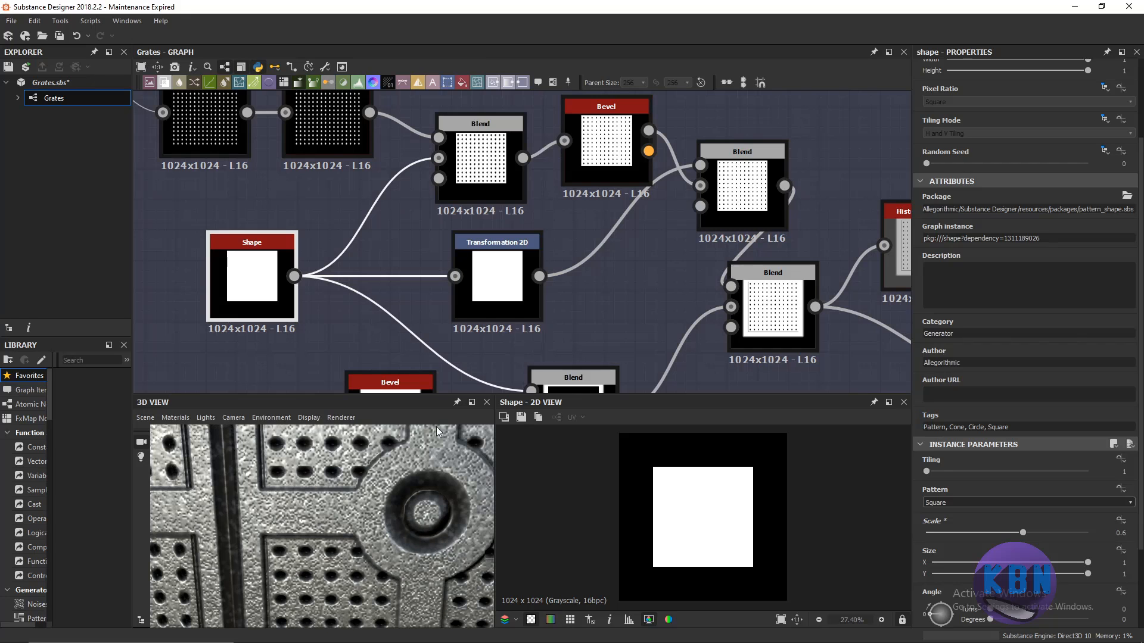
scroll(510, 318, "down", 5)
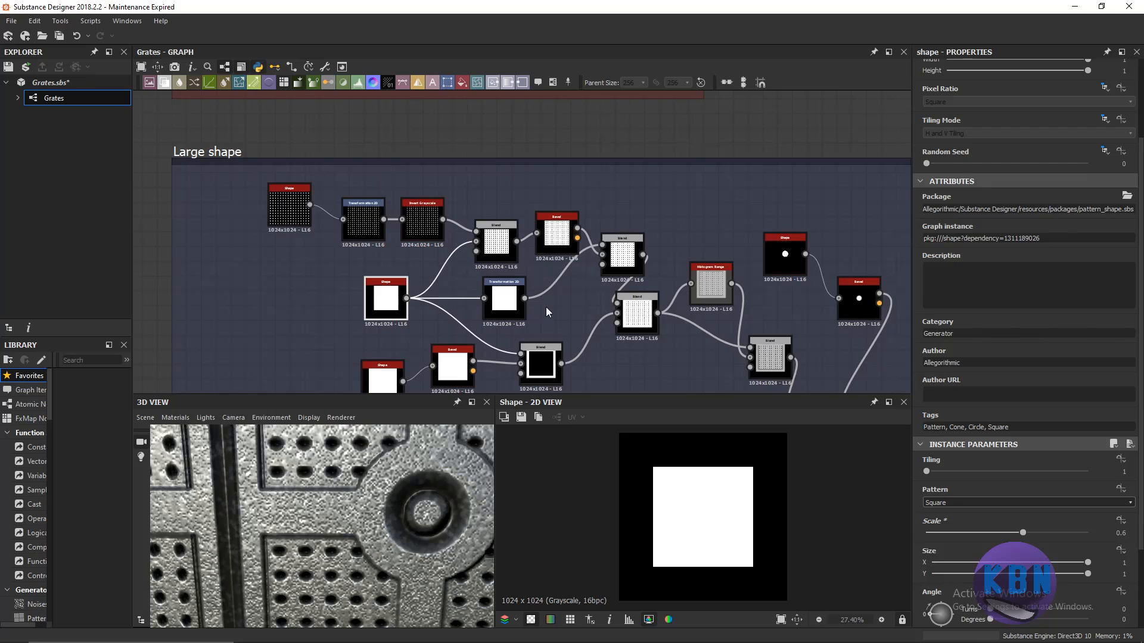
scroll(546, 308, "up", 2)
scroll(467, 274, "up", 1)
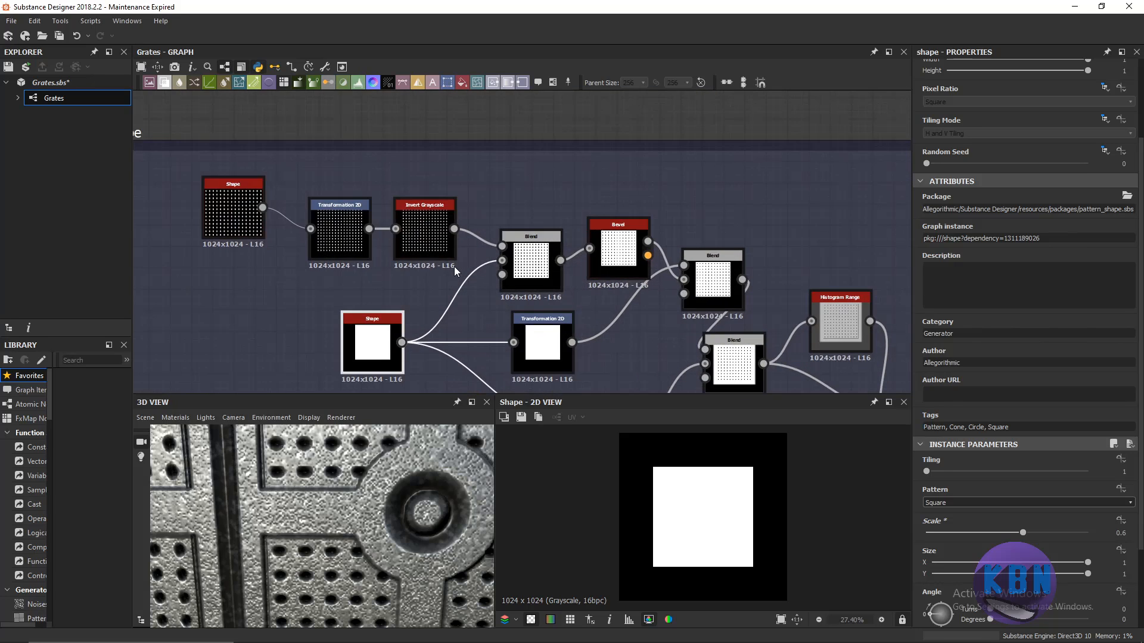
Set the smaller square Shape node's Scale to 0.62 and check the plate's recessed edges in the 3D view.
scroll(547, 313, "down", 1)
middle_click_drag(547, 313, 488, 186)
scroll(322, 522, "up", 2)
mouse_move(321, 522)
middle_mouse_down()
mouse_move(352, 539)
mouse_move(328, 529)
middle_mouse_up()
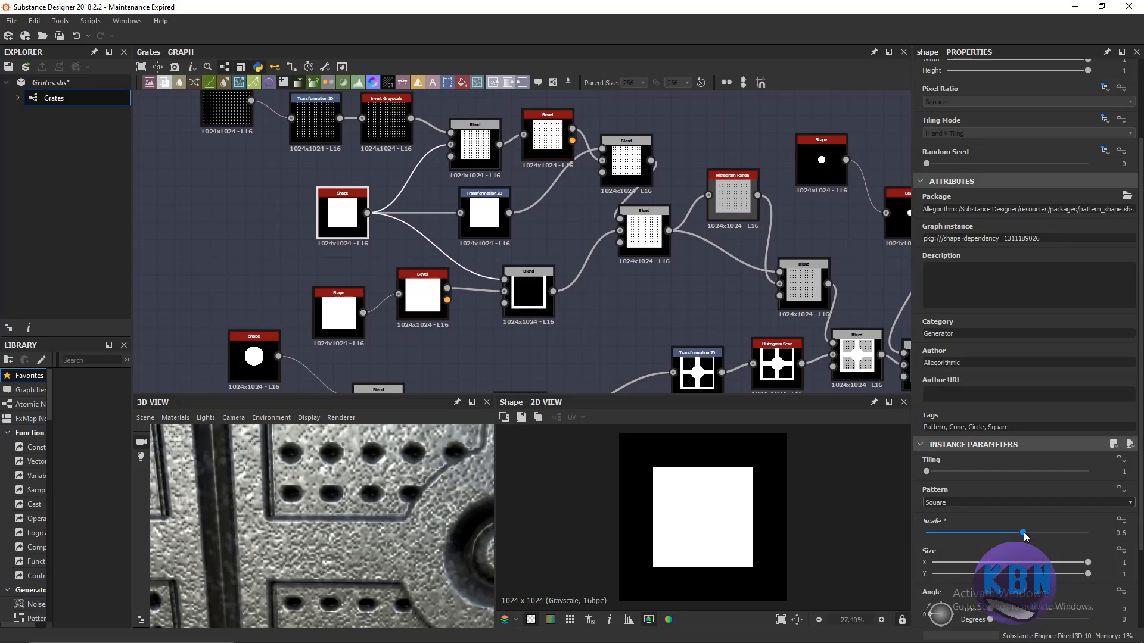
left_click_drag(1024, 535, 1027, 535)
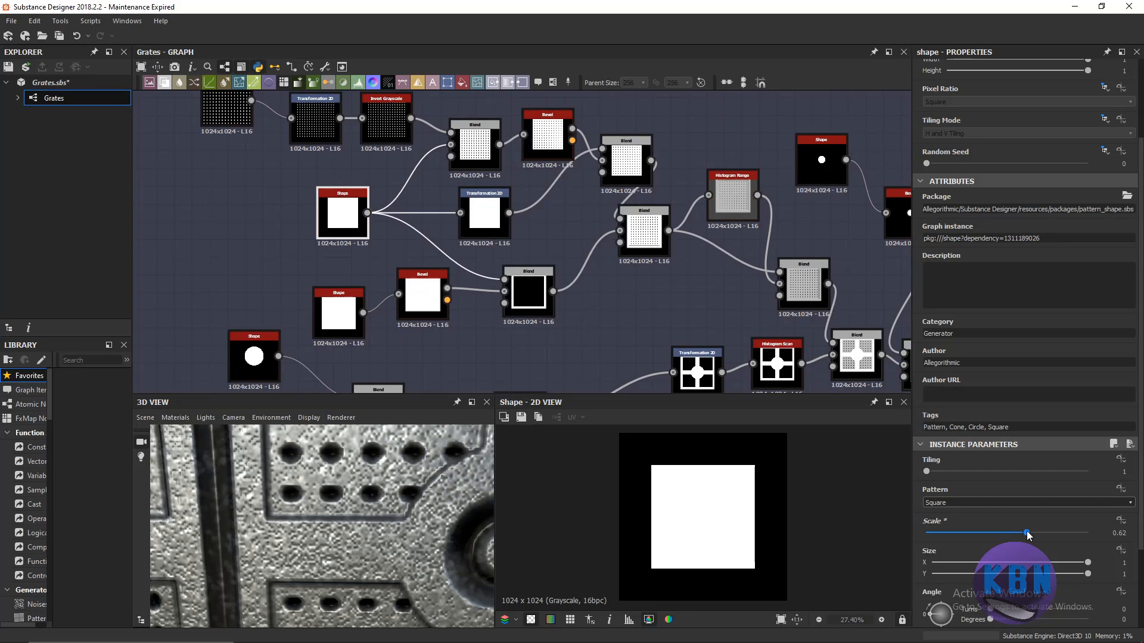
scroll(413, 525, "down", 3)
left_click_drag(411, 527, 397, 499)
scroll(304, 470, "up", 2)
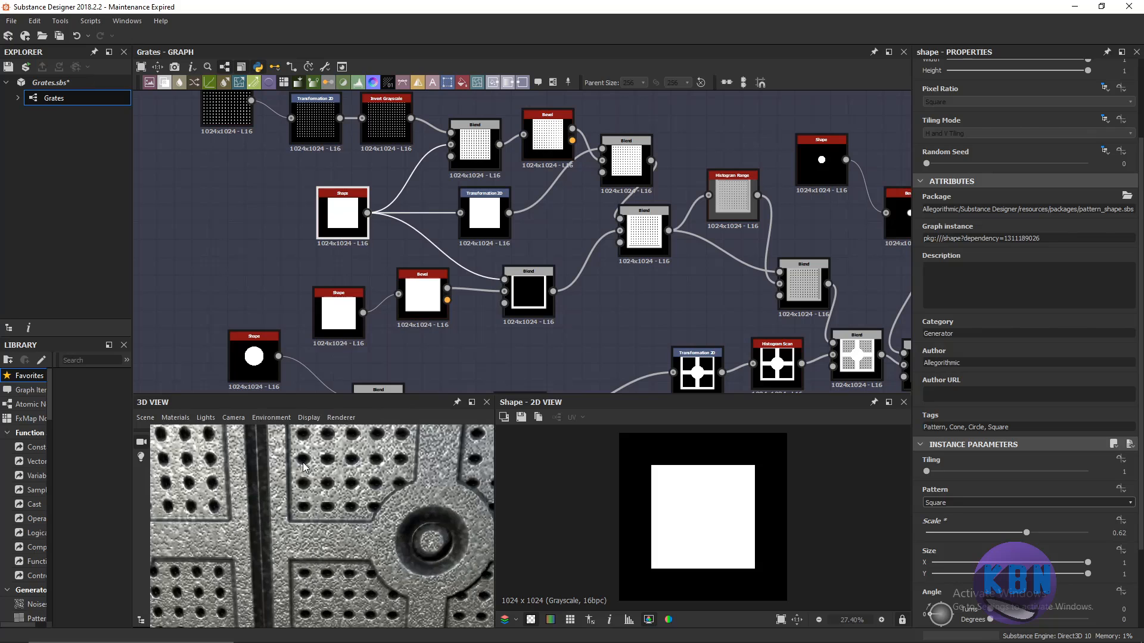
left_click_drag(305, 470, 309, 493)
left_click_drag(317, 550, 300, 525)
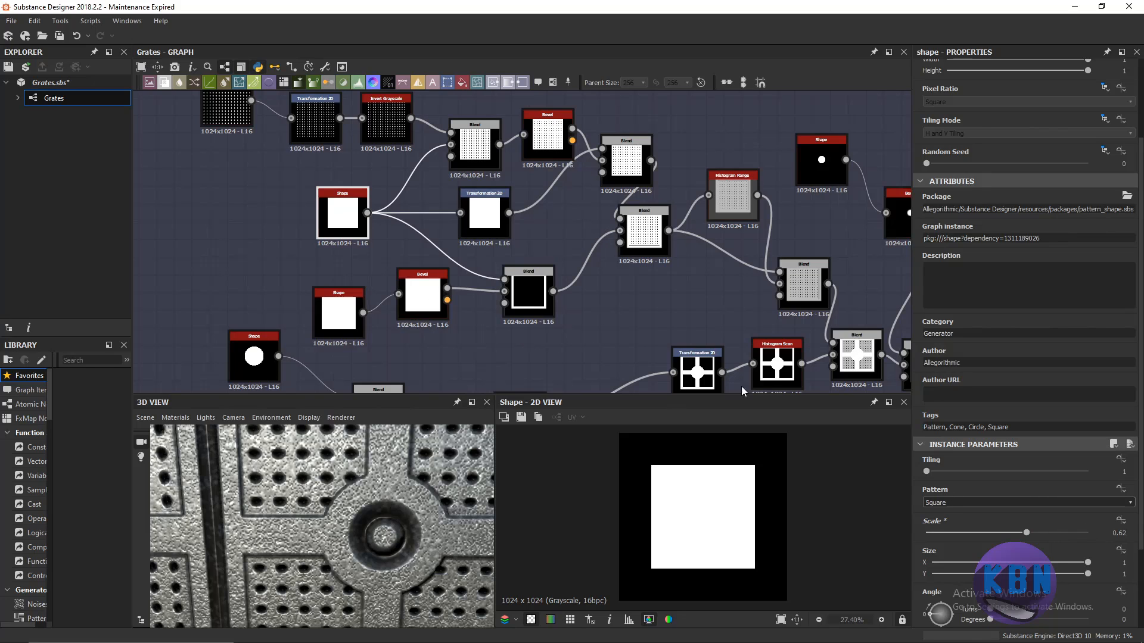
Preview the Subtract Blend node that forms the frame and the Add (Linear Dodge) Blend node that joins it with the perforated plate.
scroll(465, 271, "down", 2)
middle_click_drag(554, 255, 565, 260)
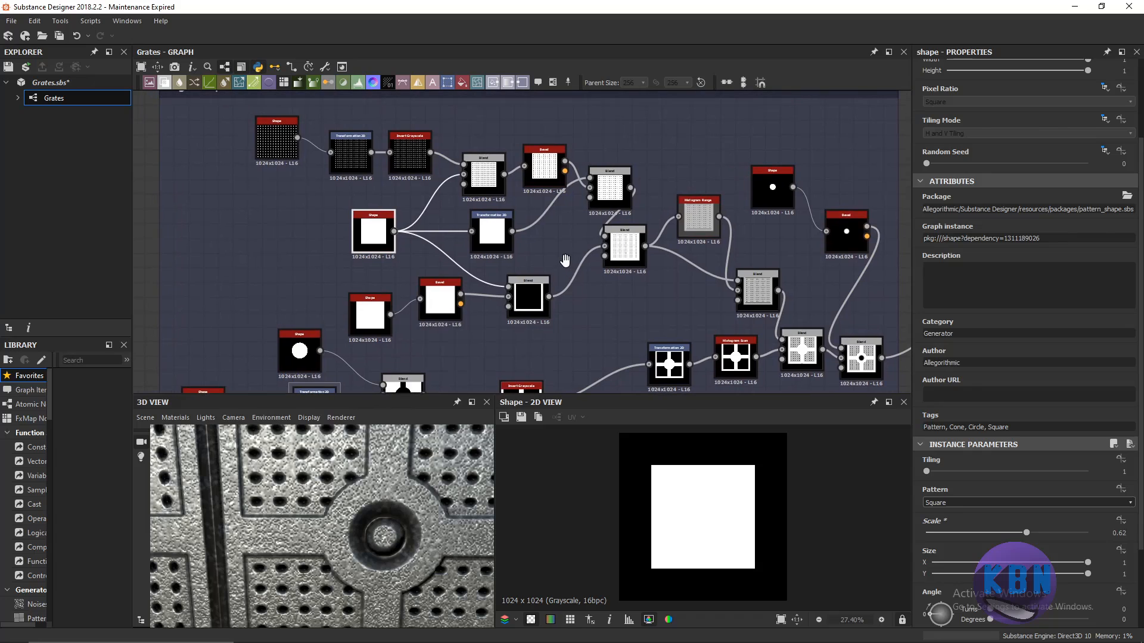
left_click(536, 284)
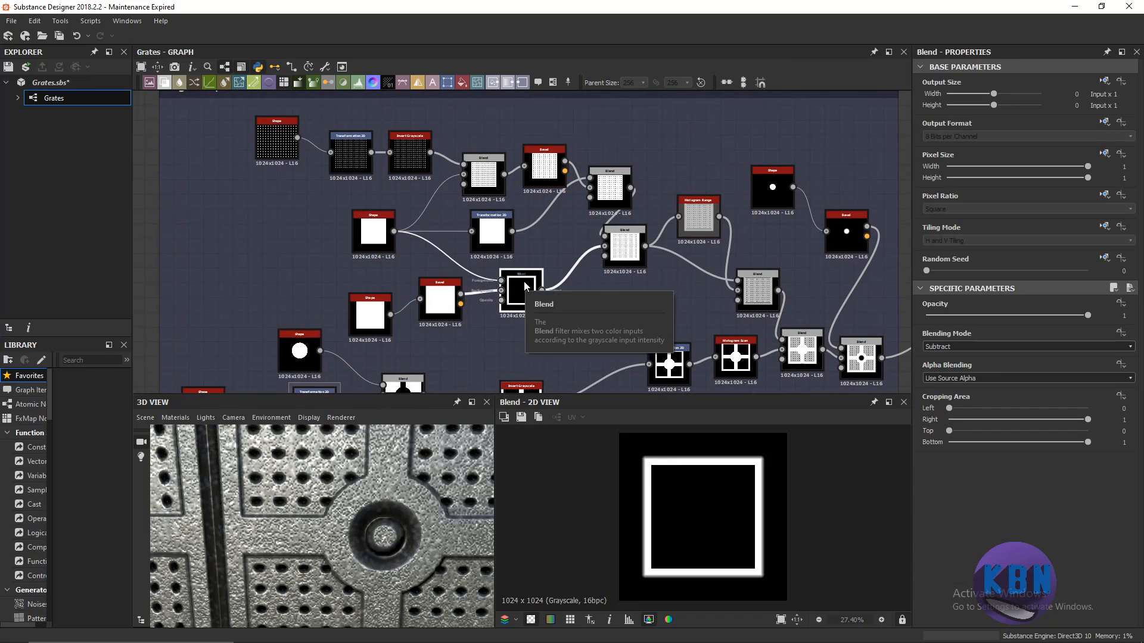
left_click_drag(524, 284, 533, 286)
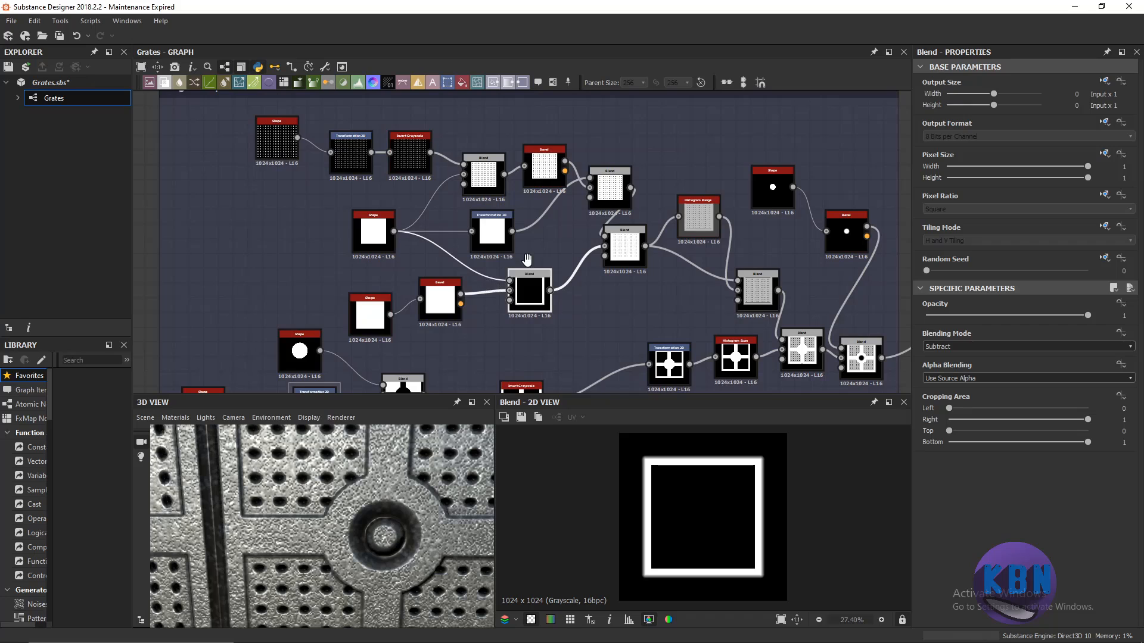
middle_click_drag(528, 262, 474, 295)
scroll(465, 326, "up", 3)
left_click(649, 237)
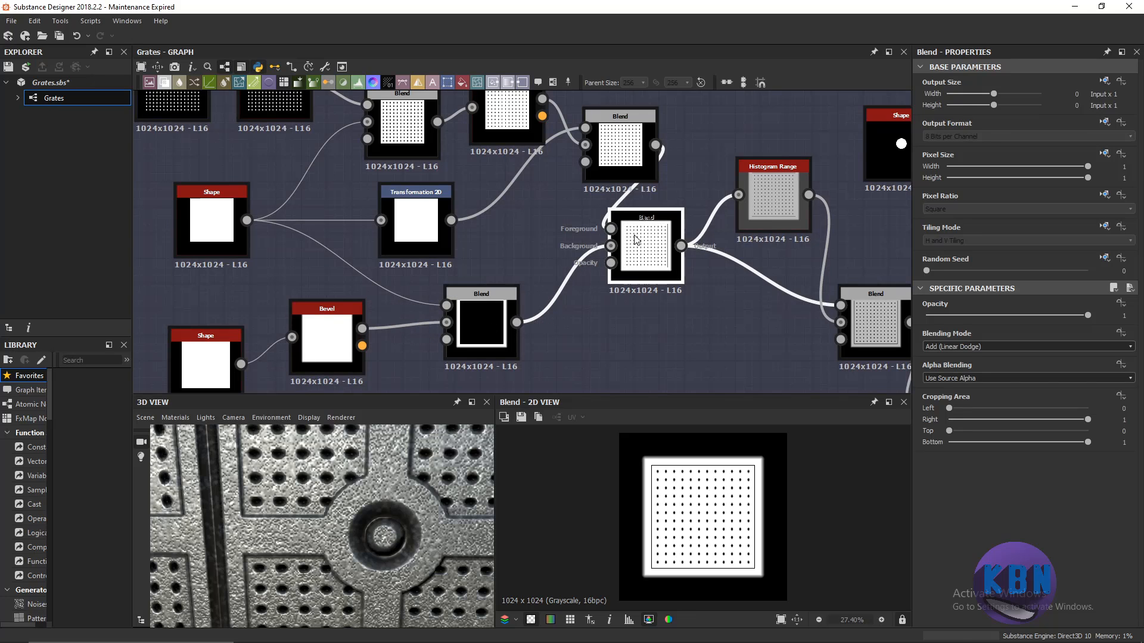
Preview the tiled dot-grid Shape node at the start of the hole-pattern branch.
middle_click_drag(538, 247, 595, 343)
scroll(488, 291, "down", 2)
middle_click_drag(256, 250, 457, 284)
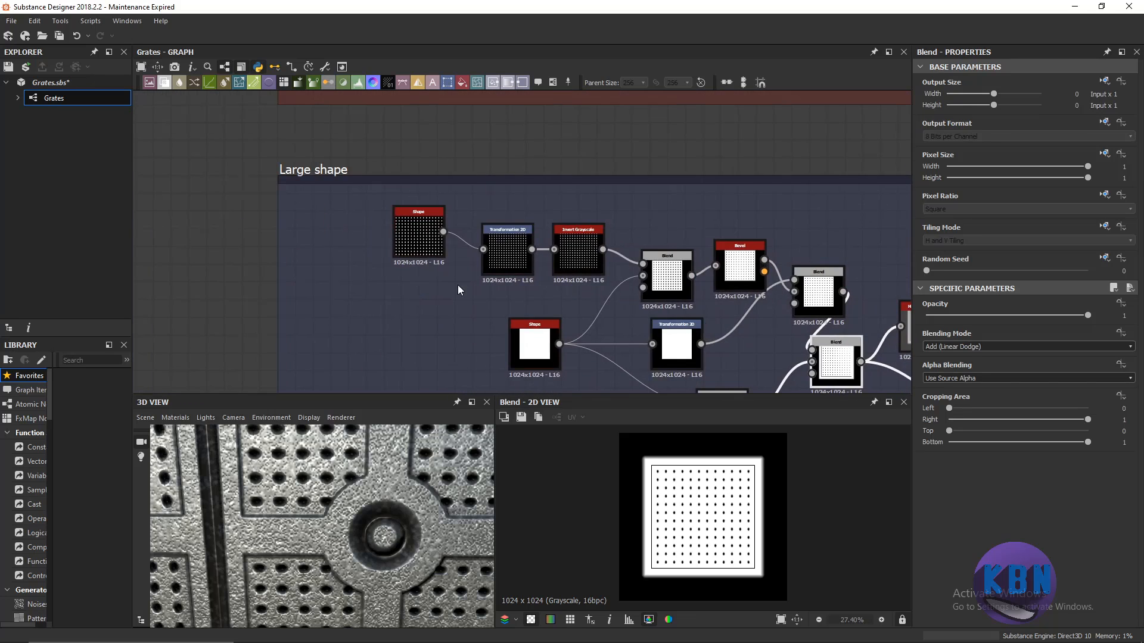
scroll(419, 215, "up", 5)
left_click(417, 222)
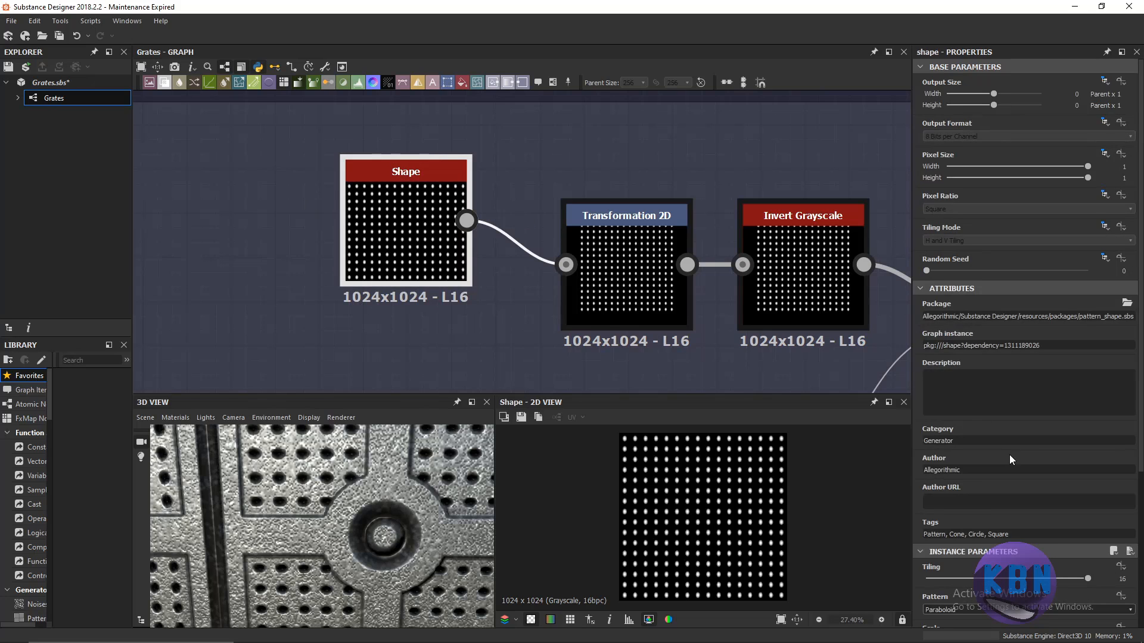
Try the Square pattern on the dot-grid Shape node.
scroll(1013, 464, "down", 2)
left_click(941, 538)
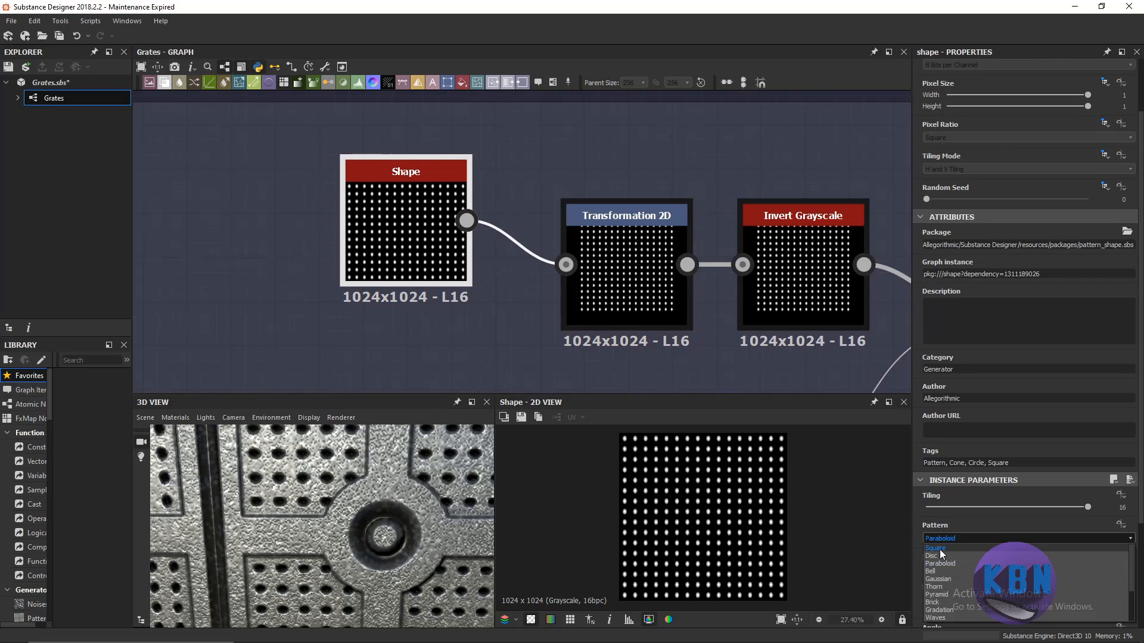
left_click(934, 549)
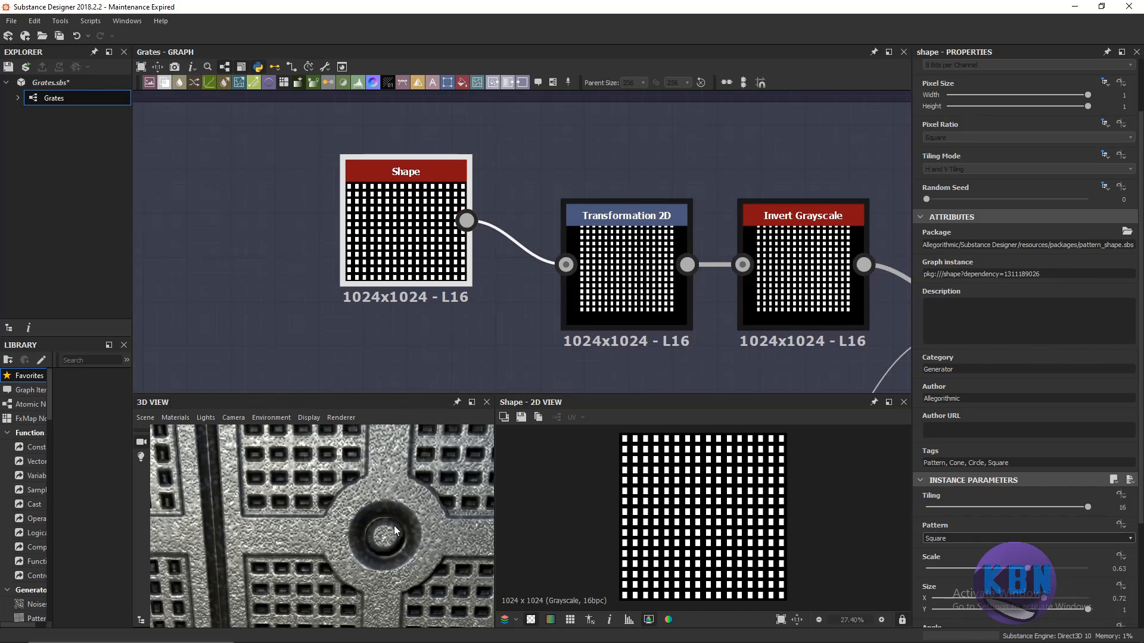
Examine the shape and spacing of the grate's holes across several tiles in the 3D view.
scroll(231, 483, "down", 5)
left_click_drag(230, 480, 272, 481)
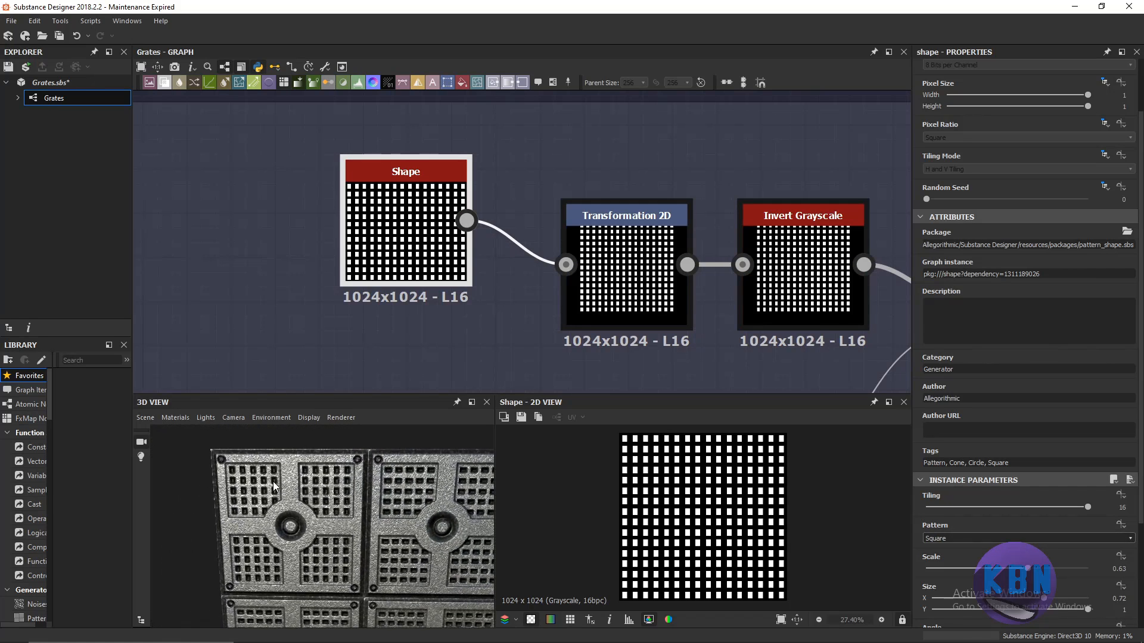
scroll(255, 480, "up", 1)
middle_click_drag(462, 504, 234, 464)
scroll(235, 464, "up", 4)
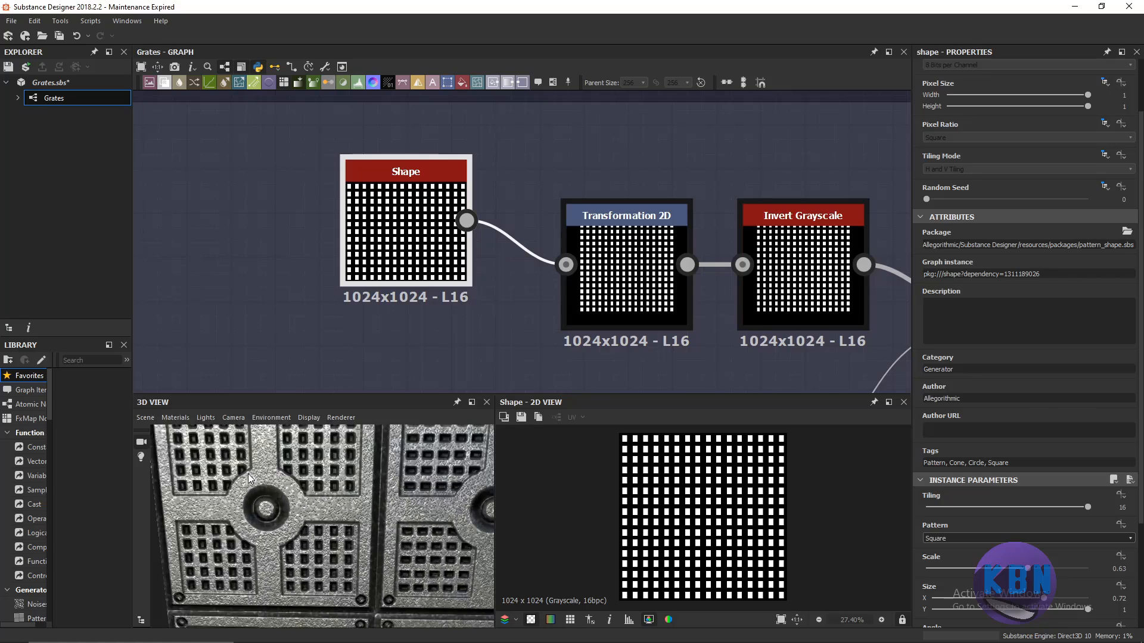
left_click_drag(232, 458, 241, 498)
scroll(238, 500, "down", 2)
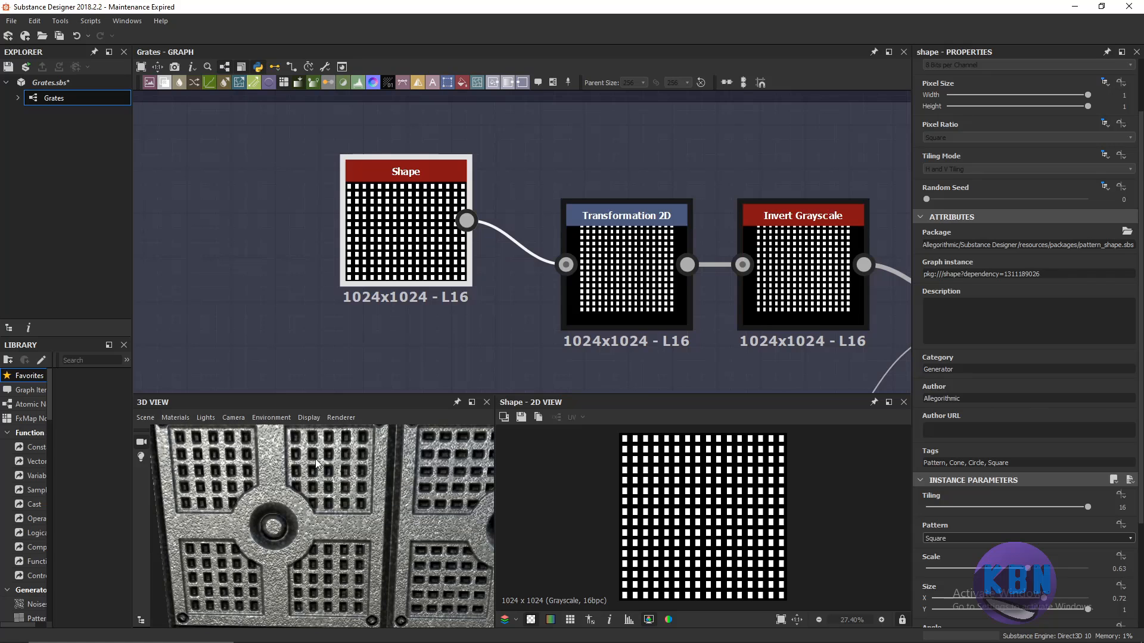
left_click_drag(387, 475, 269, 483)
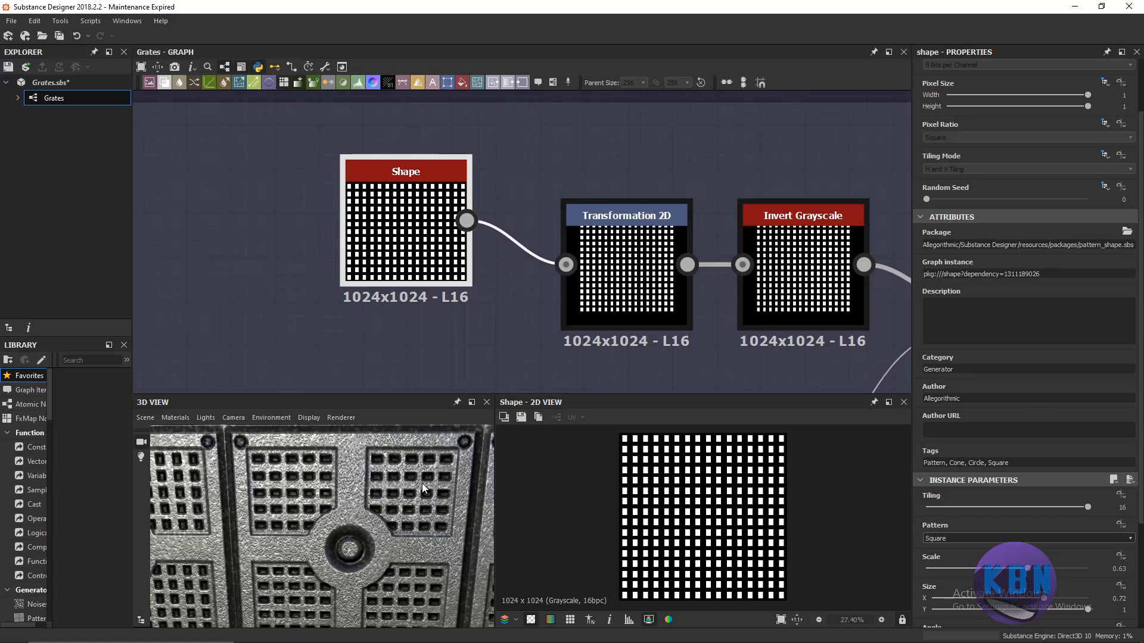
scroll(381, 509, "down", 3)
left_click_drag(331, 492, 356, 503)
Set the hole-grid Shape node's Pattern to Disc and check the resulting holes in the 3D view.
middle_click_drag(642, 356, 549, 175)
scroll(453, 335, "down", 2)
scroll(665, 287, "down", 1)
middle_click_drag(663, 287, 494, 318)
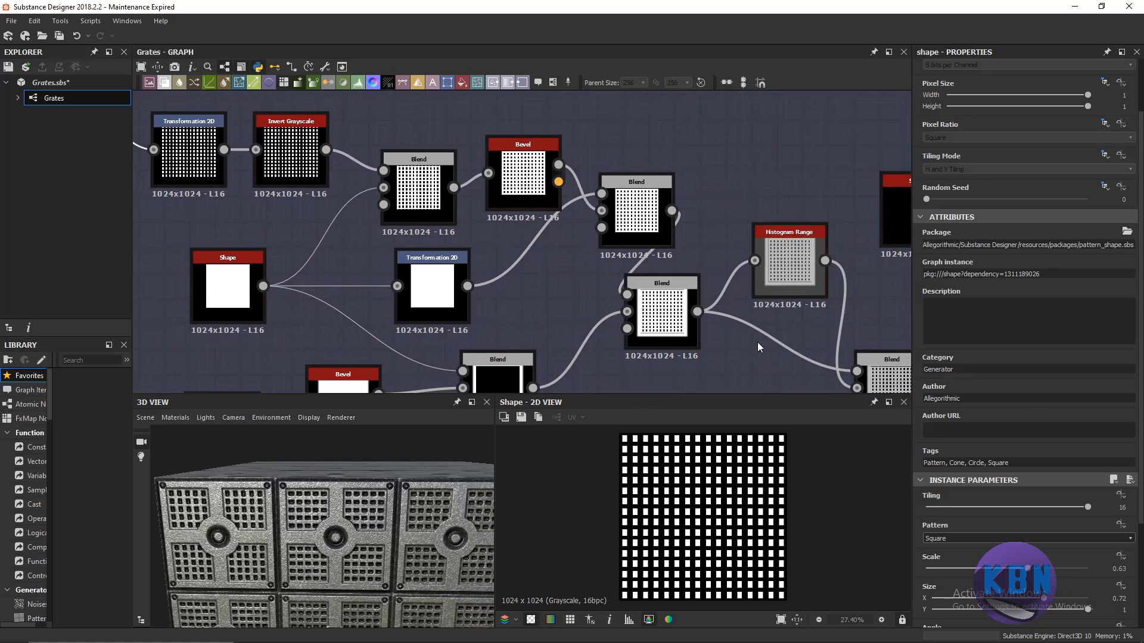
scroll(268, 504, "up", 3)
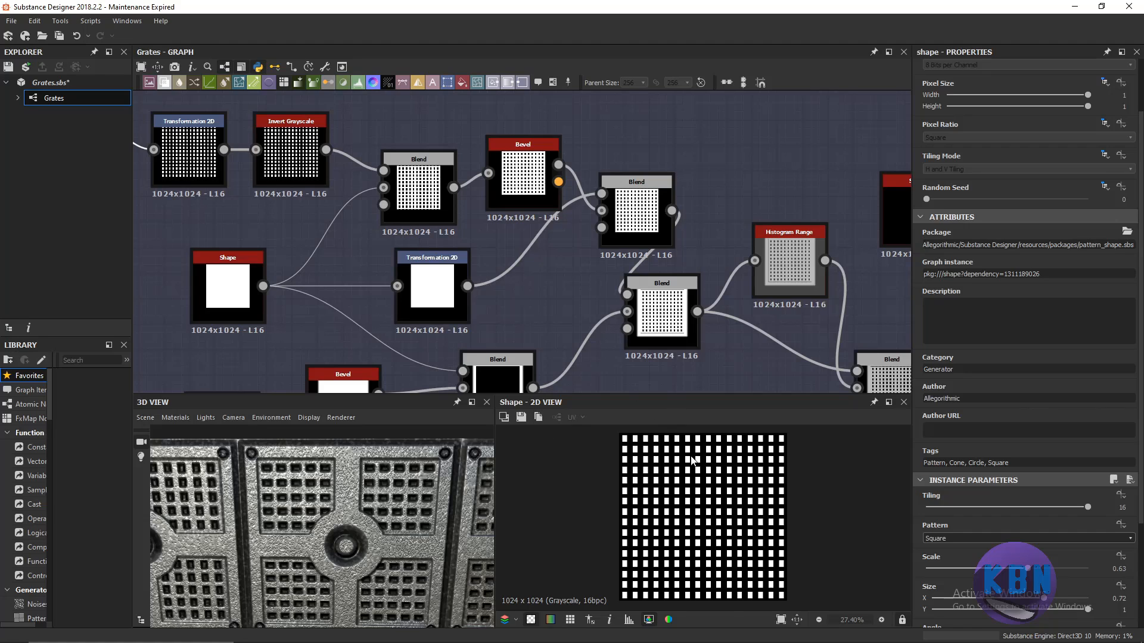
scroll(692, 460, "up", 8)
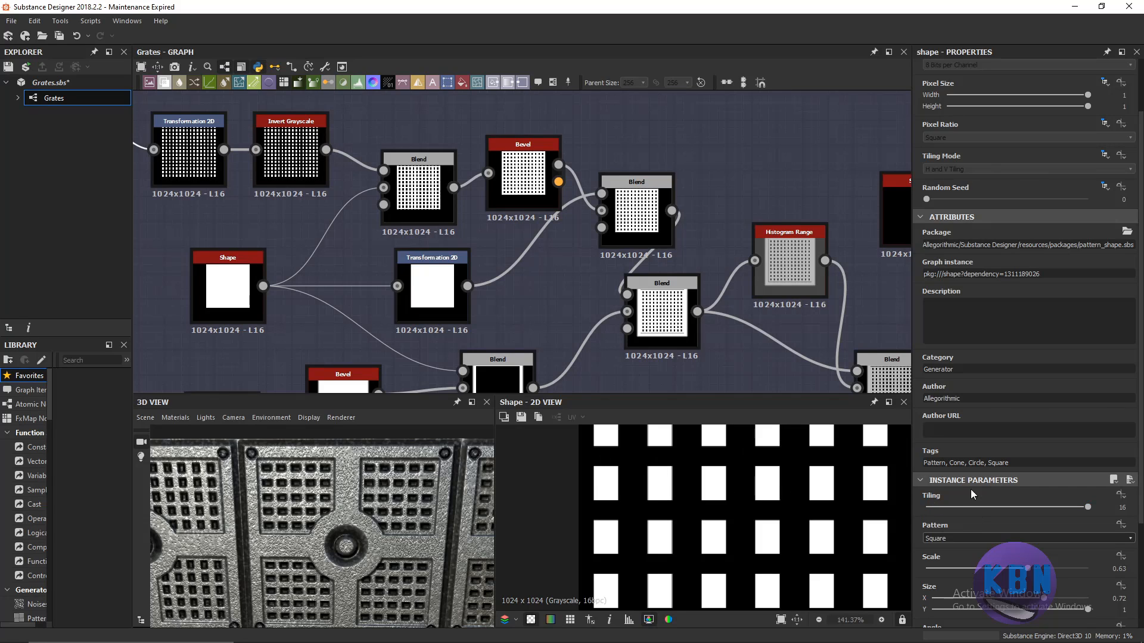
left_click(981, 540)
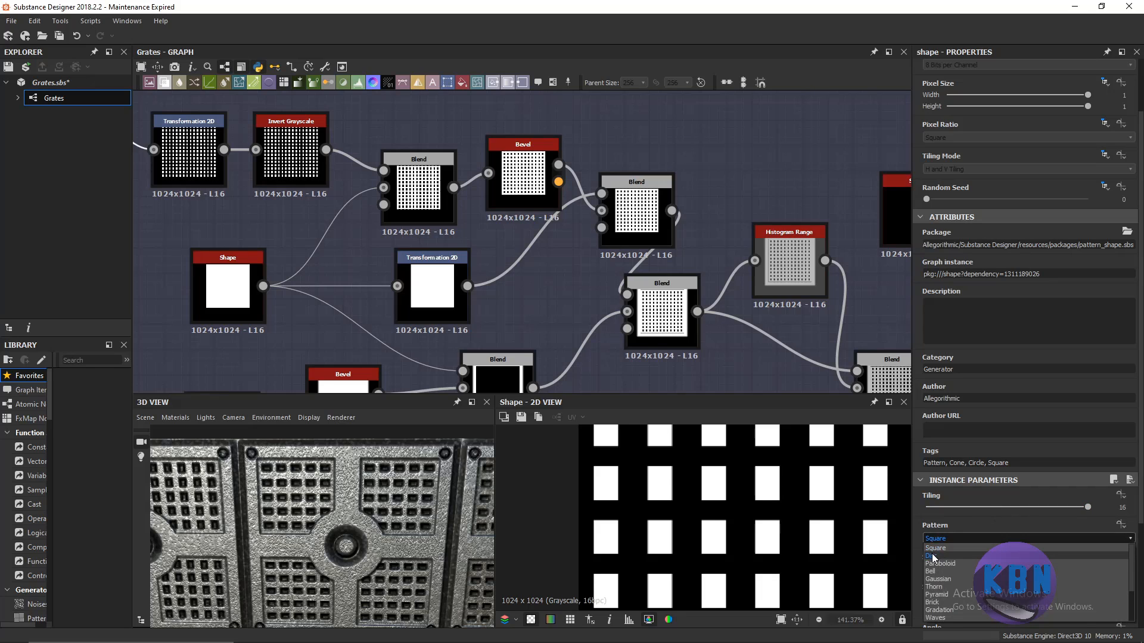
left_click(932, 556)
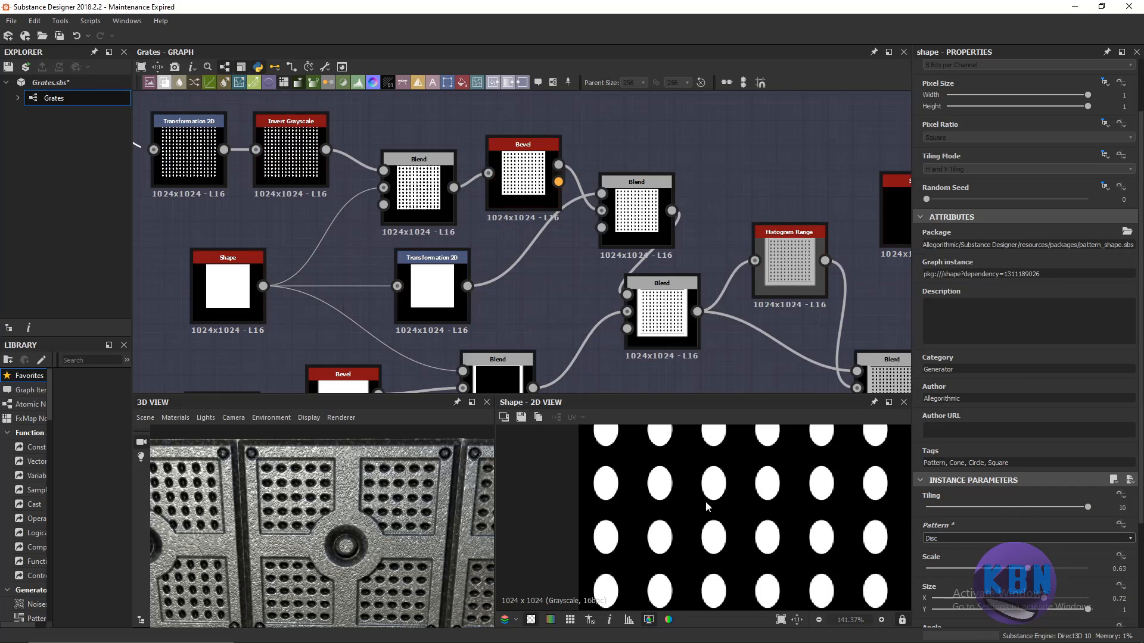
left_click_drag(387, 491, 428, 490)
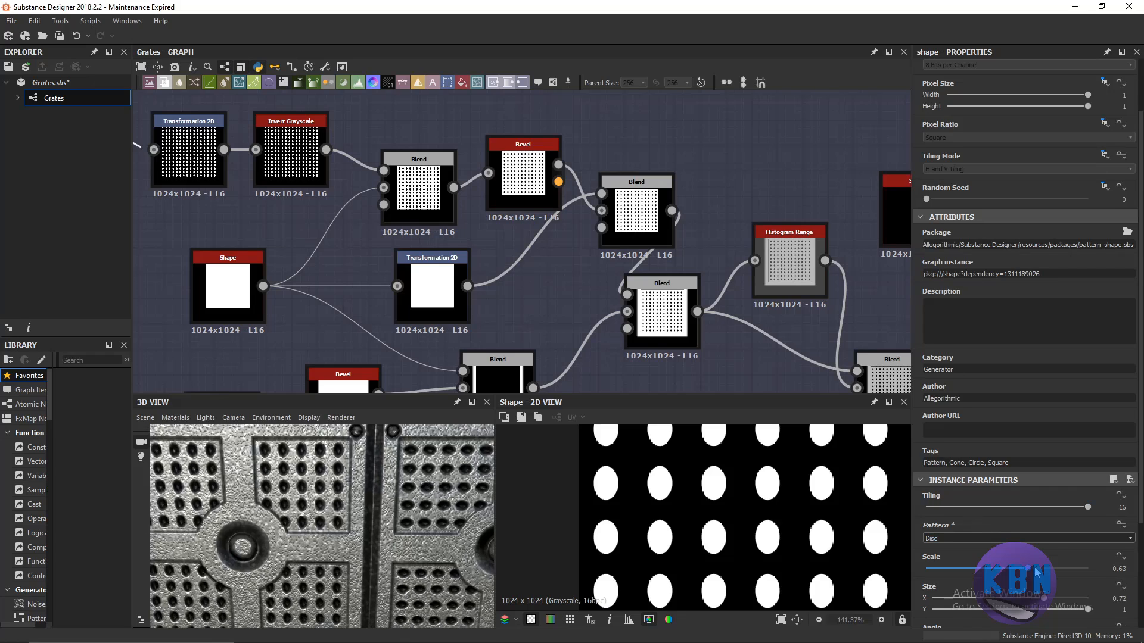
Try Size X values of 0.99 and 0.87 with a Size Y of 0.87 on the disc Shape node.
scroll(1036, 572, "down", 1)
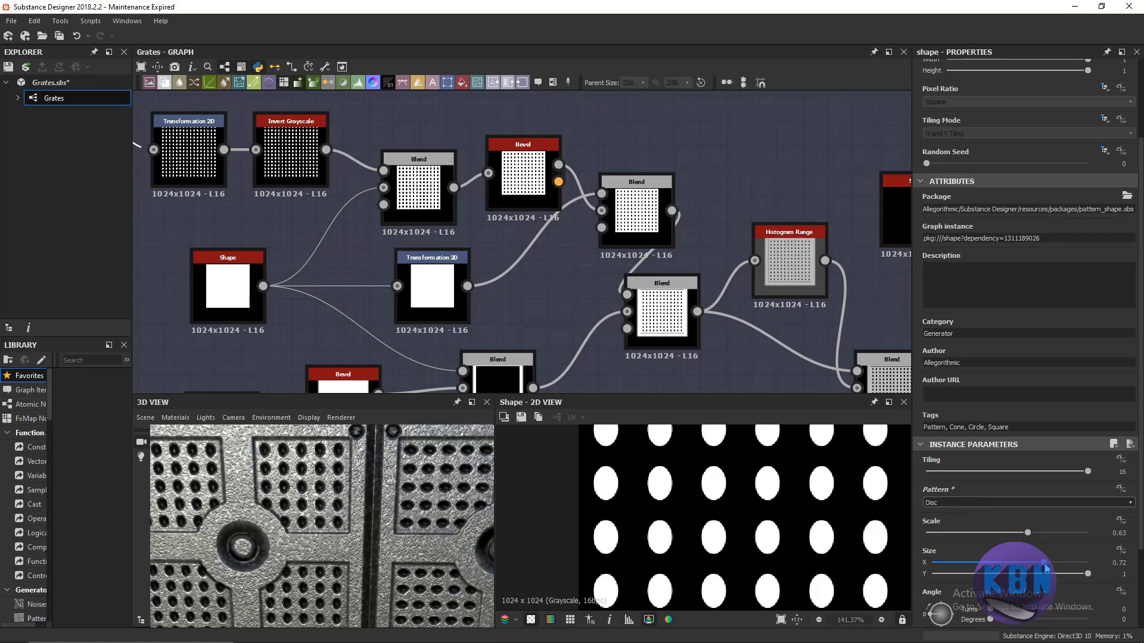
left_click_drag(395, 525, 410, 527)
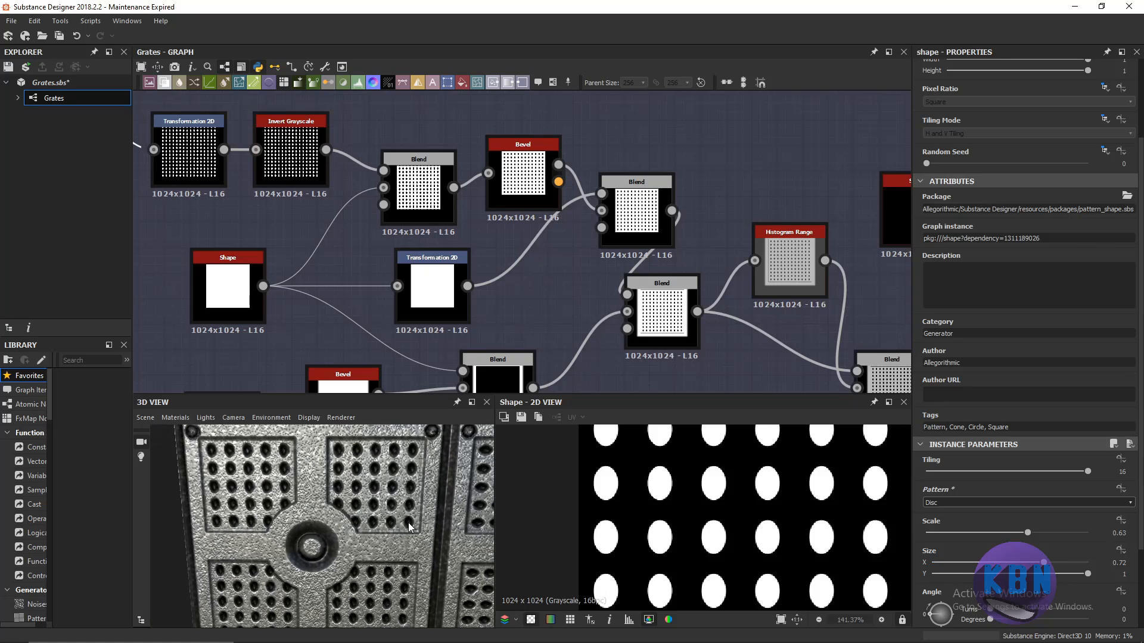
left_click_drag(1044, 562, 1087, 560)
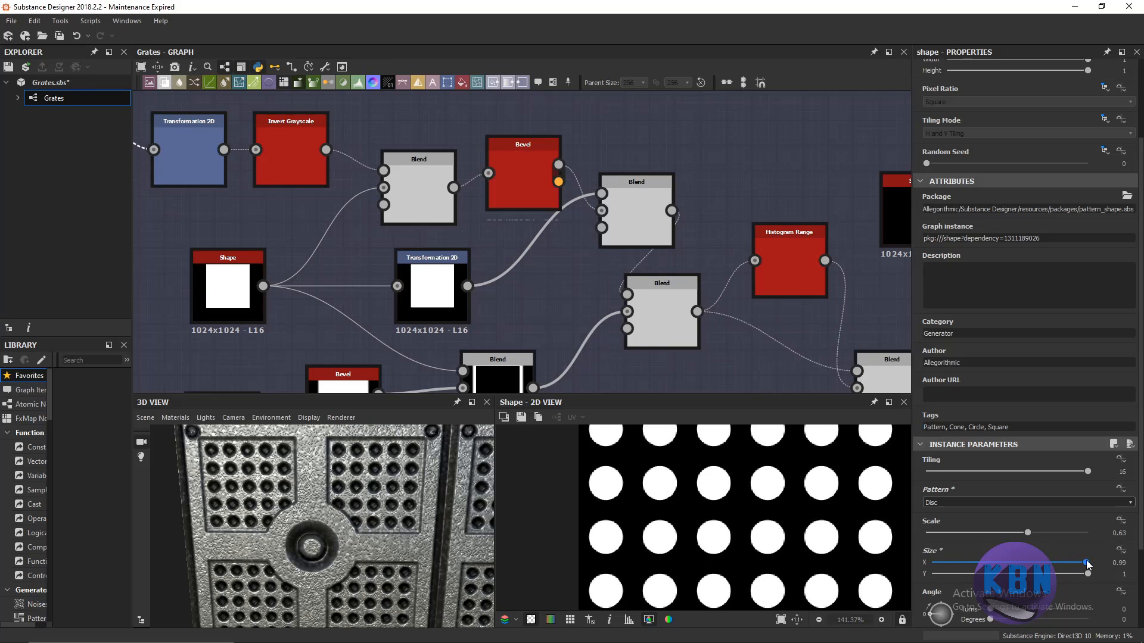
mouse_move(1088, 561)
left_mouse_down()
mouse_move(1071, 562)
mouse_move(1084, 574)
mouse_move(1076, 580)
mouse_move(1067, 563)
left_mouse_up()
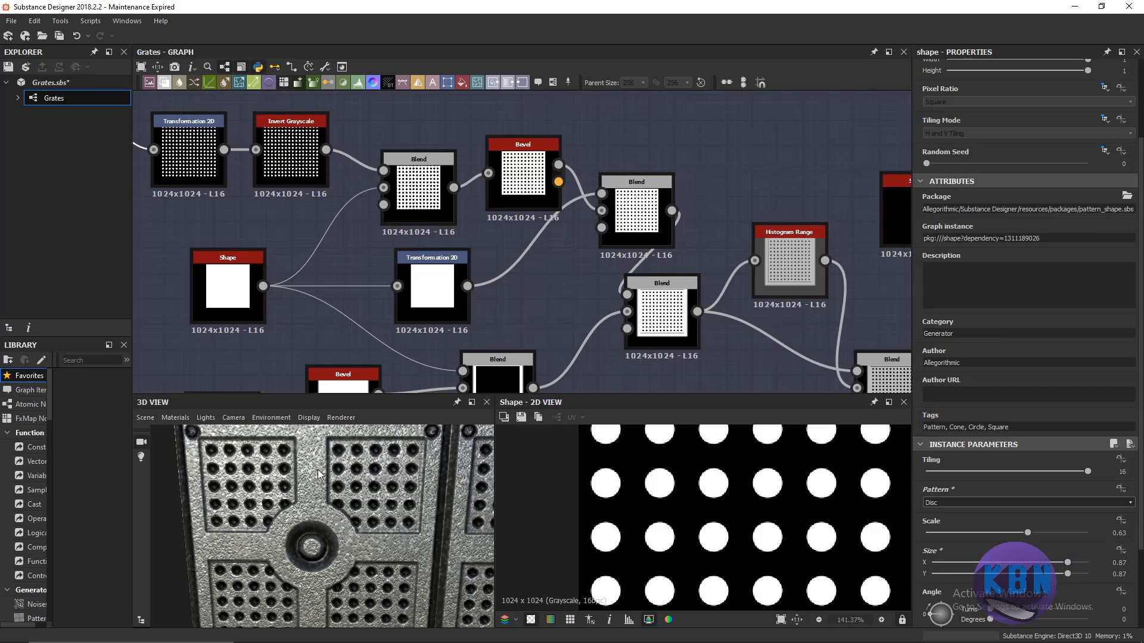
scroll(317, 470, "down", 3)
scroll(339, 486, "up", 3)
scroll(340, 479, "down", 2)
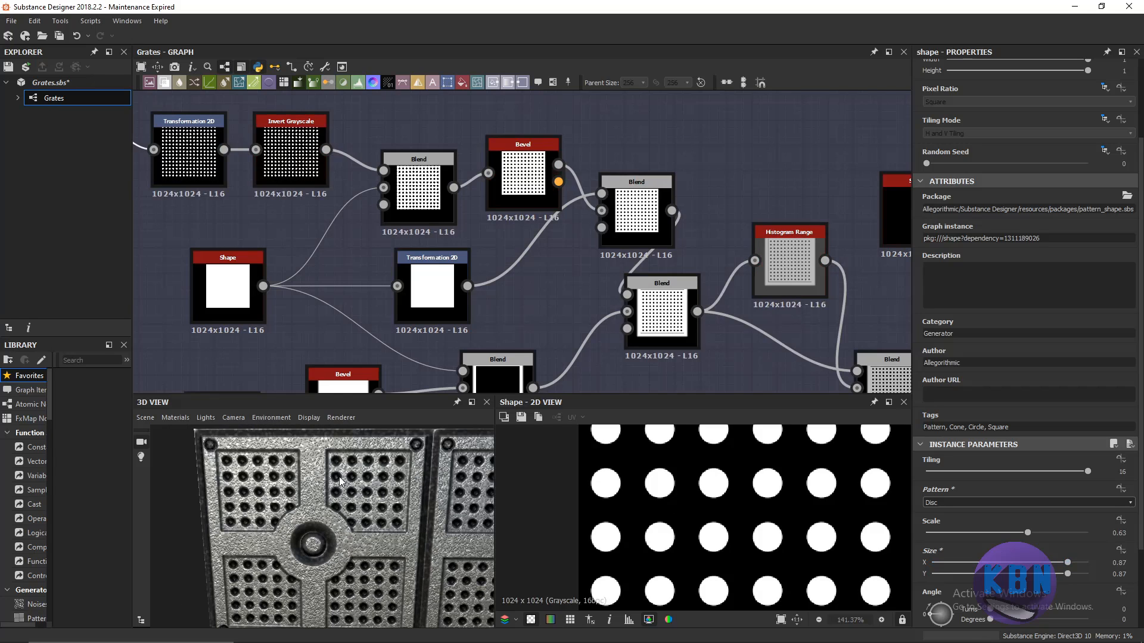
Set the disc Shape node's Size to 0.93 in X and 0.74 in Y and check the holes on the 3D cube.
left_click(1068, 575)
mouse_move(1070, 578)
left_mouse_down()
mouse_move(1048, 576)
mouse_move(1076, 556)
left_mouse_up()
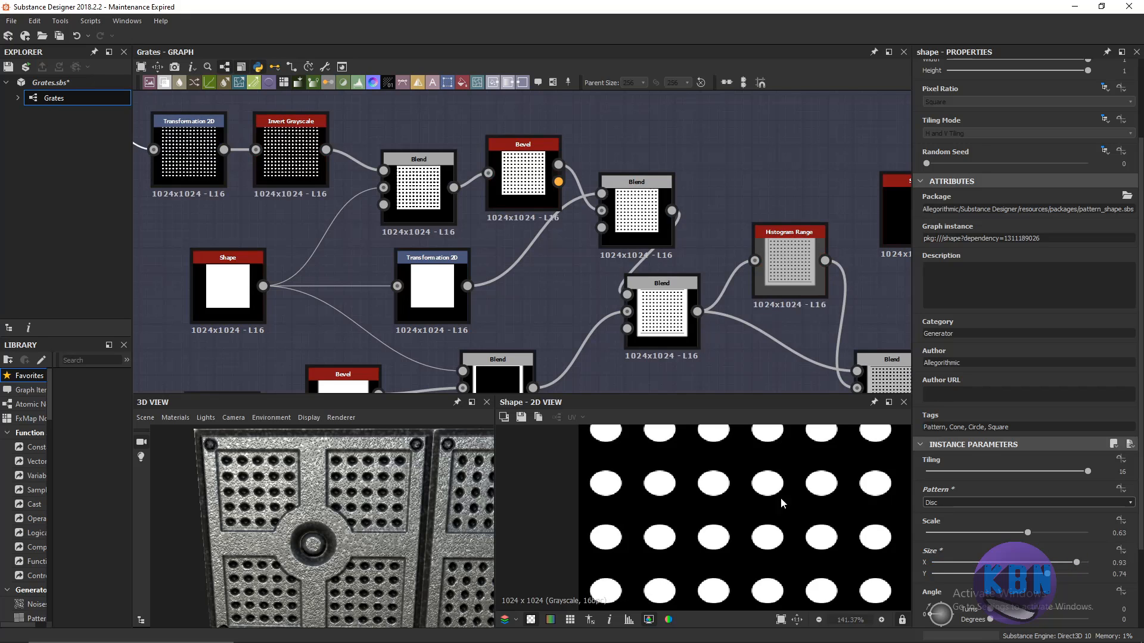
scroll(405, 505, "down", 3)
left_click_drag(396, 501, 386, 524)
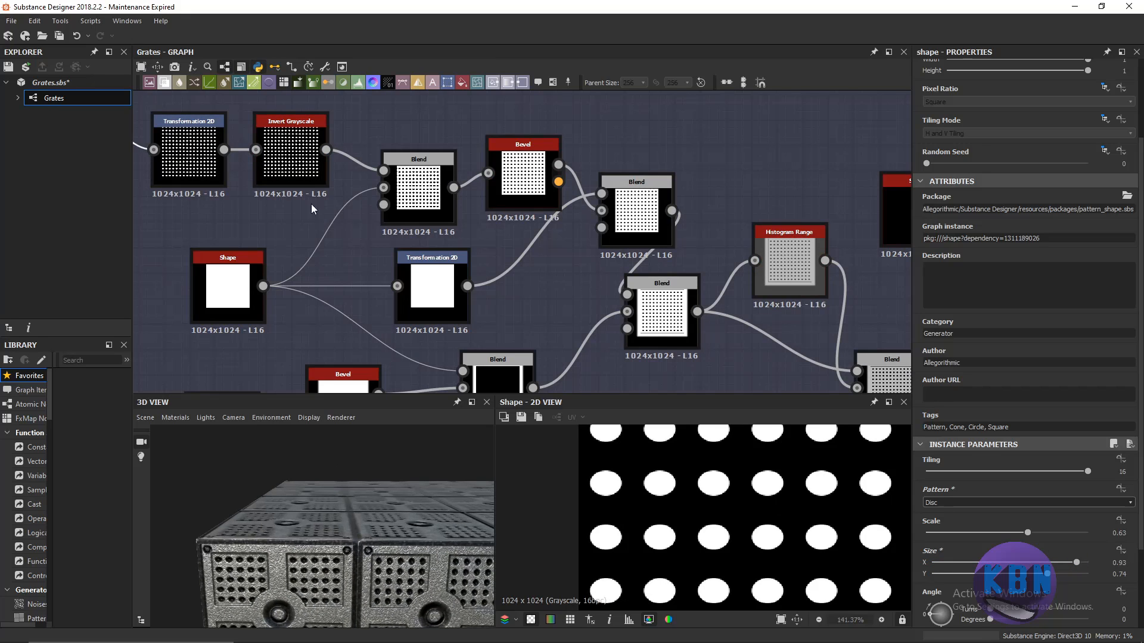
Compare the disc-grid Shape node with the Transformation 2D node that follows it, including their parameters and 2D previews.
middle_click_drag(285, 176, 324, 197)
scroll(228, 184, "up", 2)
middle_click_drag(228, 187, 451, 308)
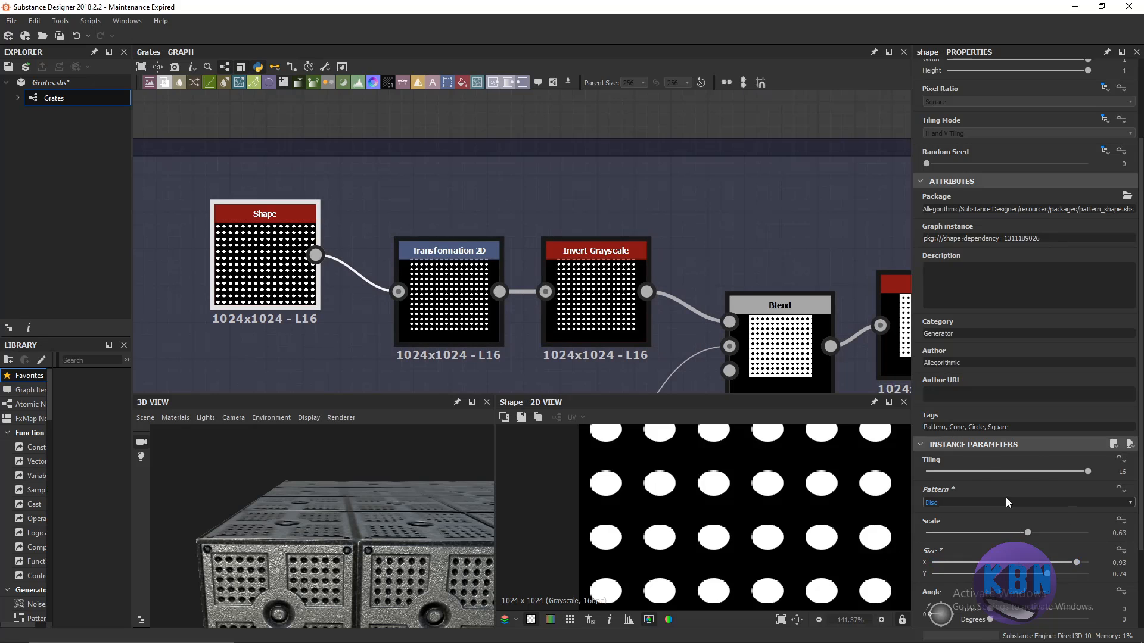
scroll(995, 512, "down", 2)
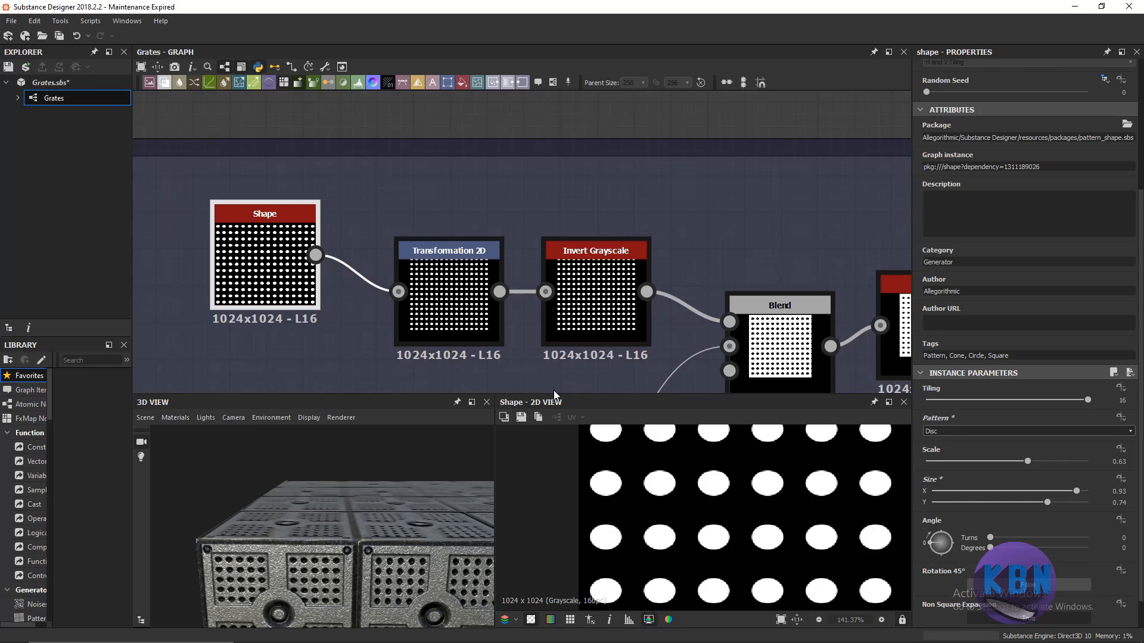
left_click(469, 270)
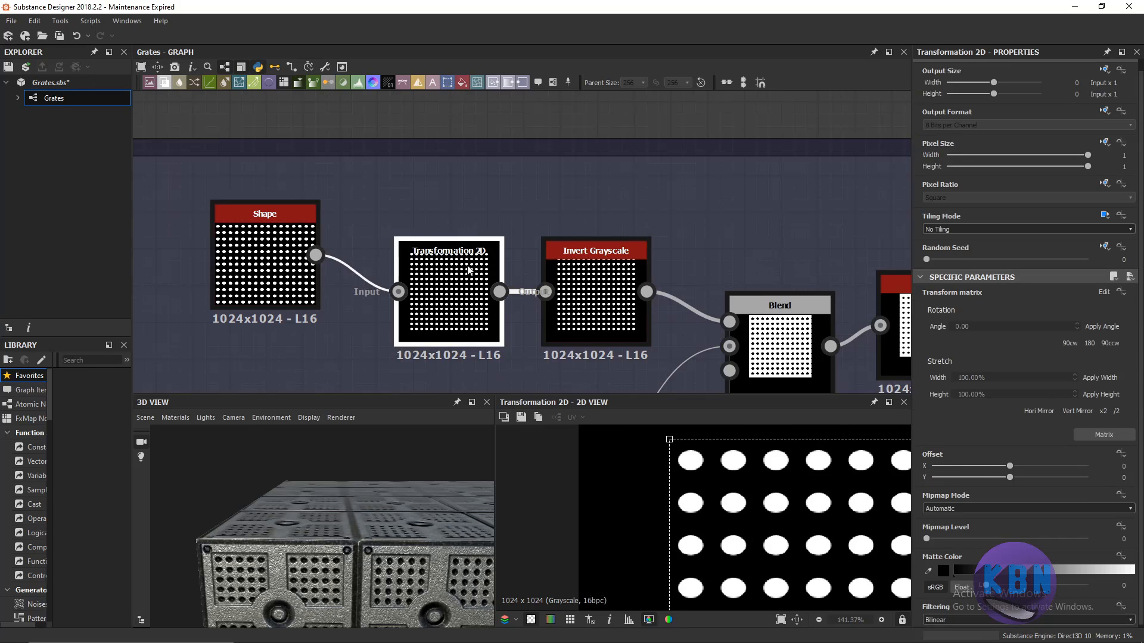
scroll(677, 458, "down", 4)
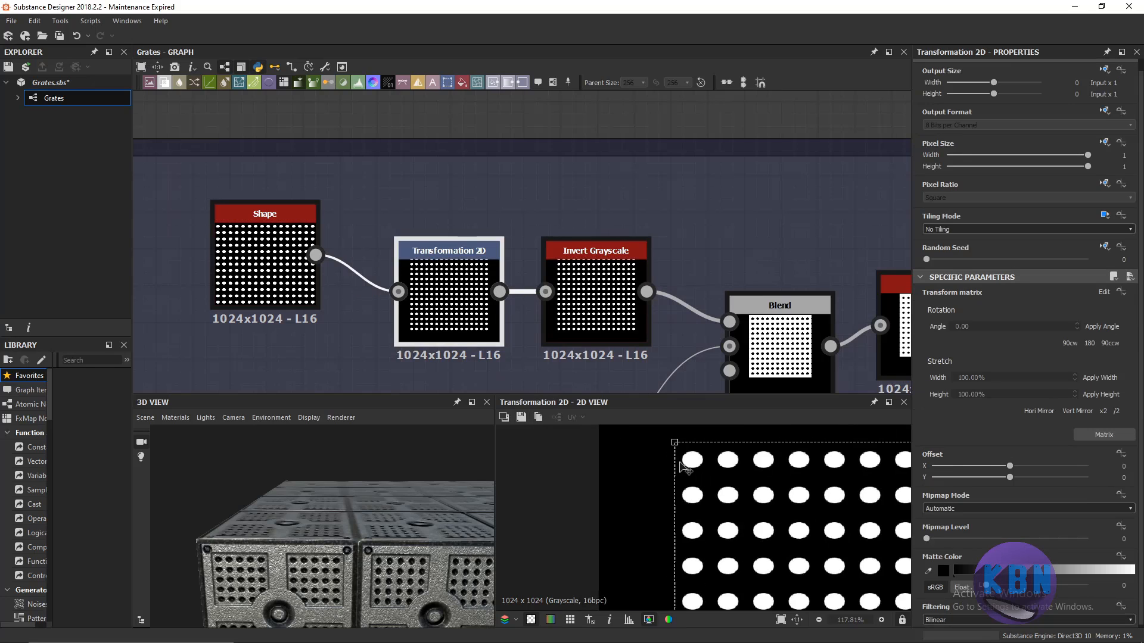
left_click(283, 283)
left_click(440, 293)
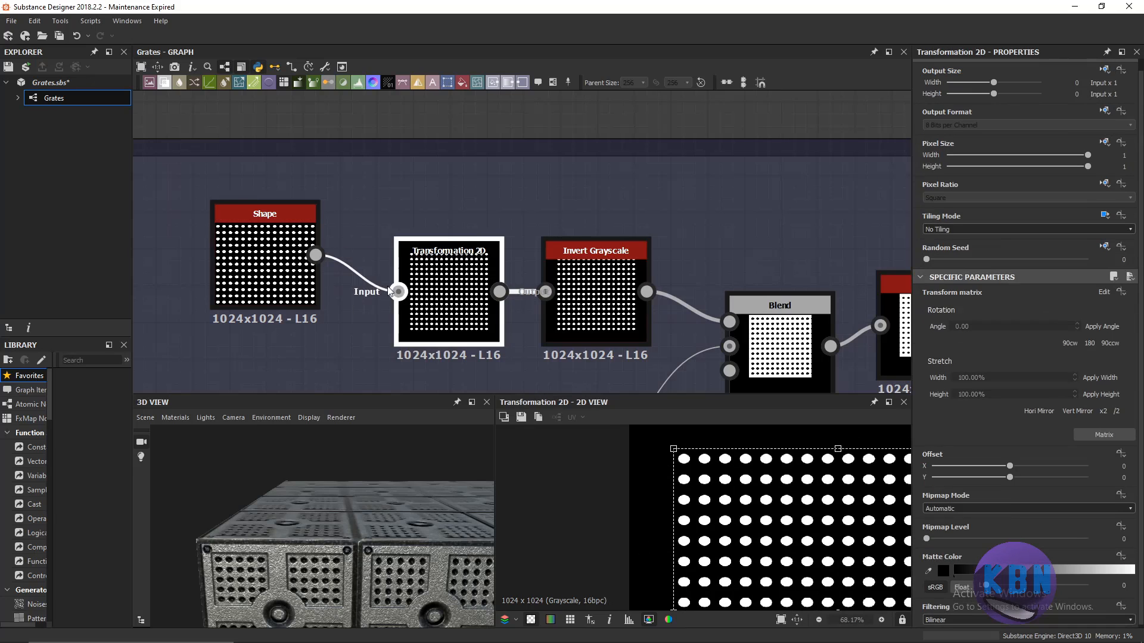
left_click(289, 274)
left_click(413, 282)
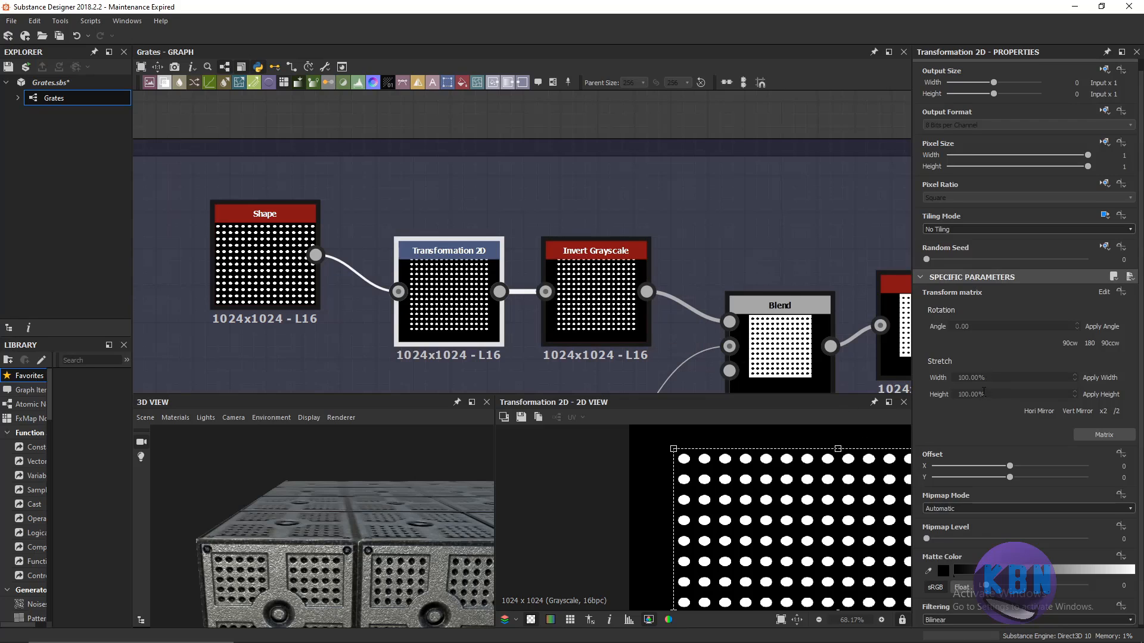
Add a new Transformation 2D node to the graph and connect the disc-grid Shape node's output to its input.
scroll(975, 420, "down", 1)
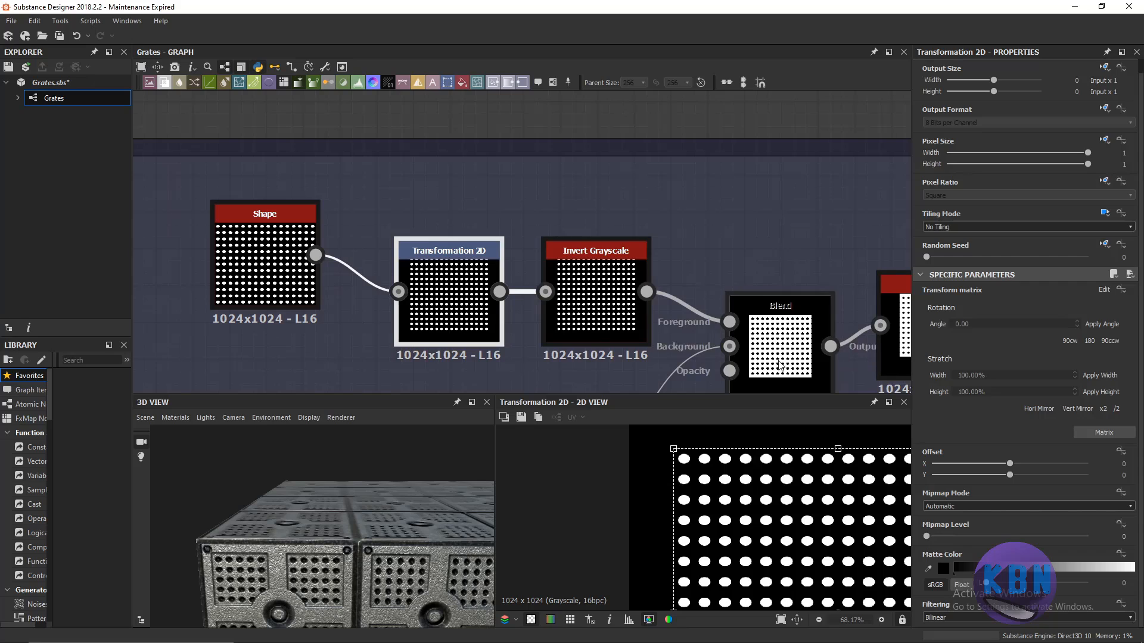
left_click(545, 224)
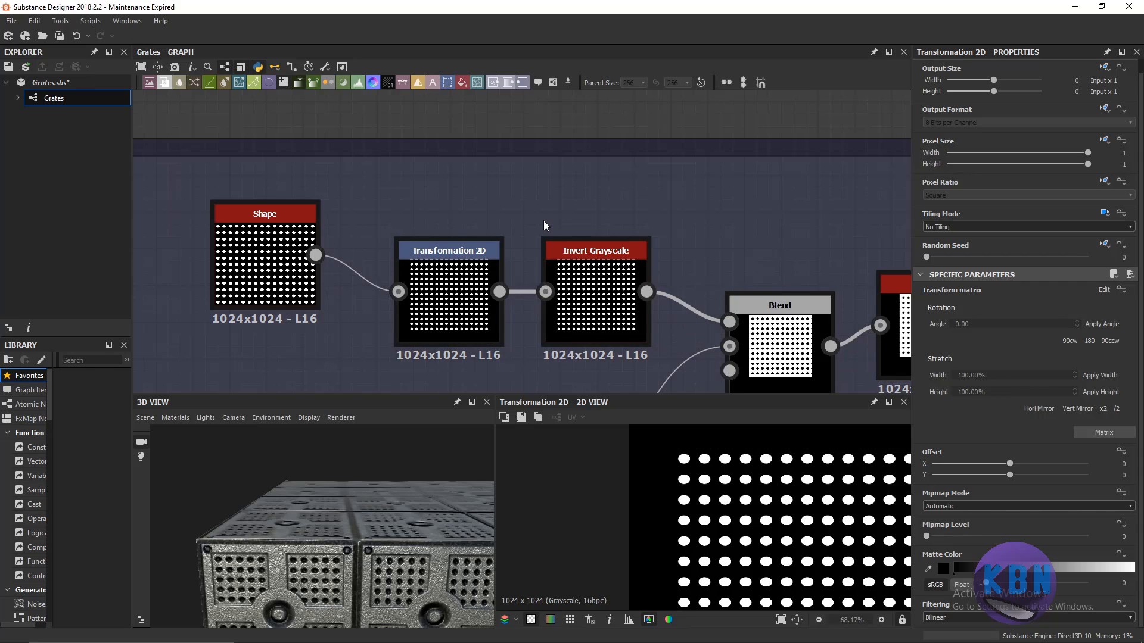
key("space")
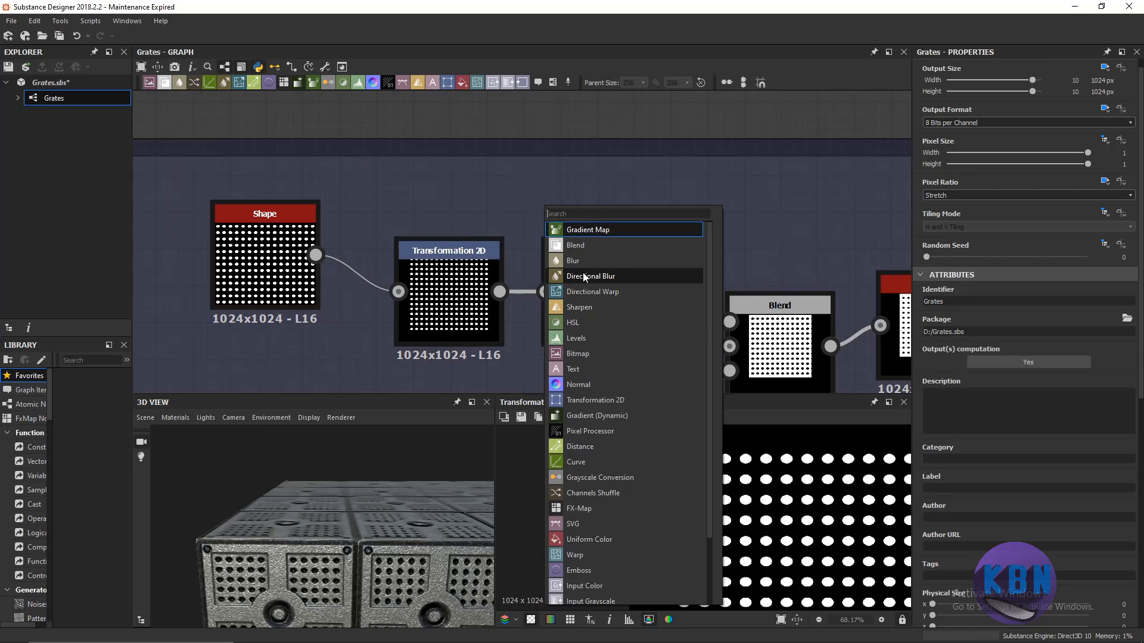
type("tr")
left_click(603, 229)
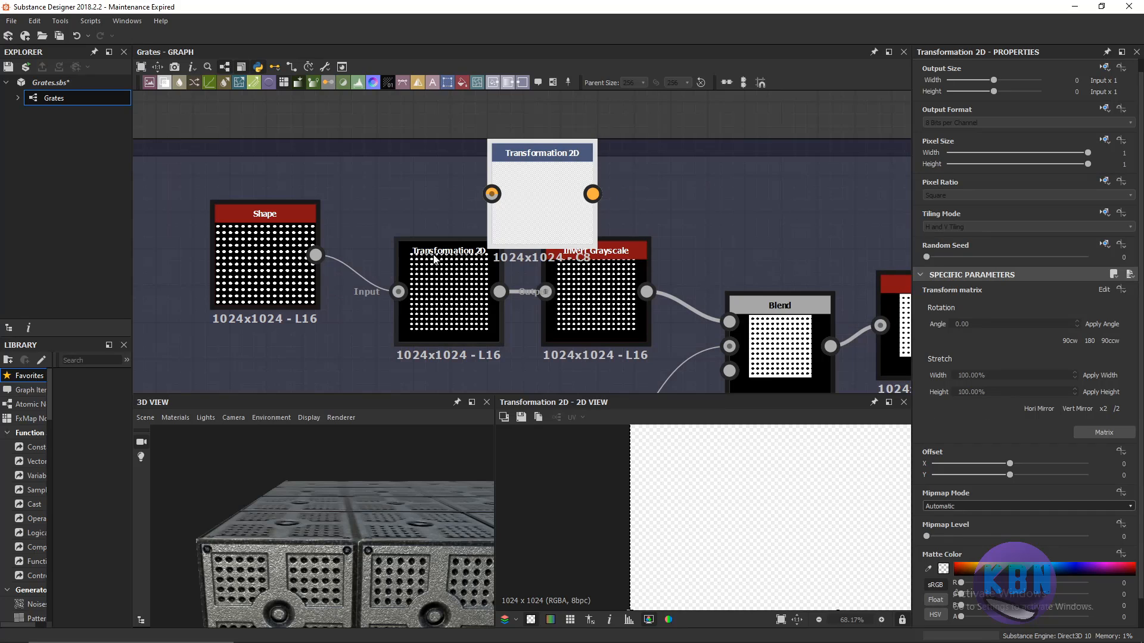
left_click_drag(317, 256, 485, 195)
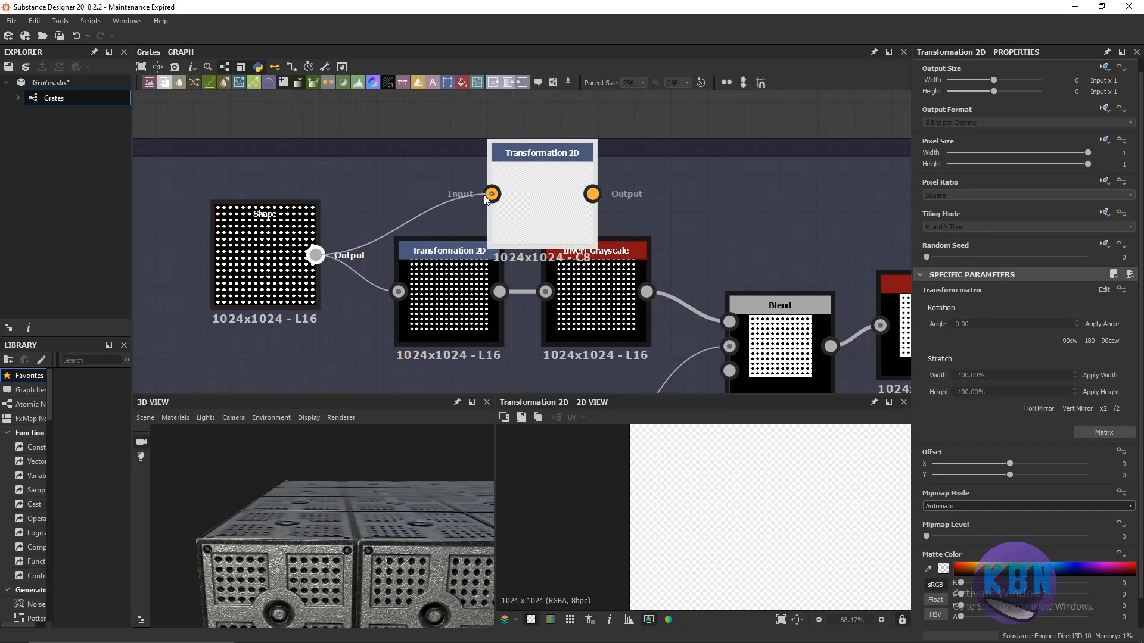
Compare the new Transformation 2D node with the original one, including their parameters, Tiling Mode and 2D previews.
left_click(430, 264)
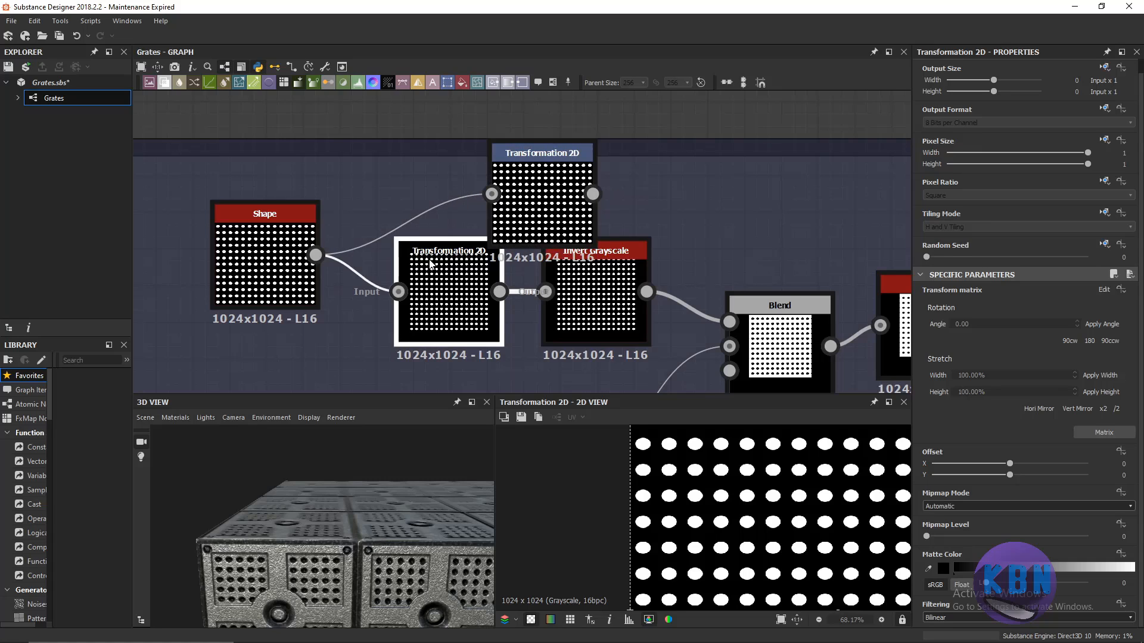
left_click(518, 186)
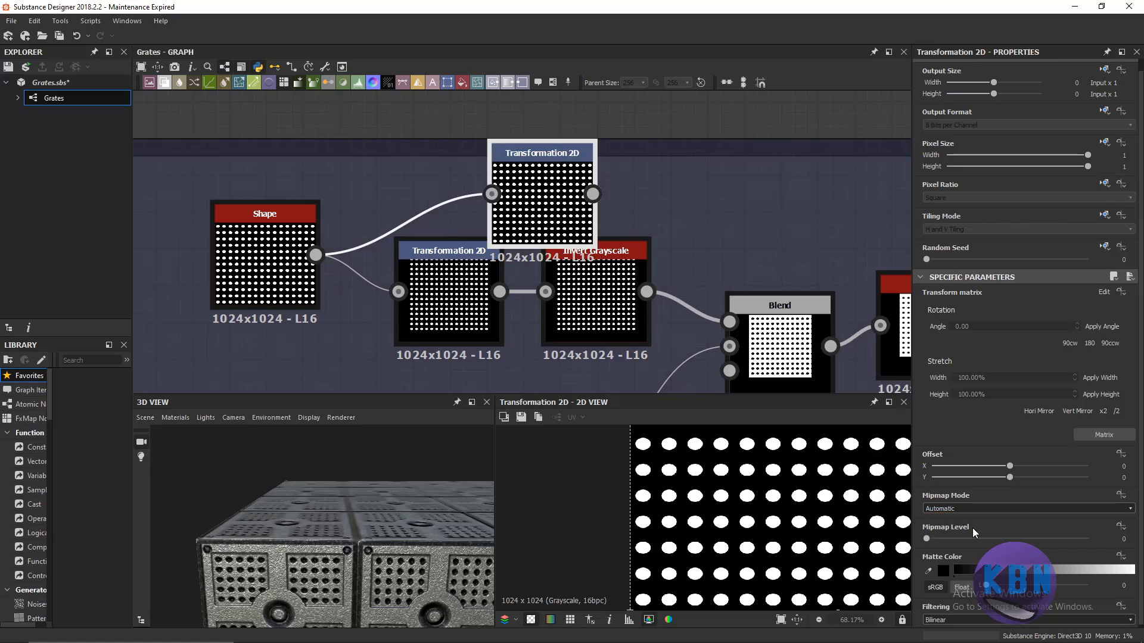
scroll(1060, 520, "down", 1)
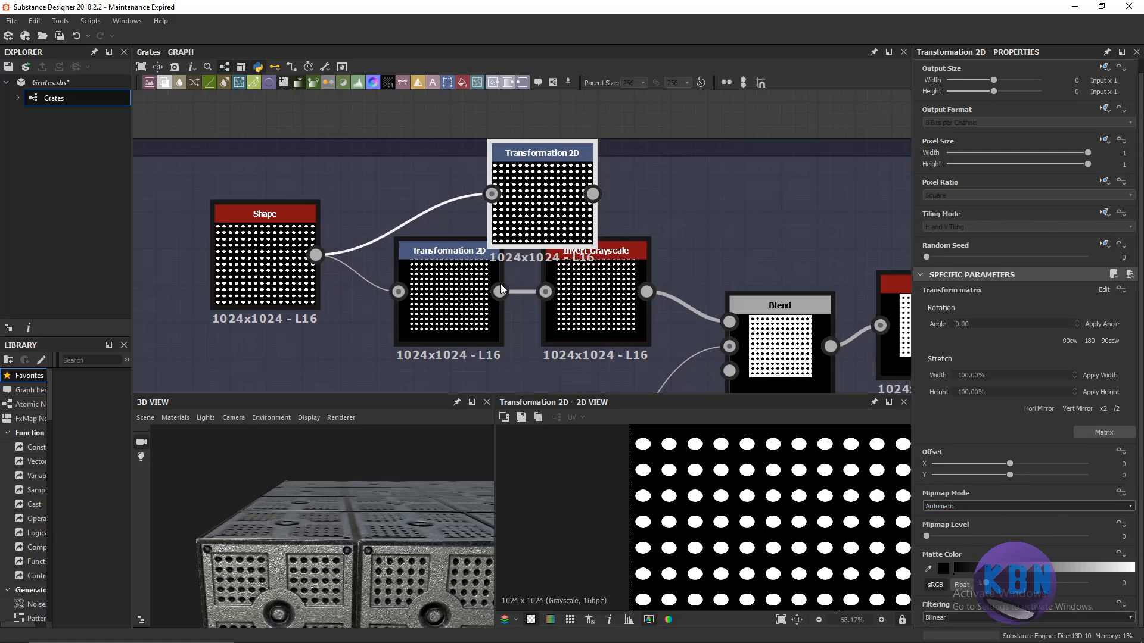
left_click(477, 274)
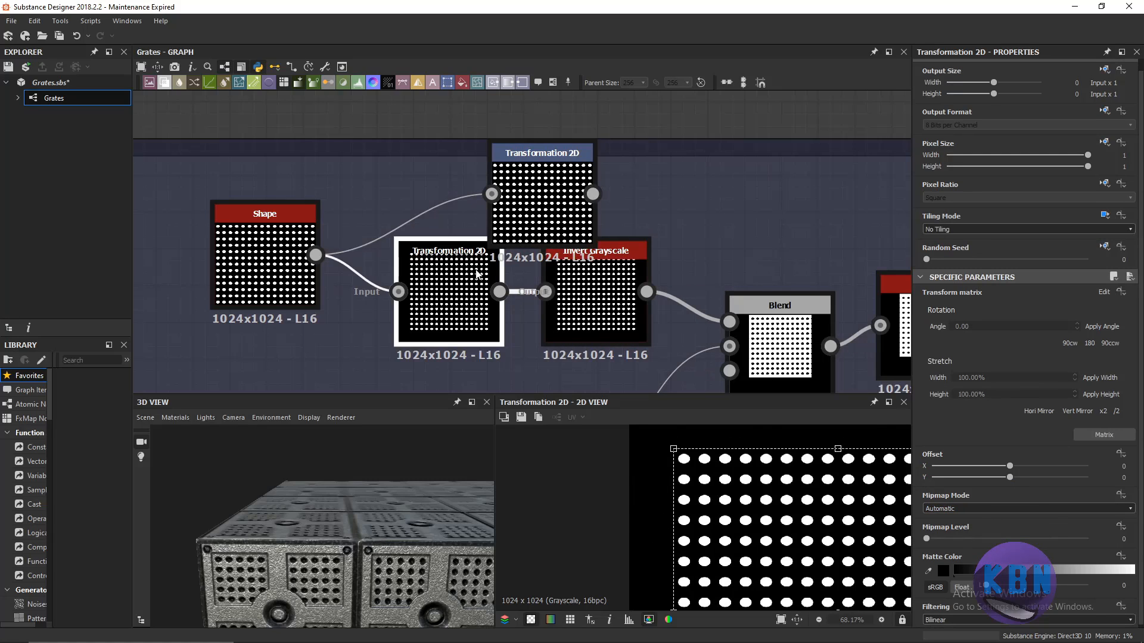
left_click(538, 197)
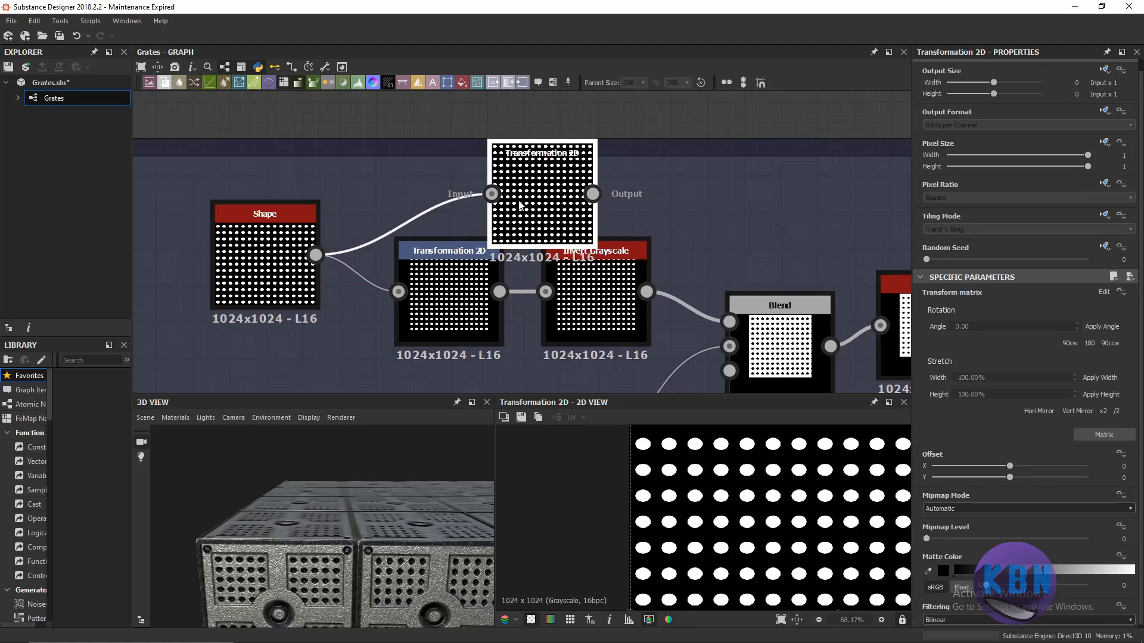
left_click(450, 279)
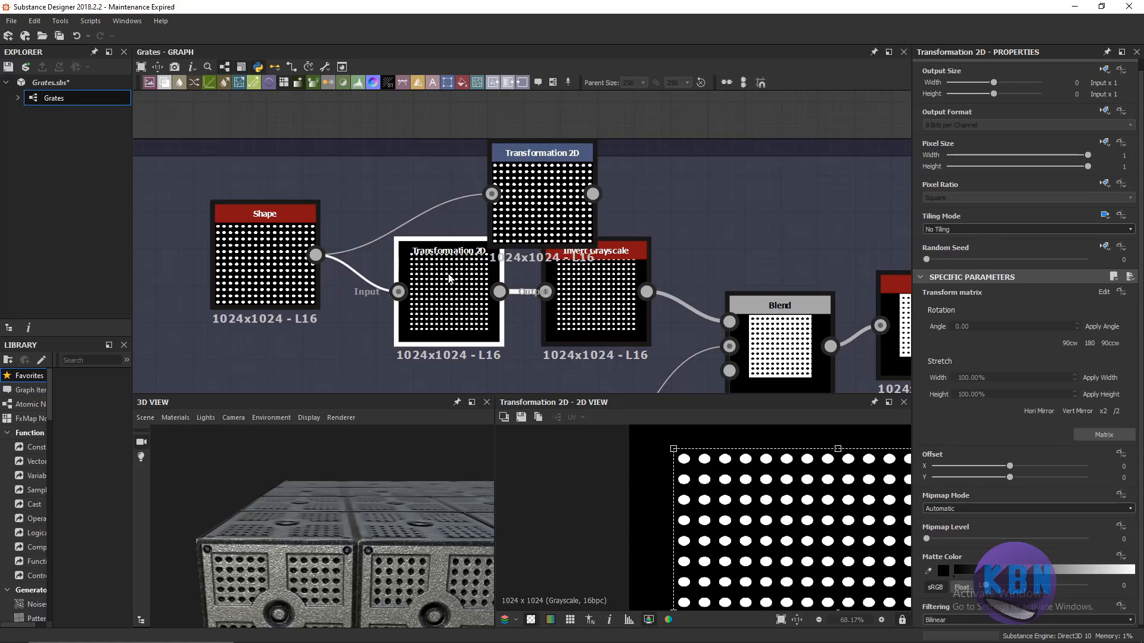
left_click(543, 203)
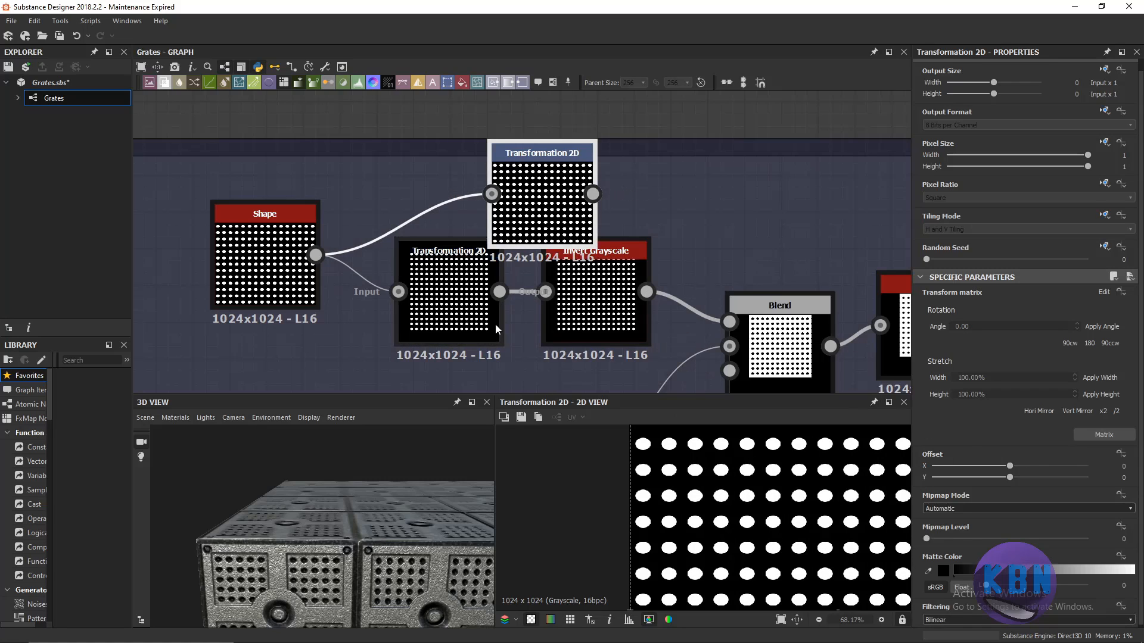
left_click(468, 292)
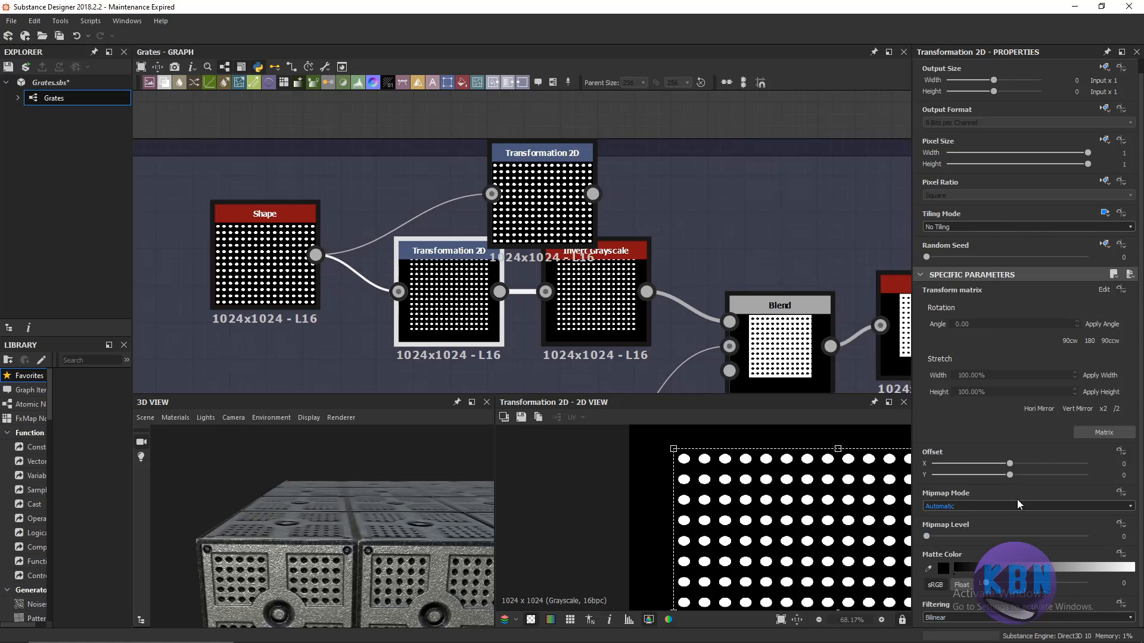
scroll(1011, 475, "up", 1)
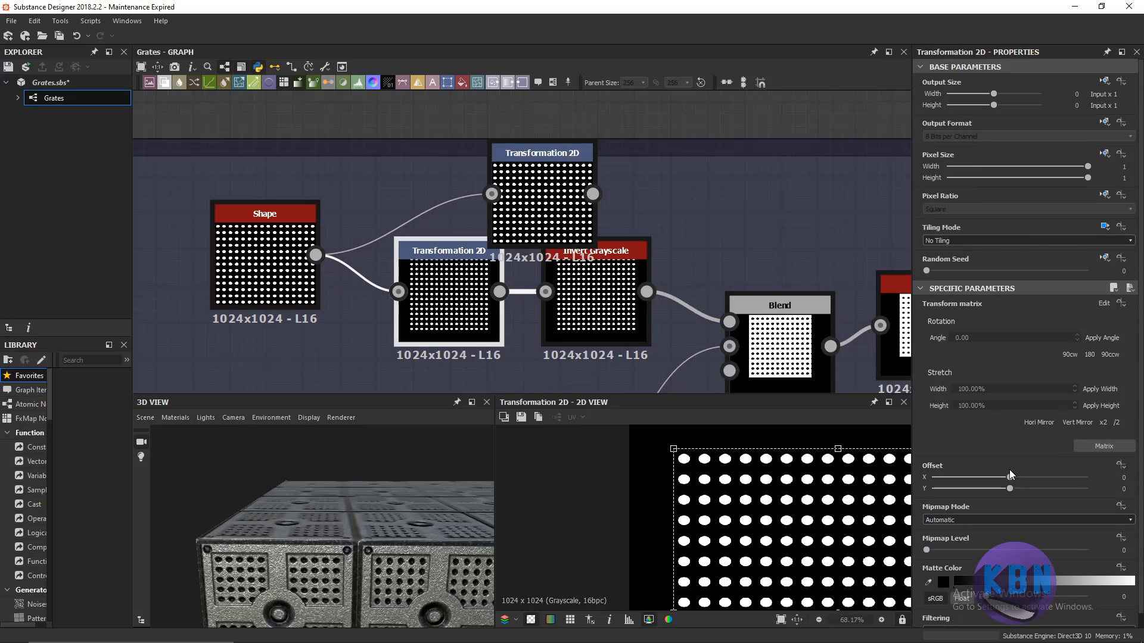
Try scaling down the new Transformation 2D node's dot grid in the 2D view with H and V Tiling, and undo each attempt.
left_click(523, 210)
scroll(672, 486, "down", 5)
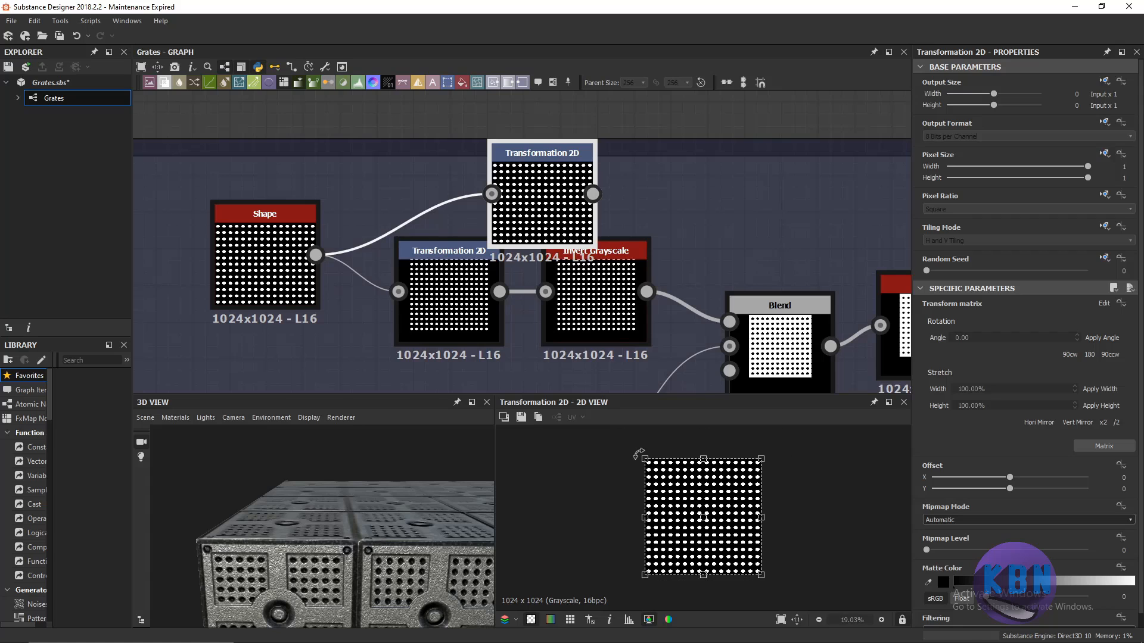
mouse_move(642, 459)
left_mouse_down()
mouse_move(682, 491)
mouse_move(655, 470)
left_mouse_up()
key("ctrl+z")
key("ctrl+z")
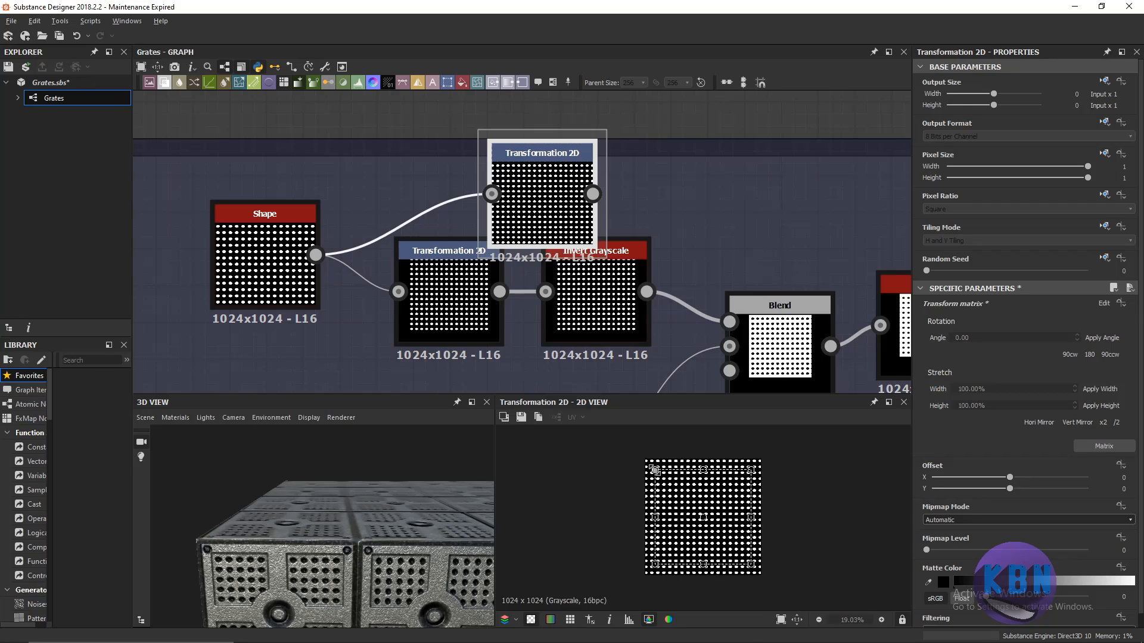
key("ctrl+z")
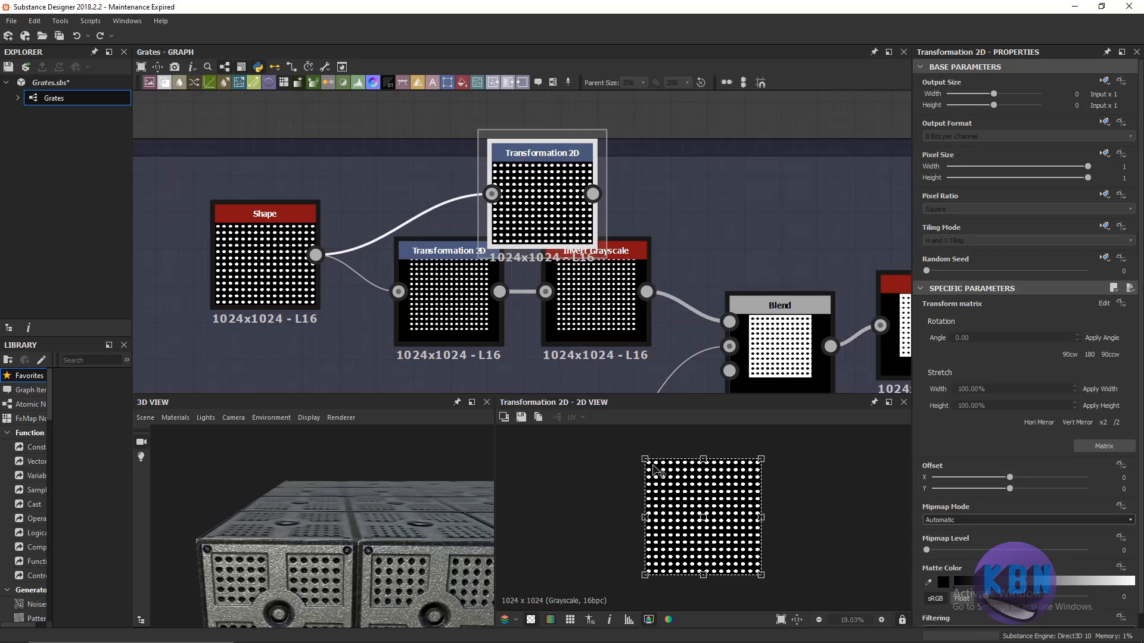
left_click_drag(640, 456, 672, 506)
key("ctrl+z")
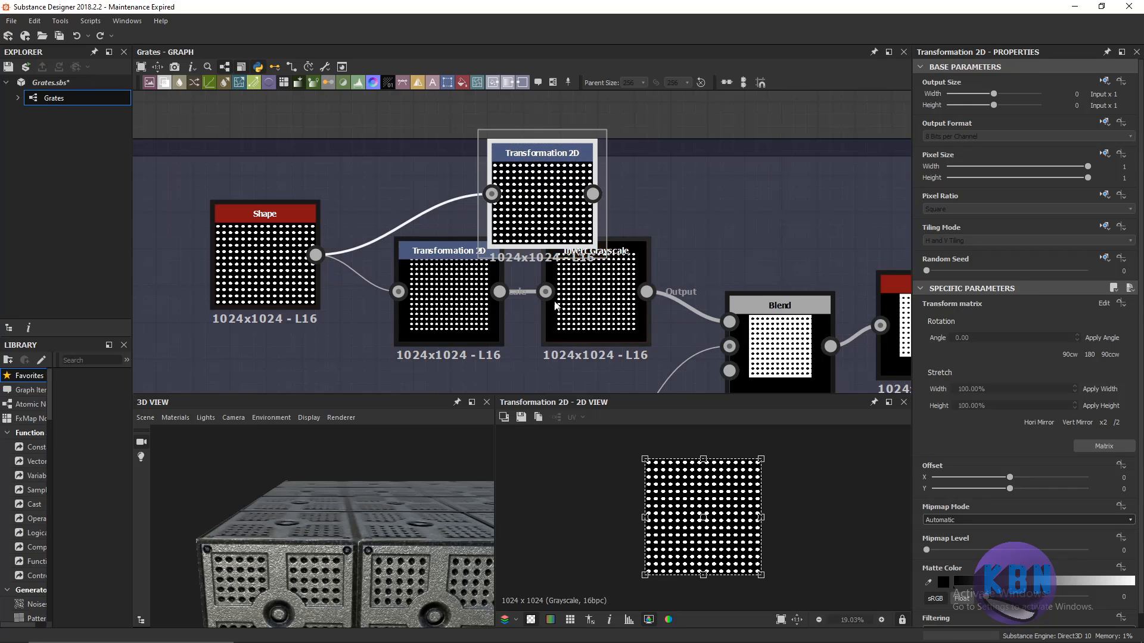
Set the new Transformation 2D node's Tiling Mode to Absolute with No Tiling, and scale its dot grid down toward the centre.
left_click(466, 287)
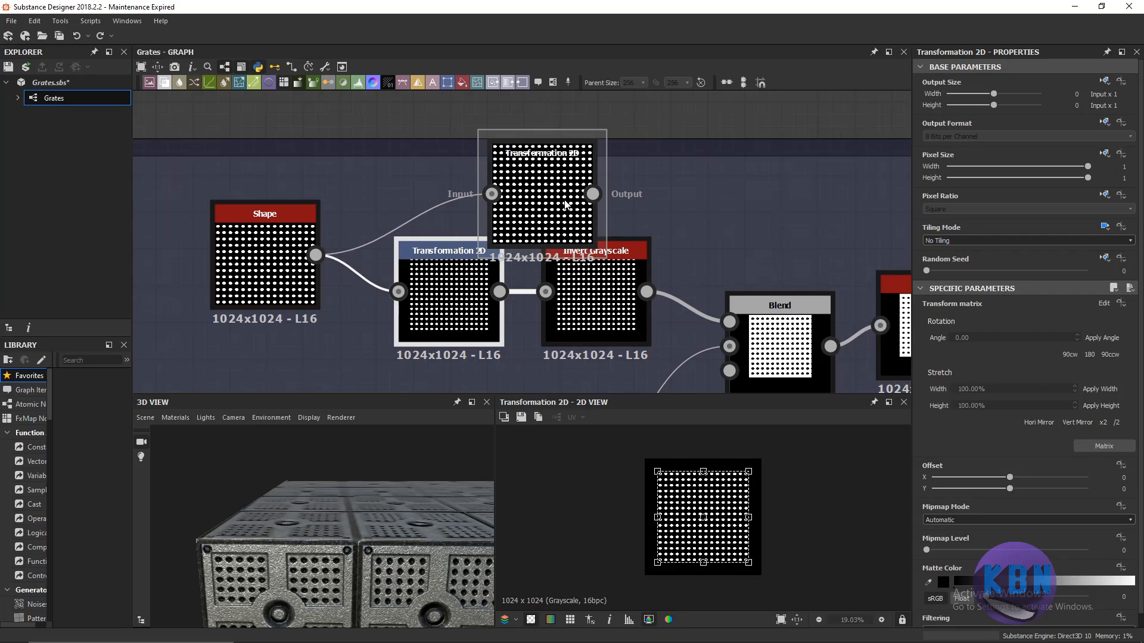
double_click(546, 181)
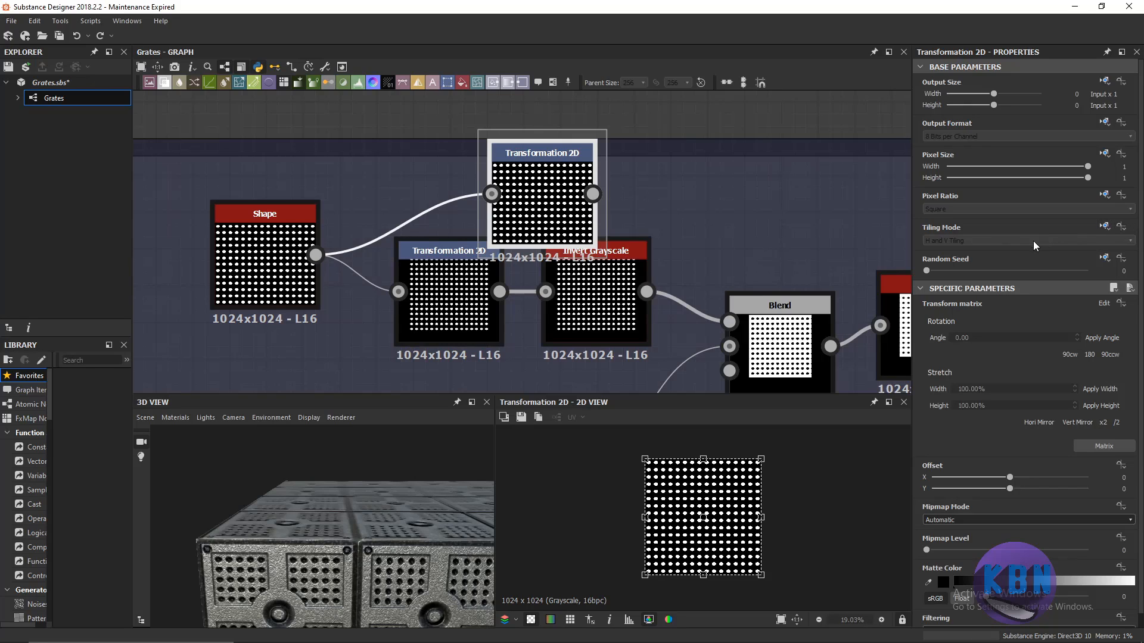
left_click(1104, 228)
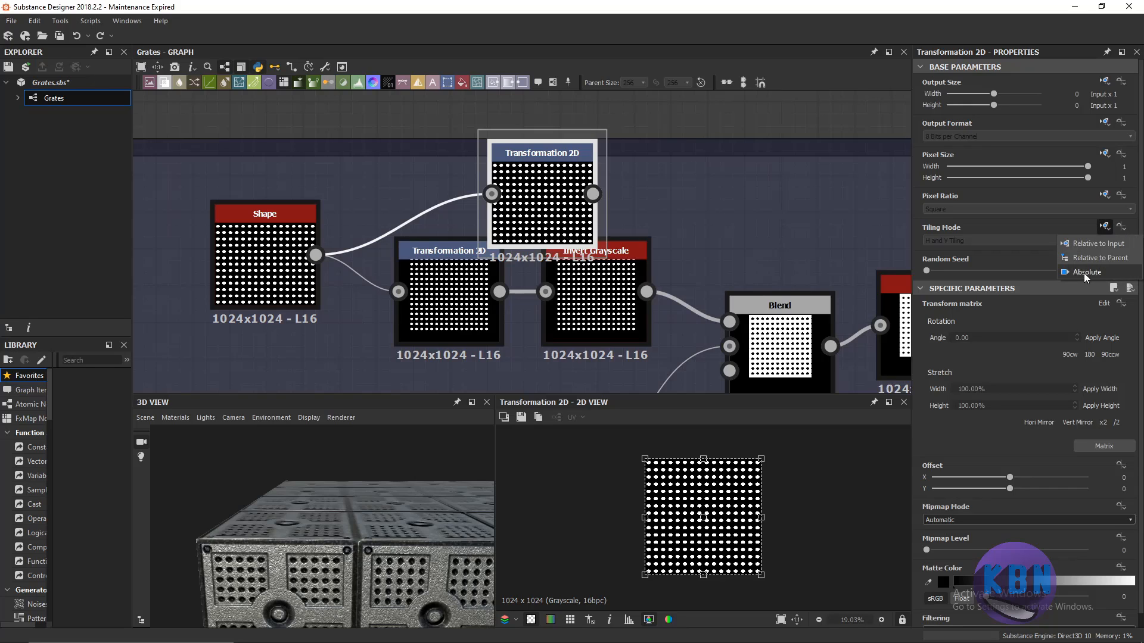
left_click(1084, 272)
left_click(1021, 240)
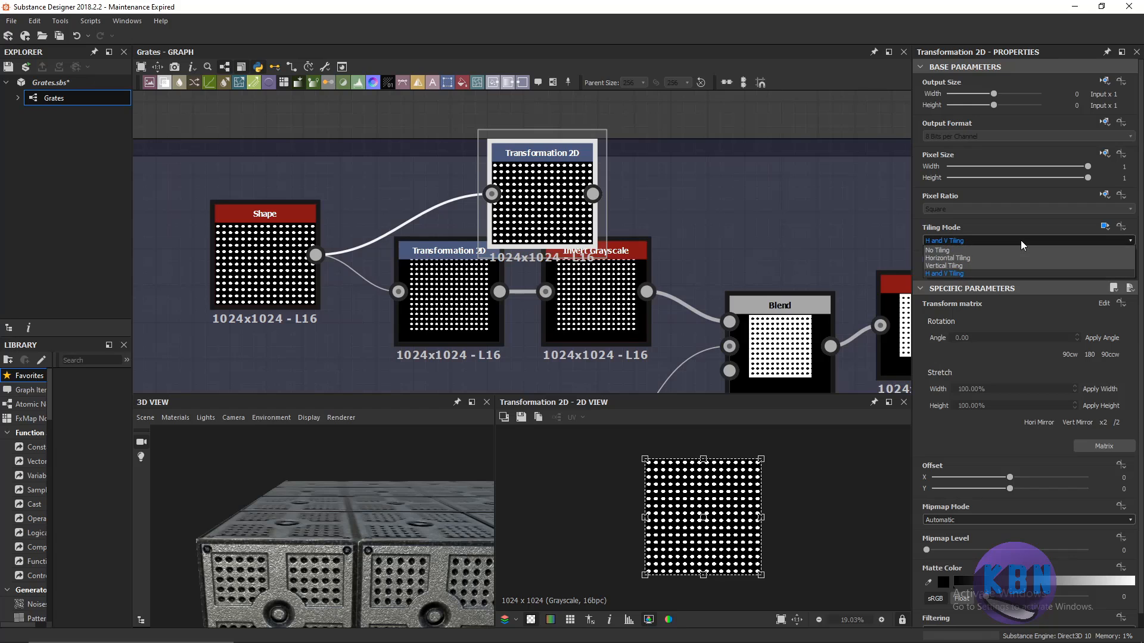
left_click(982, 251)
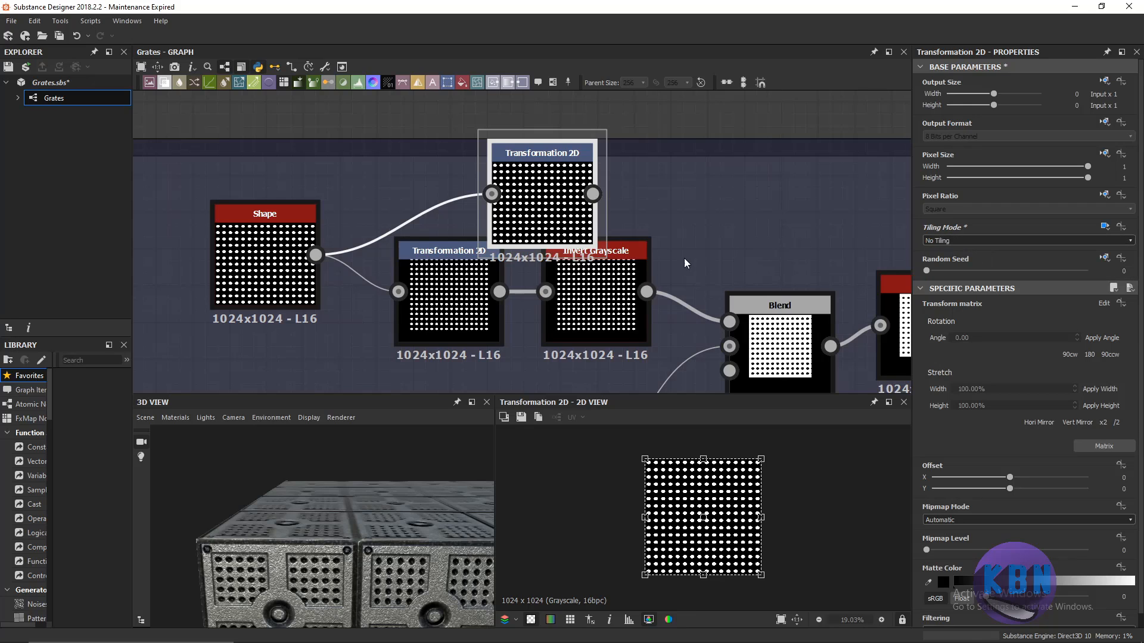
left_click_drag(645, 458, 667, 485)
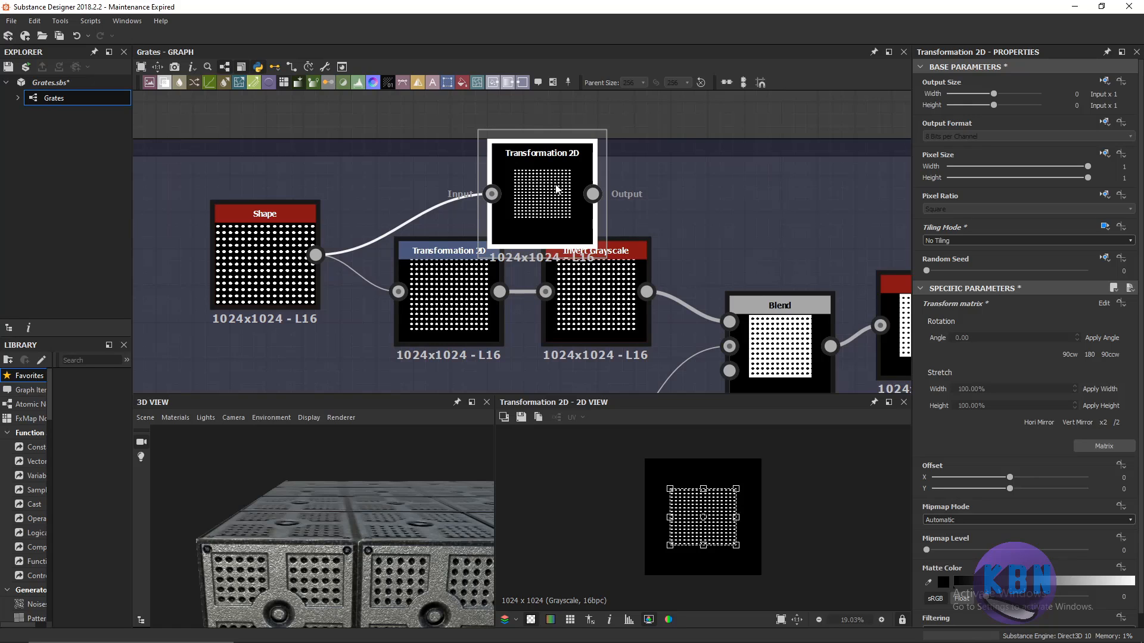
Delete the test Transformation 2D node and set the original Transformation 2D node's Tiling Mode to H and V Tiling.
key("Delete")
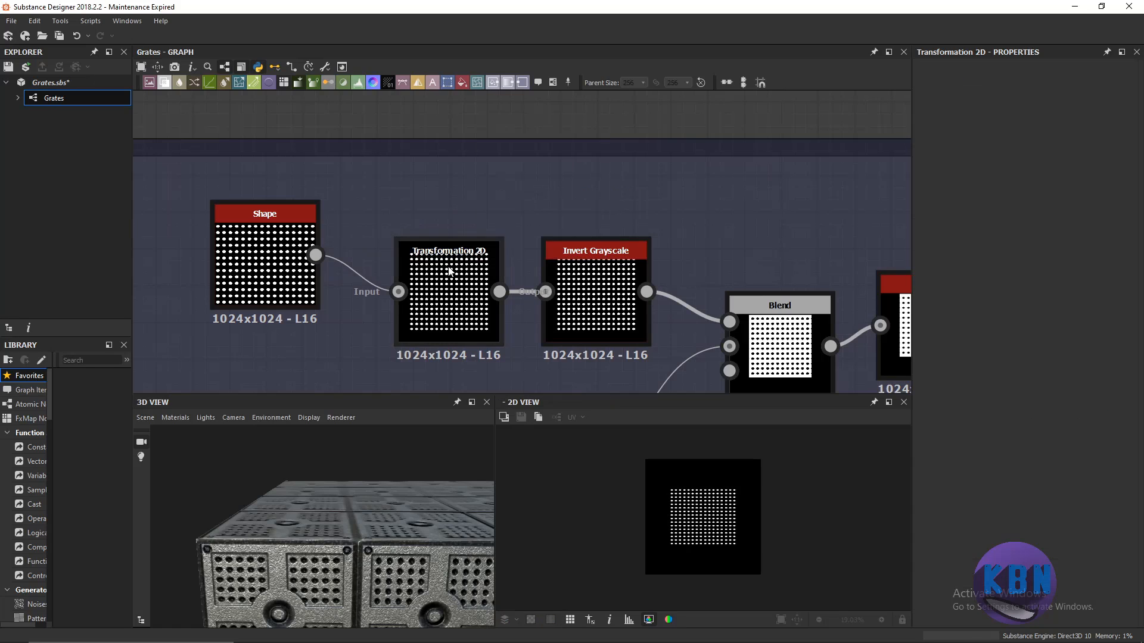
double_click(449, 269)
left_click(959, 237)
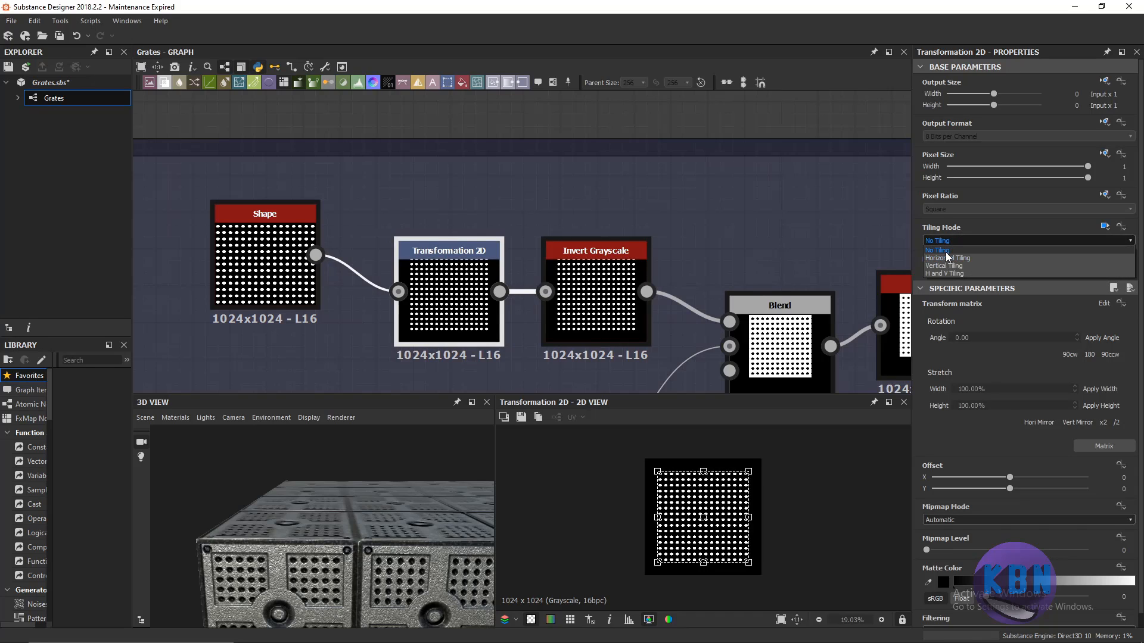
left_click(946, 252)
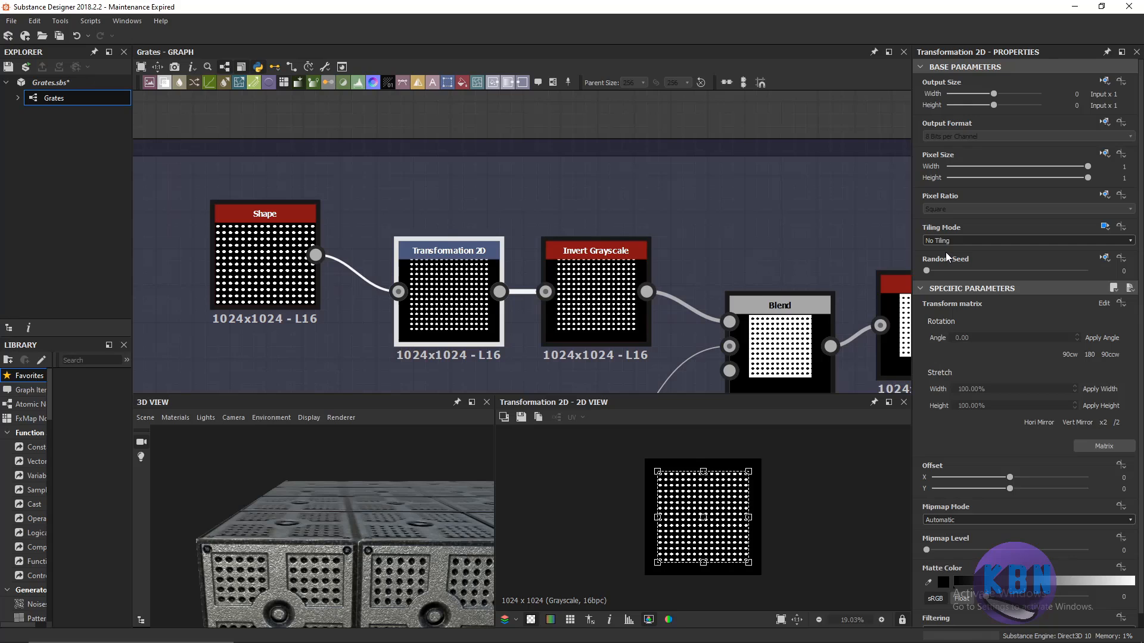
left_click(947, 240)
left_click(947, 274)
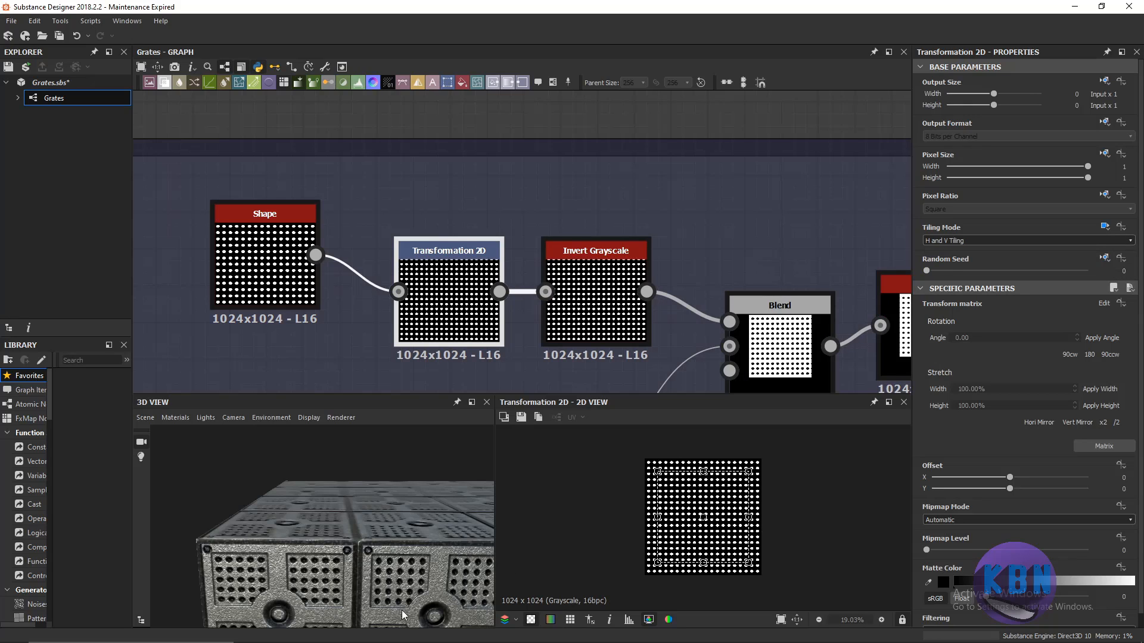
Try No Tiling on the Transformation 2D node with the cube's holes viewed up close in 3D, and restore H and V Tiling.
middle_click_drag(672, 346, 653, 268)
scroll(541, 544, "down", 1)
scroll(642, 265, "down", 3)
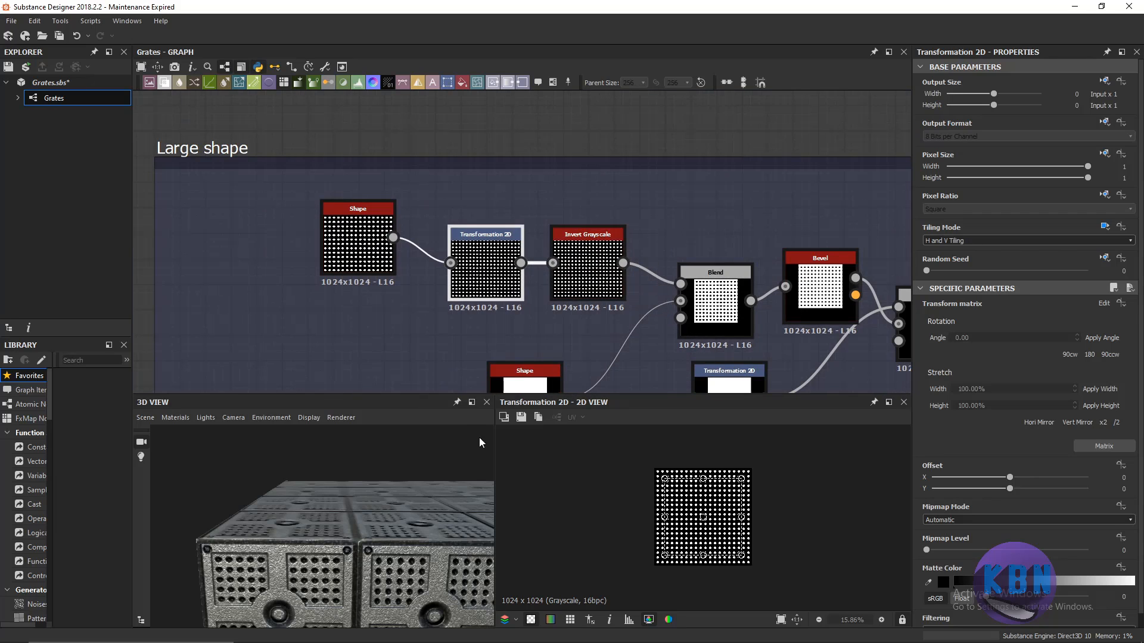
left_click_drag(429, 553, 402, 553)
scroll(400, 483, "up", 2)
scroll(403, 554, "up", 3)
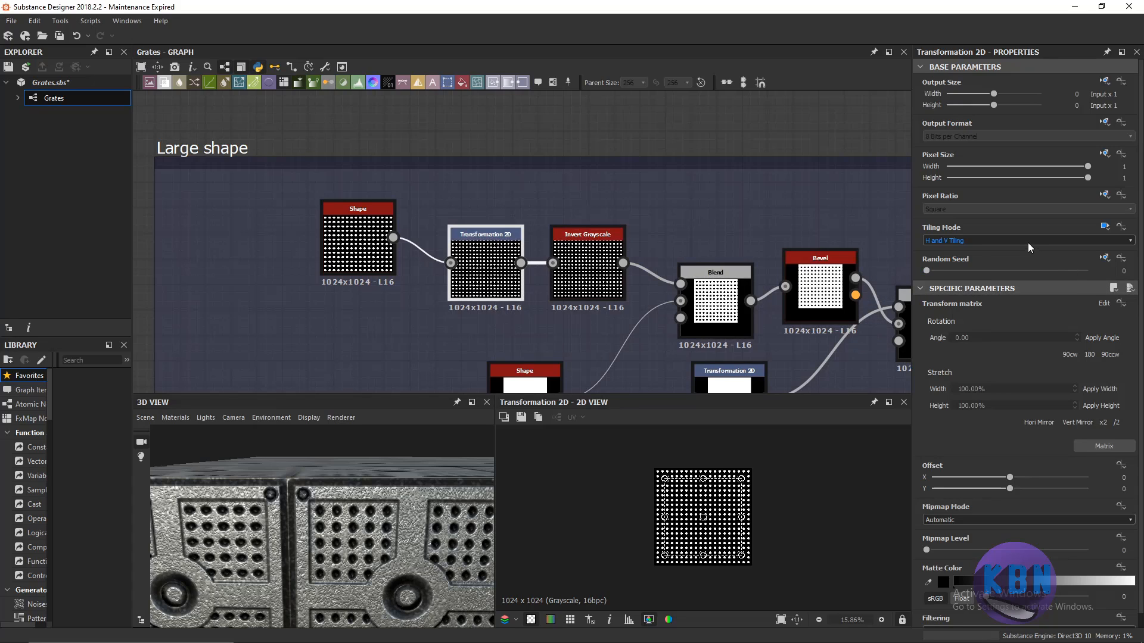
left_click(1005, 241)
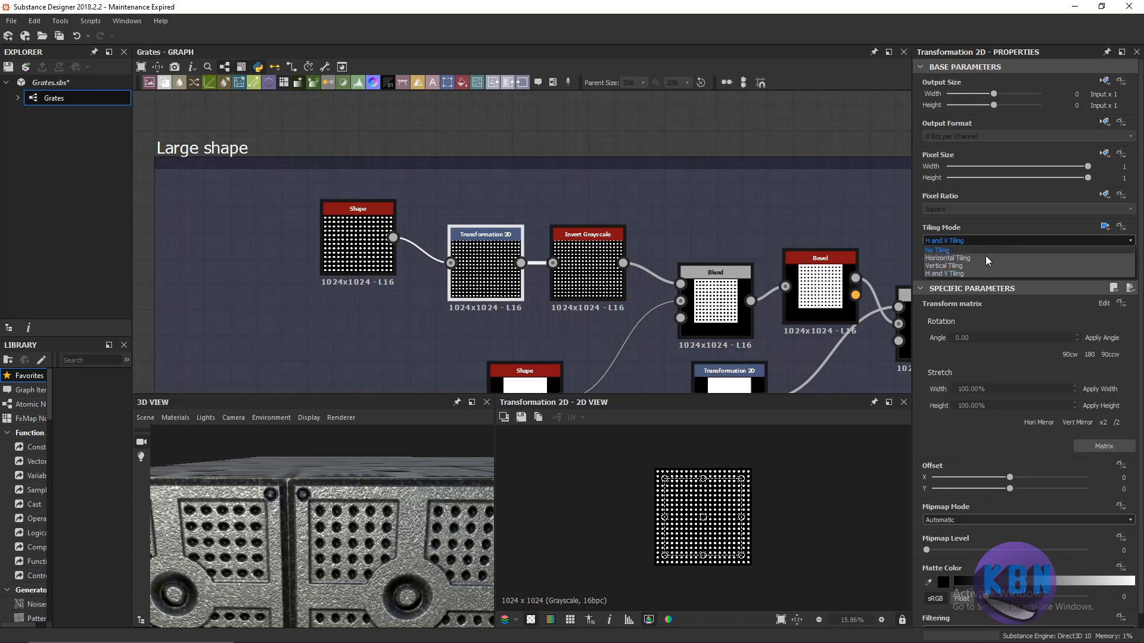
left_click(975, 251)
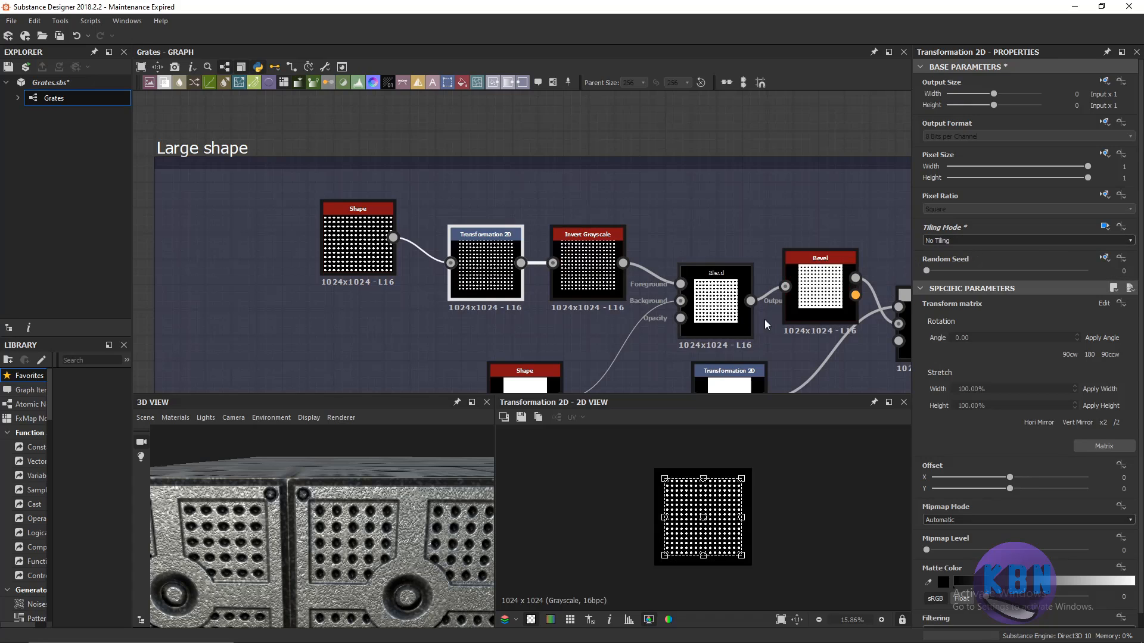
left_click(1017, 240)
left_click(977, 276)
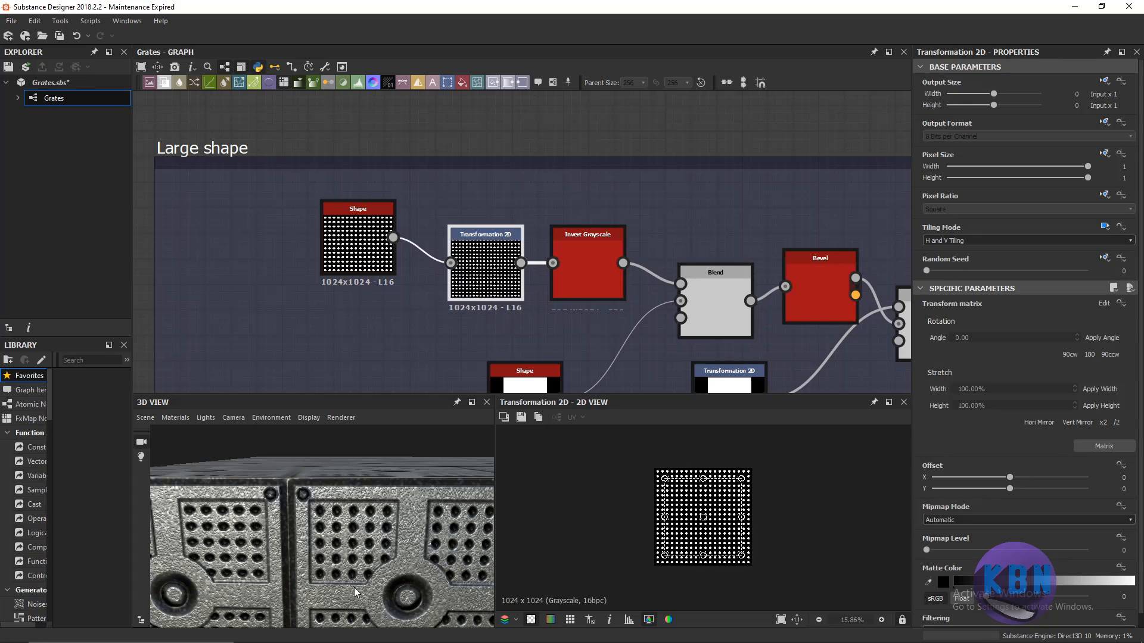
Set the Tiling Mode of the dot grid's Transformation 2D node in the Large shape frame to No Tiling.
scroll(658, 355, "down", 2)
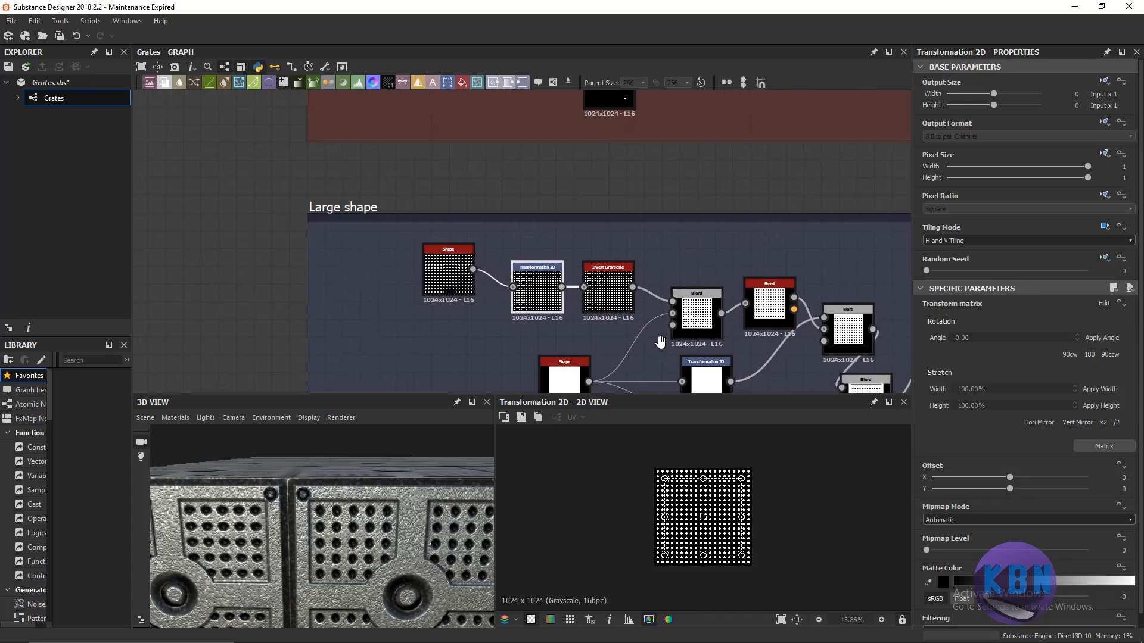
middle_click_drag(659, 343, 589, 206)
middle_click_drag(798, 297, 509, 348)
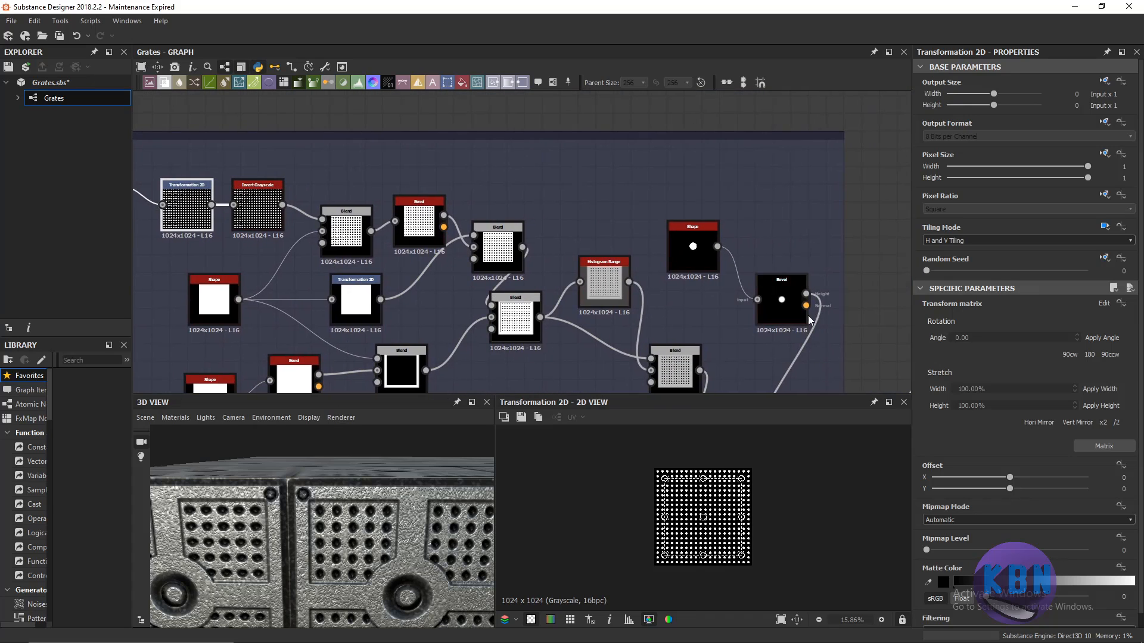
middle_click_drag(809, 320, 969, 356)
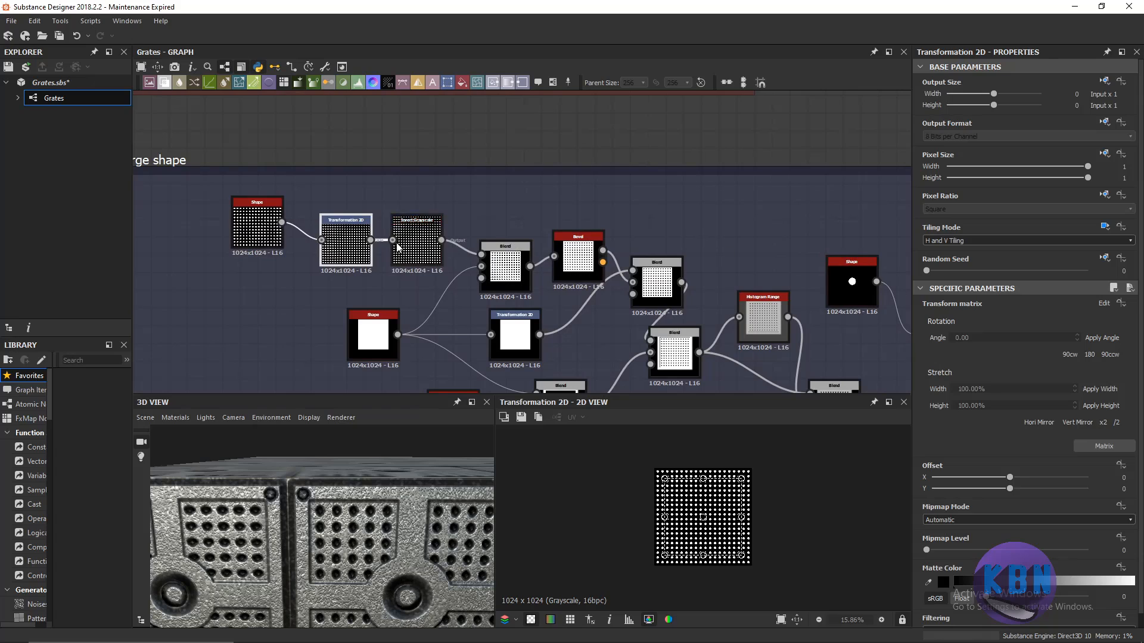
left_click(959, 240)
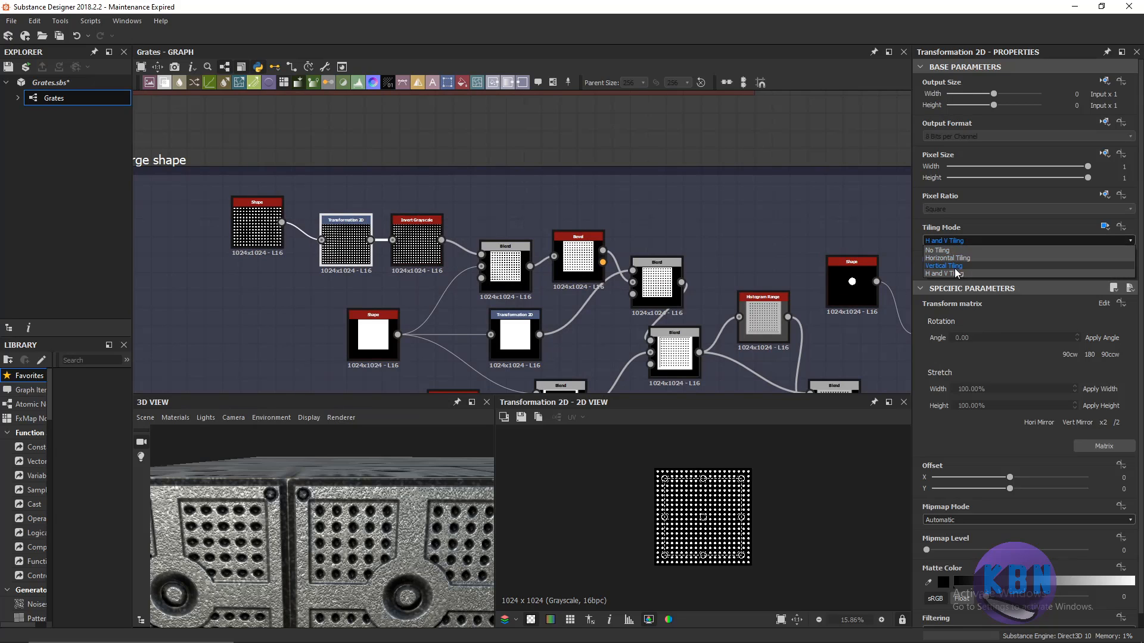
left_click(942, 250)
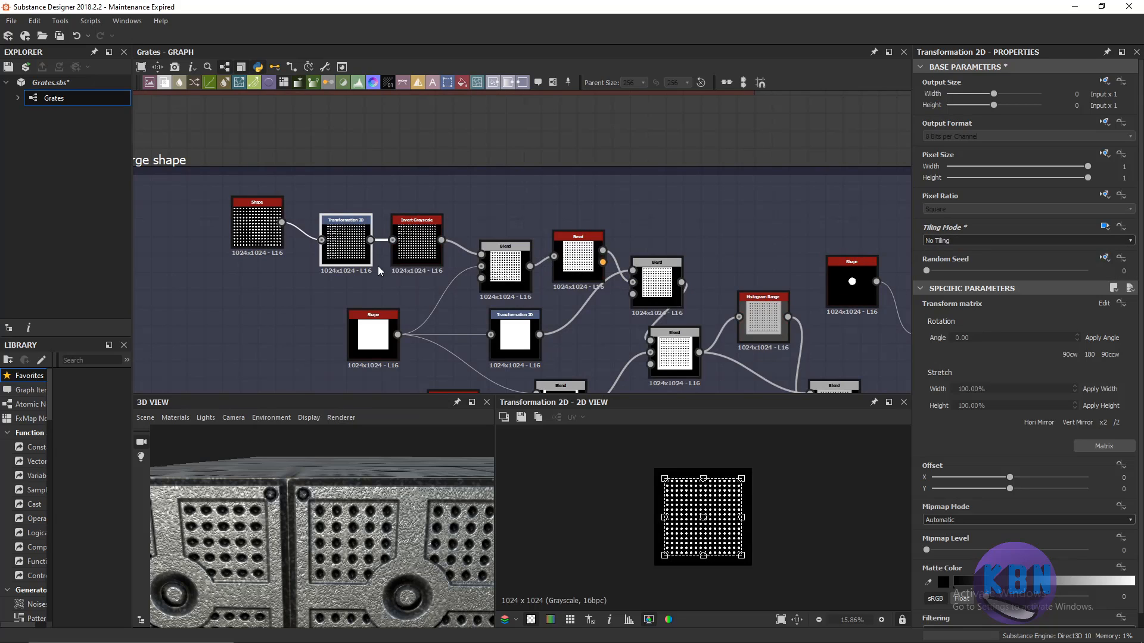
Examine the Invert Grayscale node and its dot pattern up close in the graph and the 2D view.
left_click(409, 255)
scroll(375, 256, "up", 5)
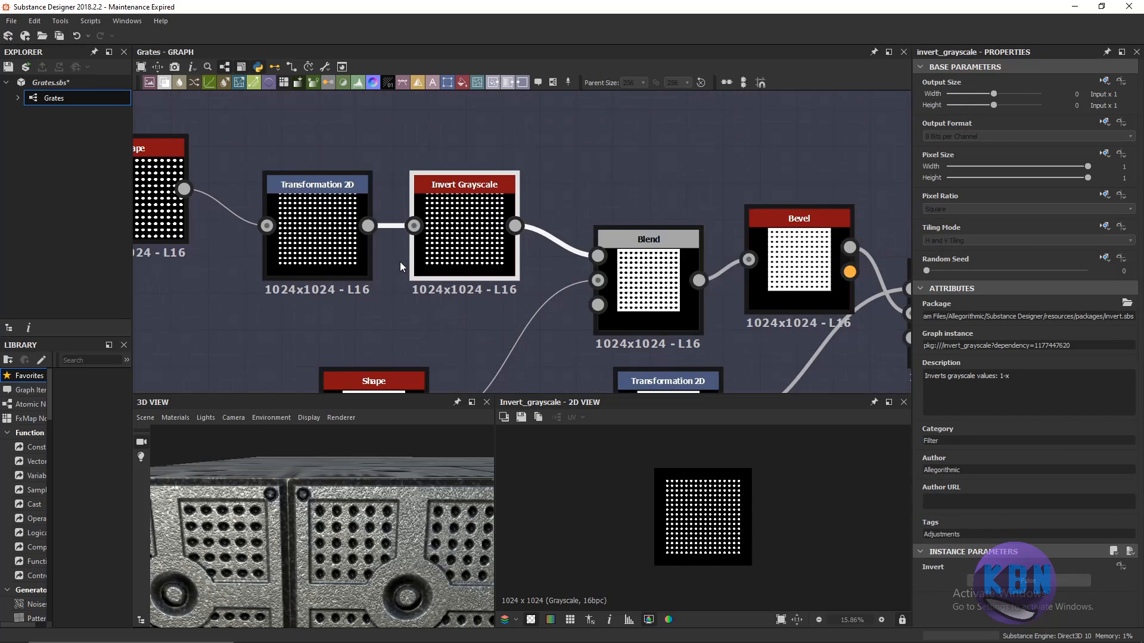
scroll(644, 499, "up", 6)
scroll(643, 499, "down", 4)
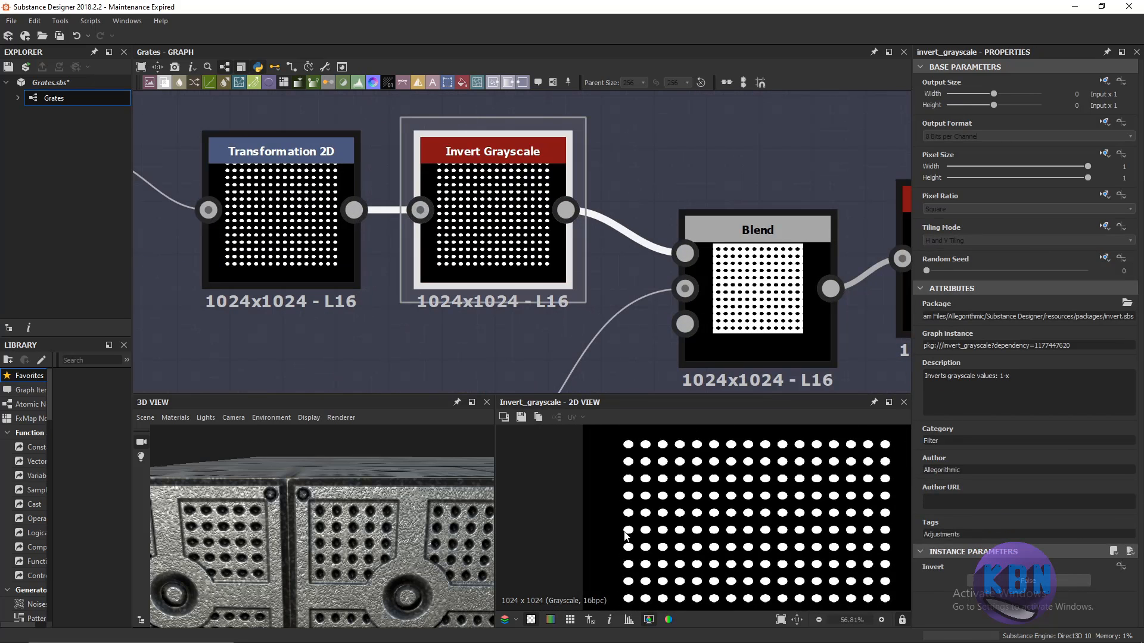
scroll(410, 293, "down", 4)
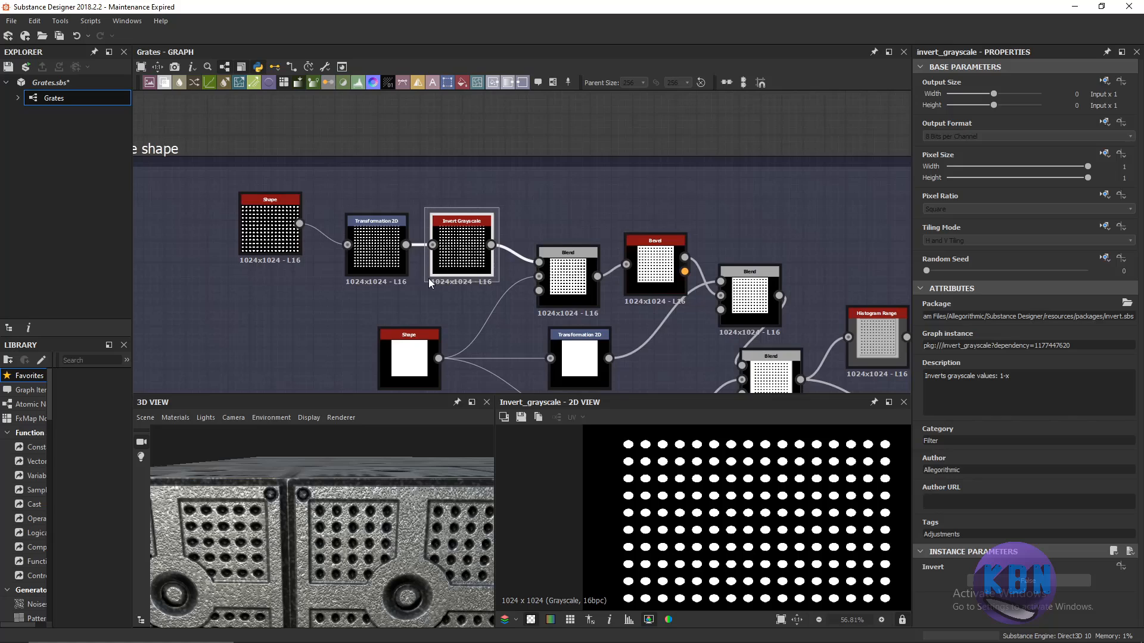
Compare the dot grid's Transformation 2D with the Invert Grayscale node, and set the latter's Invert parameter to True.
left_click(387, 241)
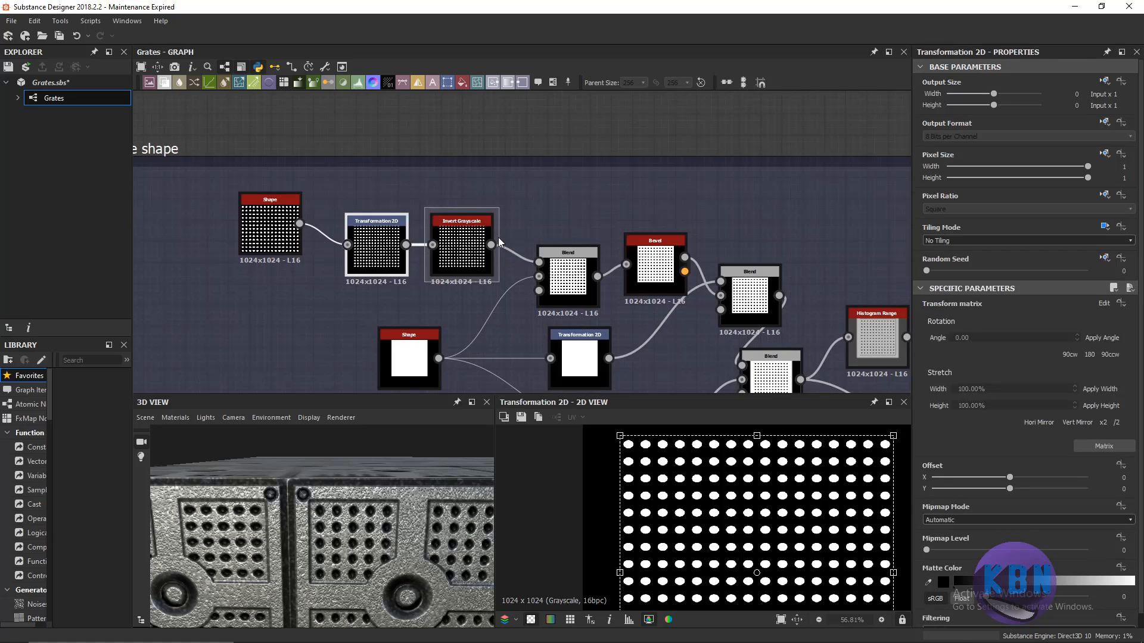
left_click(476, 235)
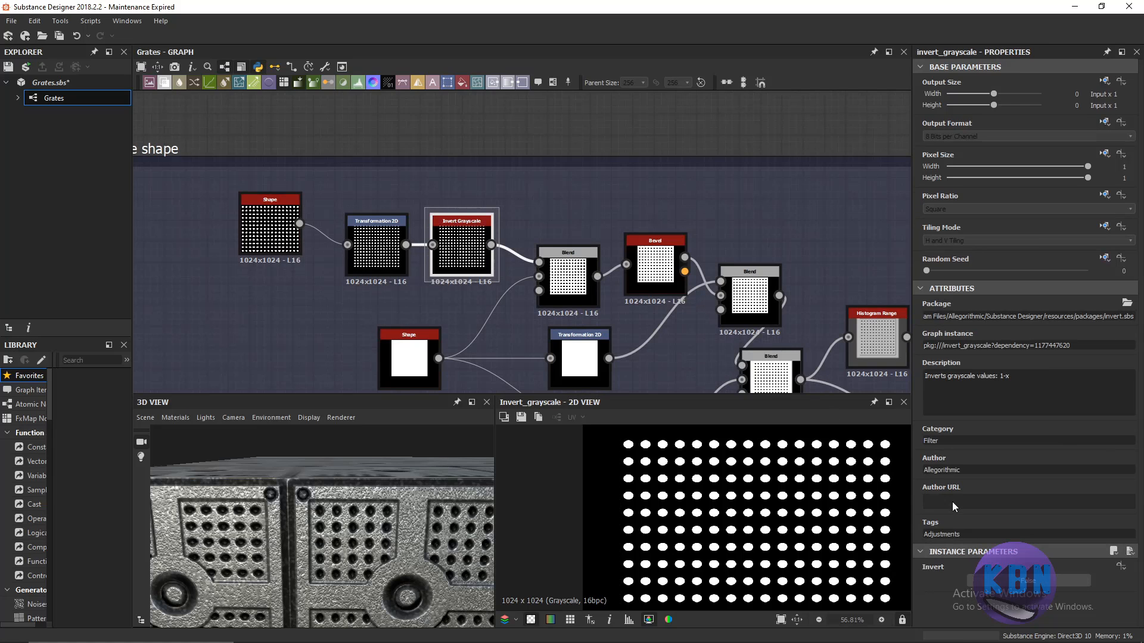
left_click(1018, 588)
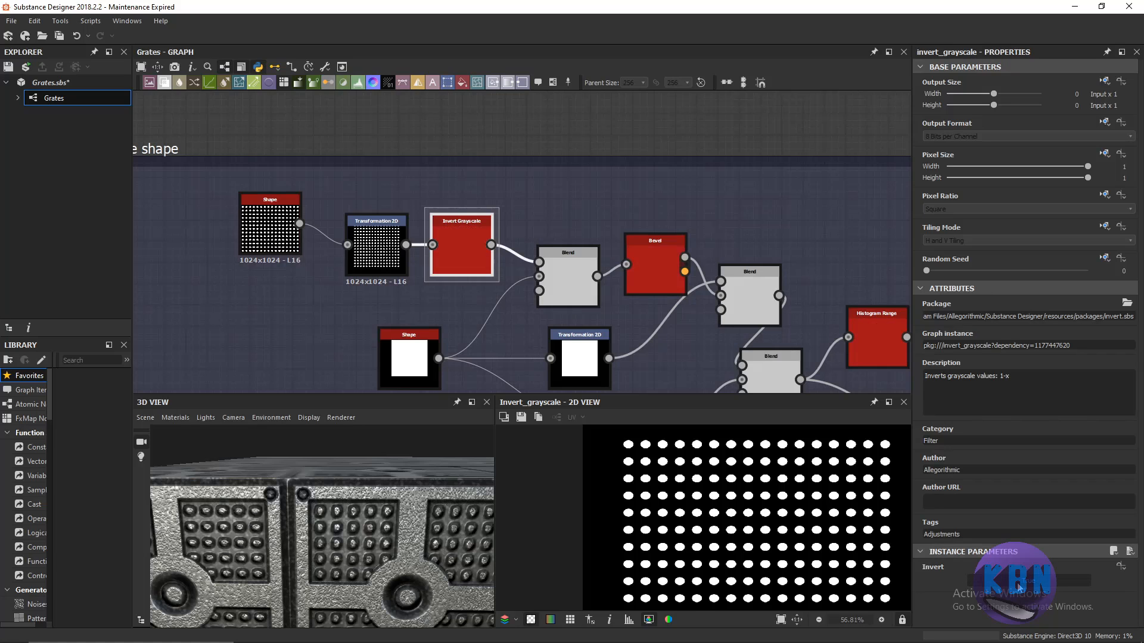
Examine the dots inside the cube's recessed panels in the 3D view, both up close and from farther away.
scroll(386, 520, "down", 5)
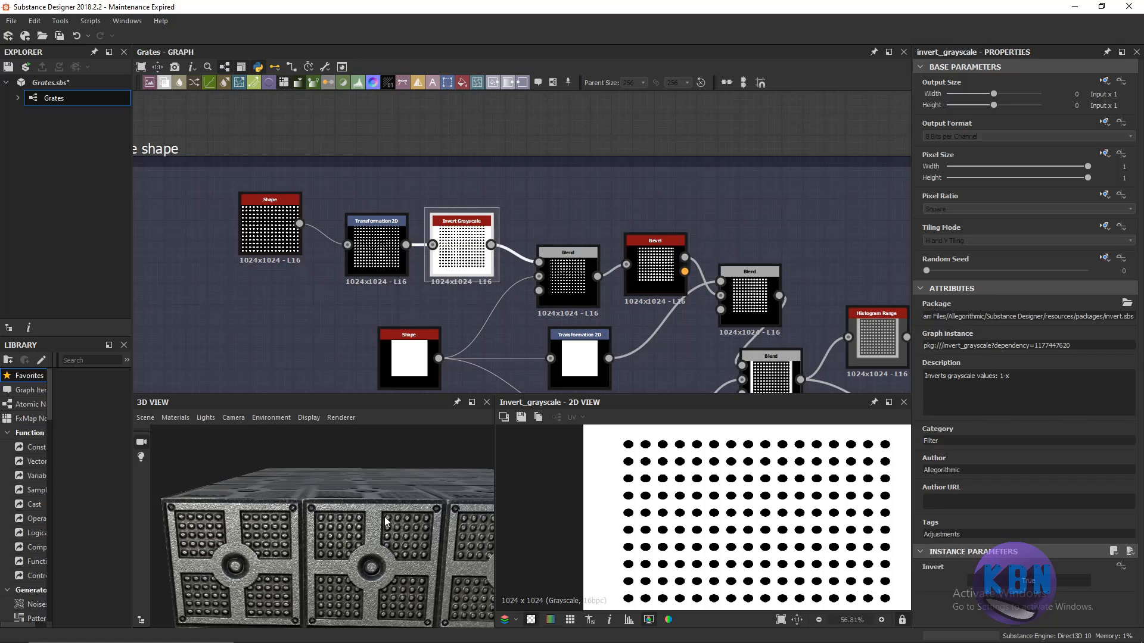
scroll(330, 540, "up", 8)
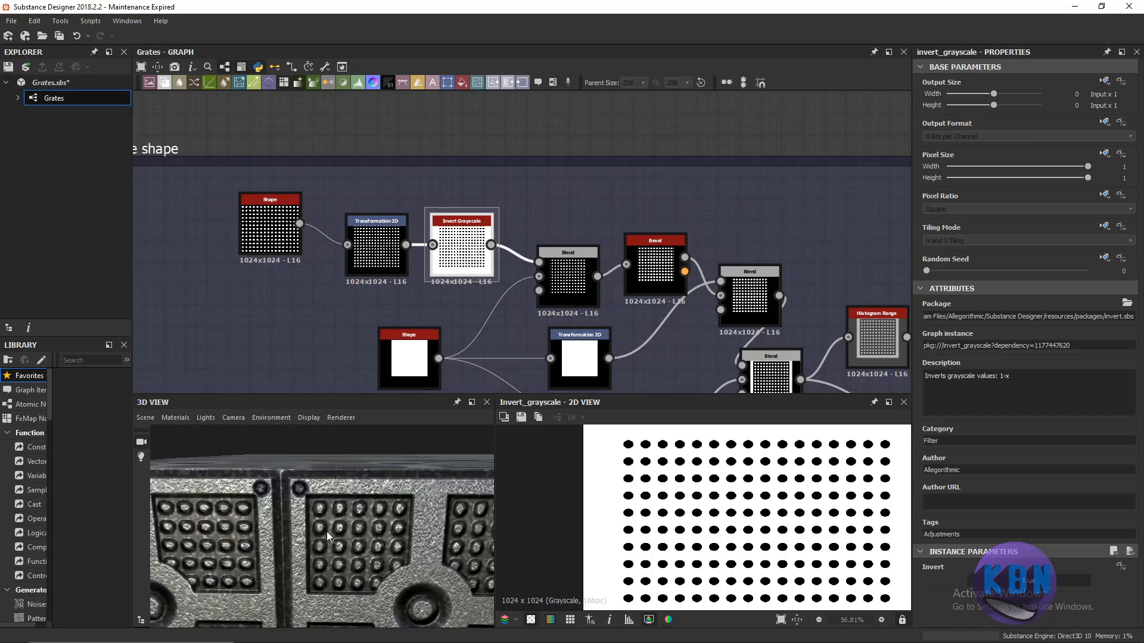
scroll(326, 532, "down", 5)
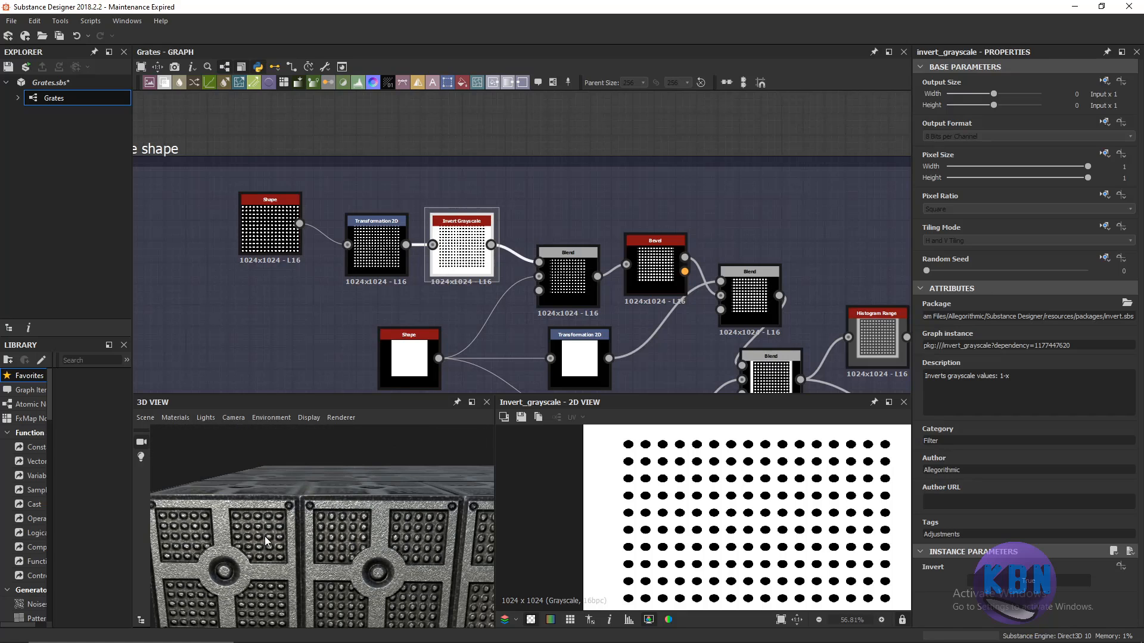
scroll(327, 503, "up", 8)
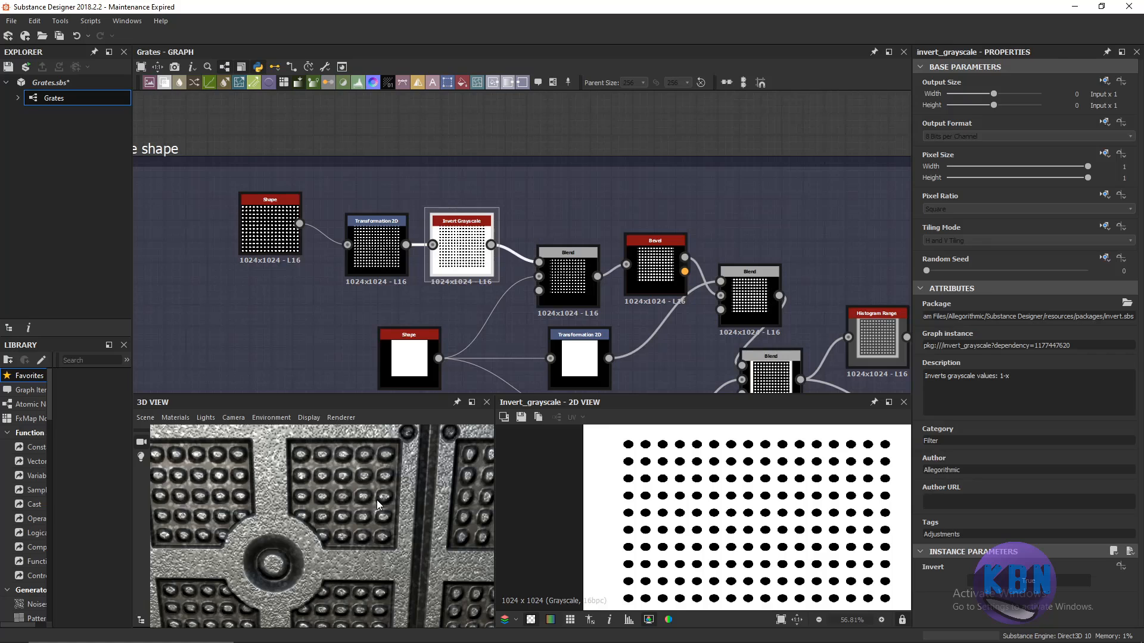
scroll(377, 499, "down", 3)
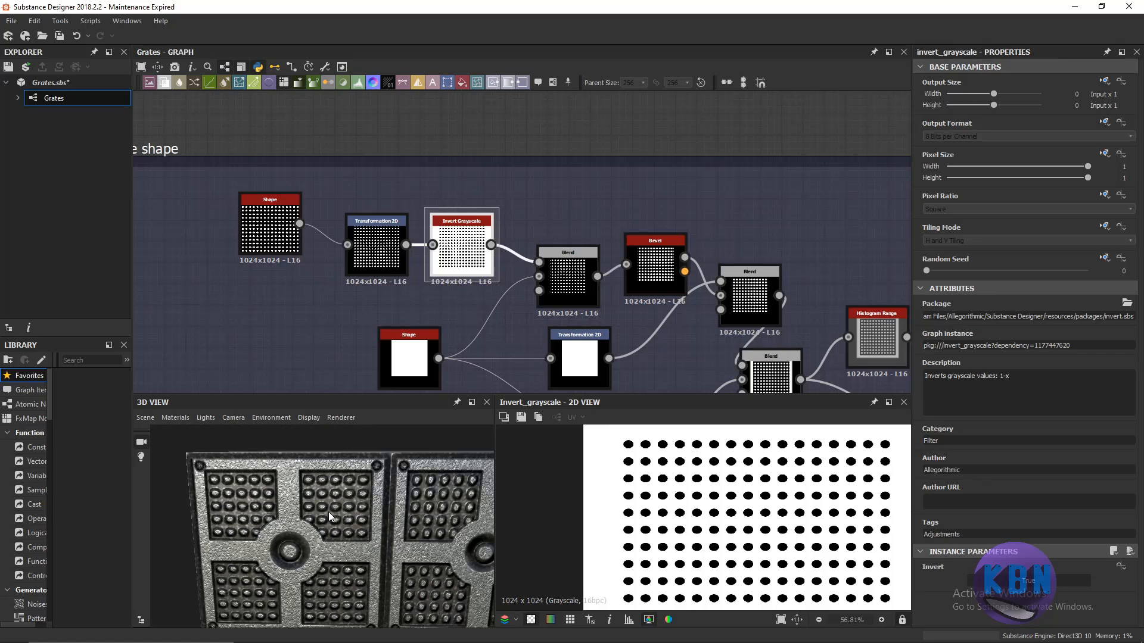
scroll(363, 495, "up", 2)
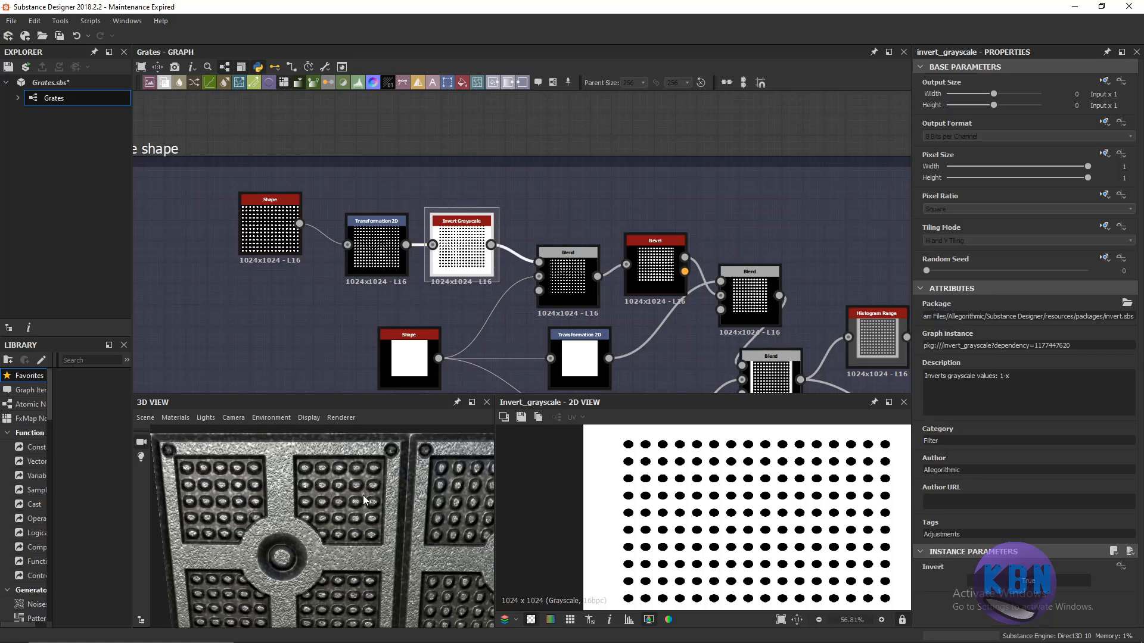
scroll(350, 490, "down", 2)
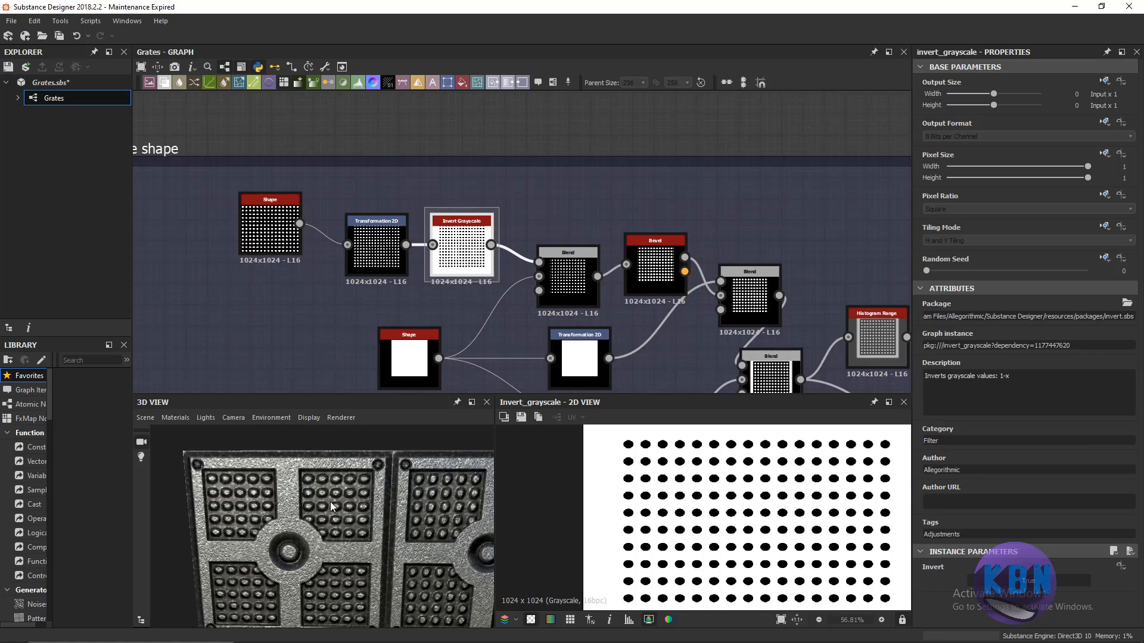
Toggle the Invert Grayscale node's Invert parameter off and back on, and inspect the cube's panel dots in 3D.
left_click(1006, 580)
left_click(1006, 581)
scroll(341, 550, "down", 2)
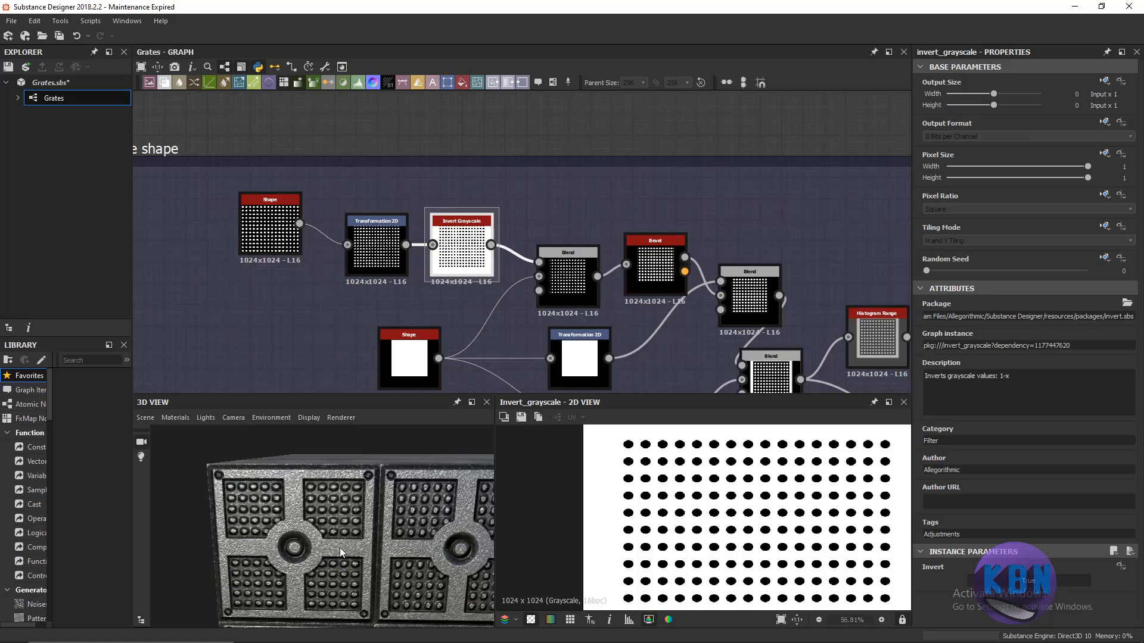
scroll(322, 518, "down", 2)
middle_click_drag(340, 549, 325, 495)
scroll(326, 498, "up", 4)
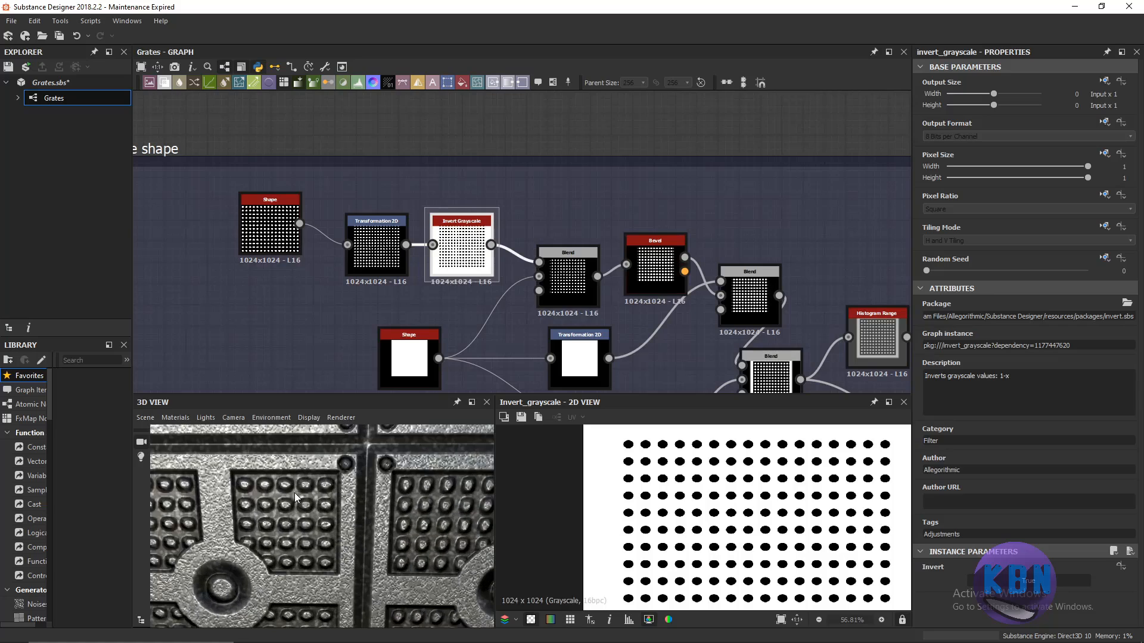
scroll(473, 305, "down", 4)
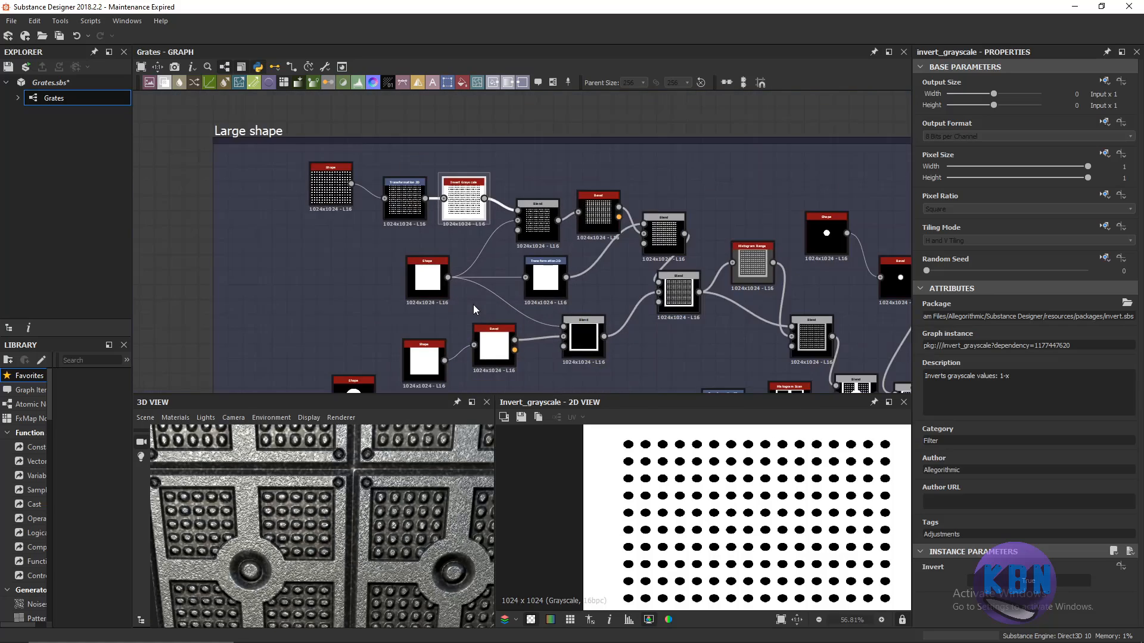
Try turning the four-square Shape node's Angle to 78 degrees, view the frame on the cube, and undo the rotation.
left_click_drag(309, 353, 303, 353)
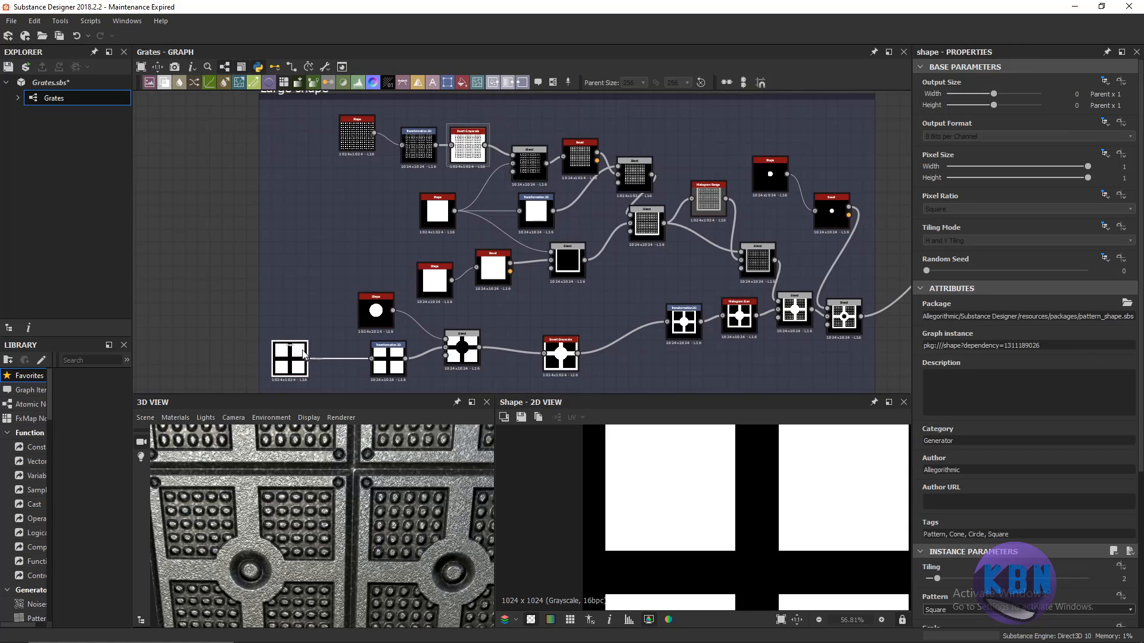
scroll(988, 533, "down", 3)
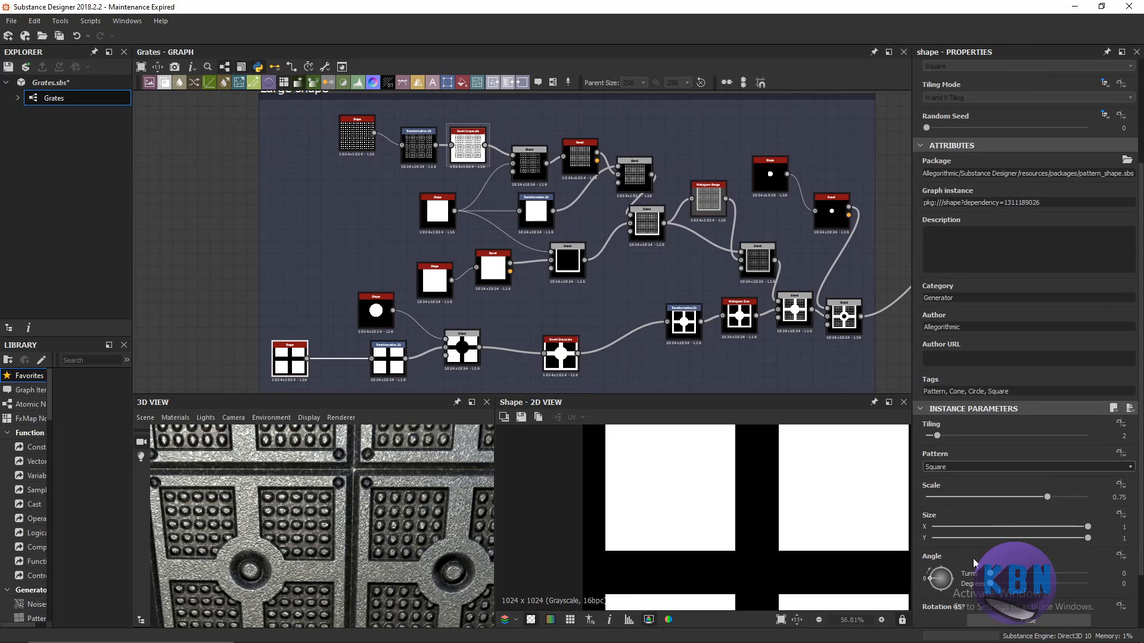
scroll(998, 538, "down", 2)
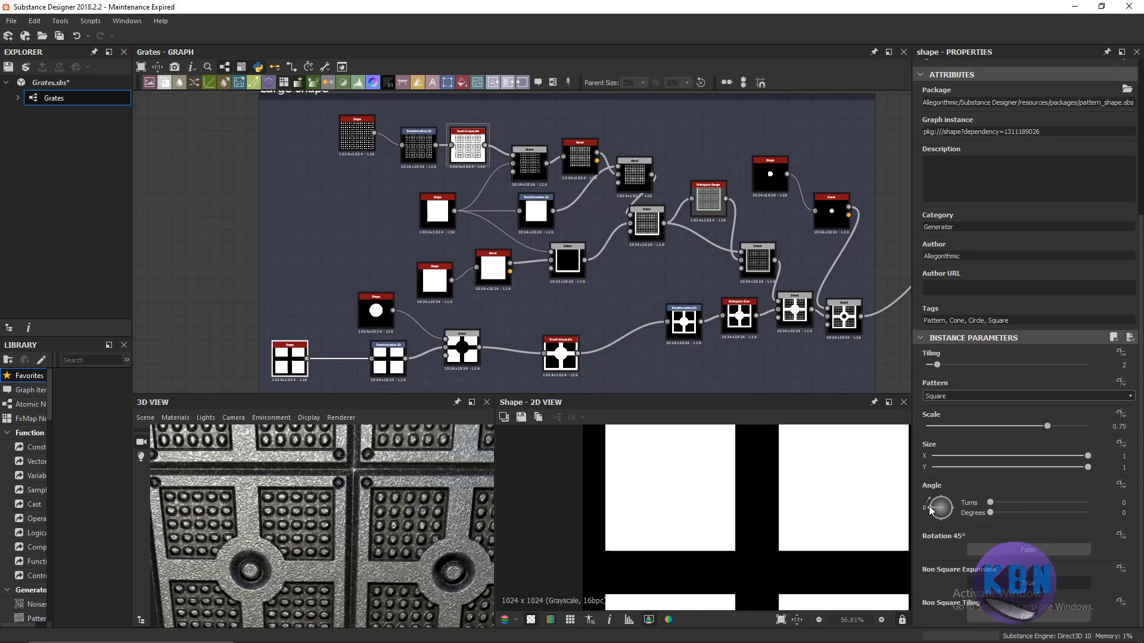
left_click_drag(931, 511, 935, 485)
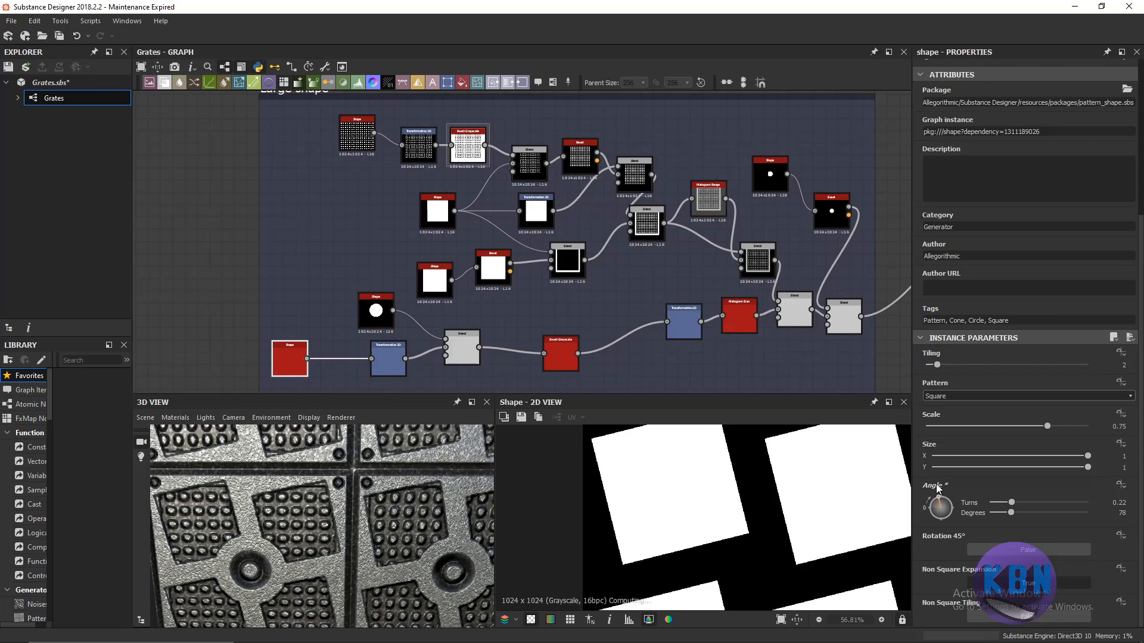
scroll(401, 513, "down", 5)
scroll(400, 517, "down", 5)
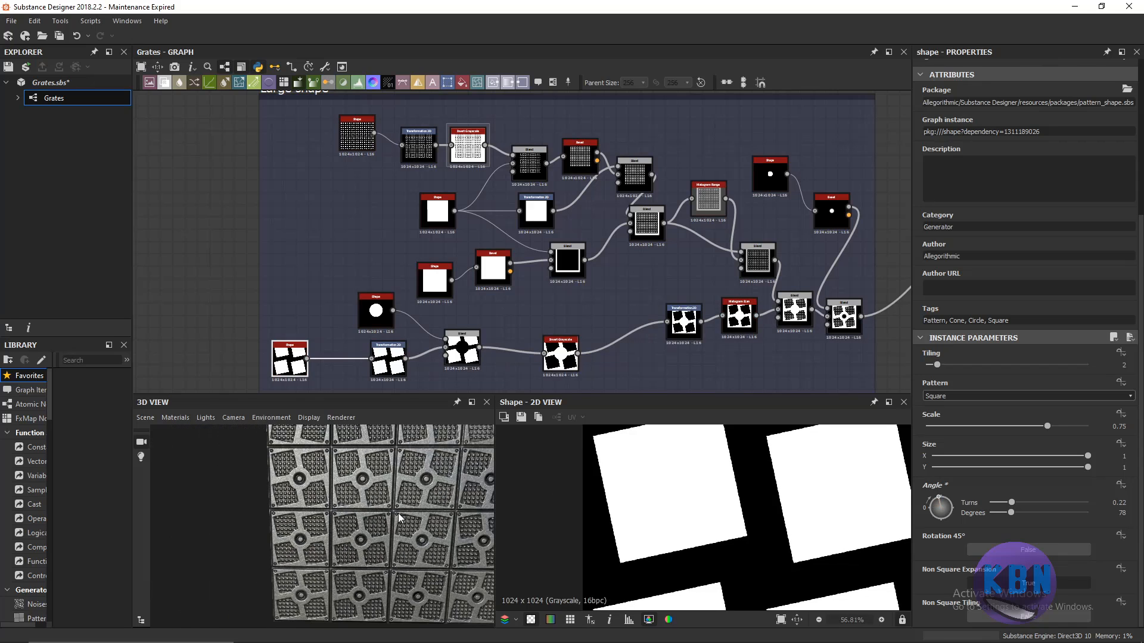
scroll(405, 453, "up", 1)
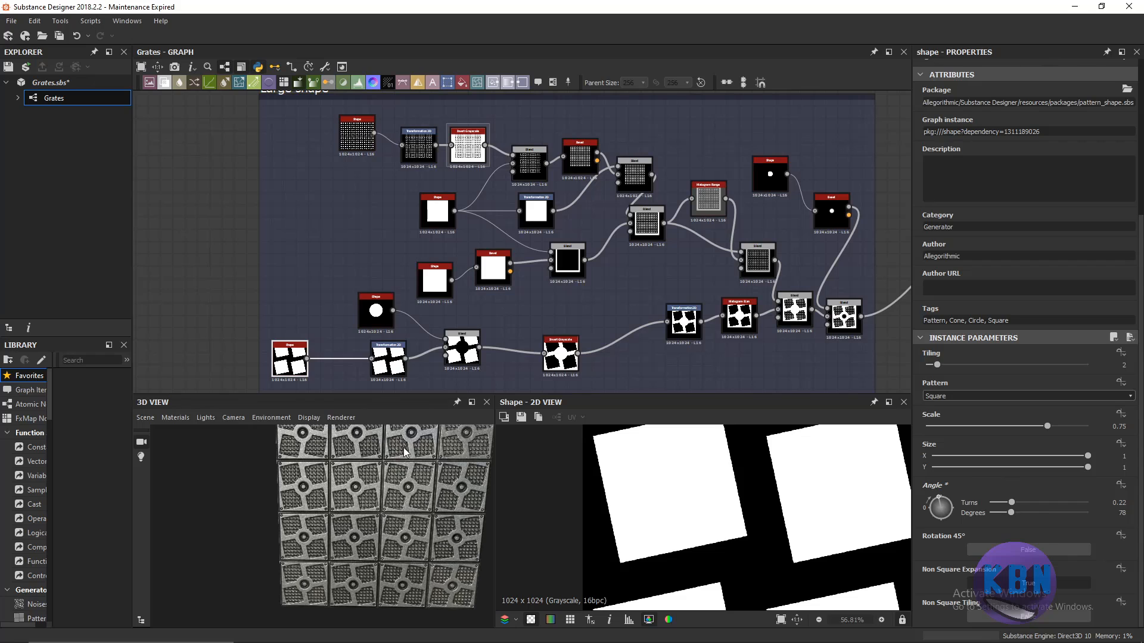
key("ctrl+z")
Rotate the four-square pattern's Transformation 2D node by 180 degrees, and turn it in the 2D view until its cross lies diagonally.
left_click(388, 352)
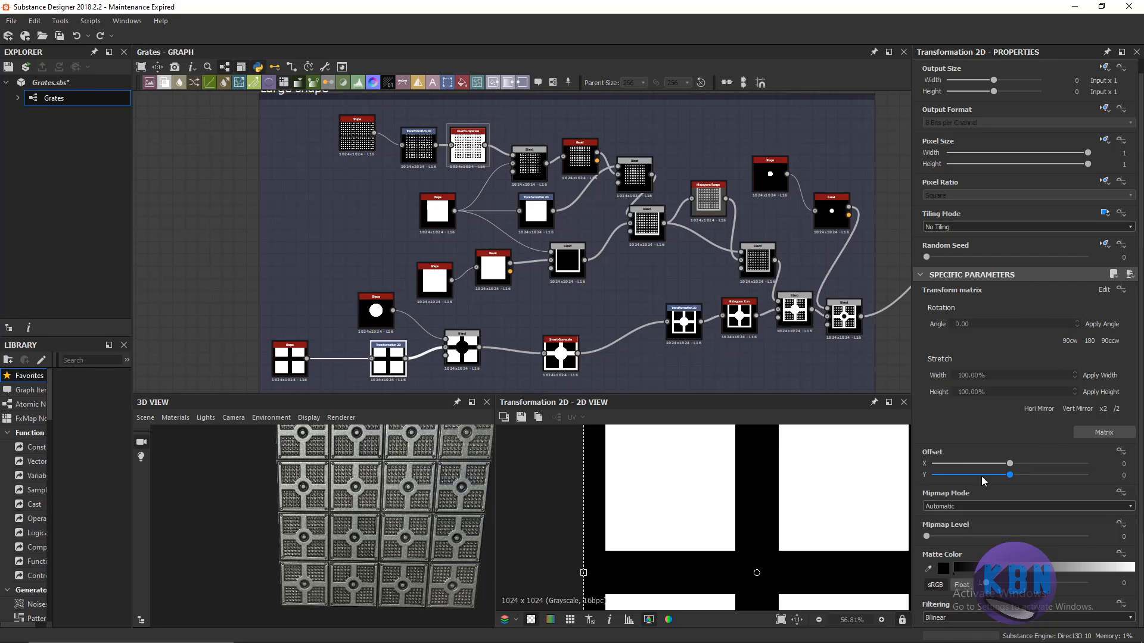
left_click(1074, 343)
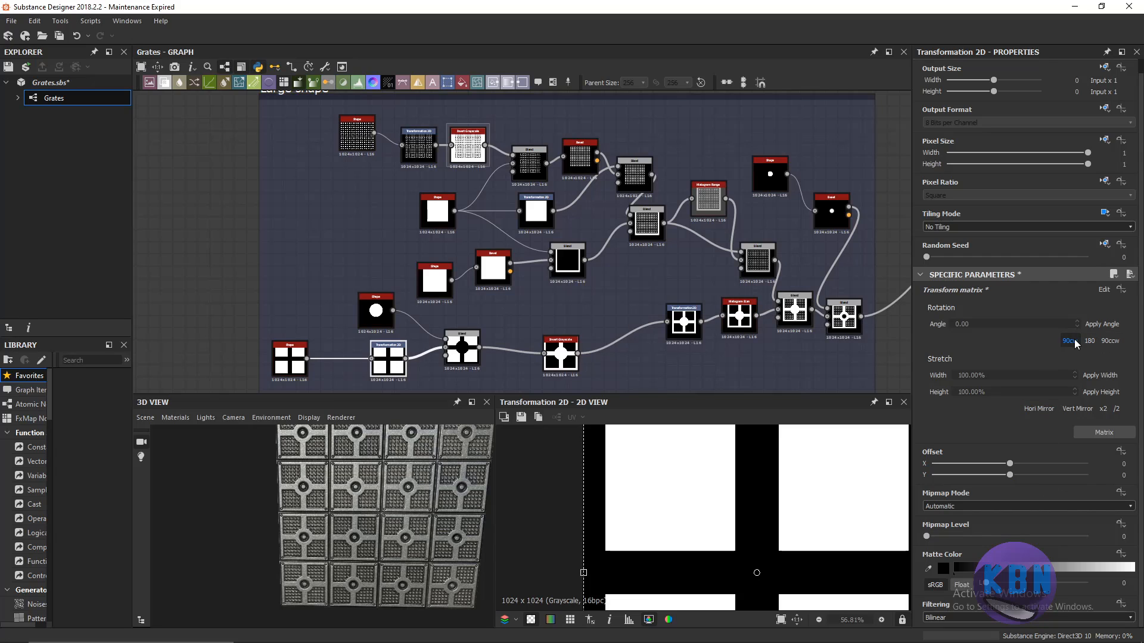
key("ctrl+z")
left_click(1088, 341)
key("f")
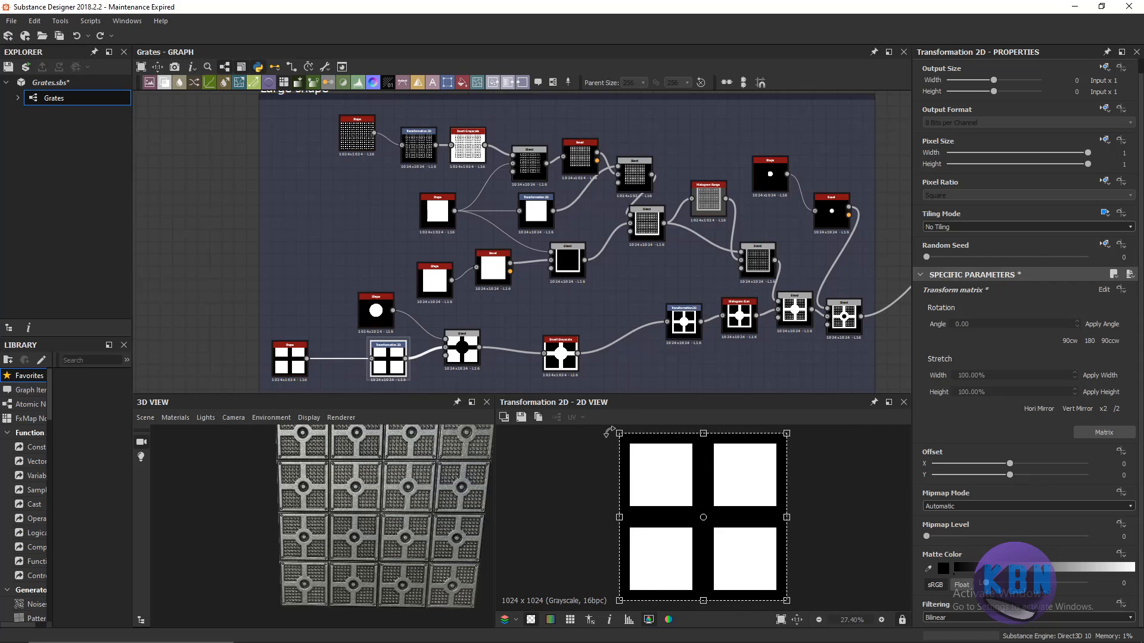
left_click_drag(602, 441, 700, 413)
scroll(352, 489, "up", 5)
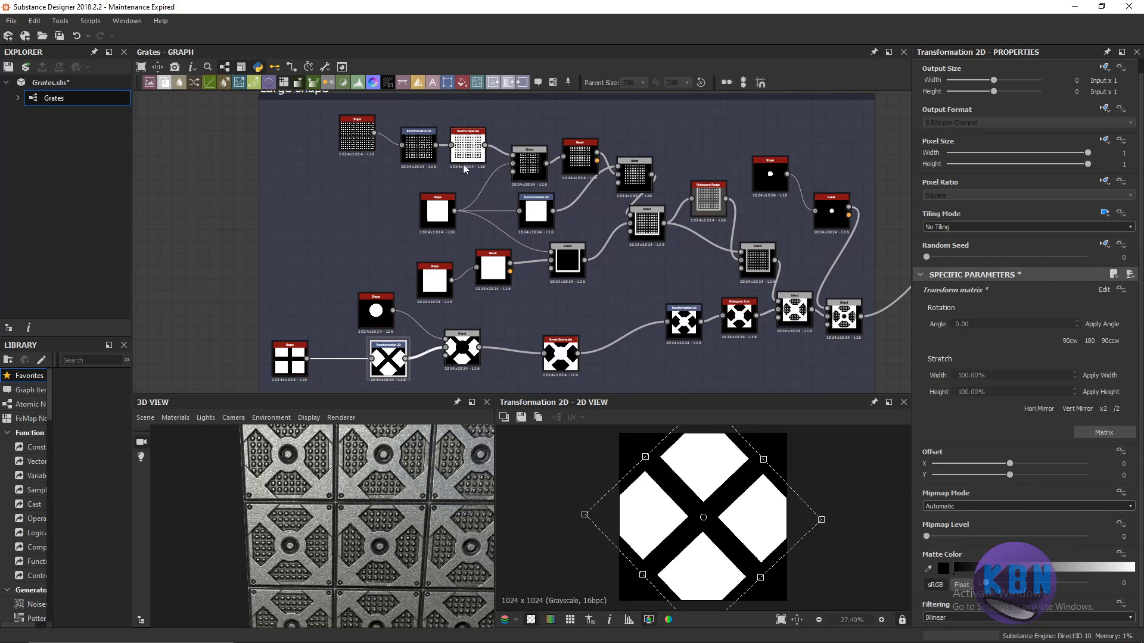
Try H and V Tiling on the dot grid's Transformation 2D node, and restore No Tiling.
left_click(419, 146)
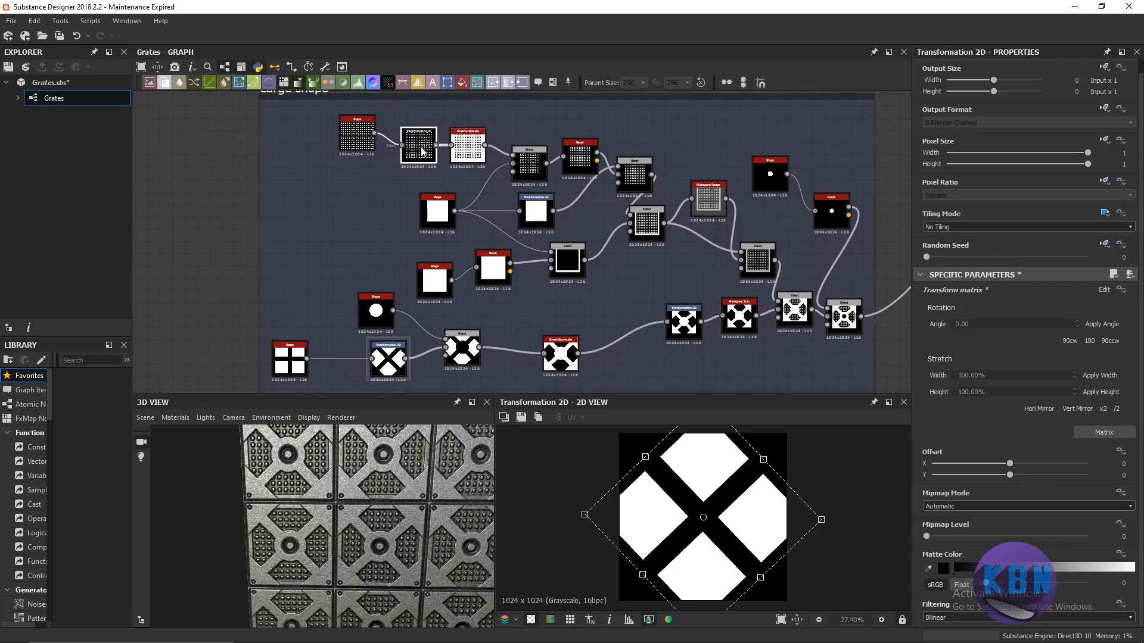
left_click(956, 230)
left_click(947, 260)
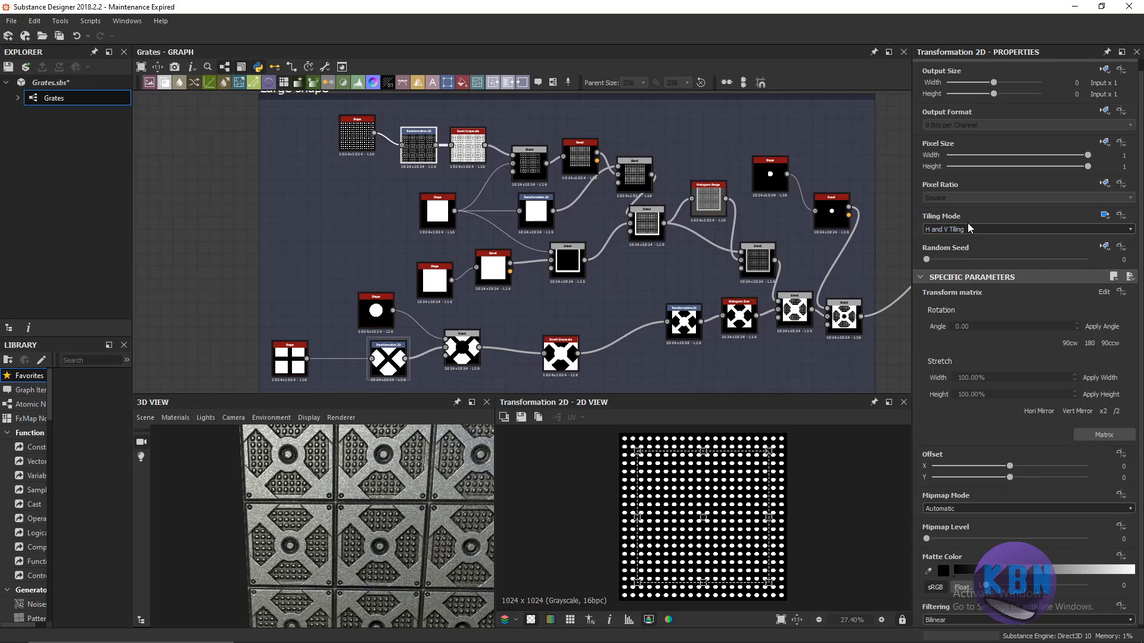
left_click(968, 228)
left_click(953, 232)
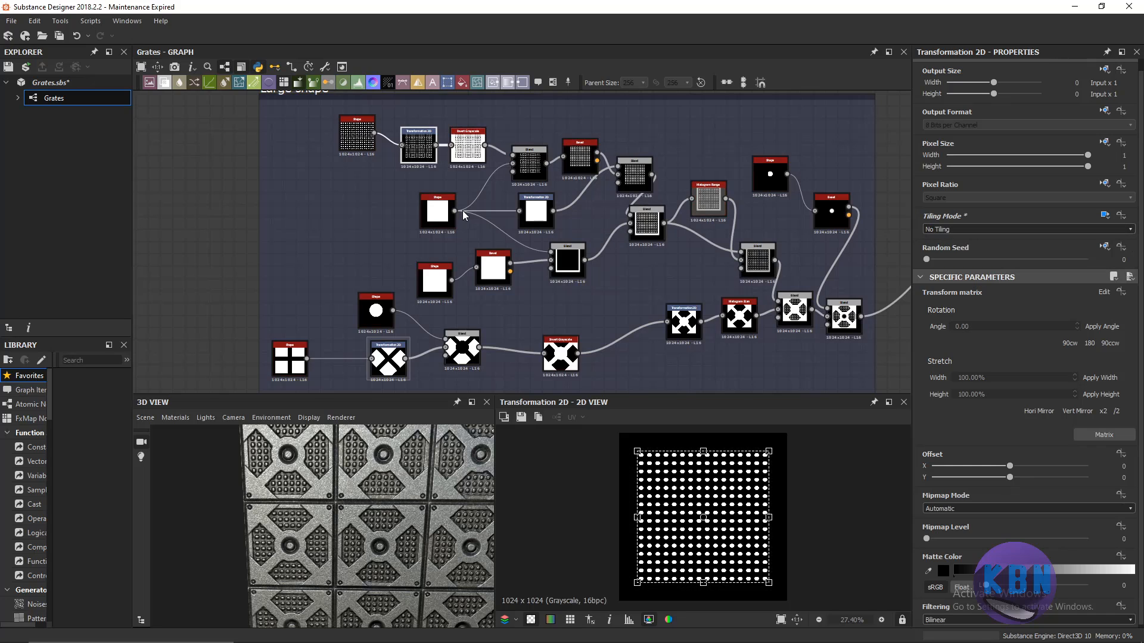
Preview the plain square Shape node, try reducing its Scale to 0.6, and view the grate panels on the cube.
left_click(440, 229)
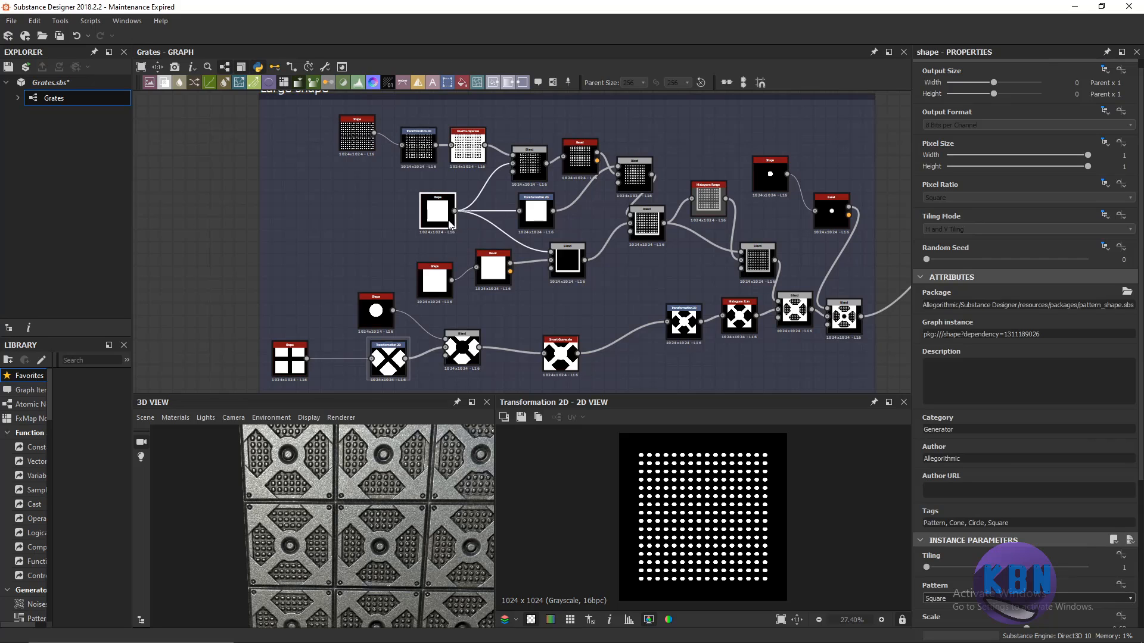
double_click(450, 224)
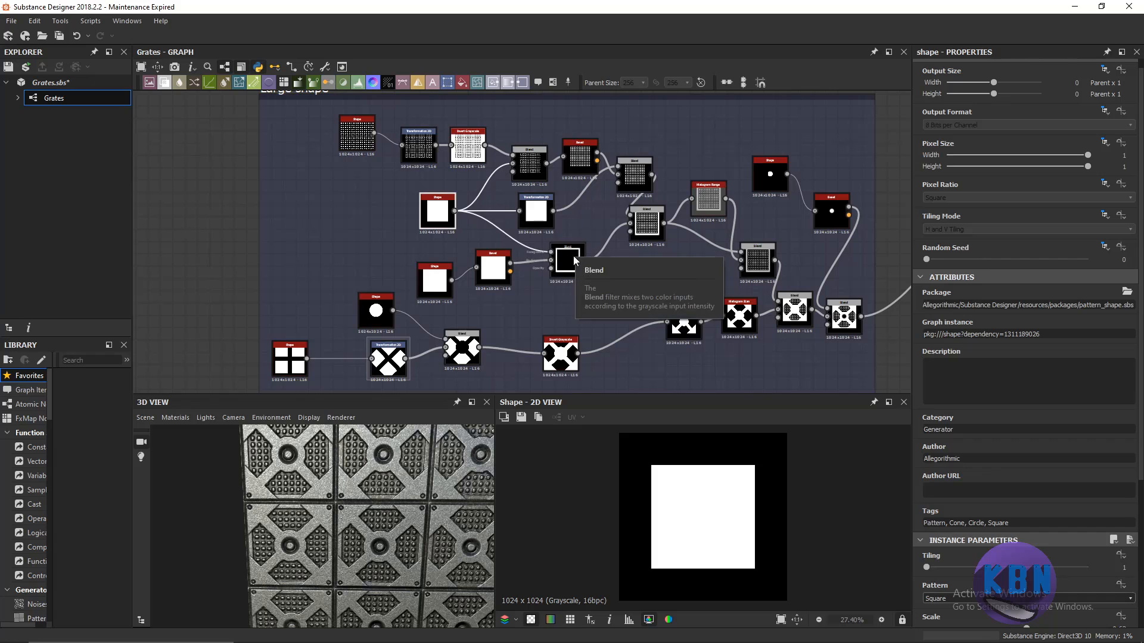
mouse_move(362, 459)
left_mouse_down()
mouse_move(387, 427)
mouse_move(349, 454)
left_mouse_up()
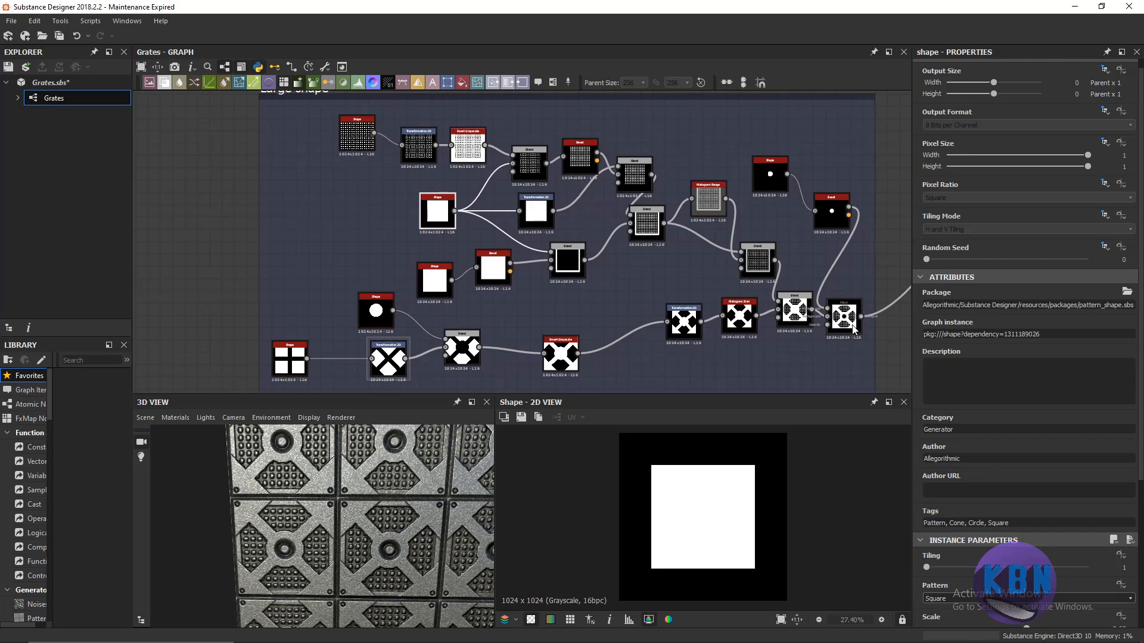
scroll(939, 555, "down", 2)
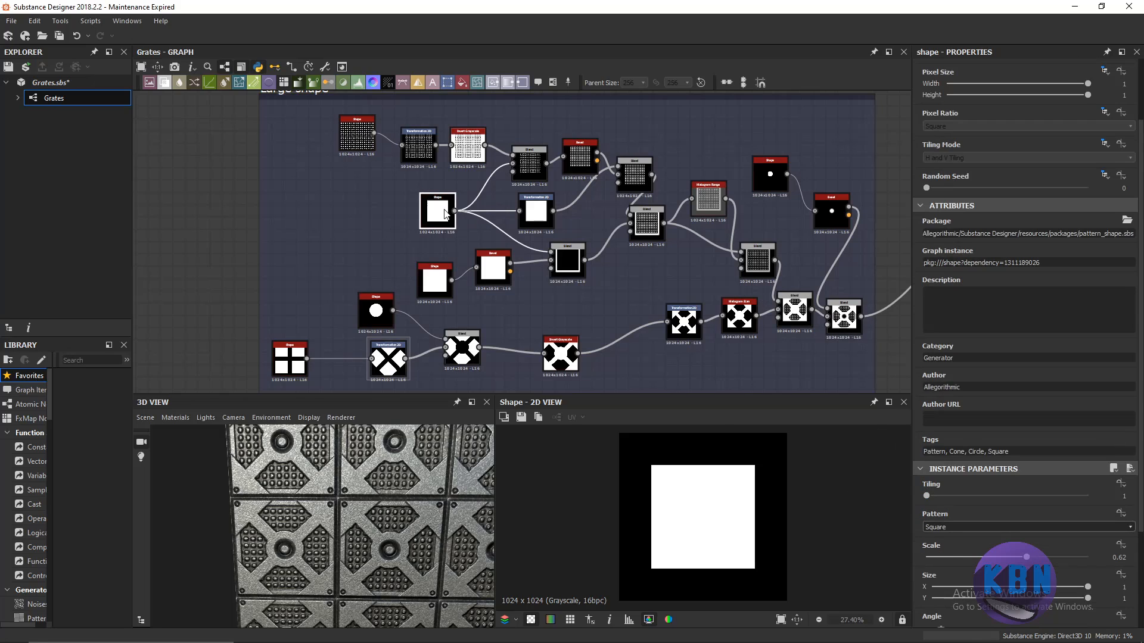
mouse_move(1026, 557)
left_mouse_down()
mouse_move(1053, 560)
mouse_move(1025, 565)
left_mouse_up()
scroll(702, 593, "down", 2)
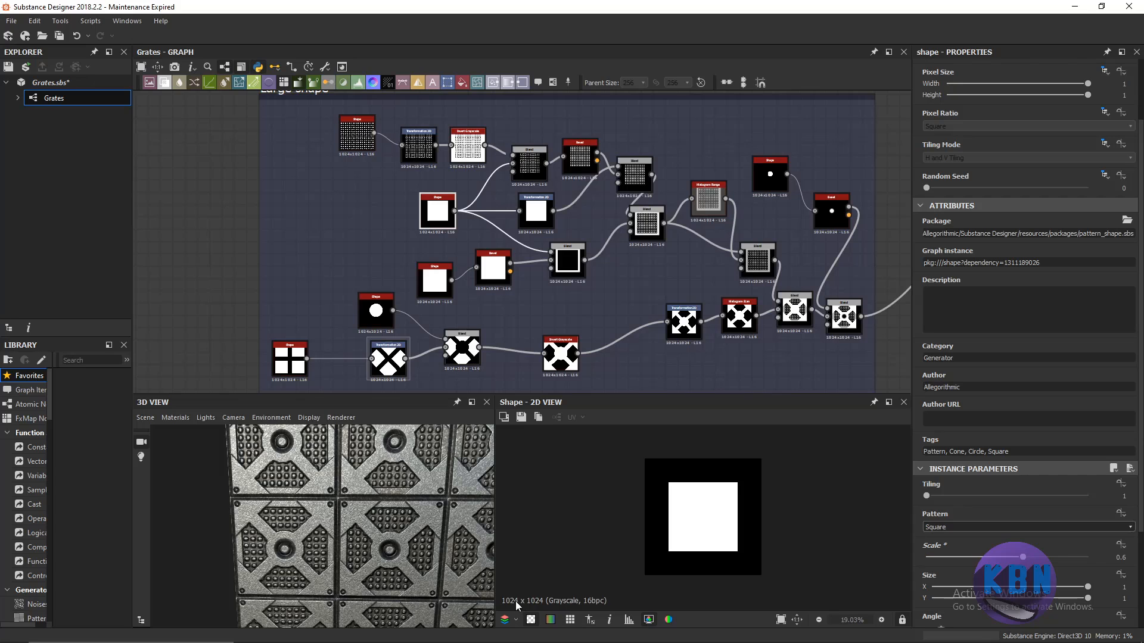
scroll(386, 476, "down", 2)
middle_click_drag(386, 476, 358, 512)
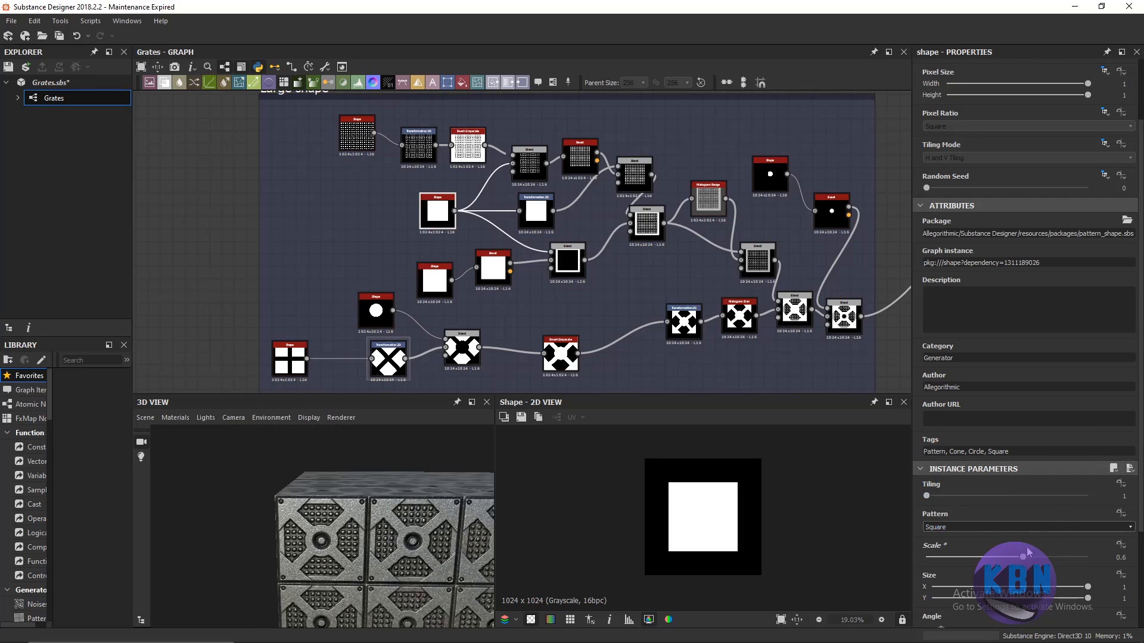
Try raising the square Shape node's Scale to 0.64, and inspect the panel frames and bumps on the cube up close.
left_click_drag(1023, 557, 1031, 559)
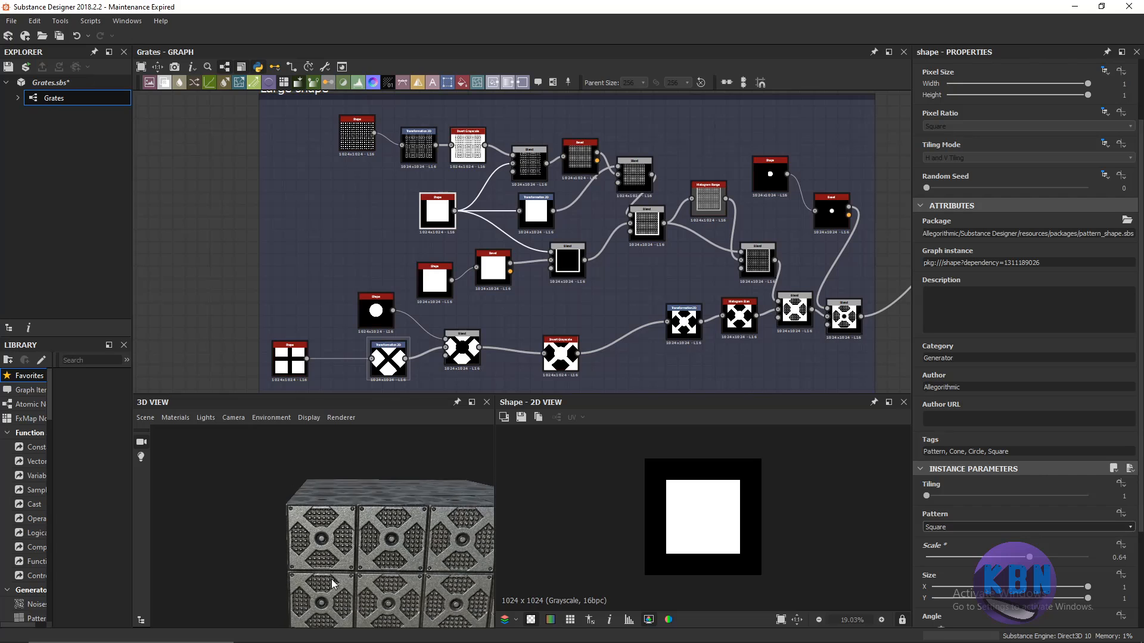
scroll(331, 579, "up", 5)
scroll(313, 513, "down", 5)
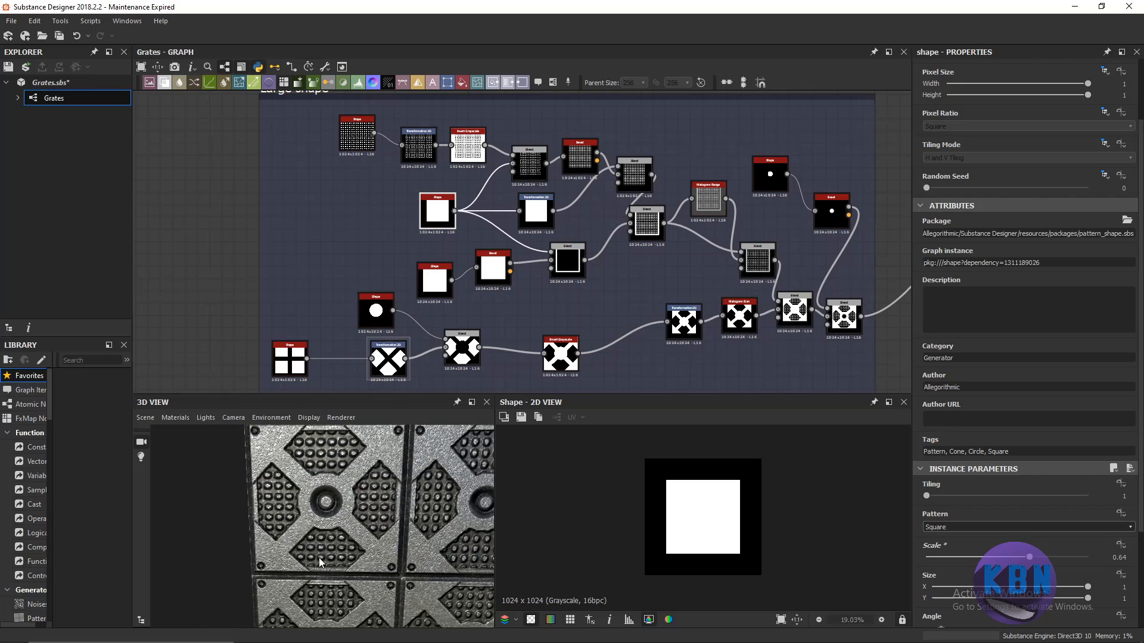
scroll(423, 500, "down", 3)
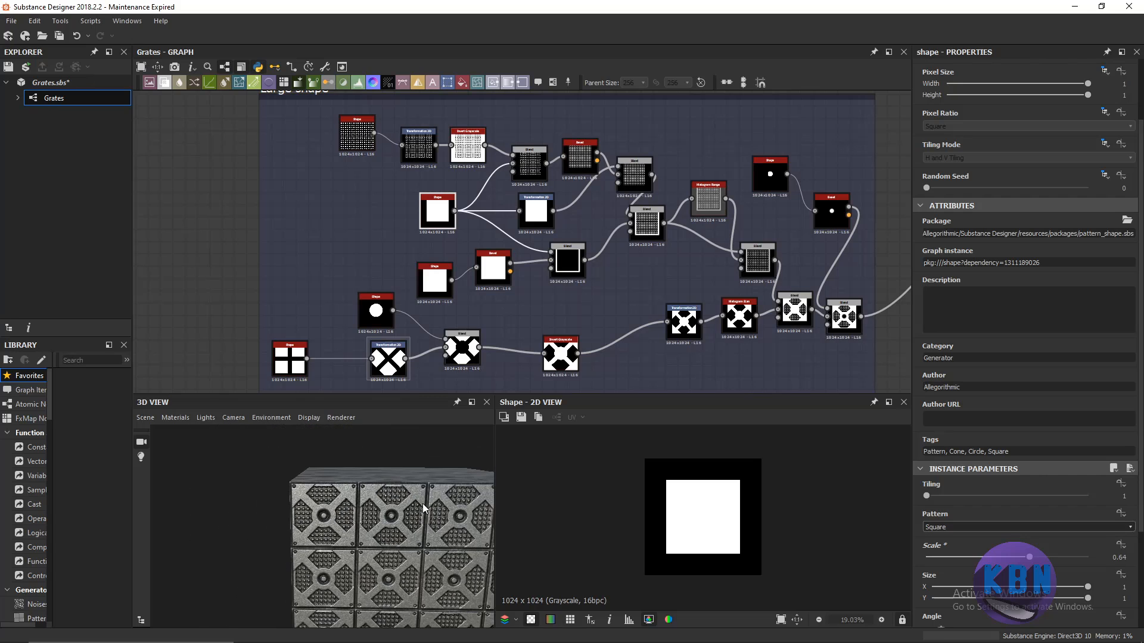
middle_click_drag(423, 503, 371, 470)
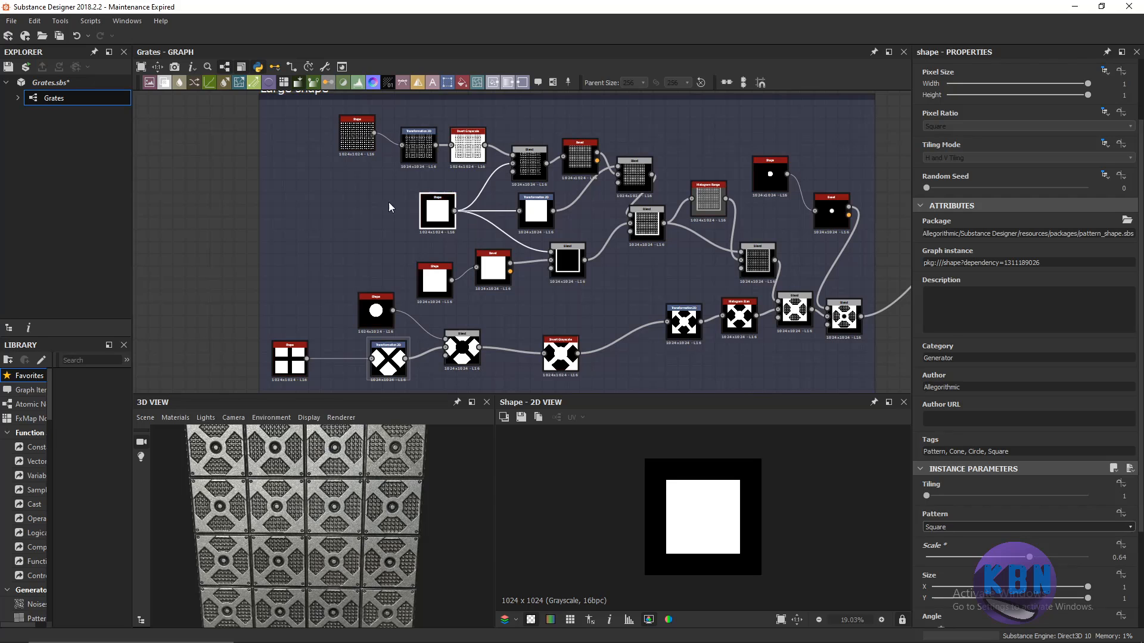
scroll(325, 612, "up", 4)
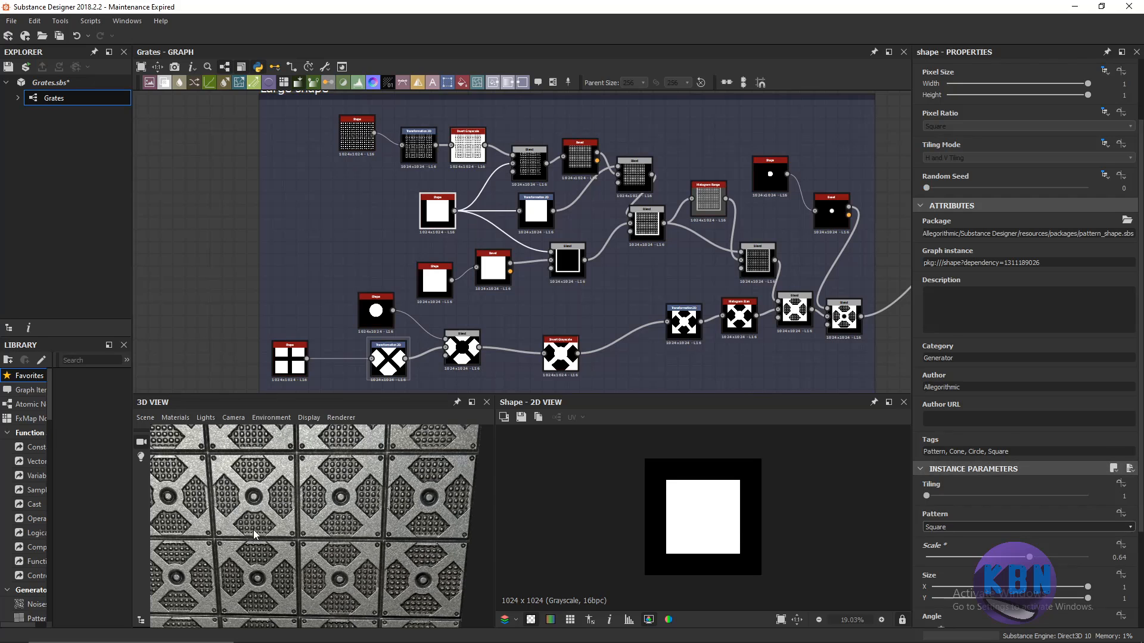
scroll(252, 480, "down", 3)
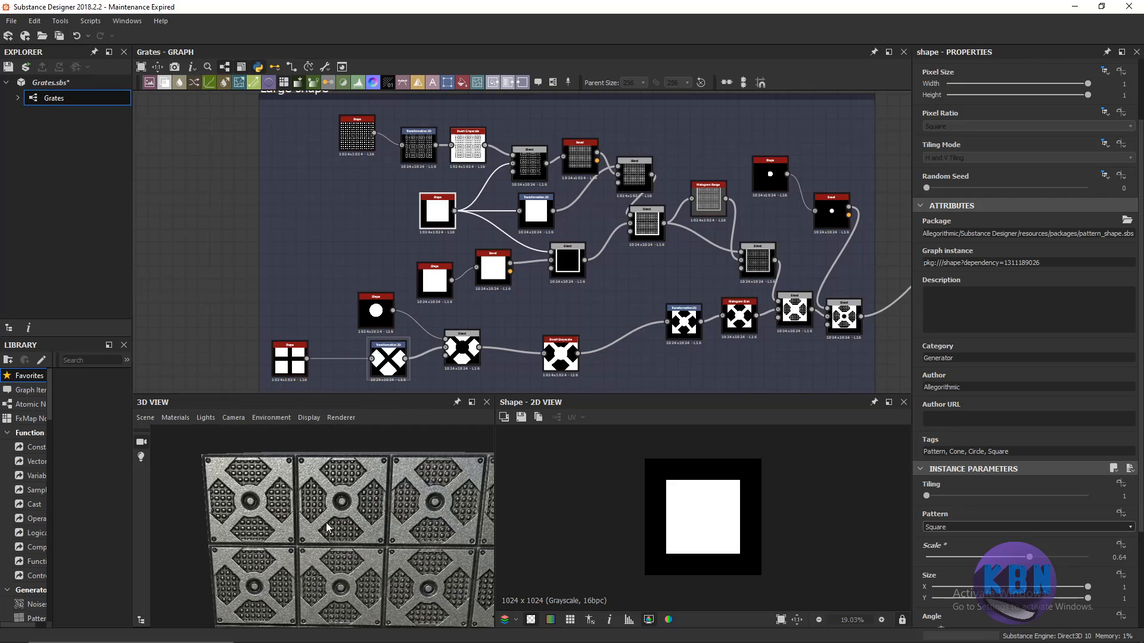
scroll(338, 480, "down", 1)
scroll(351, 506, "up", 3)
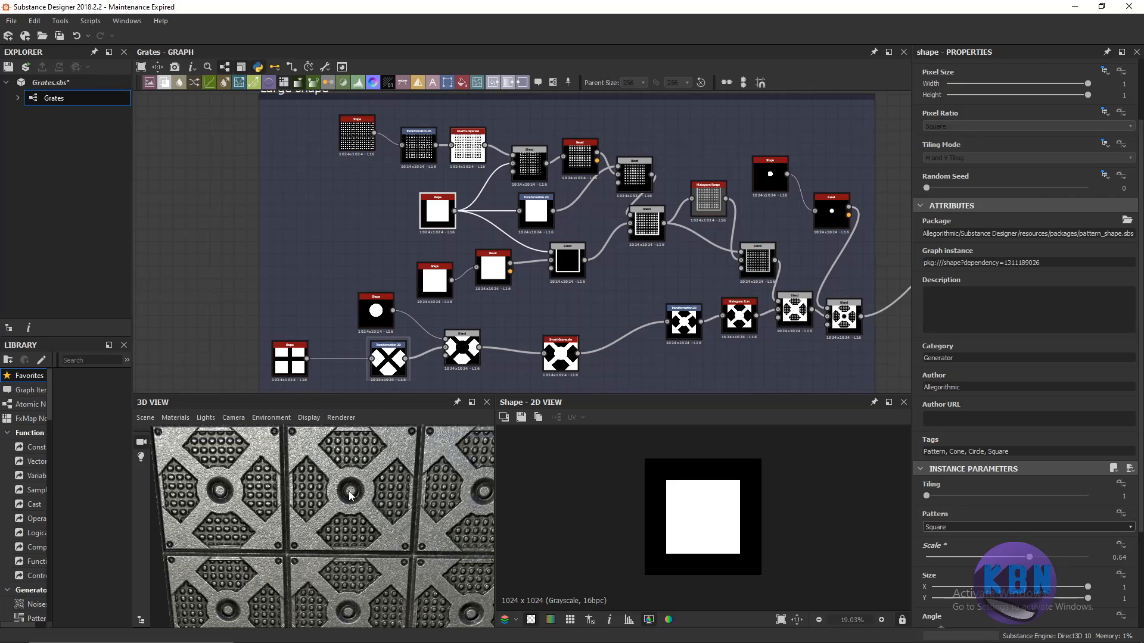
Undo the scale, rotation and inversion experiments, and delete the extra Transformation 2D node connected to the dot grid Shape.
key("ctrl+z")
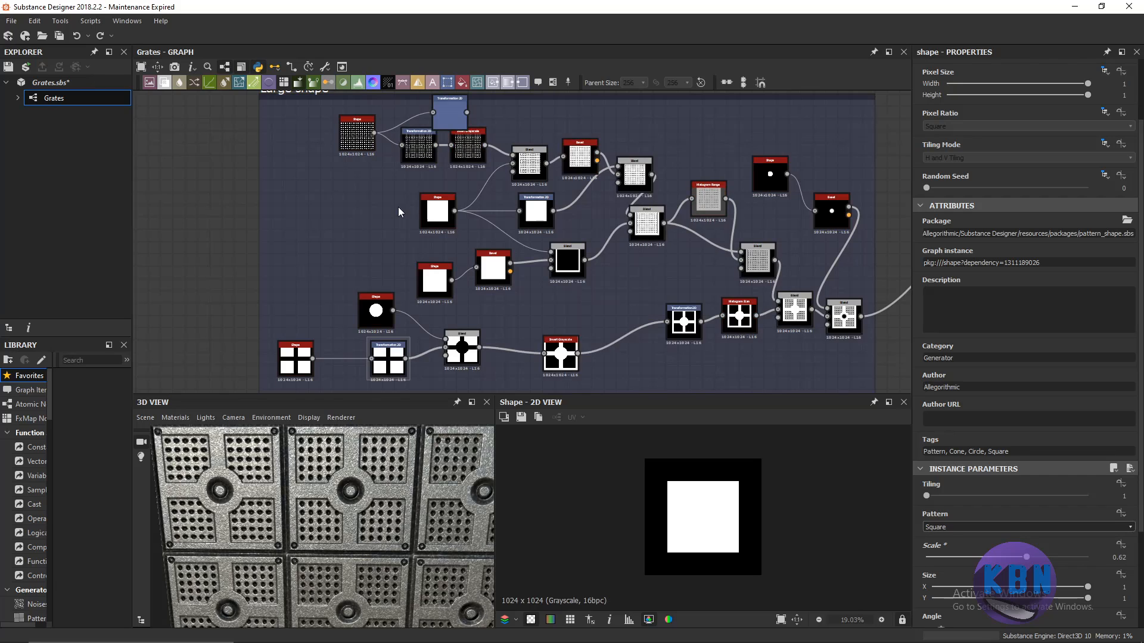
middle_click_drag(397, 206, 382, 276)
double_click(425, 177)
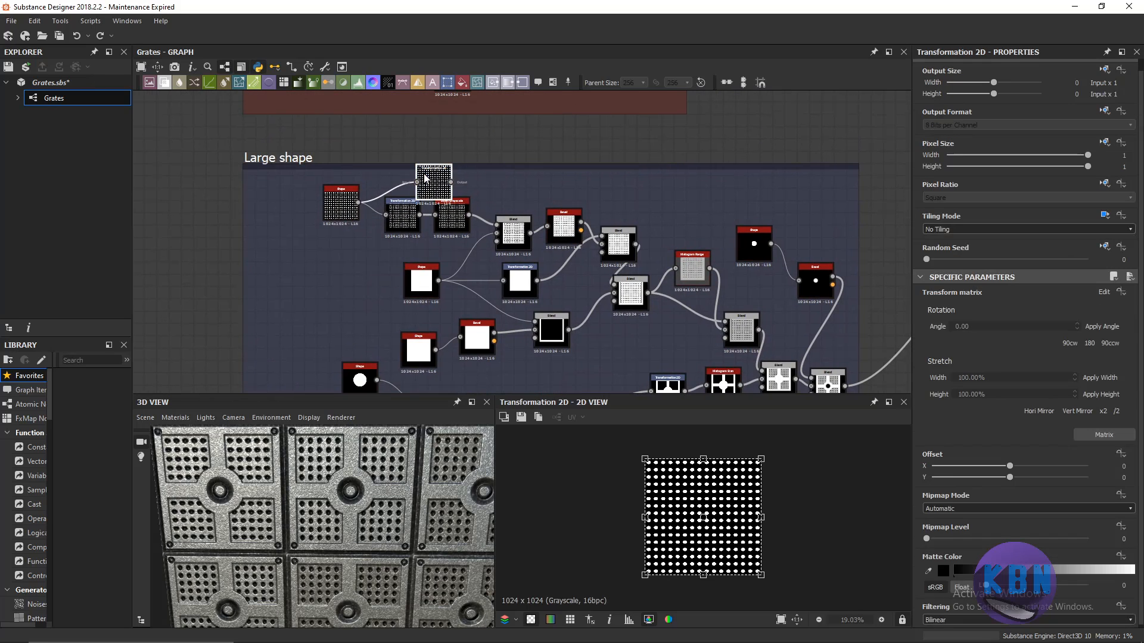
key("Delete")
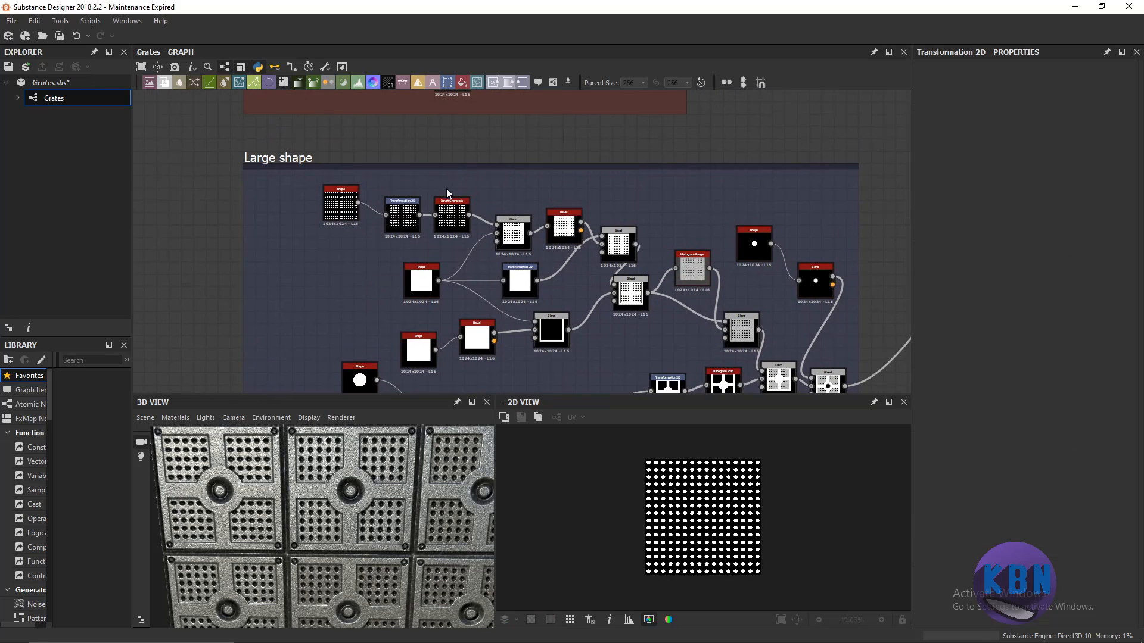
Preview the Invert Grayscale node and the Blend node it feeds, and check the Blend's Blending Mode.
double_click(453, 221)
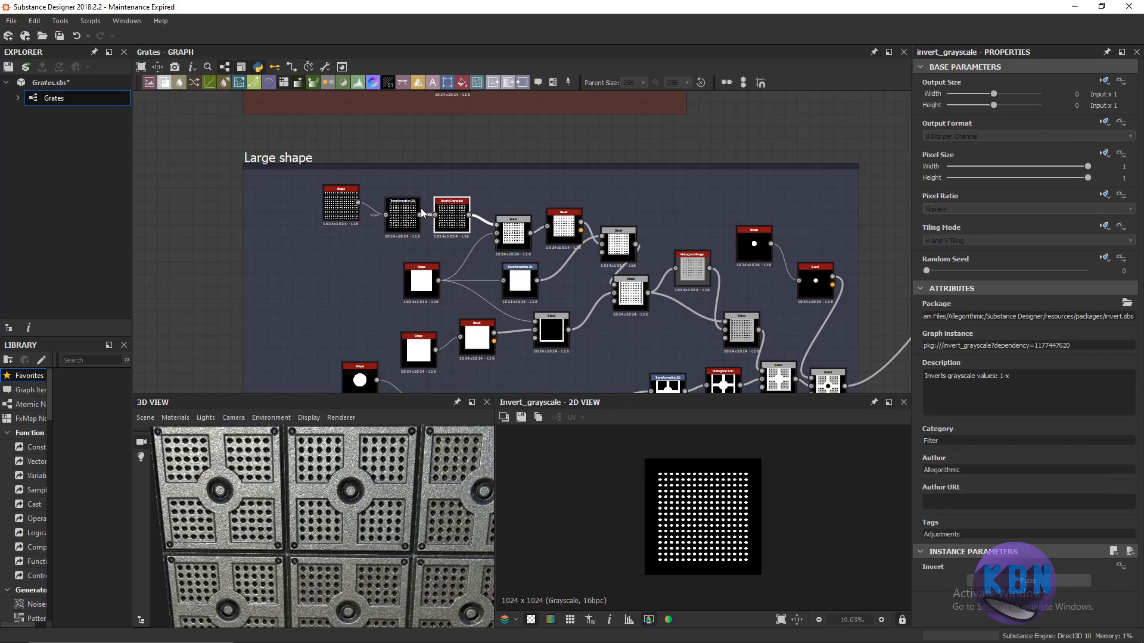
double_click(512, 232)
scroll(514, 229, "up", 4)
scroll(514, 226, "down", 5)
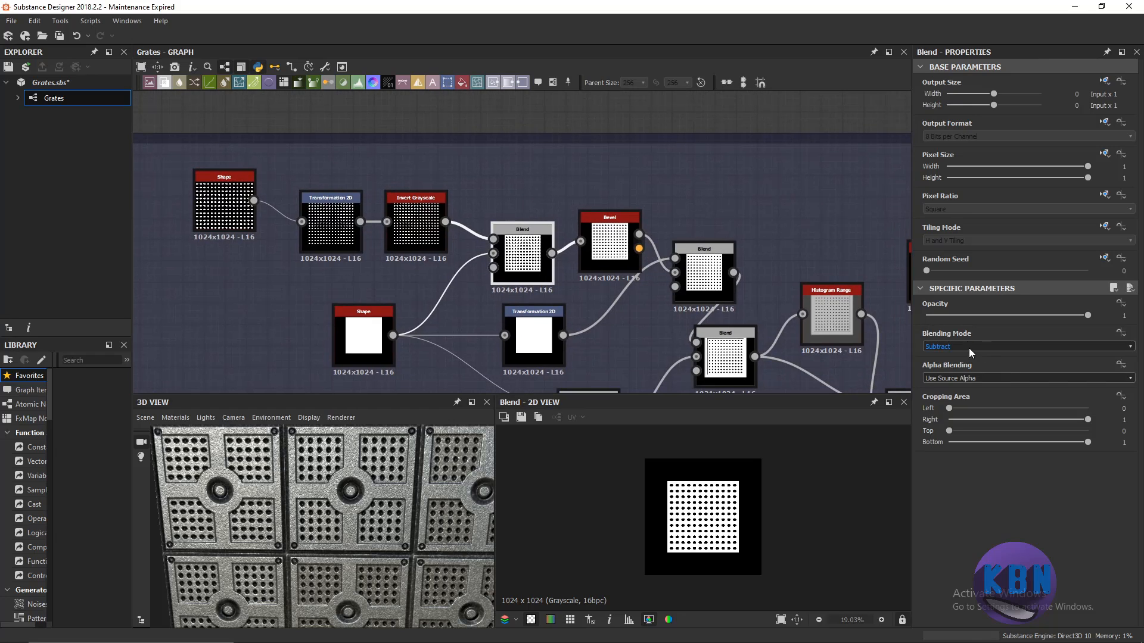
Compare the outputs of the plain square Shape node and the Transformation 2D node connected to it.
double_click(369, 323)
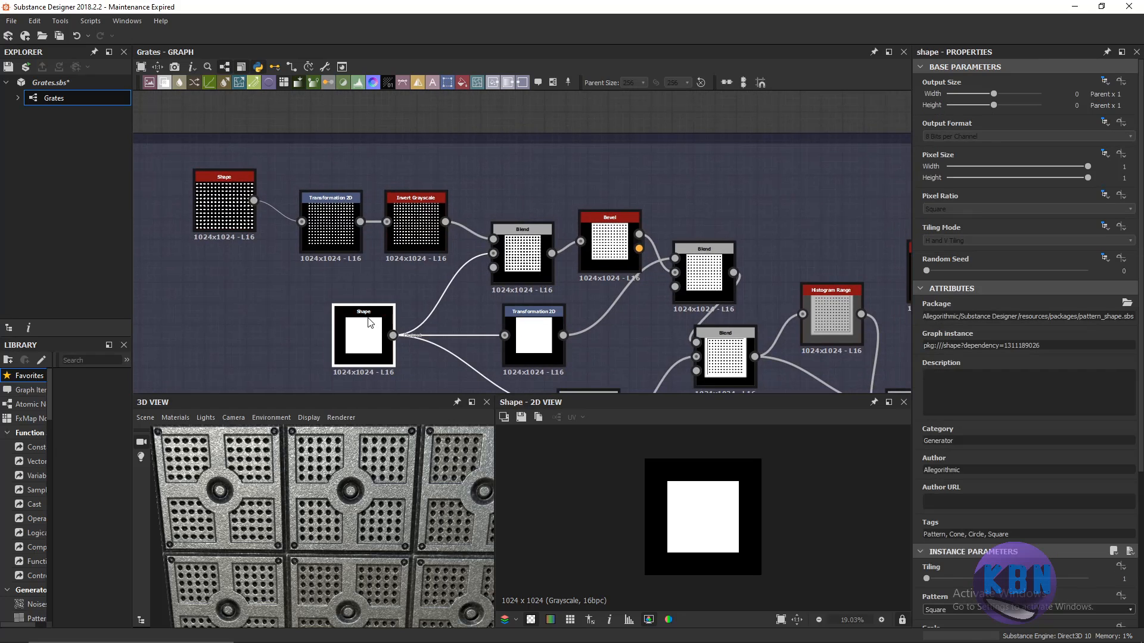
middle_click_drag(476, 311, 453, 322)
double_click(501, 277)
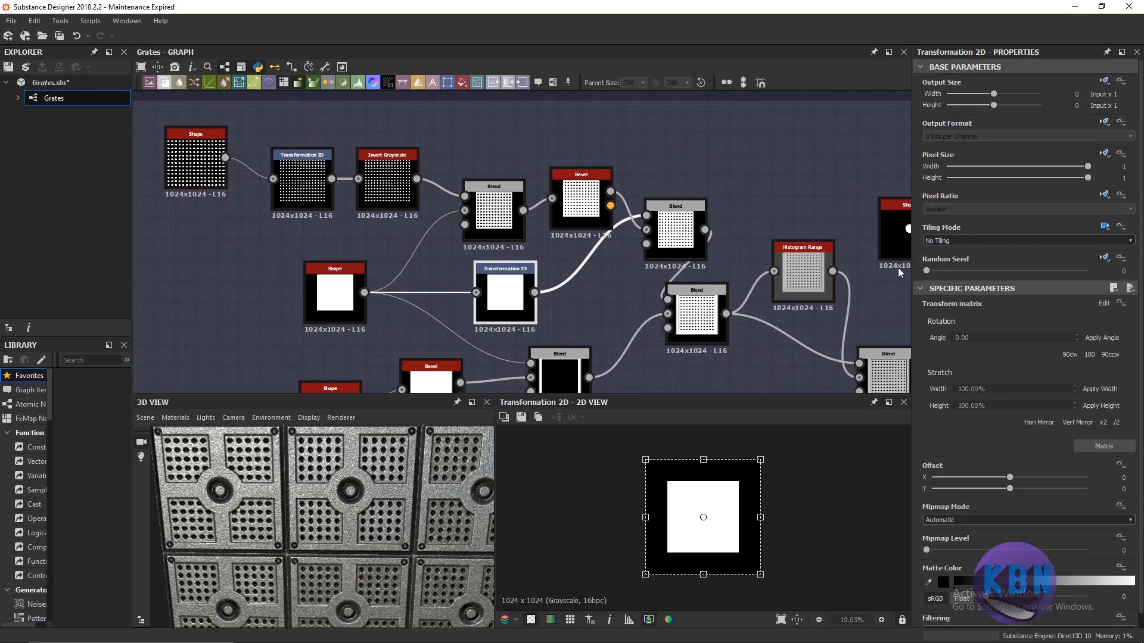
double_click(355, 273)
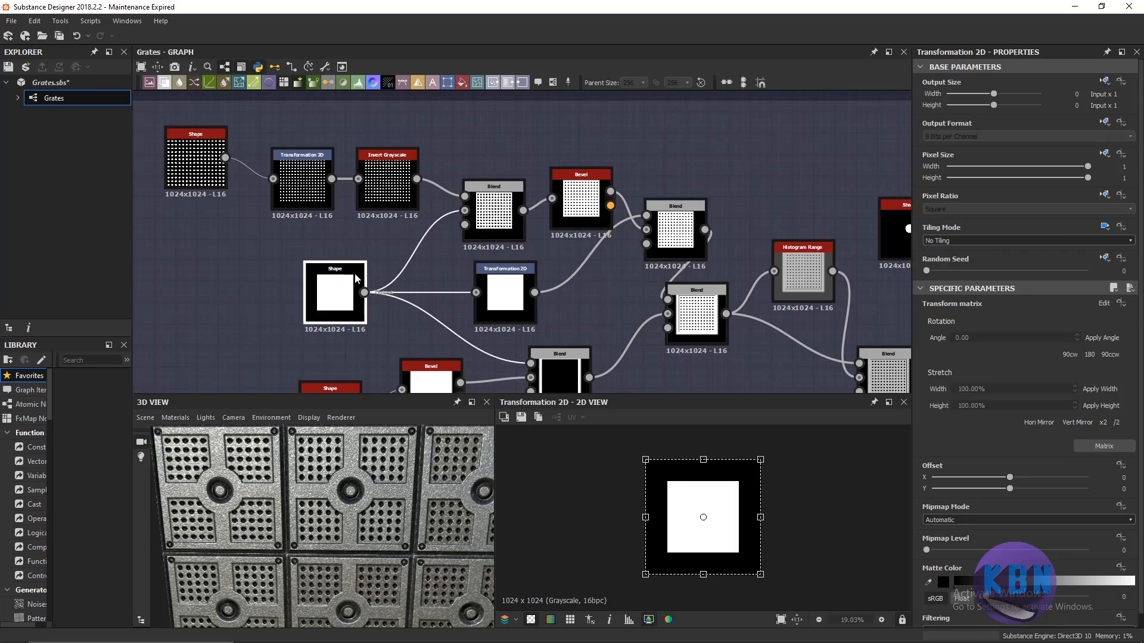
double_click(503, 289)
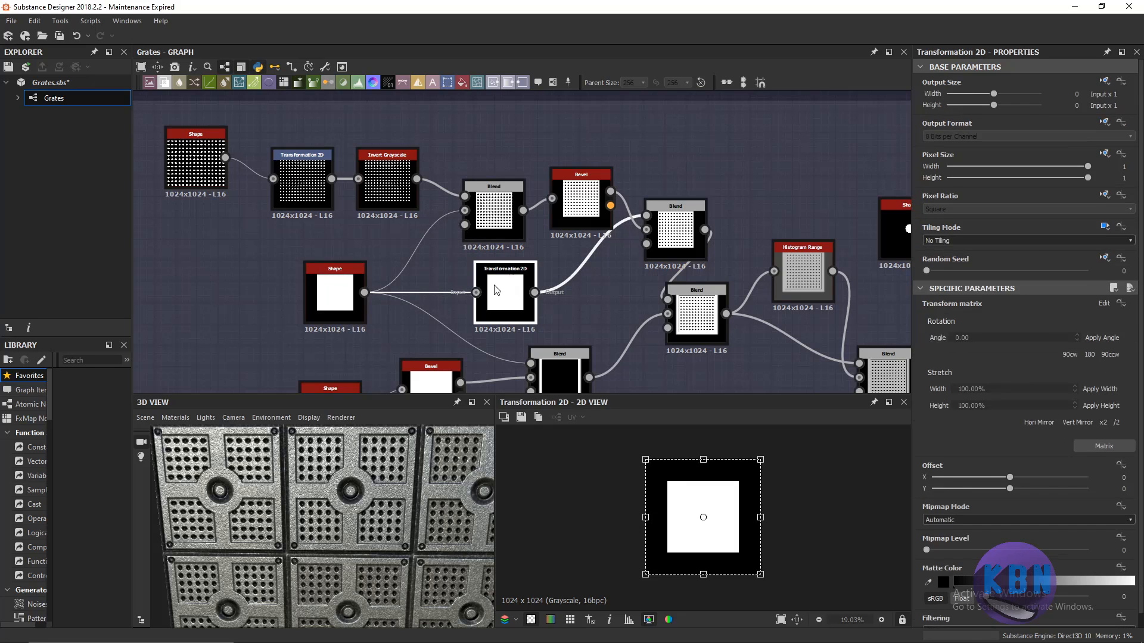
left_click(326, 288)
double_click(326, 289)
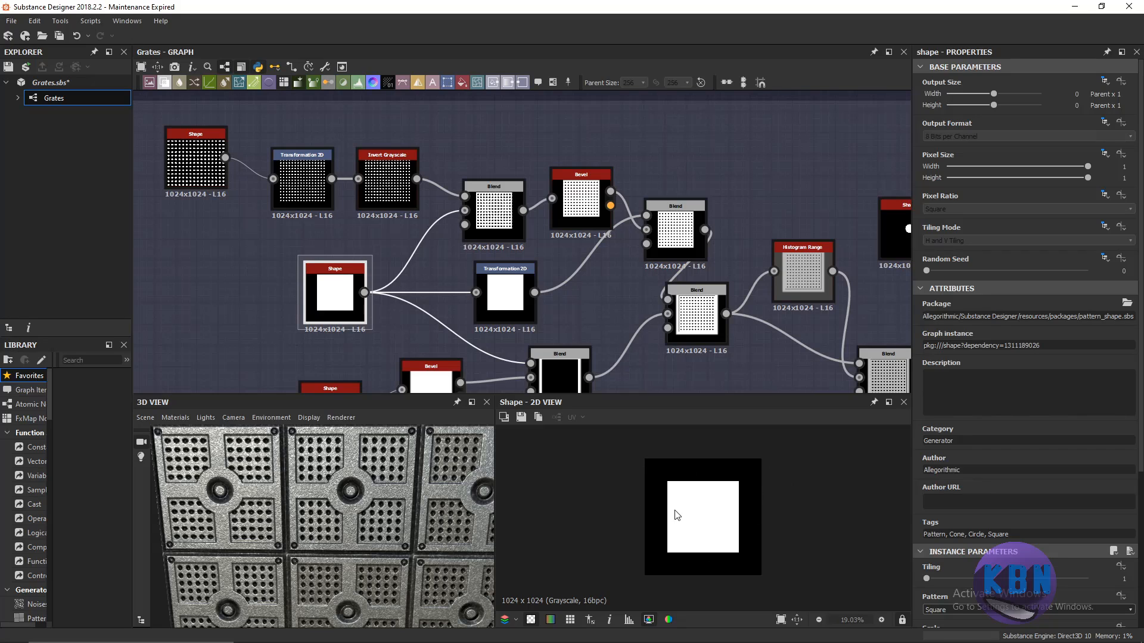
Preview the Blend that subtracts the dots from the square, and check its repetition with the tiled 2D display.
left_click(489, 198)
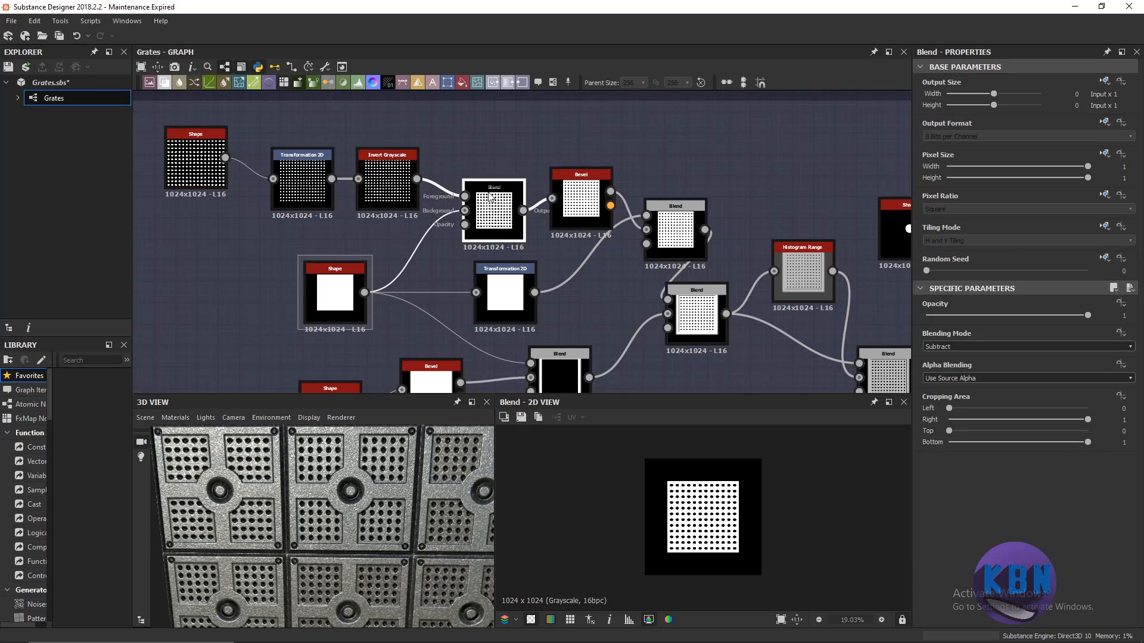
left_click(580, 200)
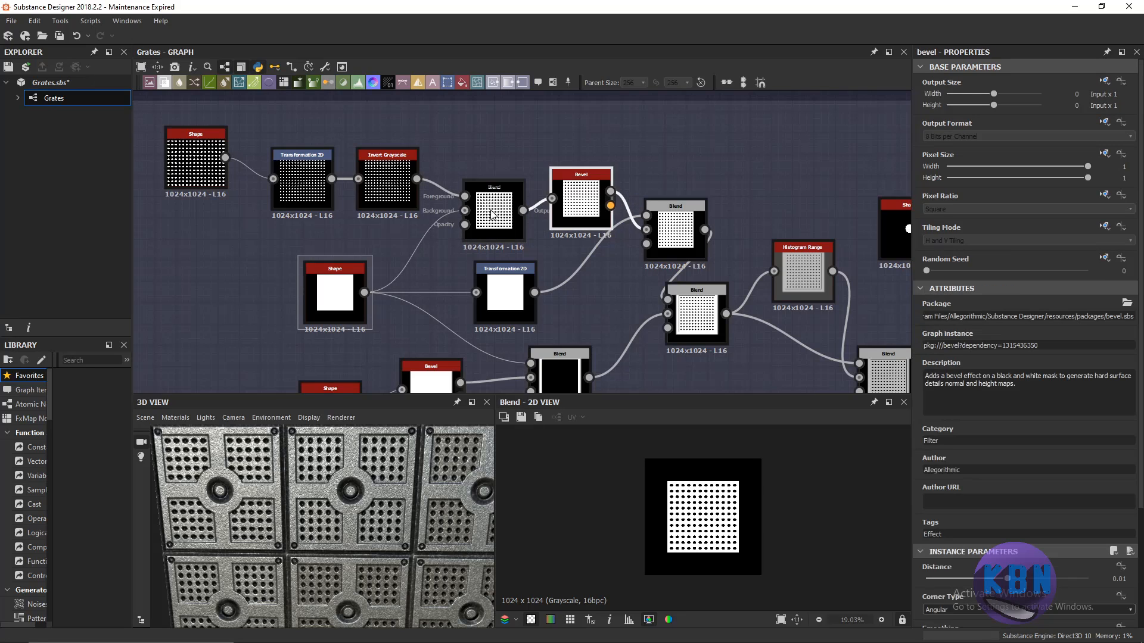
left_click(491, 218)
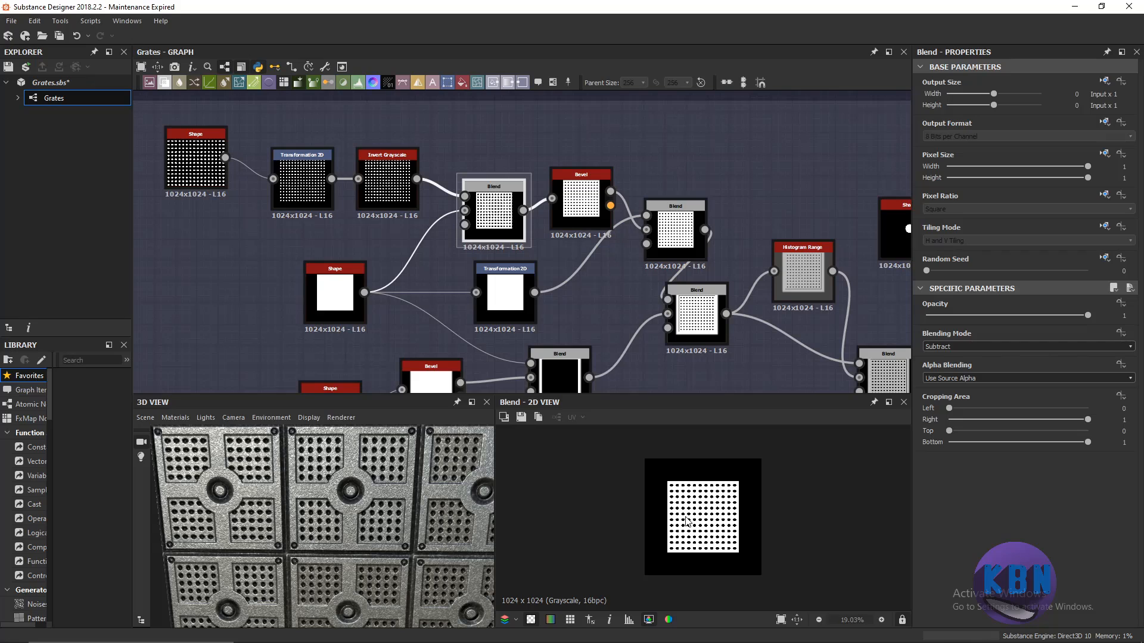
left_click(569, 620)
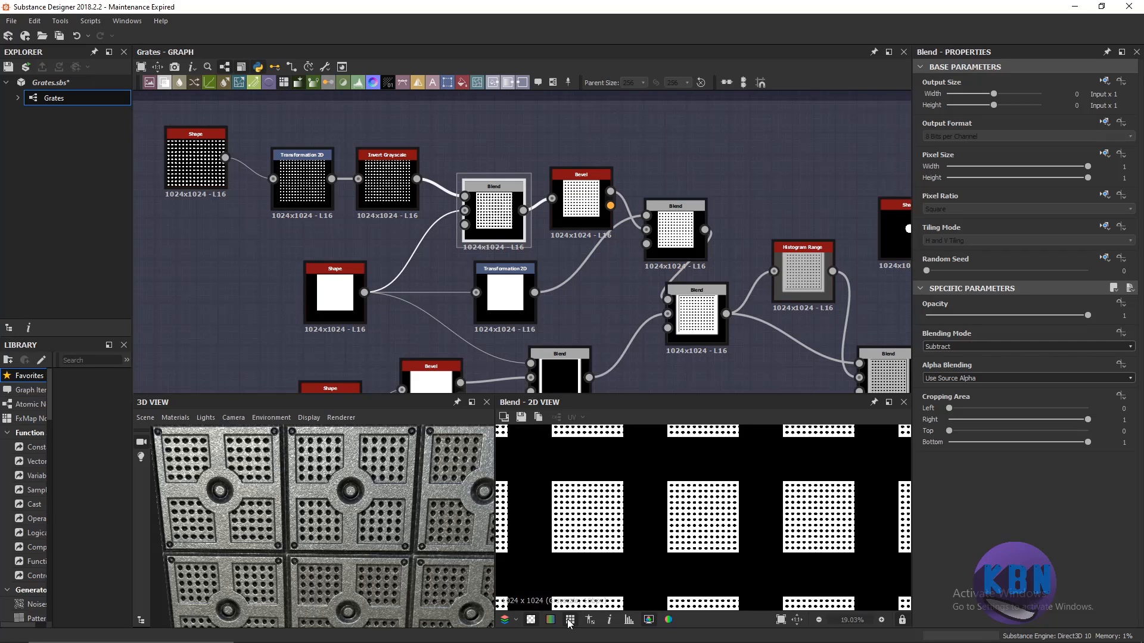
left_click(569, 620)
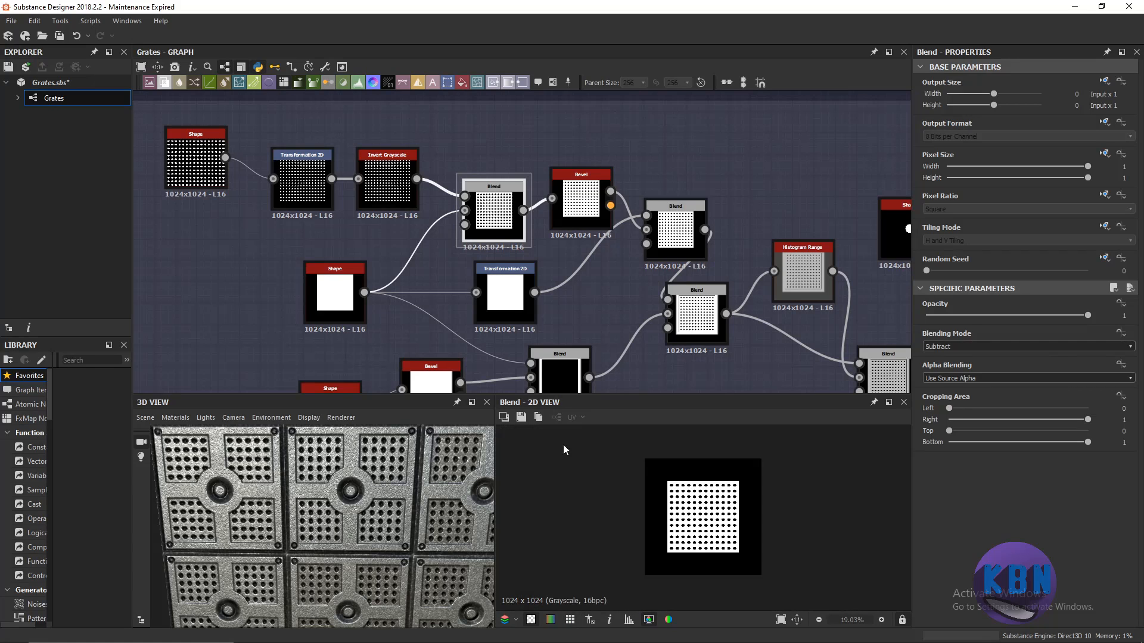
Preview the square's Transformation 2D node, and toggle the tiled 2D display to examine how it repeats.
left_click(505, 286)
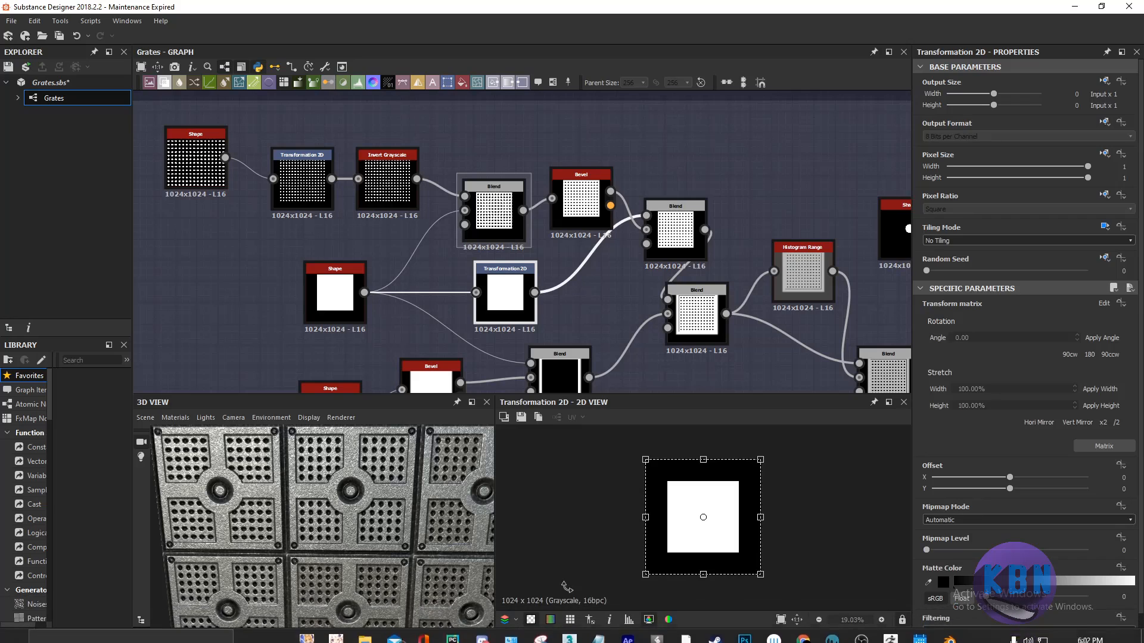
left_click(572, 620)
left_click(571, 620)
left_click(570, 620)
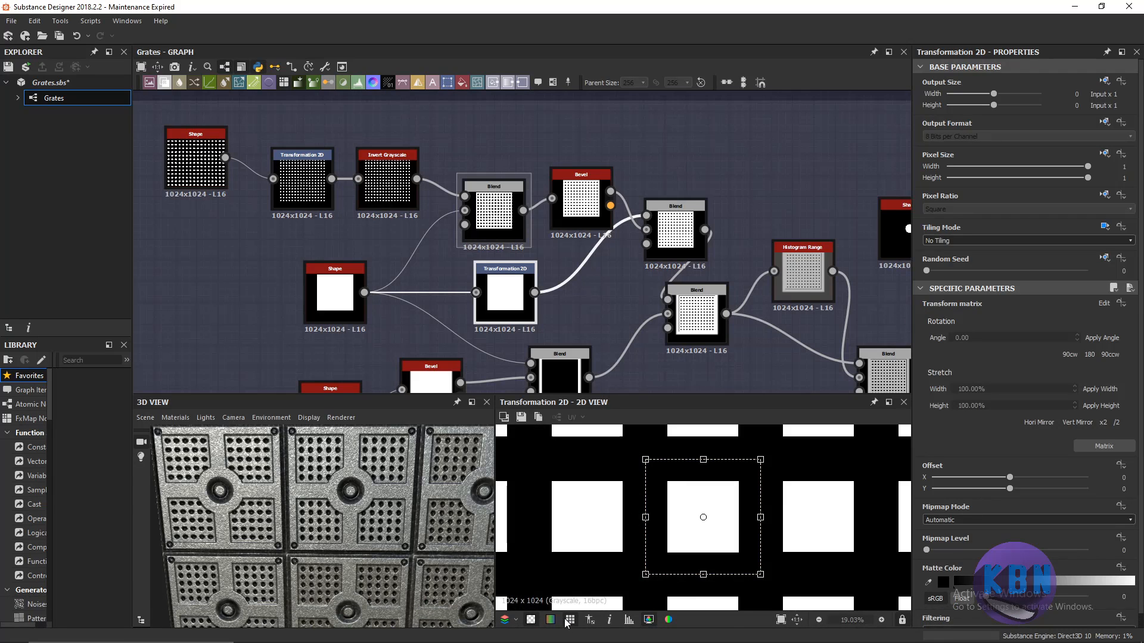
left_click(568, 620)
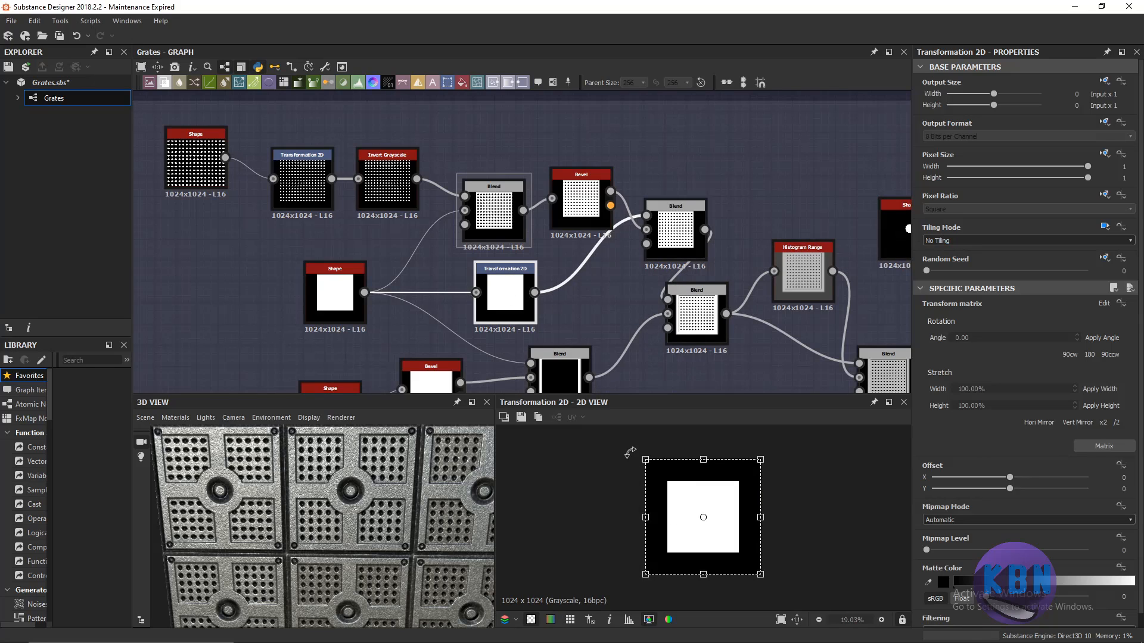
Try adjusting the corner of the square's Transformation 2D frame in the 2D view, and undo the adjustment.
left_click_drag(648, 462, 649, 463, "alt")
key("ctrl+z")
key("ctrl+z")
key("ctrl+z")
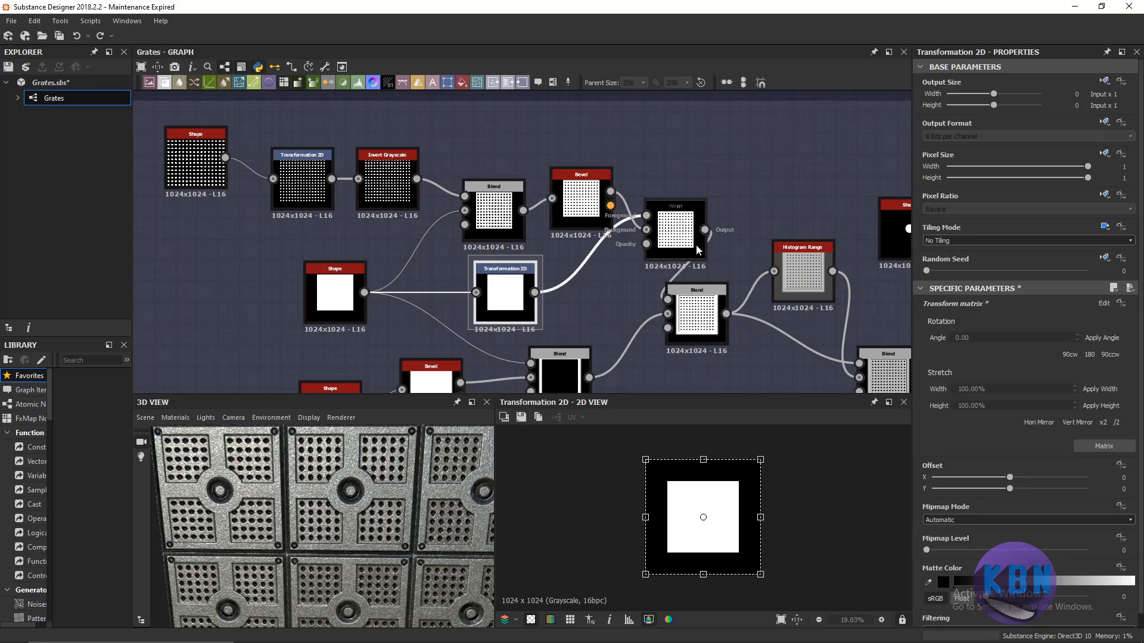
Preview the Bevel node after the dot-and-square Blend, and examine the bevelled hole edges up close in the 2D view.
double_click(598, 200)
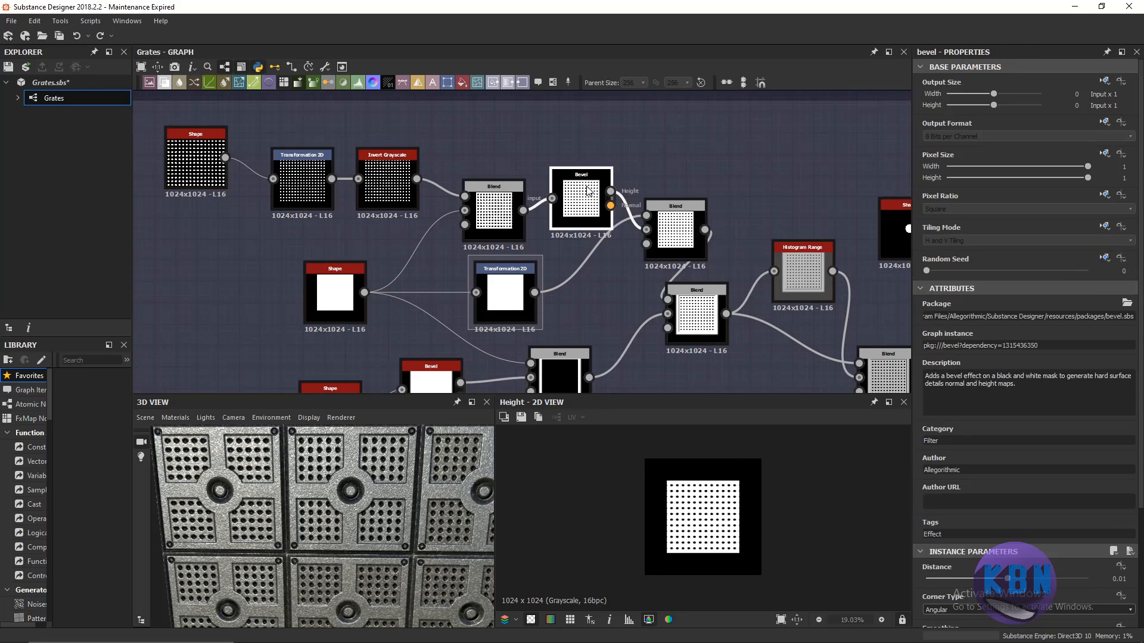
middle_click_drag(600, 199, 534, 263)
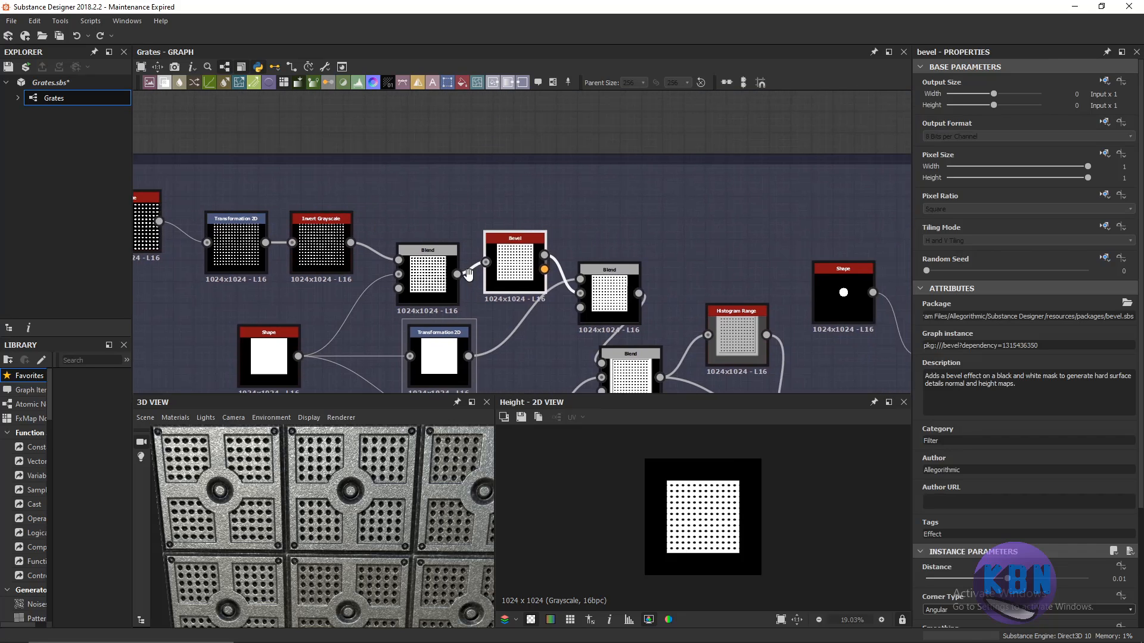
scroll(517, 502, "up", 8)
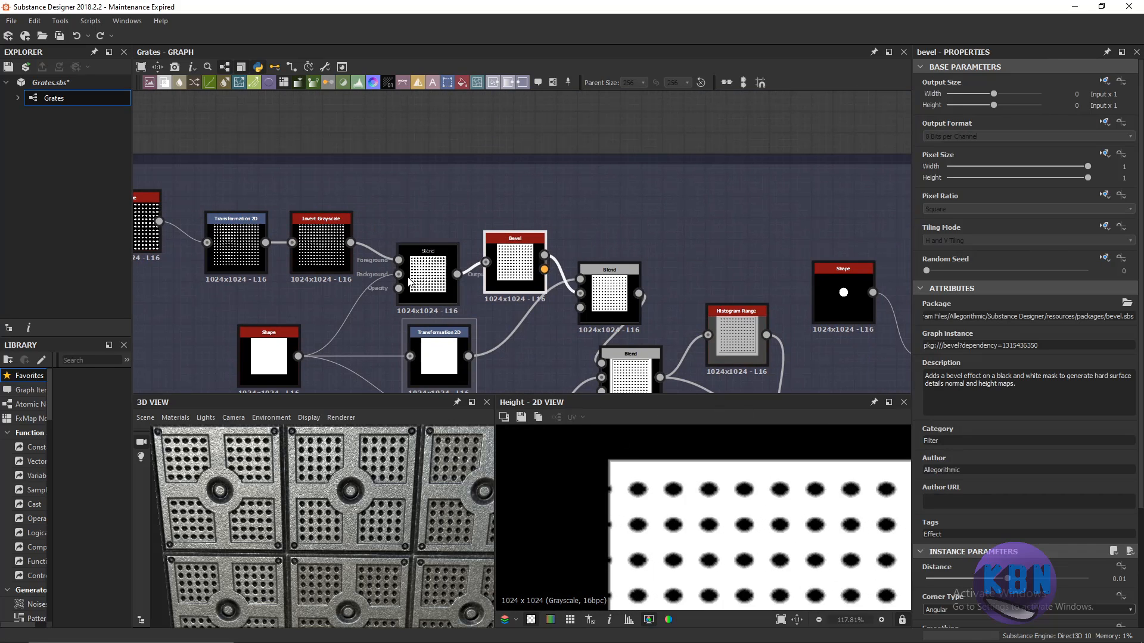
Compare the outputs of the Subtract Blend node and the Bevel node up close in the 2D view.
double_click(421, 262)
scroll(630, 493, "up", 3)
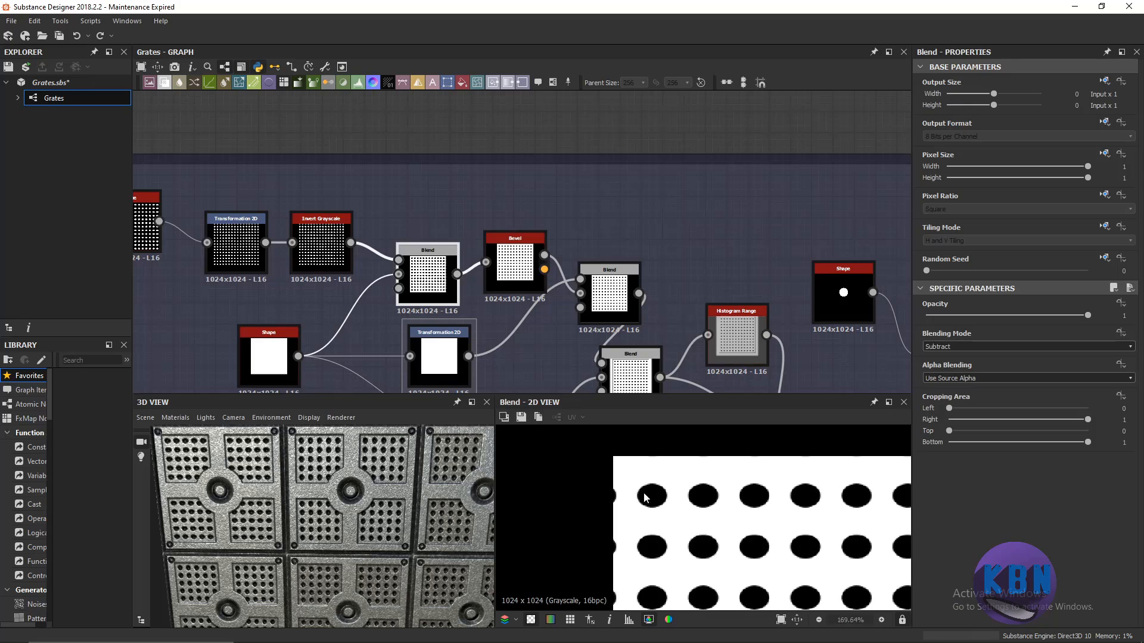
double_click(516, 275)
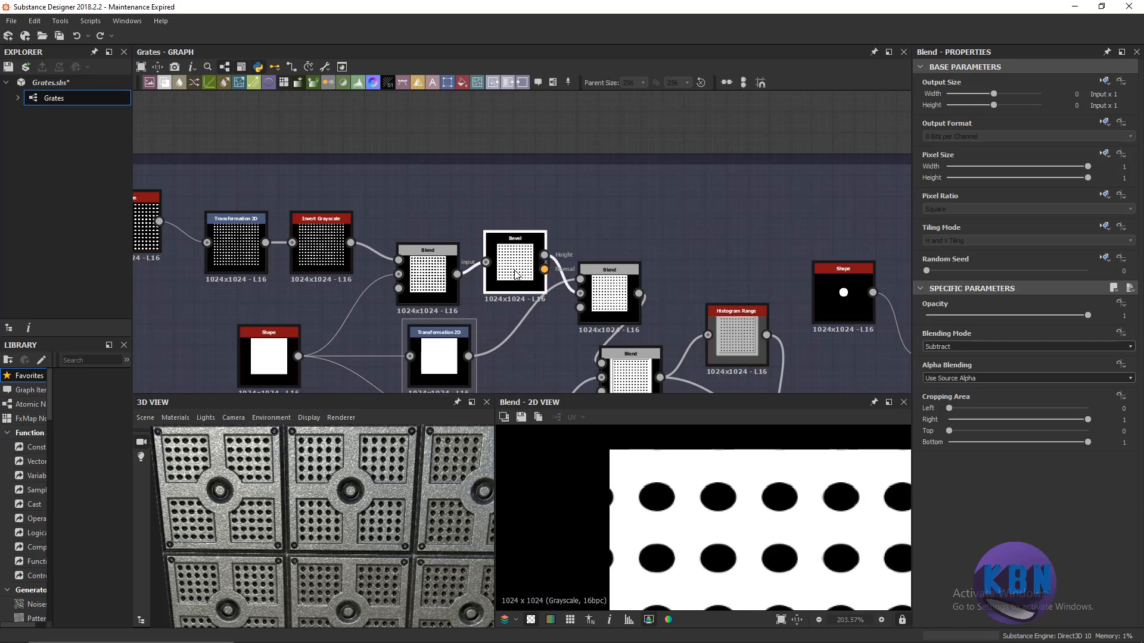
double_click(442, 279)
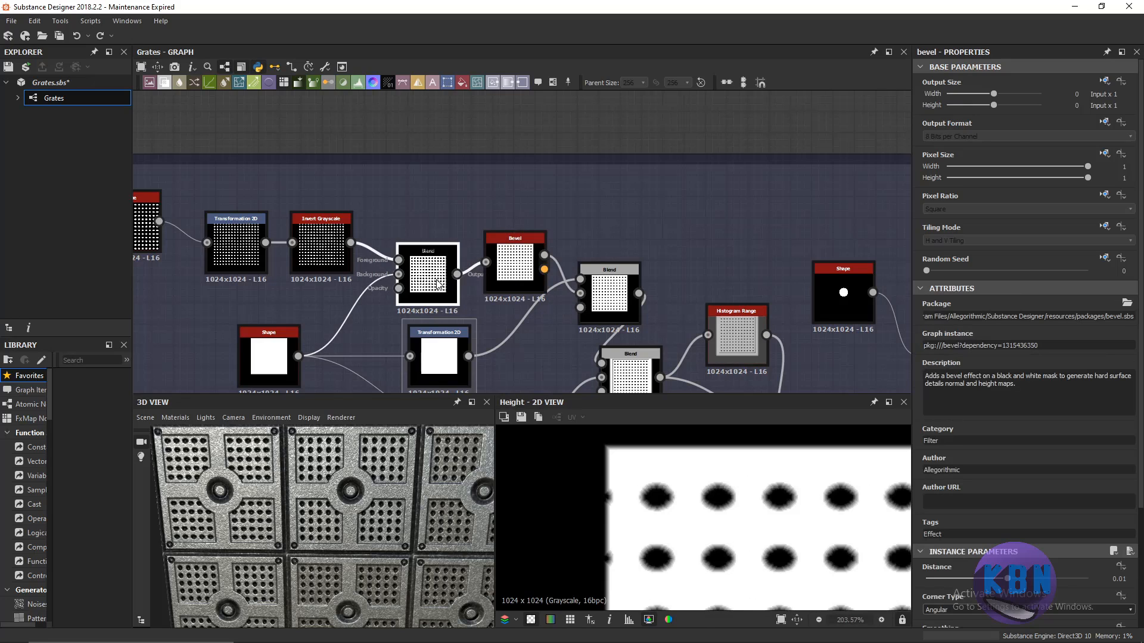
scroll(606, 504, "down", 1)
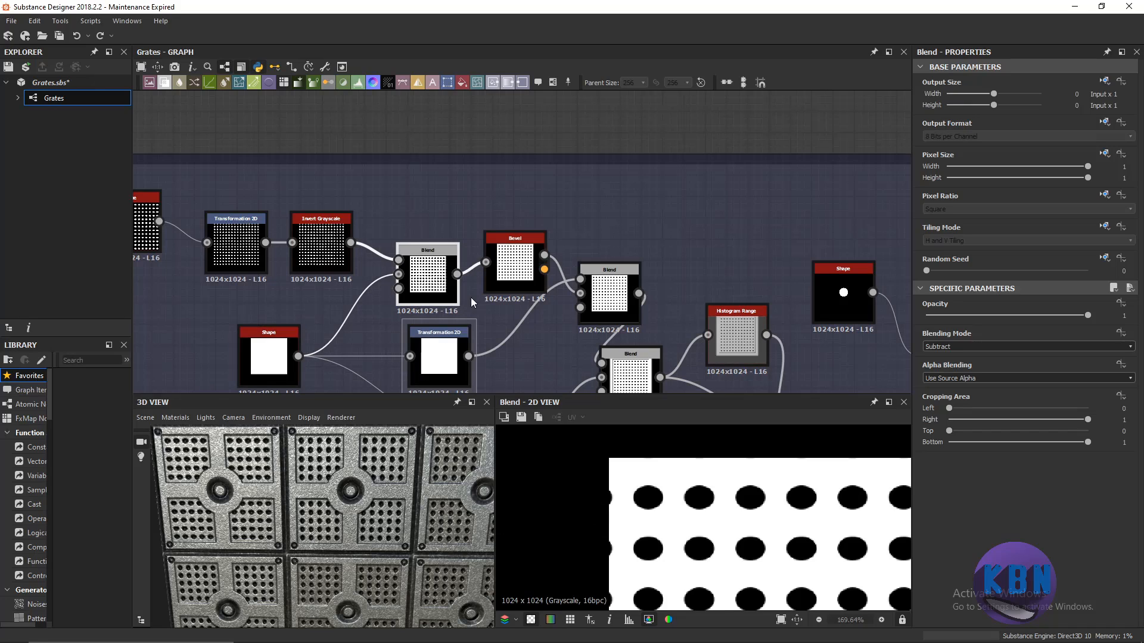
double_click(511, 243)
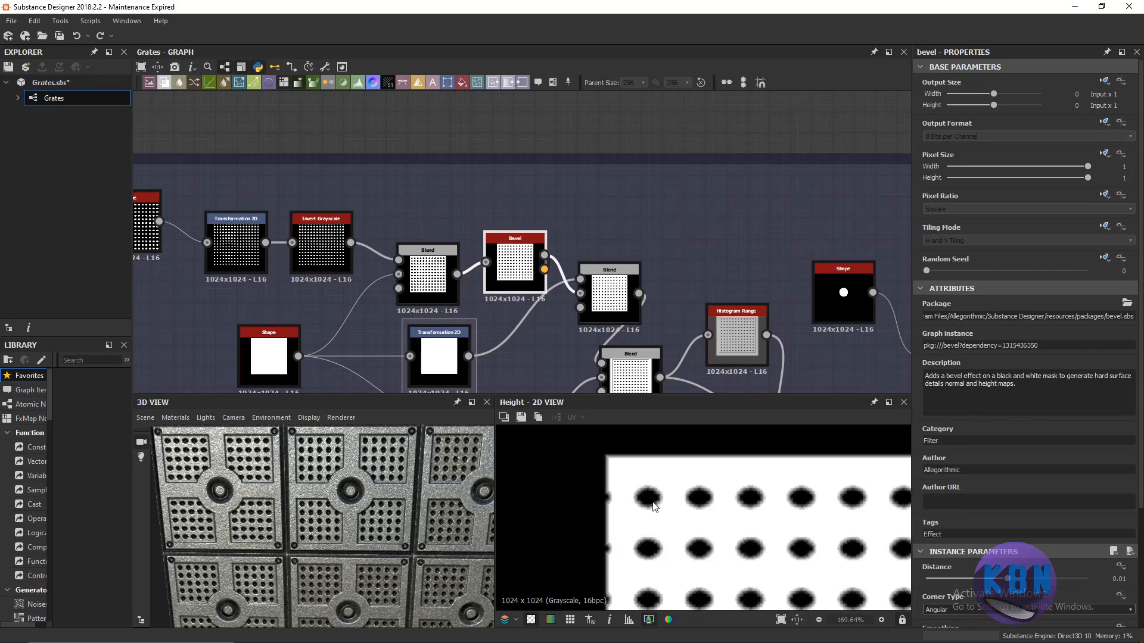
scroll(203, 453, "up", 5)
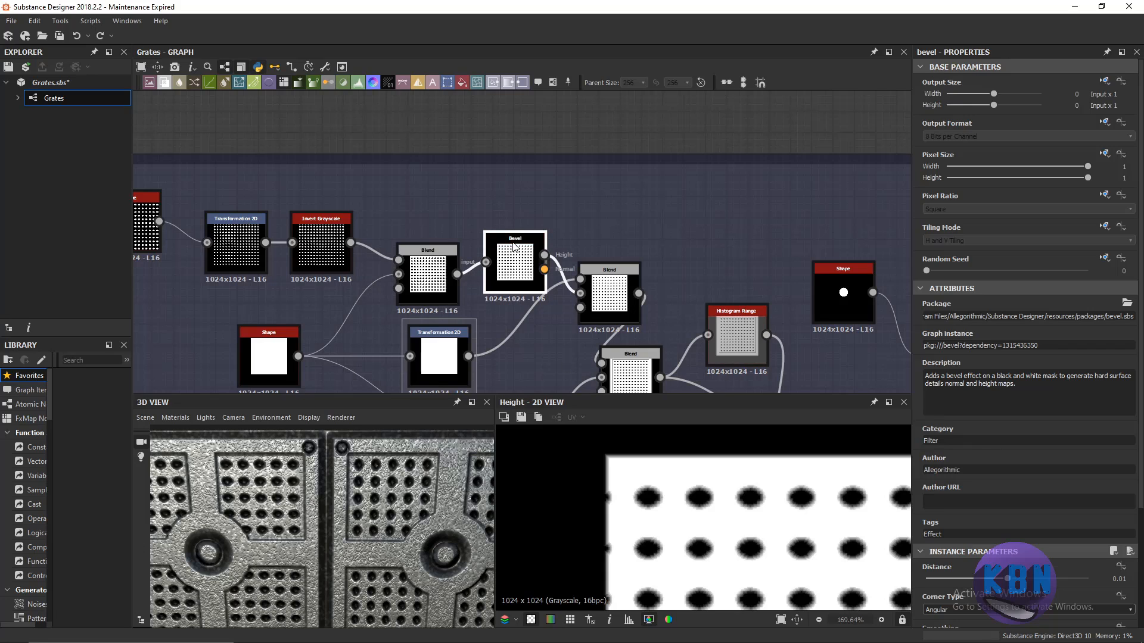
Preview the Multiply Blend node after the Bevel and the Transformation 2D node feeding it.
left_click(611, 295)
scroll(610, 295, "down", 4)
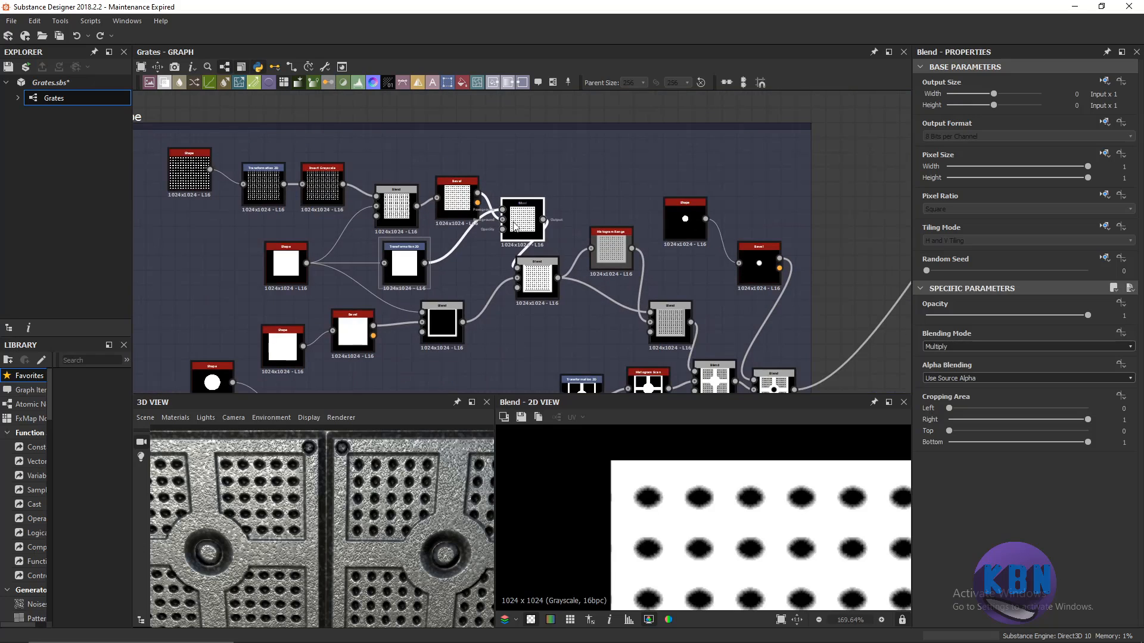
left_click(405, 262)
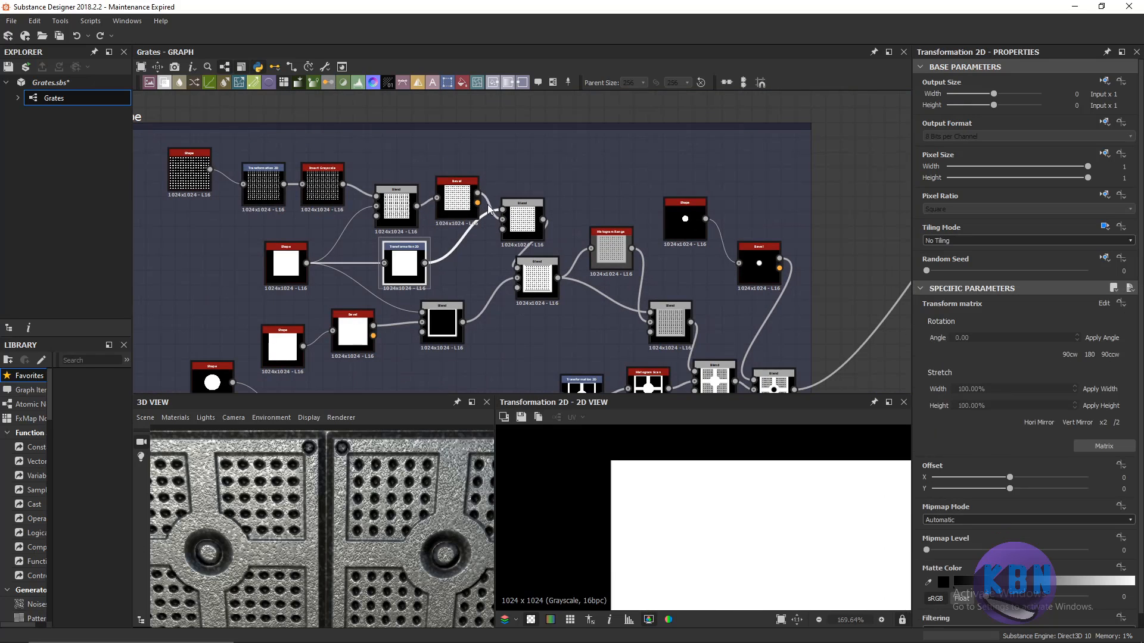
Shift the Subtract Blend node slightly, move the Add (Linear Dodge) Blend node away from the Multiply Blend, and inspect the full Linear Dodge output.
left_click_drag(414, 192, 408, 191)
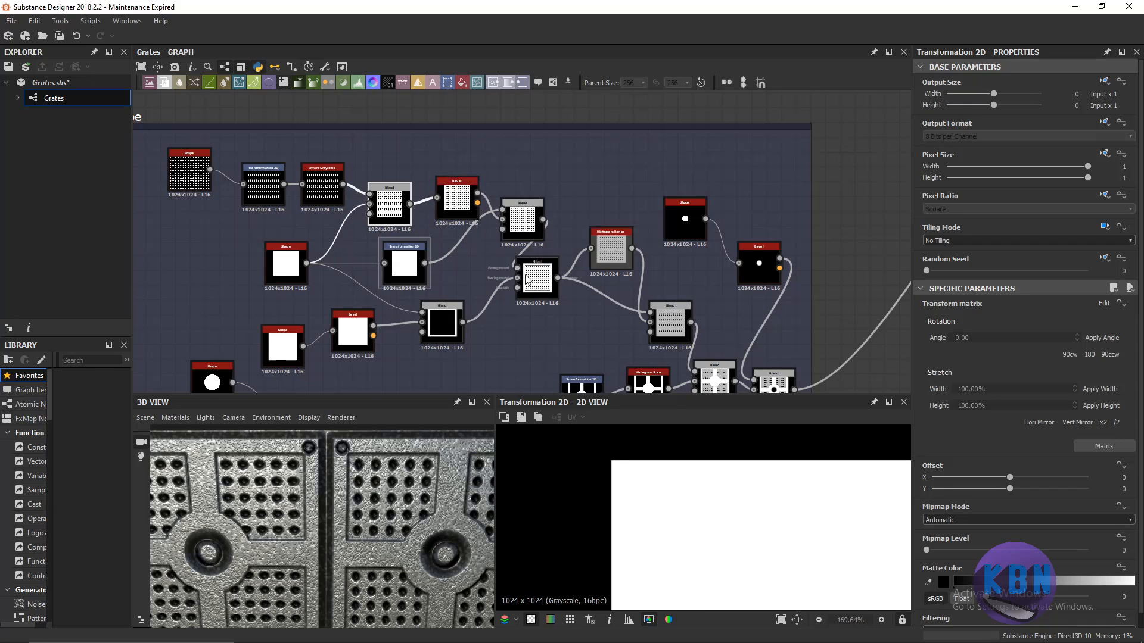
left_click_drag(533, 280, 555, 290)
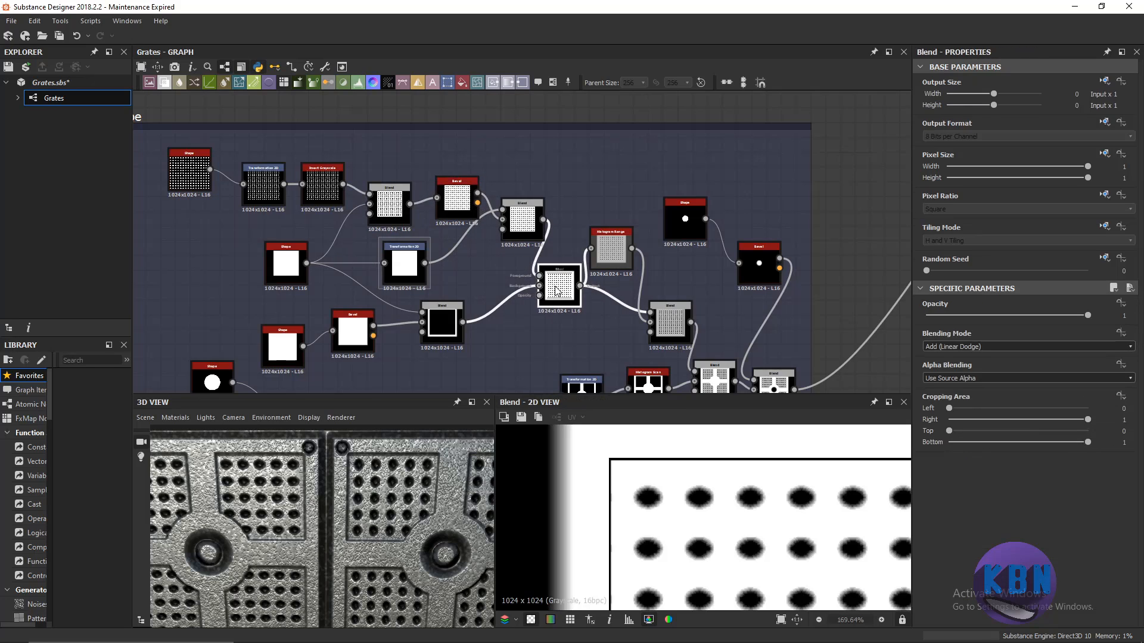
scroll(691, 511, "down", 6)
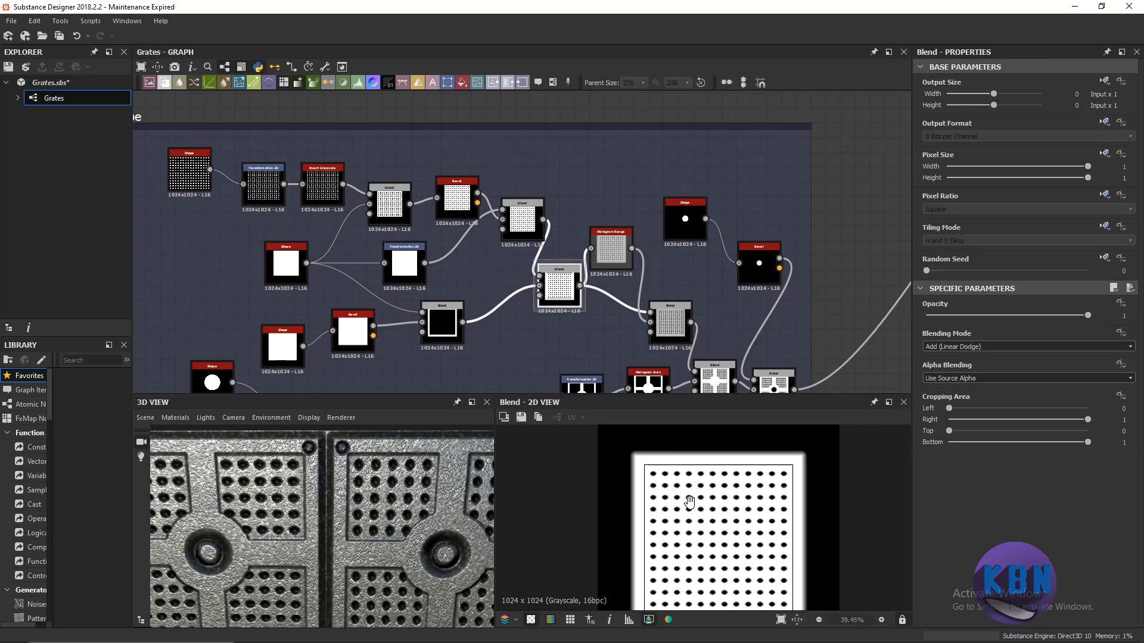
middle_click_drag(689, 502, 655, 464)
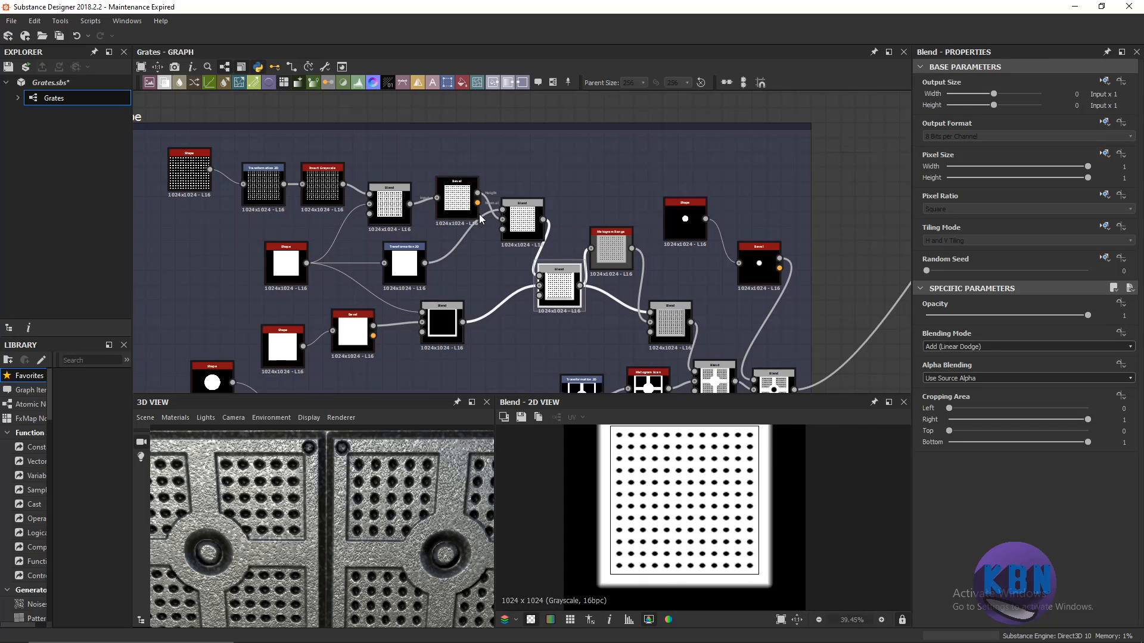
Compare the outputs of the Transformation 2D, Bevel and Multiply Blend nodes to examine how the perforated square is masked.
double_click(403, 265)
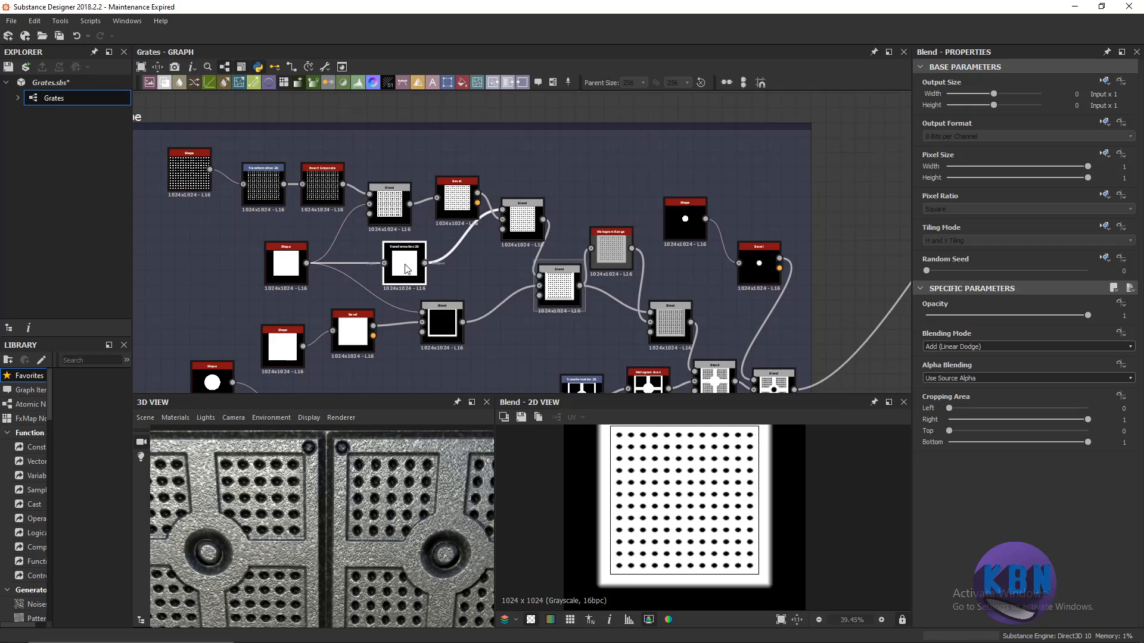
left_click_drag(526, 218, 525, 250)
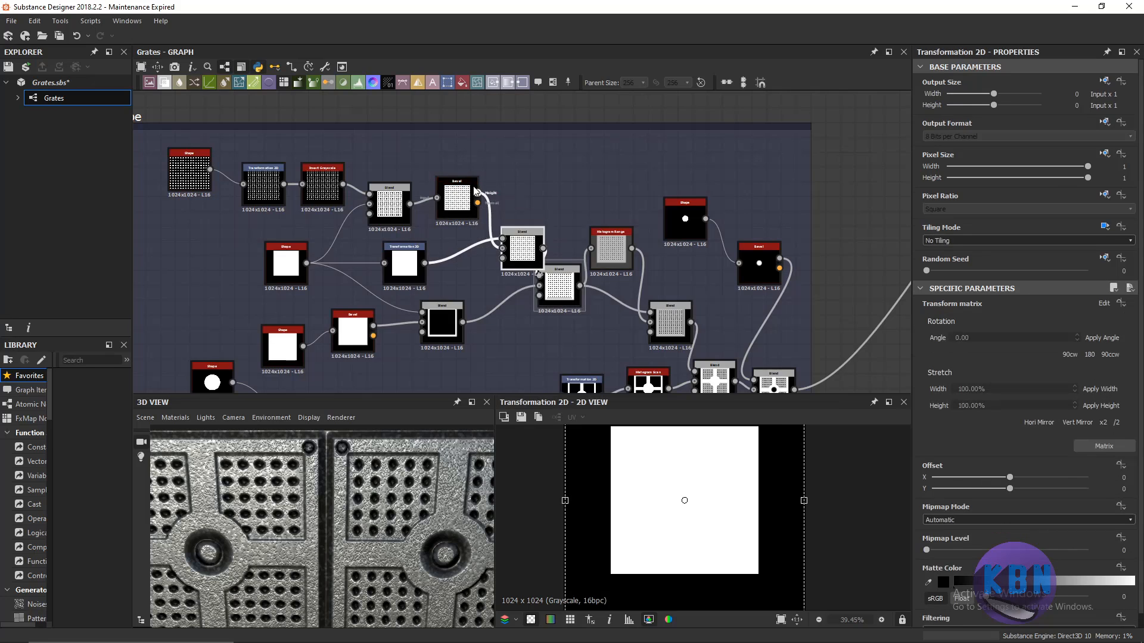
double_click(457, 197)
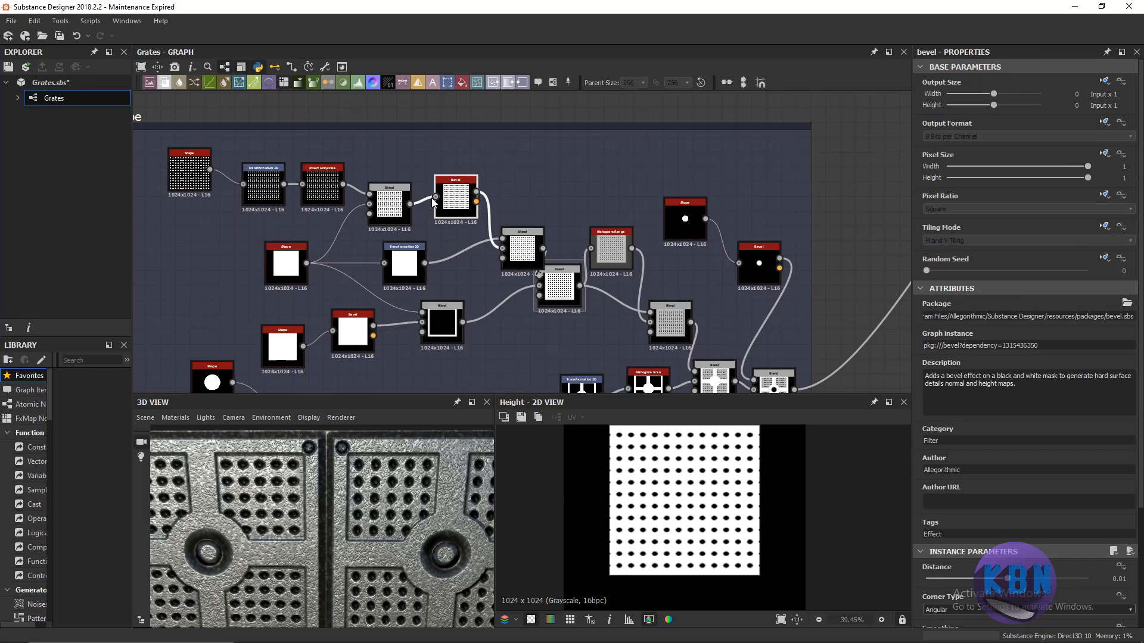
double_click(523, 248)
left_click(405, 267)
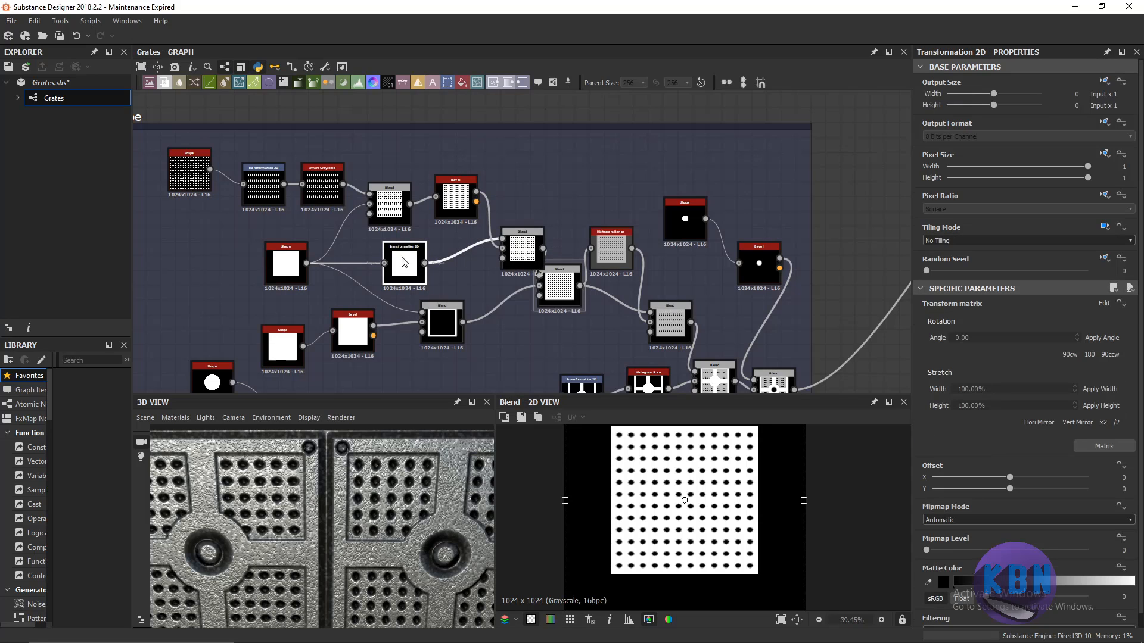
left_click(522, 256)
scroll(529, 281, "up", 3)
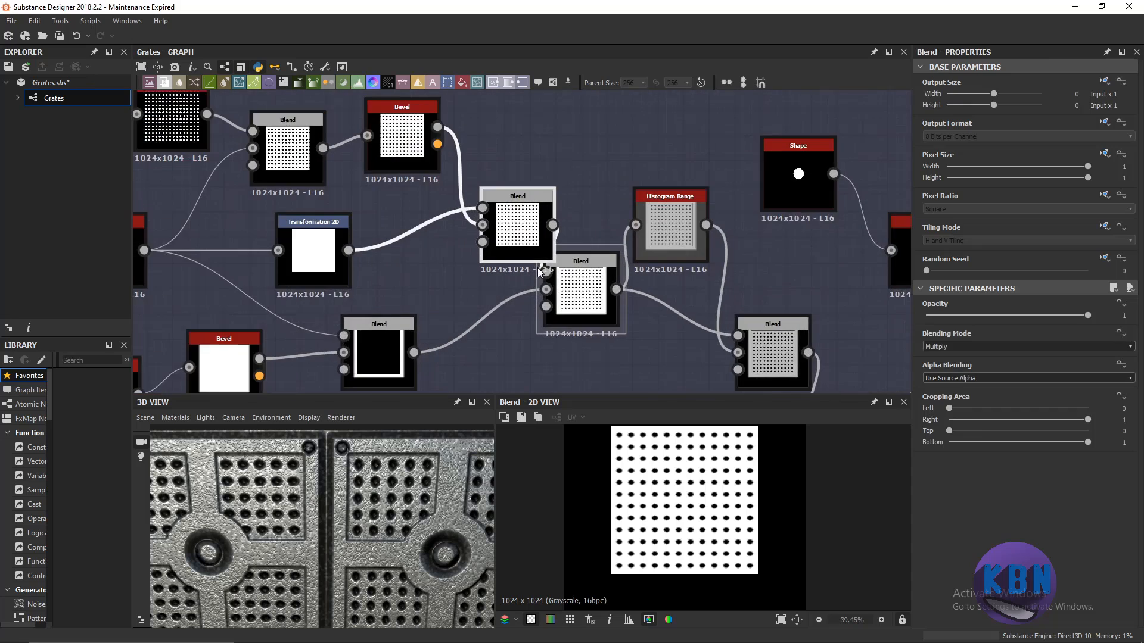
Space out the overlapping Multiply and Add (Linear Dodge) Blend nodes, and check the grate in the 3D view.
scroll(538, 267, "up", 1)
left_click_drag(504, 215, 475, 155)
mouse_move(571, 283)
left_mouse_down()
mouse_move(558, 268)
mouse_move(572, 268)
left_mouse_up()
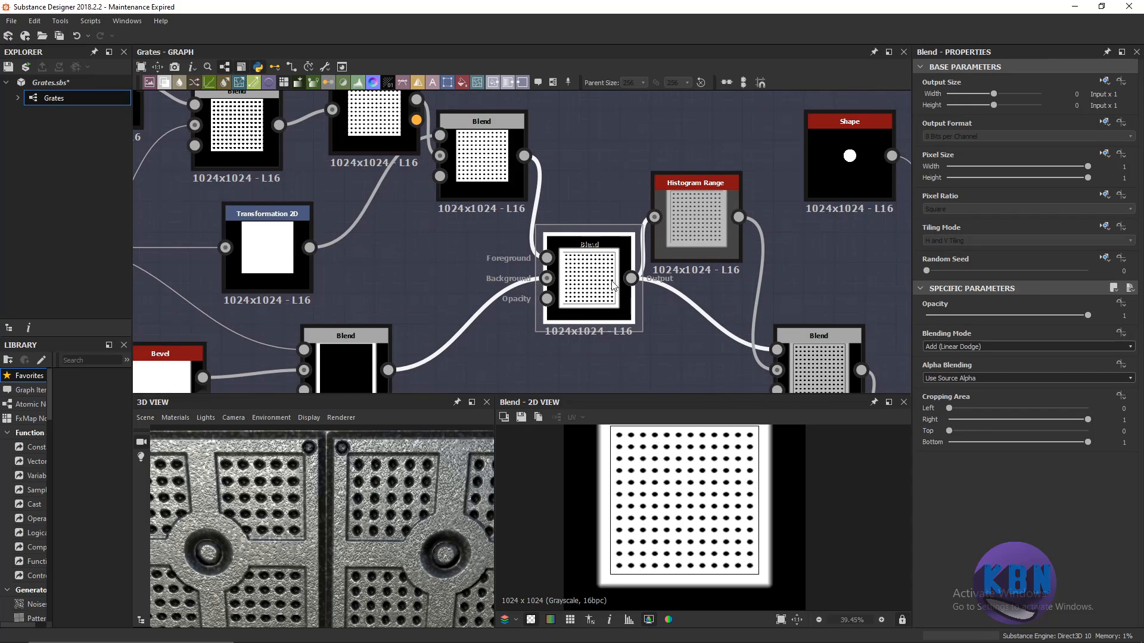
scroll(614, 284, "down", 2)
scroll(365, 506, "down", 3)
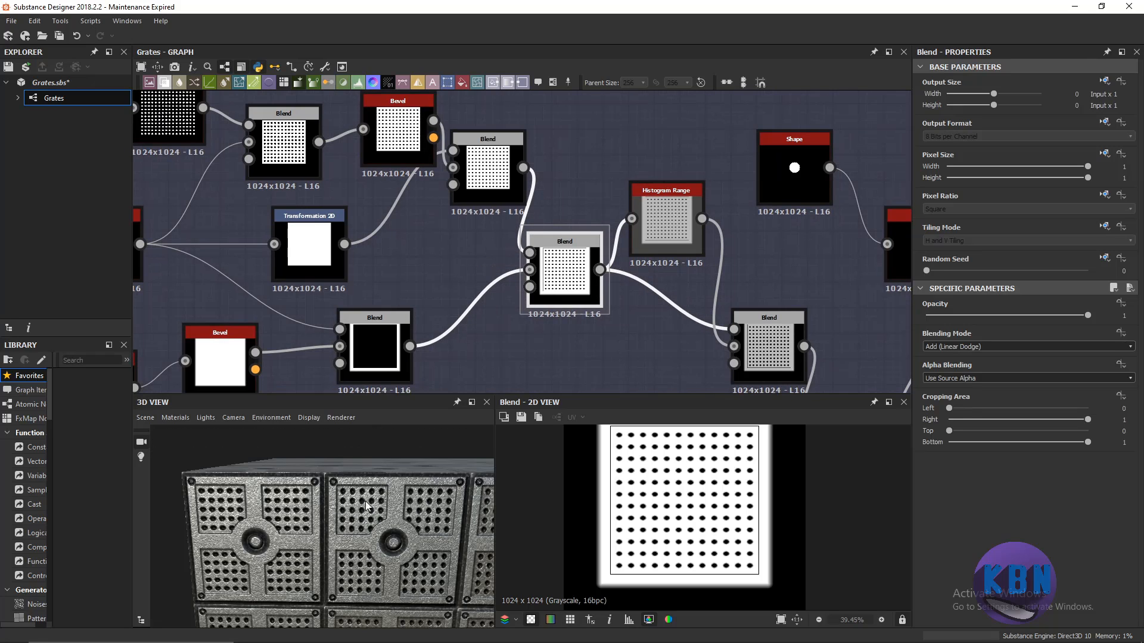
scroll(366, 506, "down", 1)
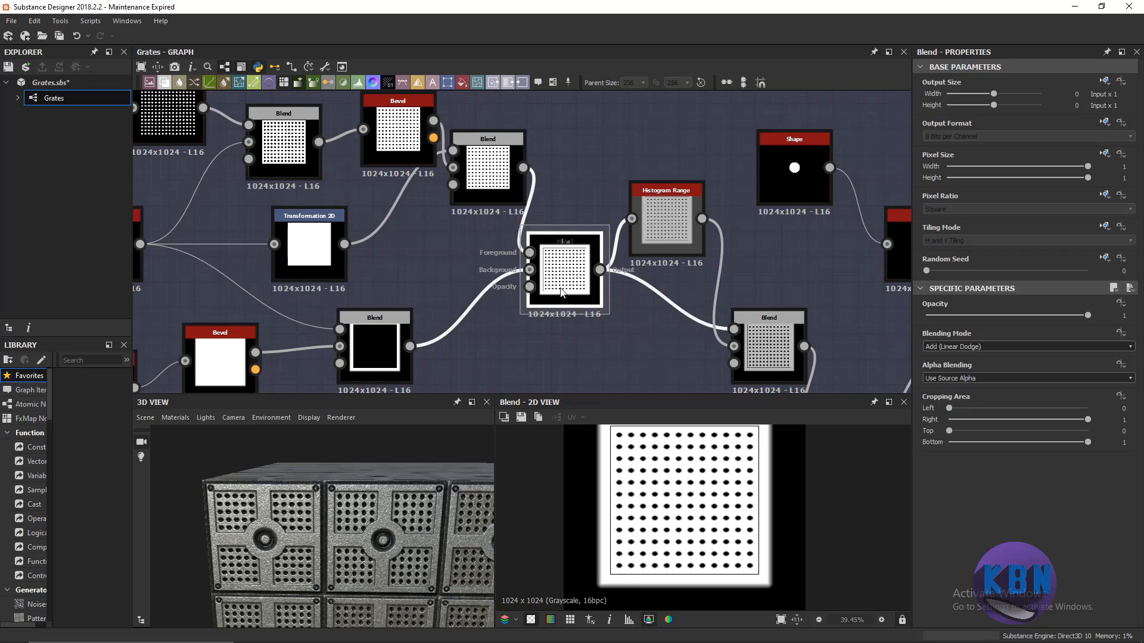
Preview the Histogram Range node and examine where it feeds into the Large shape network.
middle_click_drag(657, 229, 567, 226)
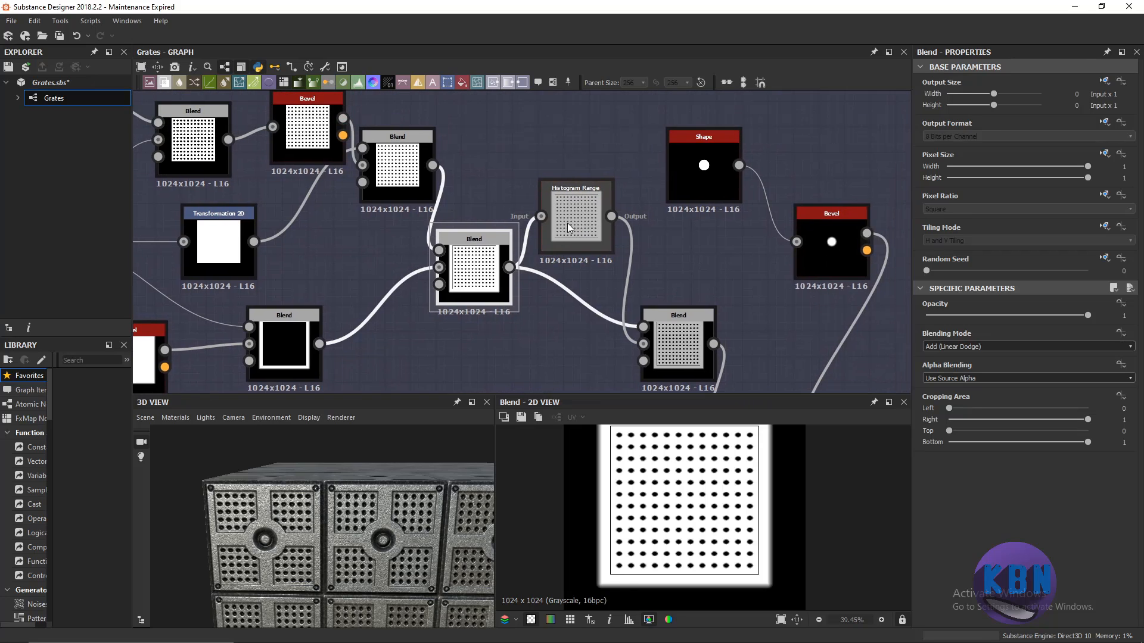
left_click(567, 223)
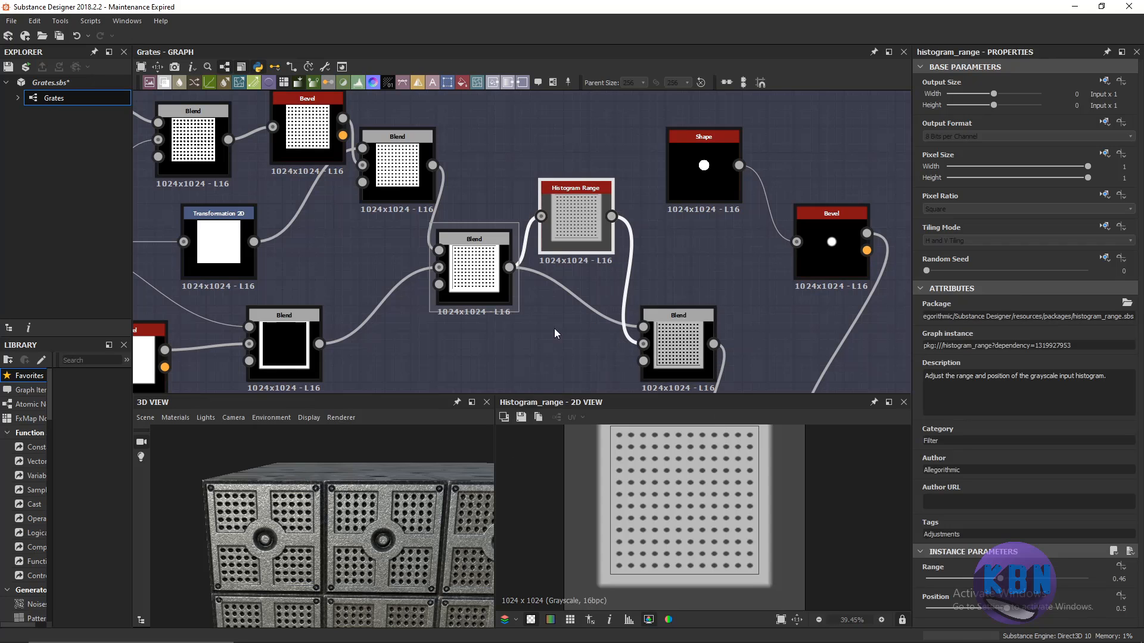
scroll(609, 267, "down", 5)
scroll(624, 272, "up", 3)
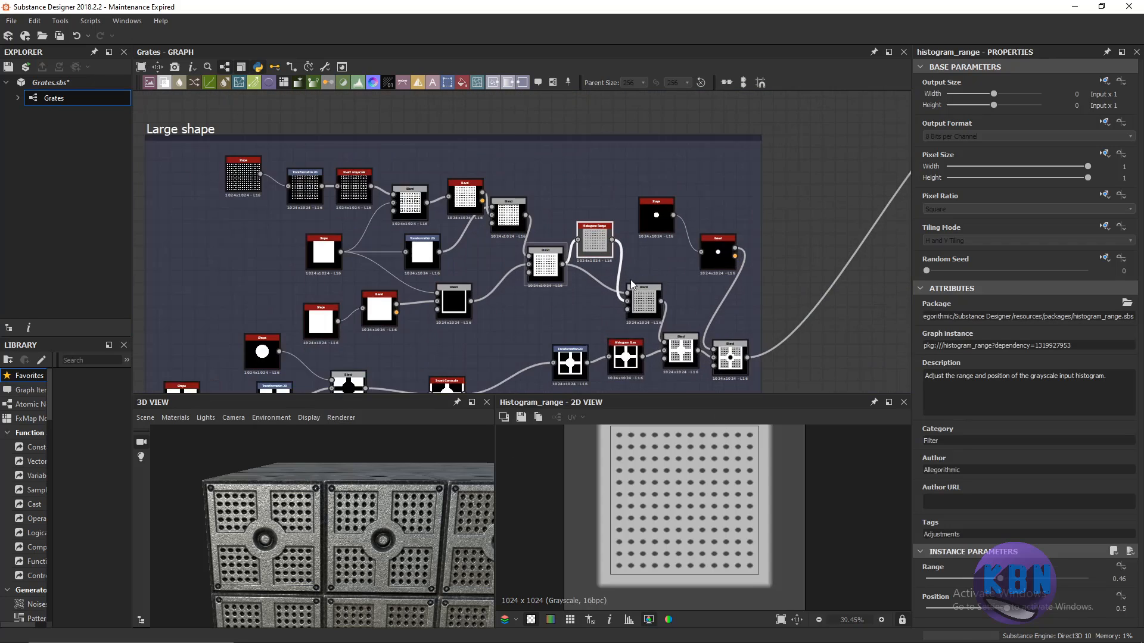
Try Range values of 0.71, 0.99 and 0.08 on the Histogram Range node, checking the grate in the 3D view.
scroll(588, 232, "up", 5)
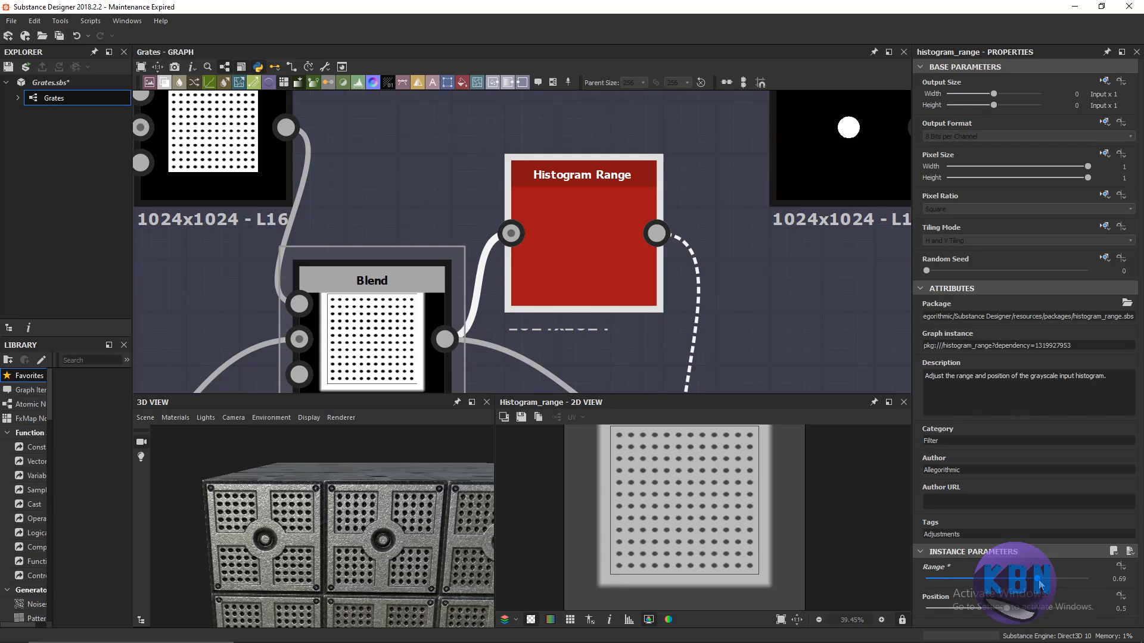
left_click_drag(1002, 579, 1040, 579)
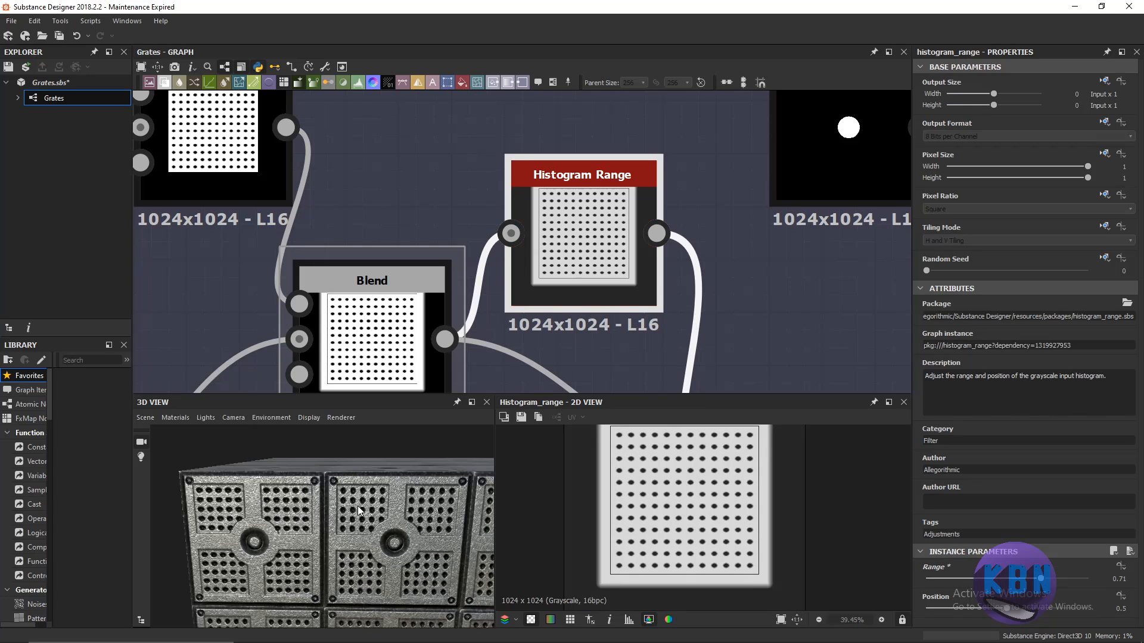
scroll(390, 502, "up", 5)
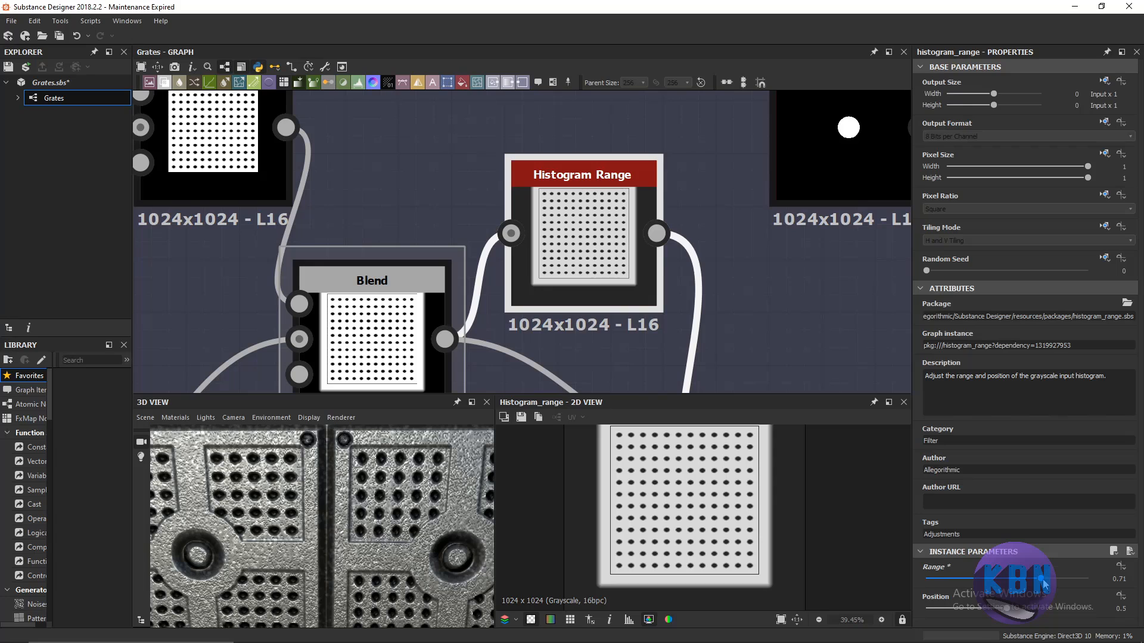
left_click_drag(1041, 579, 1086, 578)
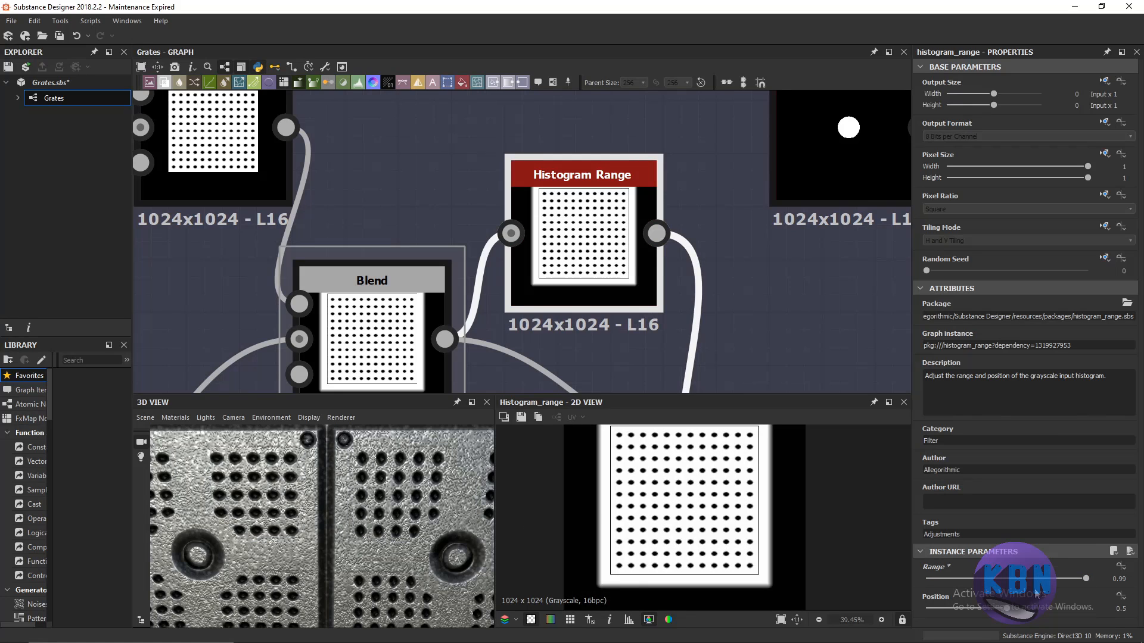
left_click_drag(1086, 578, 940, 579)
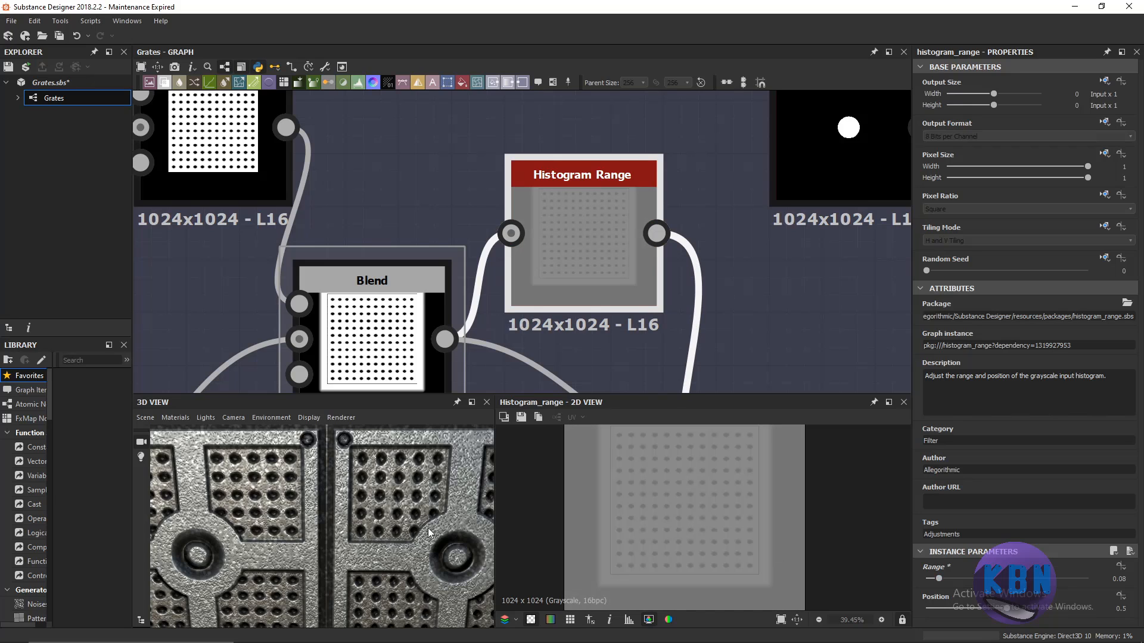
scroll(429, 531, "down", 5)
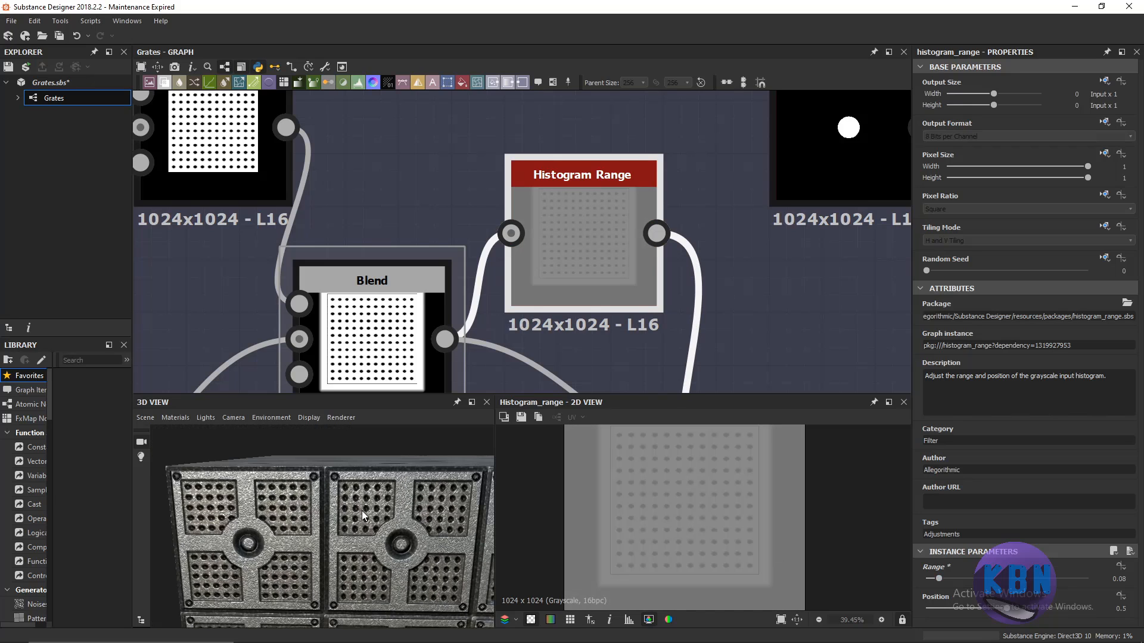
scroll(596, 251, "down", 5)
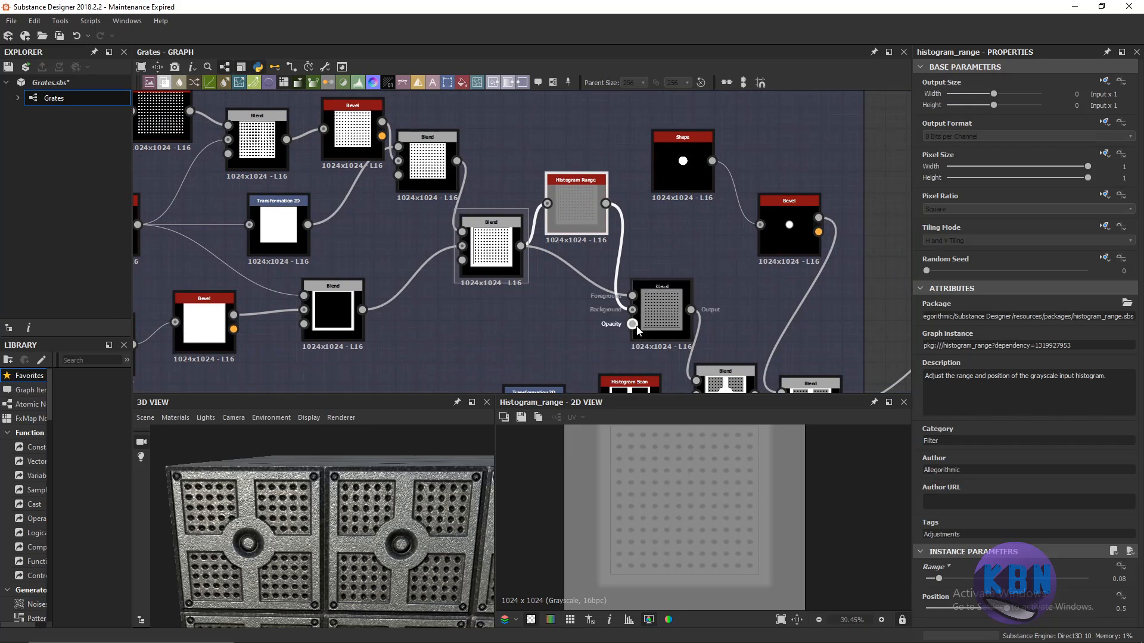
Undo the three Range changes on the Histogram Range node.
key("ctrl+z")
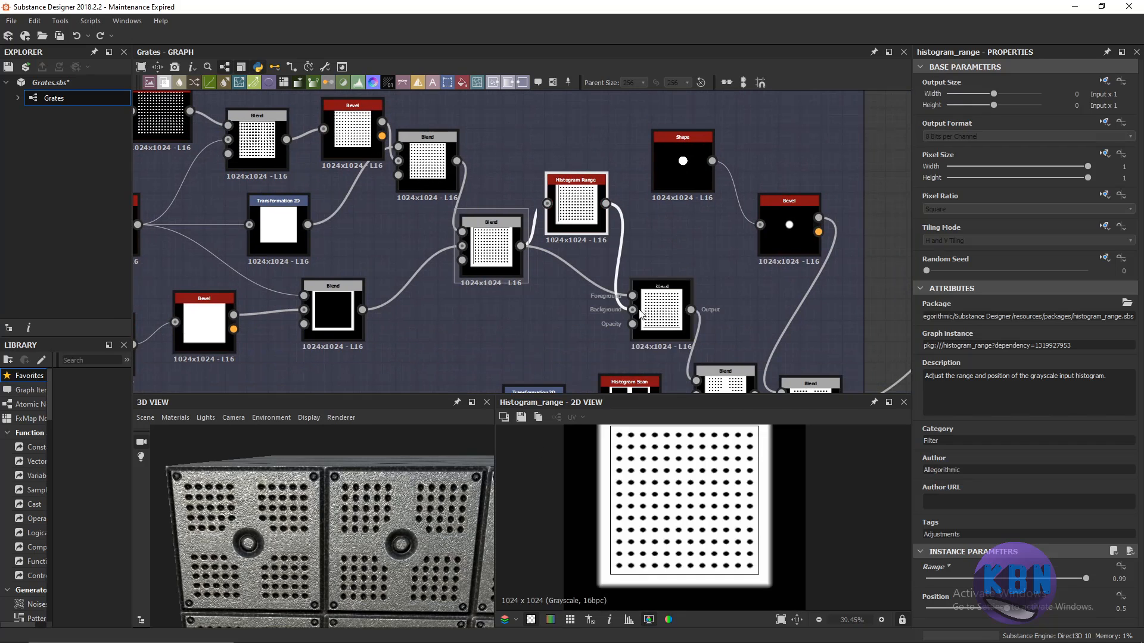
key("ctrl+z")
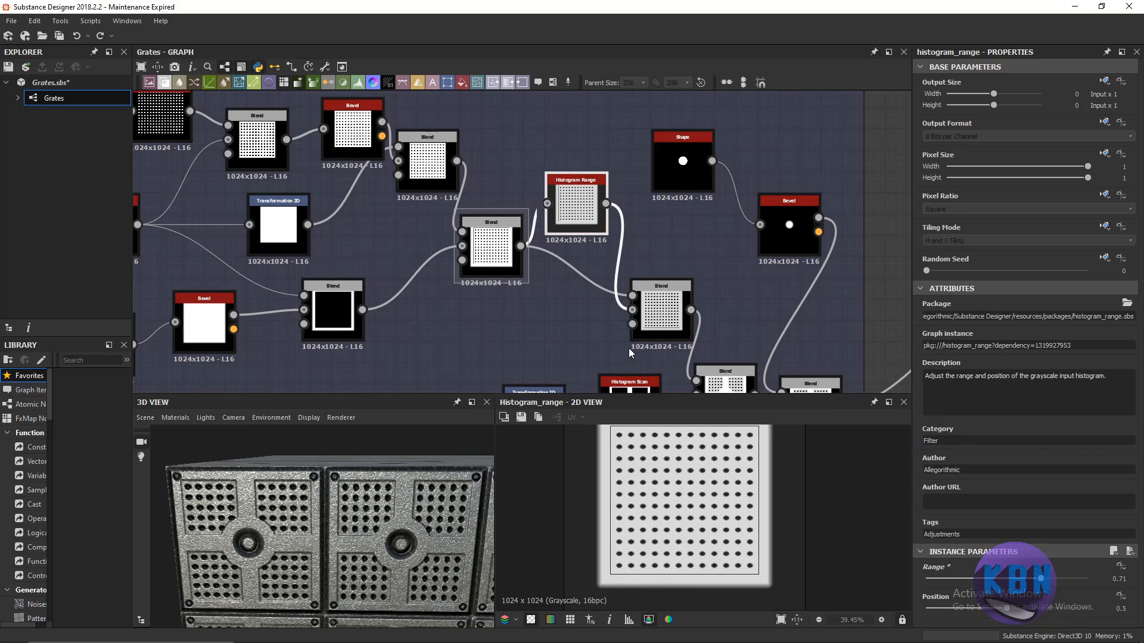
key("ctrl+z")
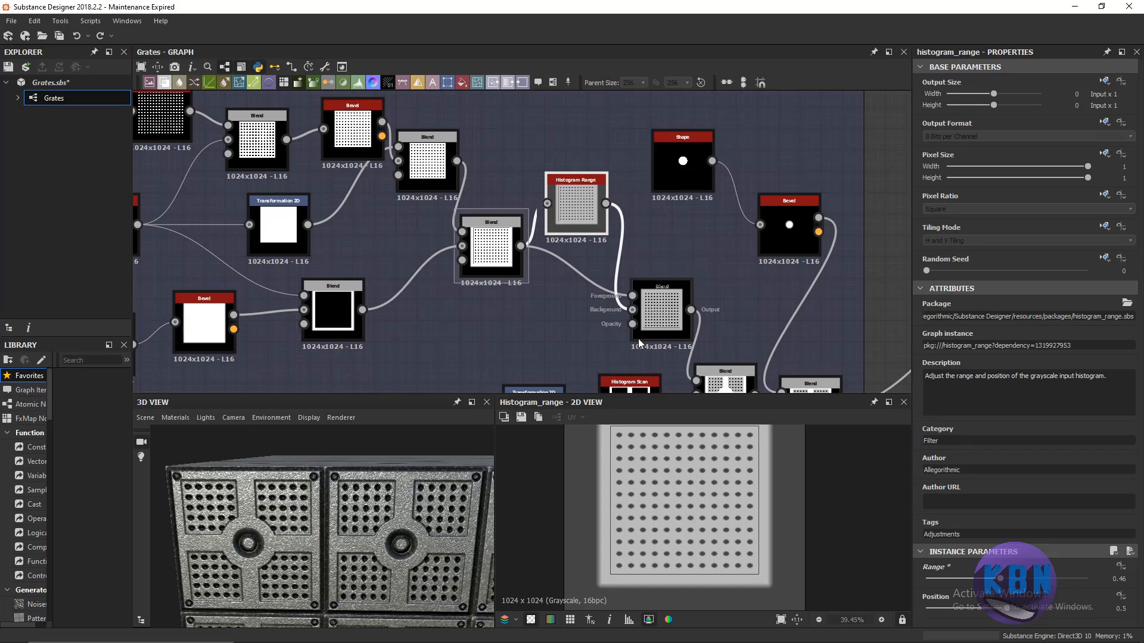
Line up the Histogram Range node with the Blend node it feeds, and move the Add (Linear Dodge) Blend node higher above it.
scroll(581, 215, "up", 3)
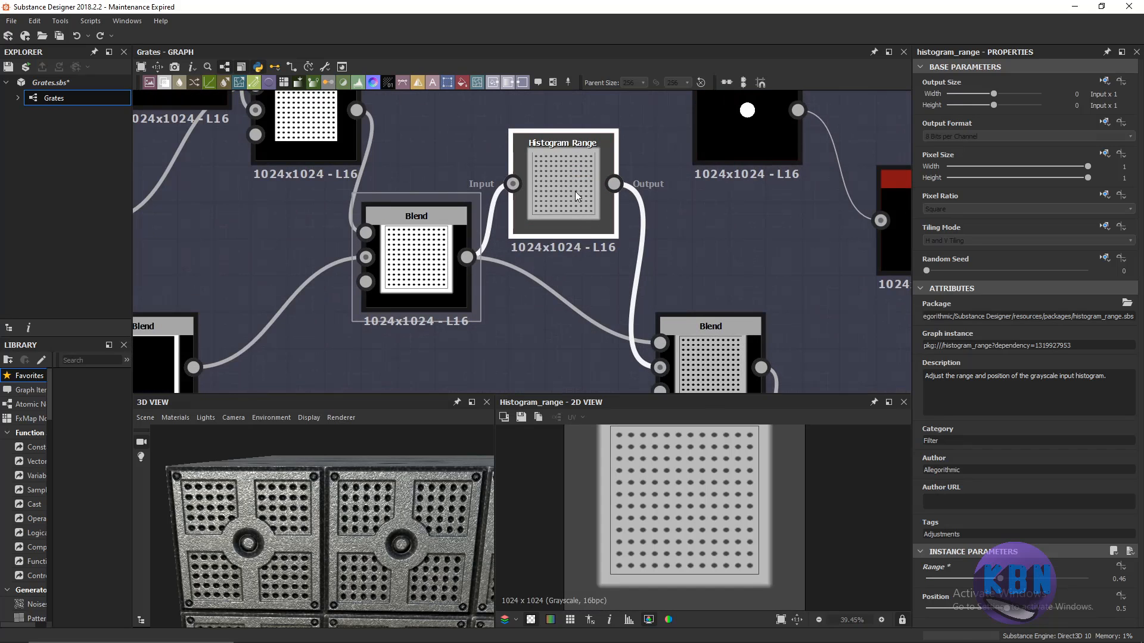
scroll(571, 200, "down", 1)
middle_click_drag(648, 349, 641, 299)
left_click_drag(549, 142, 534, 303)
left_click_drag(451, 202, 451, 169)
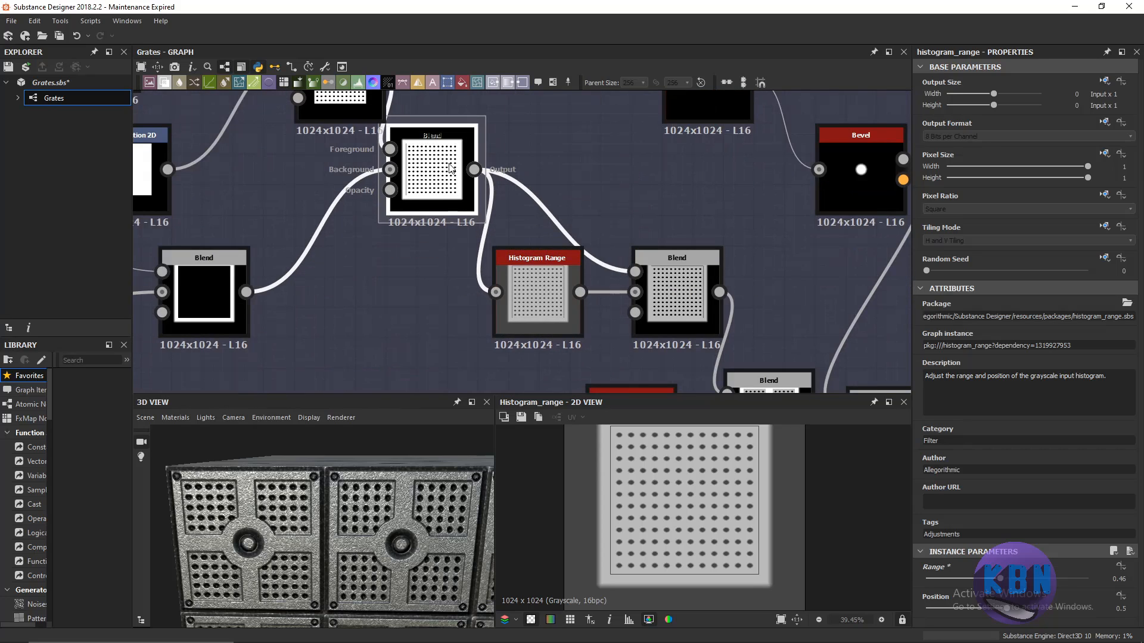
Move the Multiply Blend node higher so it sits slightly above the Histogram Range node that feeds it.
left_click_drag(666, 261, 665, 214)
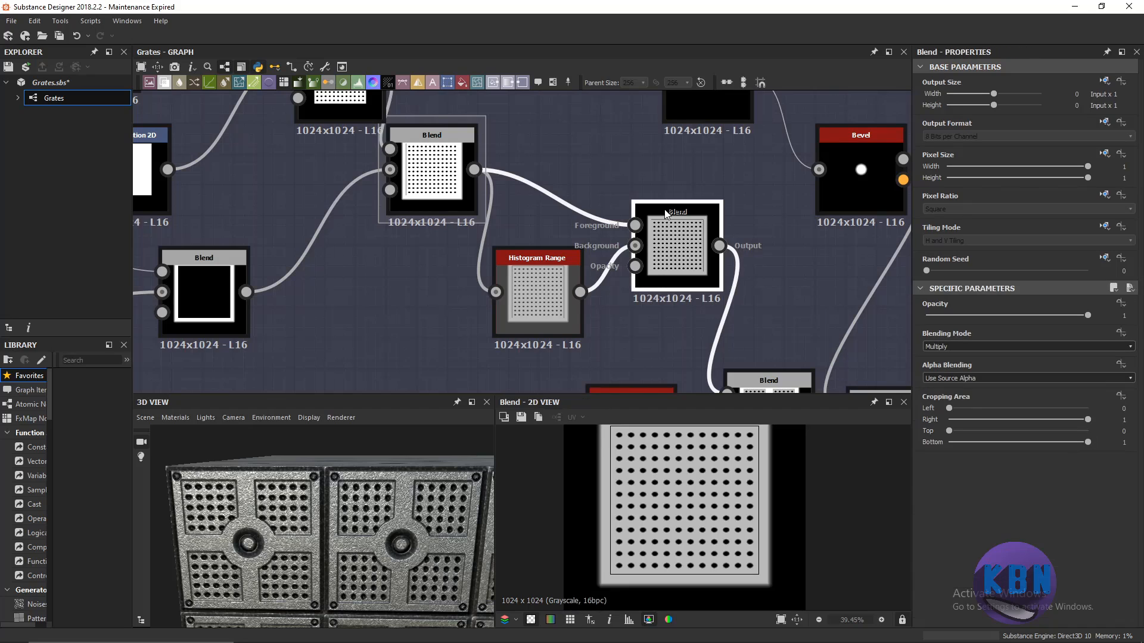
scroll(439, 198, "down", 2)
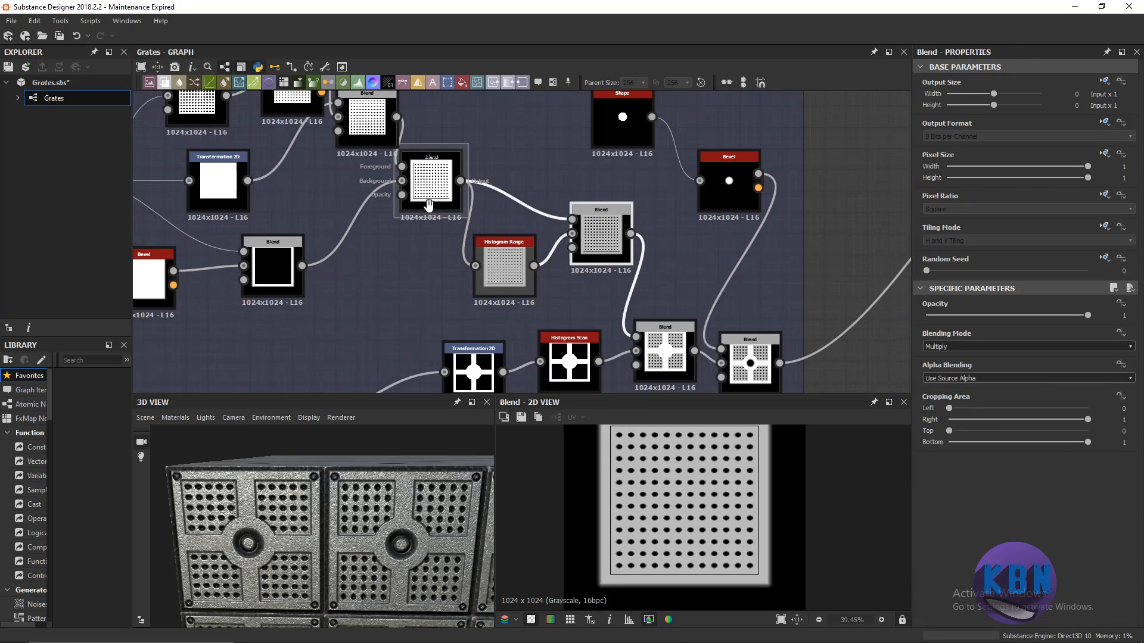
middle_click_drag(439, 198, 455, 261)
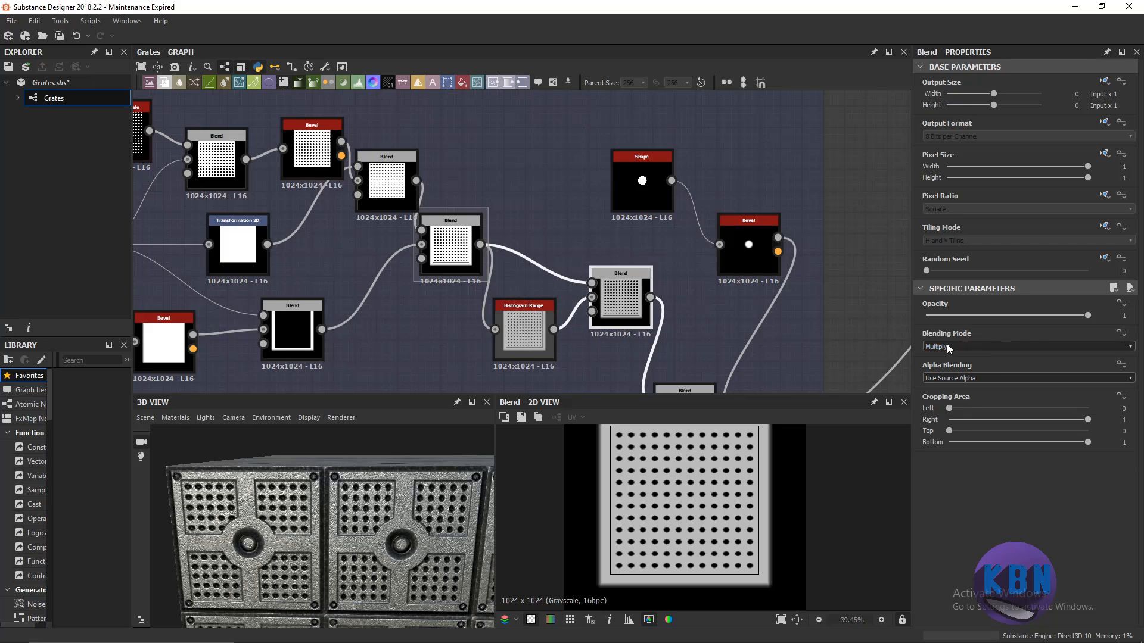
Compare the Histogram Range node with the Multiply Blend node it feeds, checking both results.
left_click(539, 334)
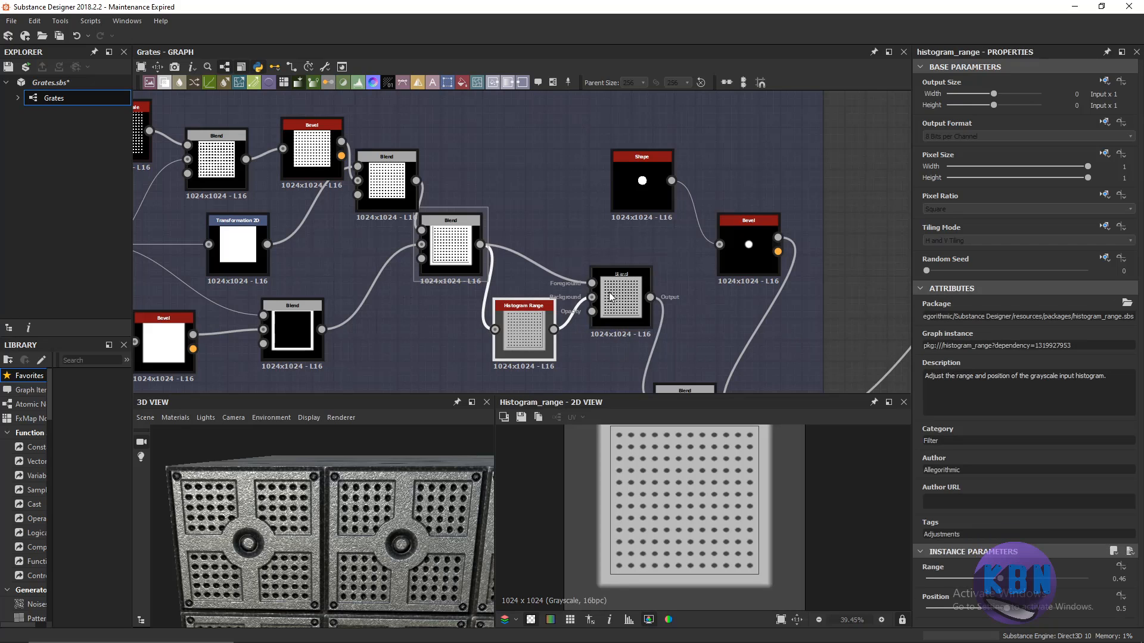
left_click(586, 298)
scroll(534, 313, "up", 3)
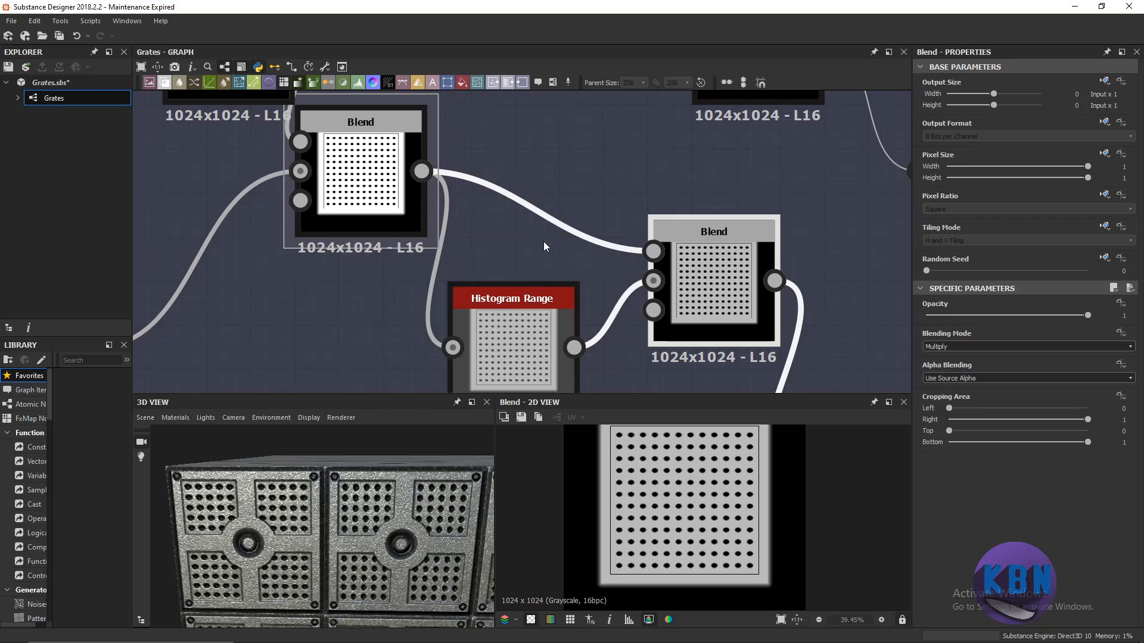
scroll(689, 281, "down", 6)
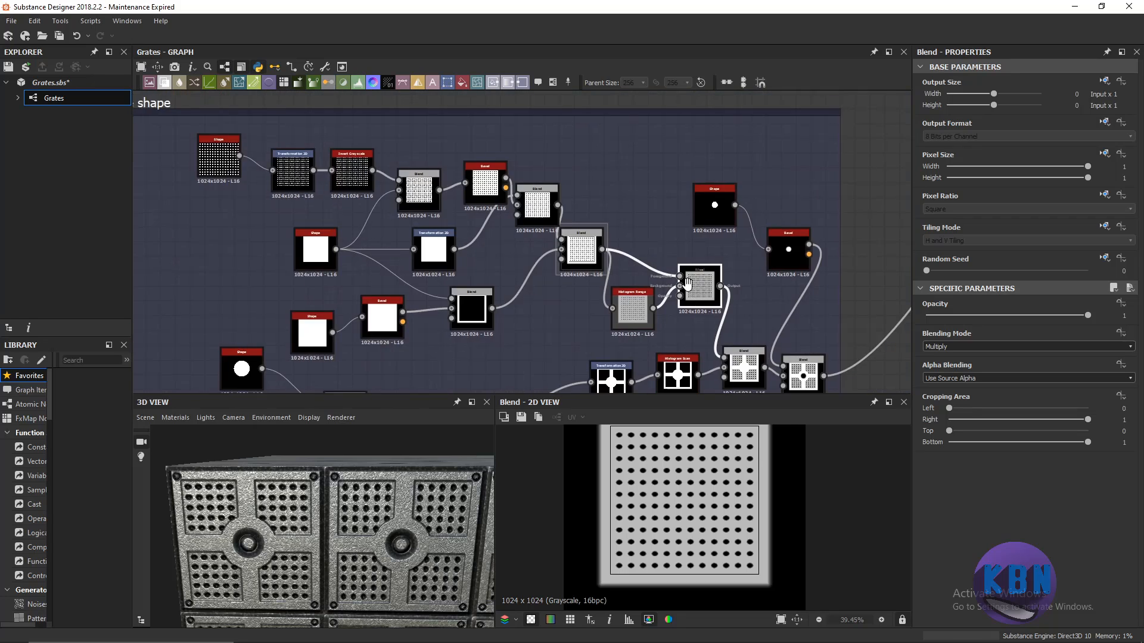
Preview the Add (Linear Dodge) Blend that merges the perforated plate with the cross shape from the Histogram Scan node.
middle_click_drag(693, 288, 651, 178)
scroll(703, 253, "up", 3)
double_click(704, 253)
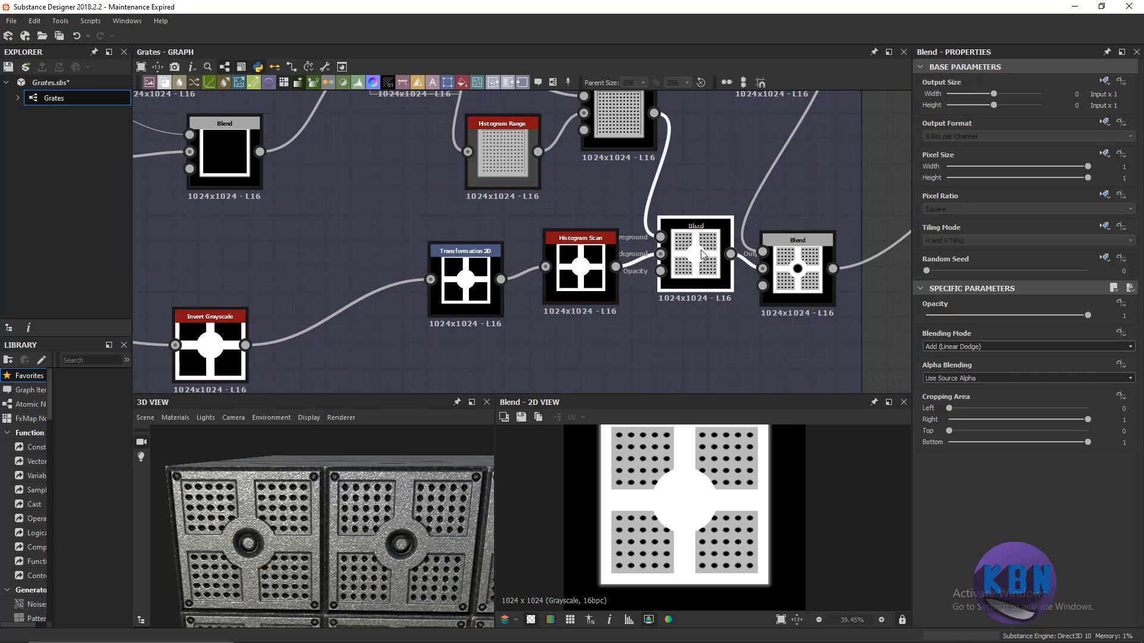
scroll(670, 229, "up", 2)
scroll(653, 286, "down", 2)
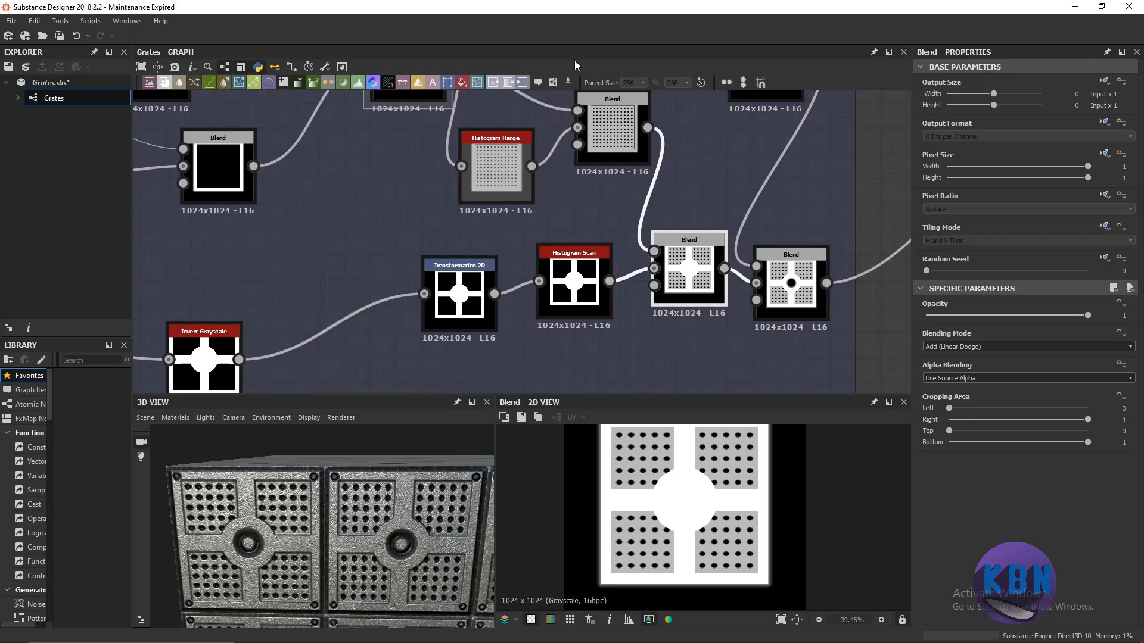
double_click(559, 287)
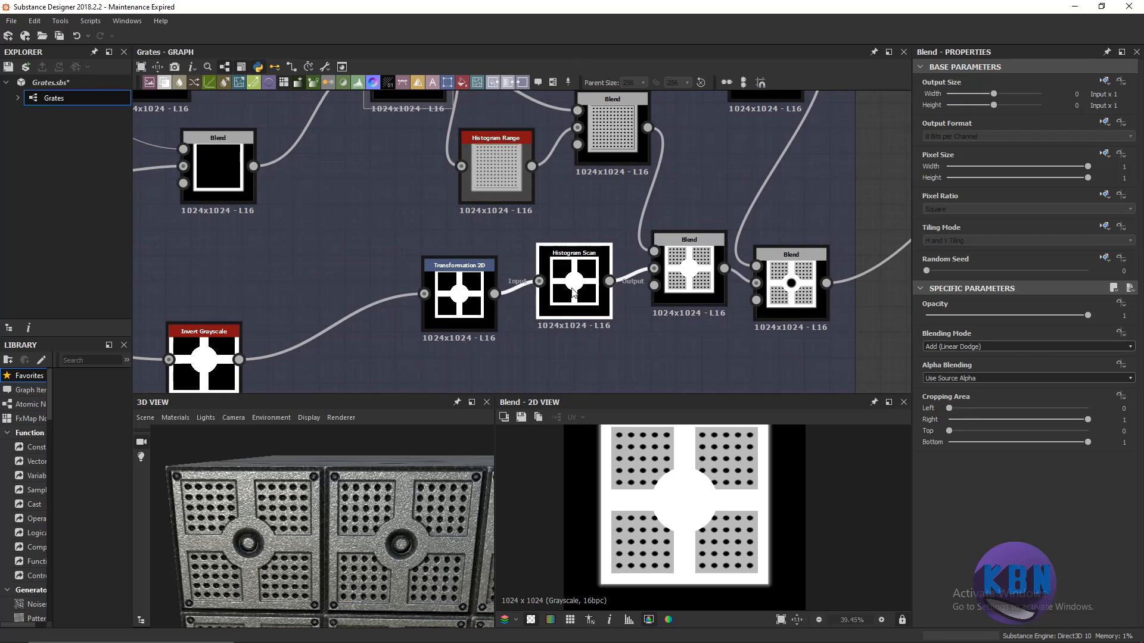
double_click(701, 272)
Preview the Subtract Blend at the end of the Large shape network and trace its inputs back to the beveled circle.
middle_click_drag(775, 290, 663, 288)
double_click(673, 267)
scroll(674, 247, "down", 3)
middle_click_drag(601, 117, 559, 193)
scroll(559, 193, "up", 1)
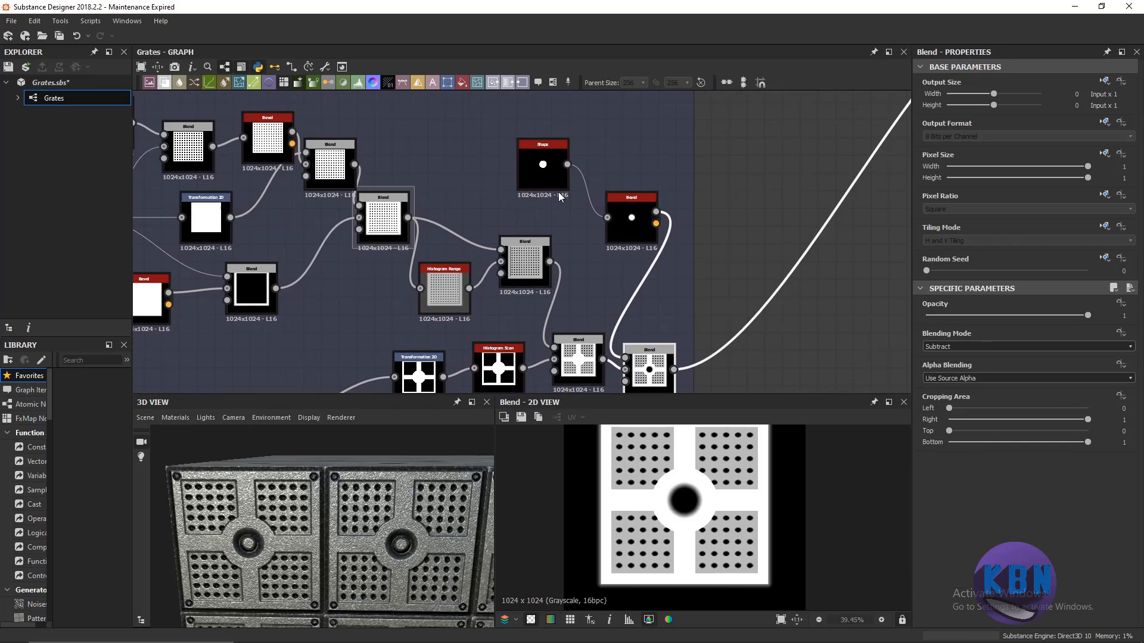
Inspect the grate's center hole up close and then across the tiled cube in the 3D view.
scroll(403, 556, "up", 2)
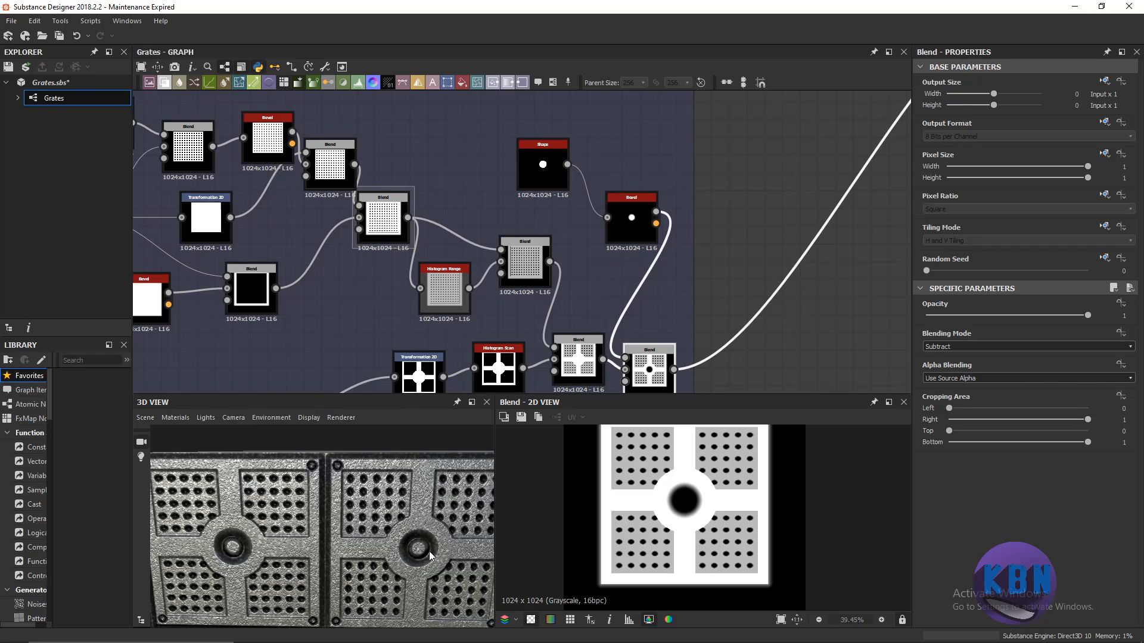
scroll(669, 332, "down", 3)
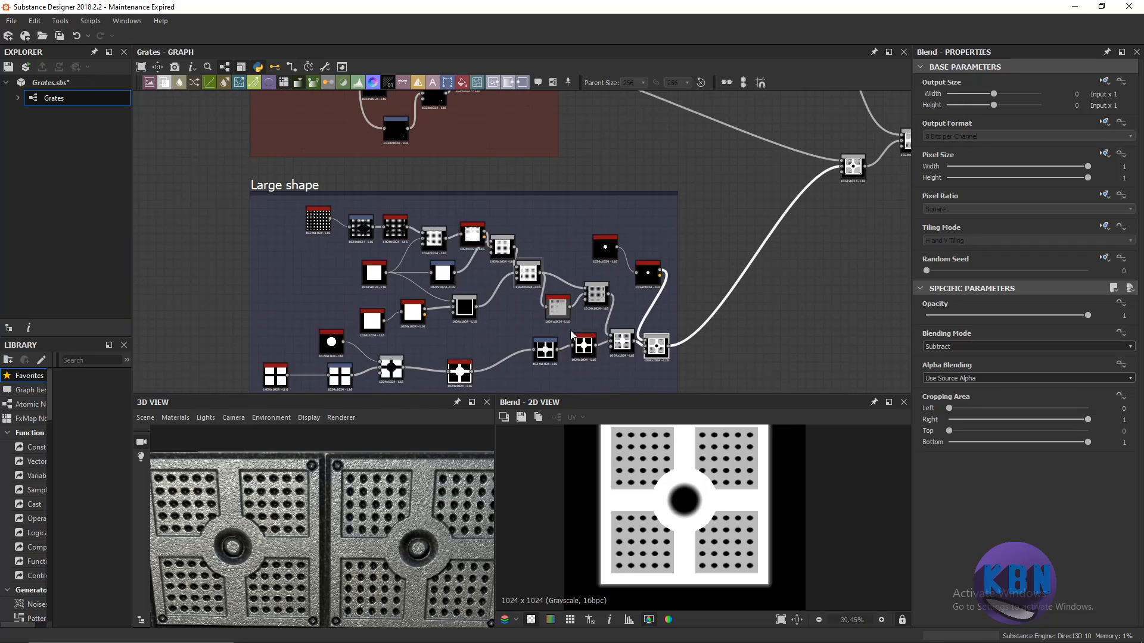
scroll(307, 534, "down", 5)
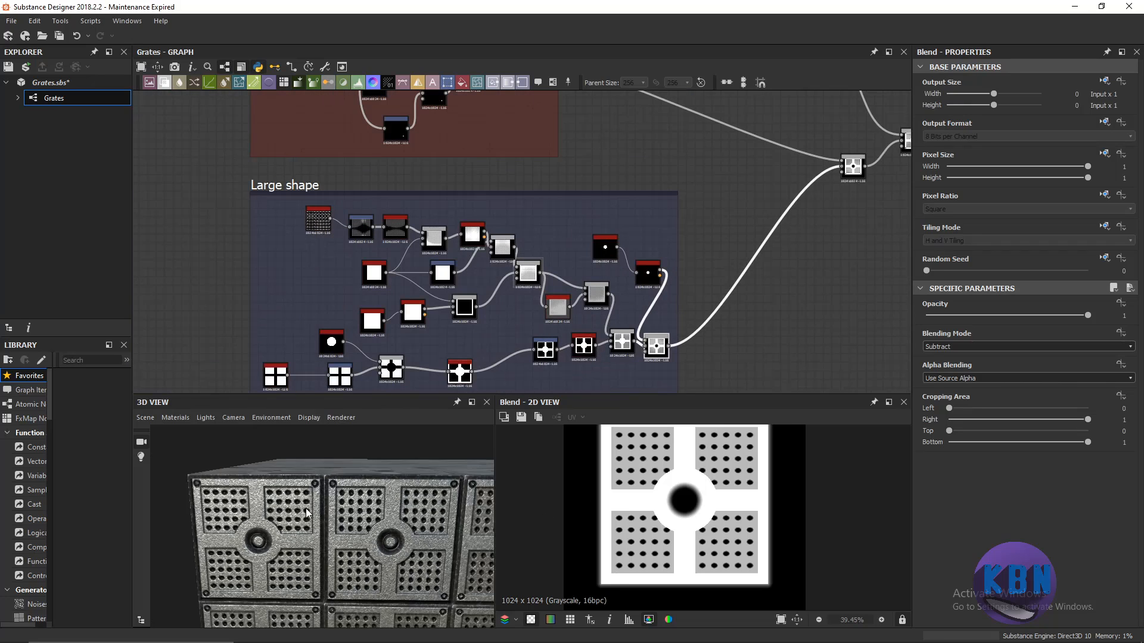
scroll(309, 534, "down", 1)
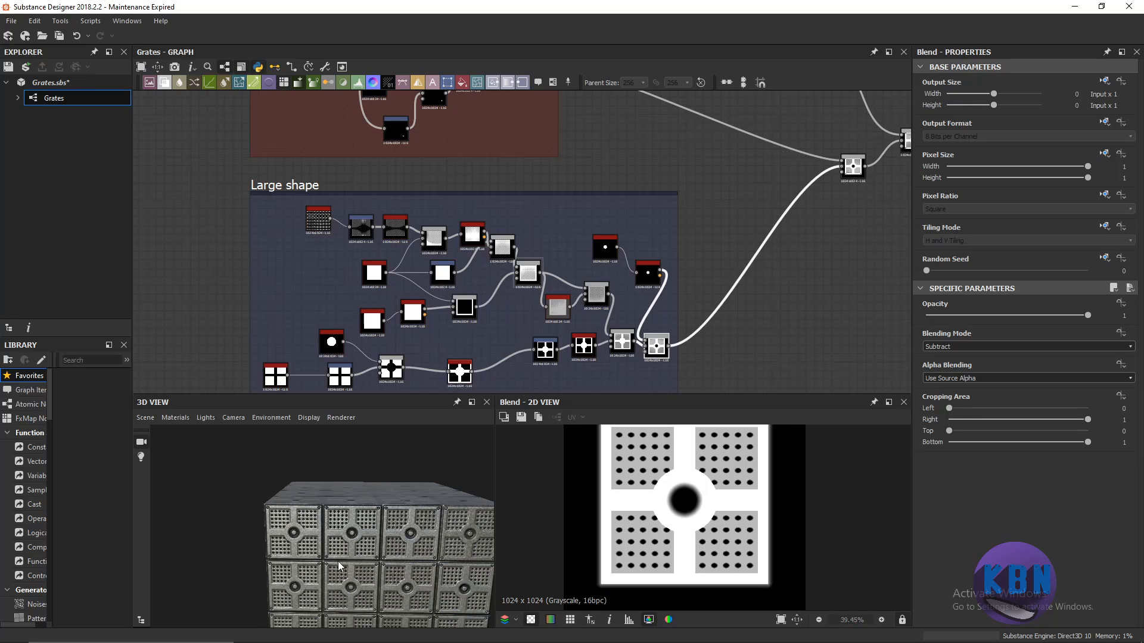
Trace the Large shape output through the connecting Blend nodes toward the Blend and tile frame.
middle_click_drag(666, 321, 497, 302)
scroll(494, 283, "down", 2)
middle_click_drag(412, 259, 450, 283)
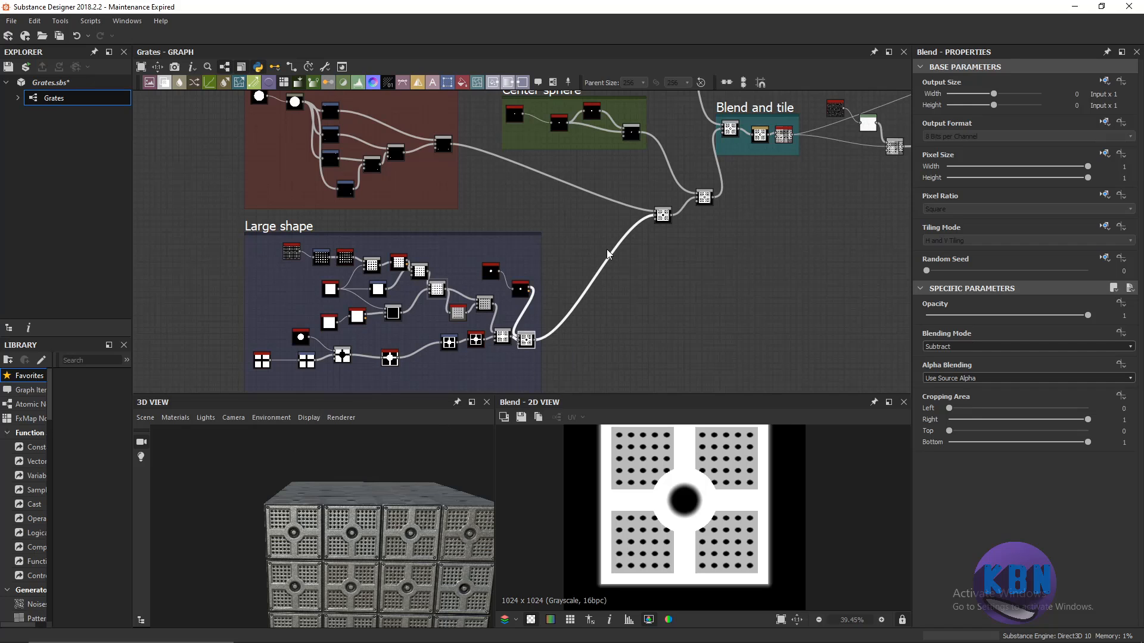
middle_click_drag(766, 251, 523, 309)
scroll(656, 335, "down", 2)
scroll(514, 301, "up", 8)
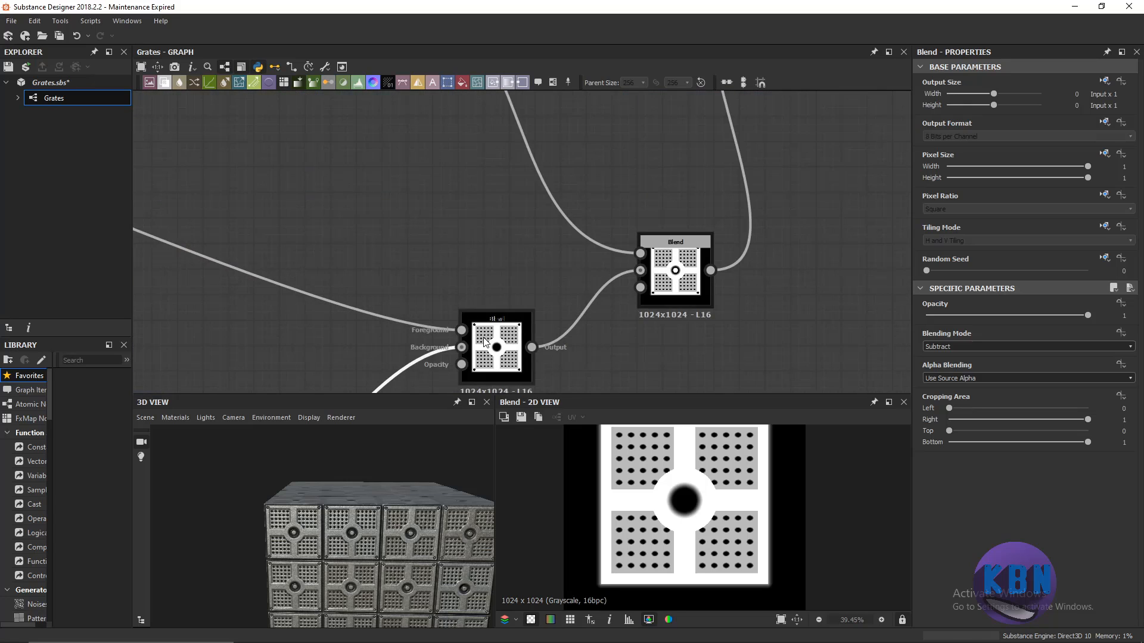
scroll(495, 311, "down", 8)
scroll(462, 352, "down", 2)
middle_click_drag(463, 353, 462, 274)
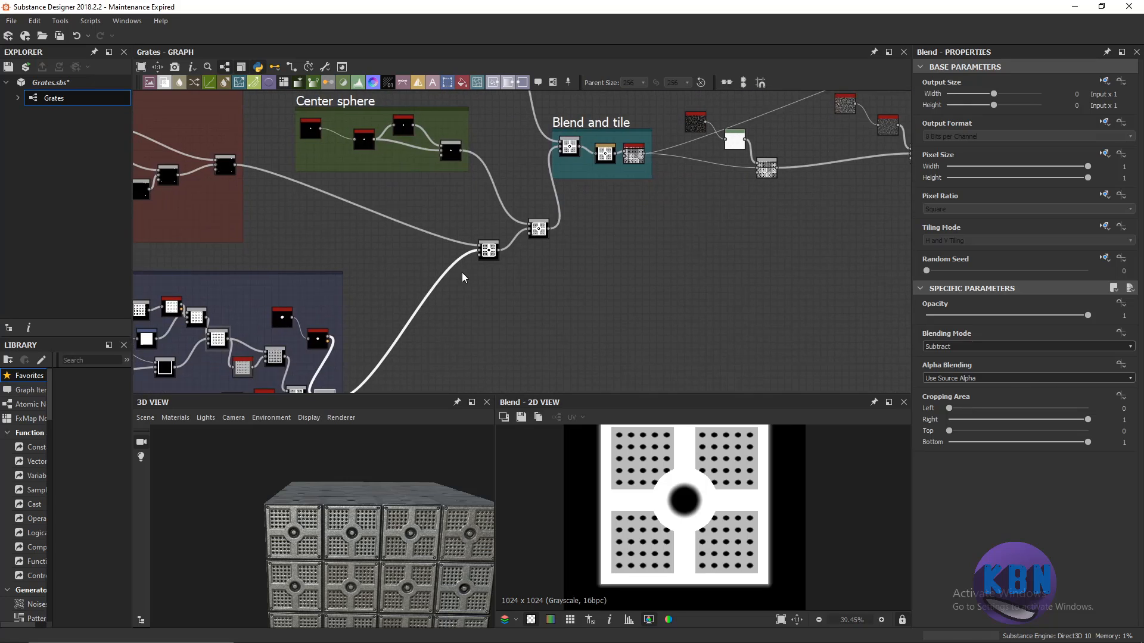
Preview the Subtract Blend that cuts the Screw Holes output out of the Large shape.
middle_click_drag(399, 343, 448, 242)
scroll(378, 298, "up", 2)
middle_click_drag(446, 191, 421, 378)
left_click(548, 268)
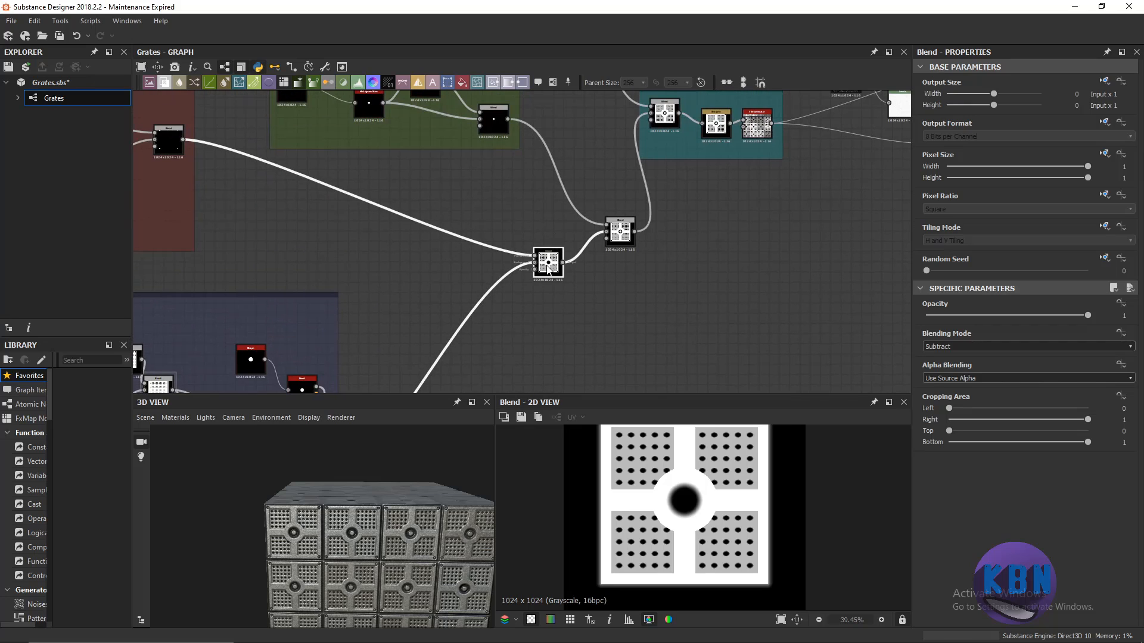
left_click_drag(548, 268, 548, 273)
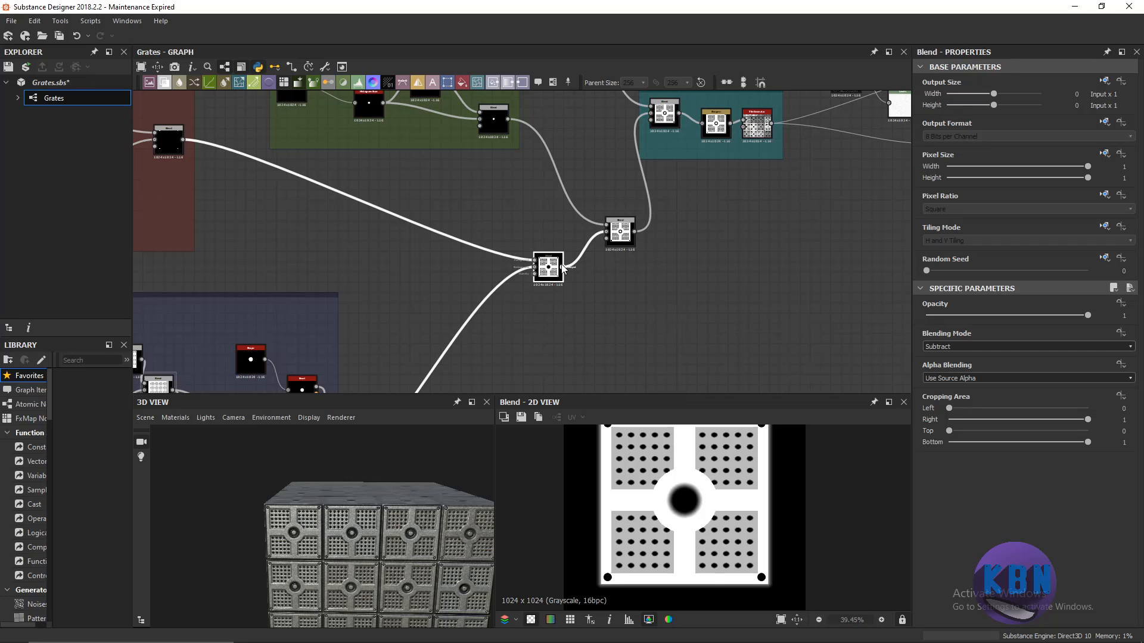
Examine the Screw Holes network and check the matching holes in the grate's corners in the 3D view.
scroll(563, 268, "down", 5)
middle_click_drag(333, 205, 414, 190)
scroll(409, 360, "up", 3)
scroll(409, 361, "up", 3)
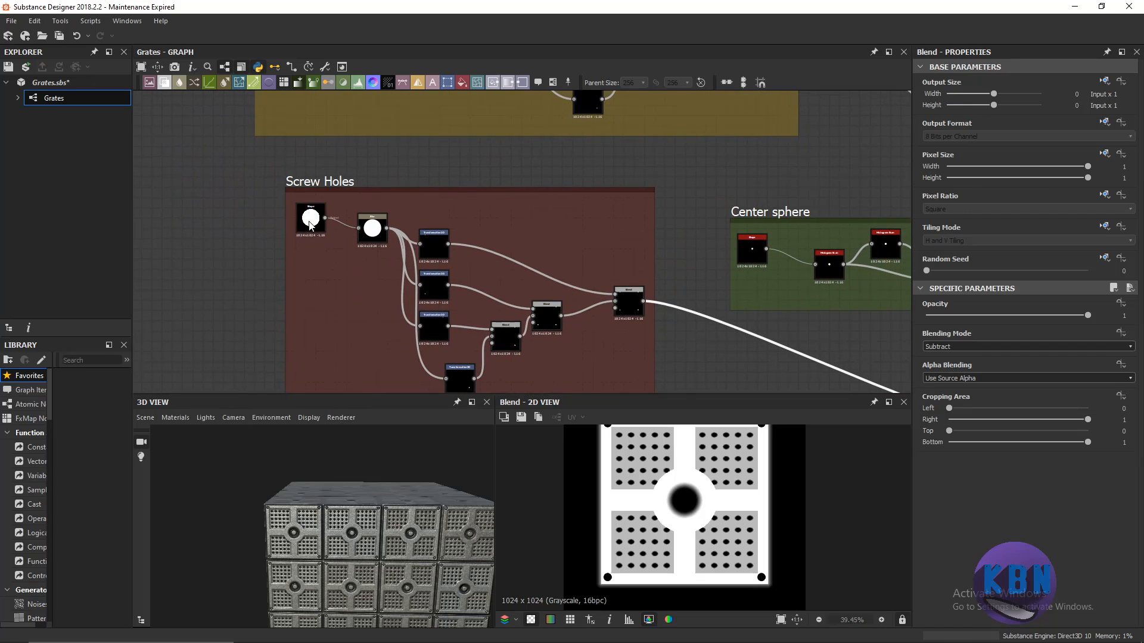
scroll(309, 465, "up", 8)
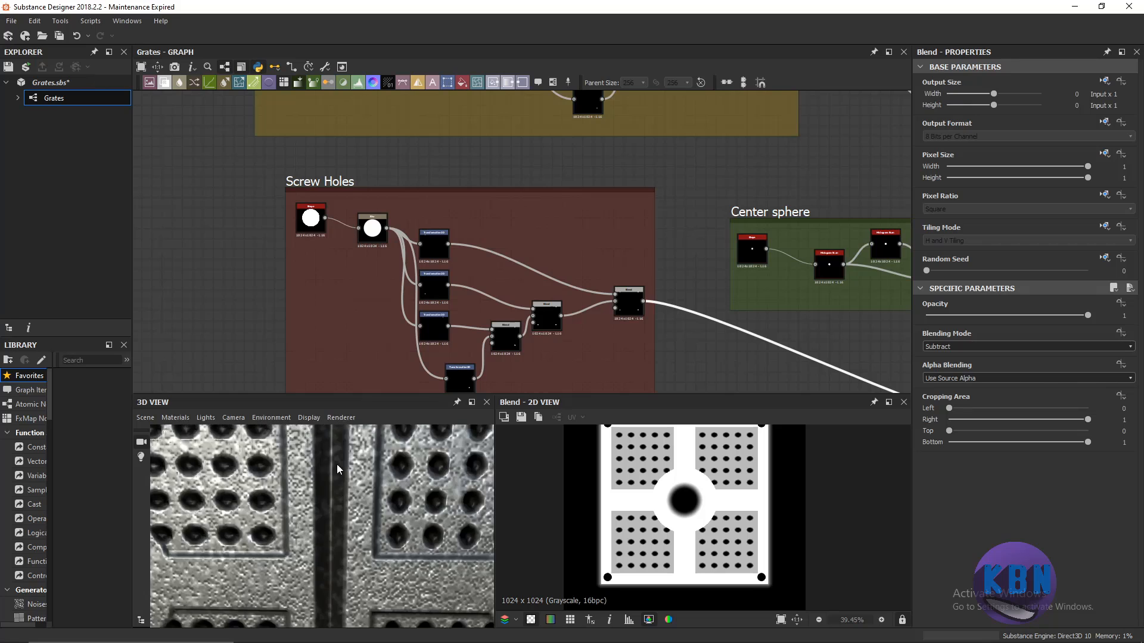
left_click_drag(337, 463, 288, 561)
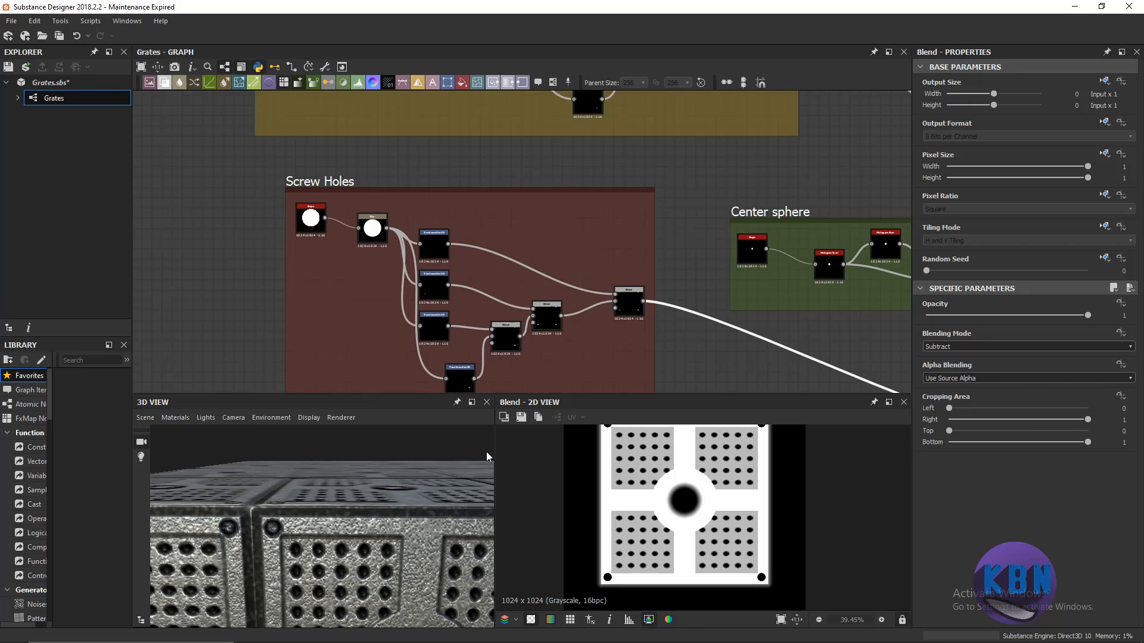
scroll(502, 362, "down", 2)
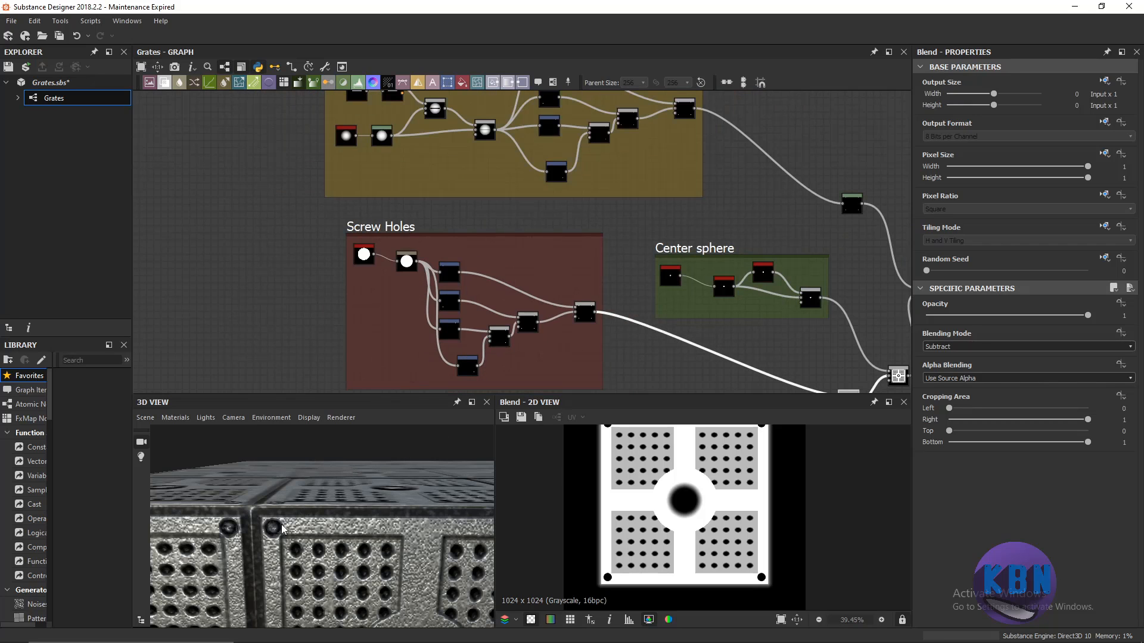
scroll(231, 539, "up", 5)
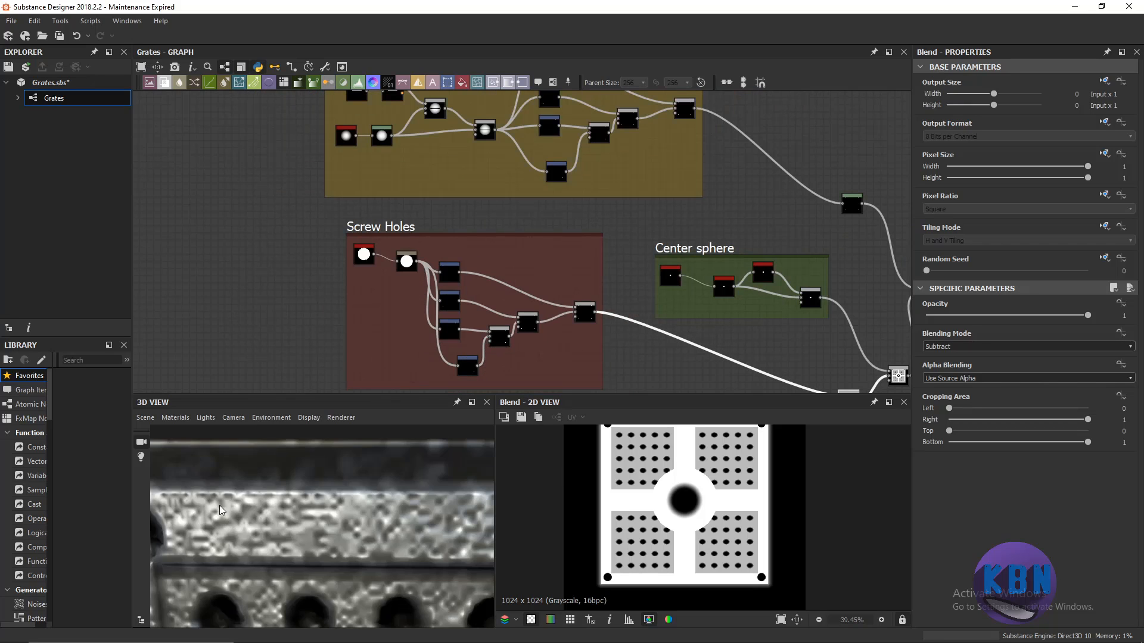
scroll(219, 510, "down", 5)
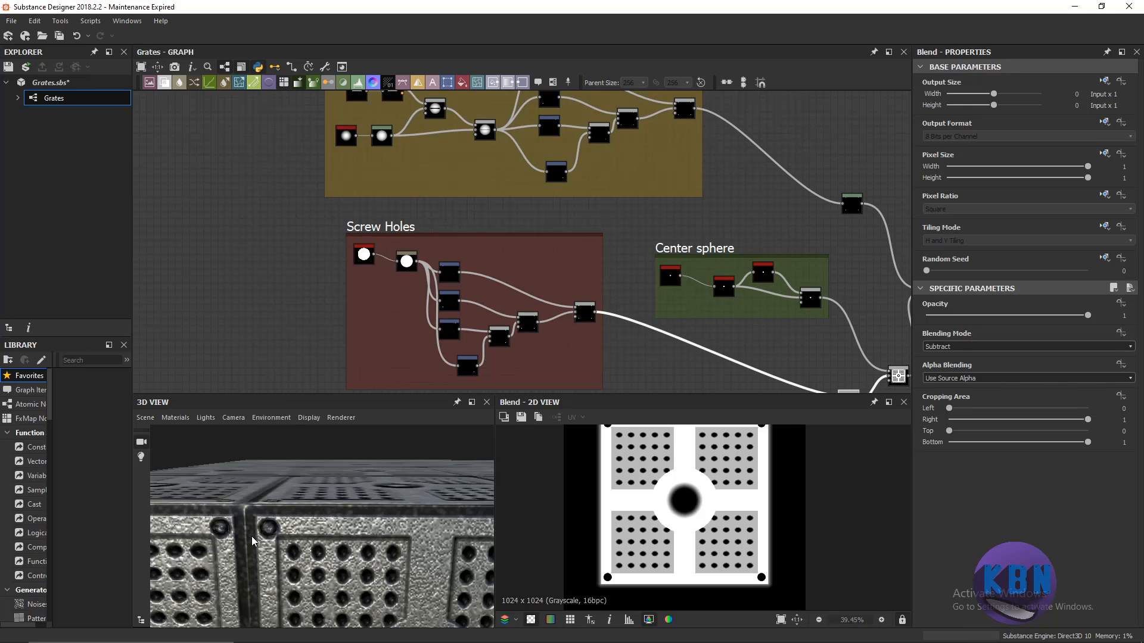
Examine the Screws network, from the slotted screw head's Shape, Bevel, Levels and Blend nodes to its Transformation 2D copies.
scroll(588, 248, "down", 4)
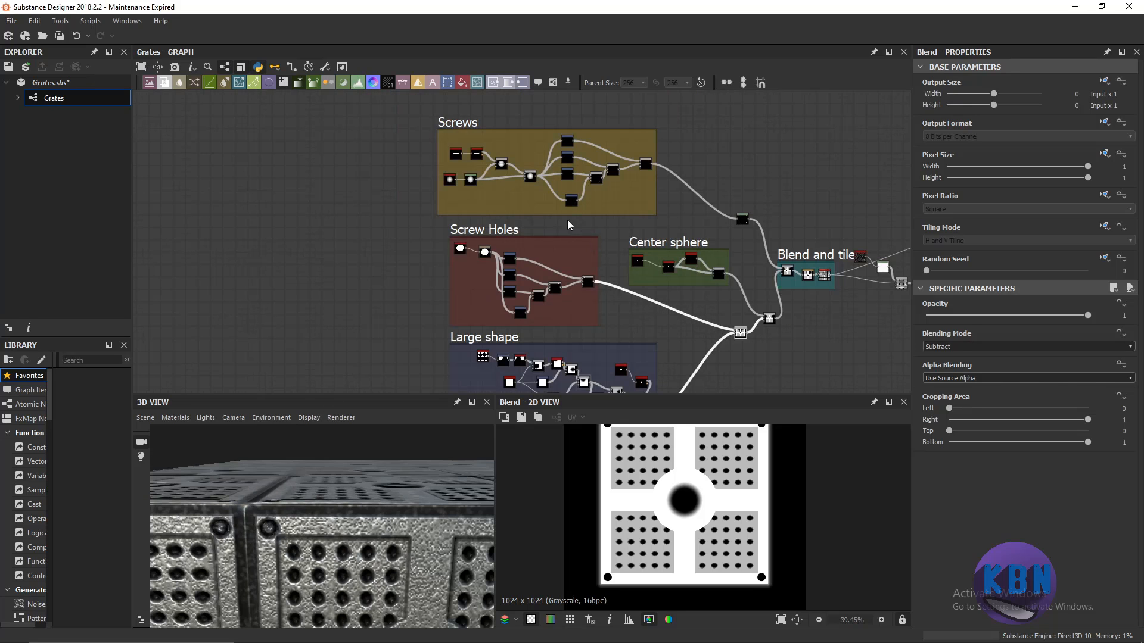
scroll(511, 201, "up", 8)
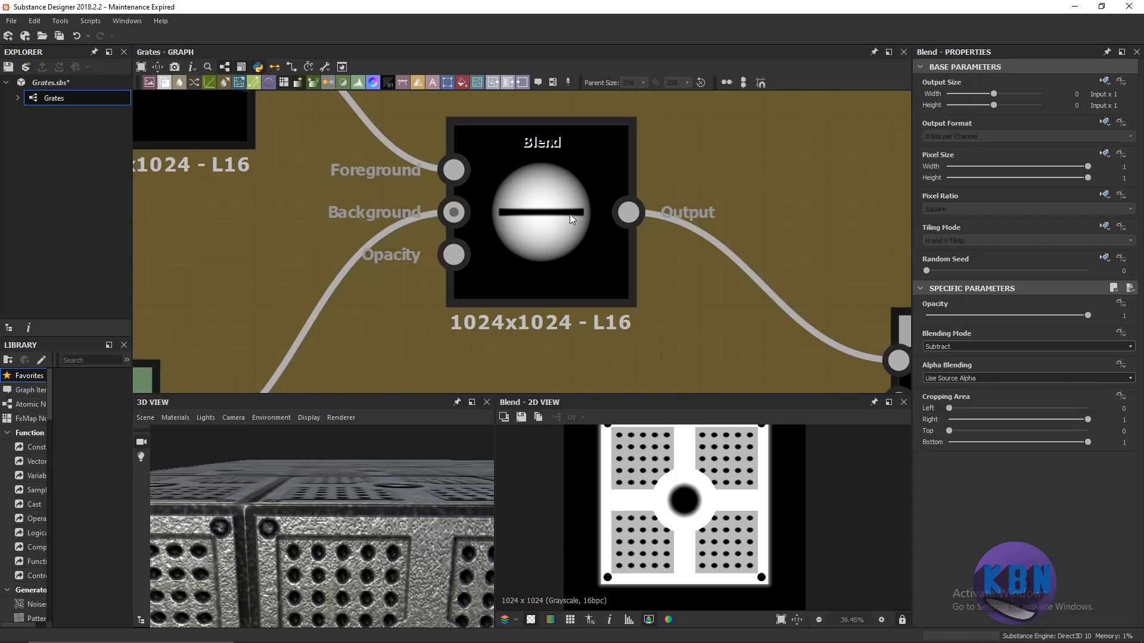
scroll(525, 227, "down", 4)
scroll(259, 509, "down", 2)
scroll(421, 349, "down", 1)
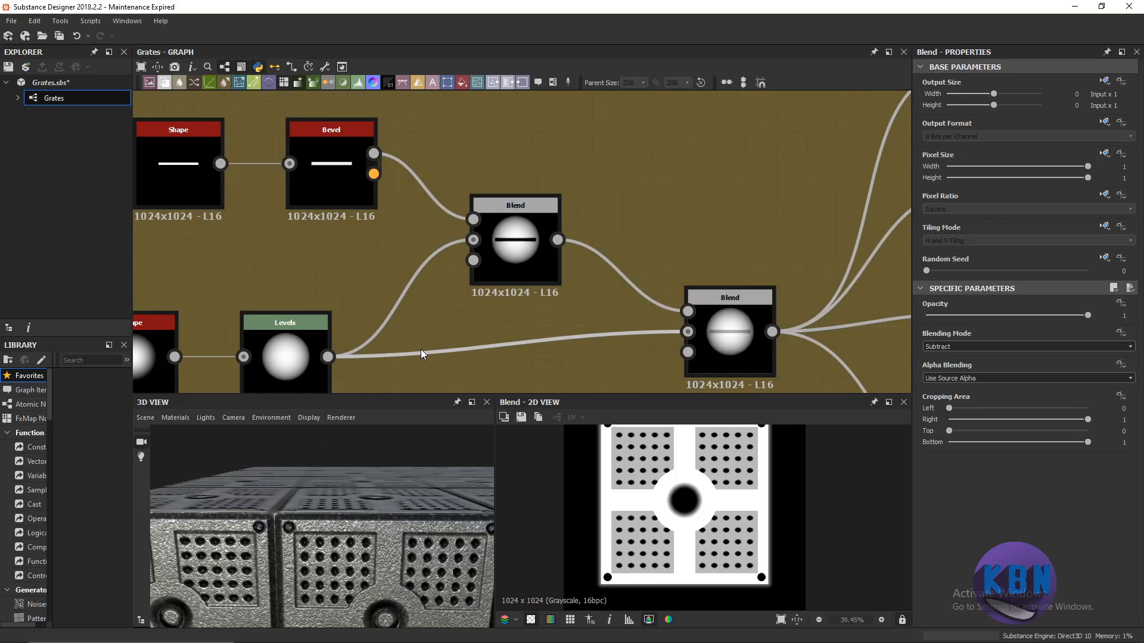
middle_click_drag(420, 349, 421, 217)
scroll(334, 539, "down", 1)
scroll(291, 529, "up", 3)
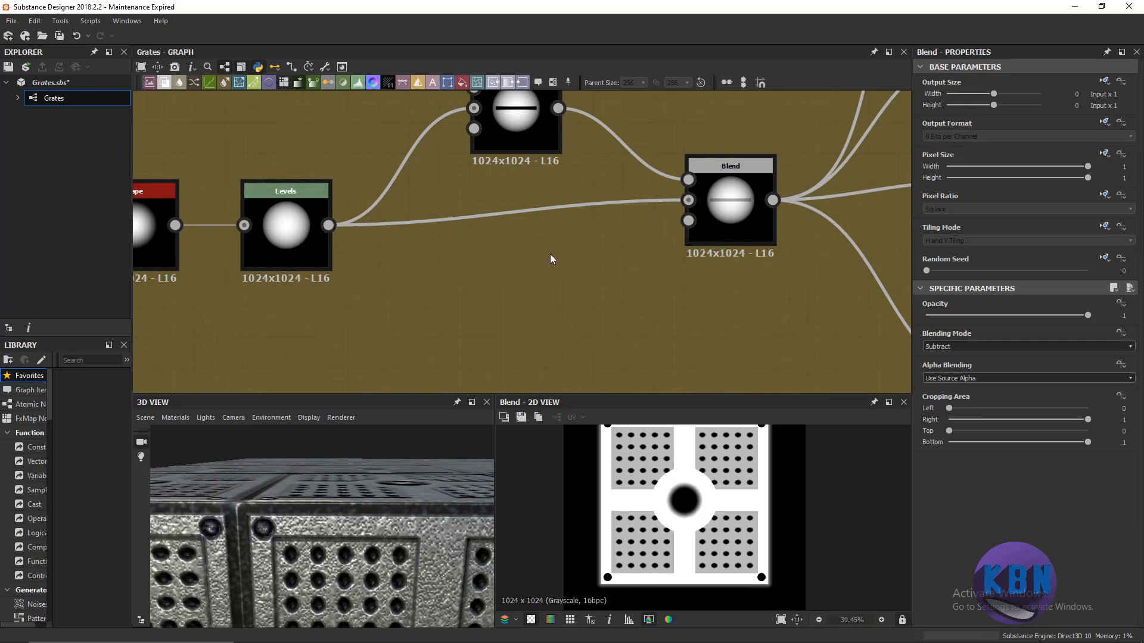
scroll(516, 279, "down", 5)
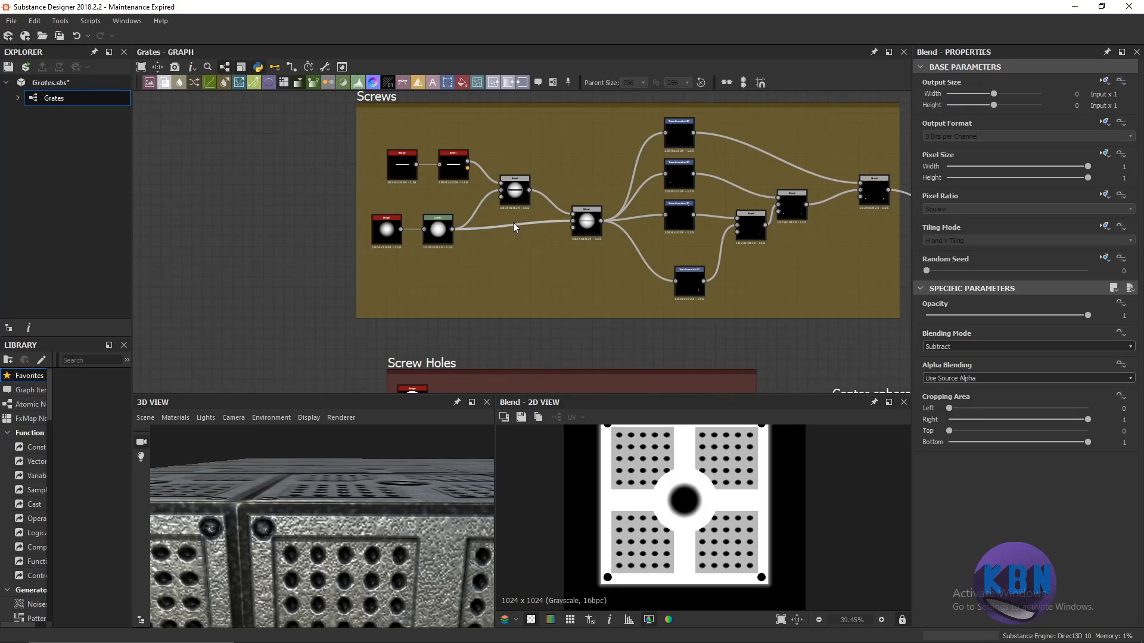
middle_click_drag(515, 228, 439, 290)
middle_click_drag(551, 235, 540, 254)
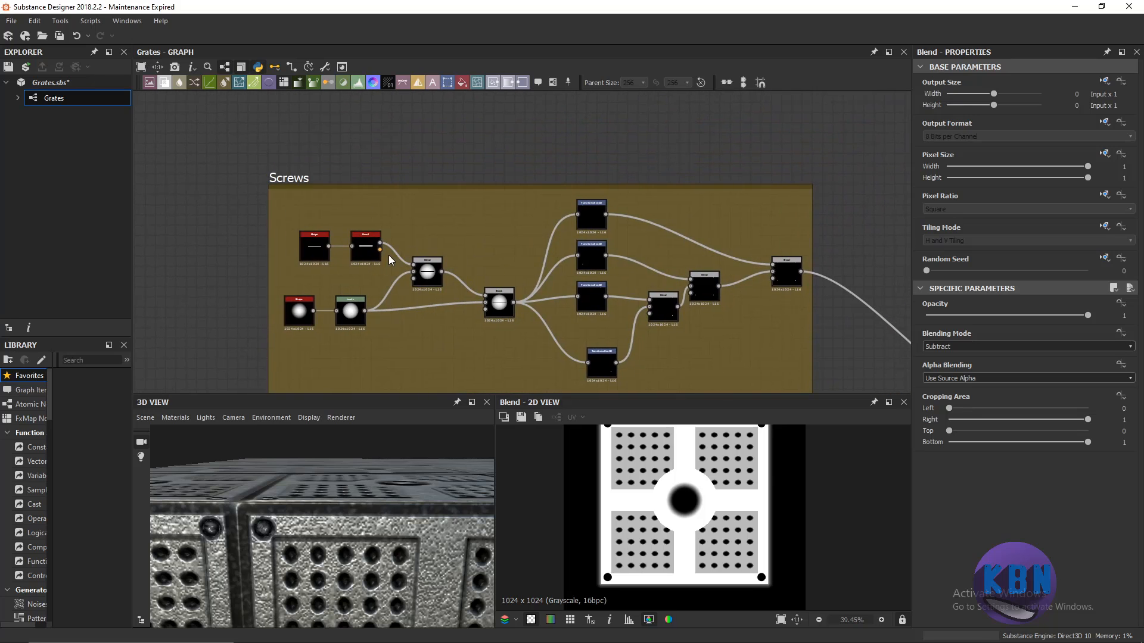
Compare the node layouts of the Screws and Screw Holes networks and follow their outputs past the Center sphere frame.
scroll(390, 248, "up", 2)
mouse_move(459, 285)
middle_mouse_down()
mouse_move(444, 267)
mouse_move(424, 108)
middle_mouse_up()
middle_click_drag(434, 350, 426, 220)
mouse_move(451, 367)
middle_mouse_down()
mouse_move(440, 185)
mouse_move(411, 347)
middle_mouse_up()
scroll(420, 238, "down", 4)
middle_click_drag(538, 147, 548, 218)
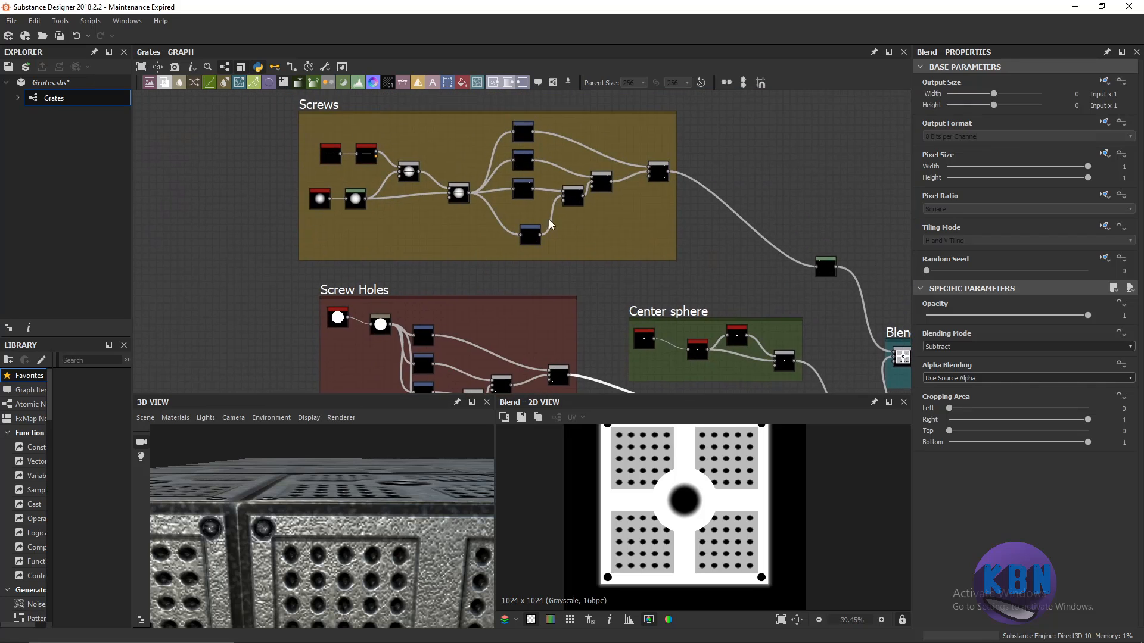
middle_click_drag(501, 304, 470, 266)
middle_click_drag(405, 246, 395, 199)
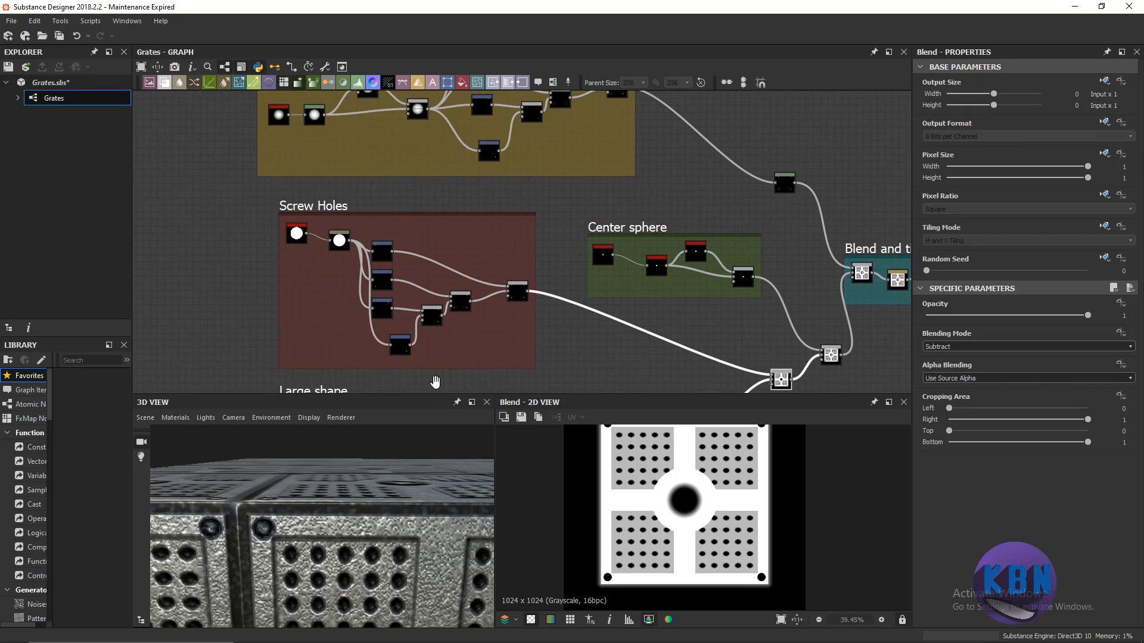
scroll(333, 240, "up", 2)
scroll(296, 222, "down", 3)
middle_click_drag(311, 82, 337, 160)
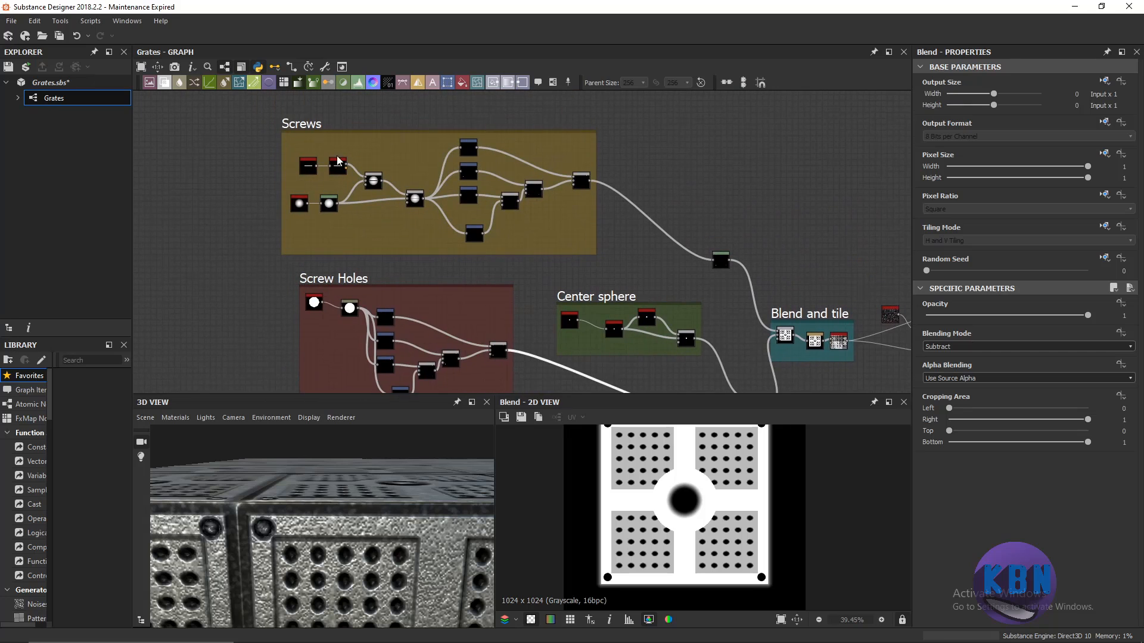
middle_click_drag(592, 332, 494, 247)
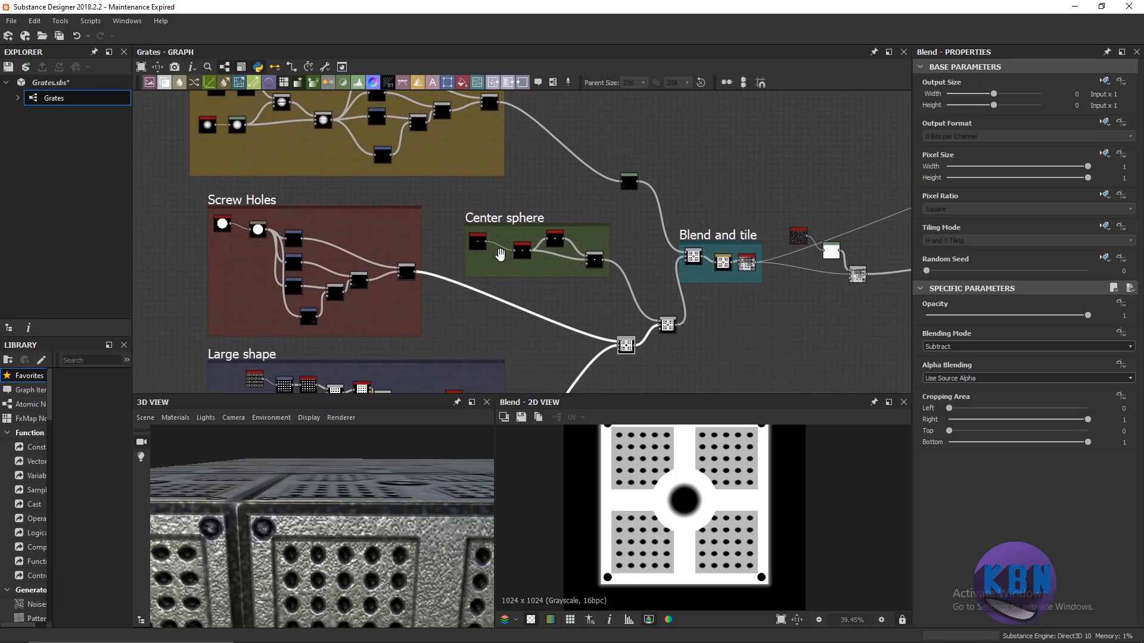
Examine the Foreground and Background connections of the Blend that subtracts the Screw Holes from the Large shape.
scroll(684, 330, "up", 4)
scroll(545, 264, "up", 5)
scroll(670, 287, "down", 4)
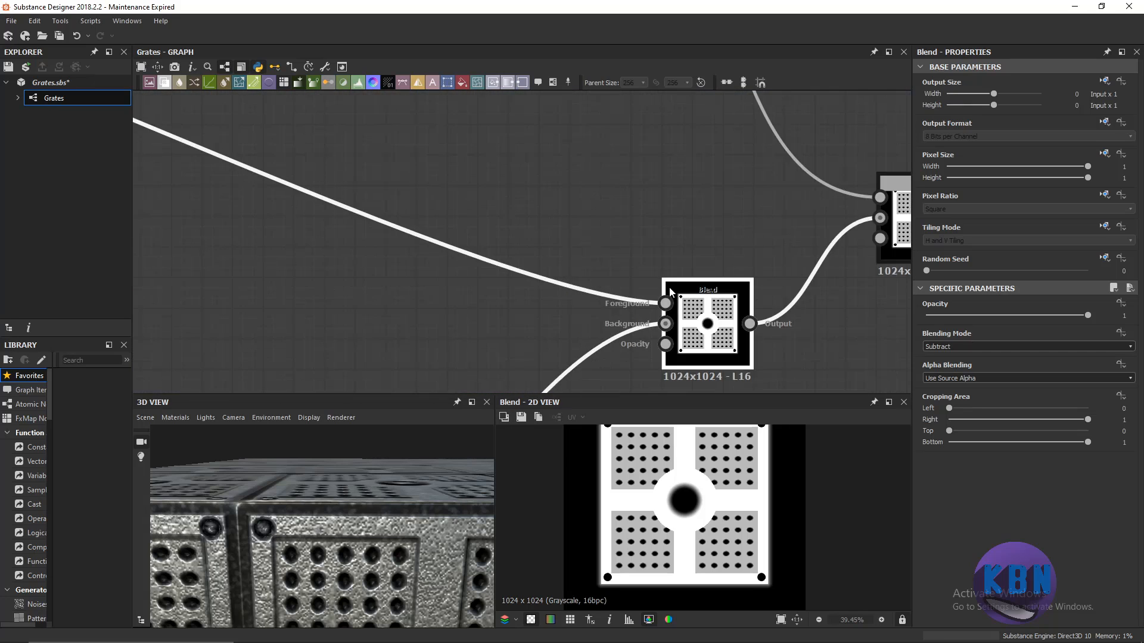
middle_click_drag(691, 315, 629, 320)
scroll(628, 320, "down", 5)
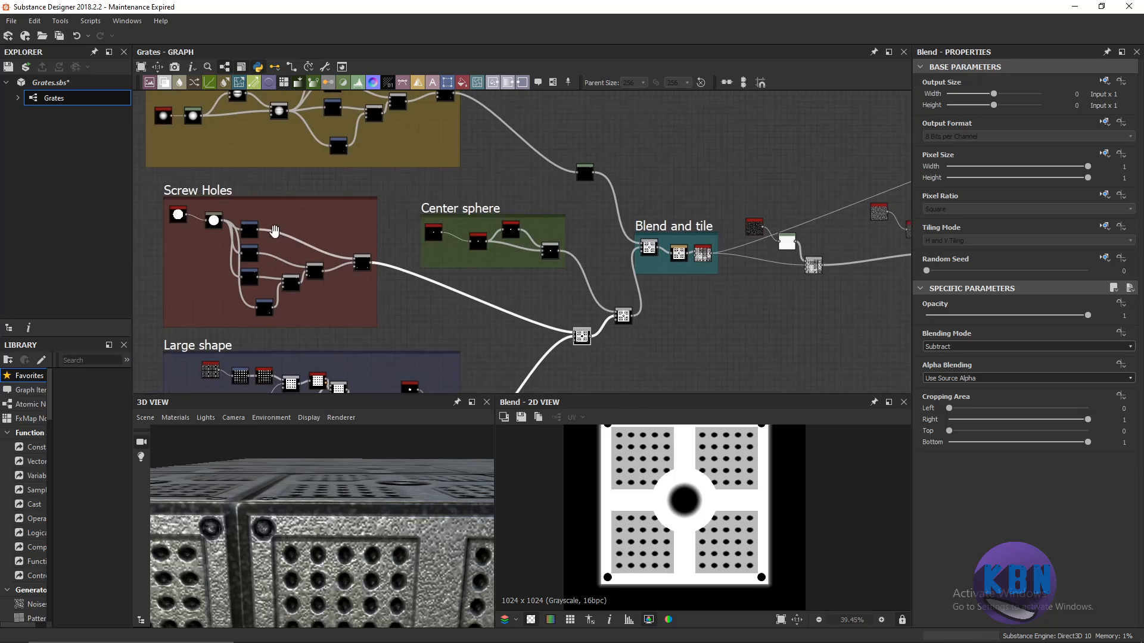
Preview the disc Shape node that starts the Screw Holes network.
middle_click_drag(179, 216, 314, 225)
scroll(313, 223, "up", 4)
scroll(352, 389, "down", 1)
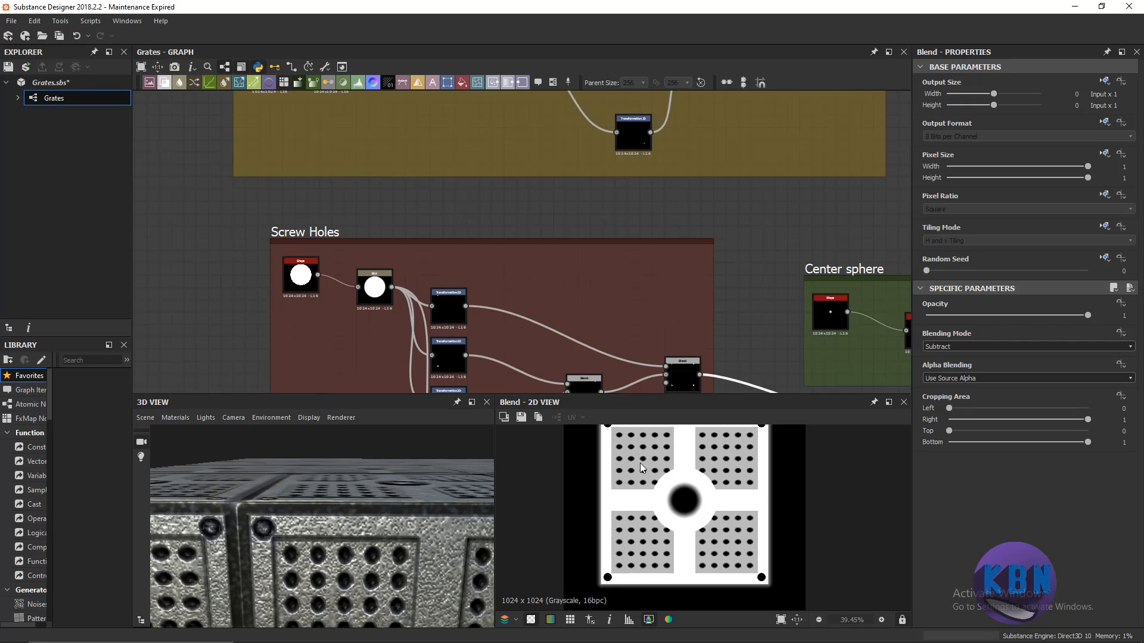
middle_click_drag(452, 295, 459, 235)
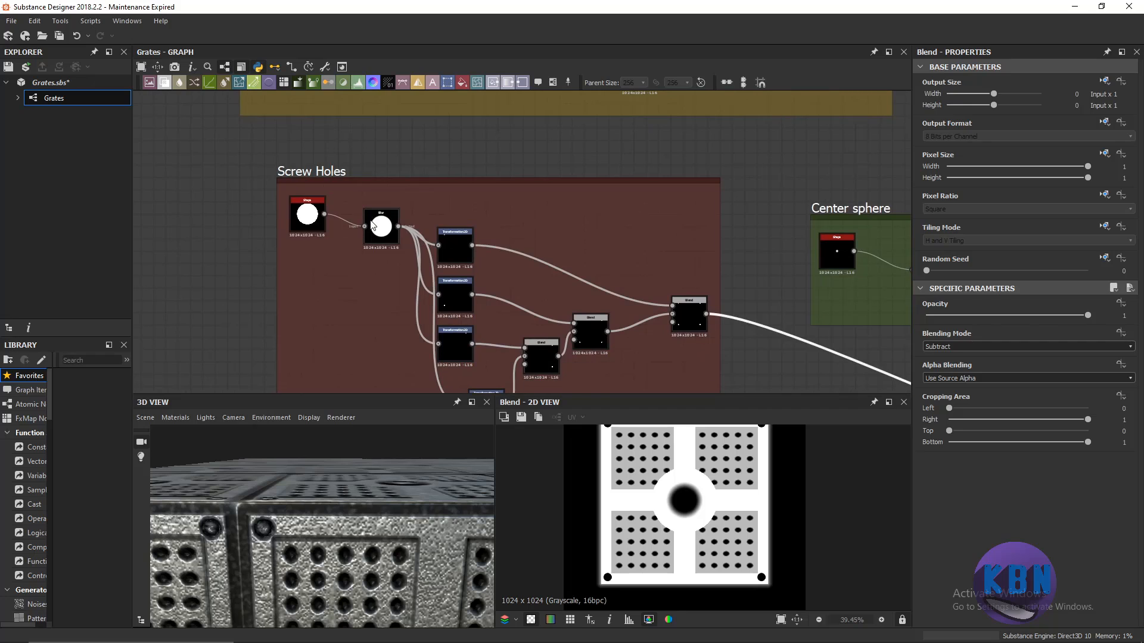
left_click(299, 222)
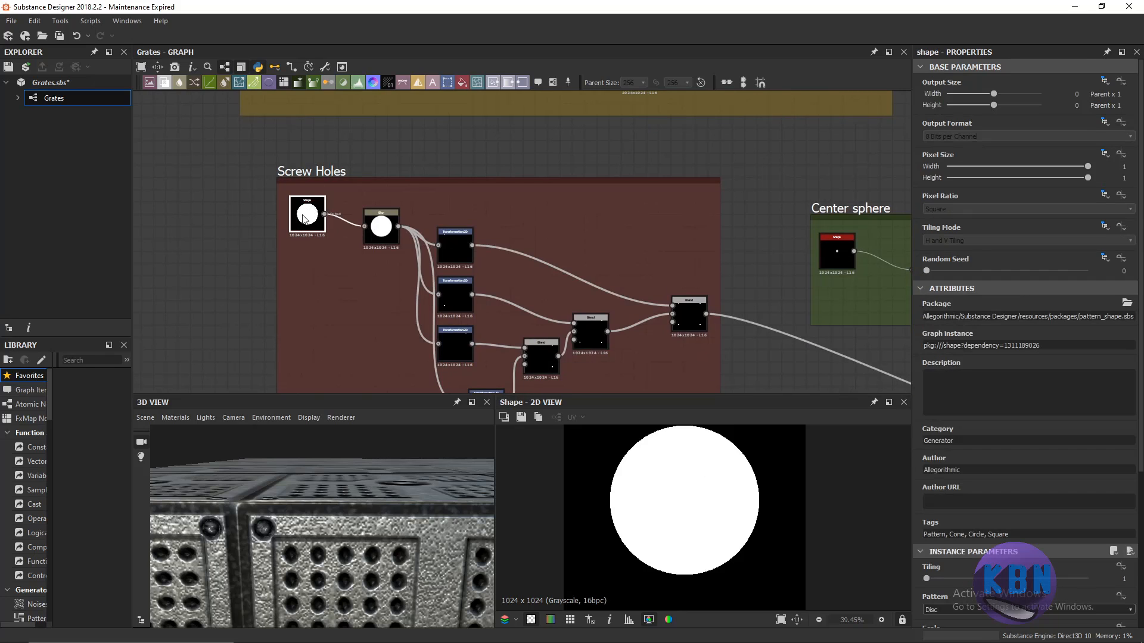
Set the Screw Holes Blur intensity to 4.48 and inspect the grate's corner holes in the 3D view.
left_click(376, 237)
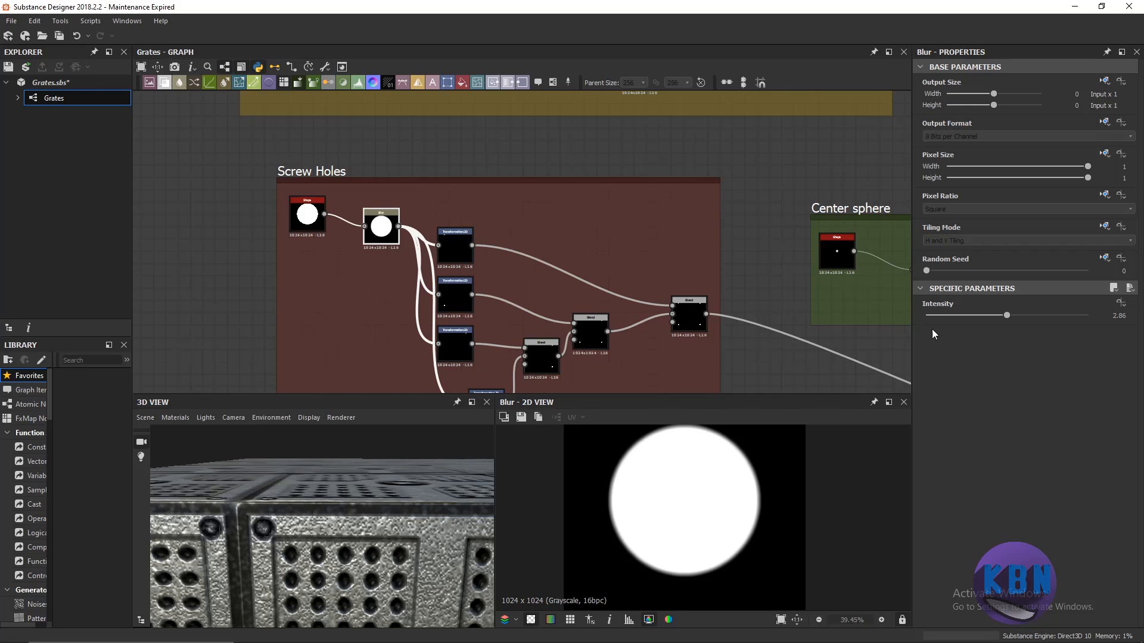
left_click_drag(1007, 316, 1054, 326)
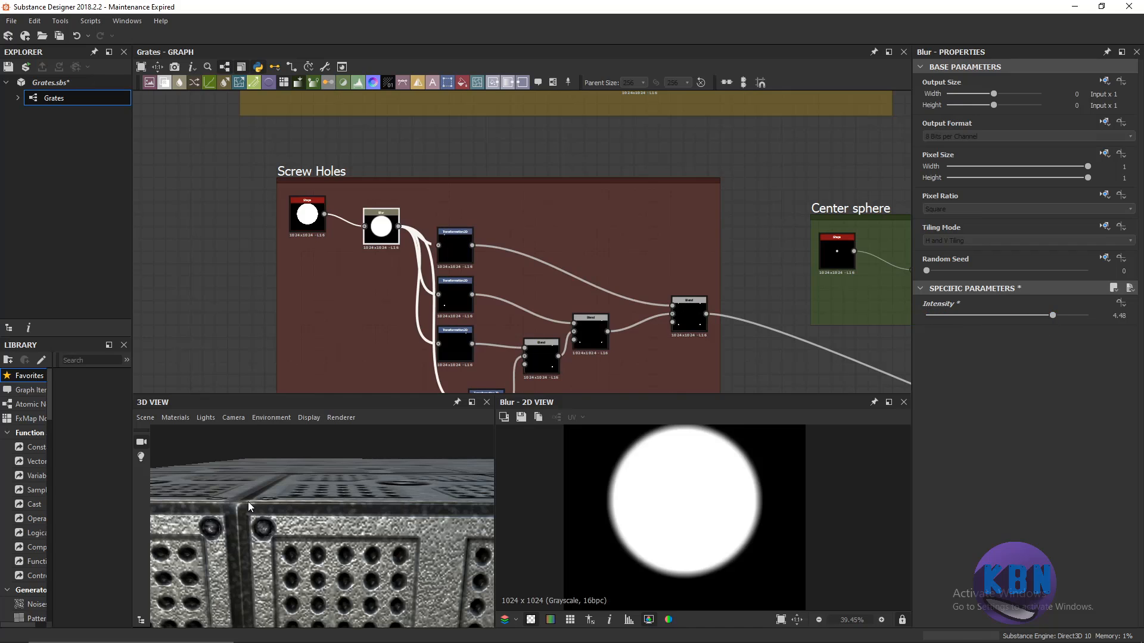
middle_click_drag(459, 262, 482, 108)
left_click_drag(270, 528, 282, 503)
scroll(282, 504, "down", 3)
middle_click_drag(328, 453, 339, 459)
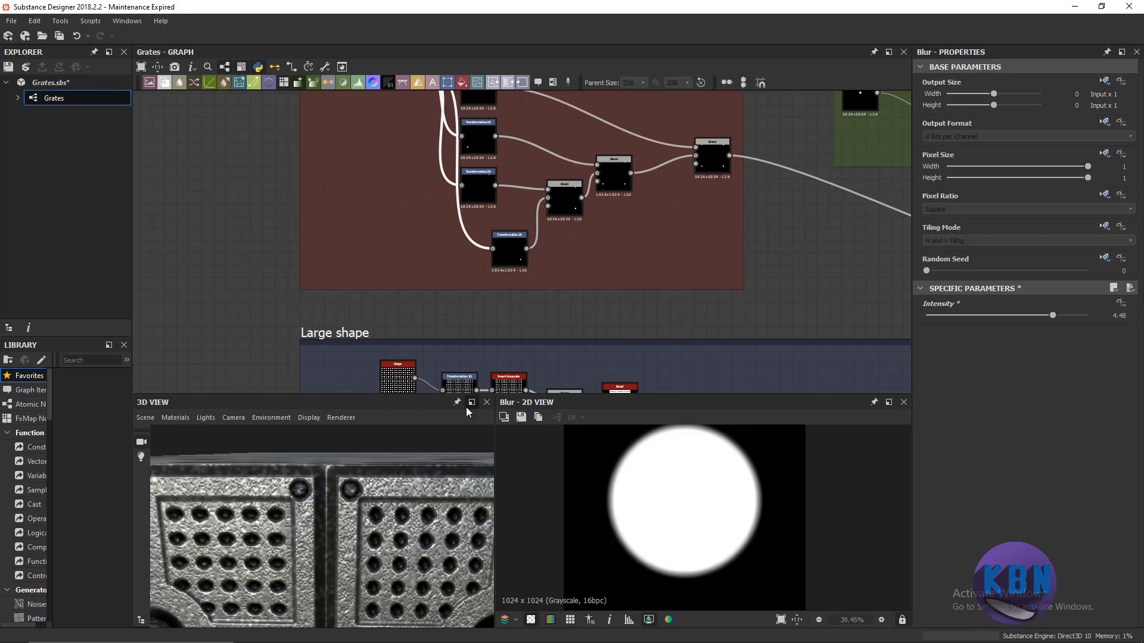
Follow the Large shape and Screw Holes outputs to their Blend nodes and view the whole grate cube in 3D.
scroll(399, 315, "down", 3)
middle_click_drag(399, 315, 338, 232)
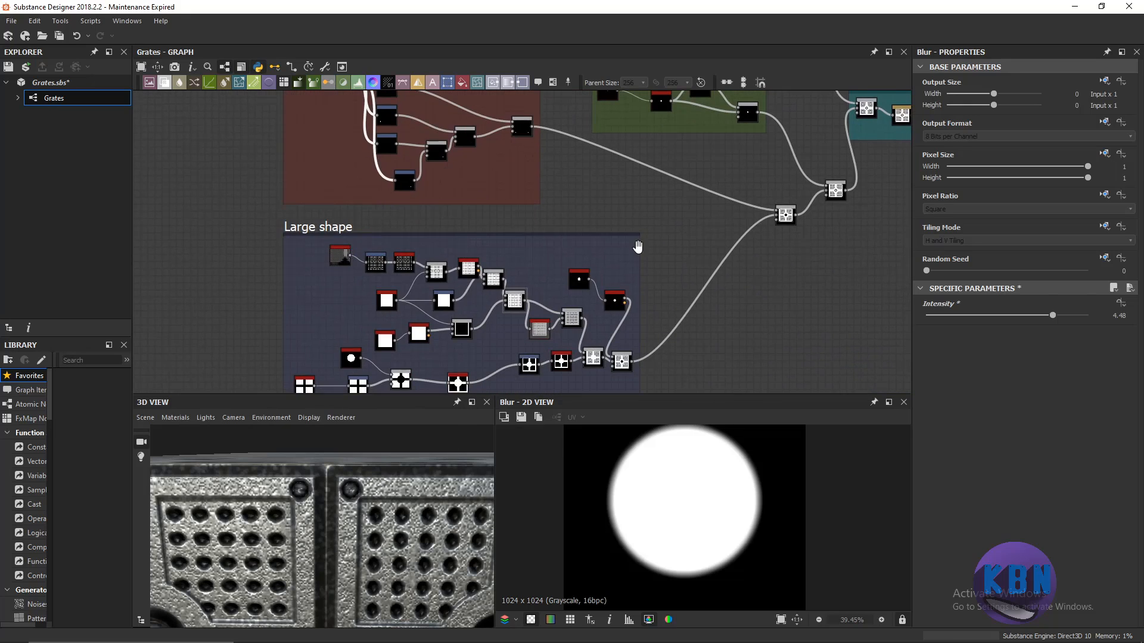
middle_click_drag(637, 248, 444, 385)
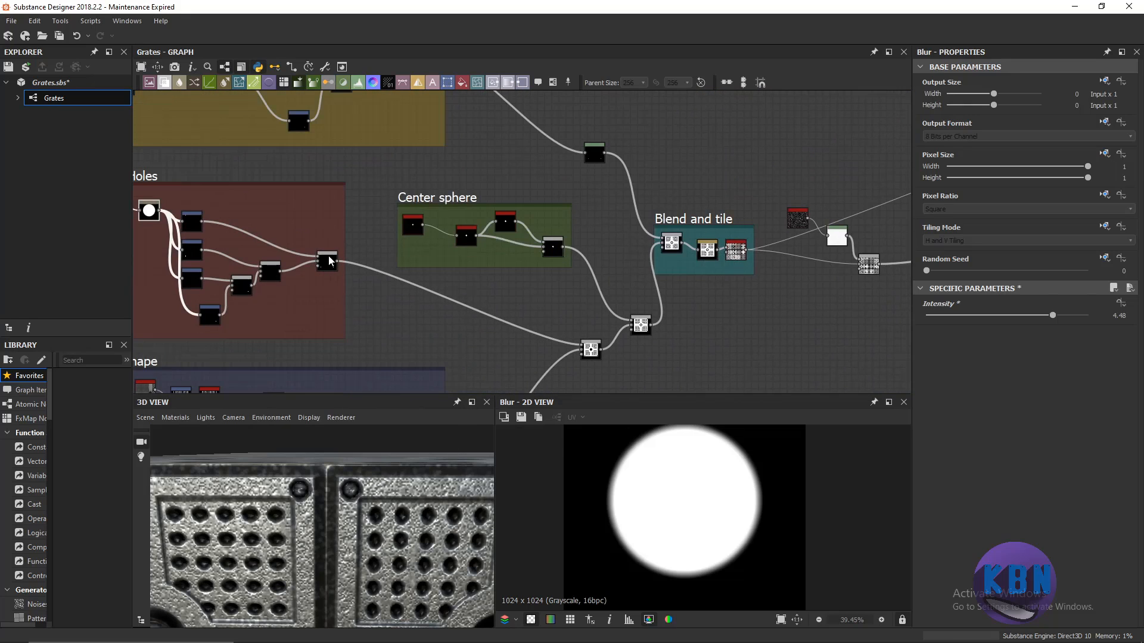
middle_click_drag(329, 256, 446, 276)
scroll(191, 218, "up", 3)
scroll(382, 254, "up", 3)
scroll(369, 473, "down", 5)
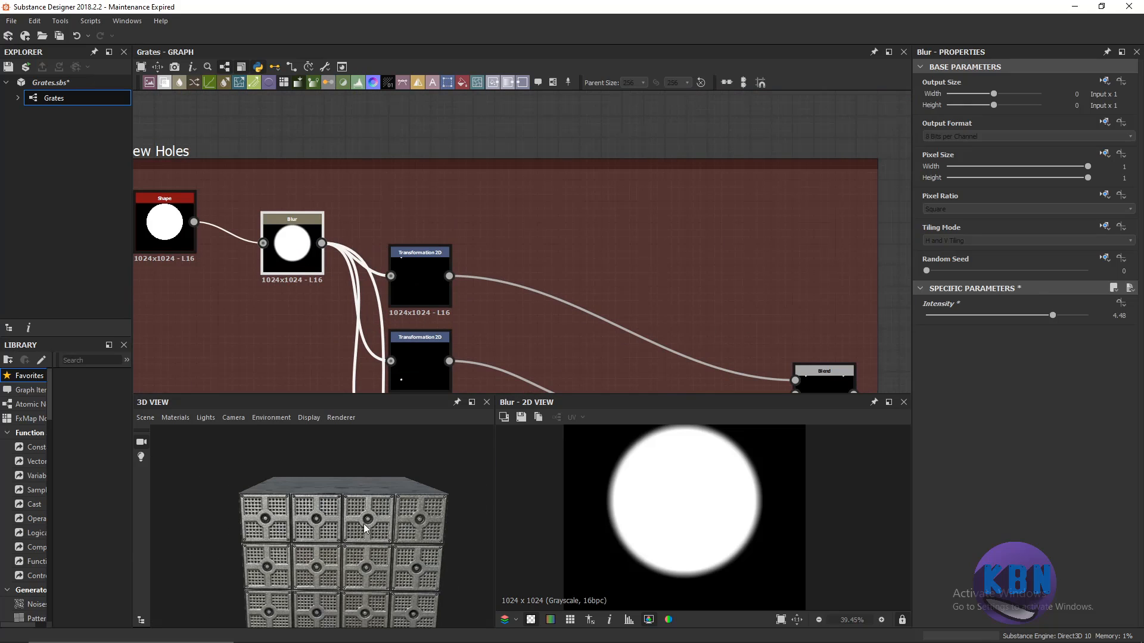
left_click_drag(360, 515, 302, 491)
middle_click_drag(249, 498, 260, 525)
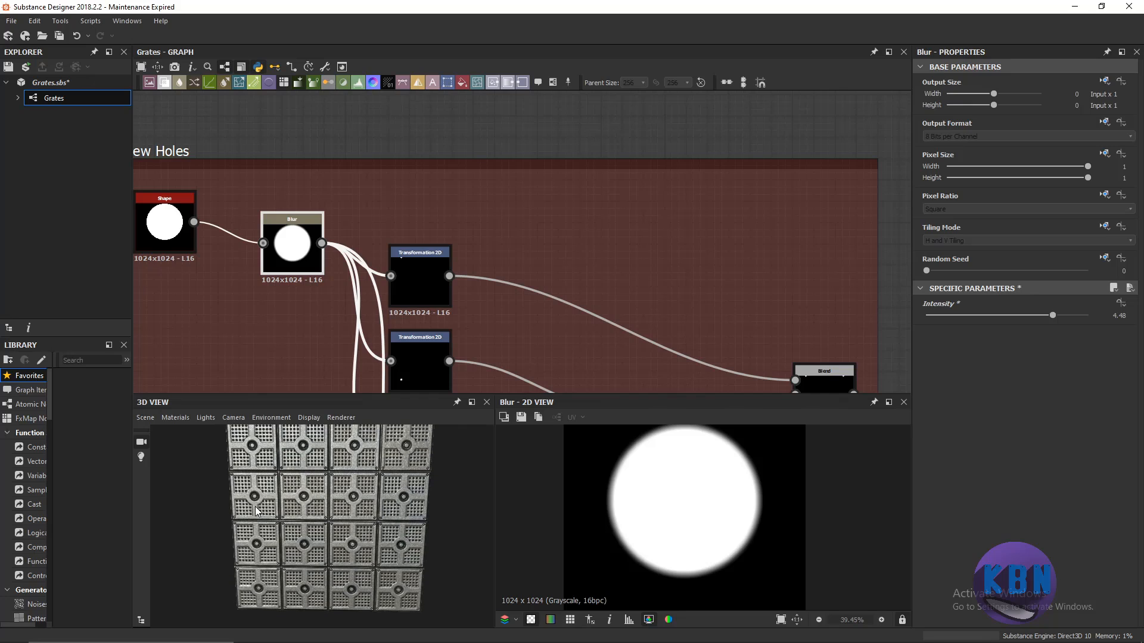
scroll(274, 524, "down", 1)
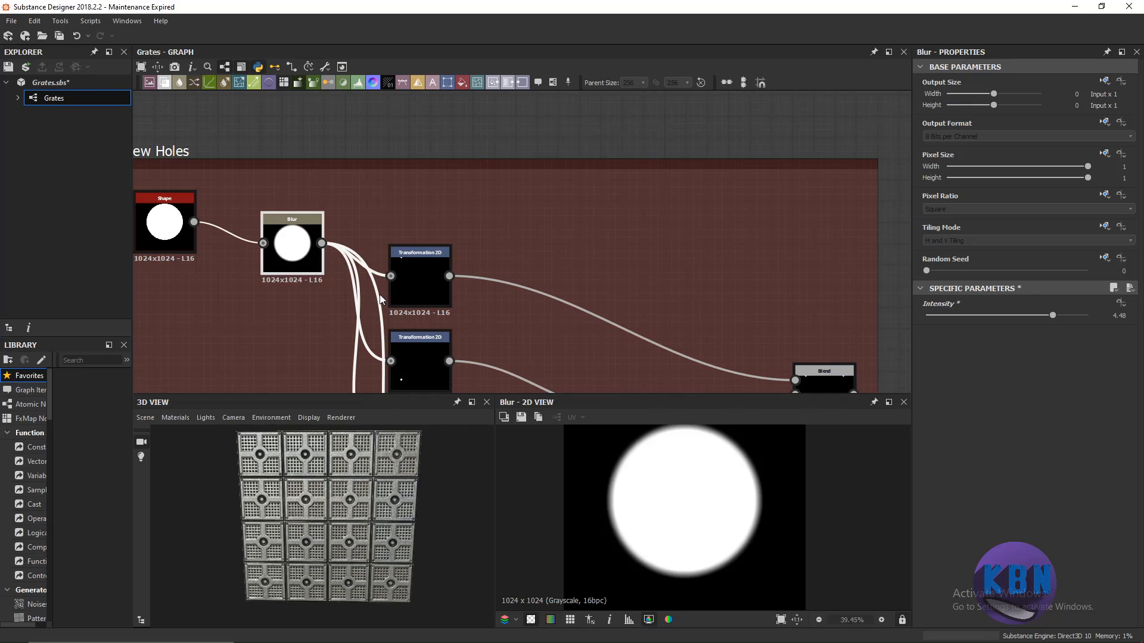
Move the Blur node in the Screw Holes frame below and closer to its Shape node.
middle_click_drag(431, 163, 492, 140)
mouse_move(454, 235)
middle_mouse_down()
mouse_move(473, 276)
mouse_move(464, 217)
middle_mouse_up()
middle_click_drag(456, 249, 476, 390)
middle_click_drag(439, 182, 406, 205)
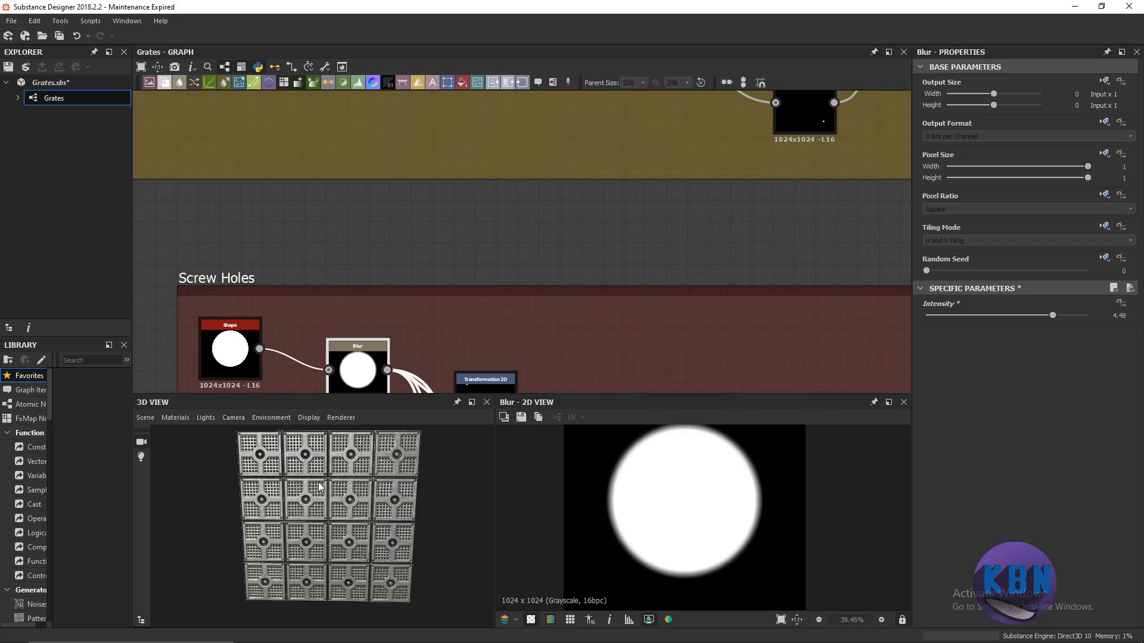
scroll(314, 478, "up", 1)
middle_click_drag(390, 370, 368, 295)
scroll(369, 294, "down", 3)
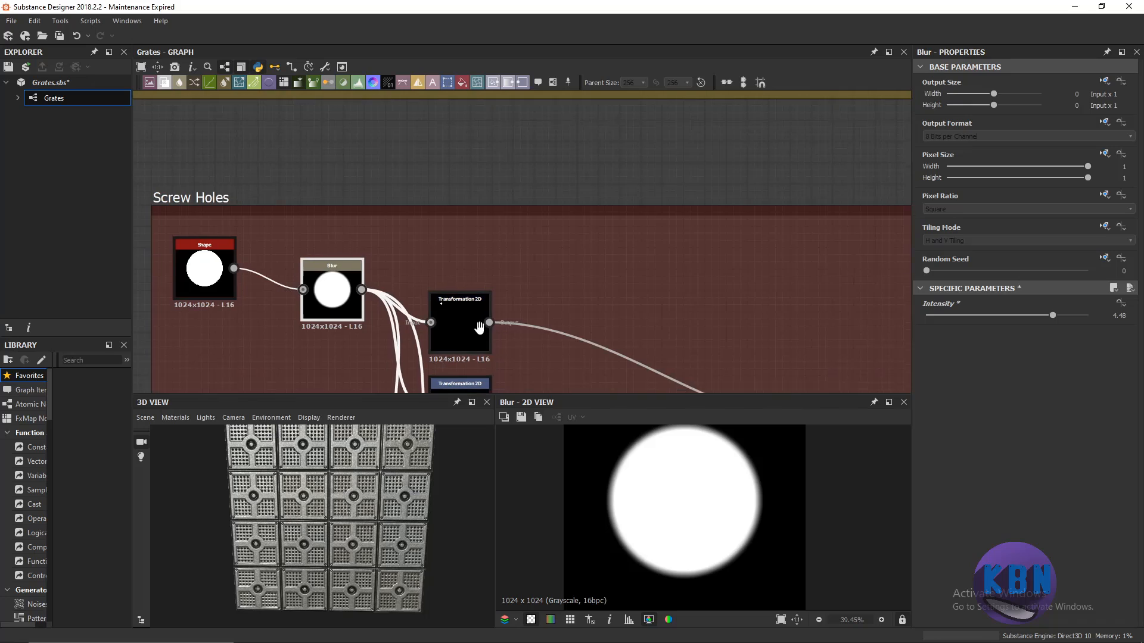
left_click_drag(349, 232, 304, 296)
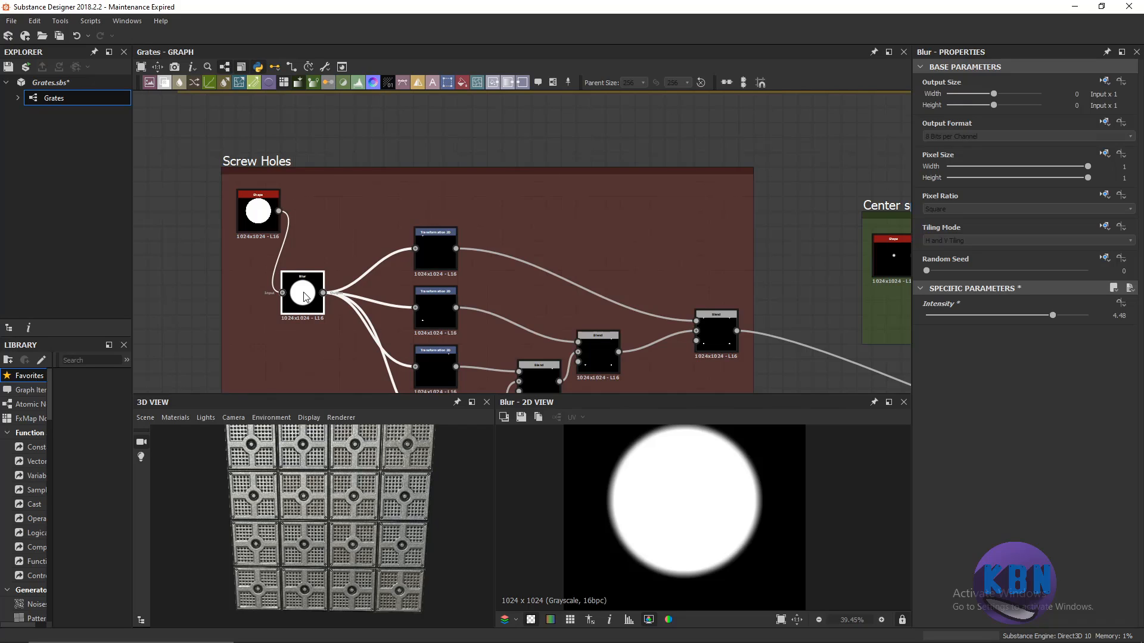
Compare the hole positions by previewing the first three Transformation 2D nodes in the Screw Holes network.
left_click(433, 253)
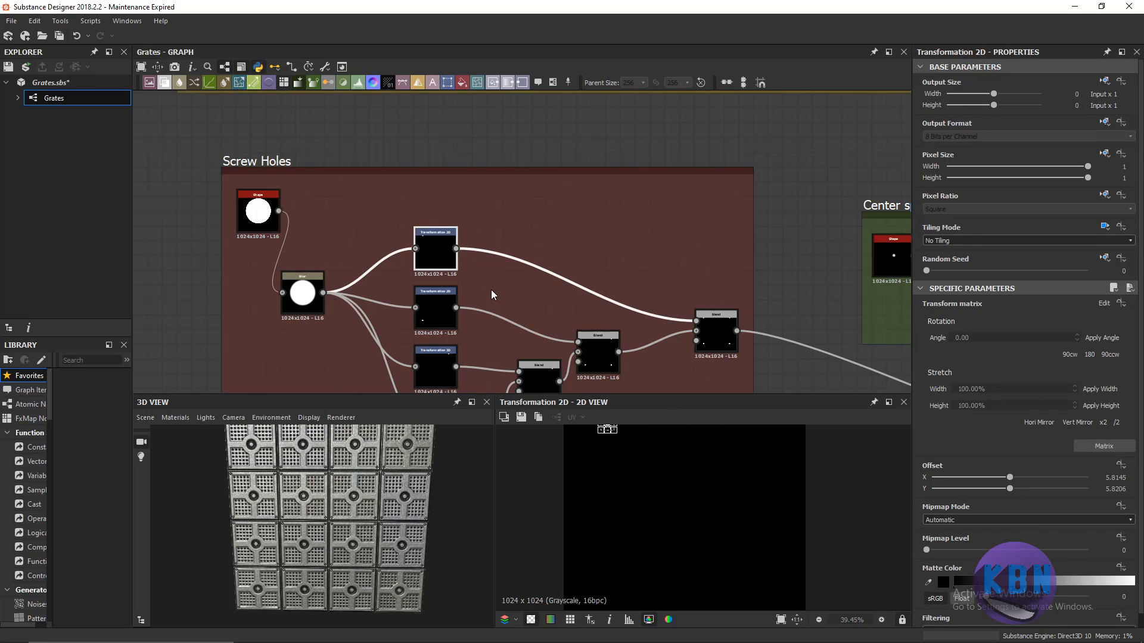
scroll(615, 460, "up", 2)
scroll(614, 461, "down", 4)
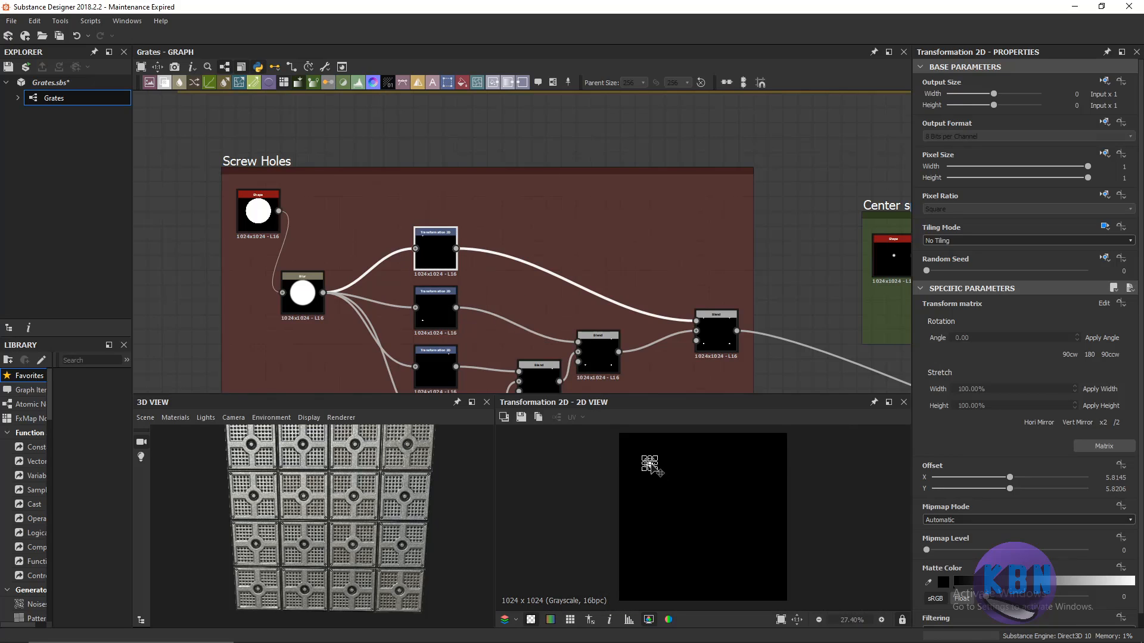
middle_click_drag(548, 327, 529, 249)
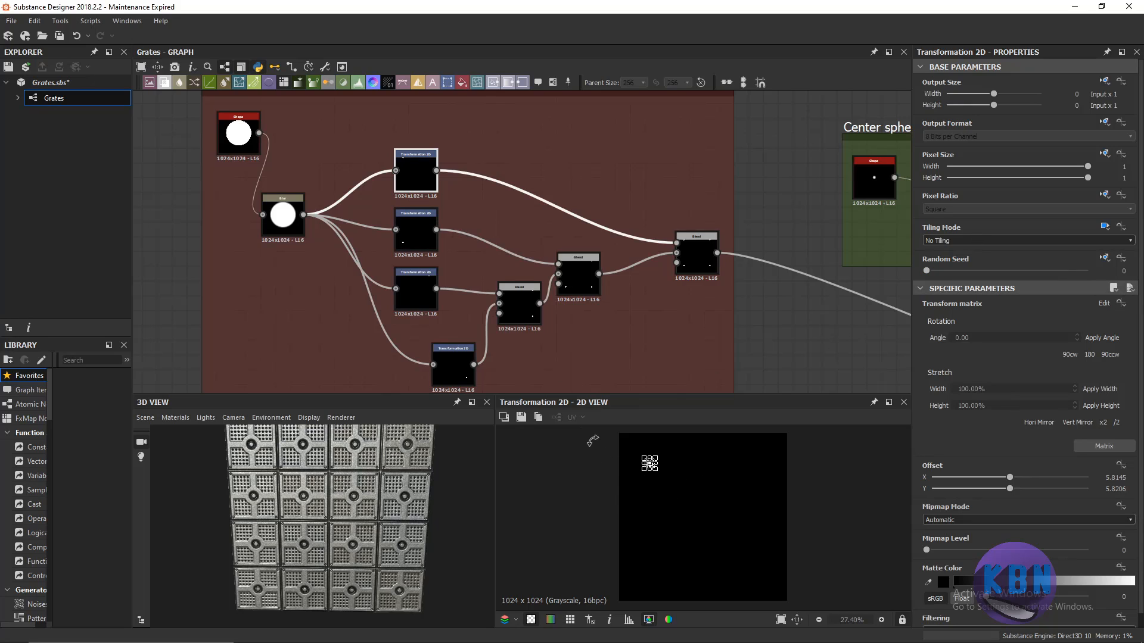
double_click(419, 215)
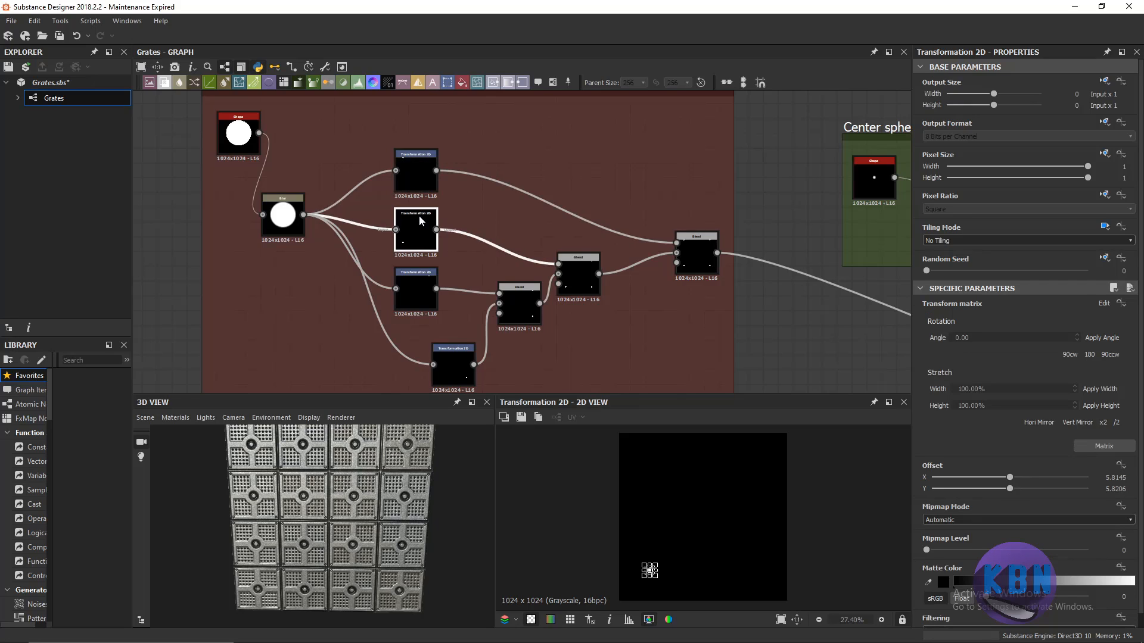
double_click(416, 292)
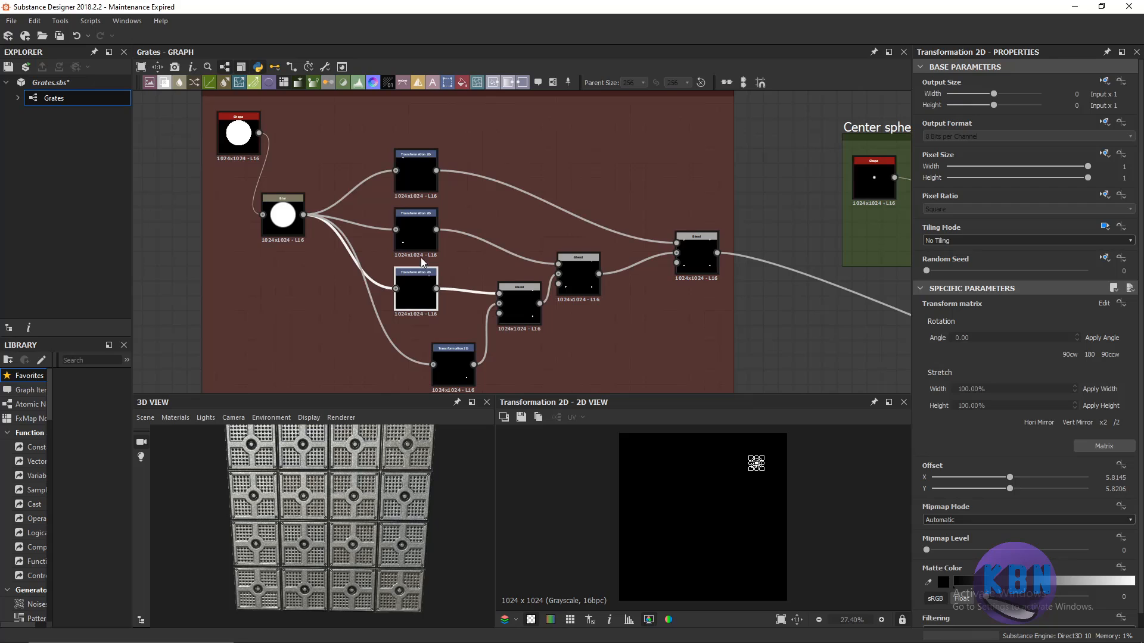
left_click(416, 177)
double_click(416, 177)
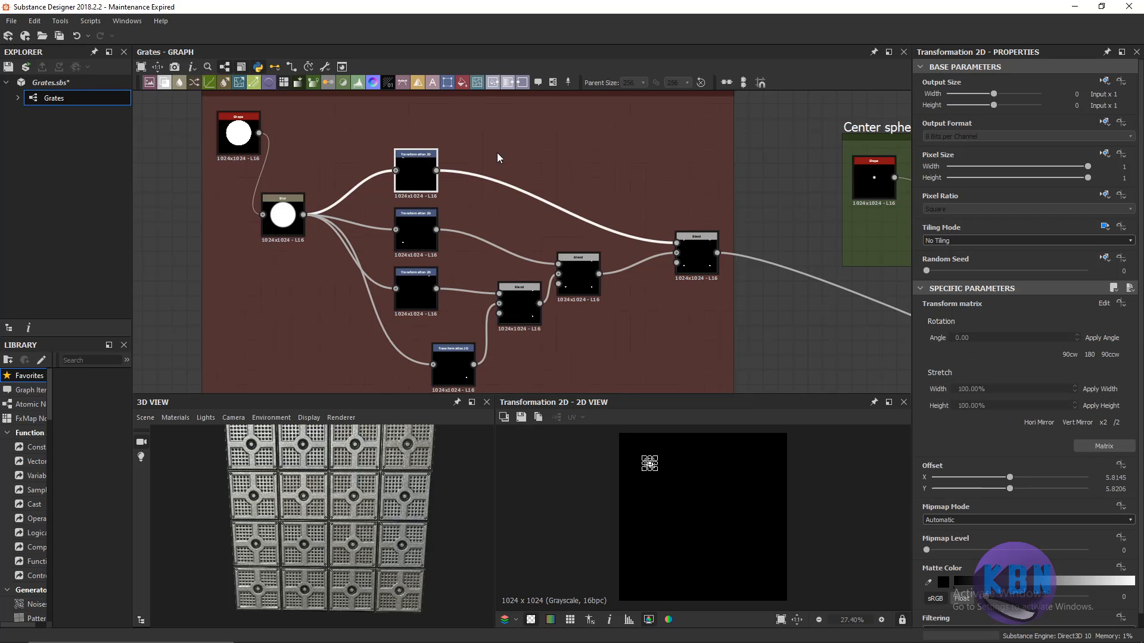
Add a Mirror Grayscale node to the Screw Holes network, fed by the uppermost Transformation 2D node.
left_click(508, 130)
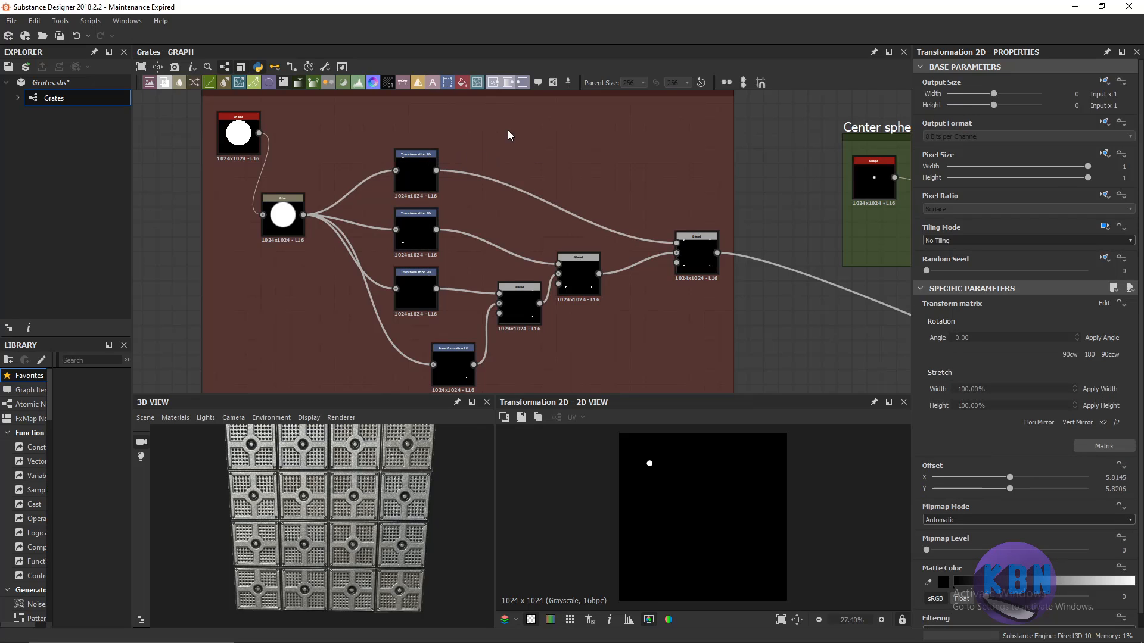
key("space")
type("mi")
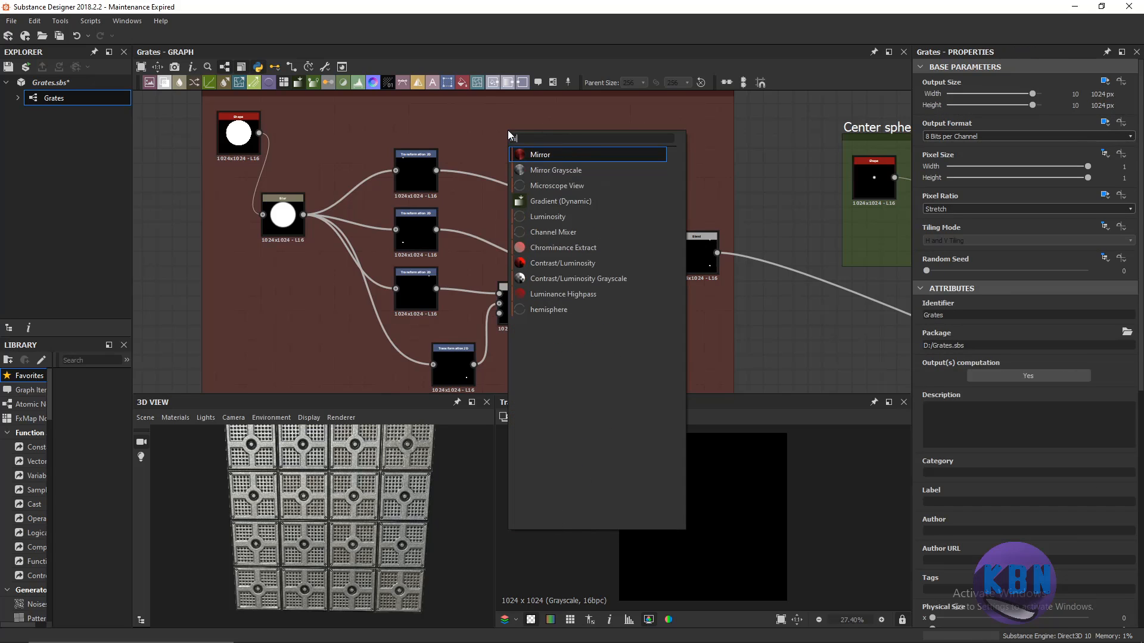
left_click(544, 170)
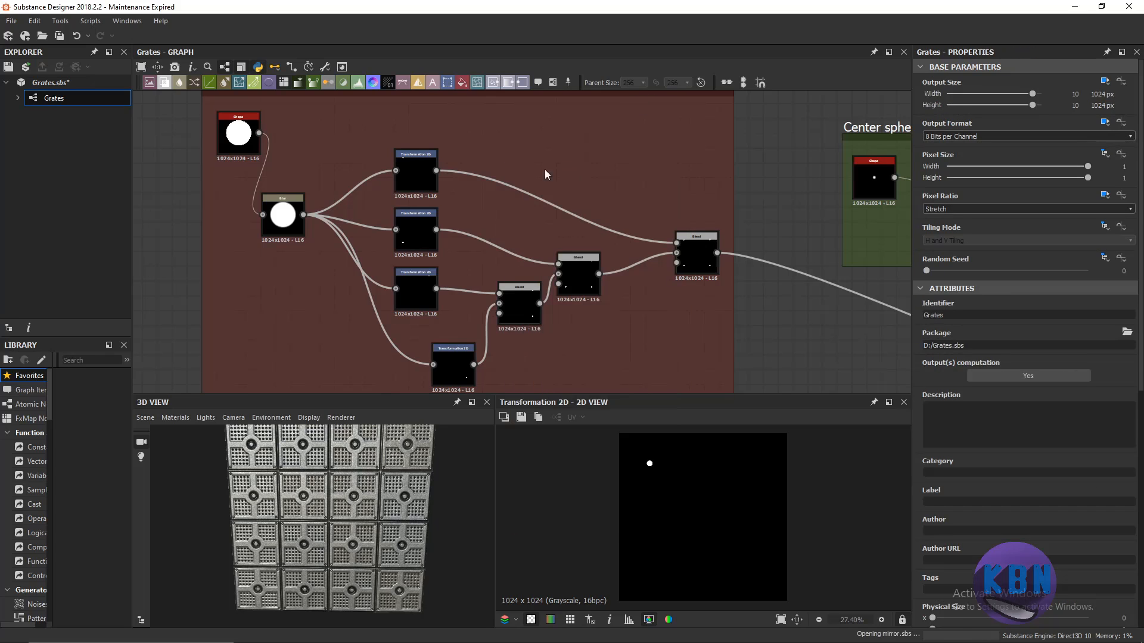
left_click_drag(468, 142, 484, 126)
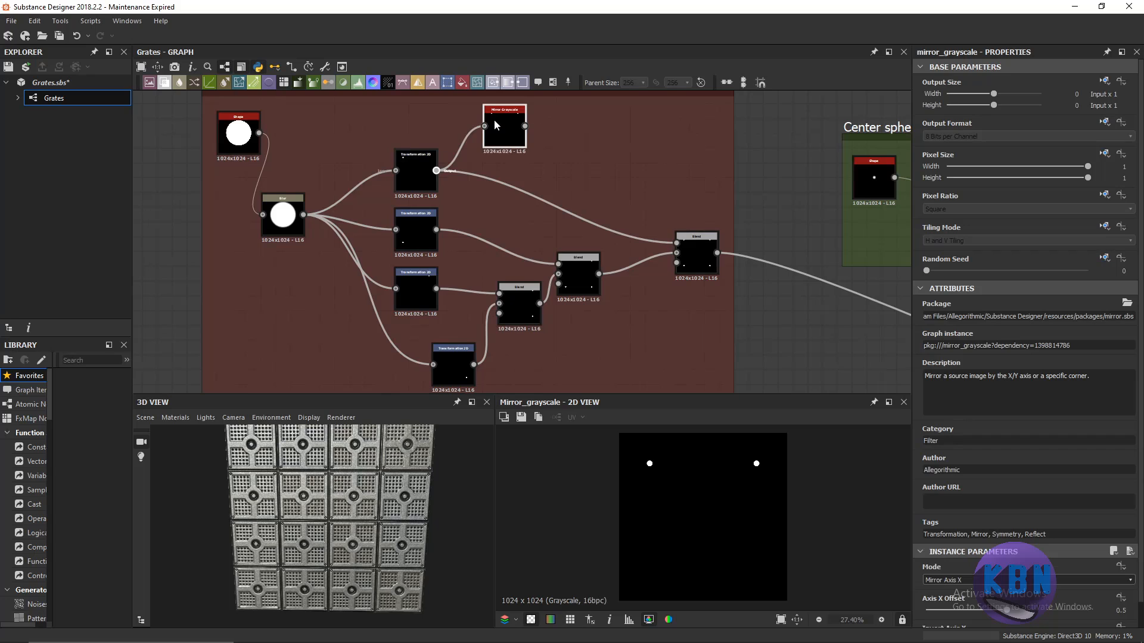
Compare the Mirror Grayscale node's mirrored holes with the chain of Transformation 2D and Blend nodes in Screw Holes.
scroll(489, 128, "up", 3)
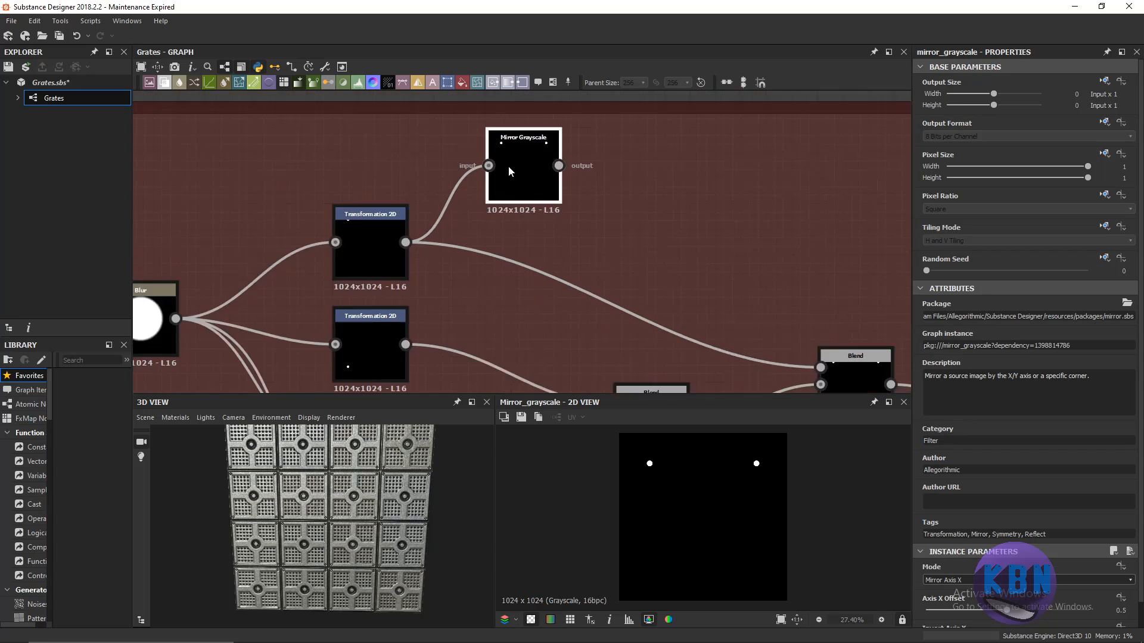
scroll(510, 166, "down", 3)
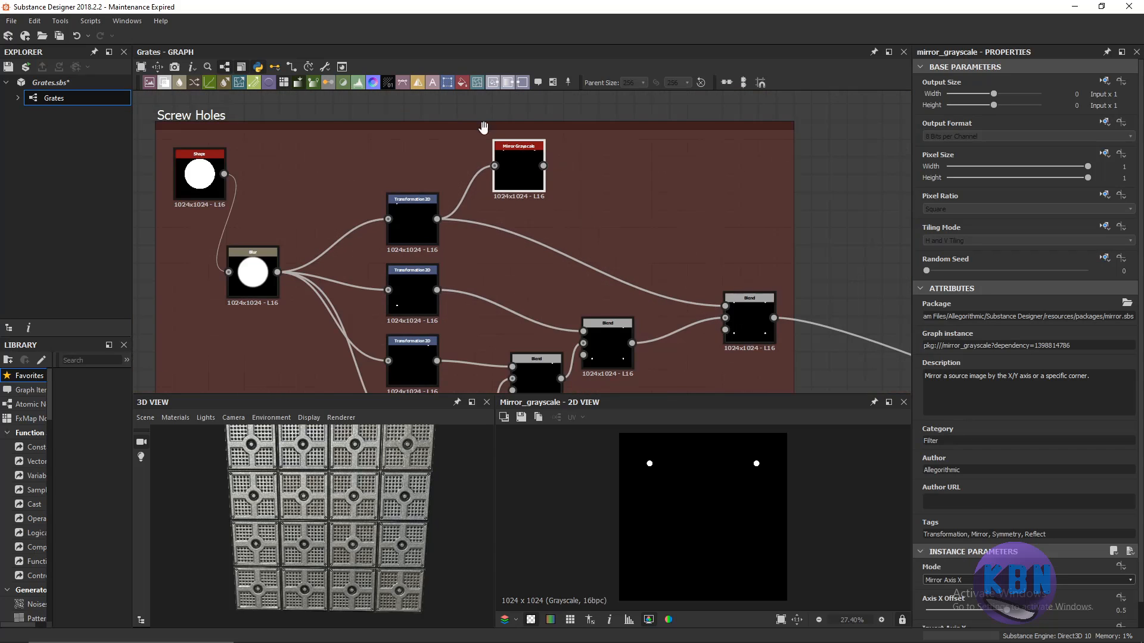
scroll(512, 157, "up", 5)
left_click_drag(516, 168, 541, 188)
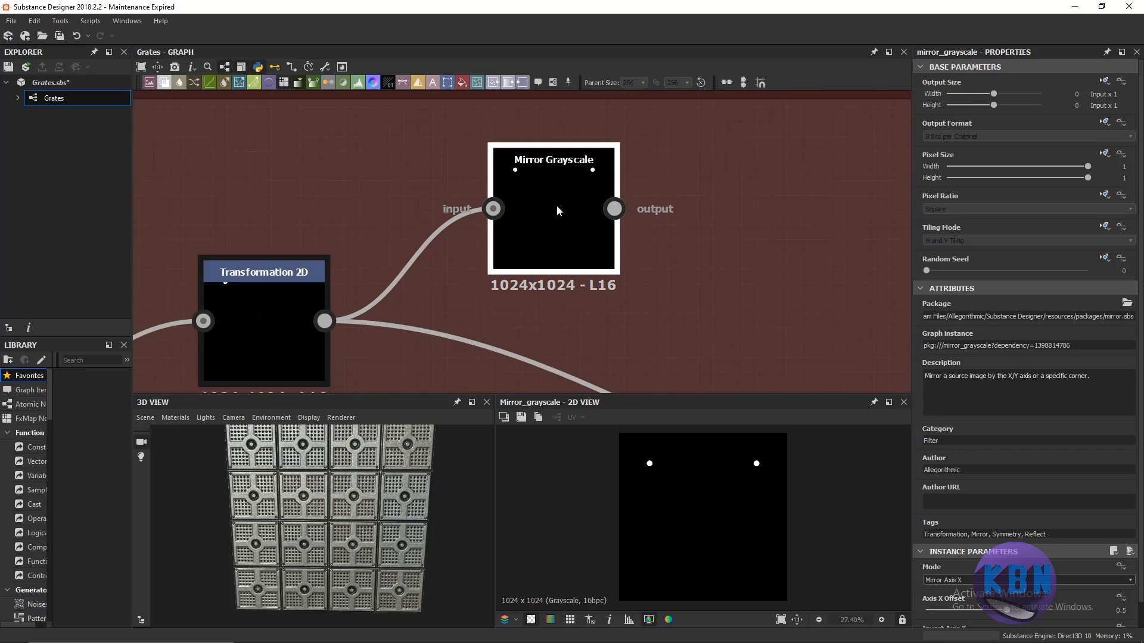
scroll(563, 222, "down", 6)
middle_click_drag(570, 239, 513, 124)
scroll(480, 194, "up", 2)
middle_click_drag(478, 192, 446, 202)
scroll(447, 245, "up", 2)
middle_click_drag(446, 243, 413, 179)
scroll(440, 283, "down", 1)
scroll(399, 195, "up", 1)
scroll(402, 133, "up", 1)
scroll(427, 134, "up", 2)
scroll(433, 135, "down", 3)
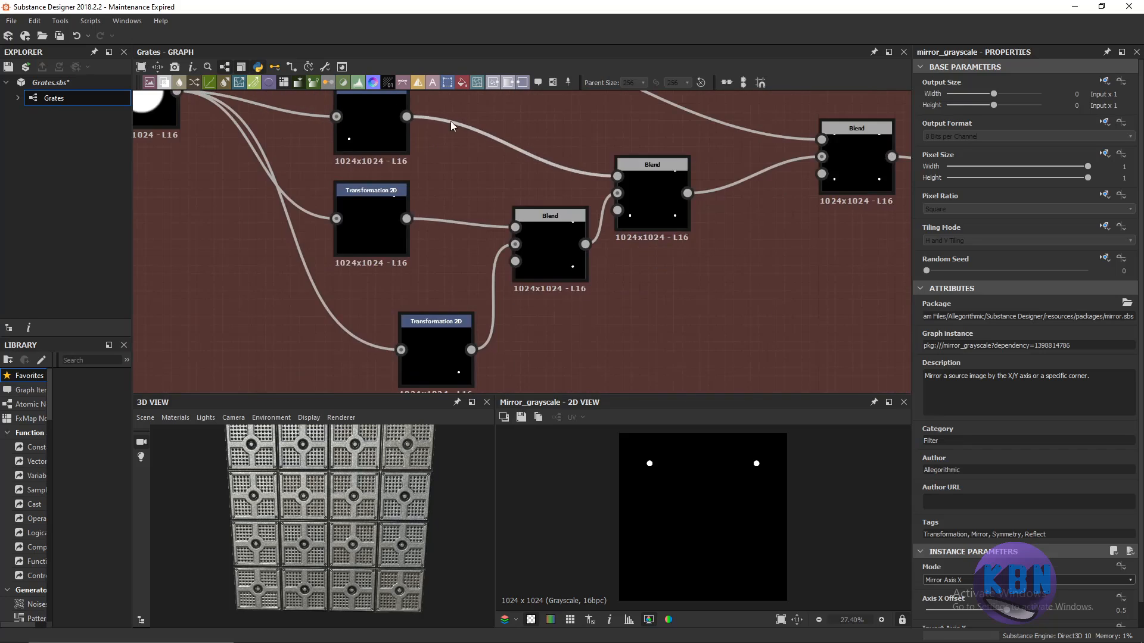
scroll(452, 121, "down", 4)
left_click_drag(471, 111, 485, 183)
middle_click_drag(491, 144, 489, 240)
Move the Mirror Grayscale node farther away from the uppermost Transformation 2D node.
left_click(481, 145)
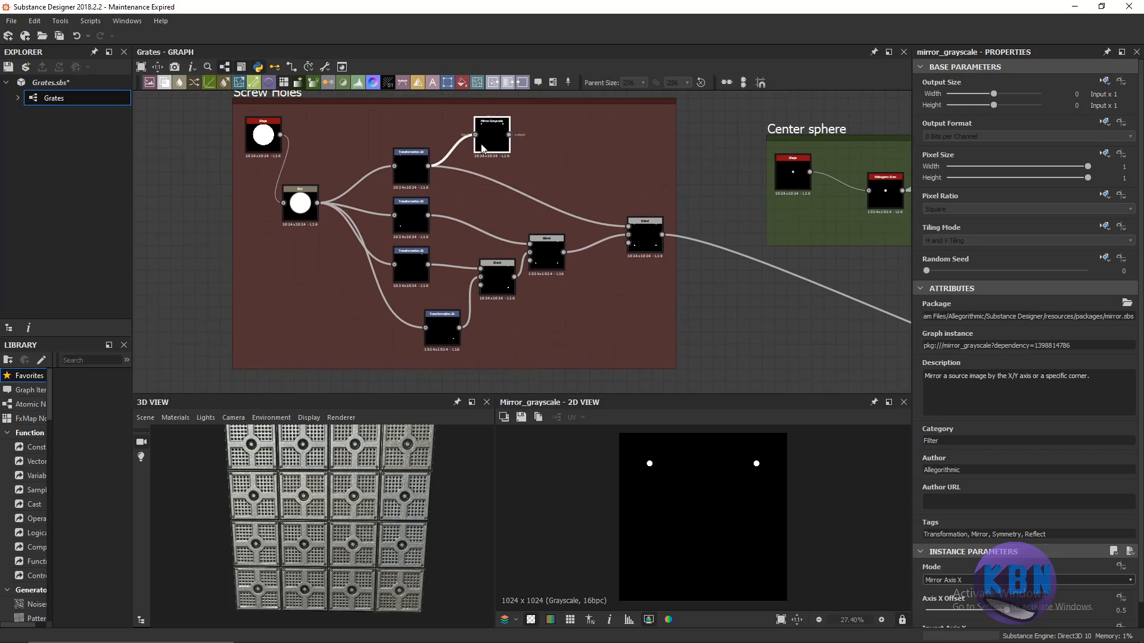
mouse_move(488, 134)
left_mouse_down()
mouse_move(531, 171)
mouse_move(504, 134)
left_mouse_up()
key("space")
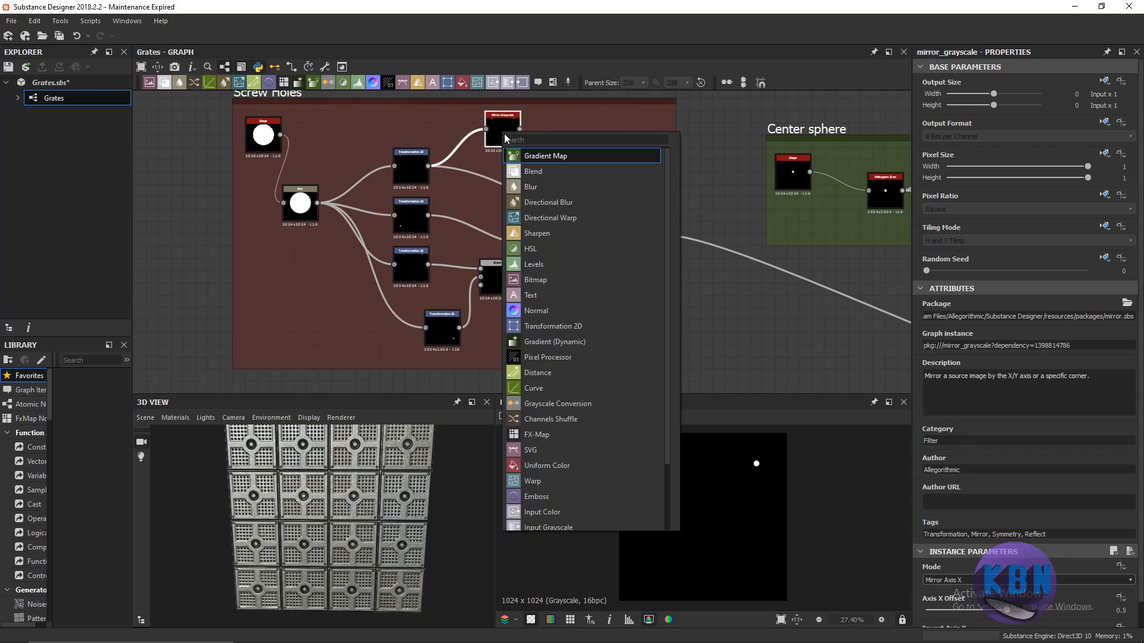
left_click(500, 129)
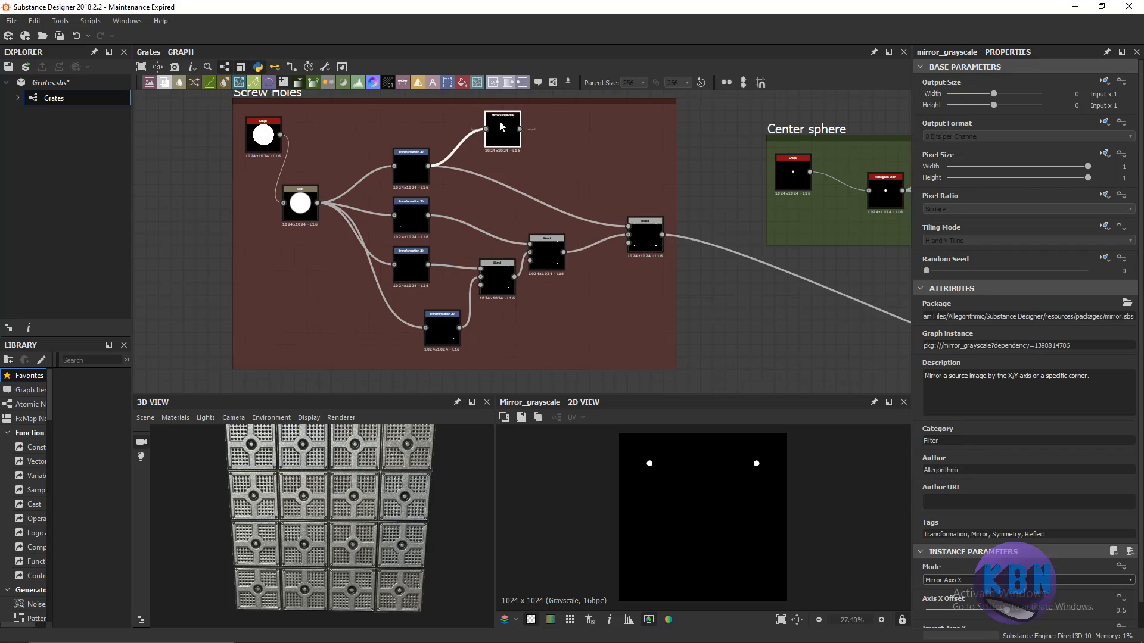
mouse_move(502, 126)
left_mouse_down()
mouse_move(524, 131)
mouse_move(535, 155)
mouse_move(517, 130)
mouse_move(527, 146)
mouse_move(532, 133)
mouse_move(539, 143)
mouse_move(520, 137)
left_mouse_up()
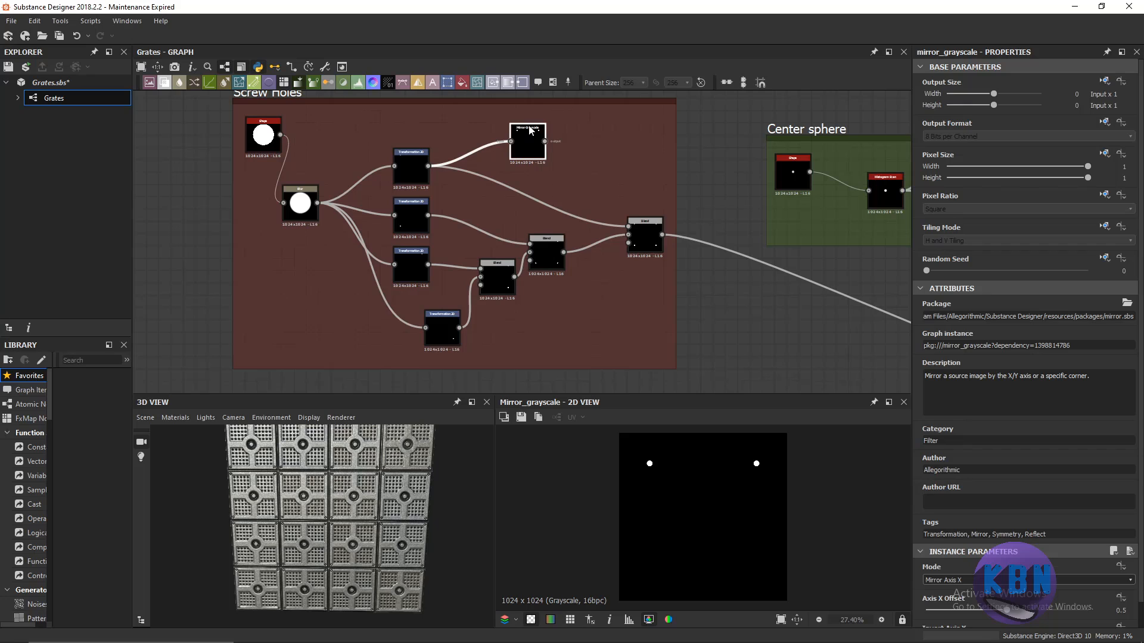
right_click_drag(525, 137, 532, 183)
mouse_move(527, 141)
right_mouse_down("alt")
mouse_move(538, 169)
mouse_move(524, 143)
right_mouse_up("alt")
middle_click_drag(524, 143, 531, 162)
mouse_move(529, 159)
right_mouse_down("alt")
mouse_move(538, 167)
mouse_move(532, 160)
right_mouse_up("alt")
right_click_drag(532, 159, 541, 208)
scroll(537, 150, "up", 2)
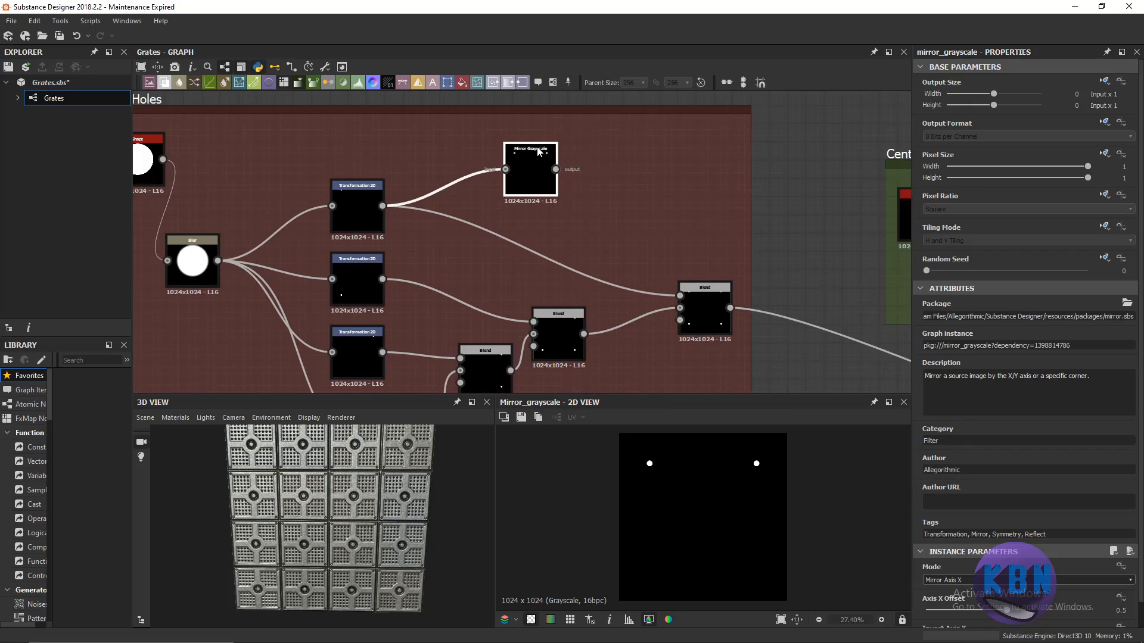
Add a second Mirror Grayscale node below the first in Screw Holes, fed by the second Transformation 2D node, and preview it.
left_click(613, 174)
key("space")
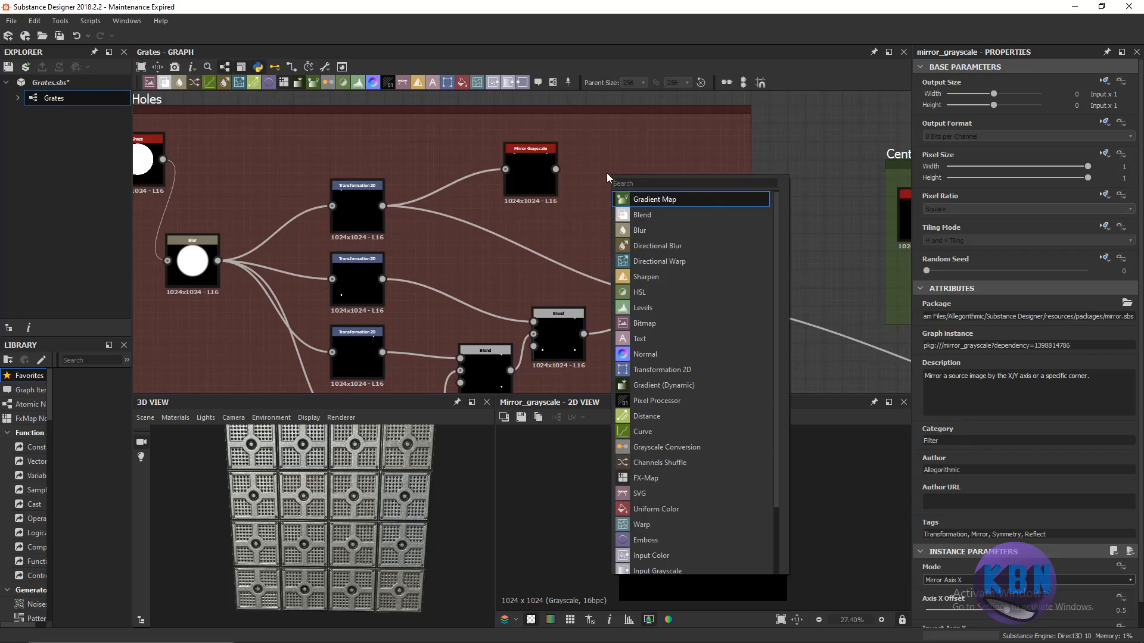
type("mi")
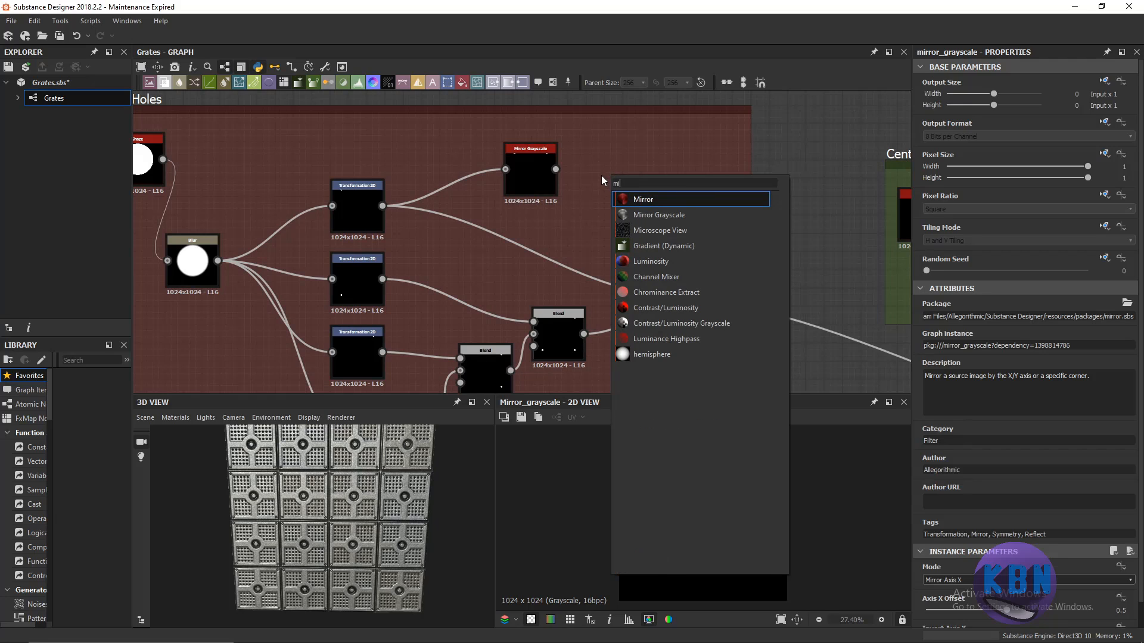
left_click(655, 215)
left_click_drag(598, 158, 516, 232)
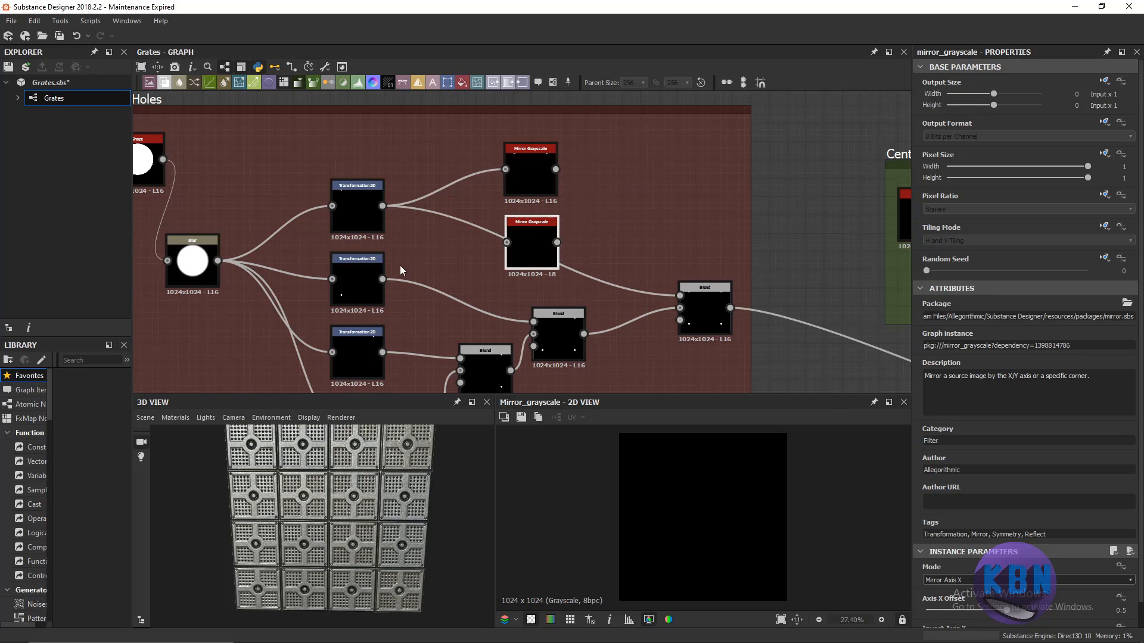
left_click_drag(382, 279, 513, 263)
left_click(524, 167)
left_click(530, 260)
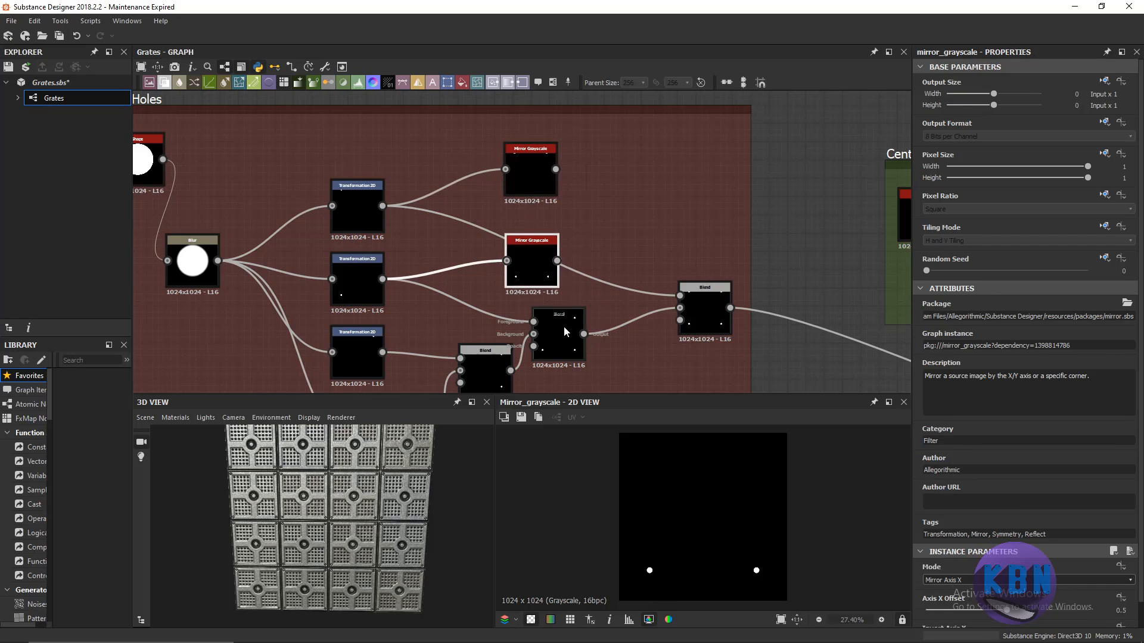
Shift the Blend node fed by the second Transformation 2D aside, and place a copy of it beside the Mirror Grayscale nodes.
mouse_move(560, 323)
left_mouse_down()
mouse_move(568, 340)
mouse_move(581, 326)
left_mouse_up()
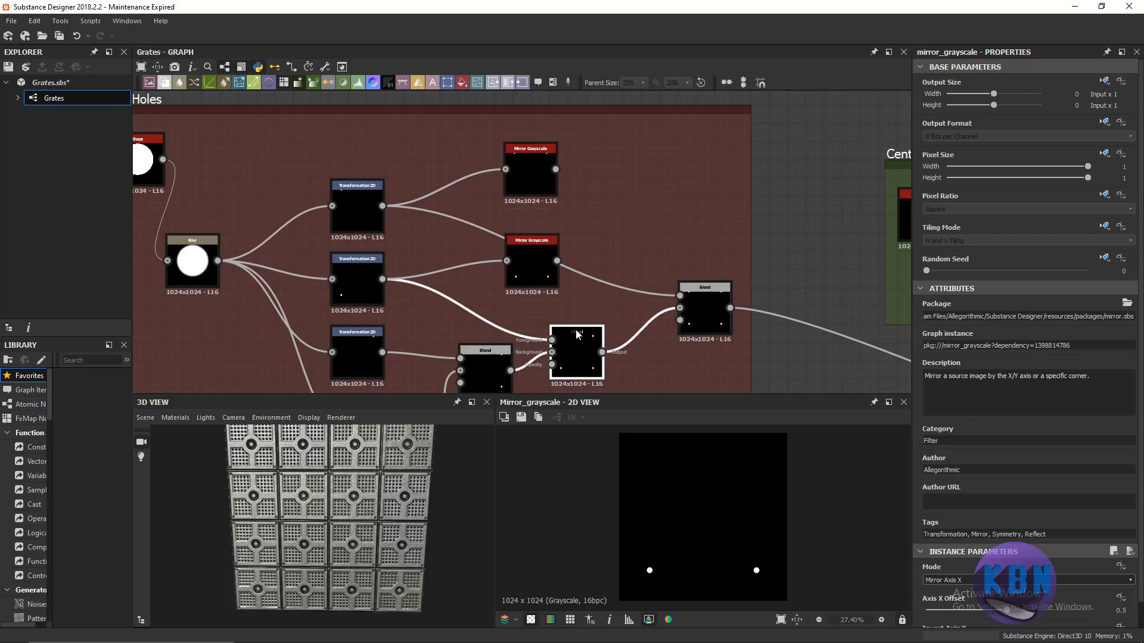
key("alt")
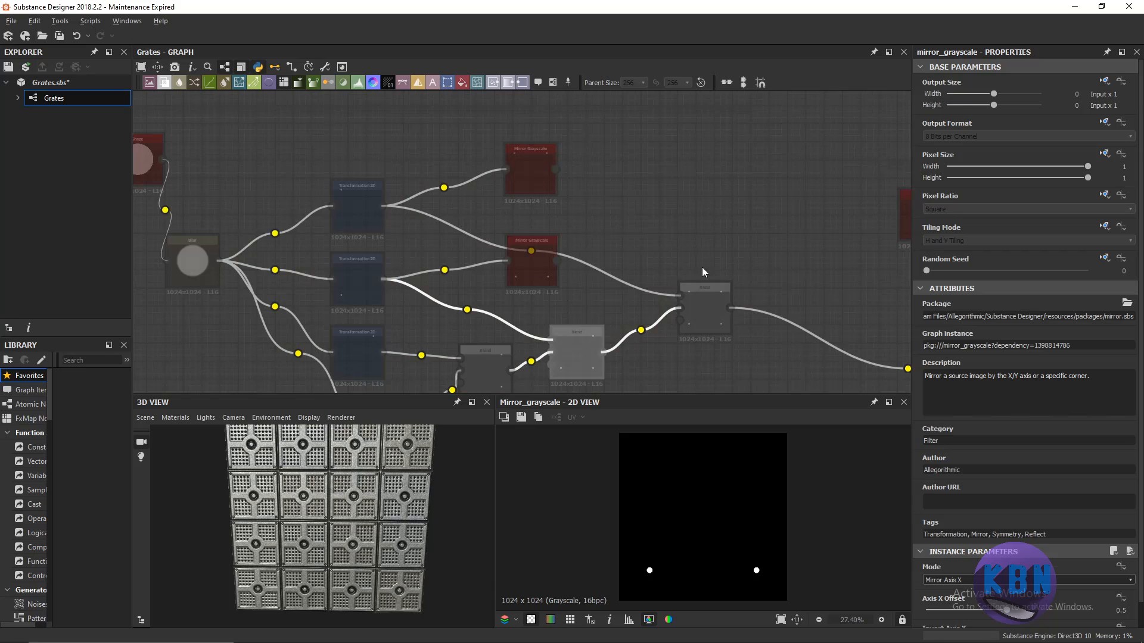
mouse_move(569, 332)
left_mouse_down()
mouse_move(609, 270)
mouse_move(591, 327)
left_mouse_up()
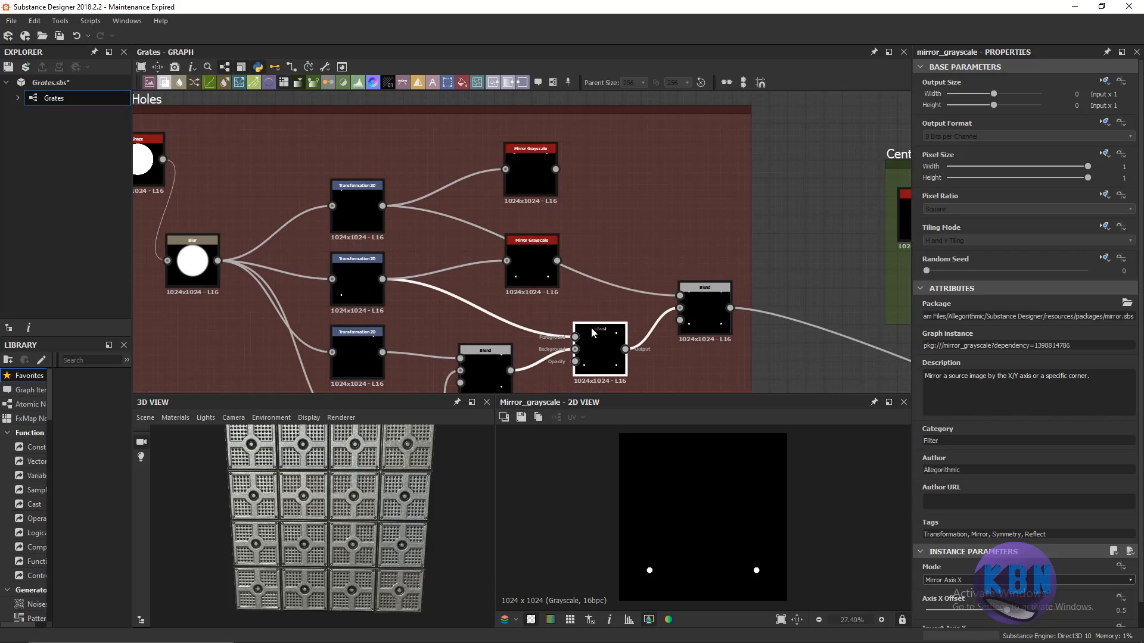
right_click(590, 327)
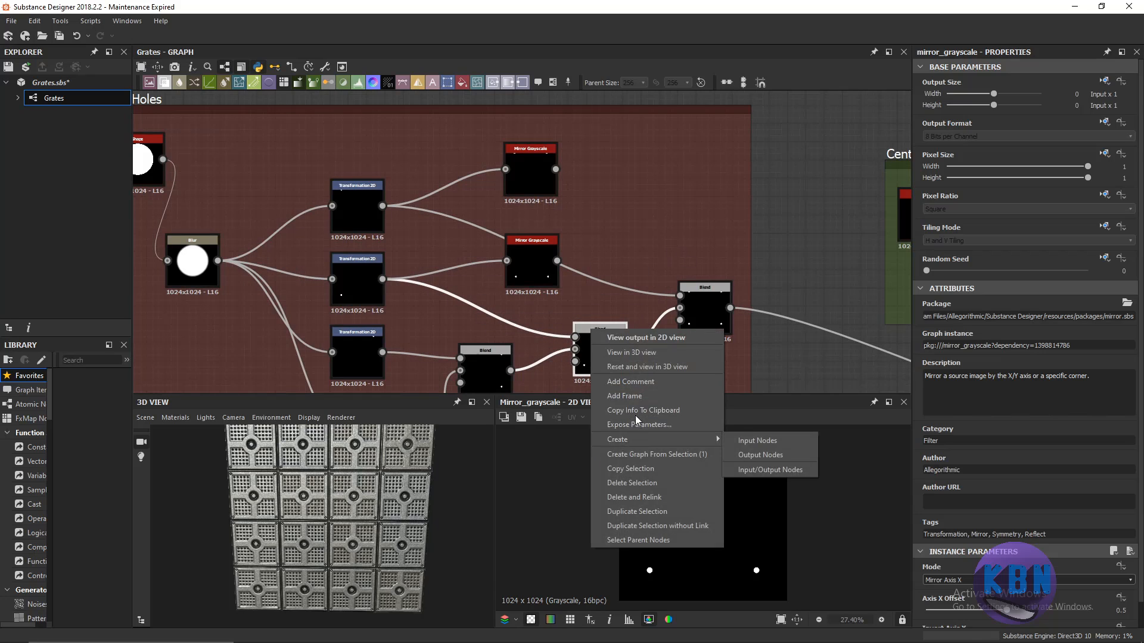
left_click(651, 469)
right_click(632, 214)
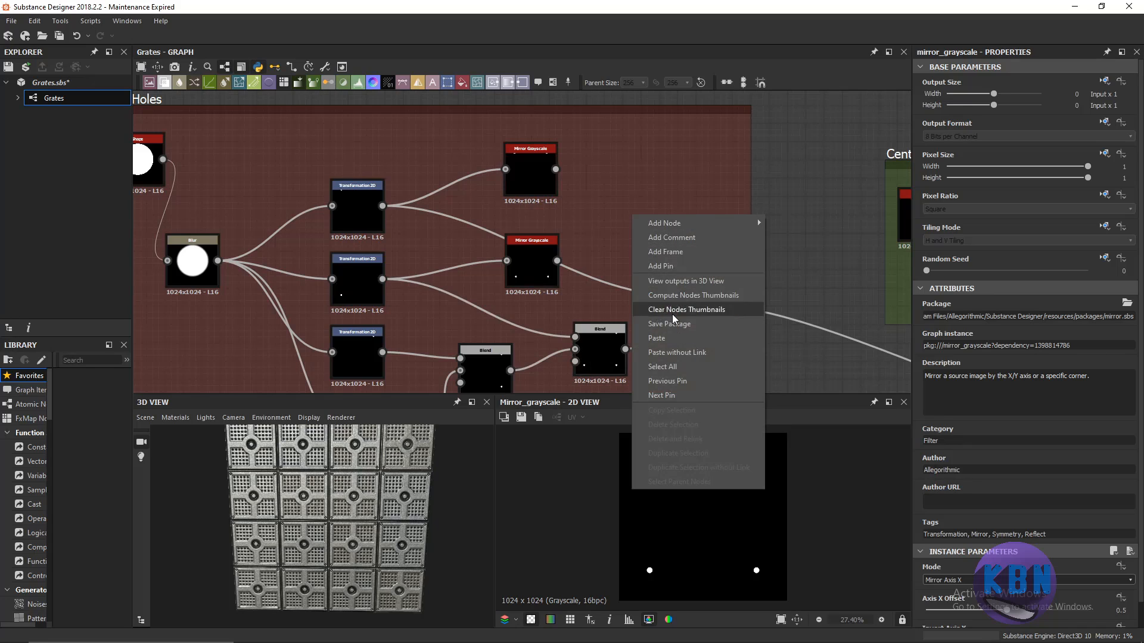
left_click(657, 338)
left_click_drag(510, 234, 657, 207)
Connect the upper Mirror Grayscale to the copied Blend's foreground and the lower one to its background, and preview the Blend.
left_click_drag(558, 261, 644, 213)
left_click_drag(555, 169, 643, 202)
left_click_drag(544, 255, 542, 236)
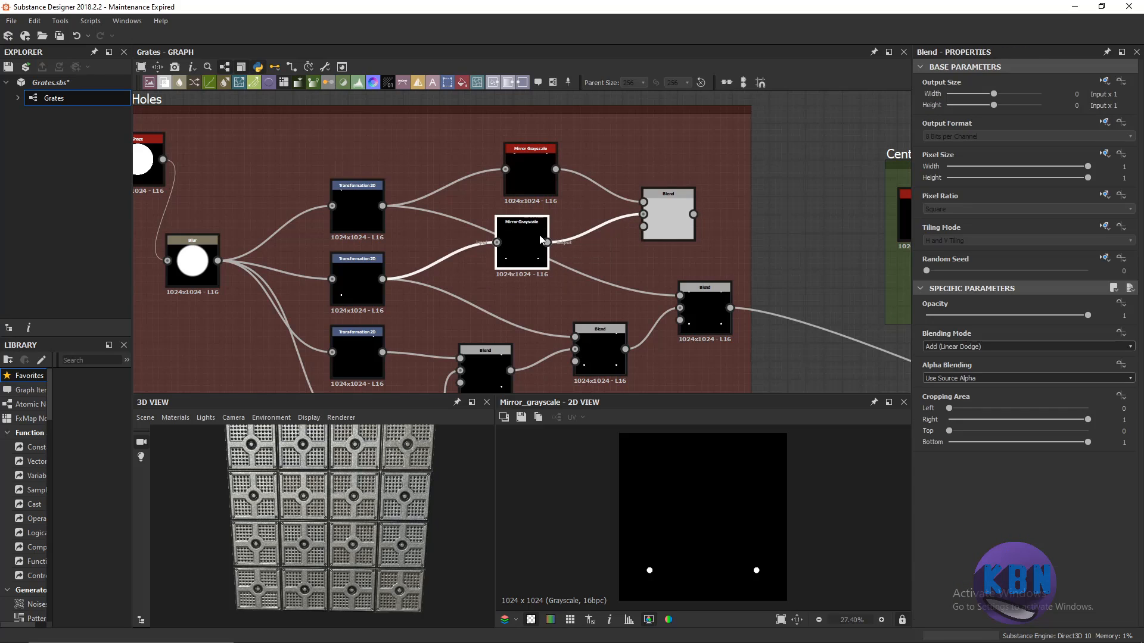
double_click(667, 202)
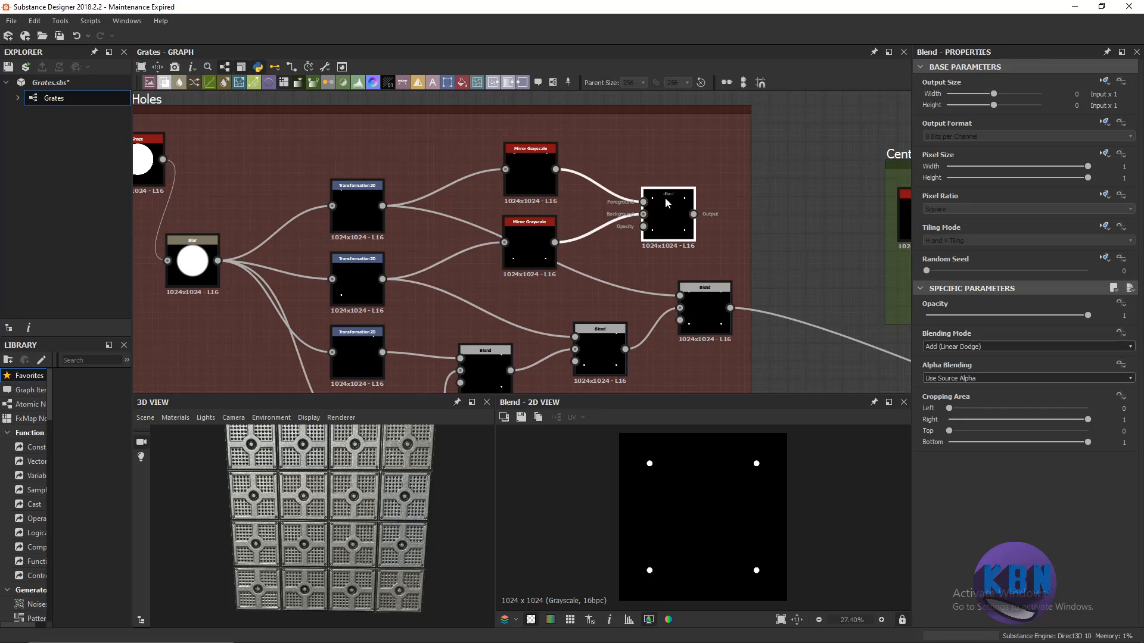
Compare the hole pattern of the new mirror-fed Blend with the outputs of the original Blend nodes in Screw Holes.
double_click(595, 341)
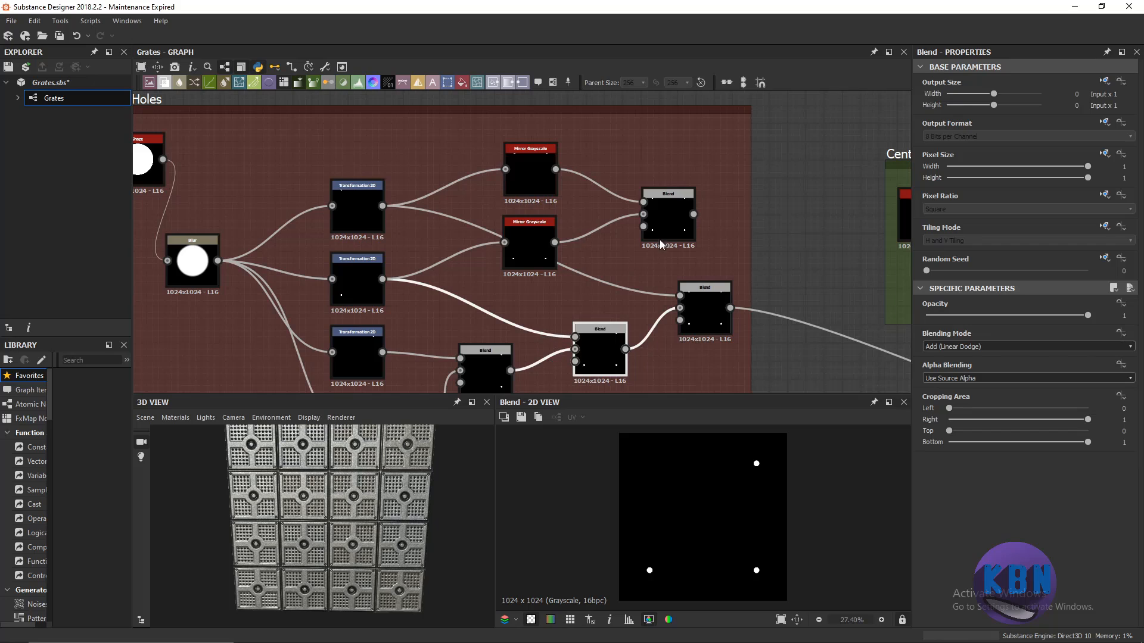
left_click(670, 227)
double_click(610, 336)
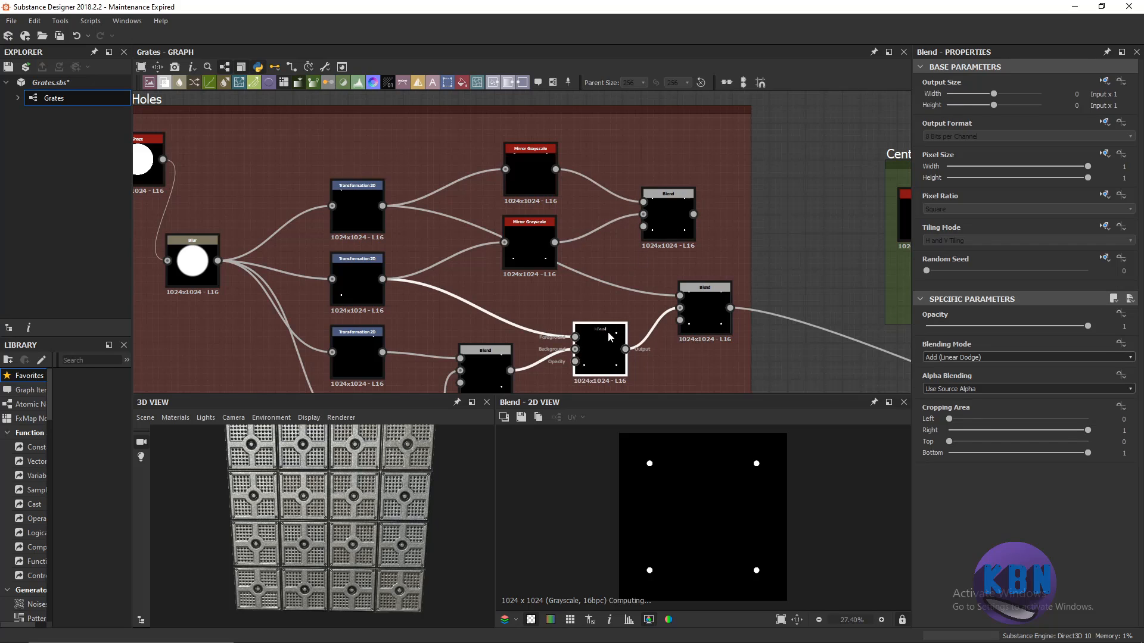
double_click(662, 232)
left_click(696, 297)
double_click(602, 337)
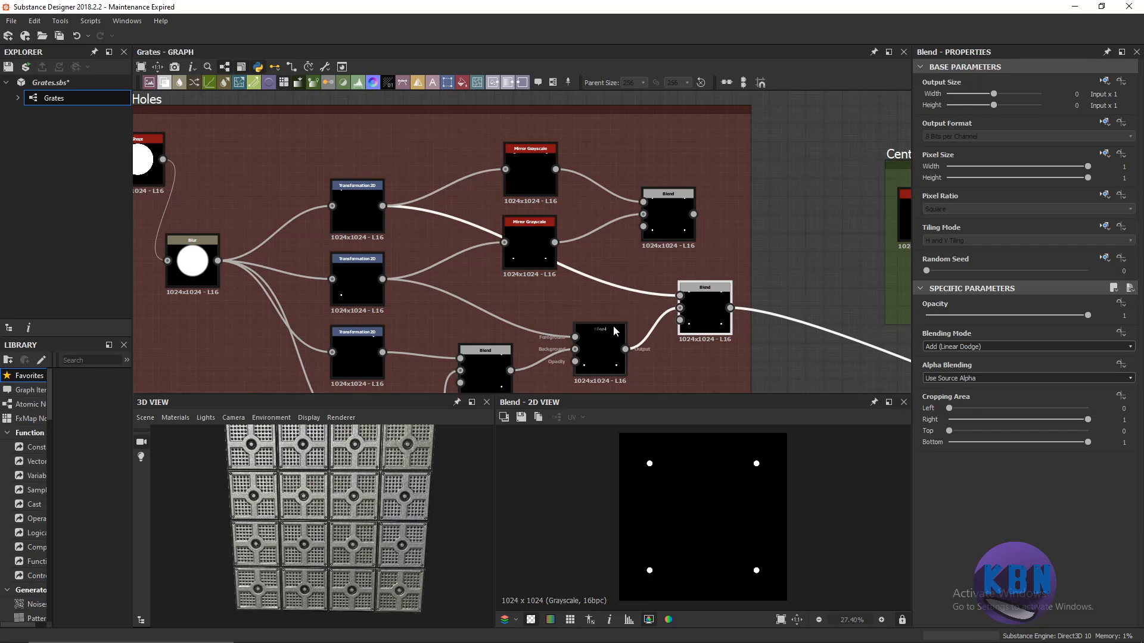
left_click(665, 239)
left_click(695, 296)
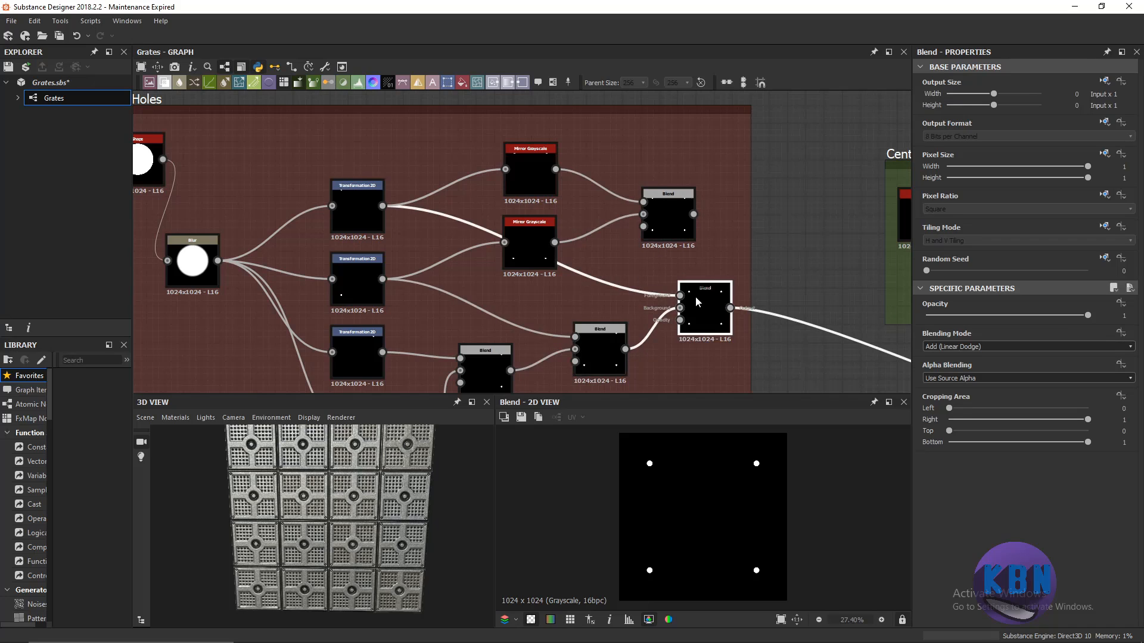
left_click(597, 341)
double_click(662, 227)
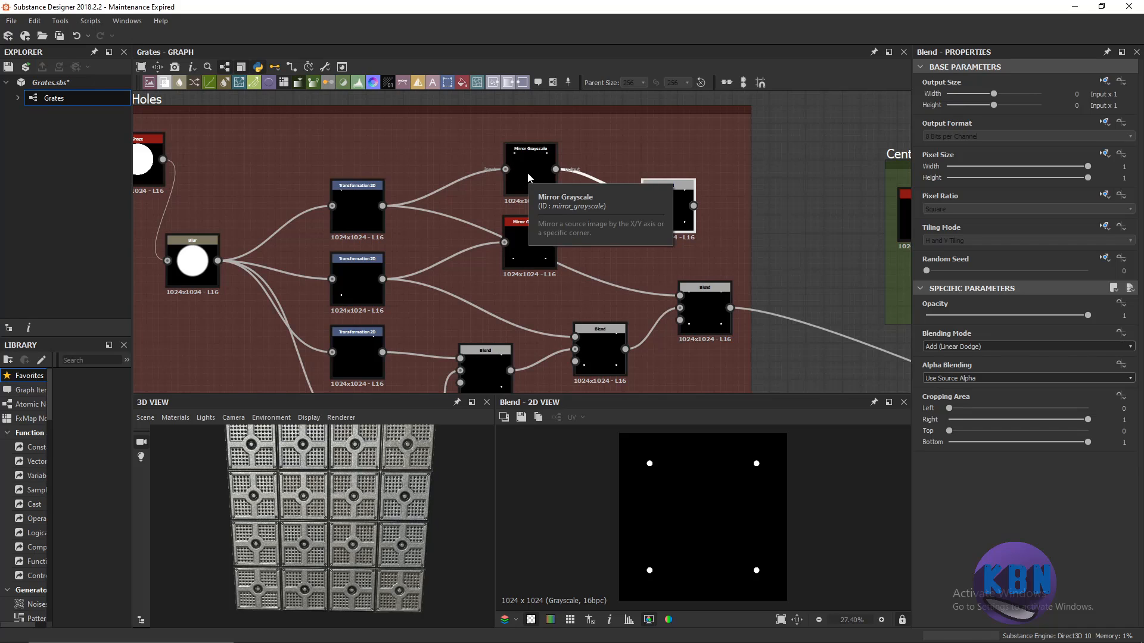
left_click(692, 308)
left_click(668, 218)
left_click(701, 307)
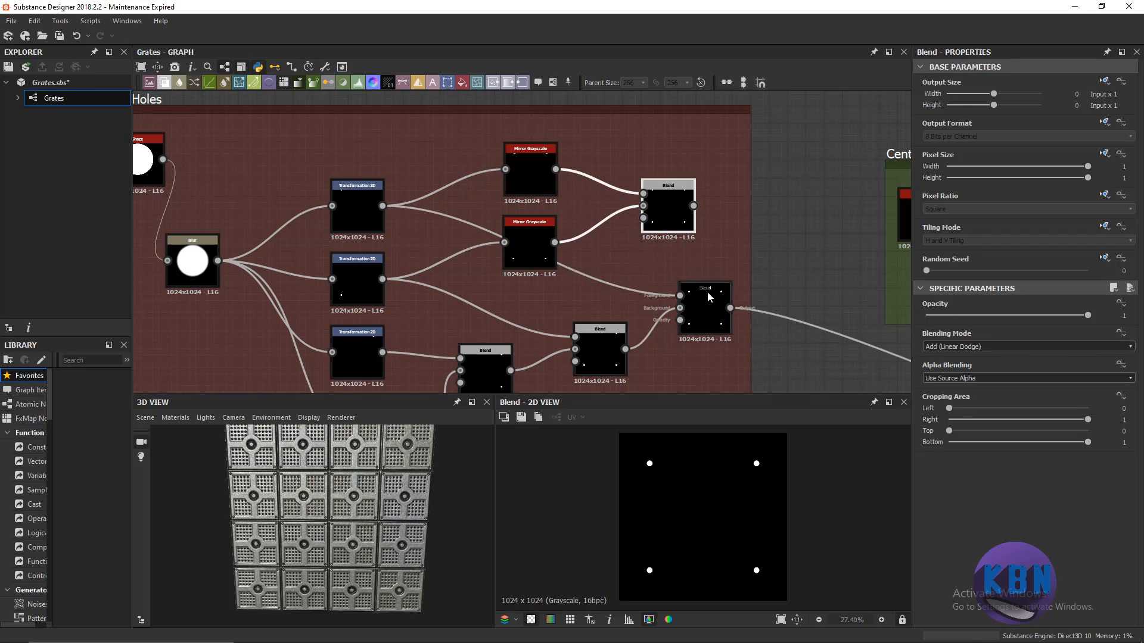
left_click(670, 222)
Rearrange the Screw Holes nodes, spacing out the two Mirror Grayscale nodes and moving the three original Blend nodes lower in the frame.
scroll(499, 278, "down", 3)
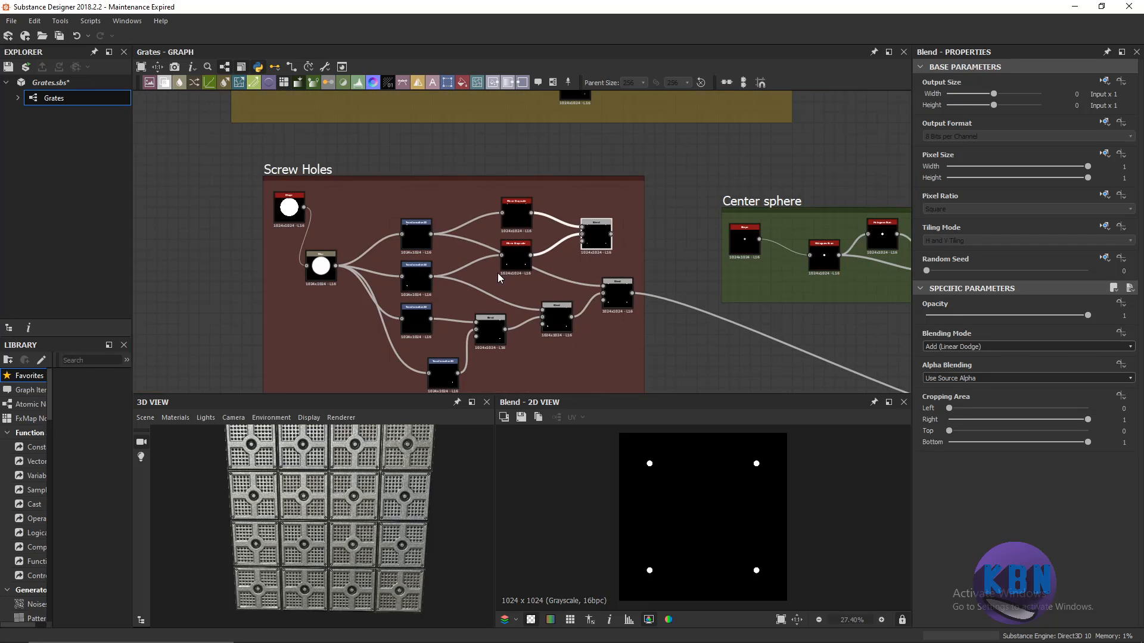
middle_click_drag(439, 315, 402, 298)
left_click(396, 353)
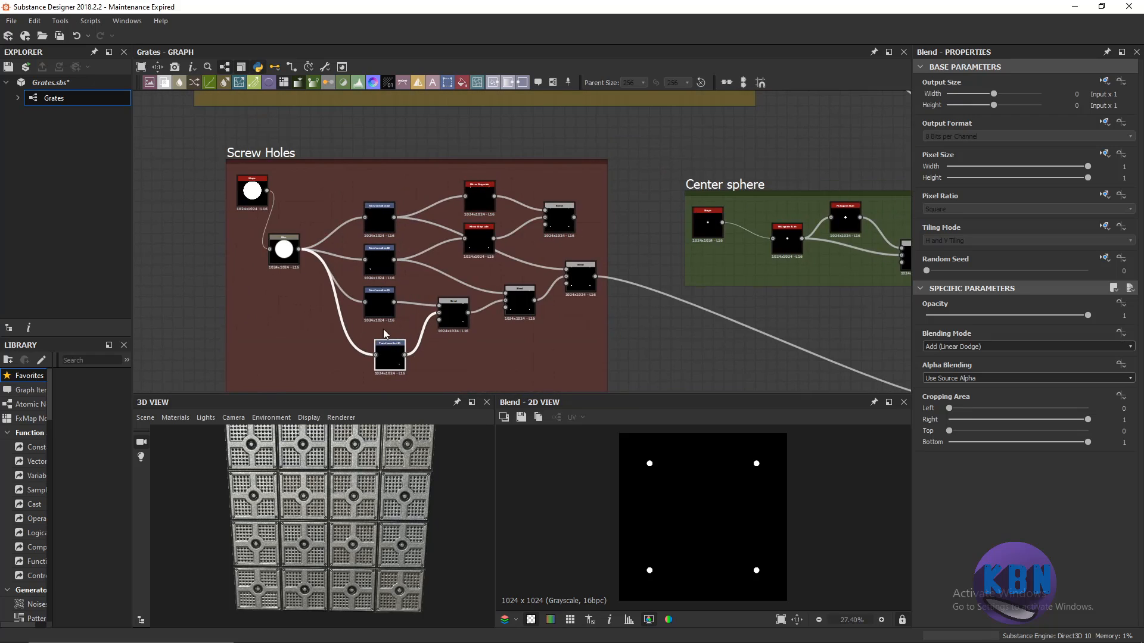
scroll(453, 279, "up", 1)
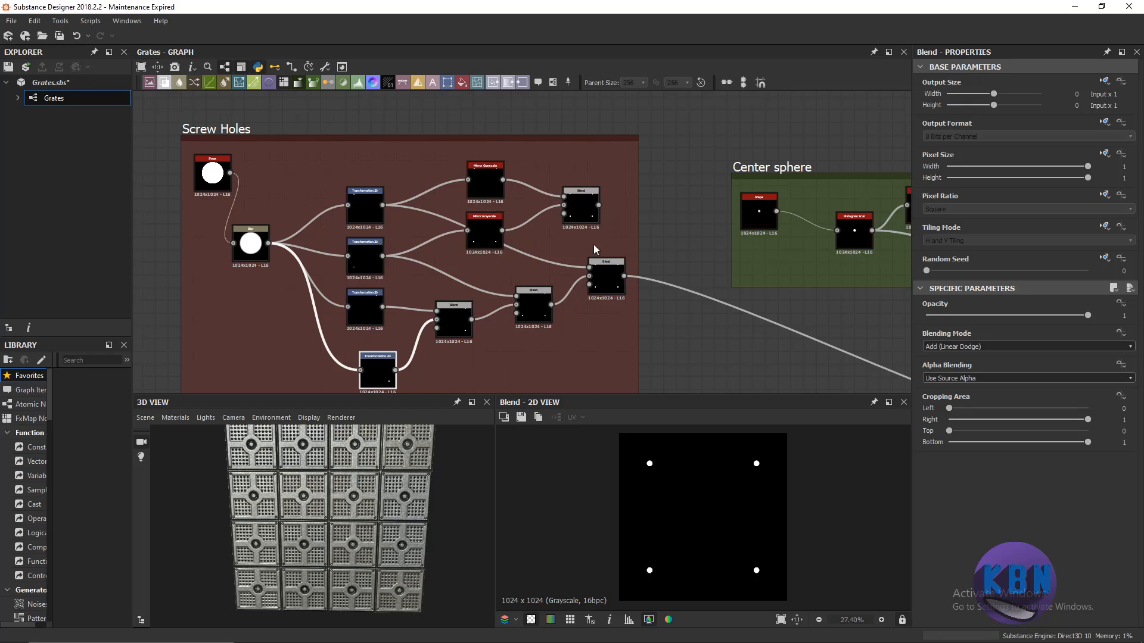
scroll(591, 240, "down", 1)
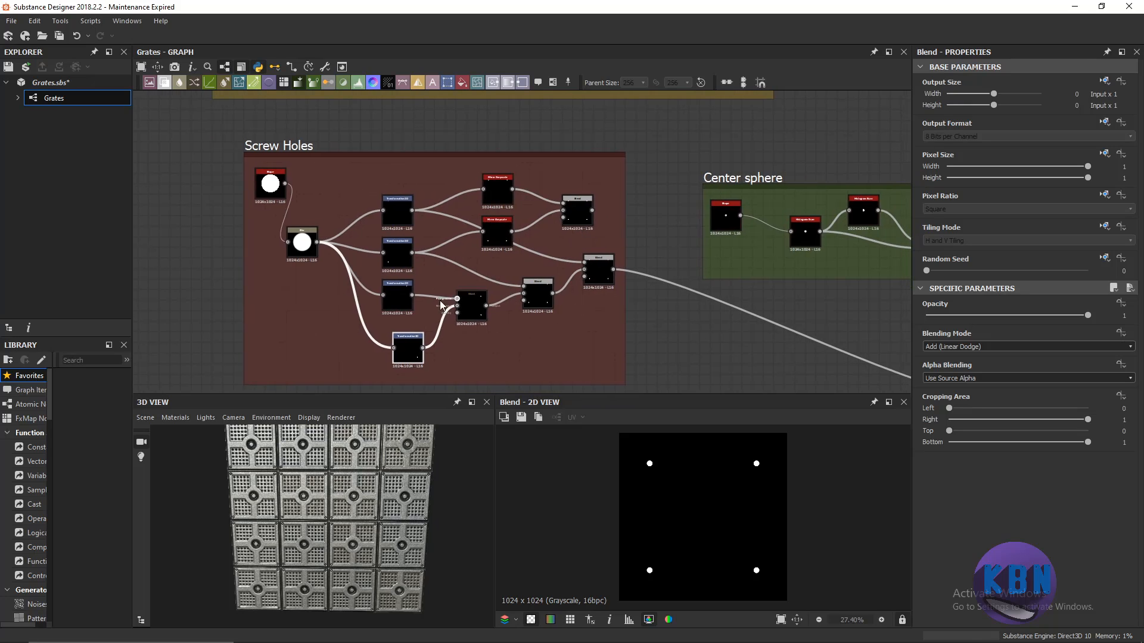
left_click(499, 182)
left_click_drag(500, 184, 511, 121)
mouse_move(496, 241)
left_mouse_down()
mouse_move(497, 179)
mouse_move(504, 252)
left_mouse_up()
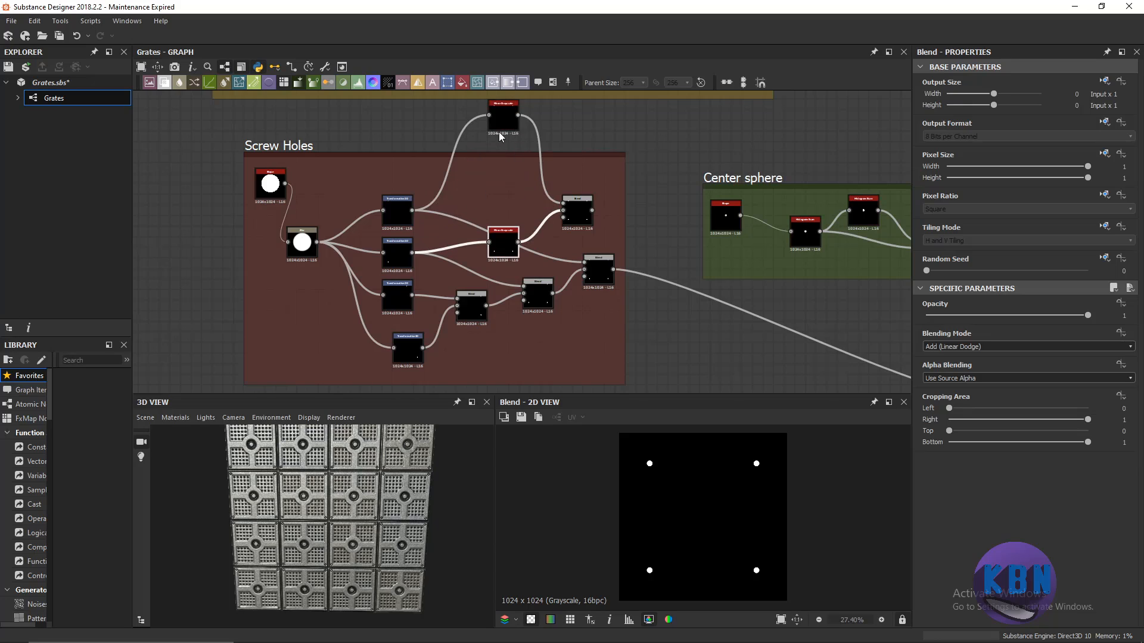
left_click_drag(501, 132, 504, 205)
left_click_drag(479, 307, 489, 332)
left_click_drag(539, 297, 536, 344)
left_click_drag(599, 287, 600, 311)
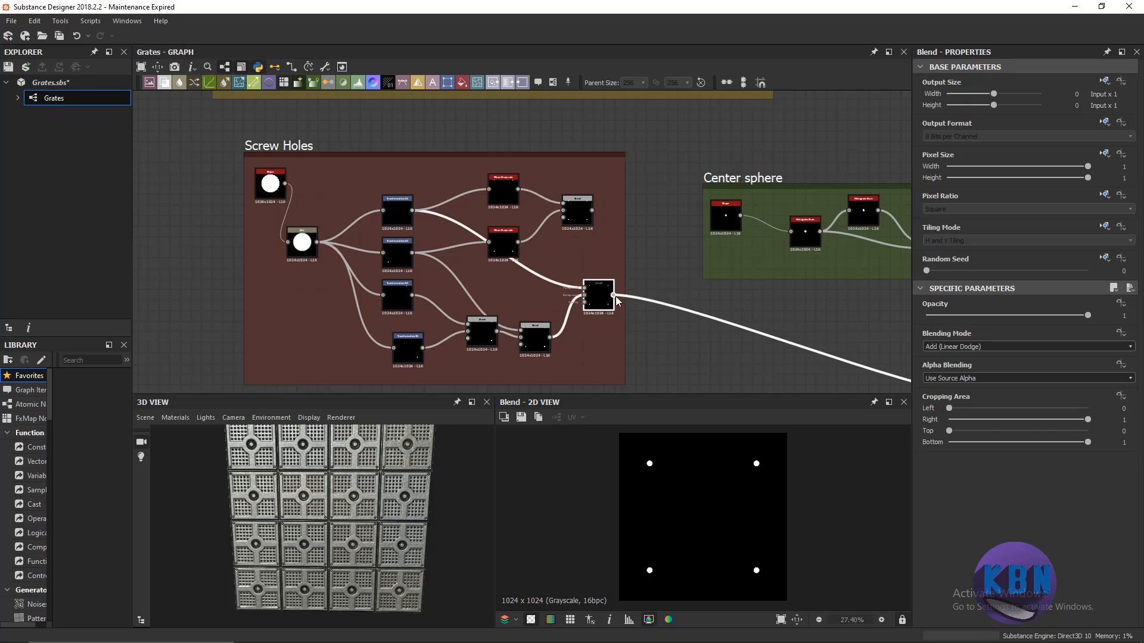
Reroute the Screw Holes output link from the original final Blend to the mirror-fed Blend, and inspect the grate in 3D.
left_click(615, 297, "alt")
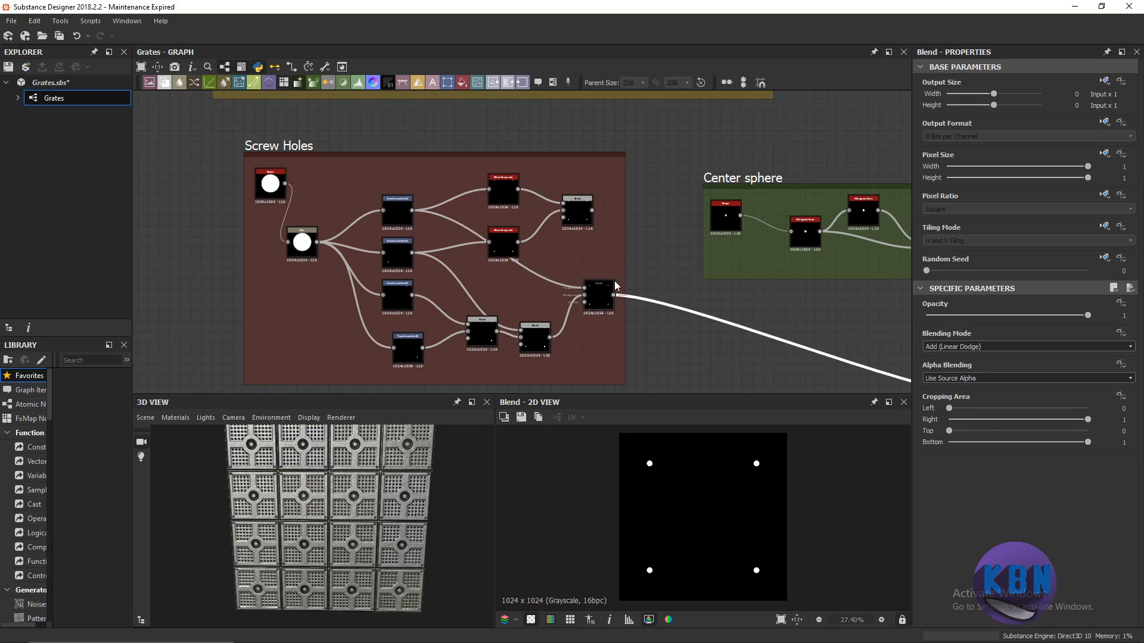
mouse_move(604, 235)
left_mouse_down()
mouse_move(595, 216)
mouse_move(630, 259)
mouse_move(623, 286)
mouse_move(594, 215)
left_mouse_up()
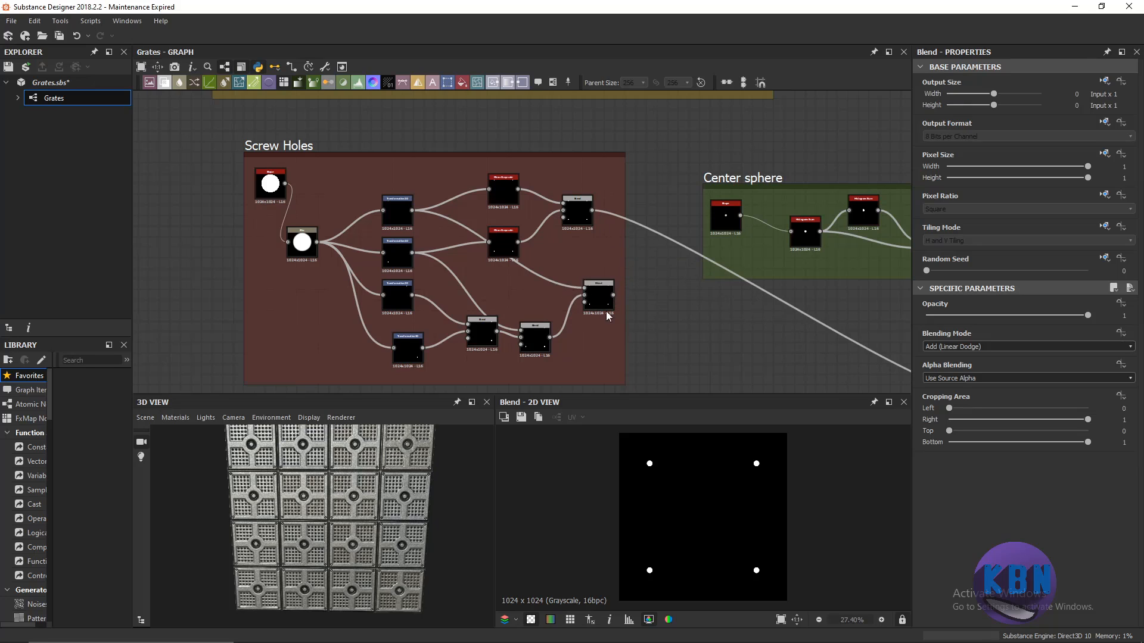
middle_click_drag(418, 464, 412, 504)
scroll(405, 503, "up", 3)
scroll(403, 503, "up", 3)
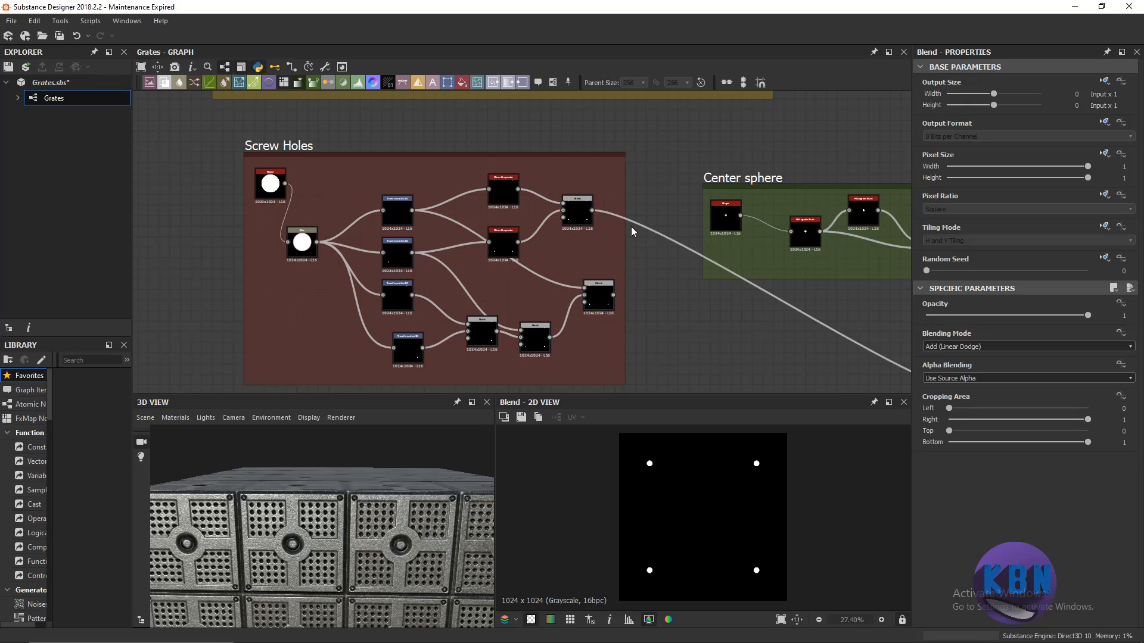
Line up the three original Blend nodes in a row beside the lowest Transformation 2D node in Screw Holes.
scroll(631, 227, "down", 3)
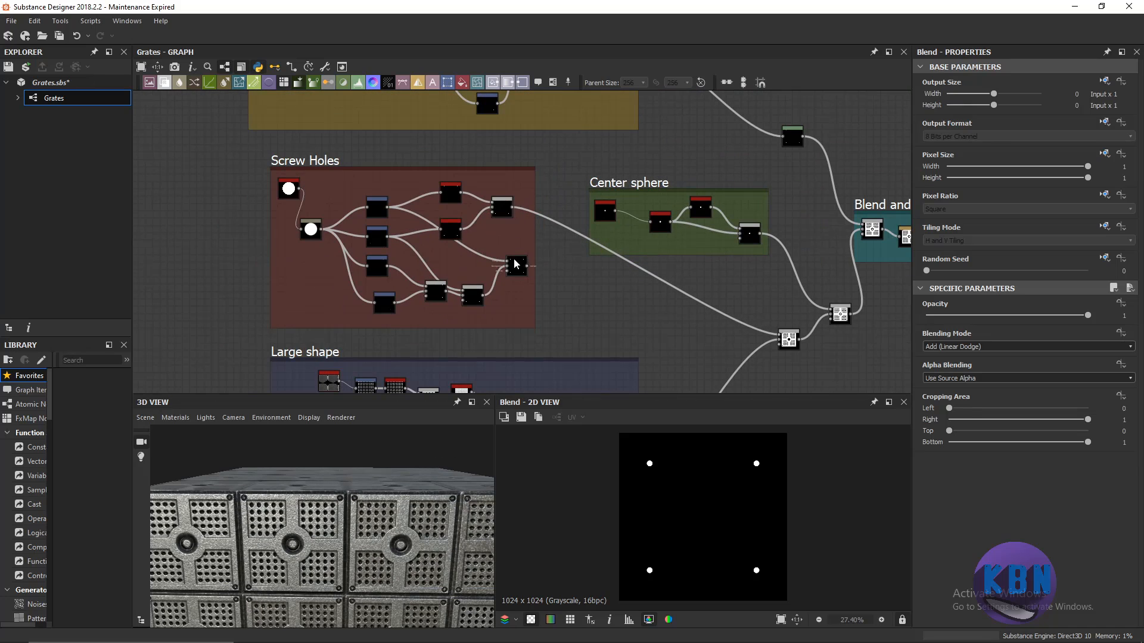
left_click_drag(520, 268, 429, 302)
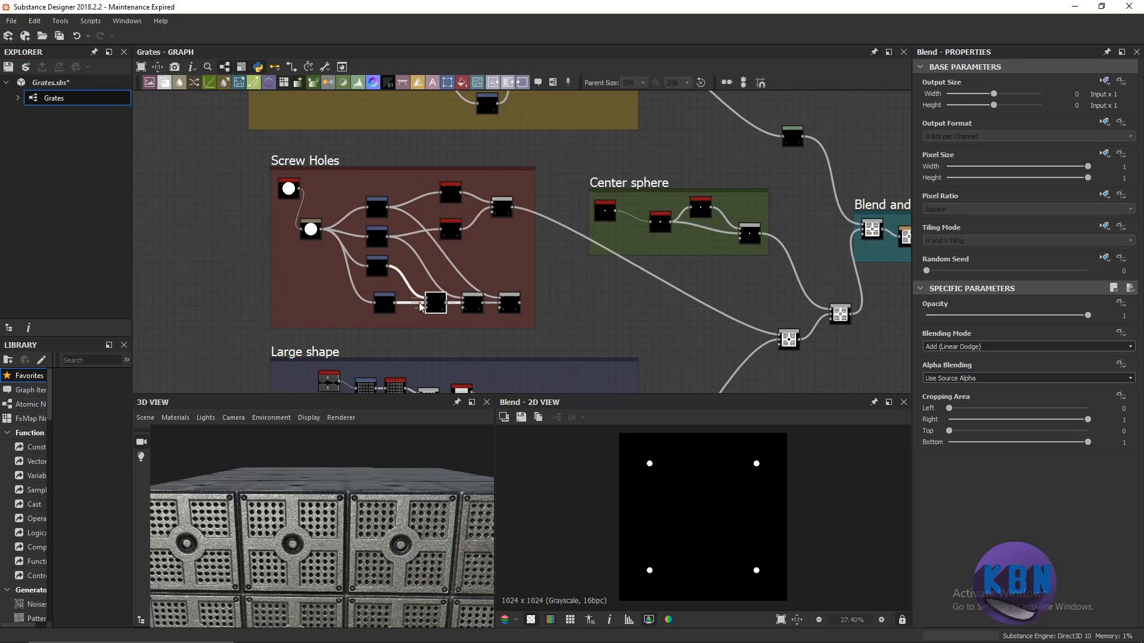
Examine the Shape node in the Center sphere network, including its preview and its pattern and scale parameters.
middle_click_drag(581, 266, 424, 264)
scroll(435, 265, "down", 3)
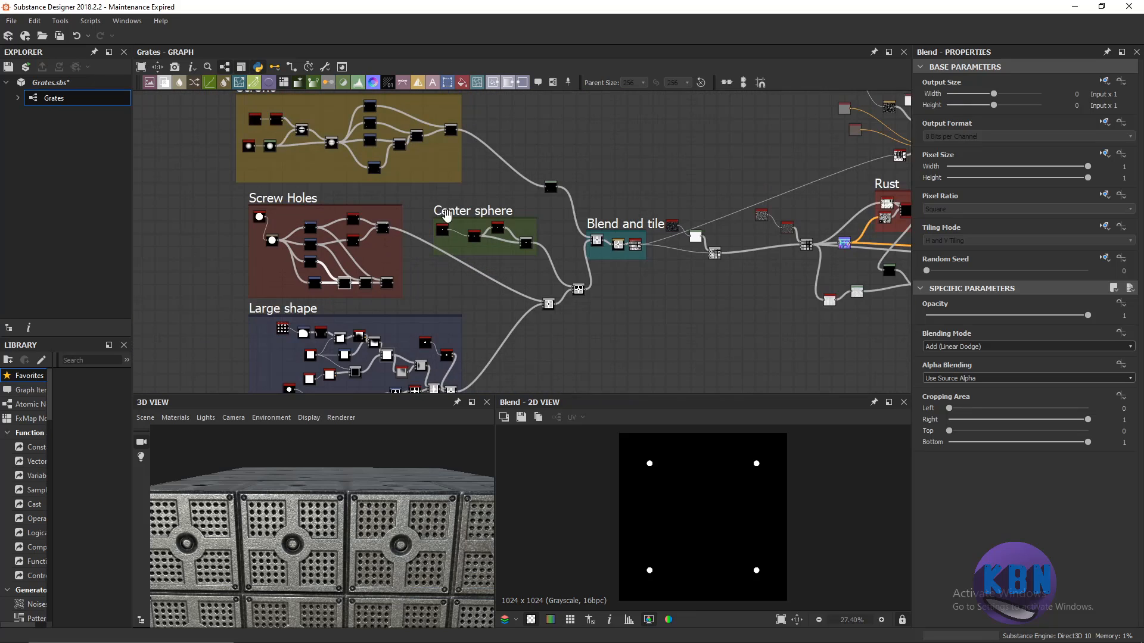
middle_click_drag(451, 218, 504, 235)
scroll(498, 244, "up", 10)
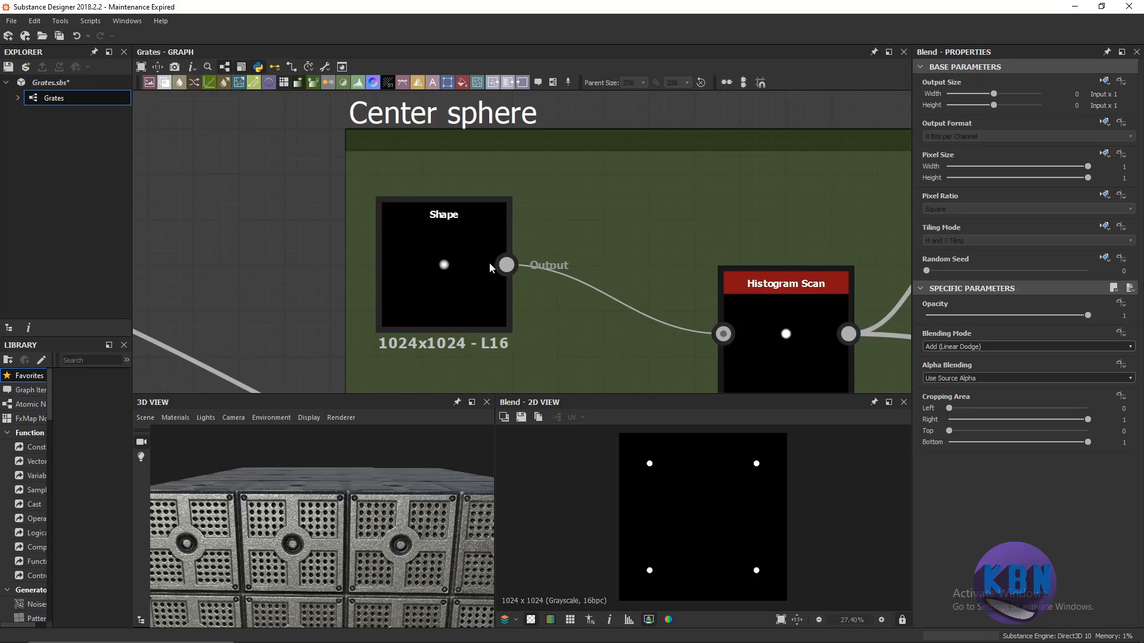
left_click(453, 262)
scroll(433, 218, "down", 5)
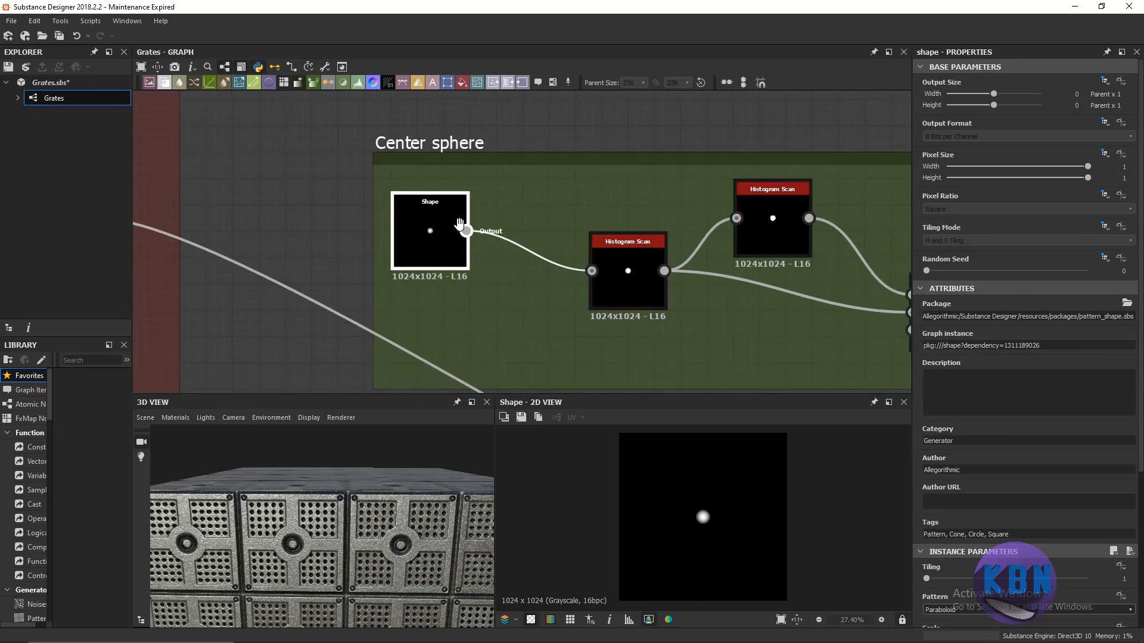
scroll(926, 453, "down", 2)
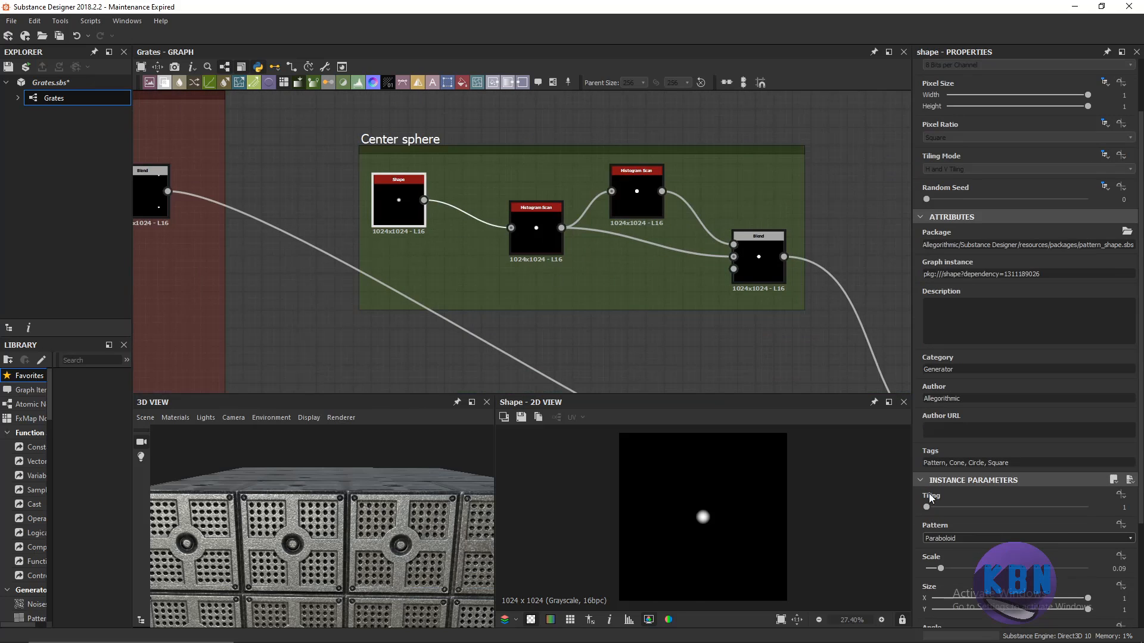
Move the first Histogram Scan node closer to the Shape node in the Center sphere frame.
left_click(548, 212)
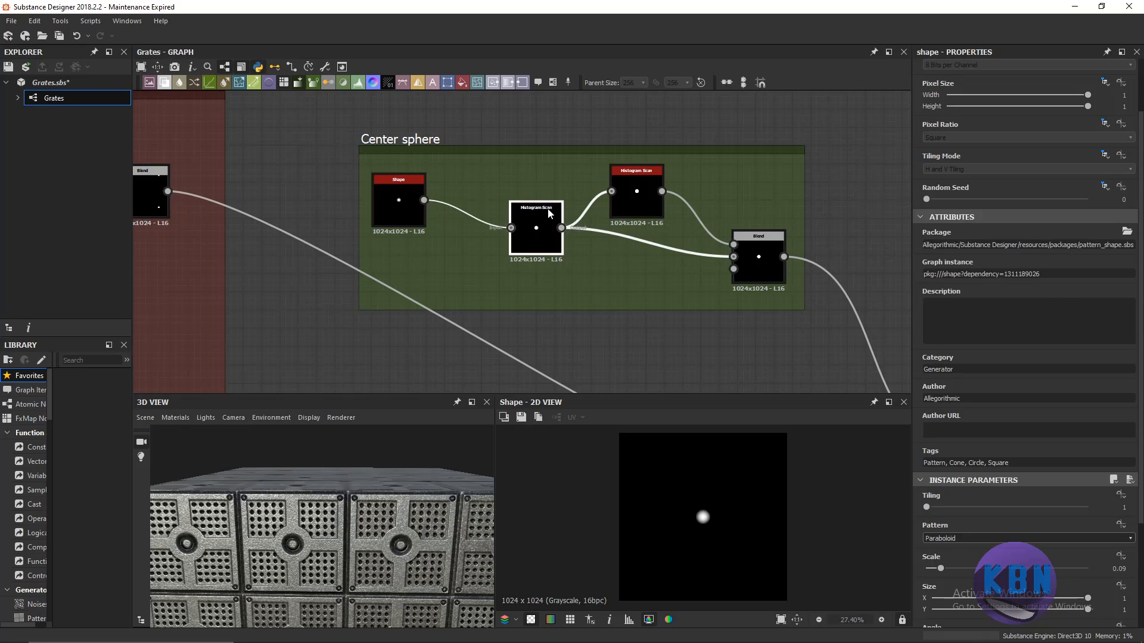
left_click_drag(549, 212, 526, 207)
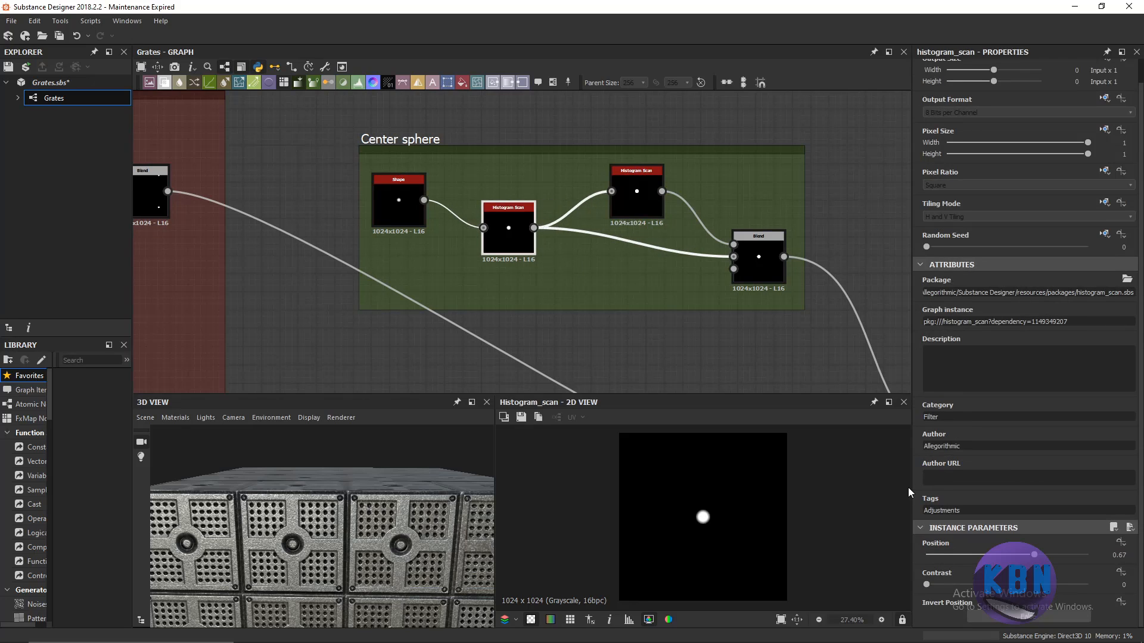
Try lowering the first Histogram Scan's Position to 0.56, inspect the center sphere up close in 3D, and undo the change.
left_click_drag(1031, 559, 990, 560)
scroll(392, 539, "up", 10)
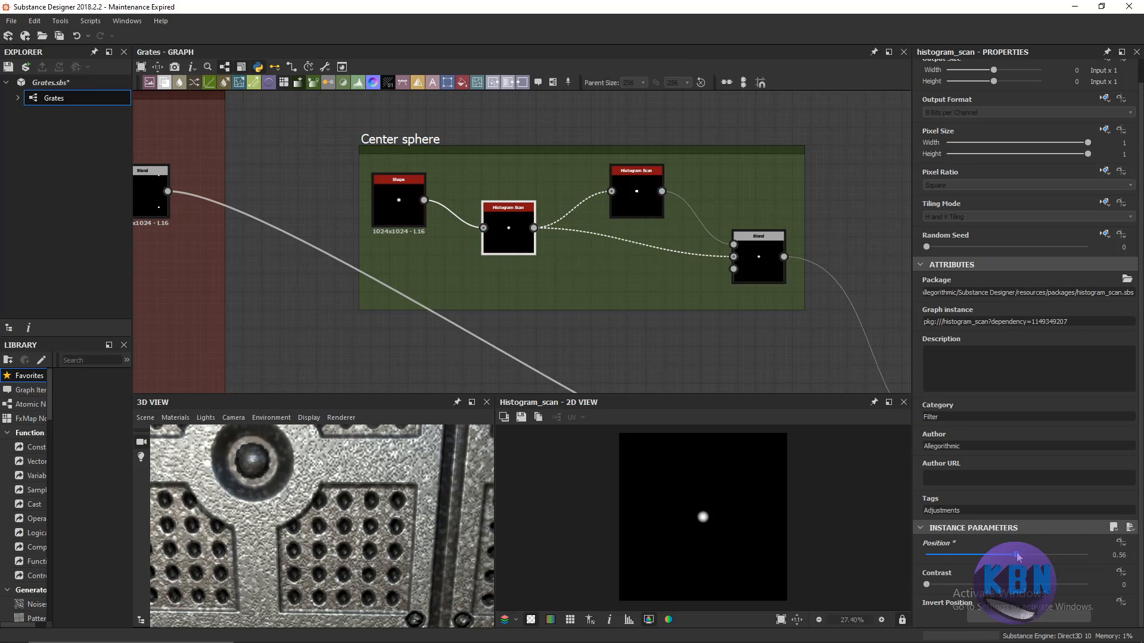
key("ctrl+z")
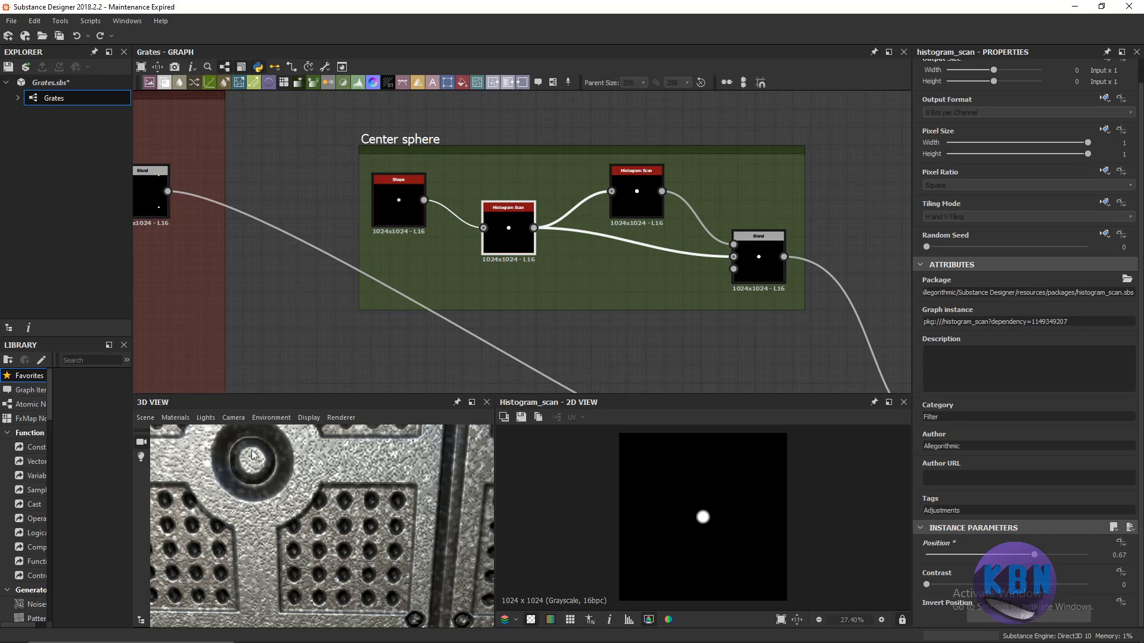
Examine the center sphere and its surrounding recess on the grate in the 3D view, up close and from farther out.
scroll(296, 471, "down", 5)
scroll(306, 488, "up", 6)
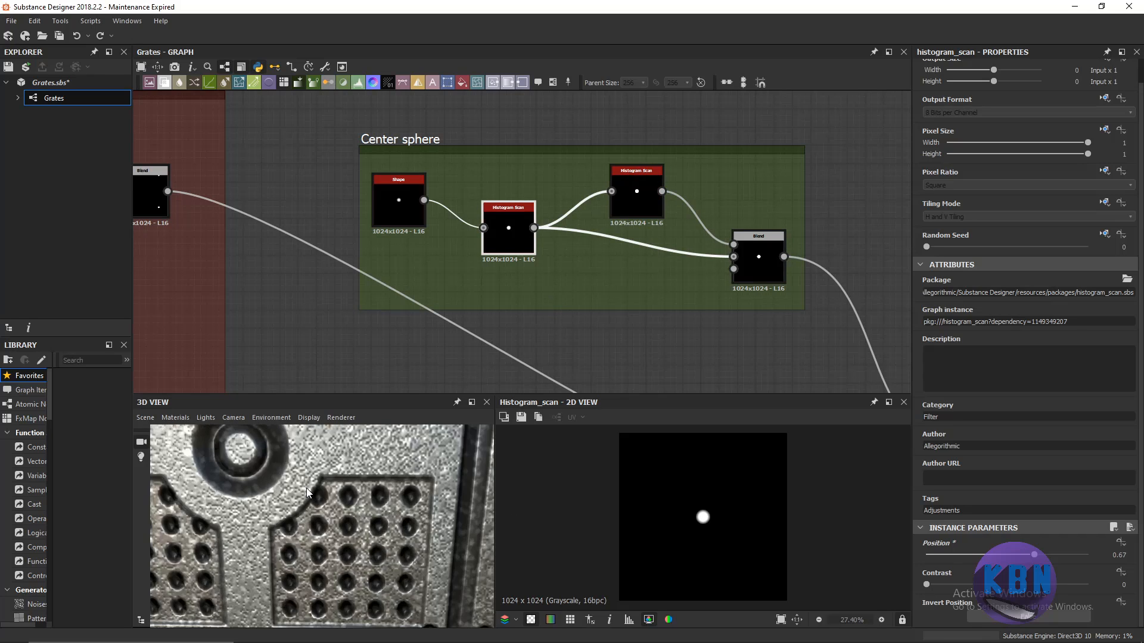
scroll(268, 467, "down", 2)
middle_click_drag(269, 468, 285, 531)
scroll(348, 509, "down", 3)
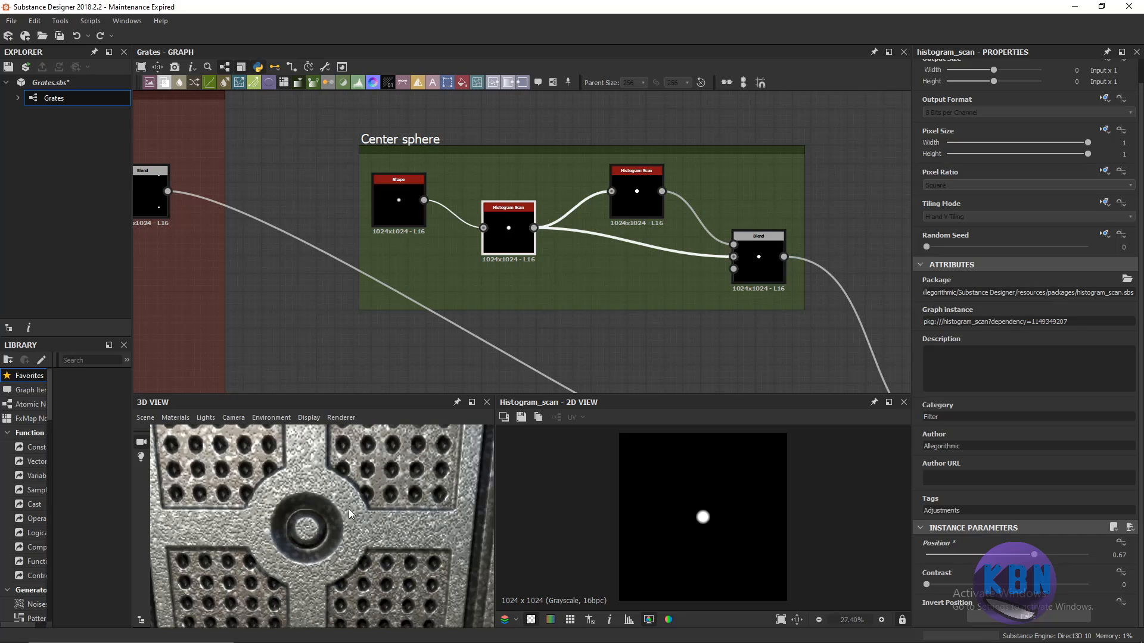
scroll(342, 502, "down", 3)
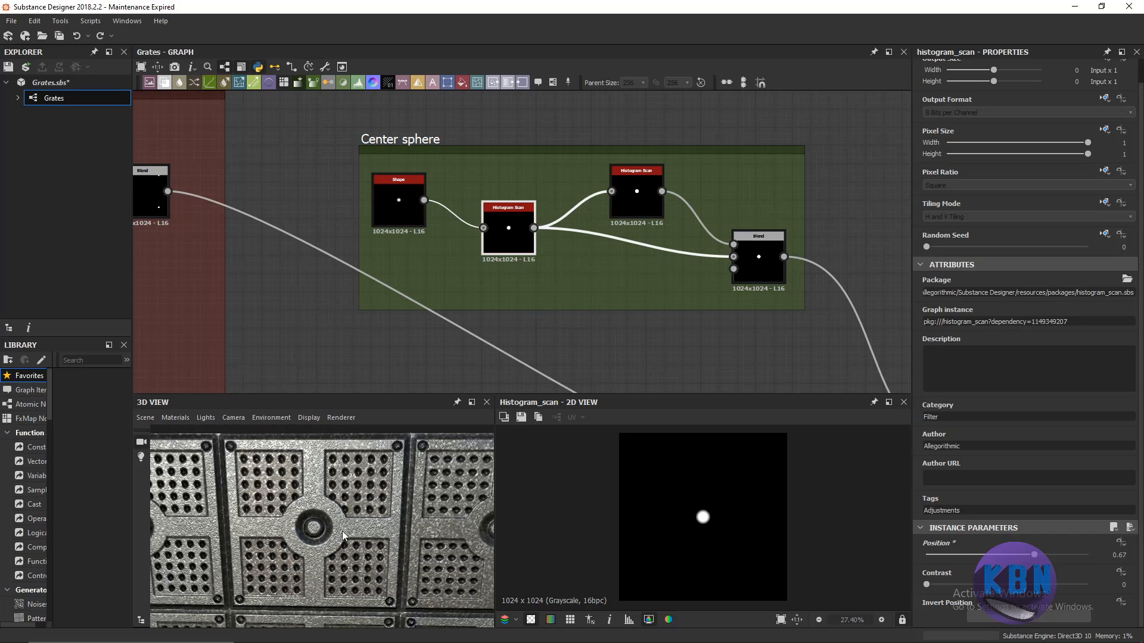
scroll(529, 277, "down", 2)
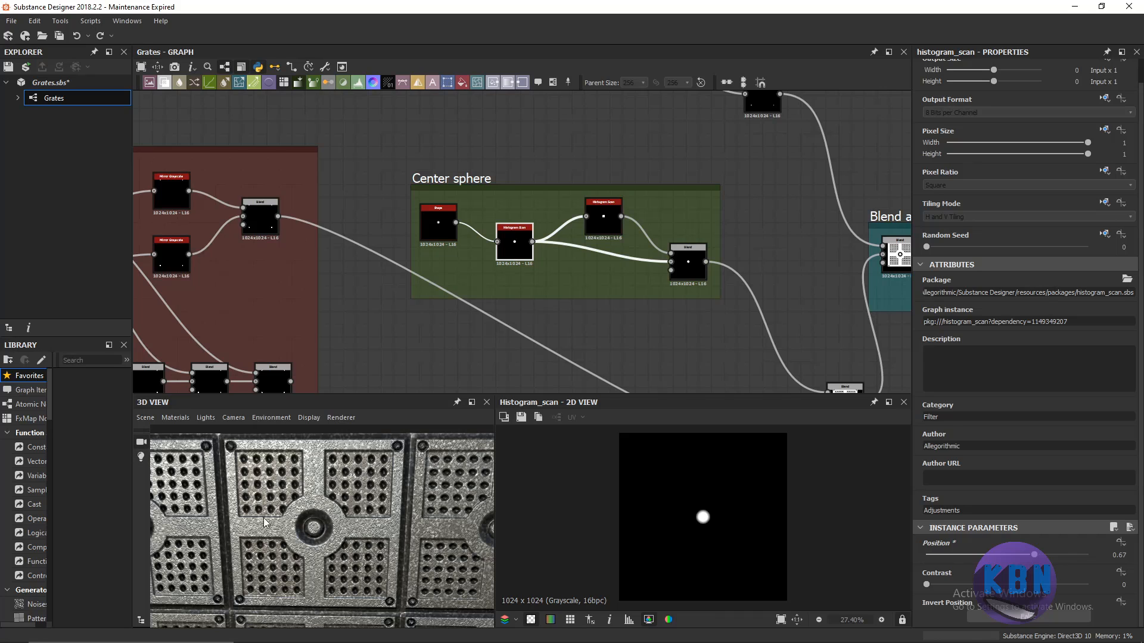
left_click_drag(292, 510, 376, 523)
Examine the Blend node fed by the Screw Holes output, including its blending mode and the corner hole in its 2D preview.
scroll(599, 309, "down", 4)
middle_click_drag(577, 305, 511, 325)
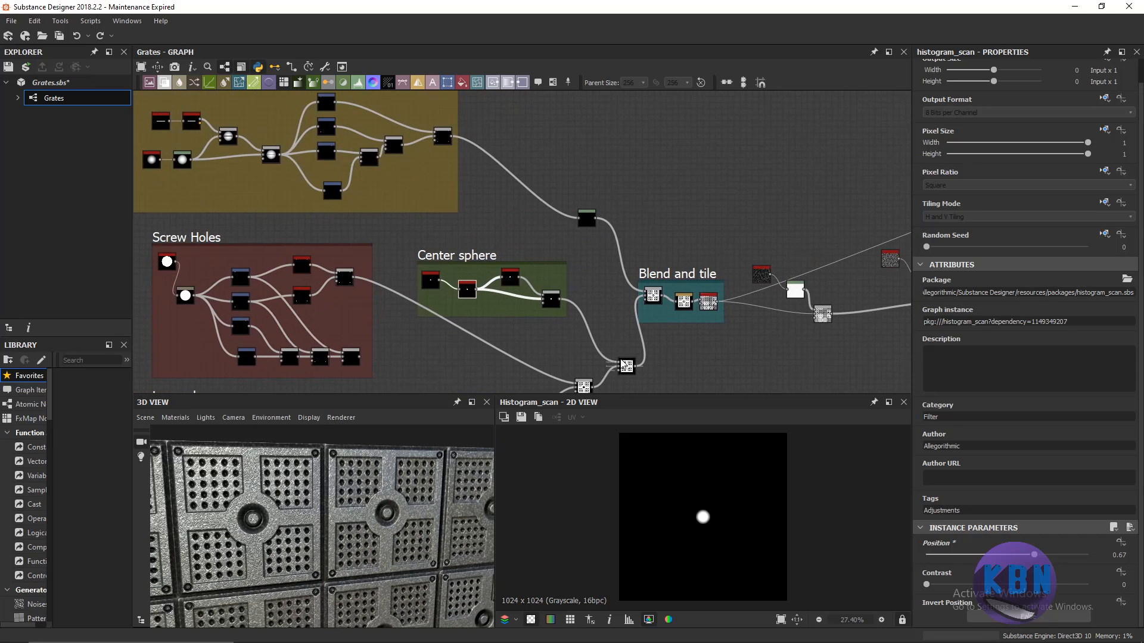
scroll(556, 264, "up", 2)
middle_click_drag(584, 326, 549, 224)
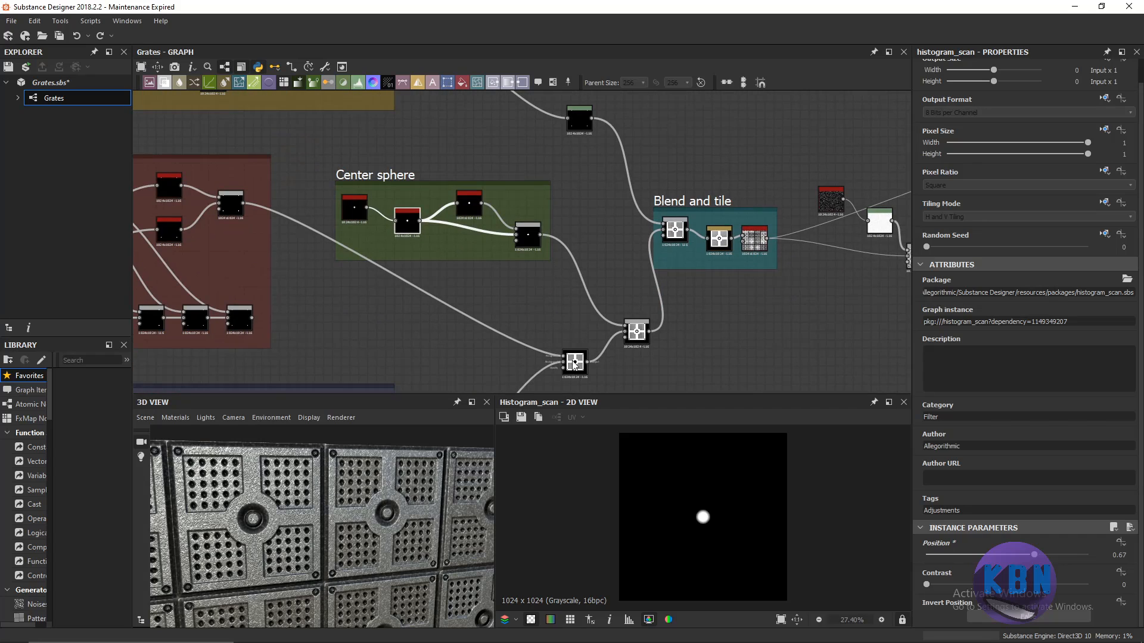
middle_click_drag(576, 312, 566, 276)
left_click(567, 326)
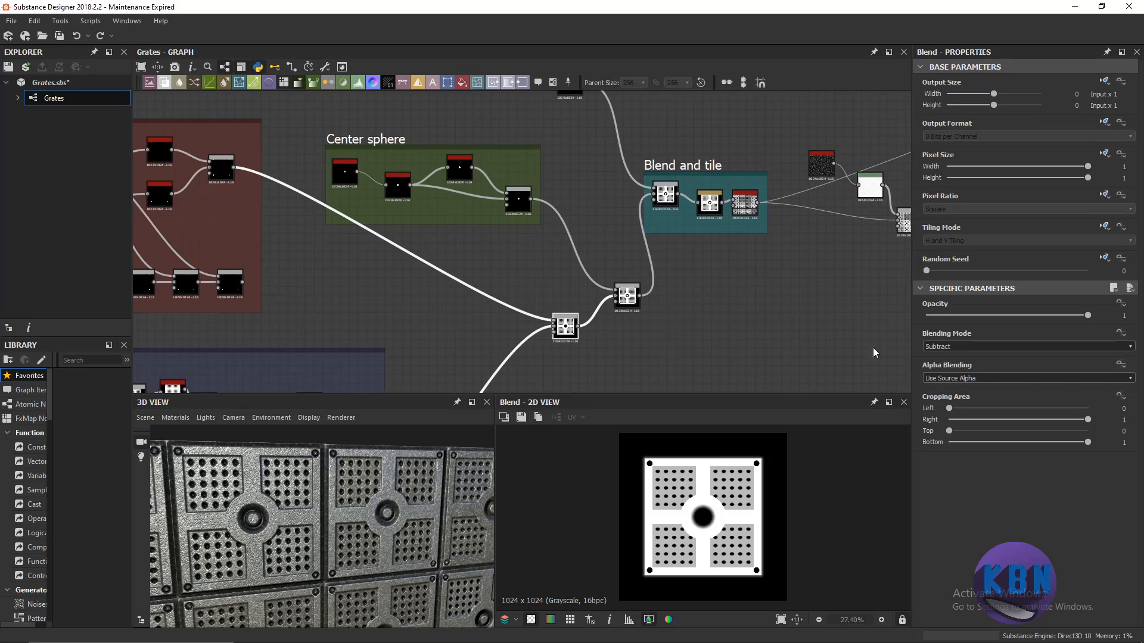
scroll(651, 460, "up", 10)
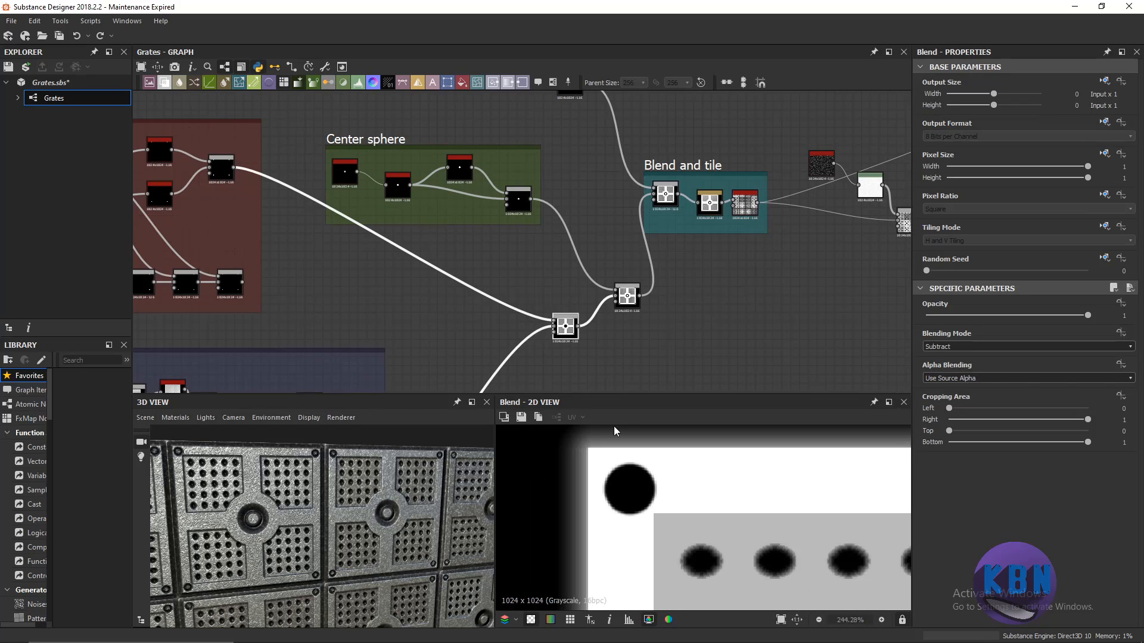
Examine the Blend node fed by the Center sphere output, including its blending mode and the sphere in its 2D preview.
left_click(626, 293)
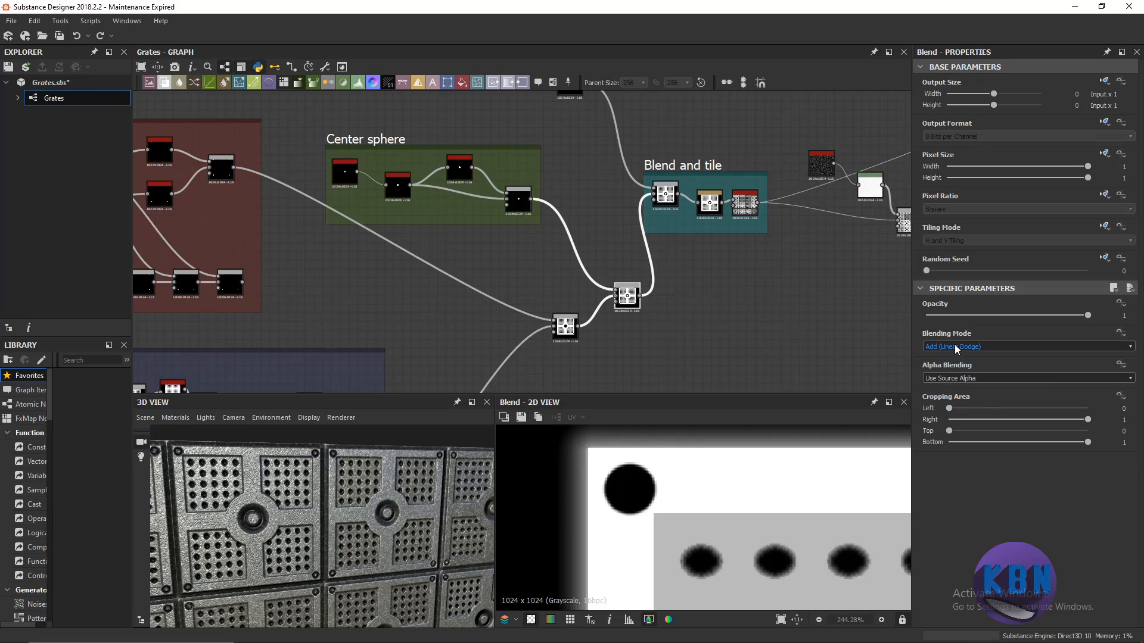
scroll(688, 530, "down", 4)
middle_click_drag(688, 527, 606, 424)
scroll(756, 564, "up", 1)
middle_click_drag(755, 563, 686, 464)
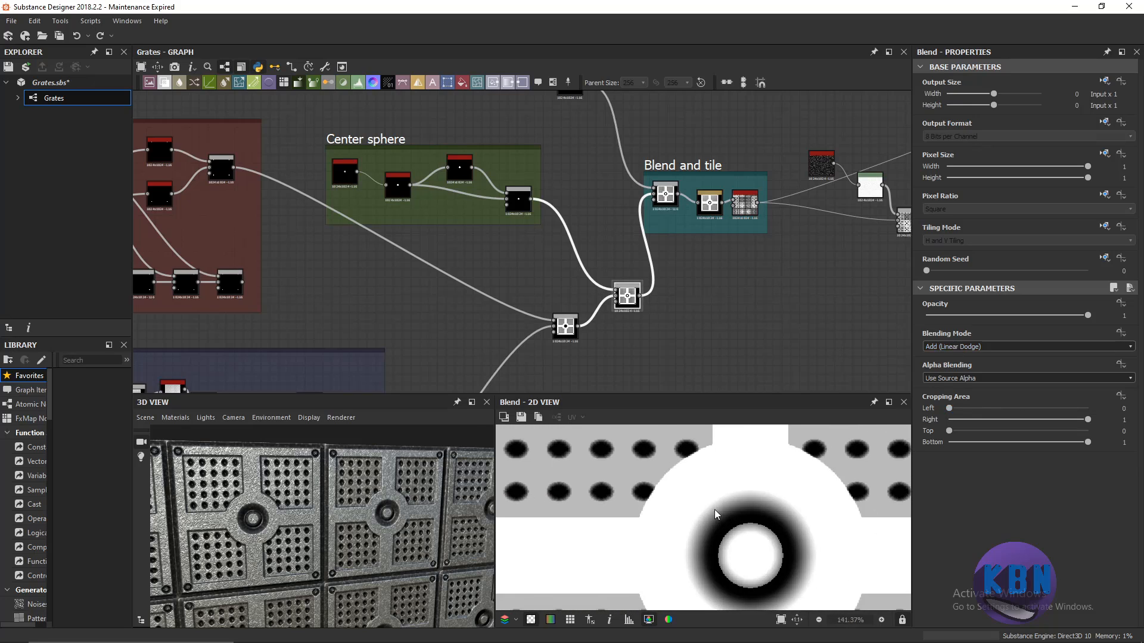
scroll(731, 542, "down", 2)
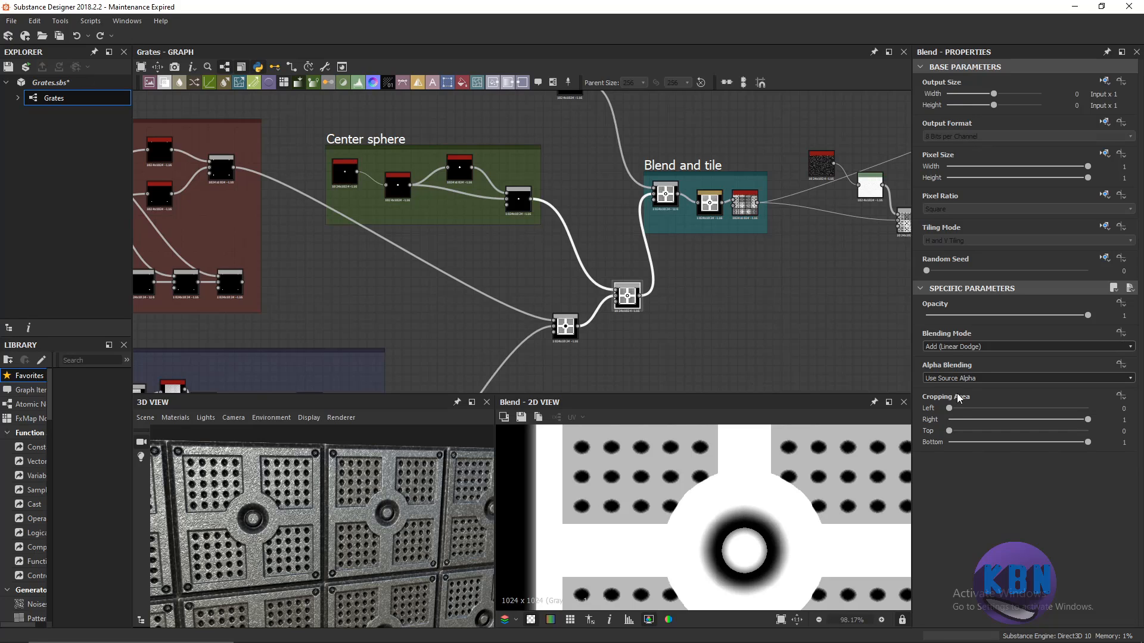
Try the Add Sub blending mode on the Center sphere's receiving Blend node, inspect the 3D result, and restore Add (Linear Dodge).
left_click(952, 345)
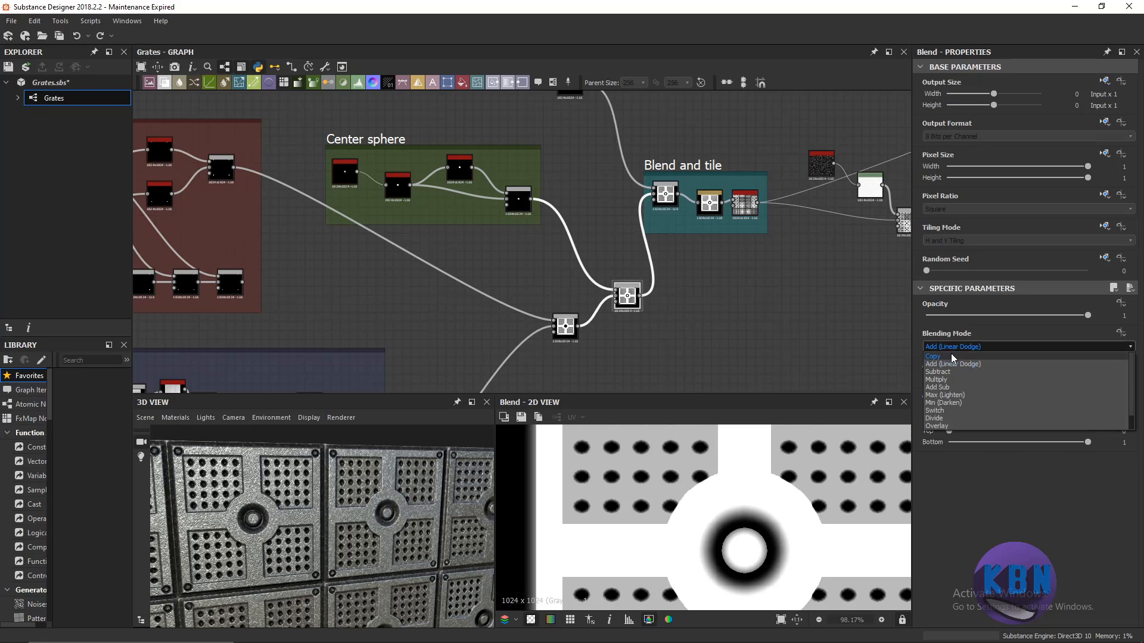
left_click(940, 387)
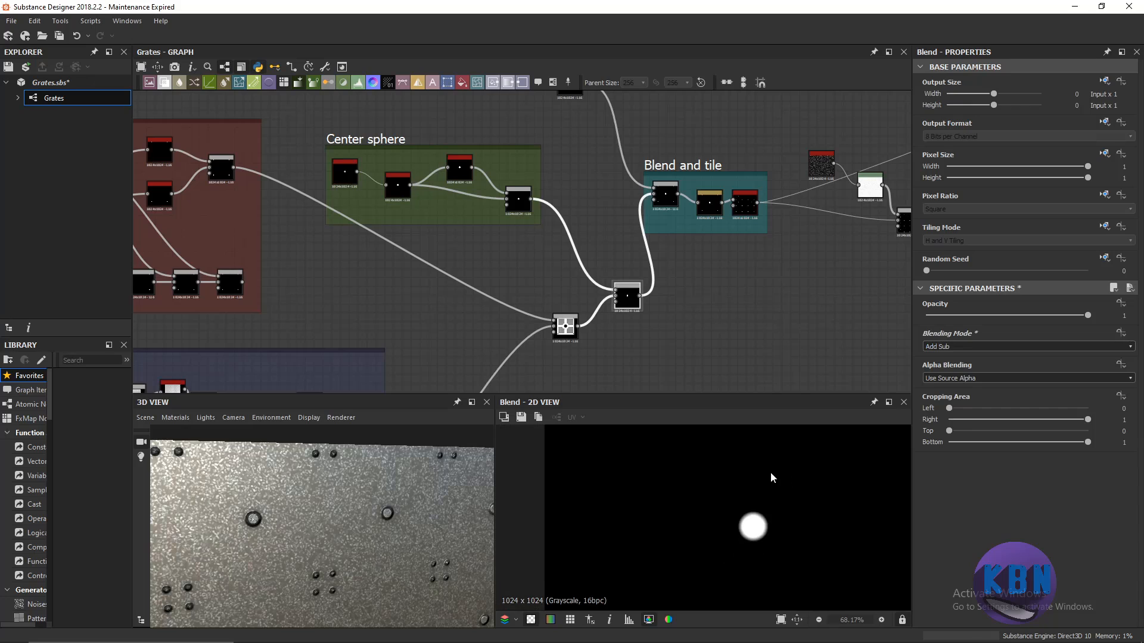
left_click_drag(287, 534, 208, 485)
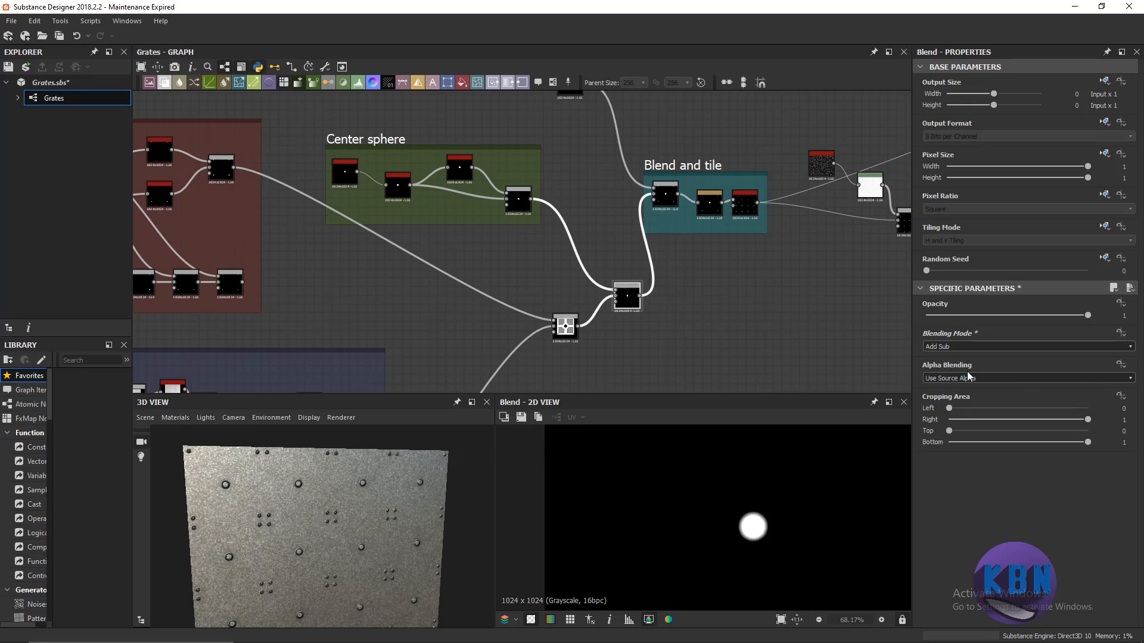
left_click(966, 350)
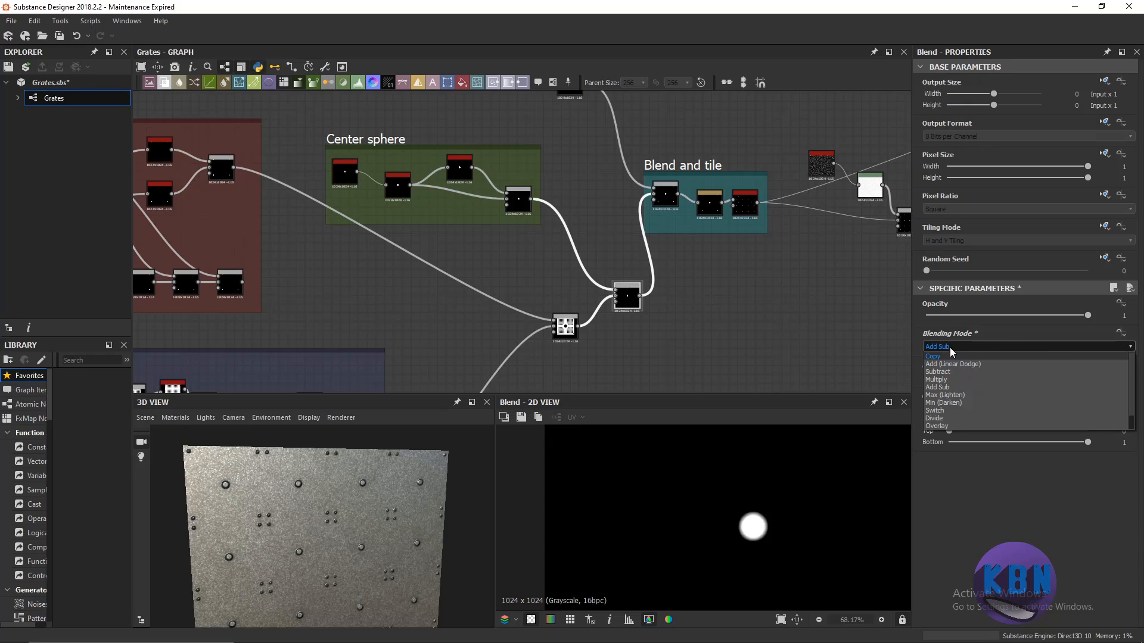
left_click(952, 363)
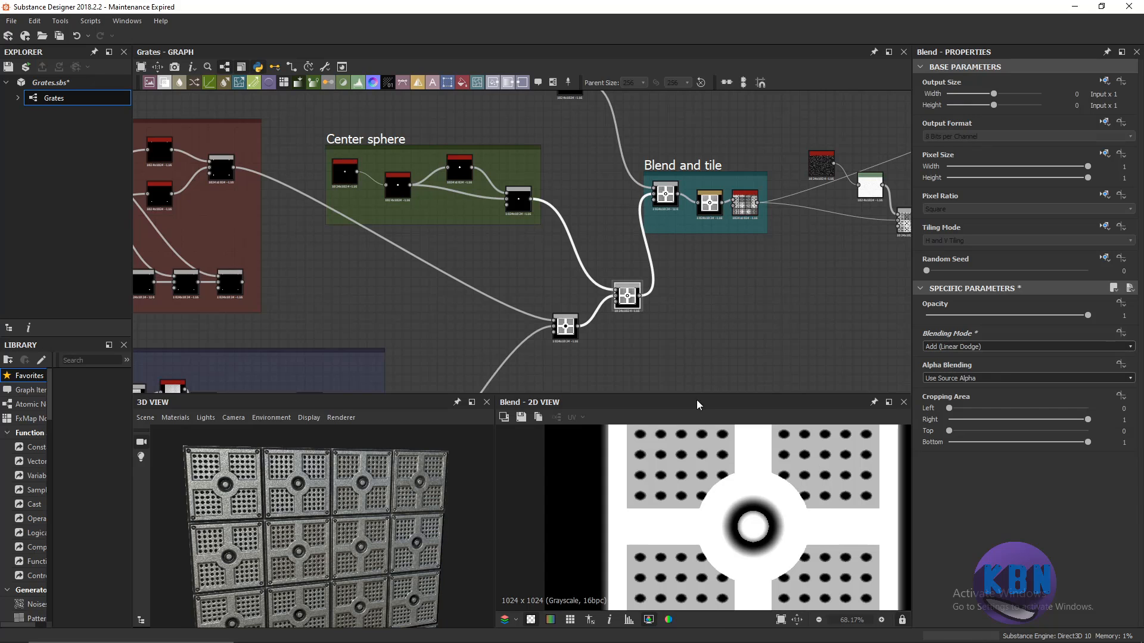
Examine the Blend node in the Blend and tile frame and trace its foreground link back to the Screws network.
middle_click_drag(716, 254, 701, 340)
scroll(625, 242, "up", 2)
scroll(650, 260, "up", 3)
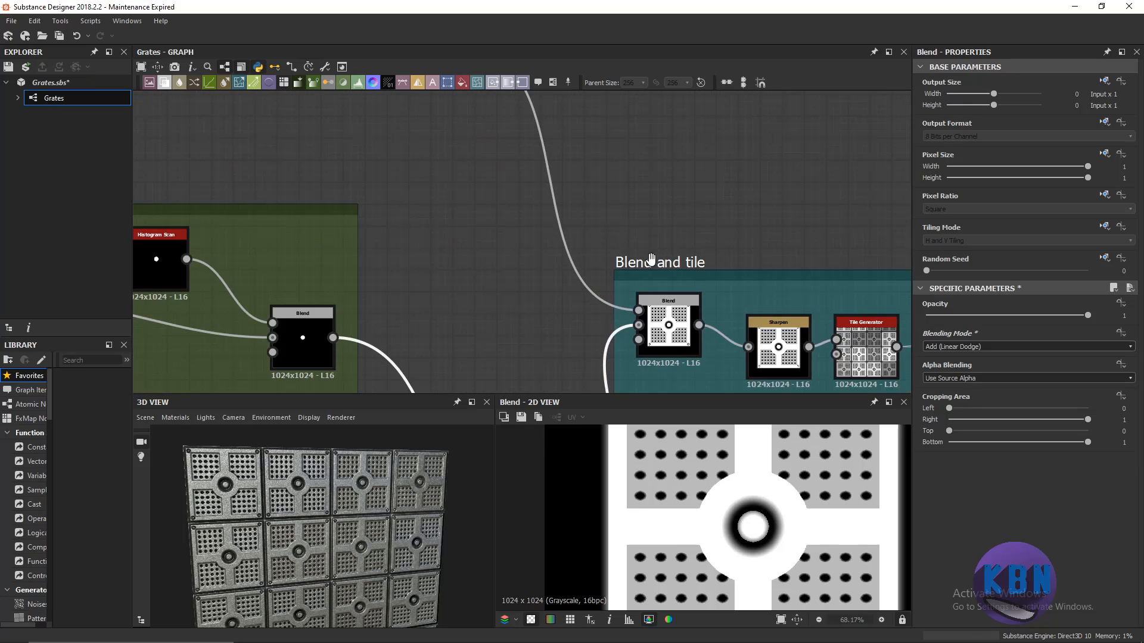
scroll(651, 262, "up", 2)
left_click(682, 320)
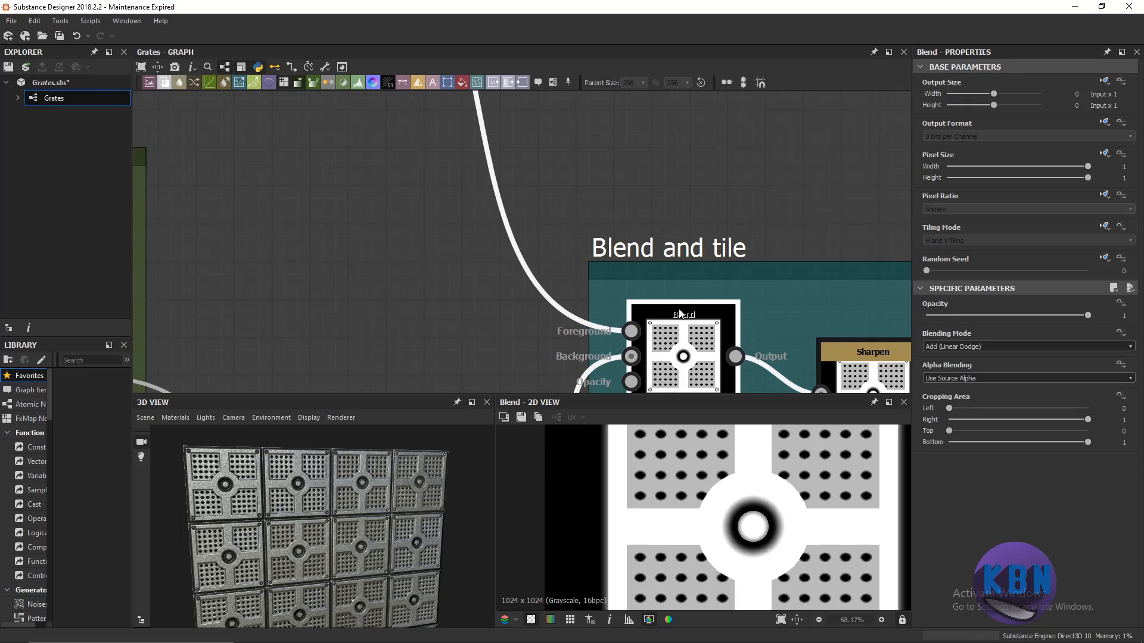
scroll(679, 311, "down", 9)
middle_click_drag(618, 350, 611, 189)
scroll(579, 278, "down", 1)
middle_click_drag(513, 188, 490, 359)
middle_click_drag(517, 242, 604, 274)
scroll(205, 174, "up", 2)
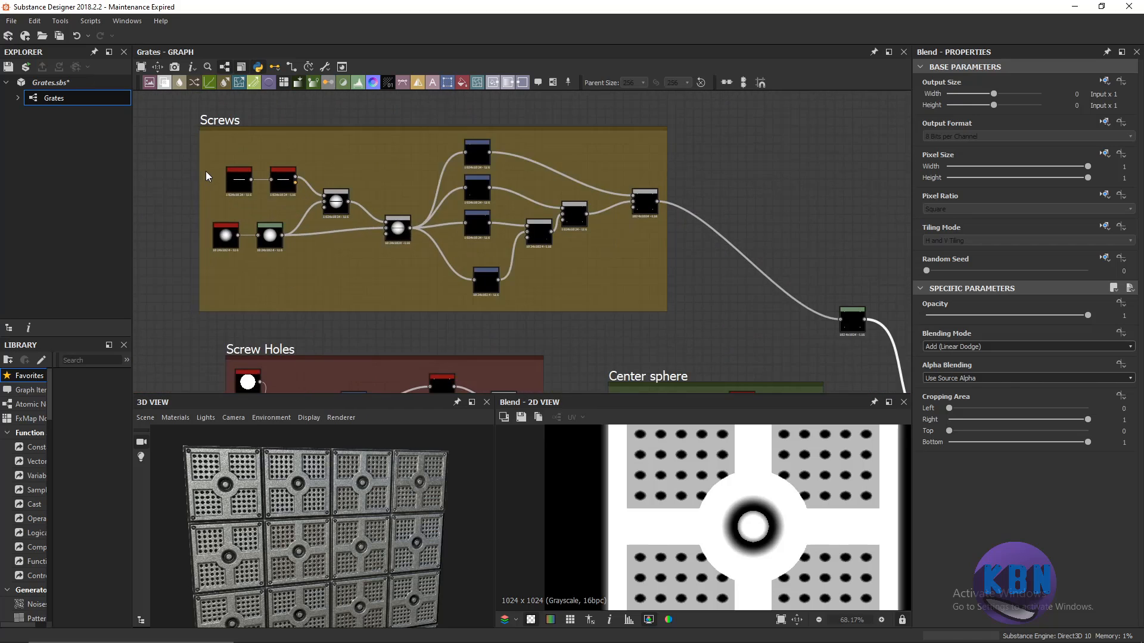
Examine the Shape, Bevel, Levels and Blend nodes that form the slotted screw head in the Screws frame.
scroll(206, 175, "up", 4)
scroll(285, 223, "down", 3)
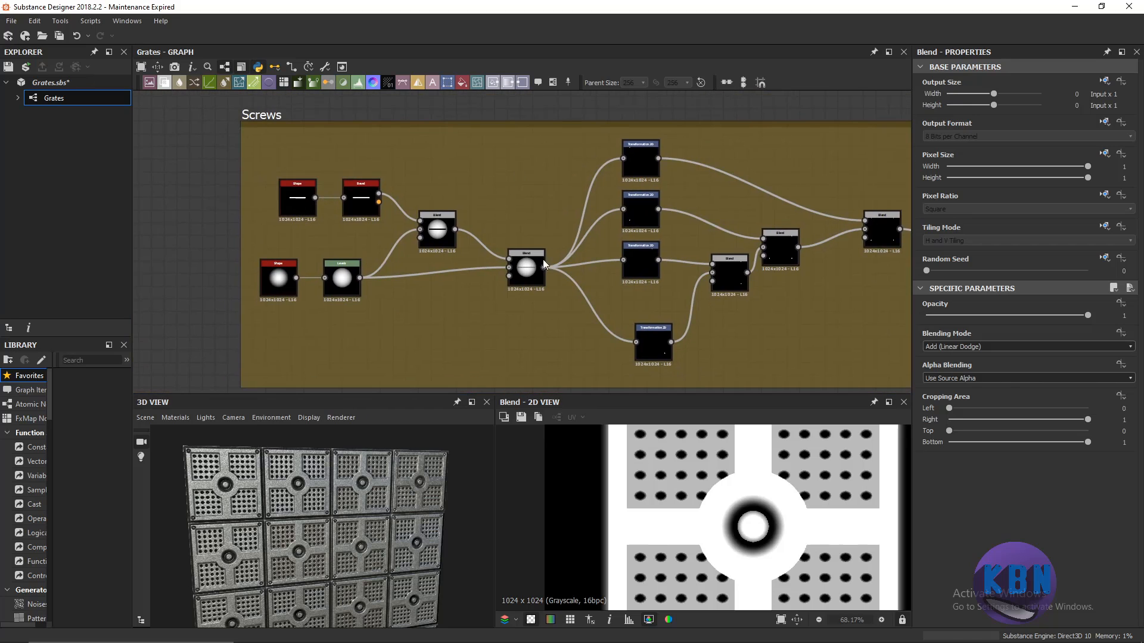
scroll(678, 245, "down", 2)
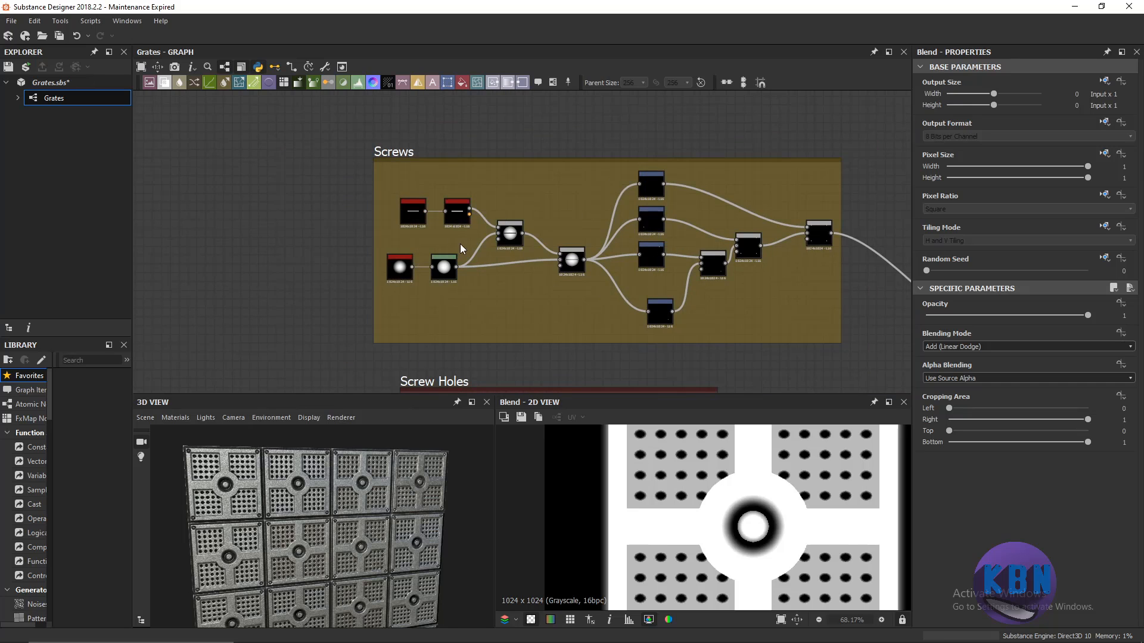
scroll(471, 238, "up", 3)
scroll(419, 271, "up", 1)
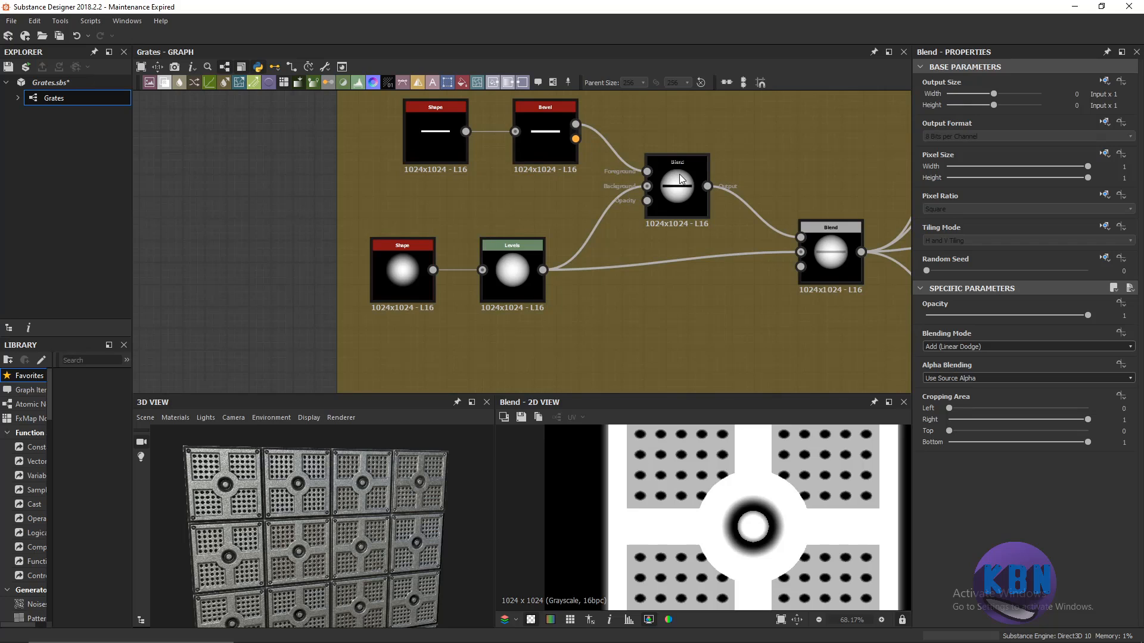
scroll(484, 232, "down", 2)
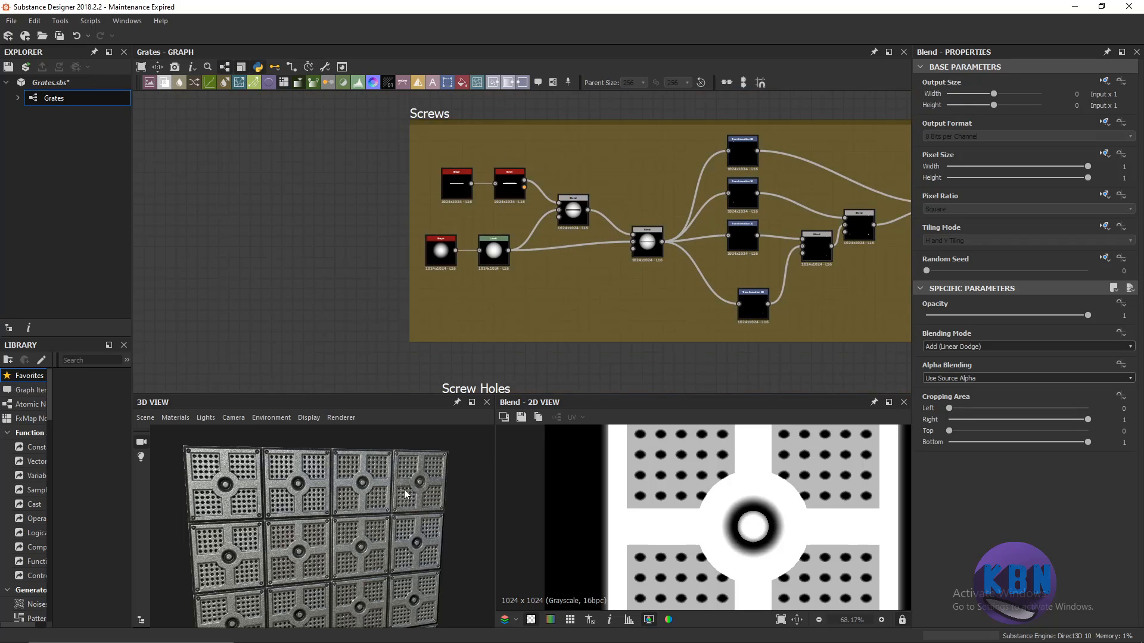
Examine how the Transformation 2D and Blend nodes place and combine the four screws in the Screws network.
scroll(685, 213, "down", 5)
middle_click_drag(681, 217, 555, 248)
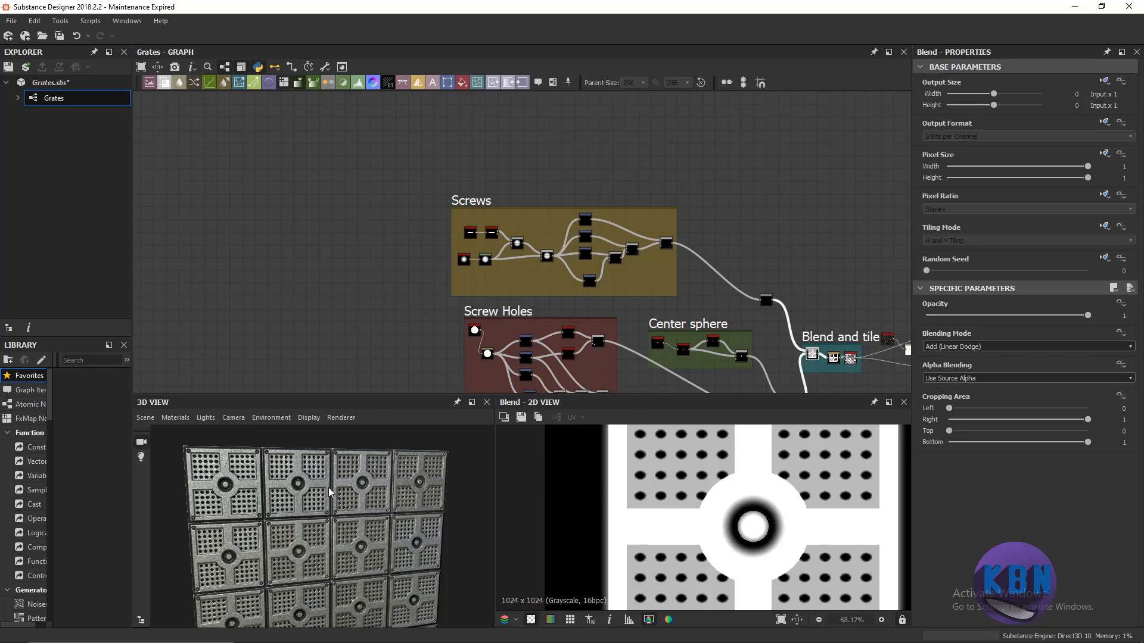
scroll(709, 249, "up", 4)
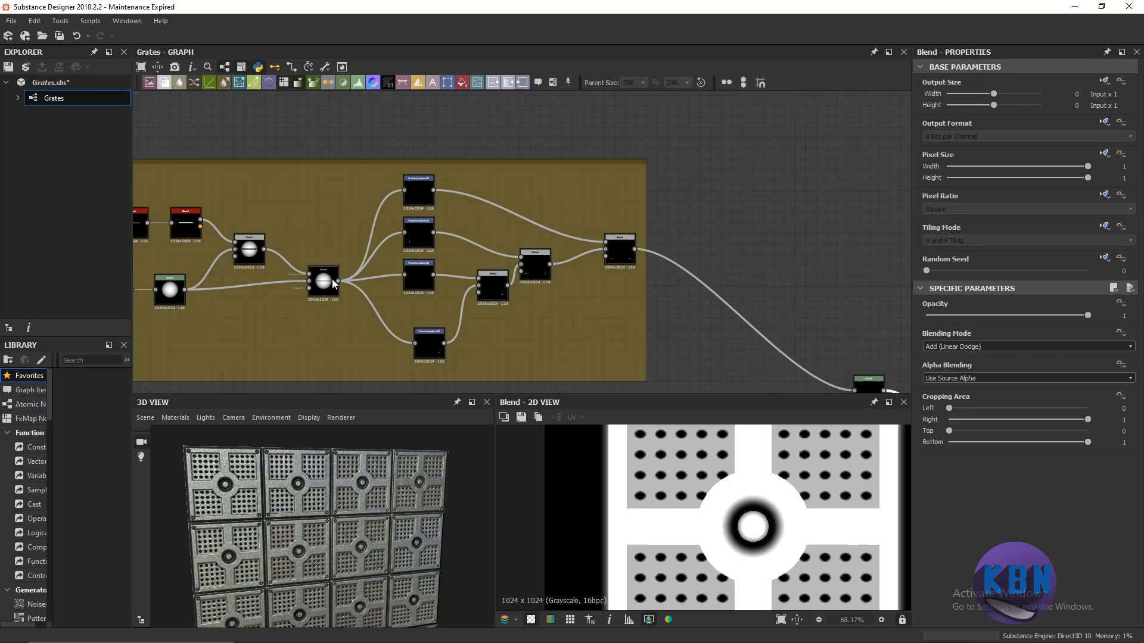
middle_click_drag(331, 278, 385, 255)
scroll(475, 161, "up", 3)
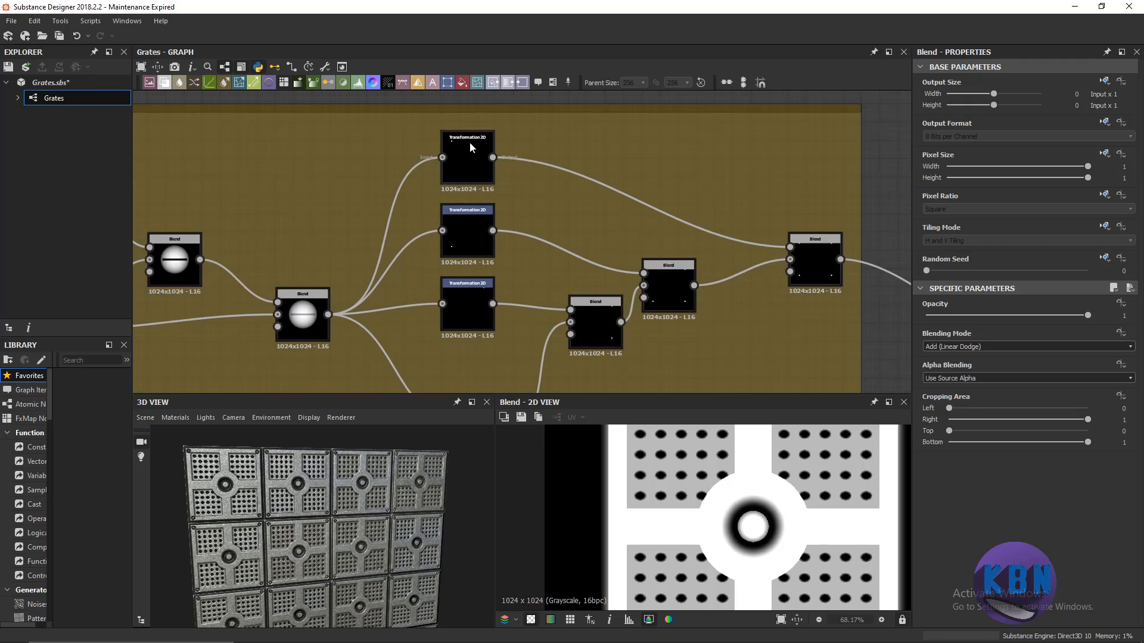
scroll(407, 219, "down", 5)
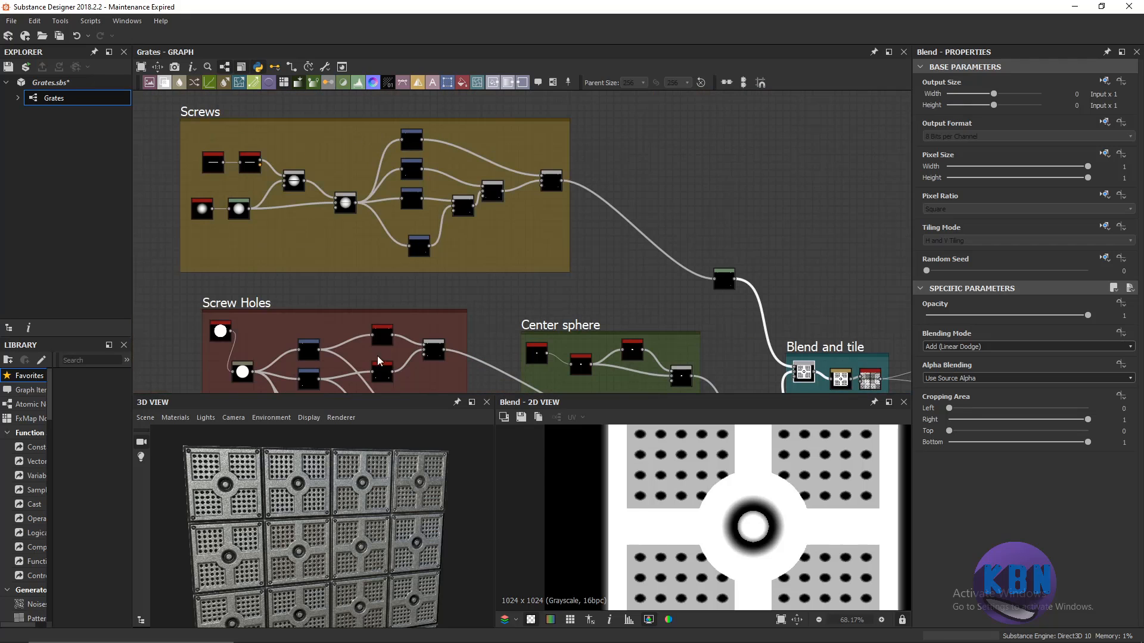
Compare the node layout of the Screw Holes network with that of the Screws network.
scroll(384, 343, "down", 2)
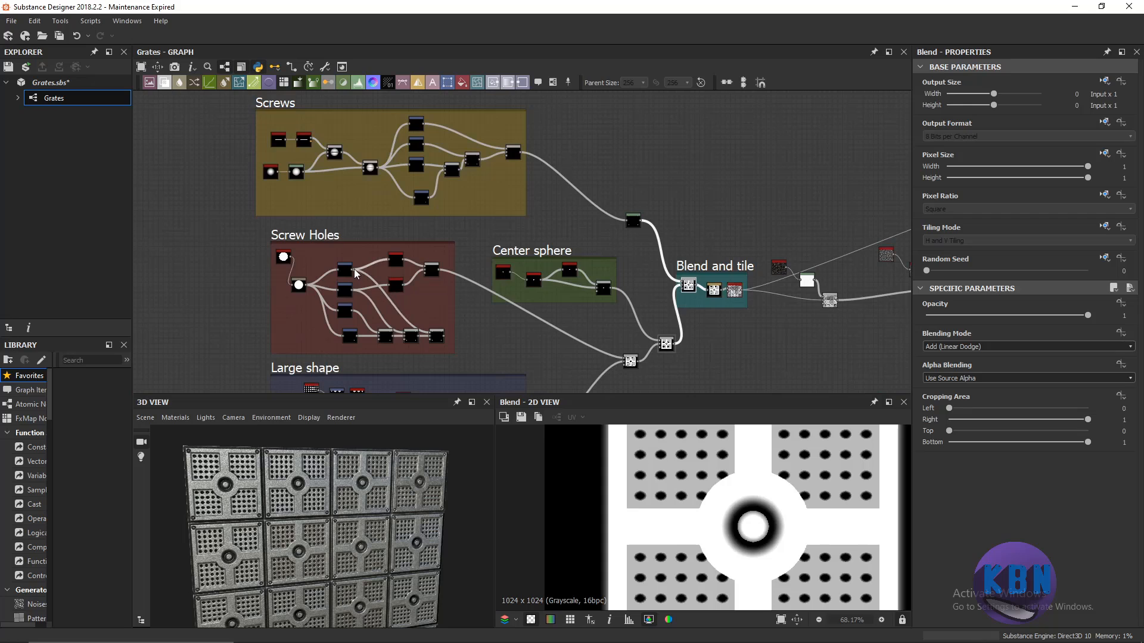
scroll(337, 302, "up", 1)
scroll(338, 302, "up", 1)
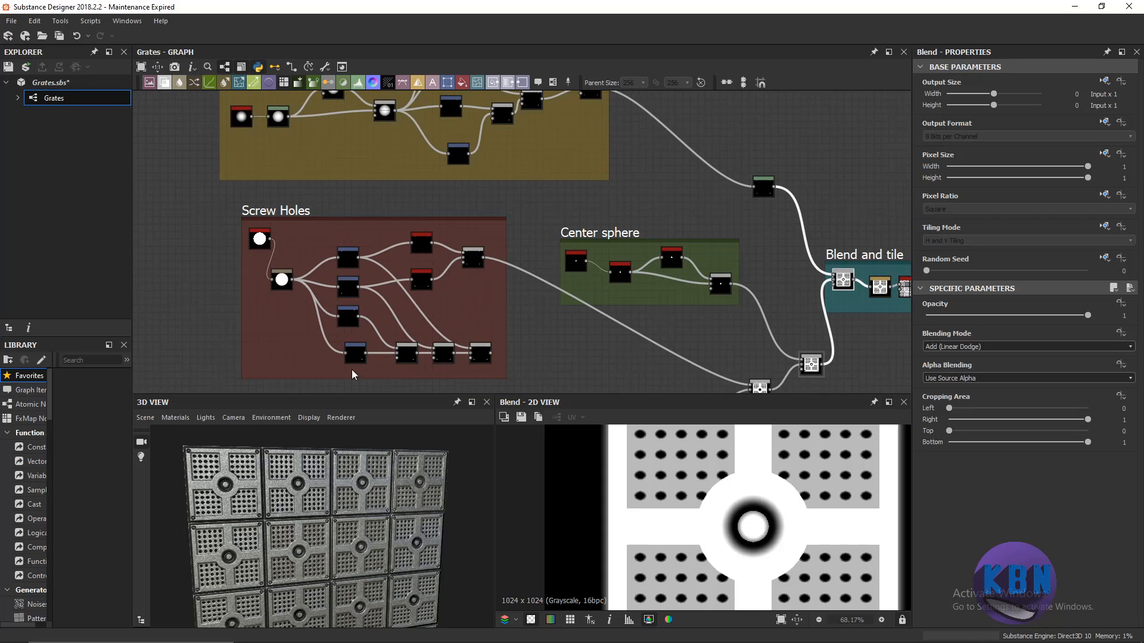
middle_click_drag(388, 188, 354, 333)
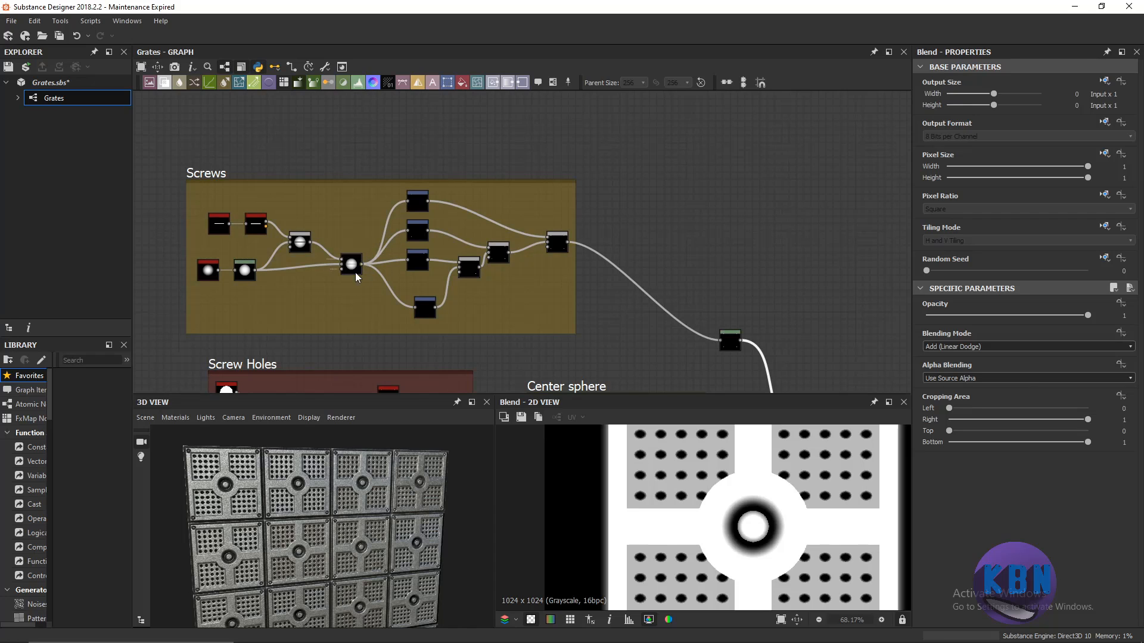
middle_click_drag(424, 290, 428, 198)
scroll(411, 239, "down", 2)
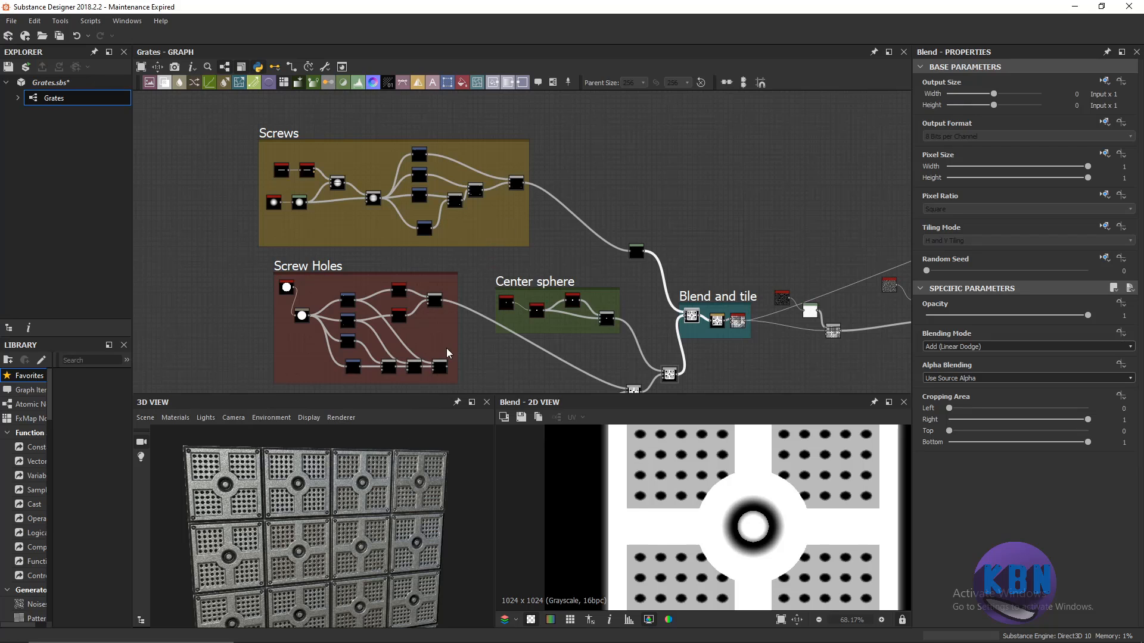
Examine the Mirror Grayscale node in the Screw Holes frame and its mirror settings.
scroll(394, 270, "up", 4)
scroll(400, 303, "down", 2)
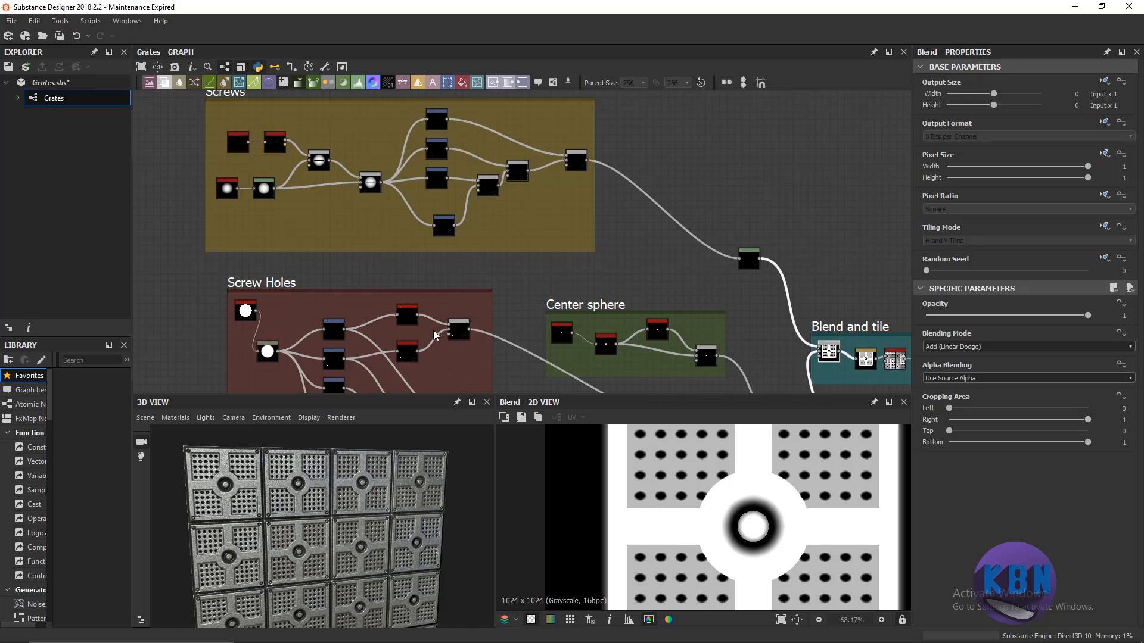
double_click(401, 306)
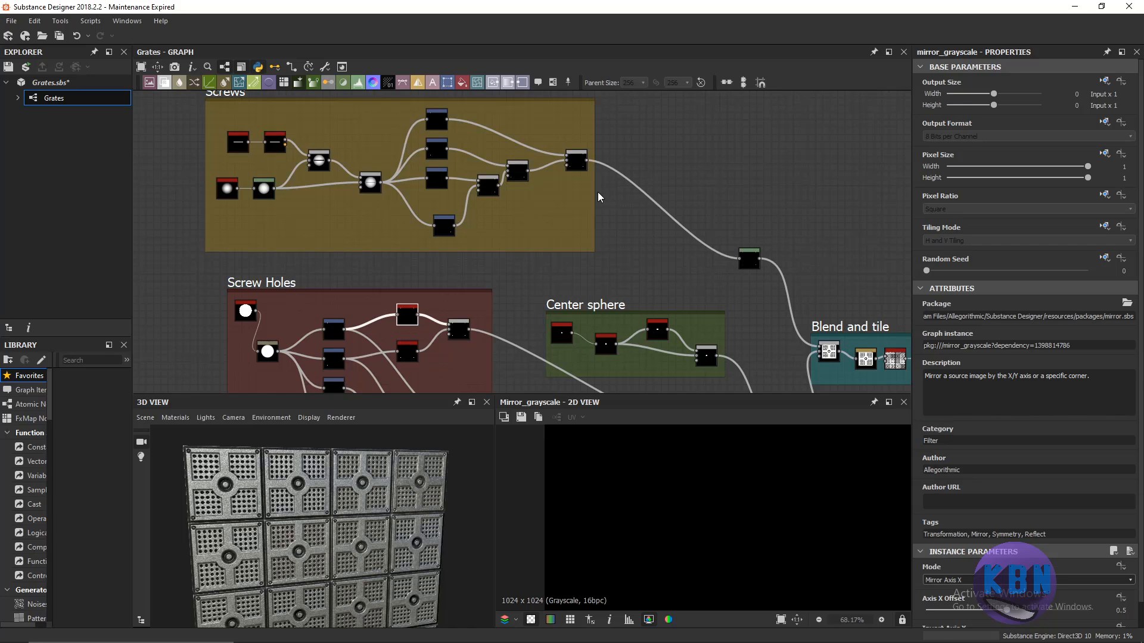
scroll(598, 192, "down", 3)
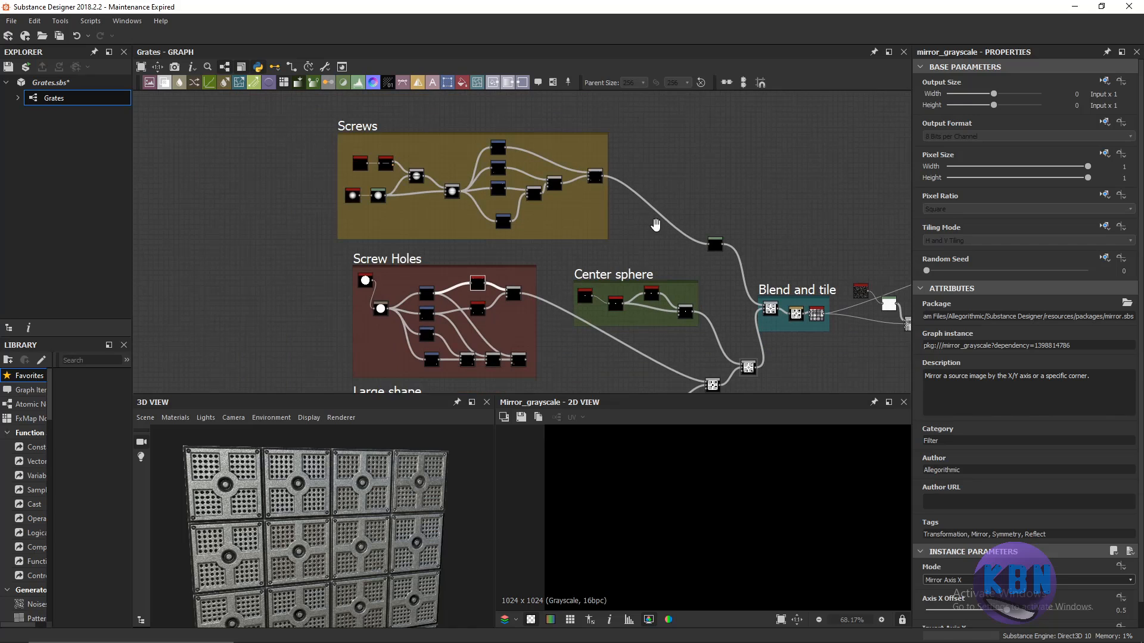
Examine the Levels node between the Screws network and the Blend node of the Blend and tile frame.
scroll(685, 253, "up", 4)
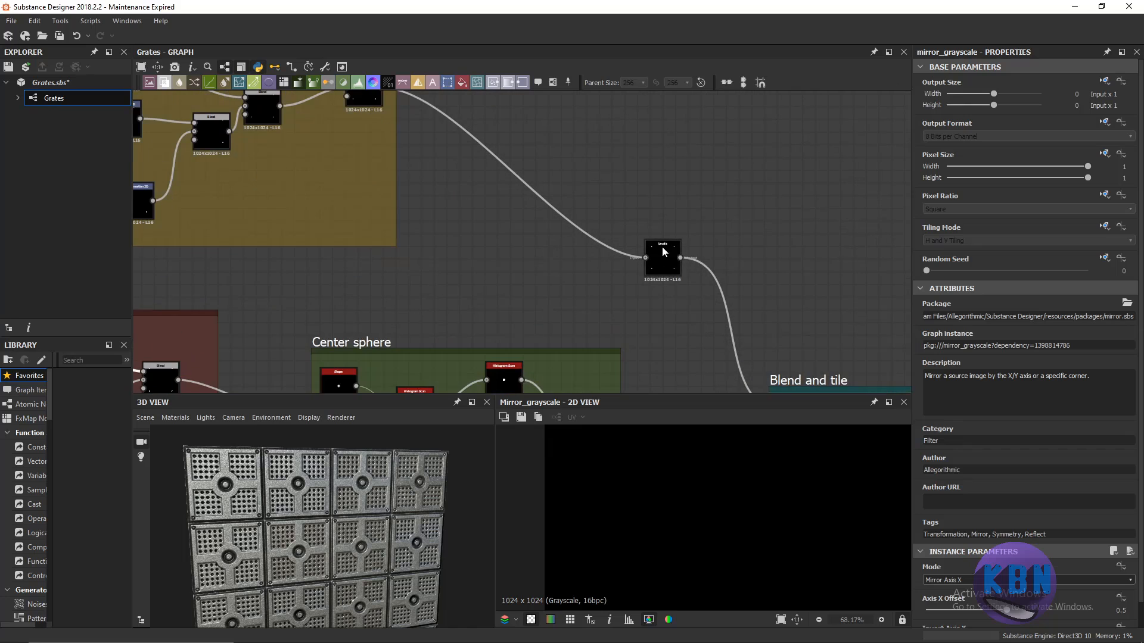
scroll(536, 280, "down", 4)
scroll(528, 286, "up", 3)
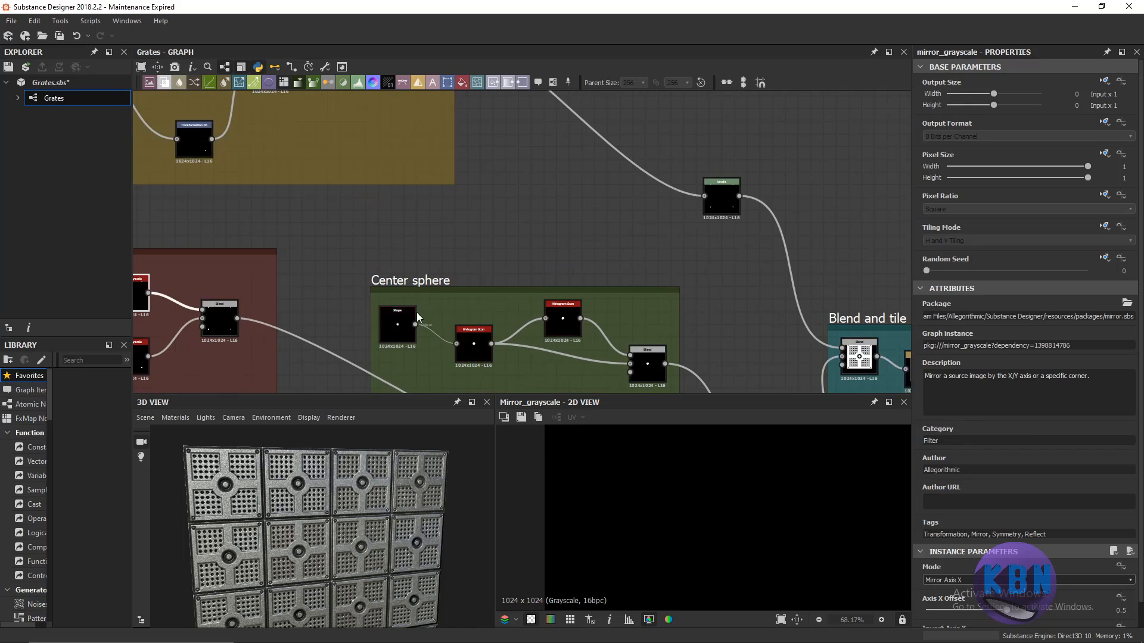
middle_click_drag(536, 298, 521, 258)
scroll(589, 281, "down", 2)
middle_click_drag(601, 207, 555, 276)
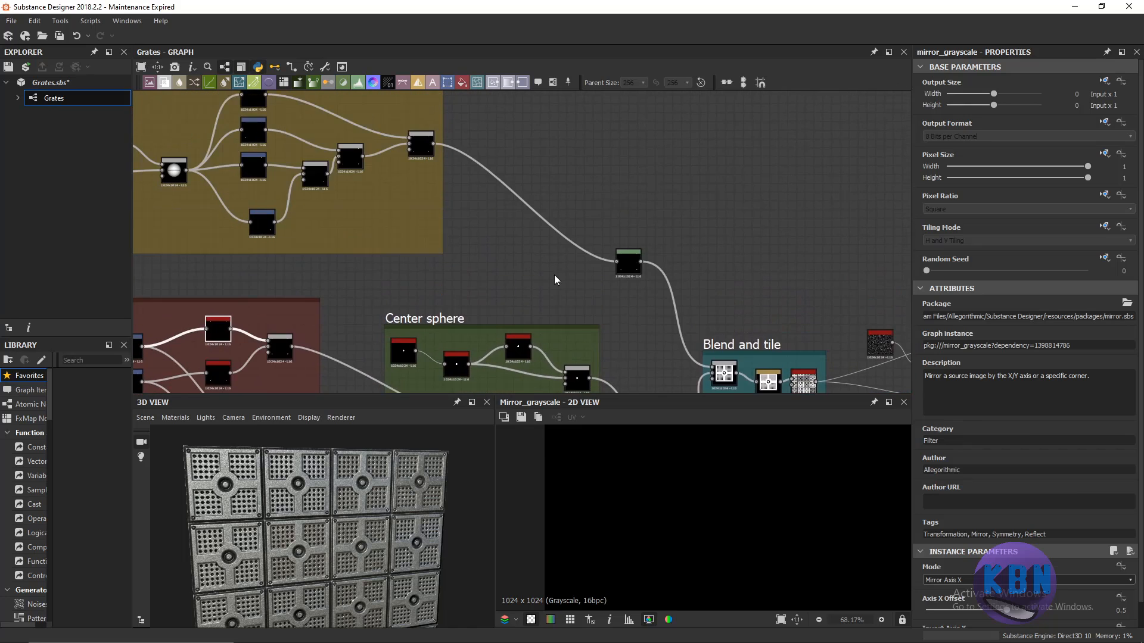
scroll(647, 266, "up", 2)
left_click(620, 248)
scroll(620, 250, "up", 3)
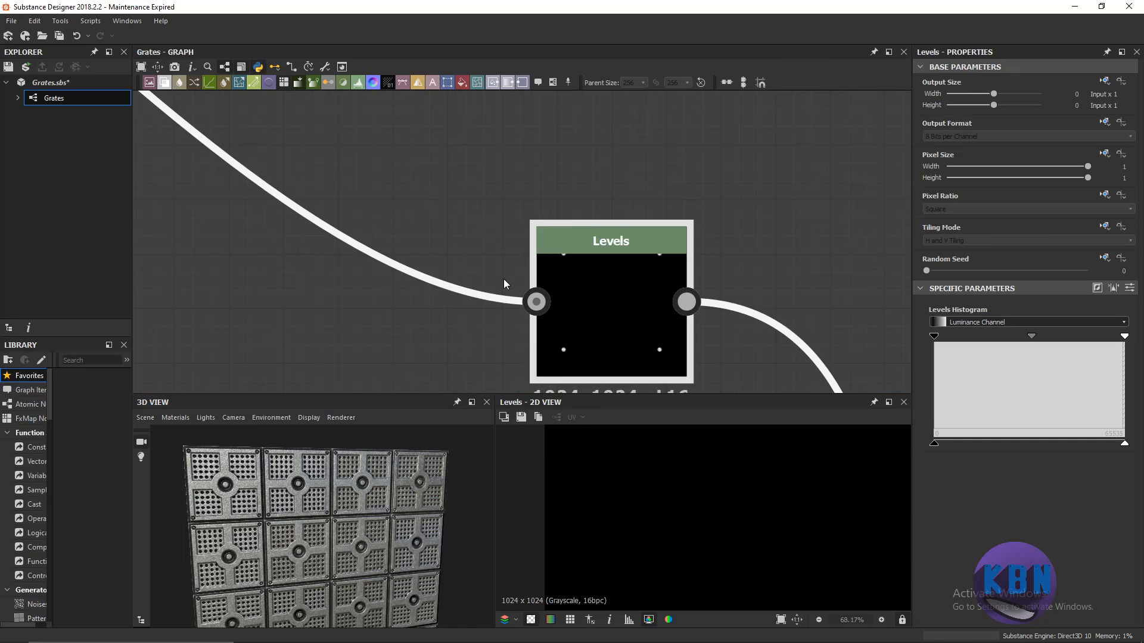
scroll(620, 267, "down", 2)
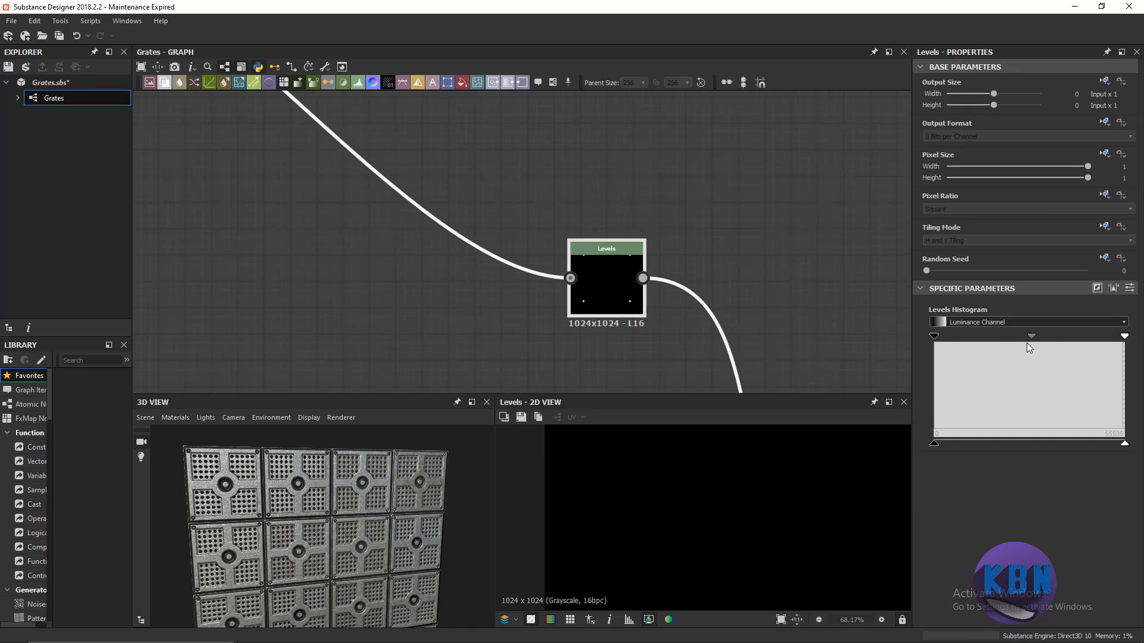
scroll(567, 378, "down", 4)
middle_click_drag(593, 310, 594, 113)
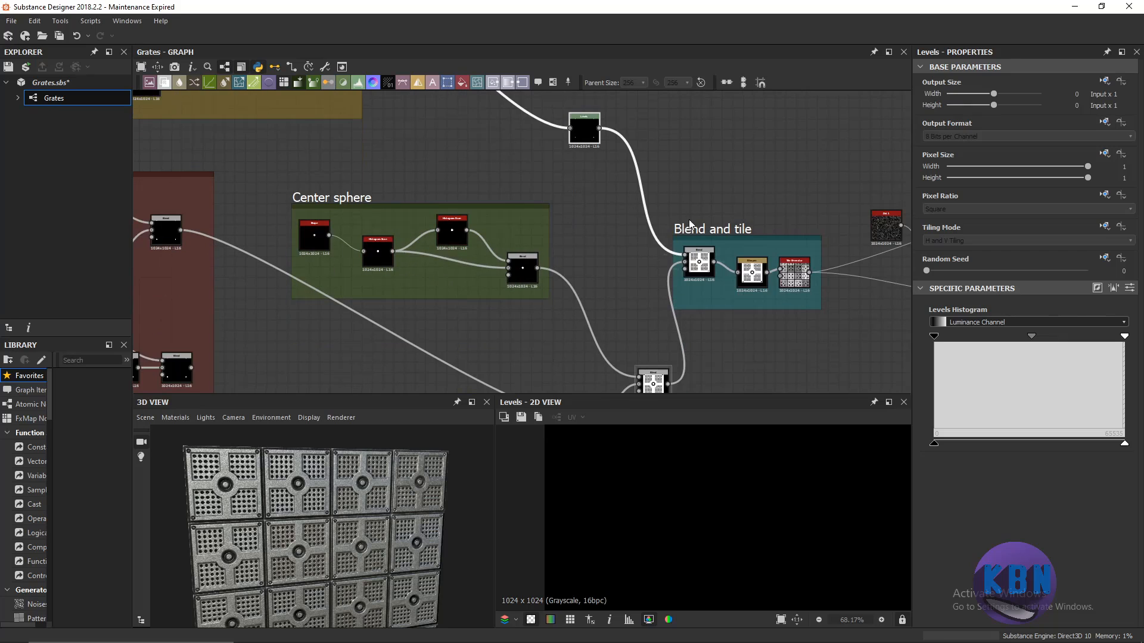
Try shifting the screws' Levels midtone close to the black point and inspect the screw heads up close in 3D.
left_click_drag(368, 455, 473, 497)
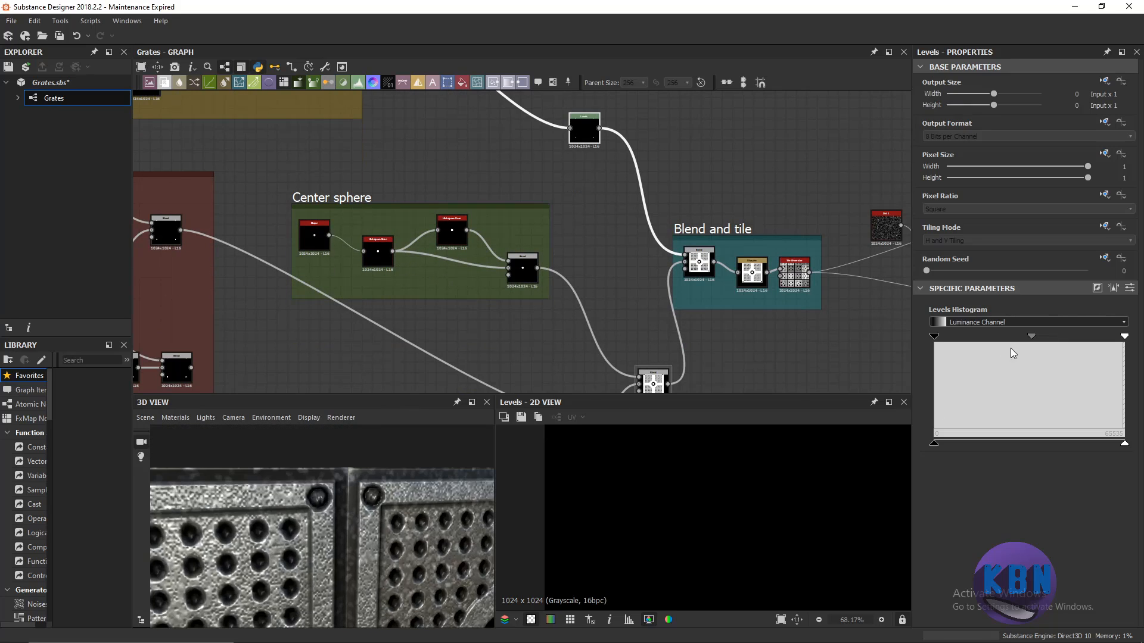
left_click_drag(1029, 336, 945, 348)
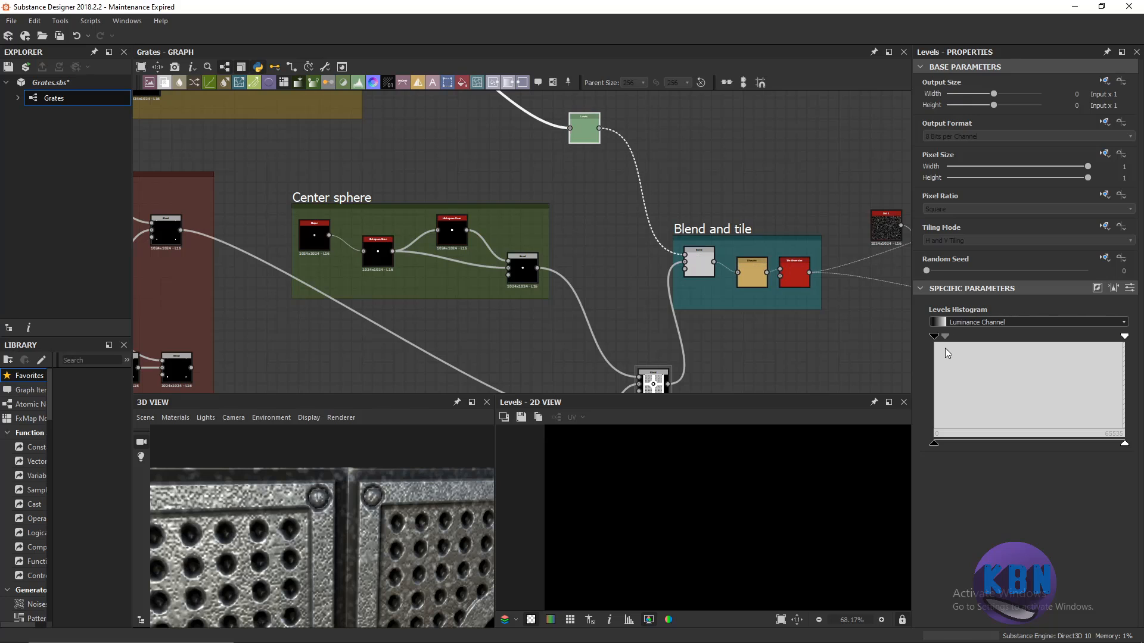
scroll(359, 508, "down", 5)
left_click_drag(359, 507, 420, 493)
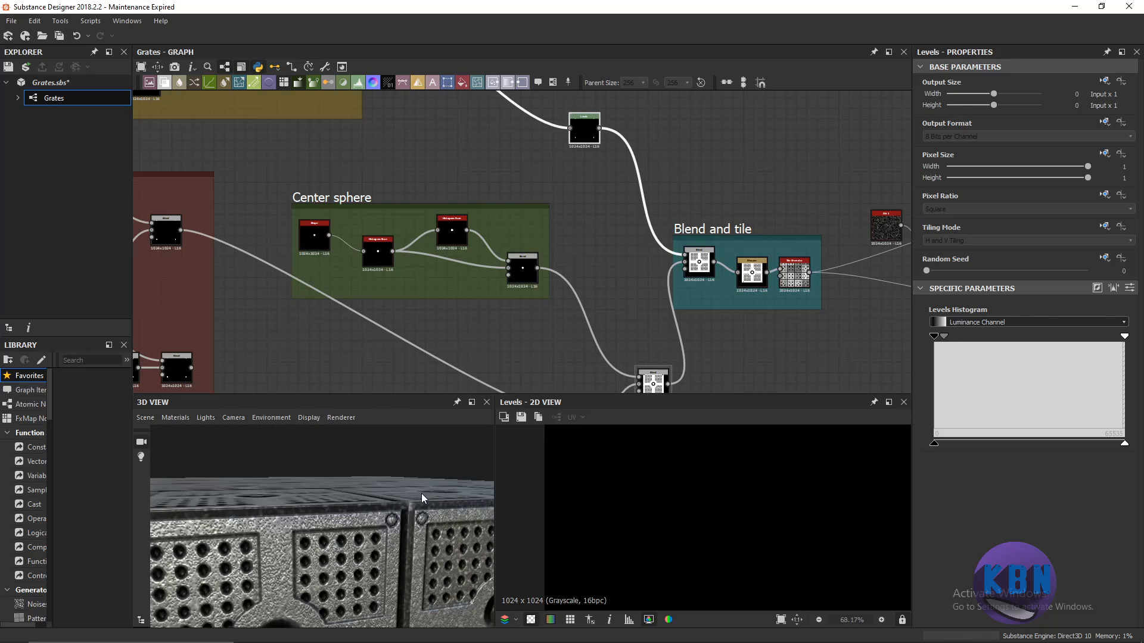
scroll(396, 531, "up", 5)
scroll(398, 531, "down", 3)
scroll(402, 534, "up", 4)
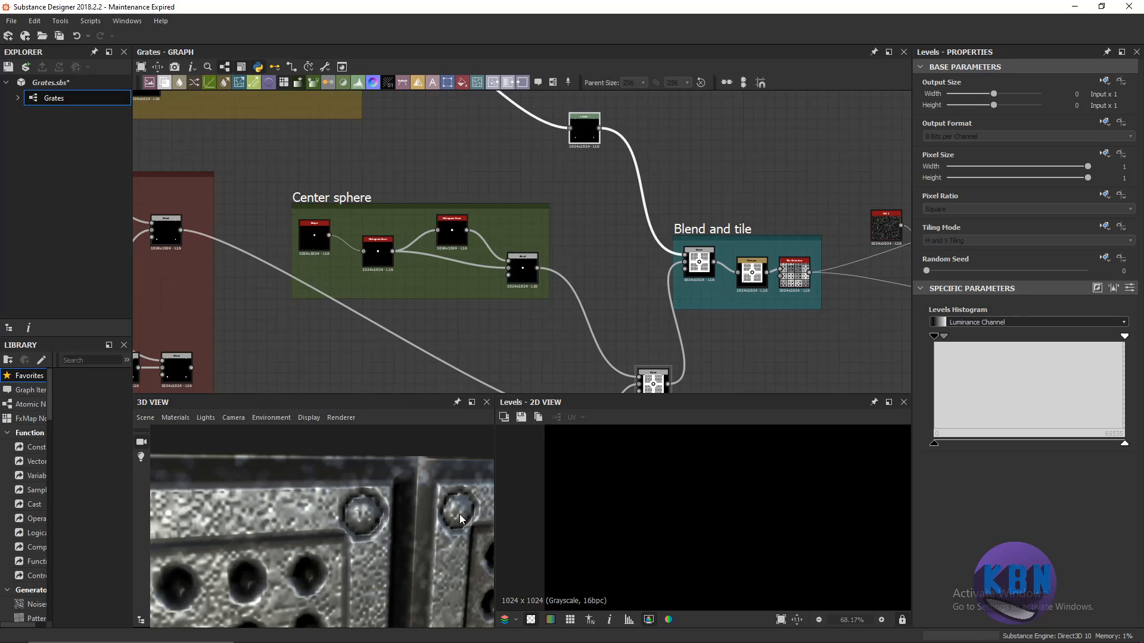
Trace the graph from the Blend and tile frame to the Base Material node and the Base Color and Normal outputs.
scroll(604, 331, "down", 8)
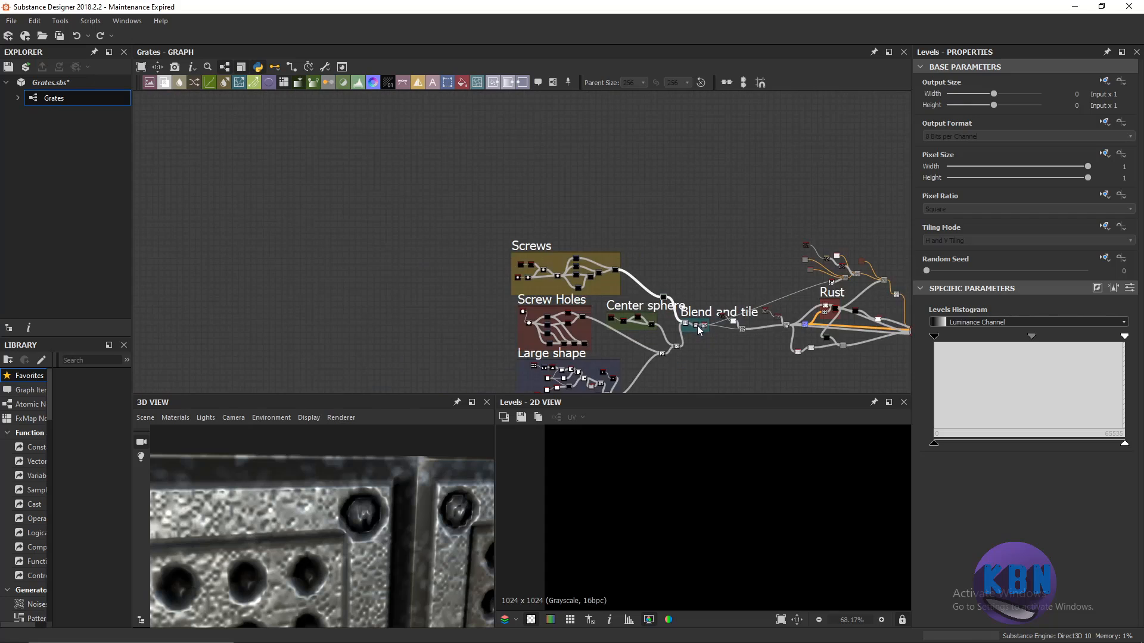
middle_click_drag(604, 331, 515, 304)
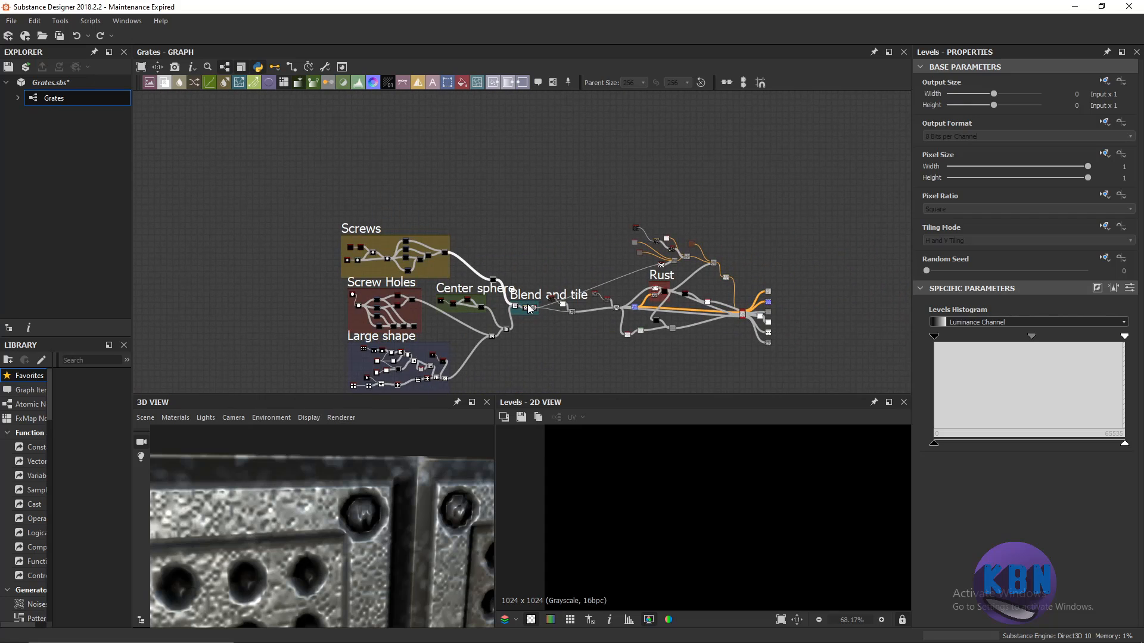
scroll(529, 308, "up", 7)
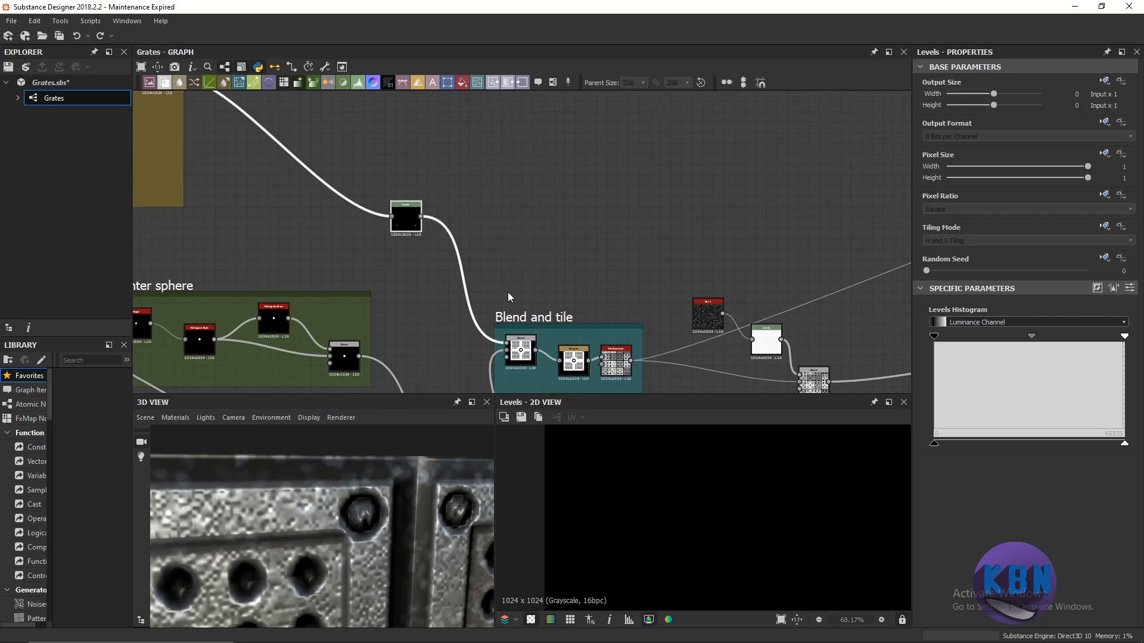
scroll(509, 300, "up", 2)
scroll(509, 301, "down", 6)
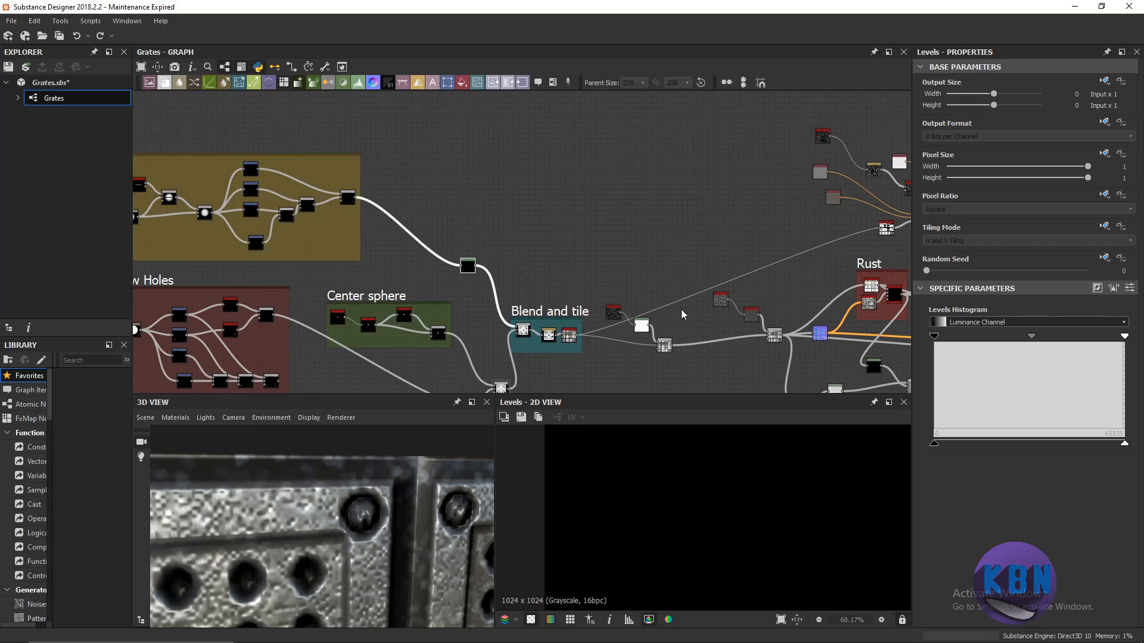
scroll(646, 286, "down", 1)
middle_click_drag(633, 275, 397, 231)
scroll(823, 282, "up", 10)
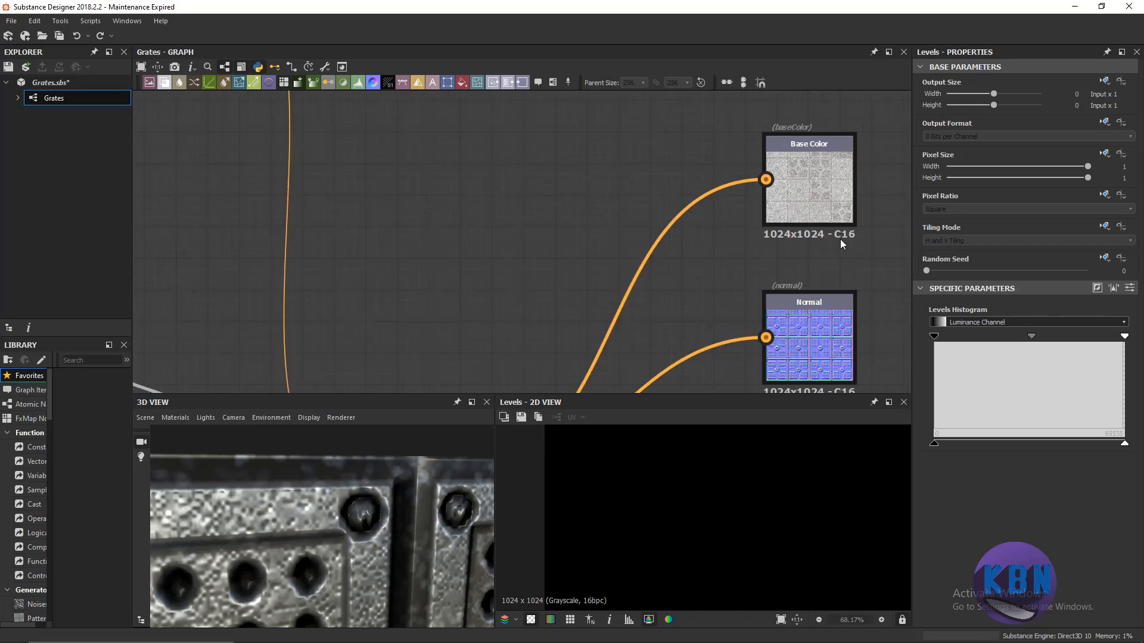
scroll(839, 243, "up", 1)
scroll(785, 245, "down", 6)
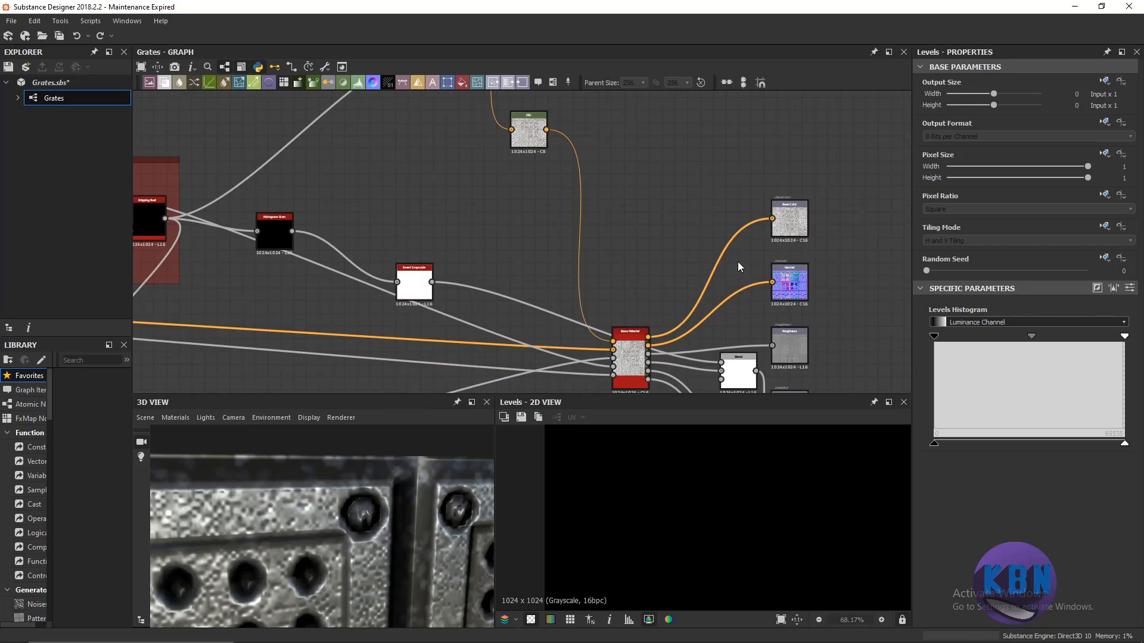
scroll(513, 267, "down", 2)
middle_click_drag(513, 267, 661, 285)
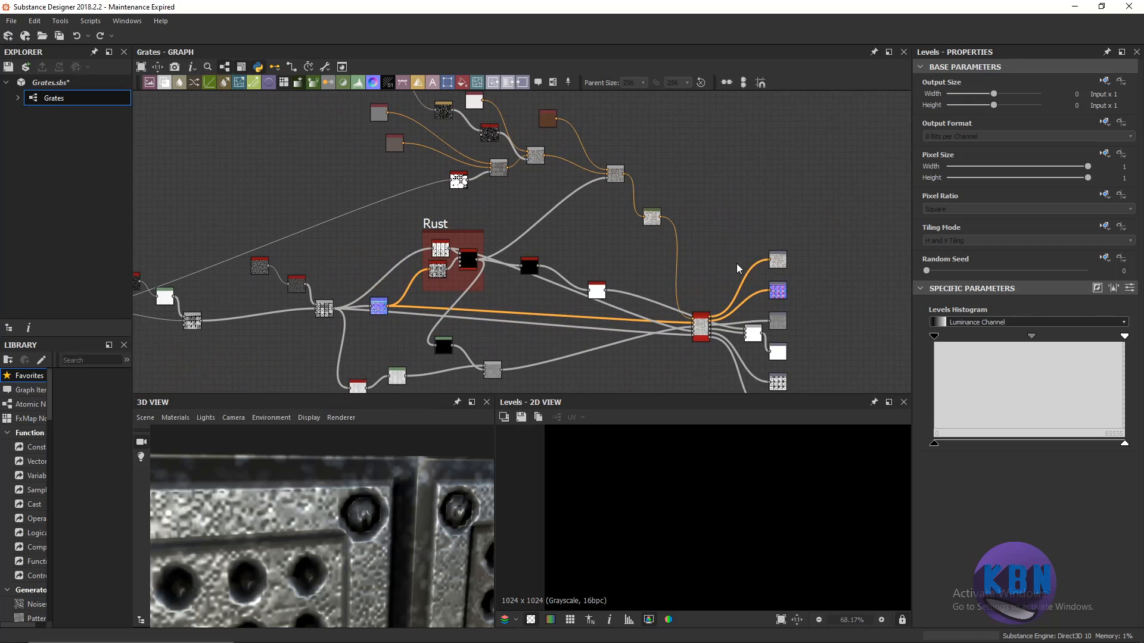
Examine the dirt, Levels, noise and Blend nodes between the tiled height and the Normal node.
scroll(775, 273, "down", 1)
mouse_move(641, 240)
middle_mouse_down()
mouse_move(474, 206)
mouse_move(497, 226)
mouse_move(621, 247)
middle_mouse_up()
scroll(334, 259, "up", 3)
middle_click_drag(314, 254, 394, 196)
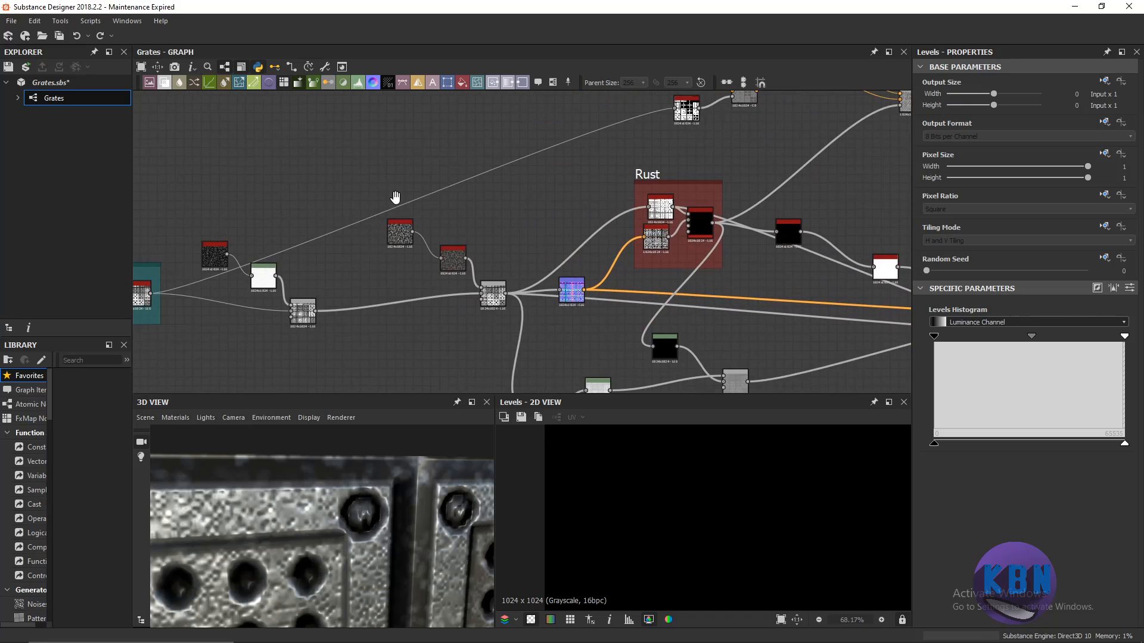
scroll(339, 265, "up", 1)
middle_click_drag(311, 261, 382, 222)
scroll(241, 209, "up", 1)
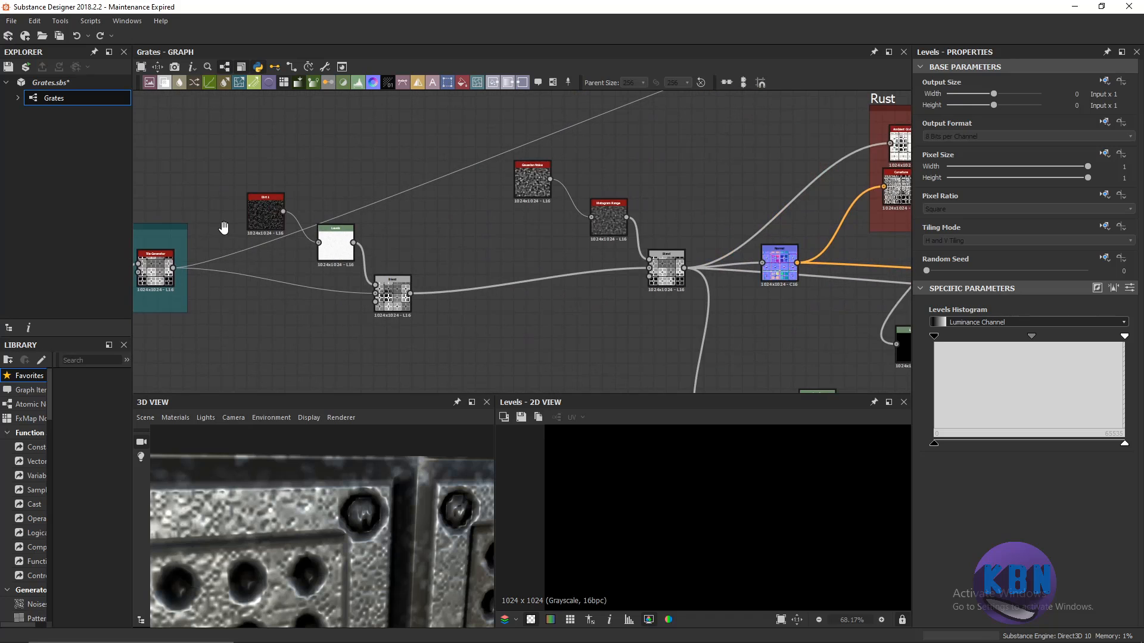
Examine the combined grate height in the Blend node of the Blend and tile frame.
middle_click_drag(224, 225, 557, 244)
scroll(548, 256, "down", 1)
mouse_move(399, 238)
middle_mouse_down()
mouse_move(427, 266)
mouse_move(404, 258)
middle_mouse_up()
scroll(383, 248, "up", 8)
scroll(381, 260, "down", 7)
scroll(404, 257, "up", 3)
scroll(403, 255, "up", 2)
scroll(602, 297, "down", 3)
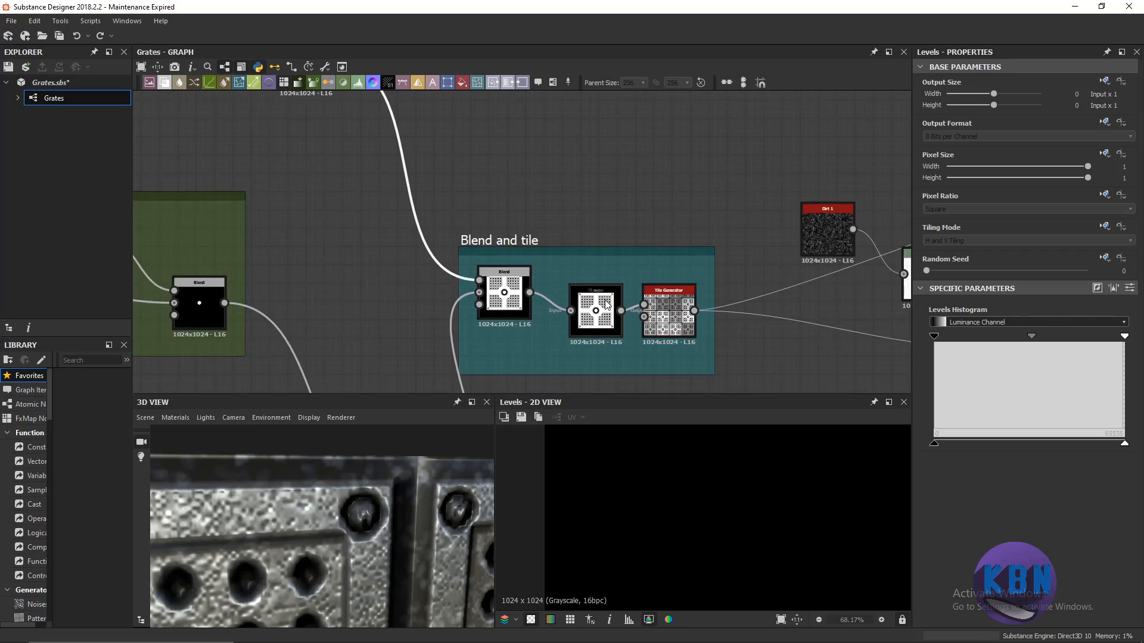
scroll(504, 259, "up", 5)
scroll(492, 268, "up", 1)
left_click(507, 301)
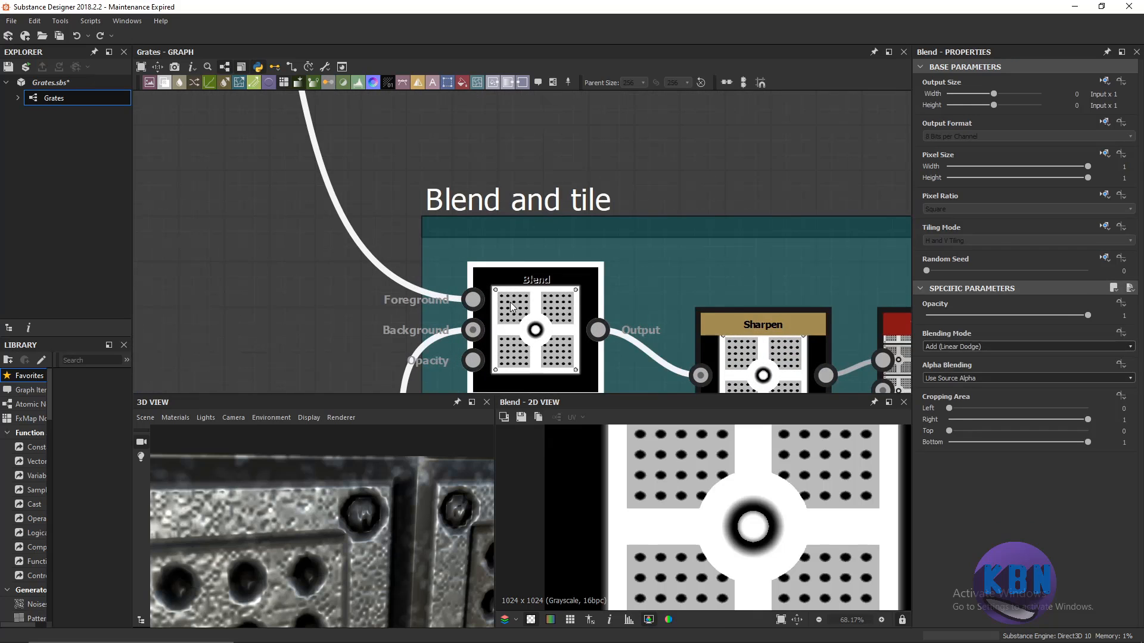
Examine the Sharpen node following the Blend node, viewing its whole output and its intensity setting.
scroll(530, 316, "down", 4)
middle_click_drag(529, 327, 518, 213)
double_click(622, 230)
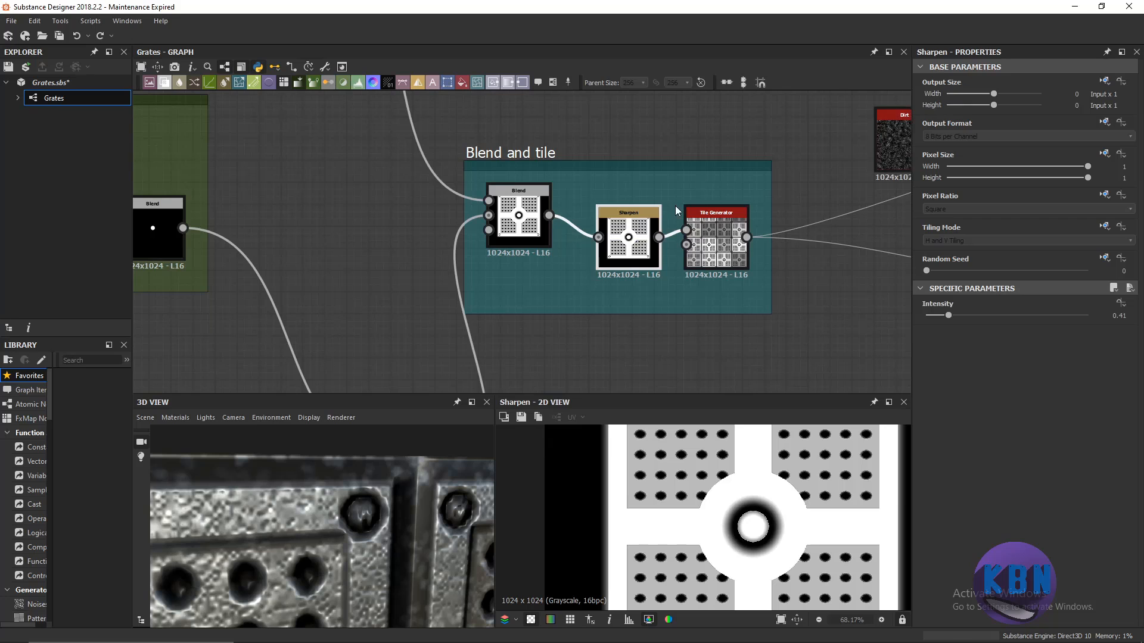
scroll(677, 431, "down", 4)
scroll(406, 250, "down", 5)
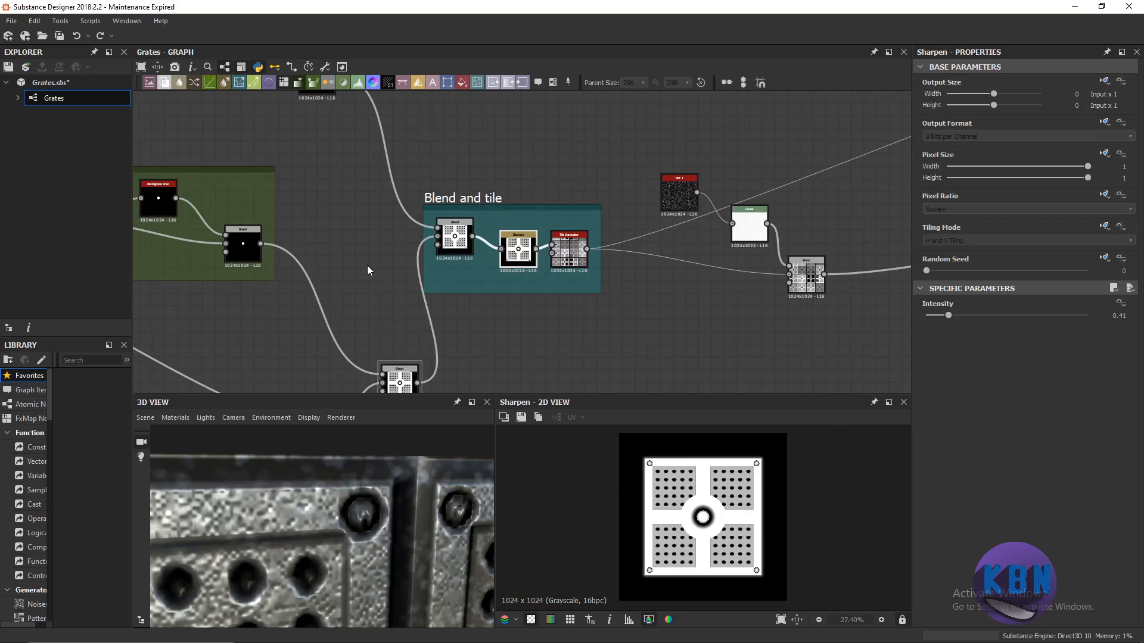
scroll(521, 221, "up", 3)
middle_click_drag(546, 163, 564, 246)
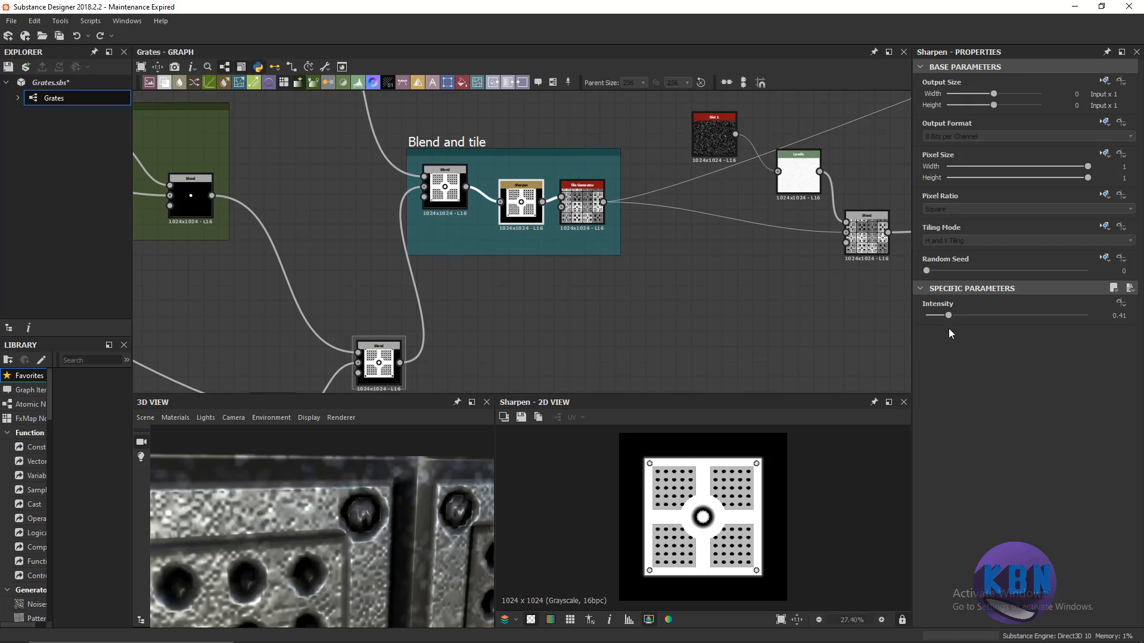
Try a Sharpen intensity of 1.79 while watching the grate surface in 3D, and undo the change.
scroll(270, 503, "down", 3)
left_click_drag(274, 487, 312, 512)
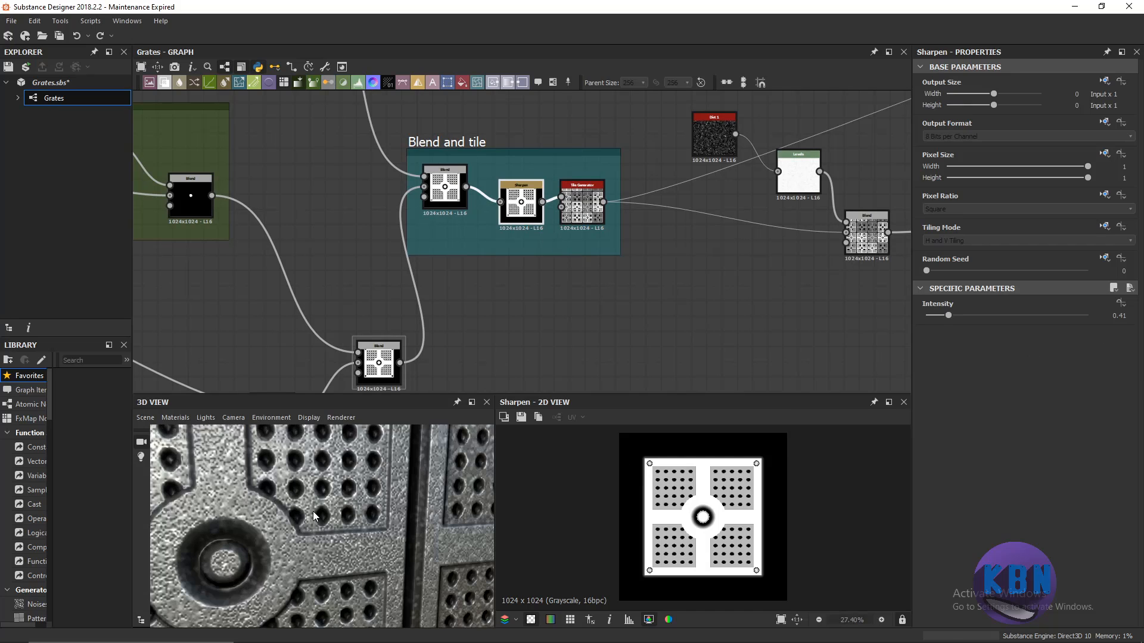
left_click_drag(418, 473, 381, 495)
left_click_drag(359, 530, 363, 499)
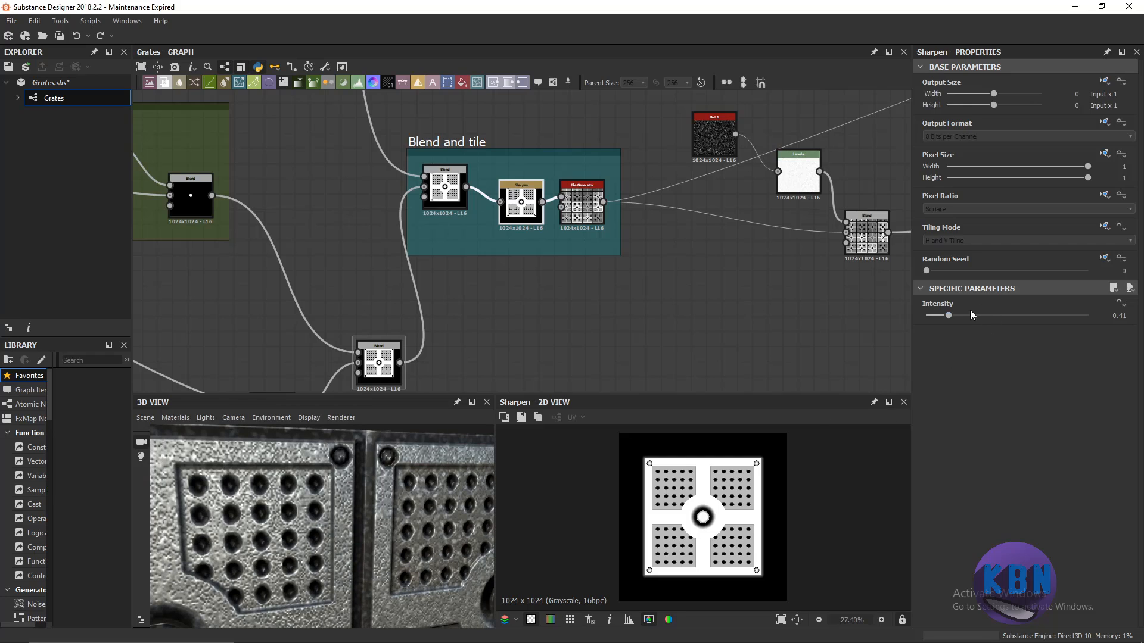
left_click_drag(947, 310, 1022, 326)
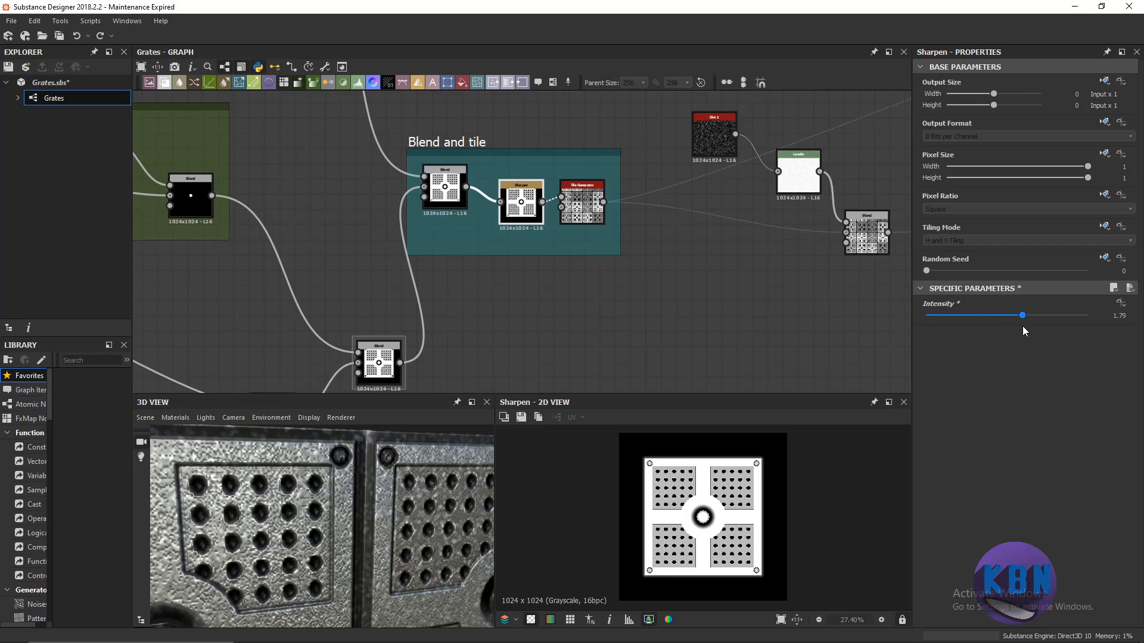
key("ctrl+z")
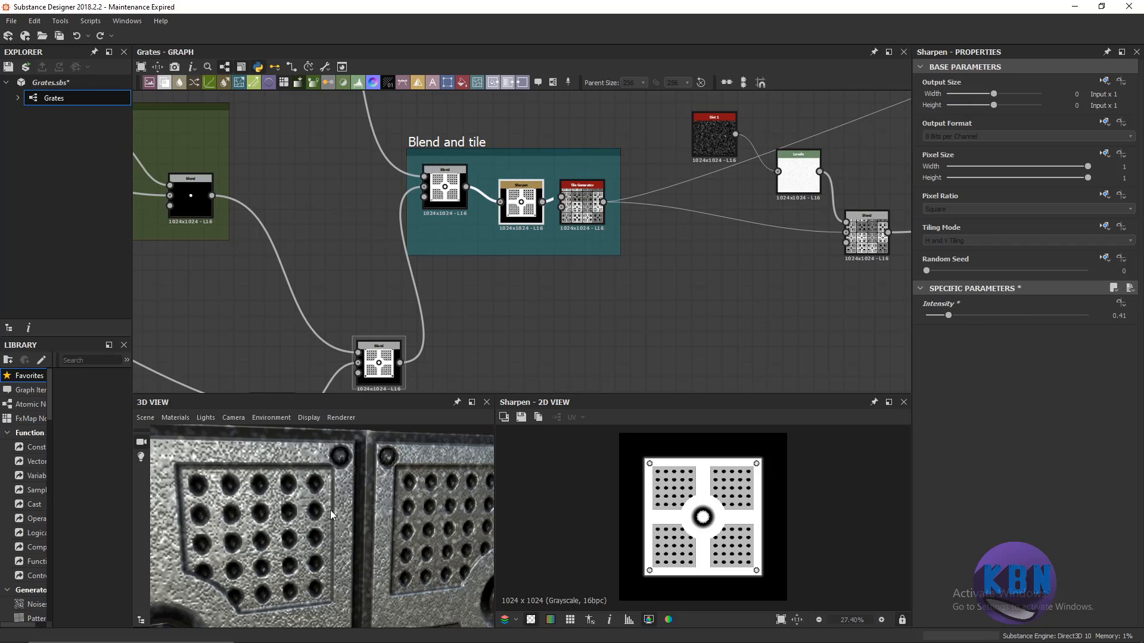
Examine the Tile Generator node's tiled output and instance parameters, and expand the list of the Grates graph's outputs.
left_click(575, 202)
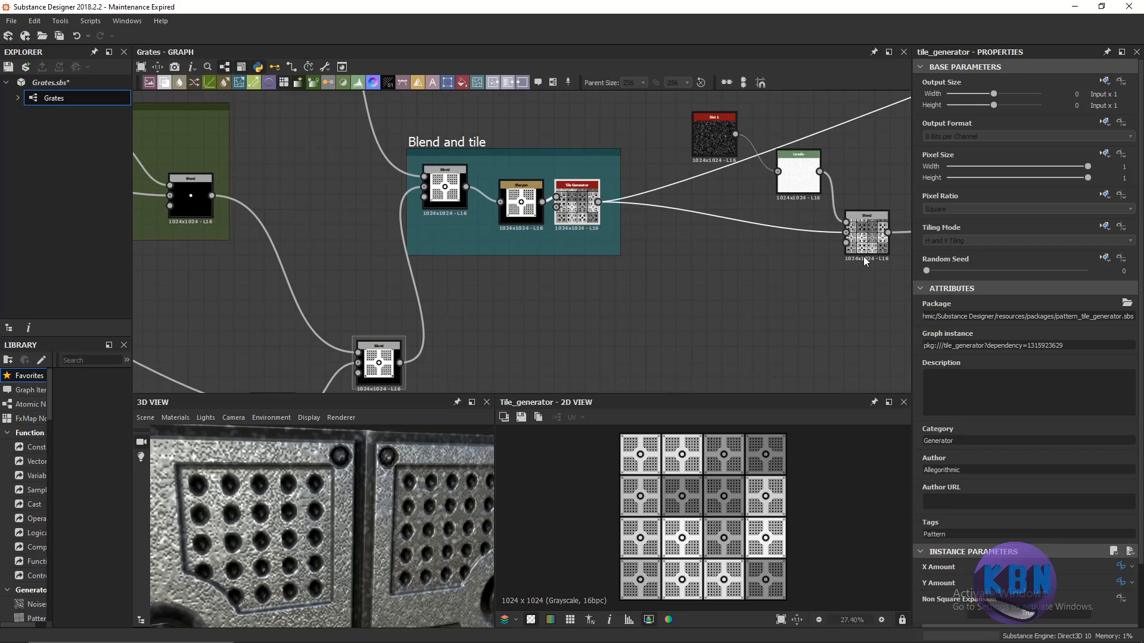
scroll(1059, 468, "down", 2)
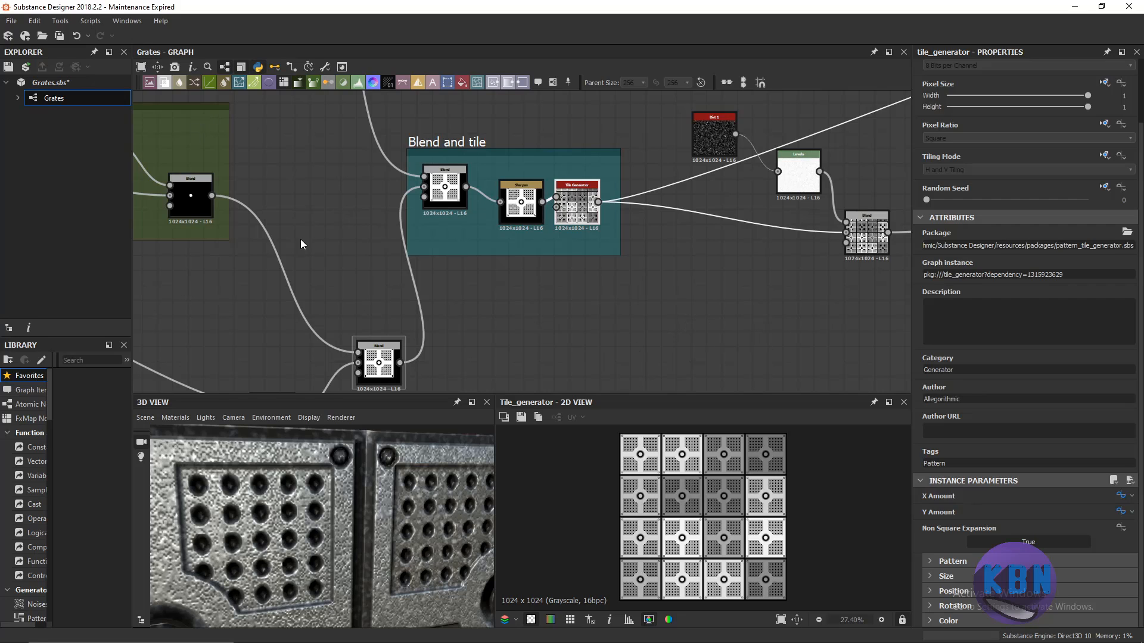
left_click(18, 98)
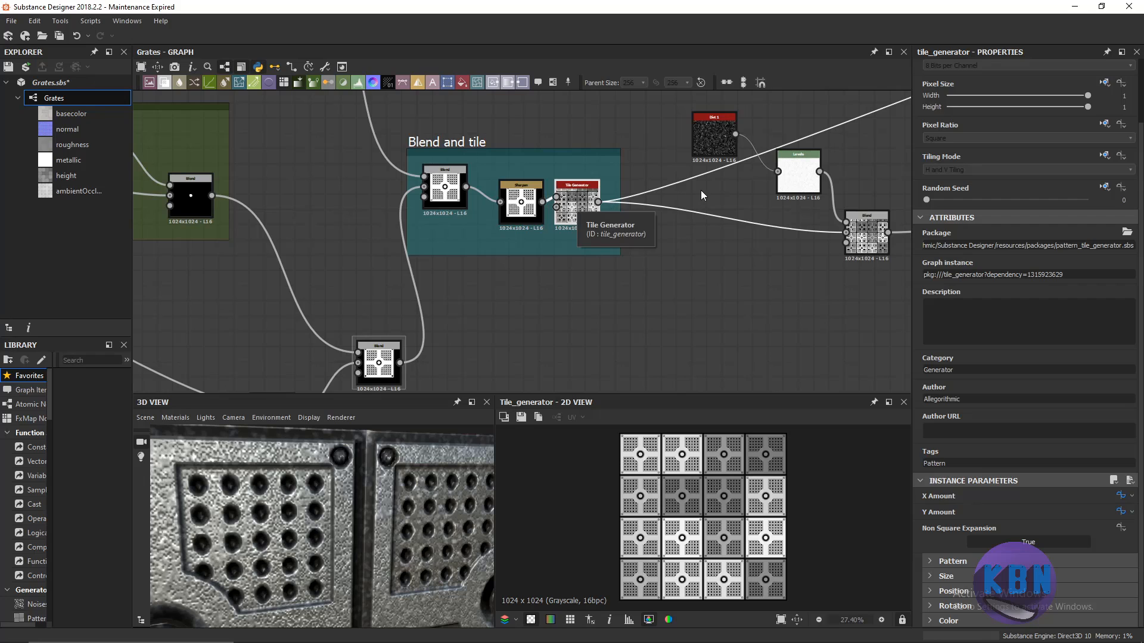
middle_click_drag(700, 191, 564, 282)
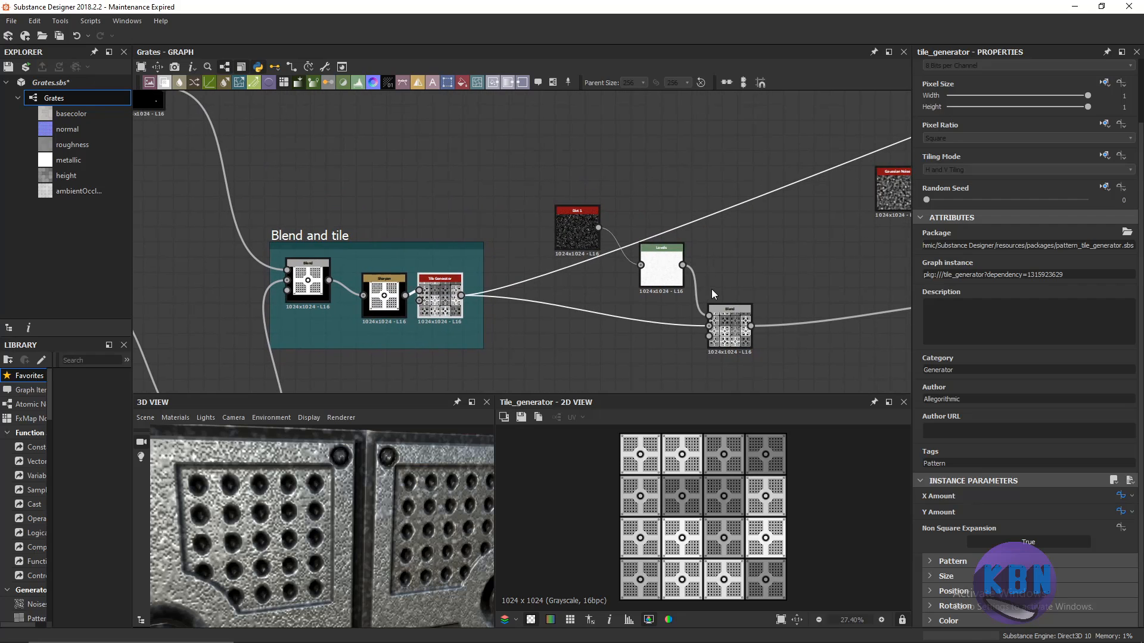
Examine the Tile Generator node's input connection in the Blend and tile frame, and review its Pattern parameters.
scroll(480, 287, "down", 4)
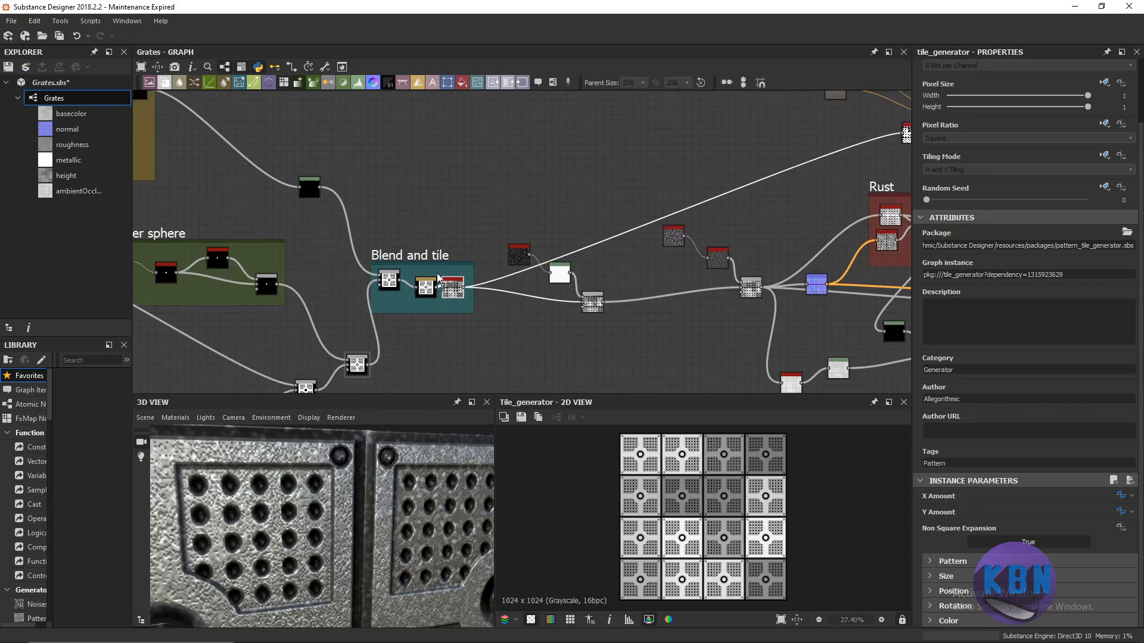
scroll(387, 281, "up", 4)
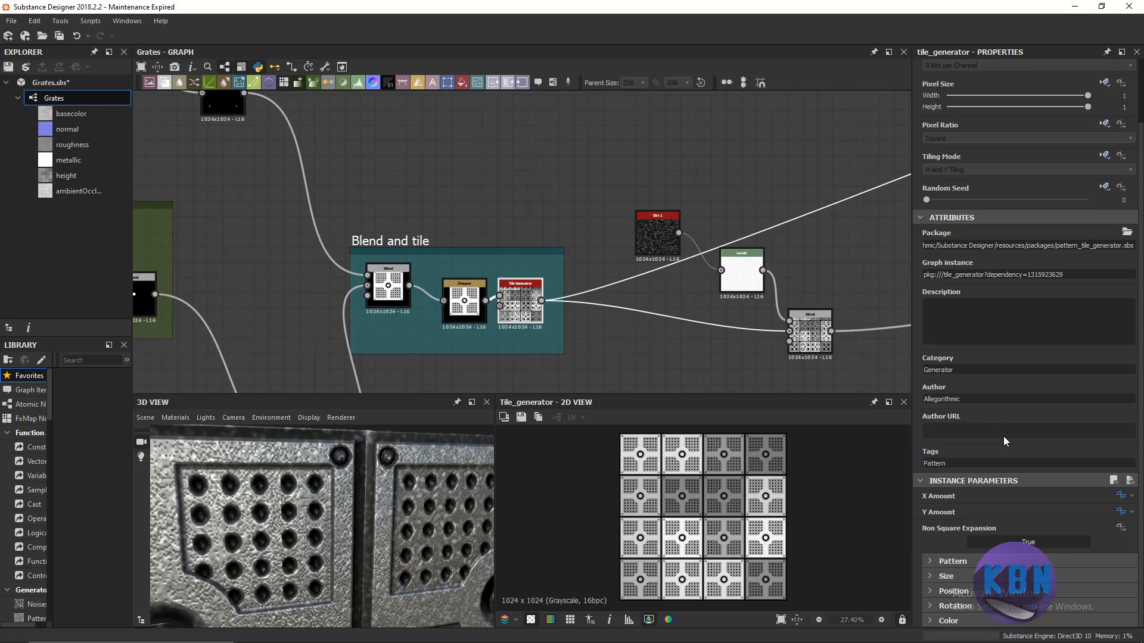
left_click(930, 561)
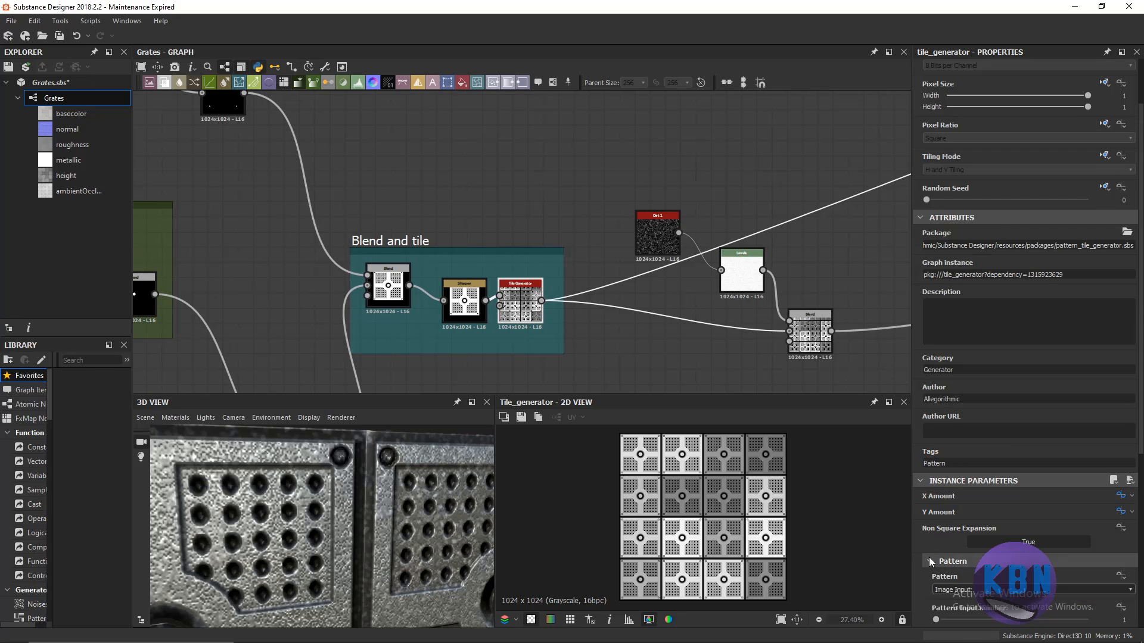
scroll(923, 477, "down", 2)
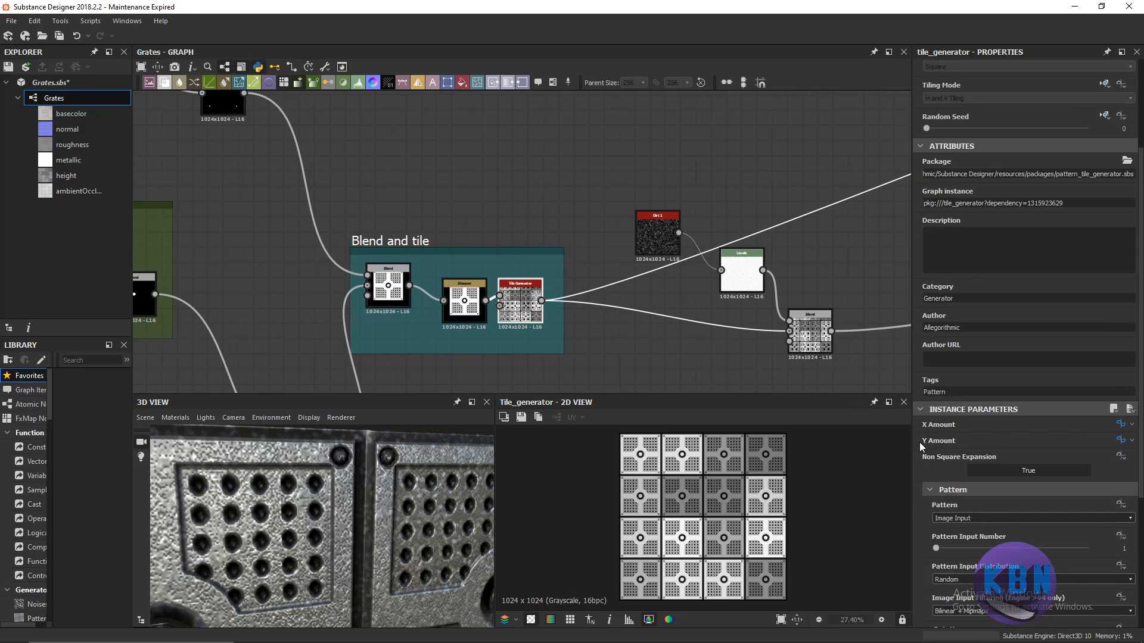
scroll(493, 301, "up", 3)
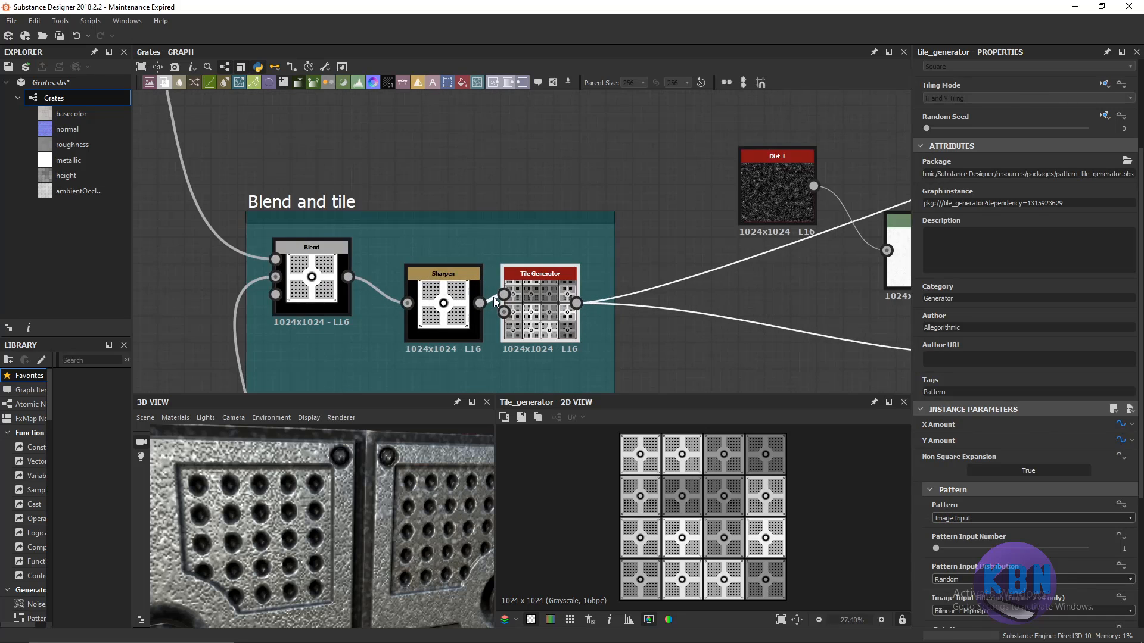
scroll(499, 299, "up", 6)
scroll(528, 329, "down", 3)
middle_click_drag(534, 332, 511, 199)
scroll(658, 271, "down", 2)
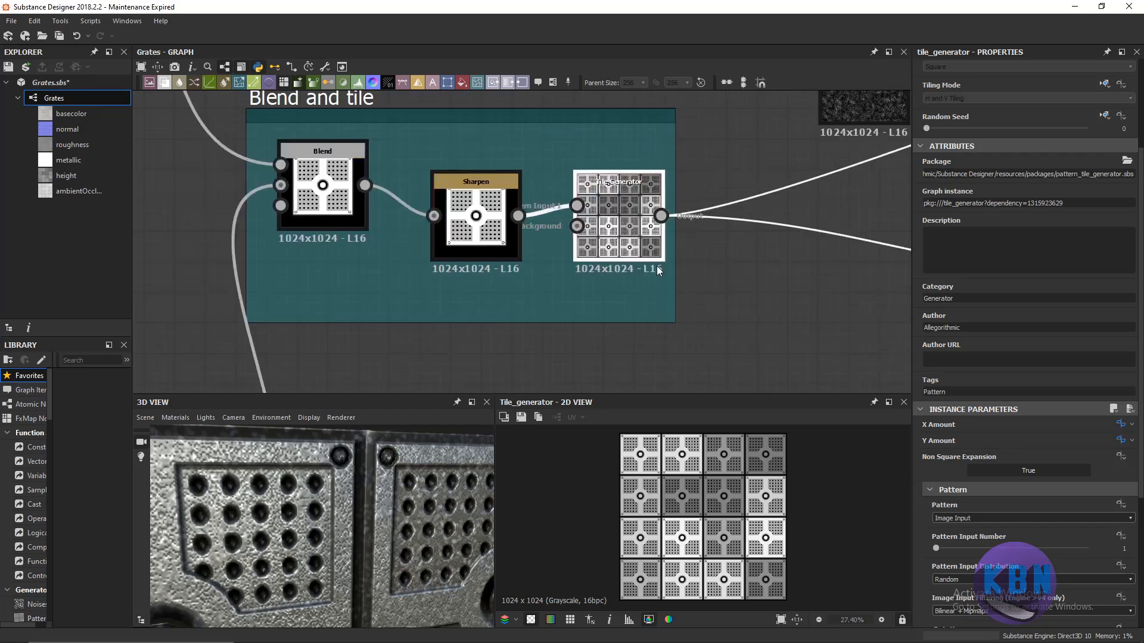
scroll(658, 271, "down", 1)
middle_click_drag(658, 271, 567, 232)
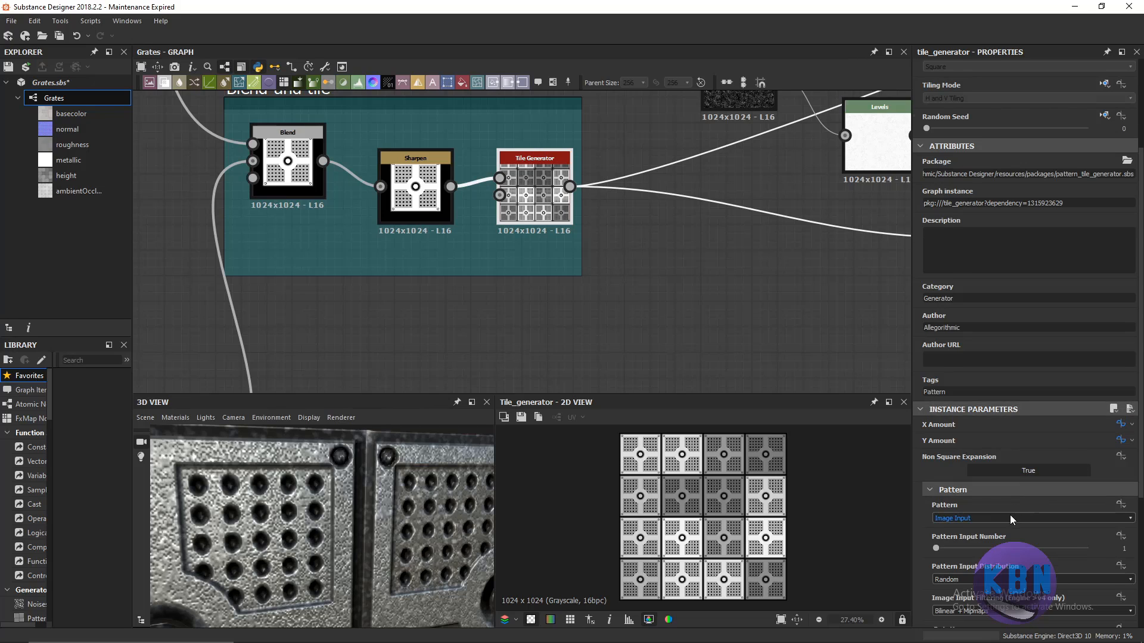
scroll(1010, 514, "down", 3)
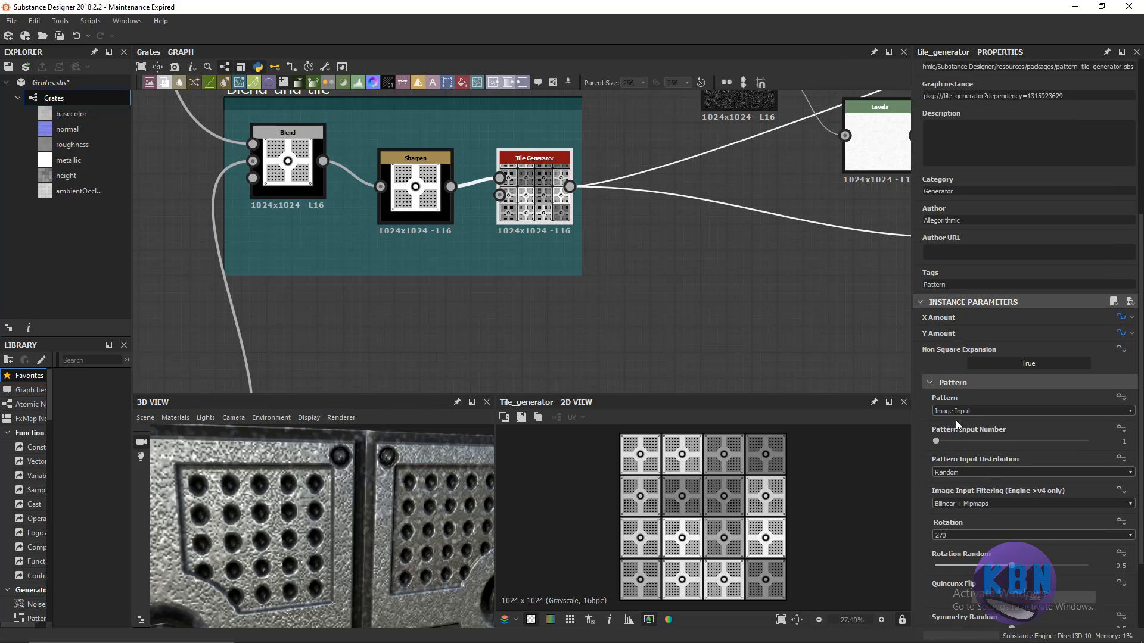
Try the By Pattern Number option for the Tile Generator's Pattern Input Distribution, and switch back to Random.
left_click(958, 471)
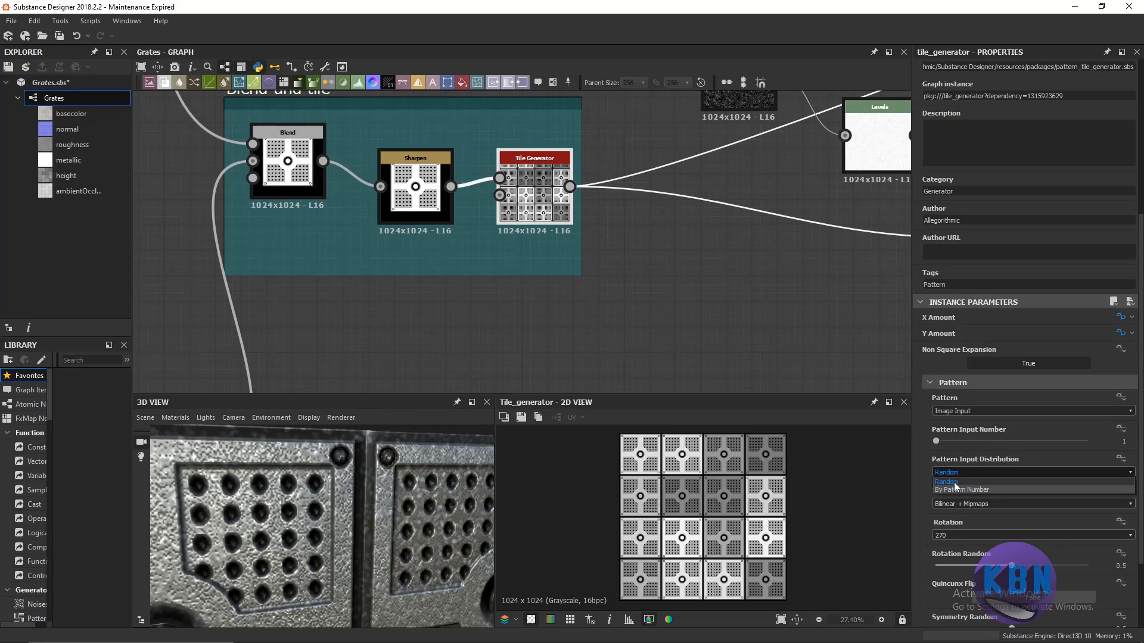
left_click(953, 490)
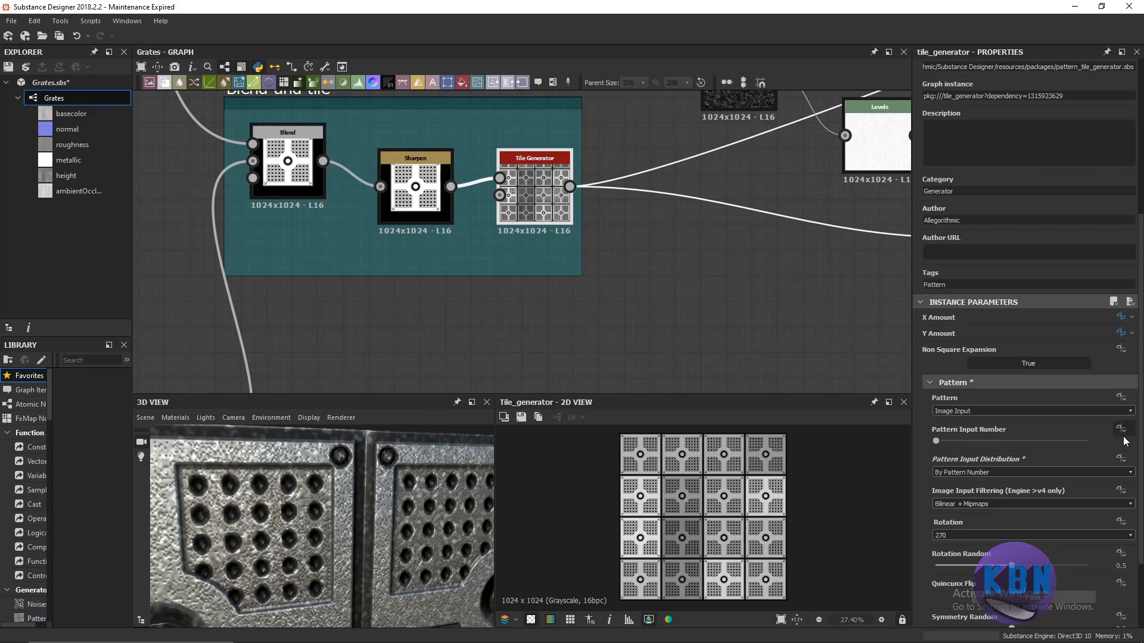
left_click(965, 473)
left_click(959, 480)
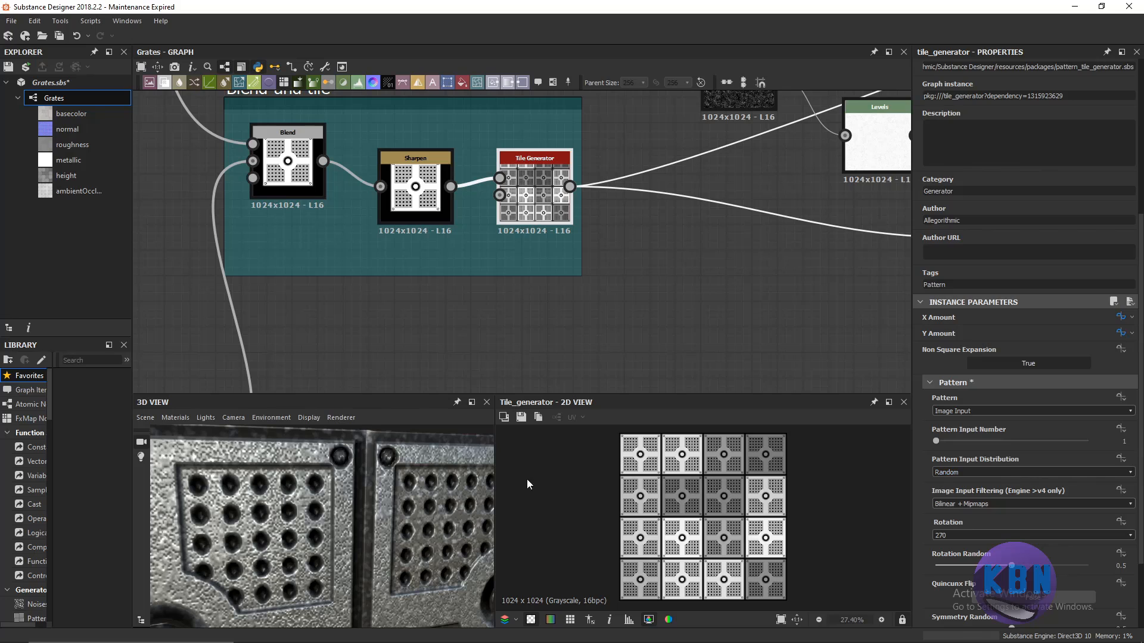
Examine the tiled grates from several angles in 3D alongside the Tile Generator's filtering, rotation and symmetry parameters.
scroll(362, 501, "down", 5)
middle_click_drag(362, 502, 316, 495)
left_click_drag(316, 495, 262, 484)
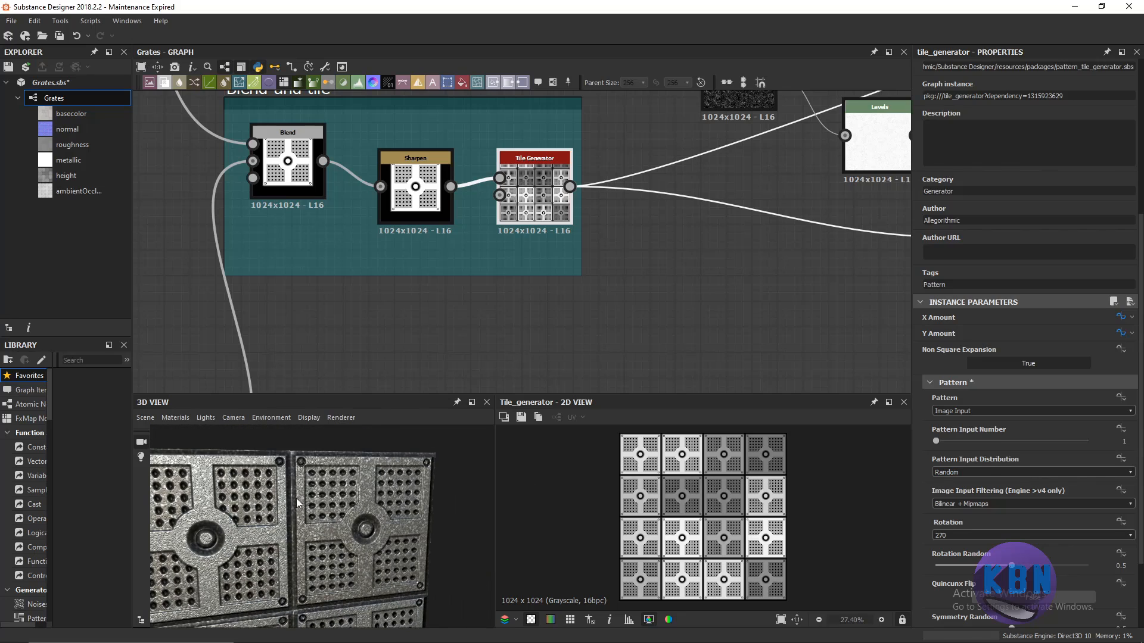
left_click_drag(341, 541, 316, 523)
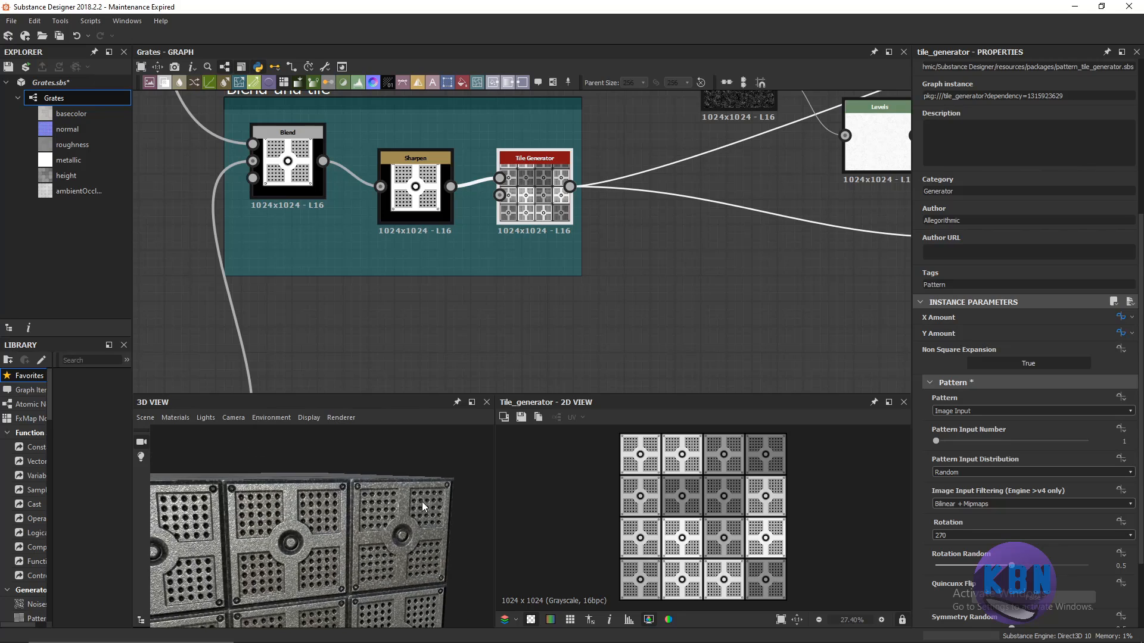
scroll(422, 505, "up", 3)
scroll(703, 517, "down", 1)
scroll(938, 561, "down", 1)
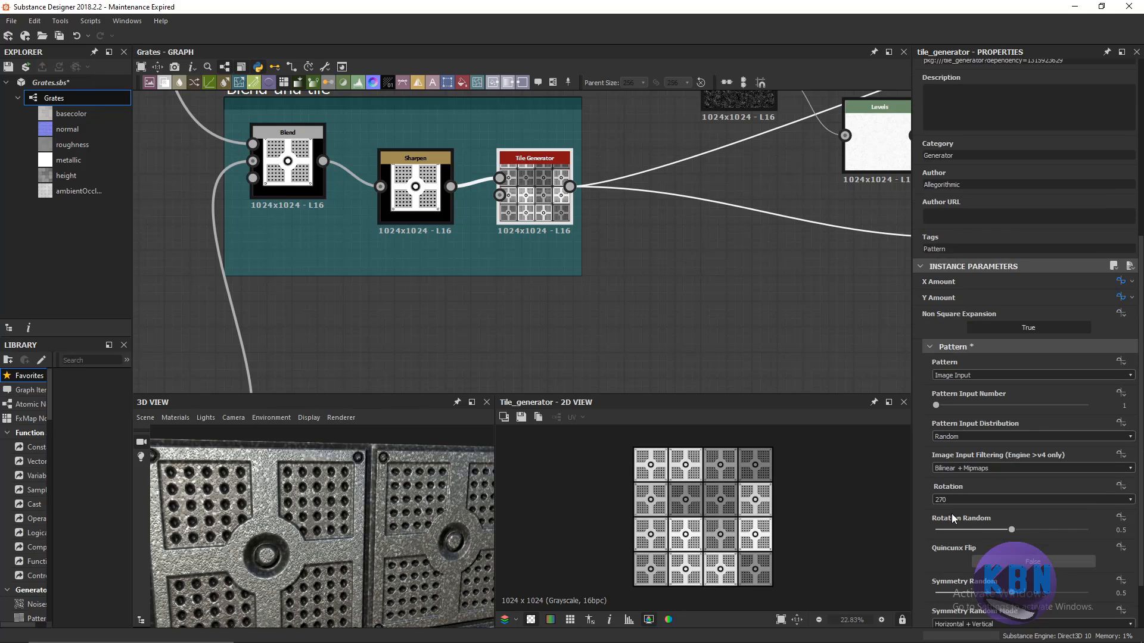
left_click_drag(474, 445, 370, 491)
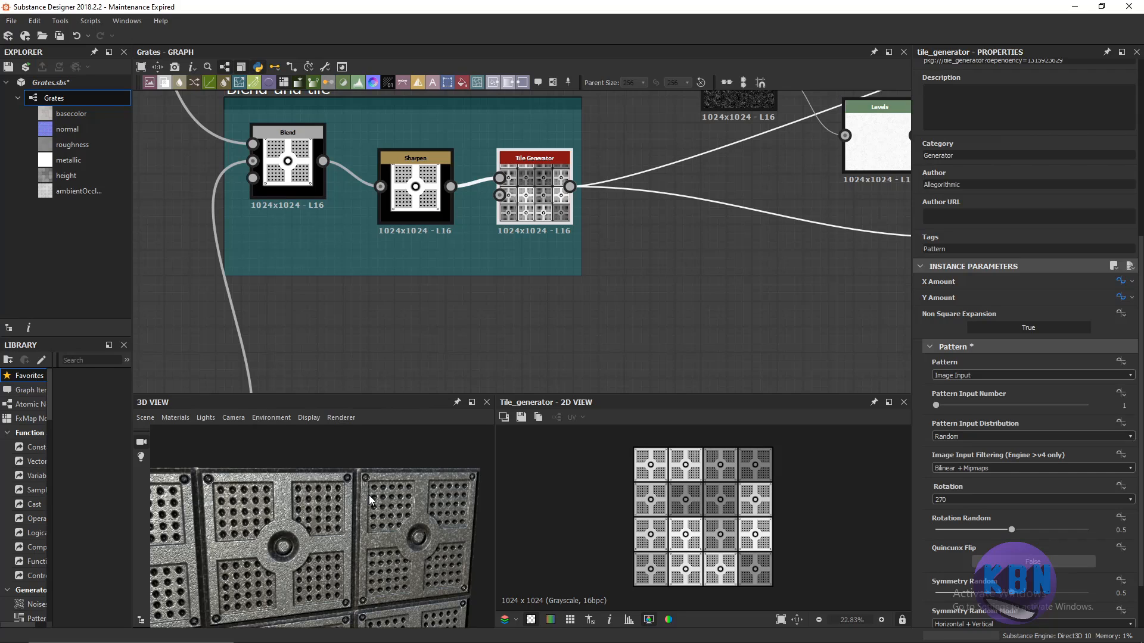
scroll(948, 492, "down", 1)
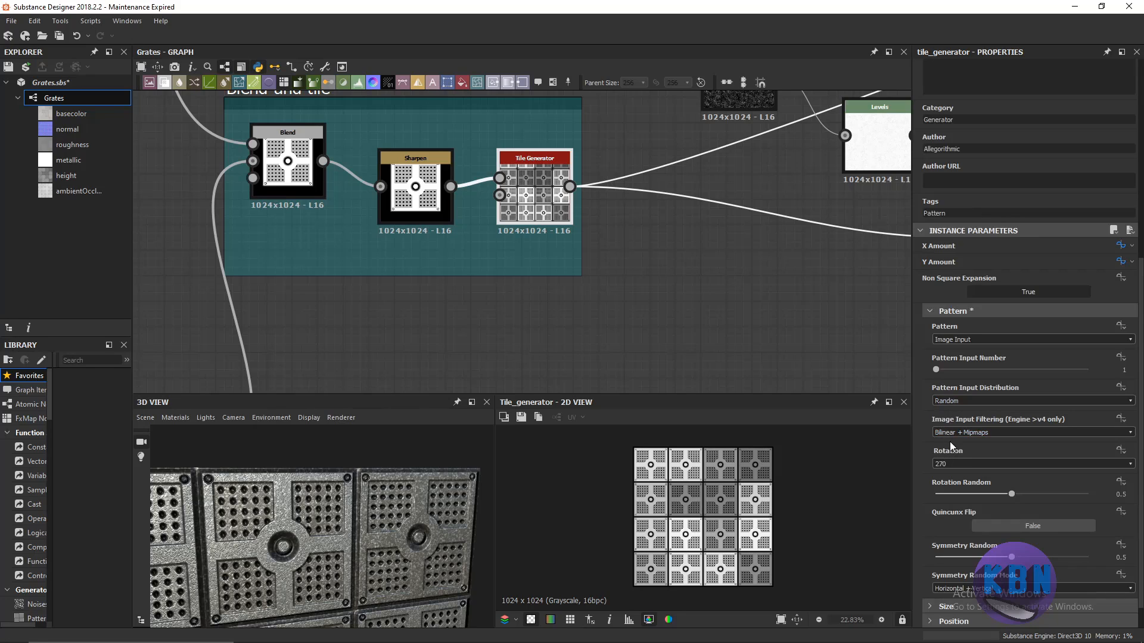
Try pattern Rotation values of 0 and 90 on the Tile Generator, and return it to 270.
left_click(949, 460)
left_click(949, 474)
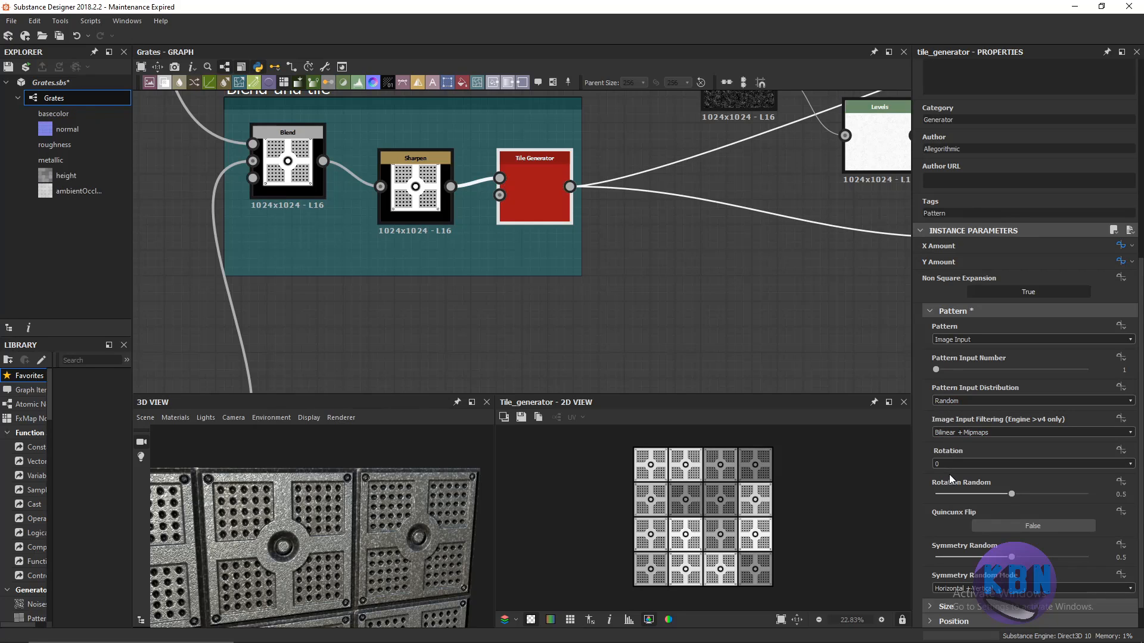
left_click(953, 466)
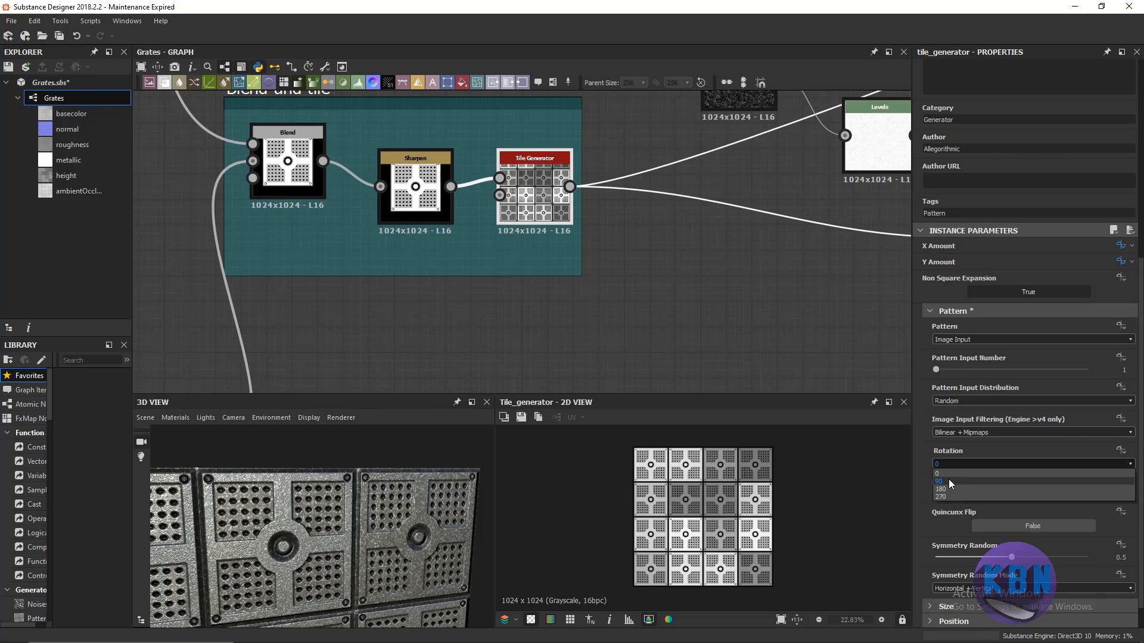
left_click(948, 479)
left_click(948, 463)
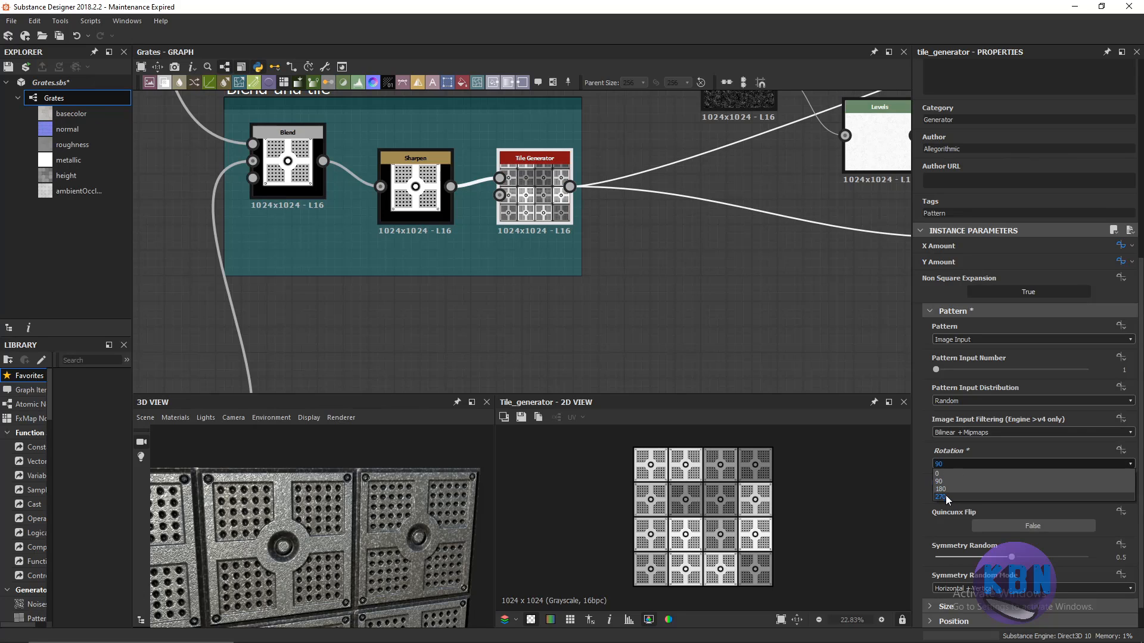
left_click(945, 495)
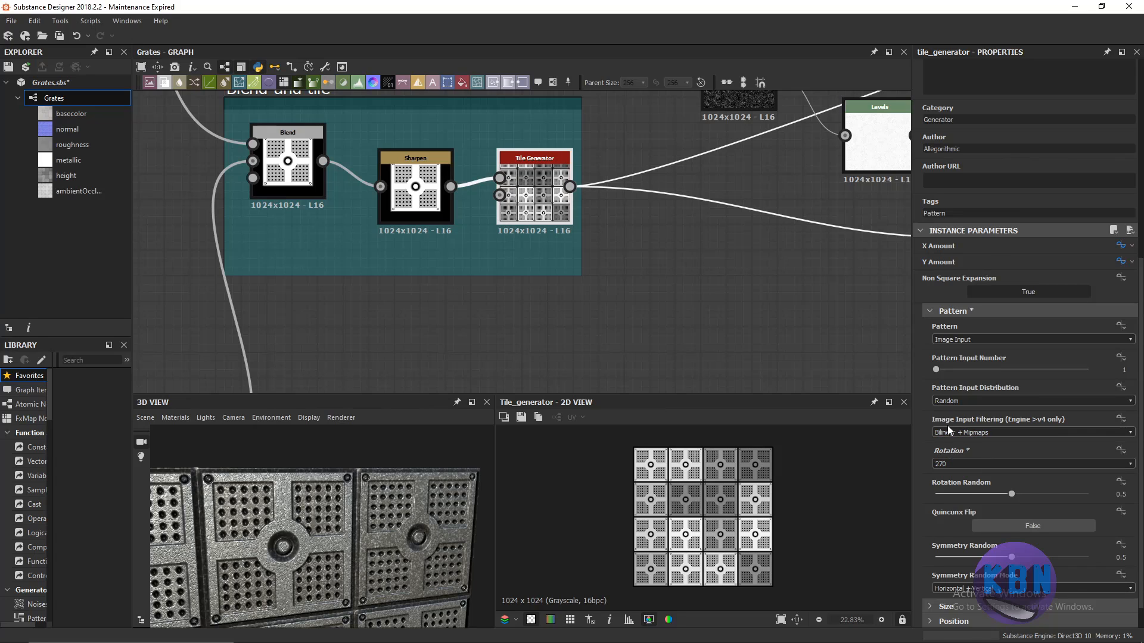
Check the Symmetry Random Mode options of the Tile Generator, and collapse the Pattern parameter group.
scroll(947, 425, "down", 1)
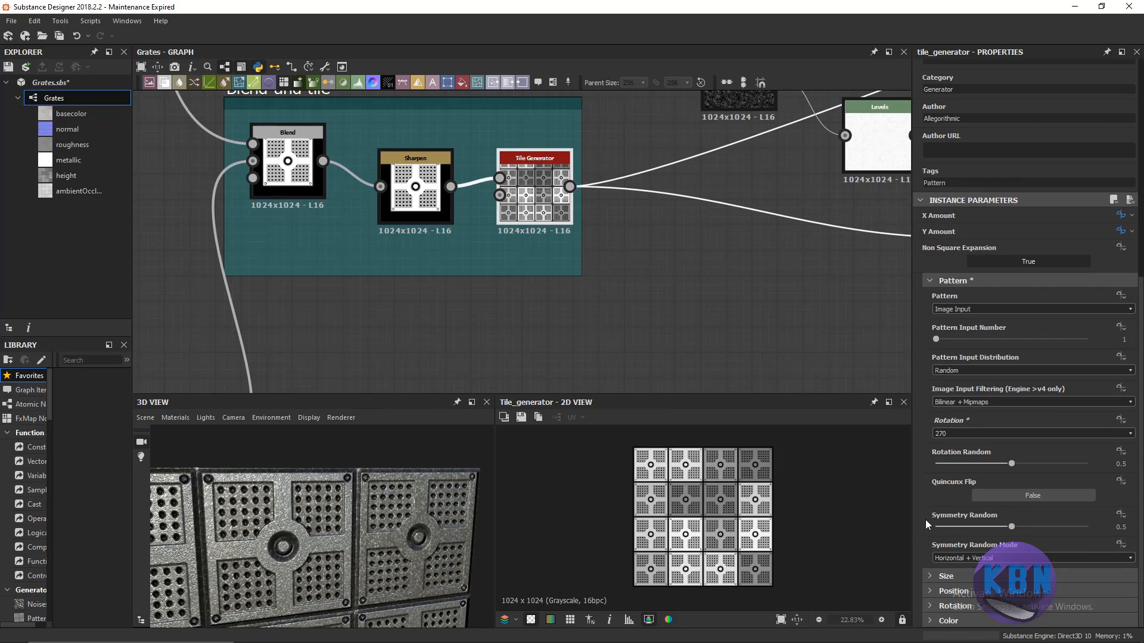
left_click(966, 555)
left_click(967, 558)
left_click(935, 283)
Expand the Size parameters, try a horizontal Middle Size of 0.34 for the tiles, and undo the change.
left_click(951, 572)
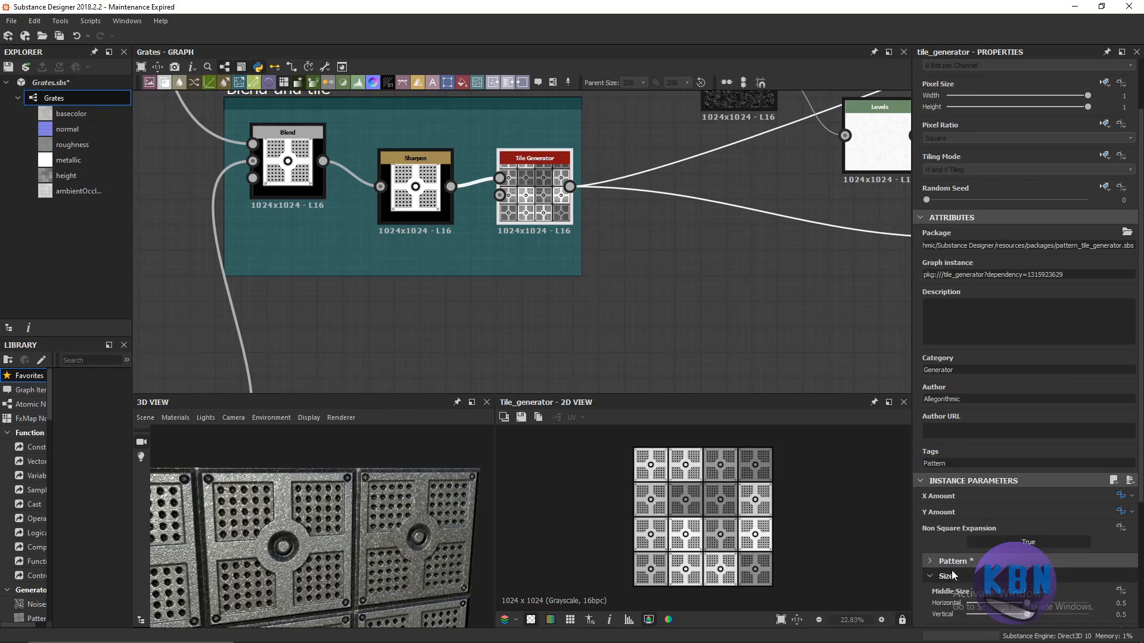
scroll(951, 569, "down", 3)
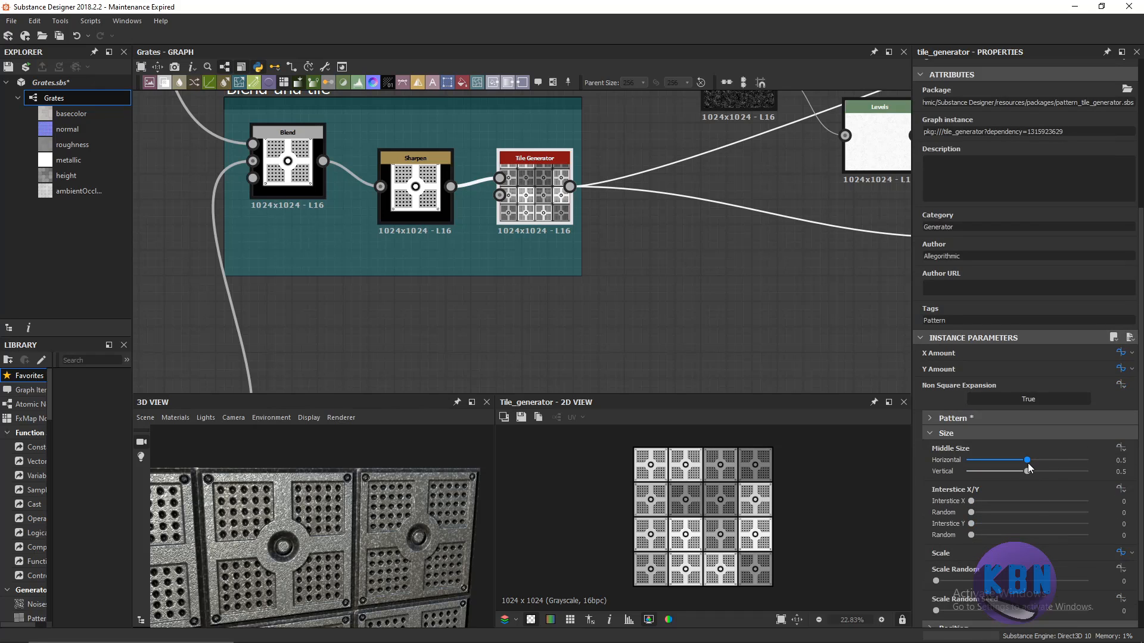
mouse_move(1028, 463)
left_mouse_down()
mouse_move(971, 463)
mouse_move(1006, 467)
left_mouse_up()
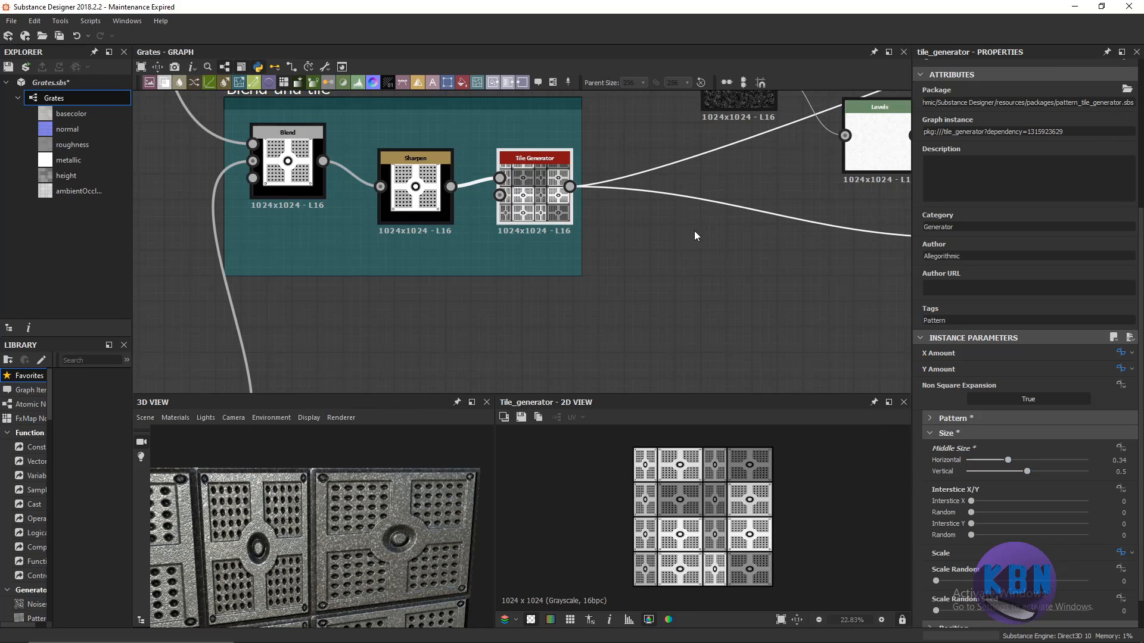
key("ctrl+z")
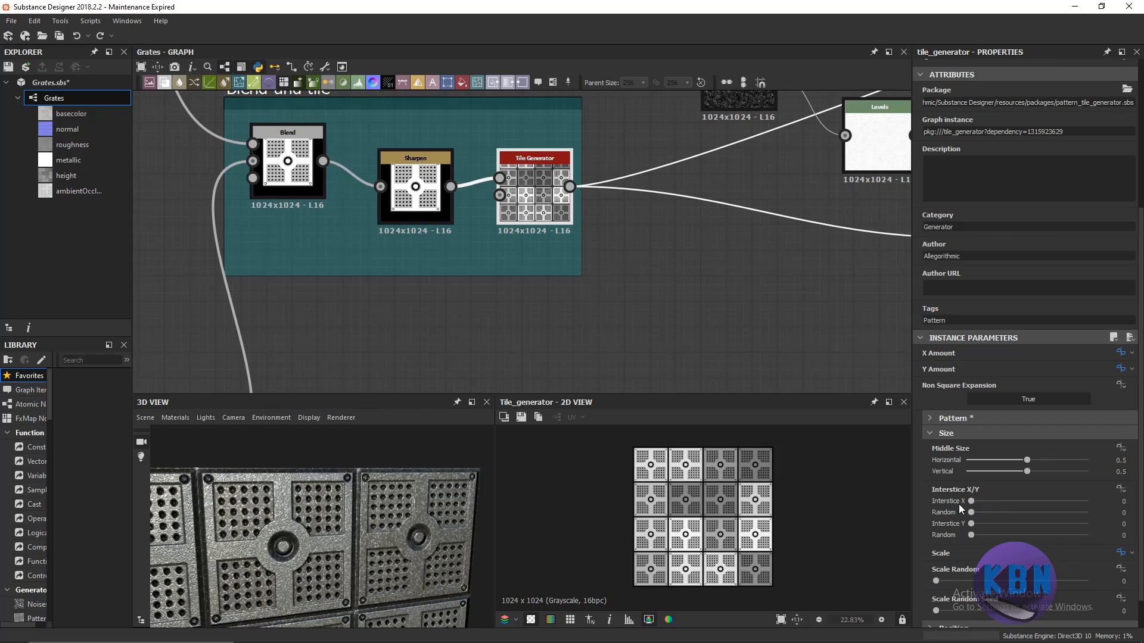
Try Interstice X at 0.1 with Random at 0.23, and Interstice Y at 0.09, and undo the spacing changes.
left_click(982, 502)
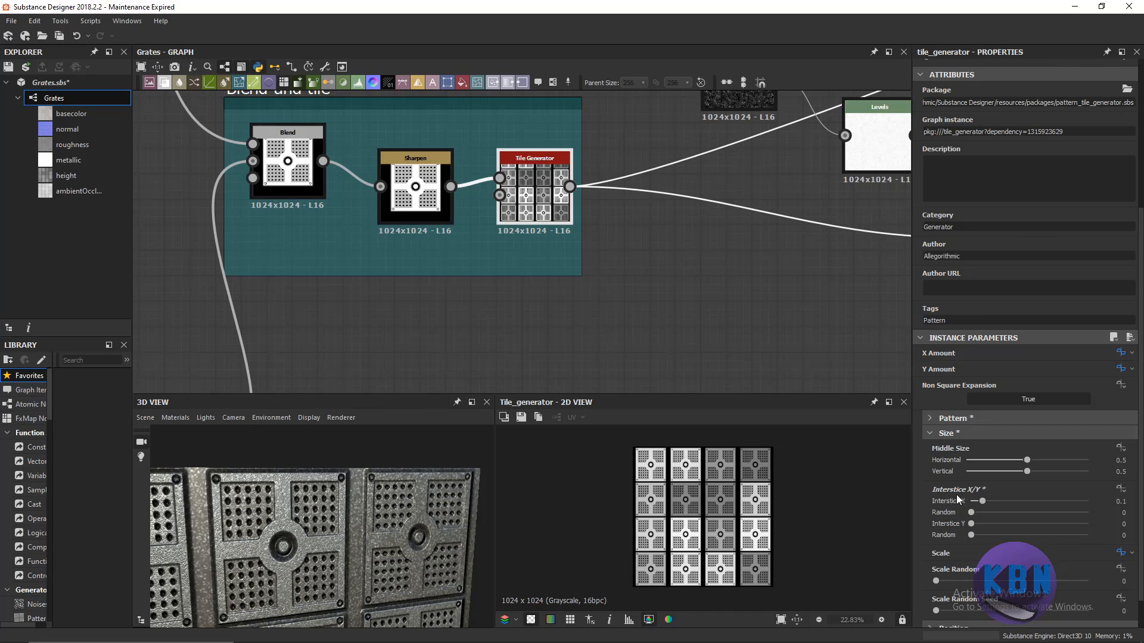
left_click_drag(970, 512, 995, 512)
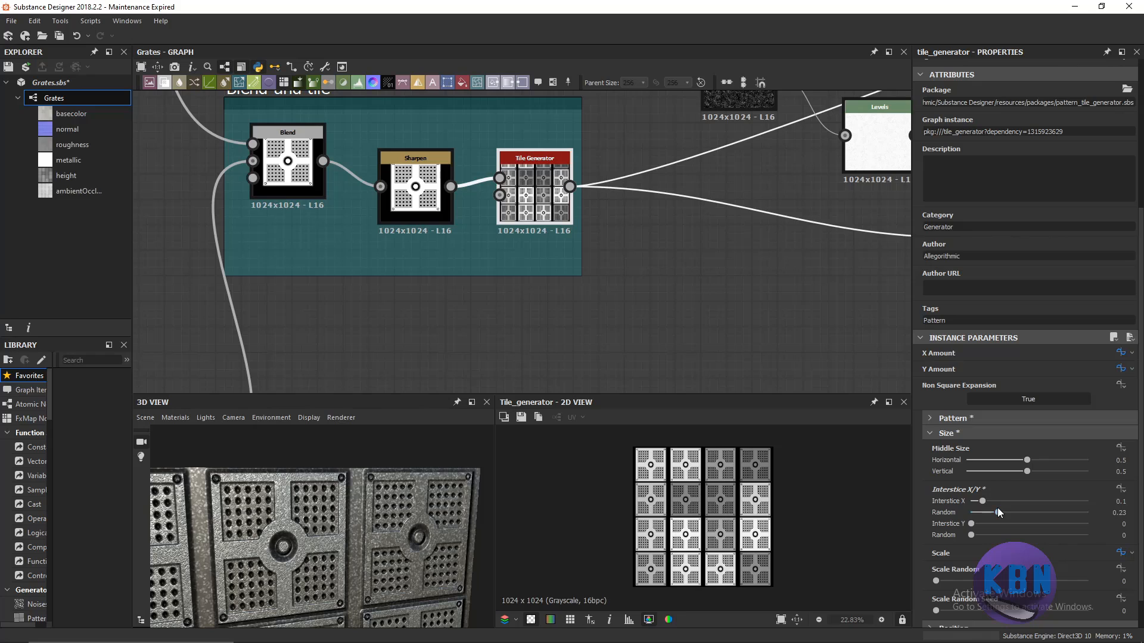
left_click_drag(997, 511, 966, 524)
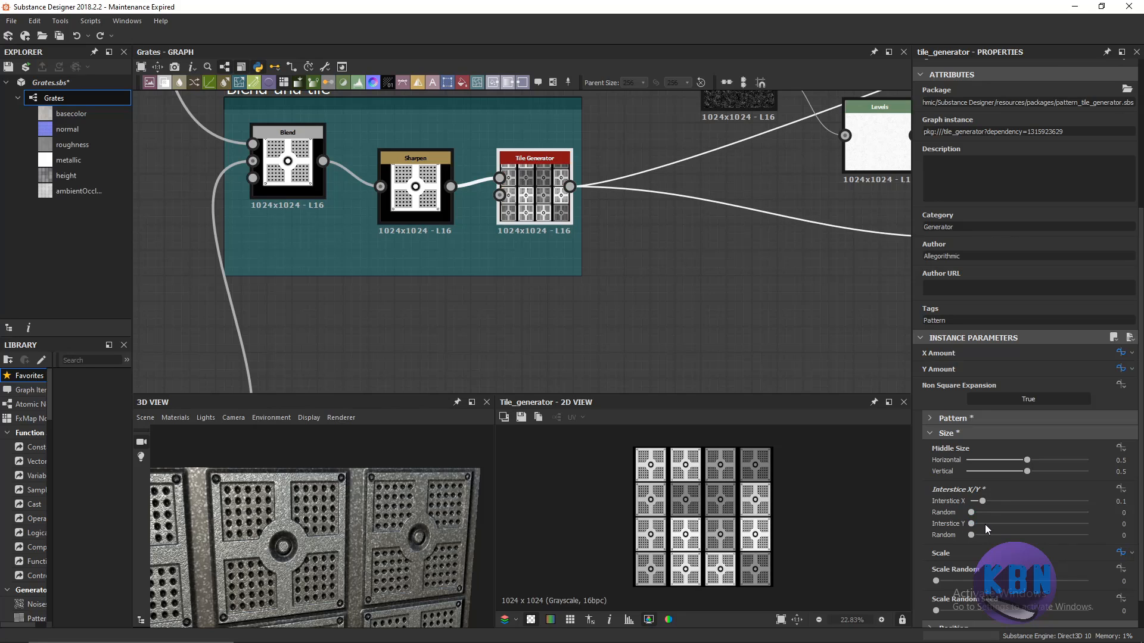
left_click(984, 524)
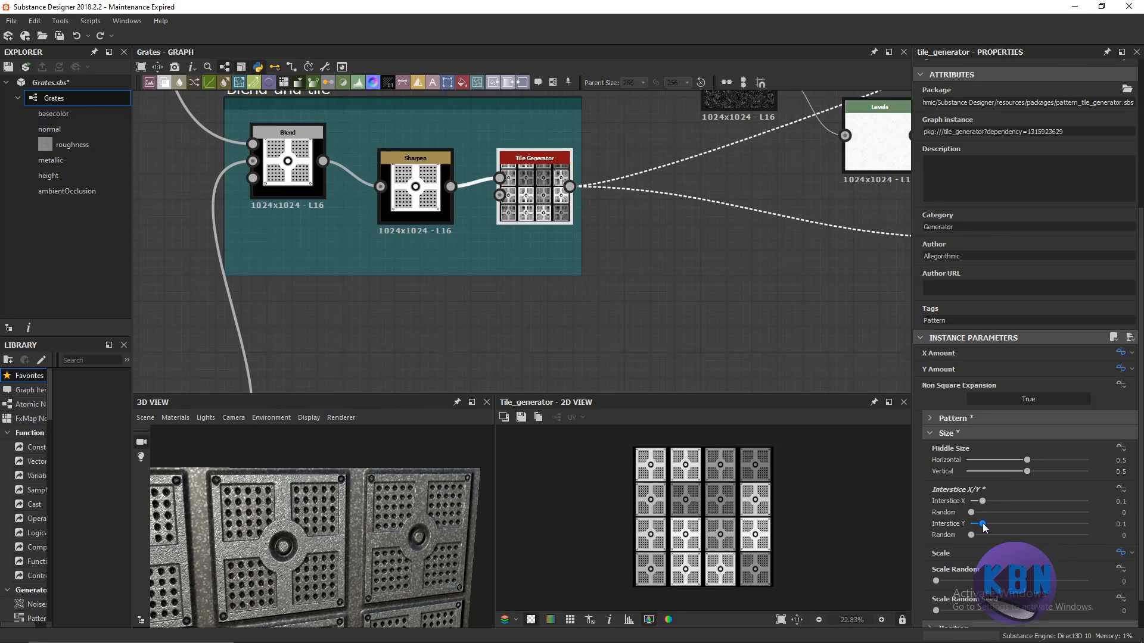
left_click_drag(983, 525, 981, 524)
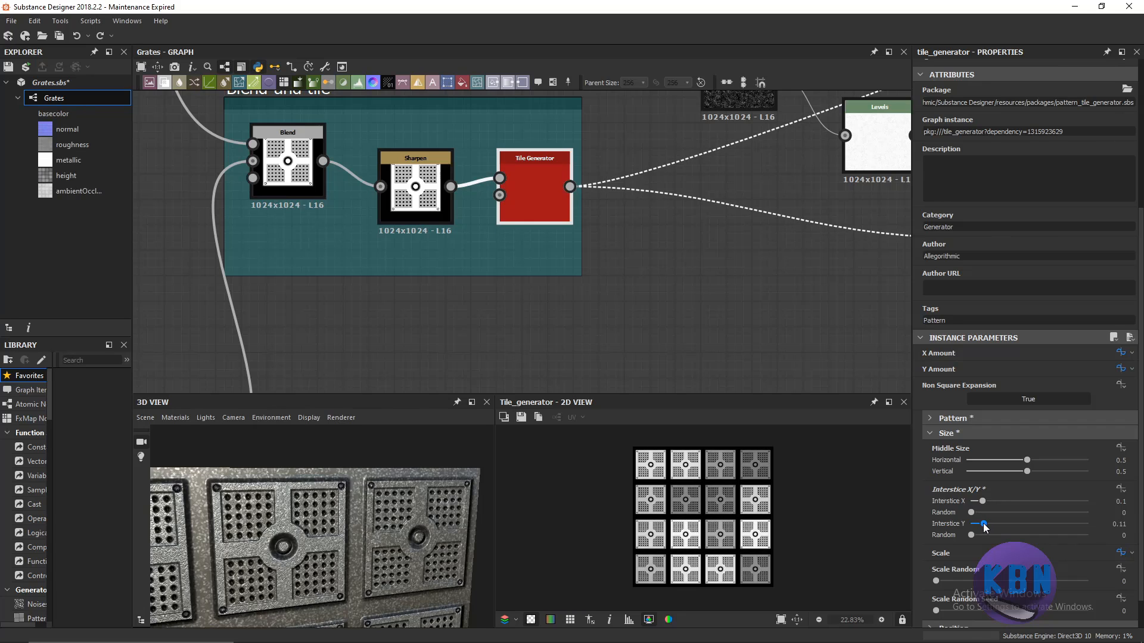
scroll(351, 550, "down", 3)
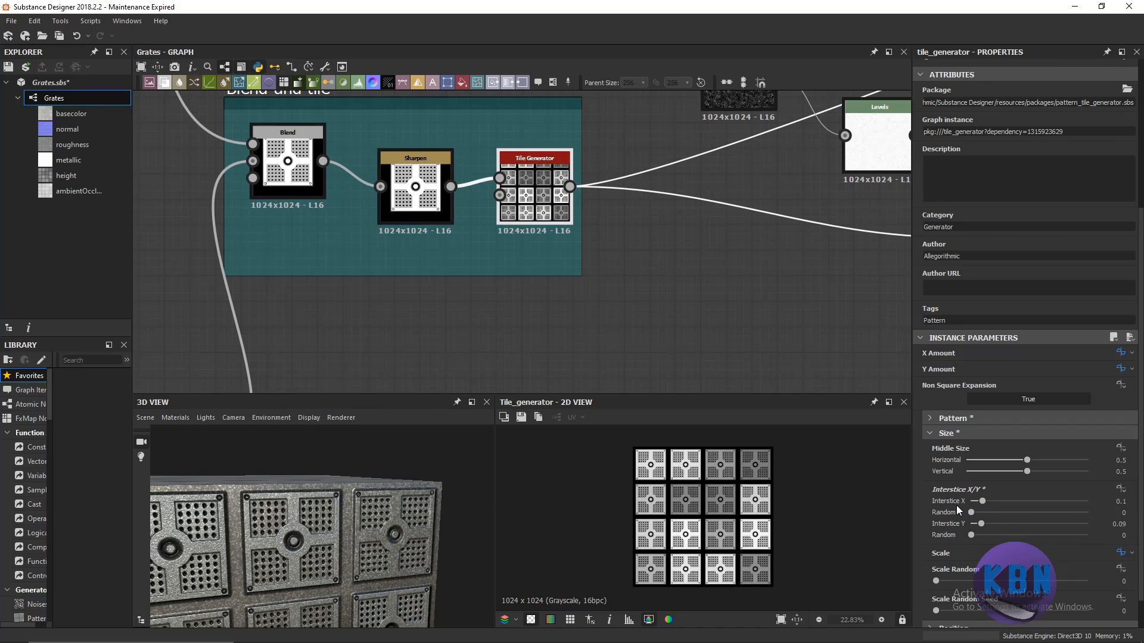
key("ctrl+z")
key("ctrl+z")
key("ctrl+z")
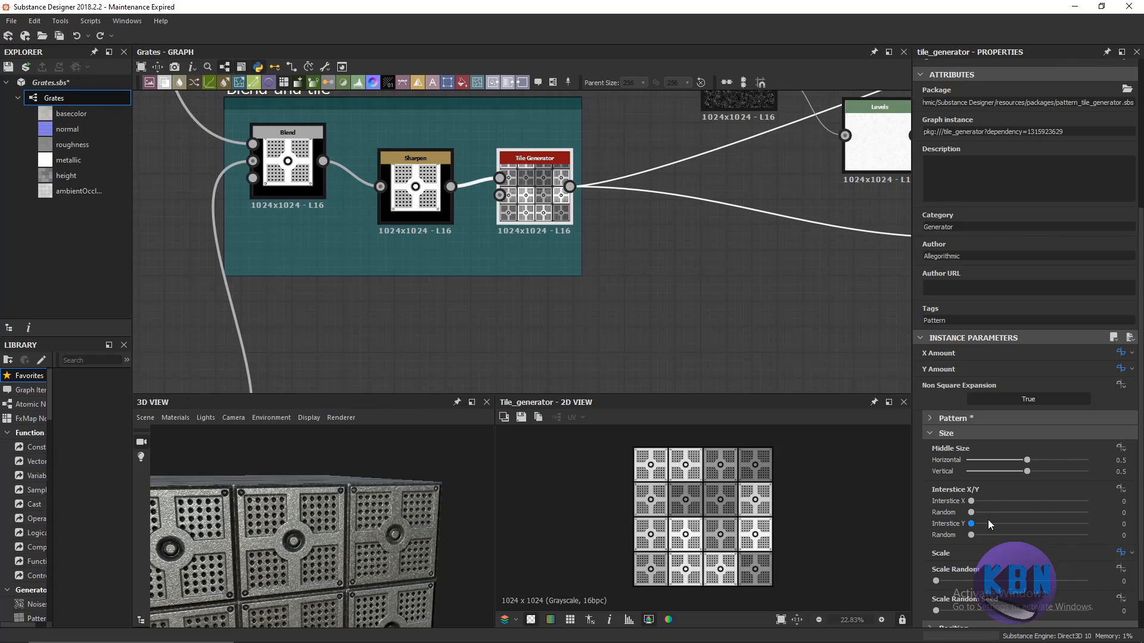
Try a Scale Random of 0.14 on the tiles while orbiting the grates in 3D, and undo the change.
scroll(1027, 494, "down", 1)
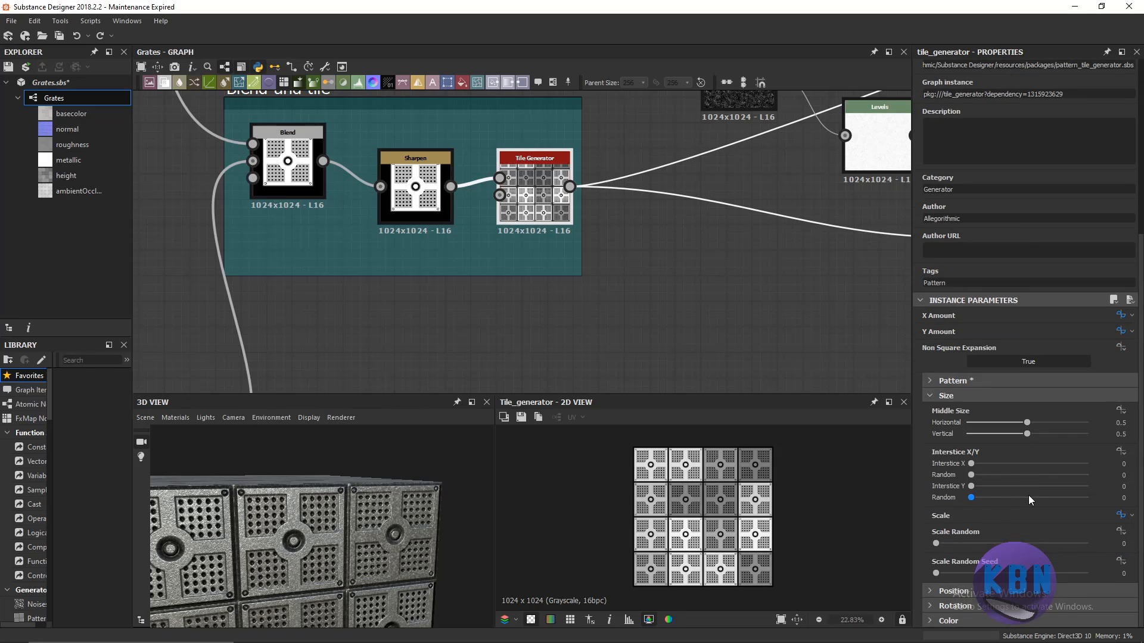
left_click_drag(940, 546, 956, 545)
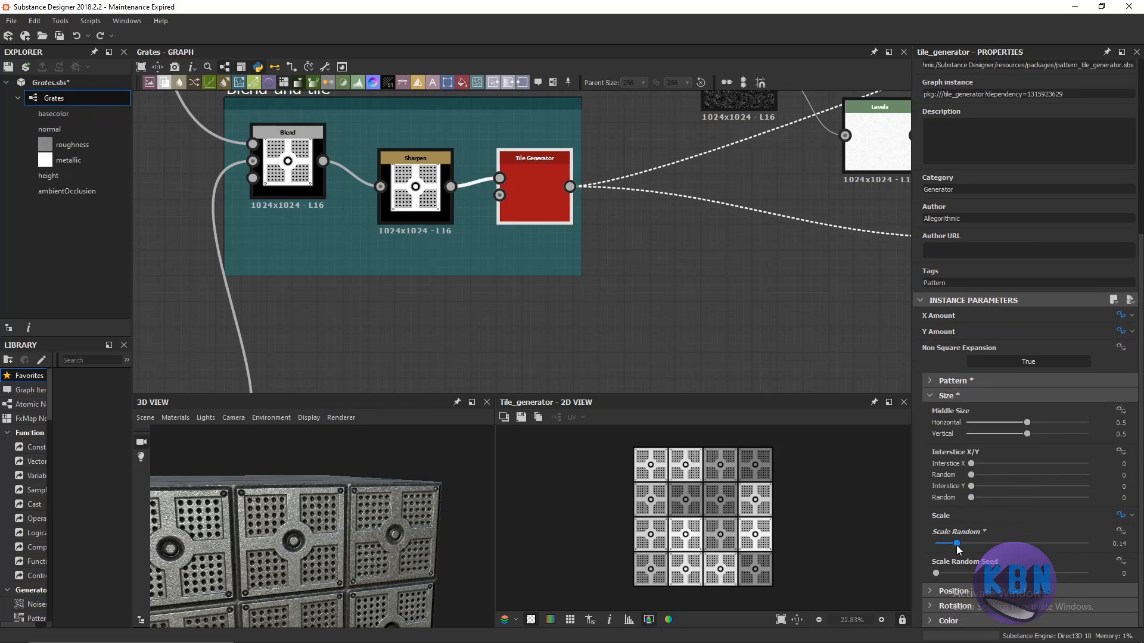
left_click_drag(274, 530, 342, 538)
left_click_drag(421, 526, 381, 520)
key("ctrl+z")
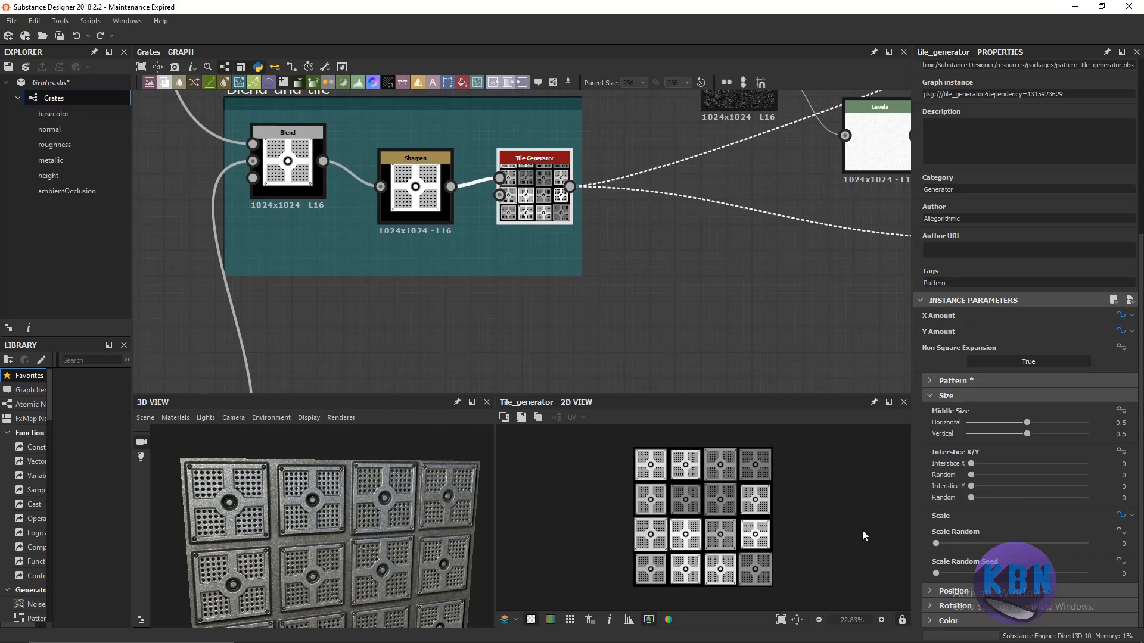
Collapse the Tile Generator's Size parameters and undo the last node move in the graph.
scroll(944, 412, "up", 3)
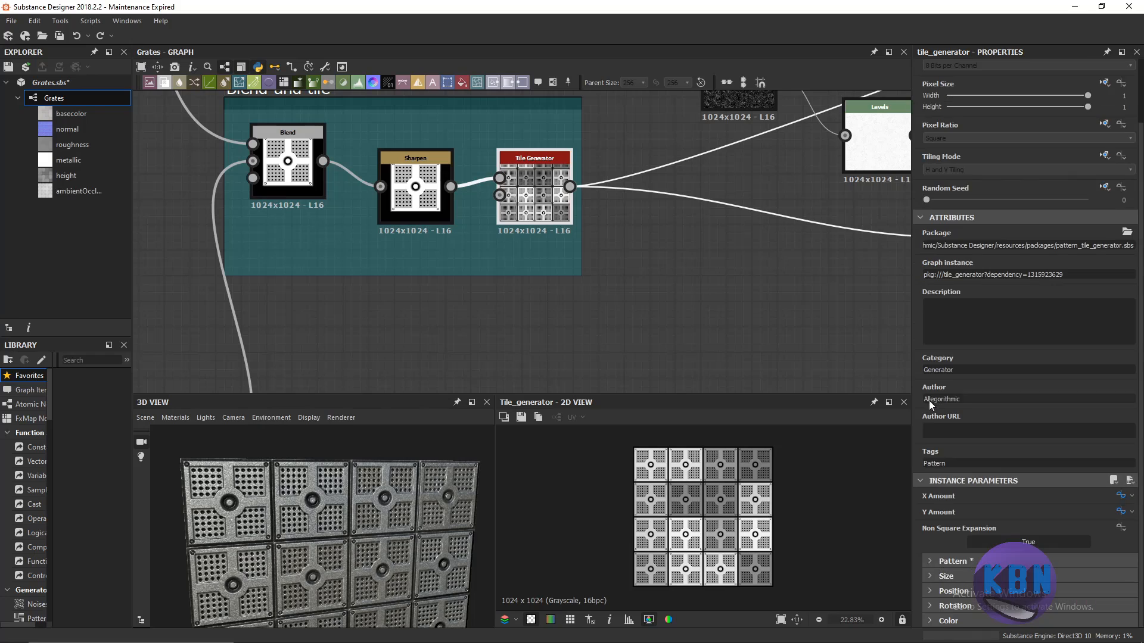
scroll(937, 582, "down", 2)
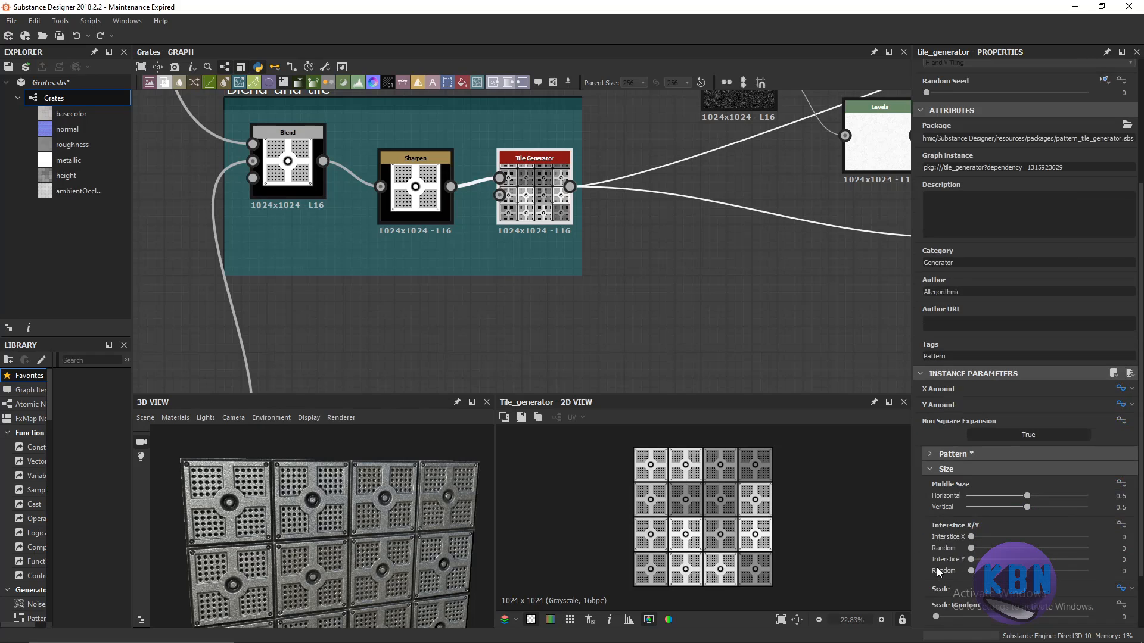
left_click(936, 469)
key("ctrl+z")
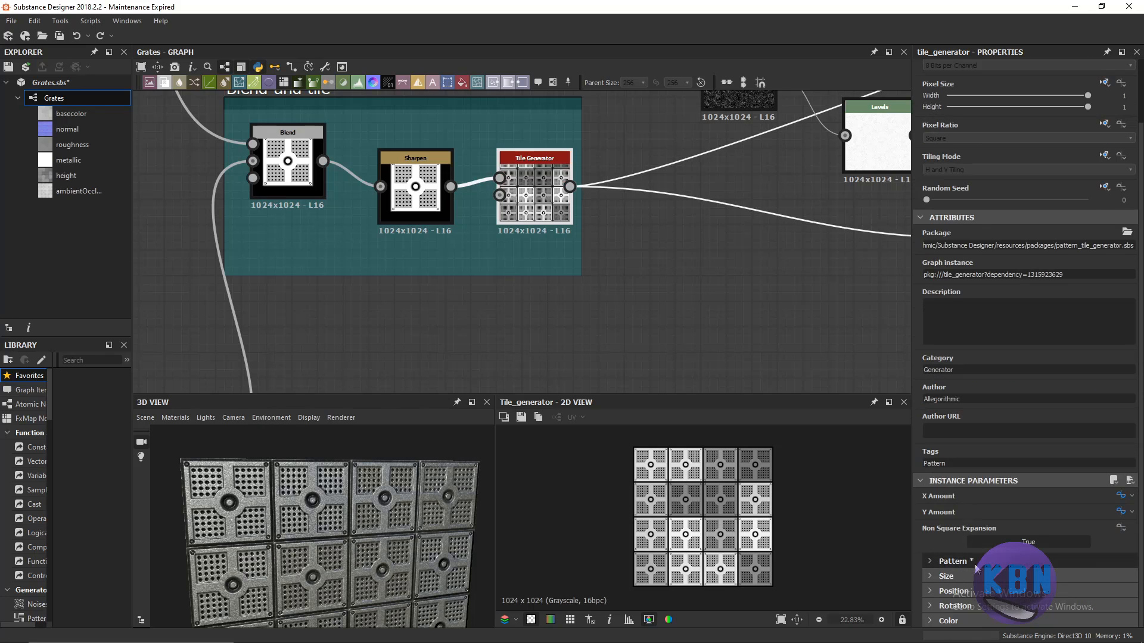
key("ctrl+z")
key("ctrl+z")
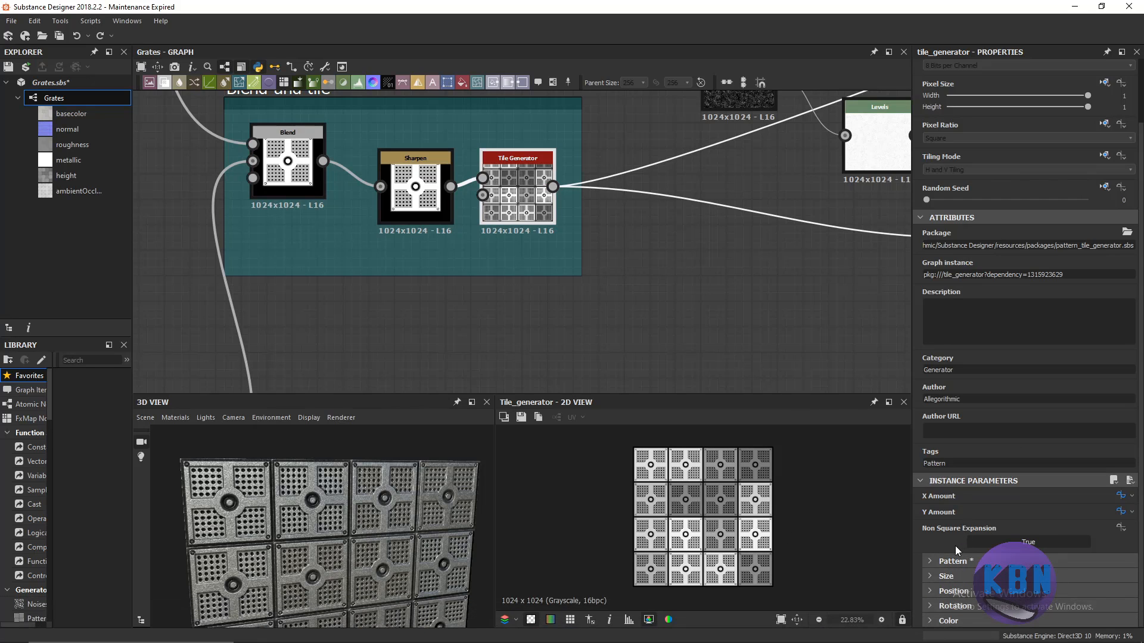
Expand the Tile Generator's Position parameters and try a tile Offset of 0.18 and then 0.5.
left_click(933, 589)
scroll(881, 497, "down", 2)
middle_click_drag(767, 360, 752, 308)
scroll(947, 586, "down", 4)
scroll(967, 530, "down", 2)
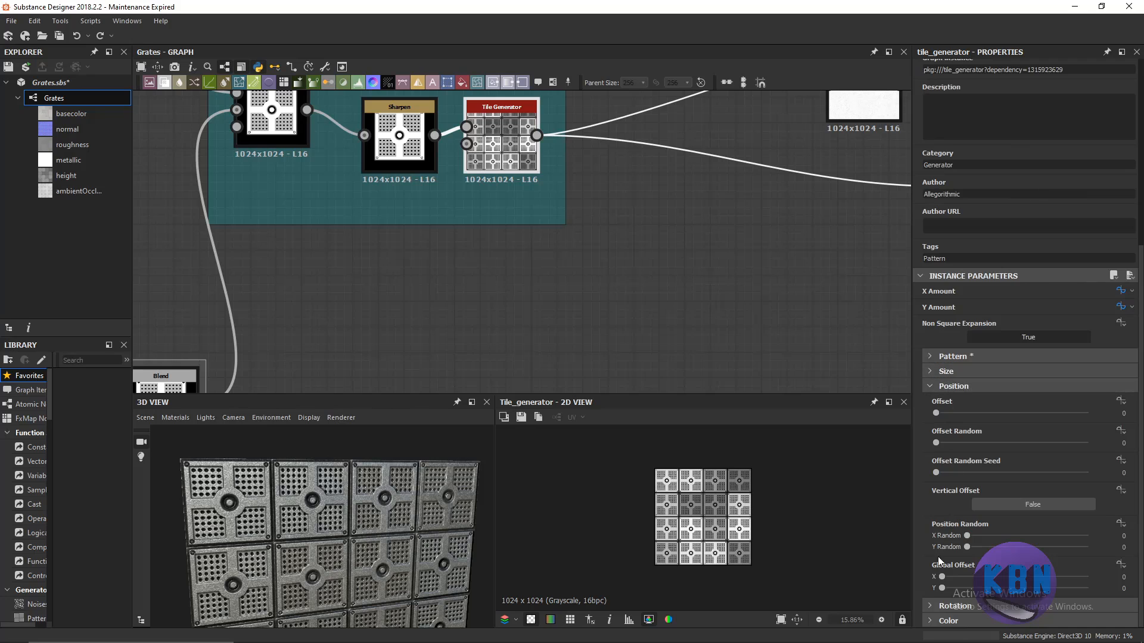
left_click_drag(936, 413, 963, 413)
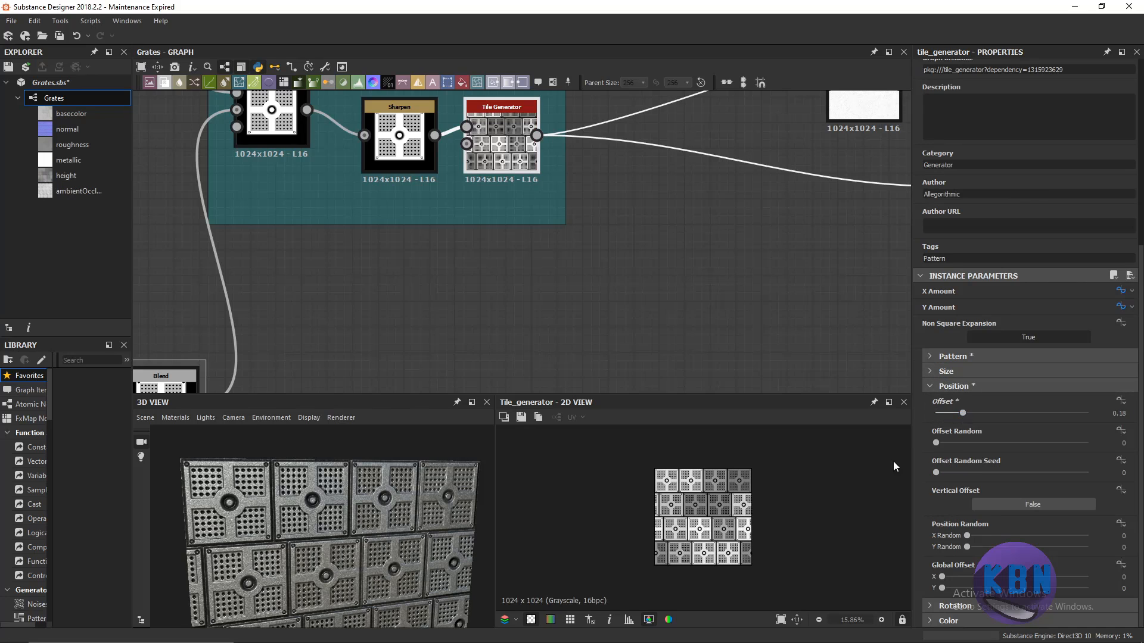
left_click_drag(959, 413, 1013, 417)
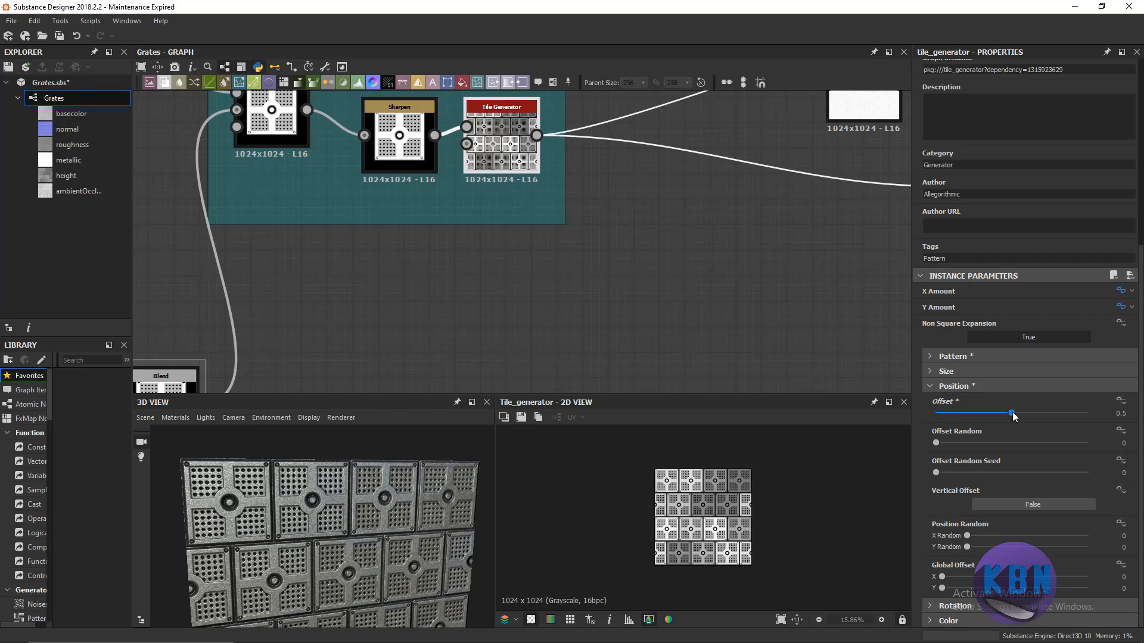
Examine the offset grate rows in 3D, undo the 0.5 Offset, and collapse the Position parameters.
left_click_drag(339, 511, 307, 517)
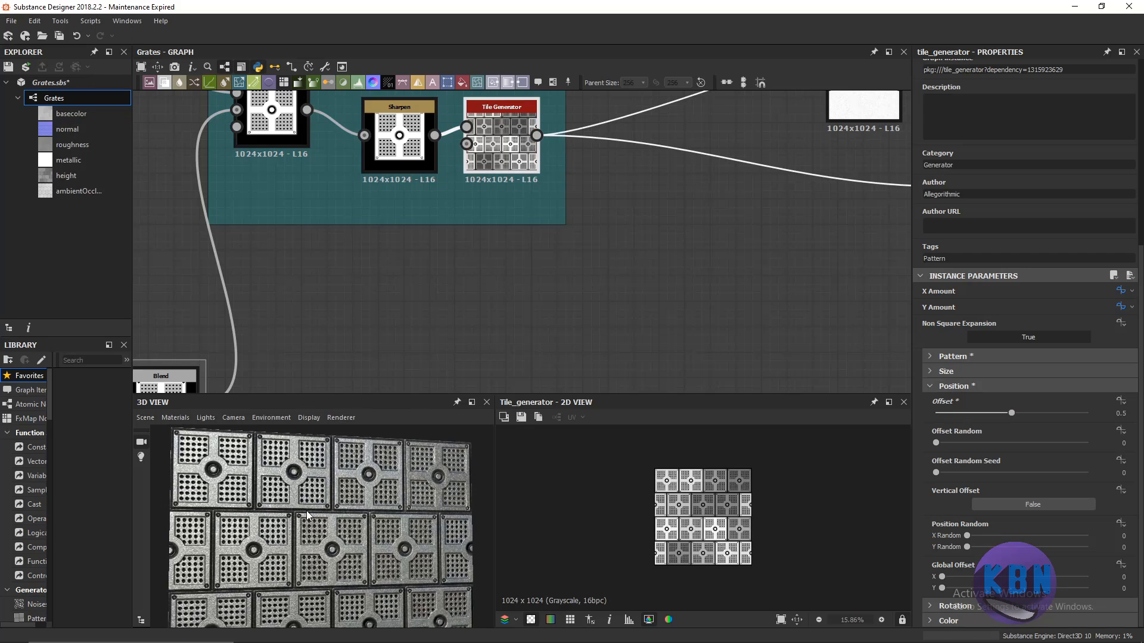
scroll(307, 517, "down", 3)
middle_click_drag(290, 571, 296, 548)
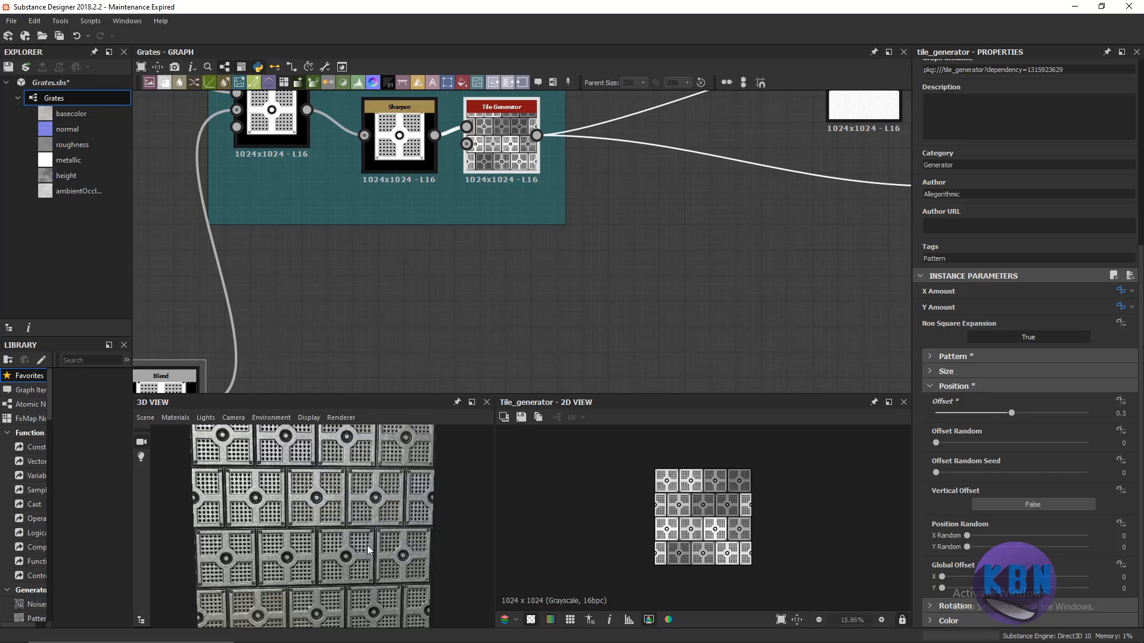
mouse_move(368, 549)
middle_mouse_down()
mouse_move(368, 518)
mouse_move(387, 561)
middle_mouse_up()
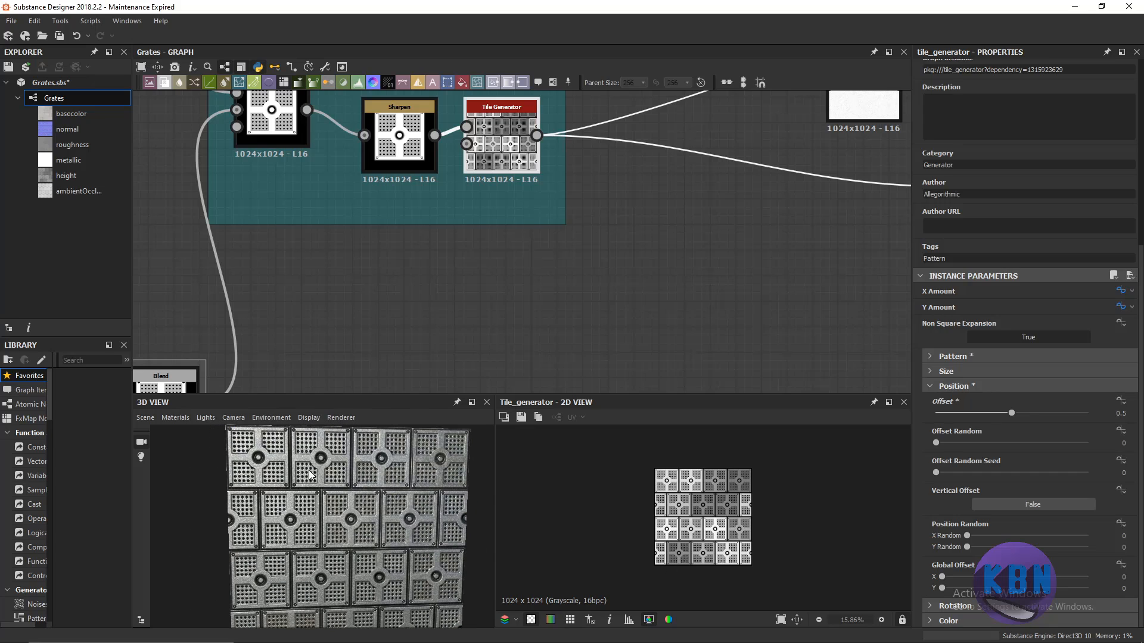
key("ctrl+z")
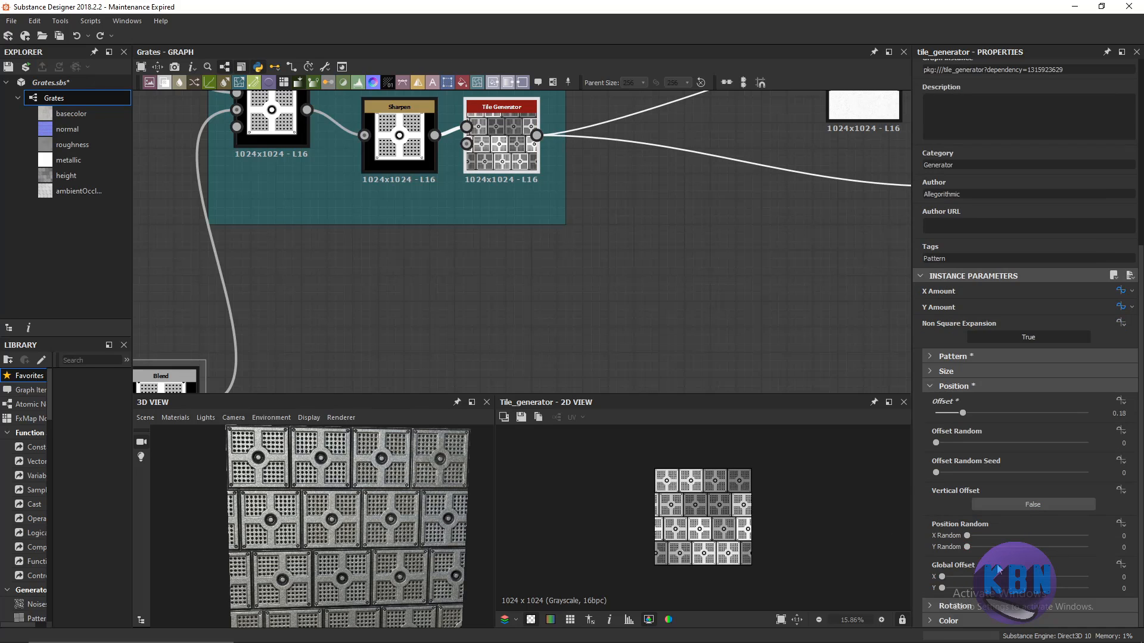
left_click(930, 386)
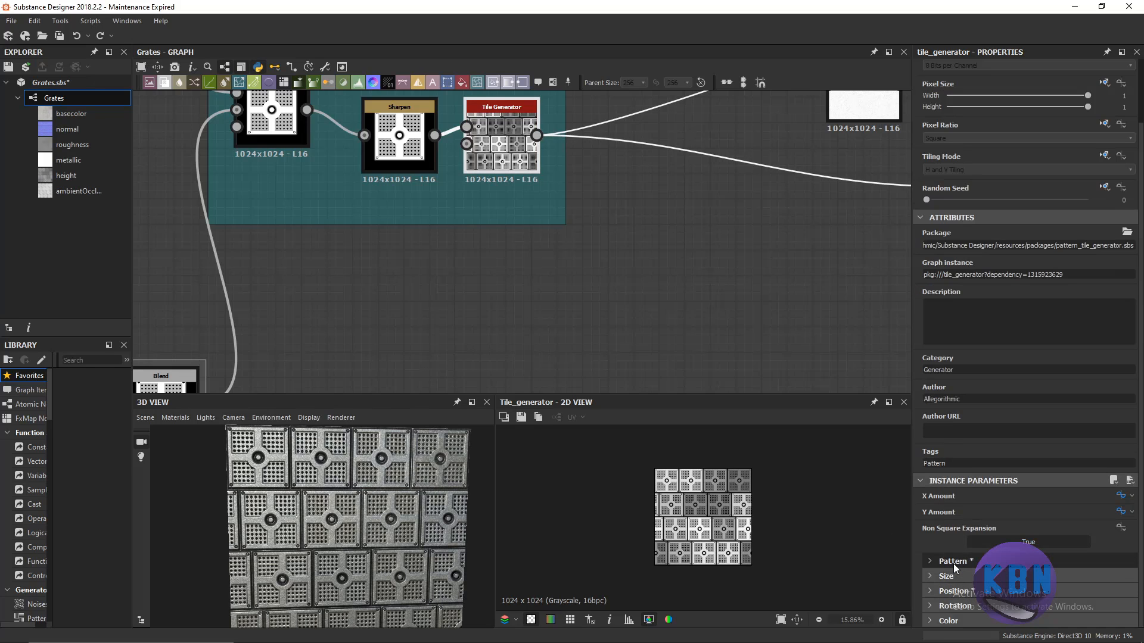
Expand the Rotation parameters and try rotating the tiles by 79 degrees, checking the whole plane in 3D.
left_click(958, 600)
scroll(959, 599, "down", 2)
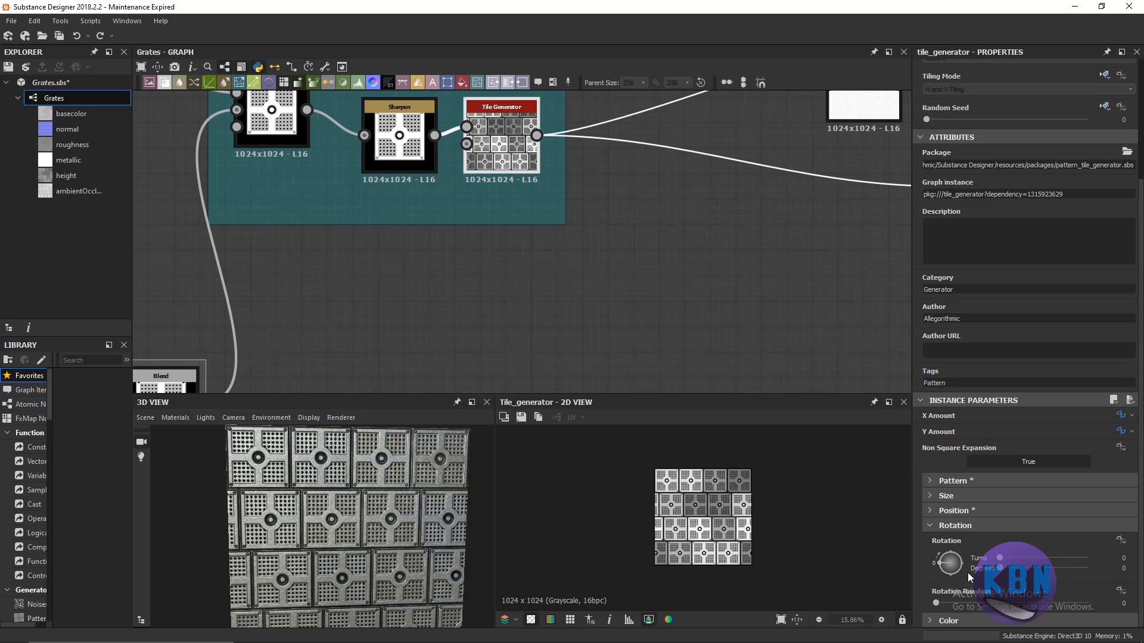
left_click_drag(942, 569, 948, 541)
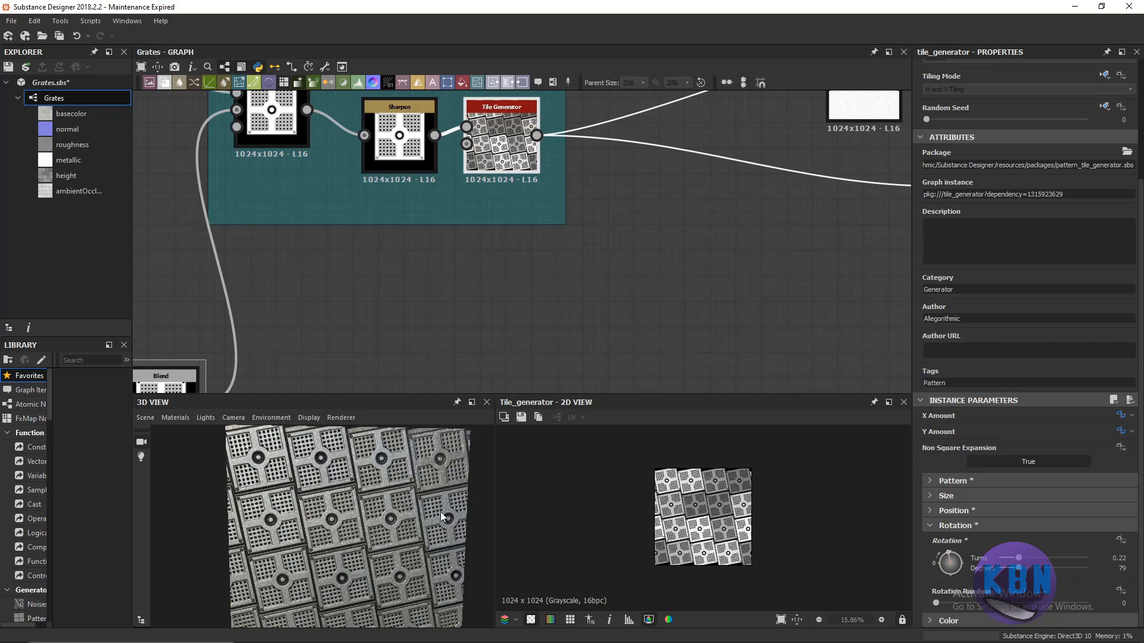
scroll(364, 510, "down", 5)
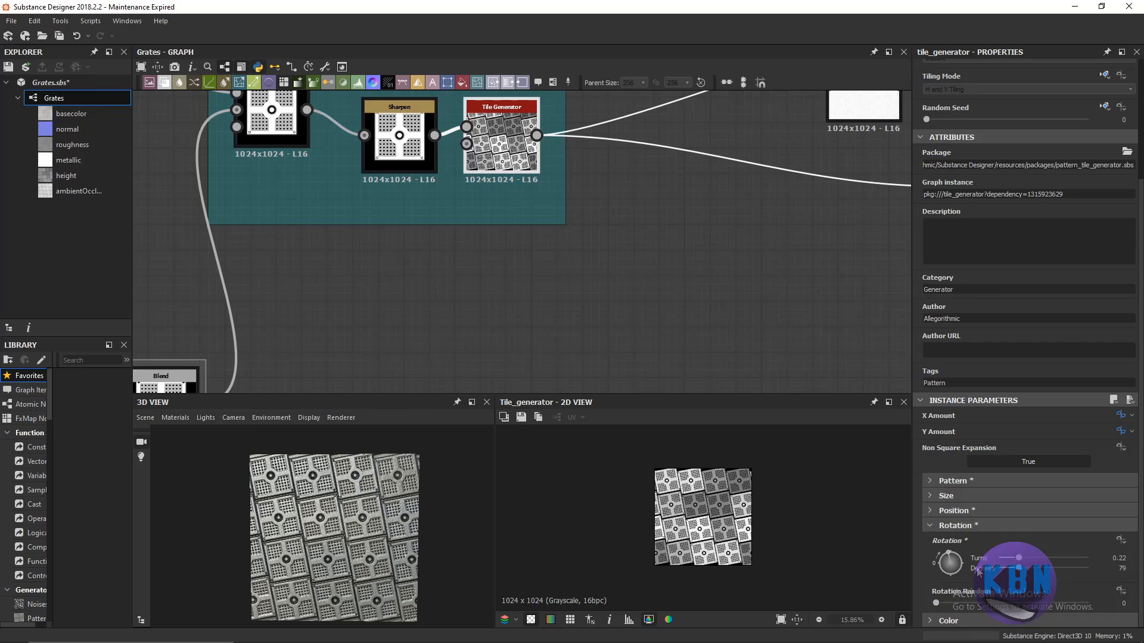
Try a tile rotation of 45 degrees, reset it to 0, and collapse the Rotation parameters.
left_click_drag(948, 556, 942, 557)
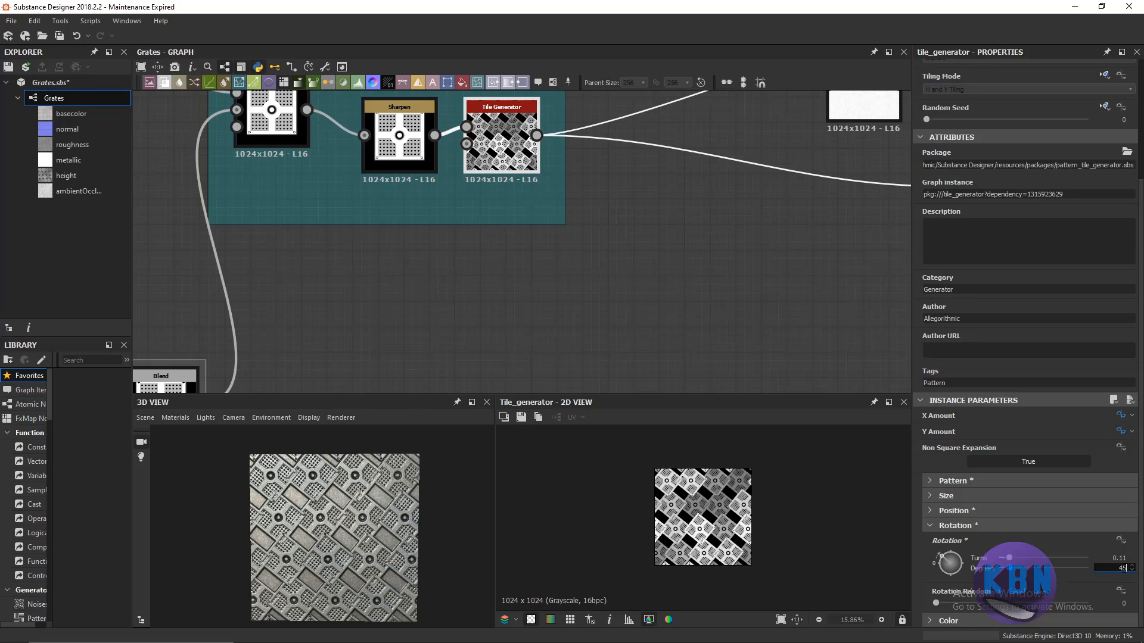
type("45")
key("Return")
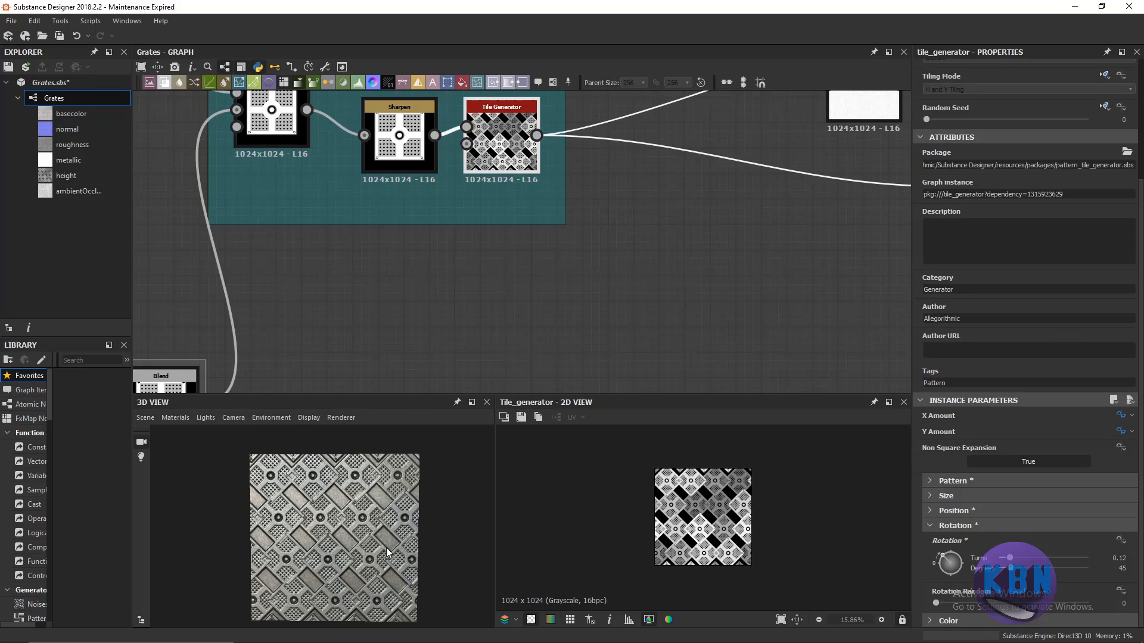
scroll(320, 524, "up", 5)
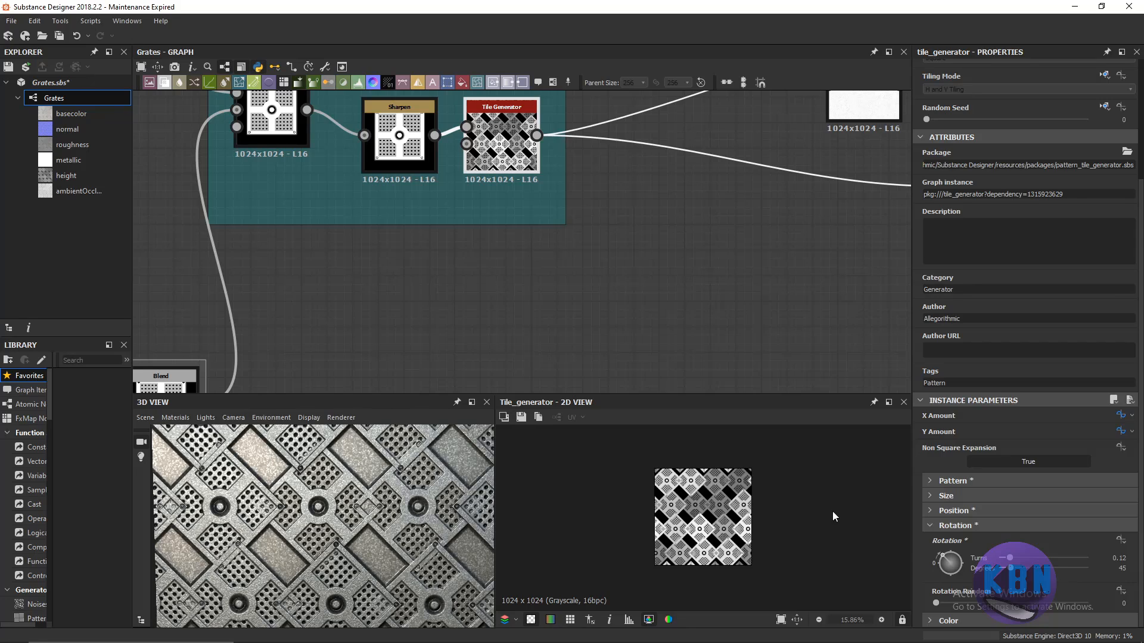
double_click(1118, 569)
key("Return")
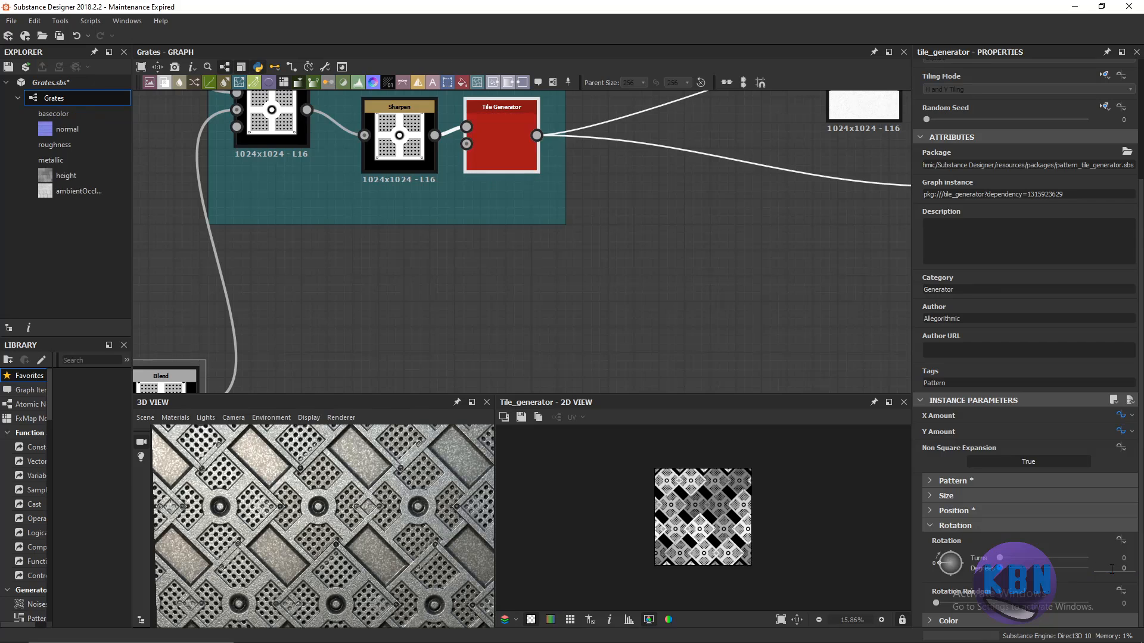
left_click(931, 527)
Expand the Color parameters and try Luminance Random at 0, checking the grates in 3D.
left_click(943, 621)
scroll(976, 534, "down", 3)
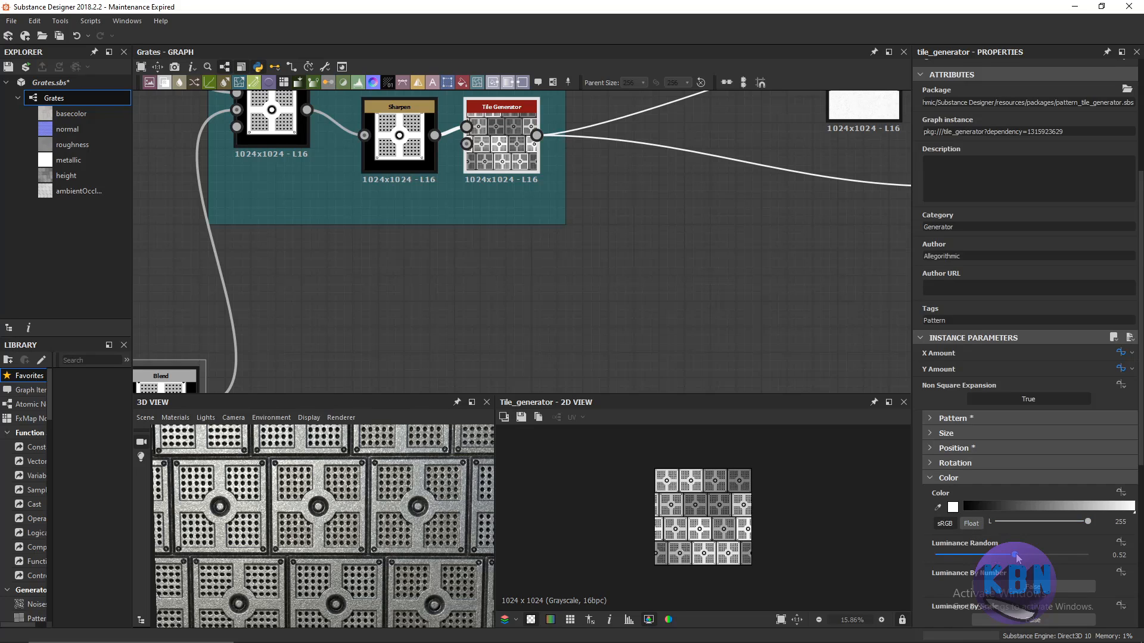
left_click_drag(1015, 556, 914, 554)
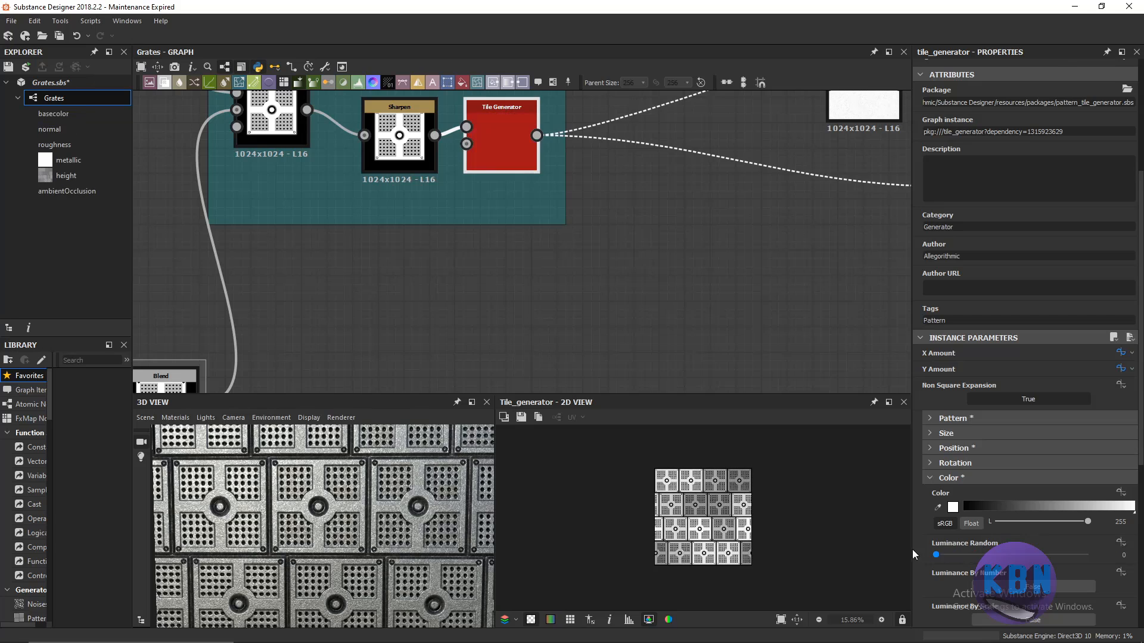
mouse_move(383, 511)
left_mouse_down()
mouse_move(393, 518)
mouse_move(363, 536)
mouse_move(377, 563)
mouse_move(369, 512)
left_mouse_up()
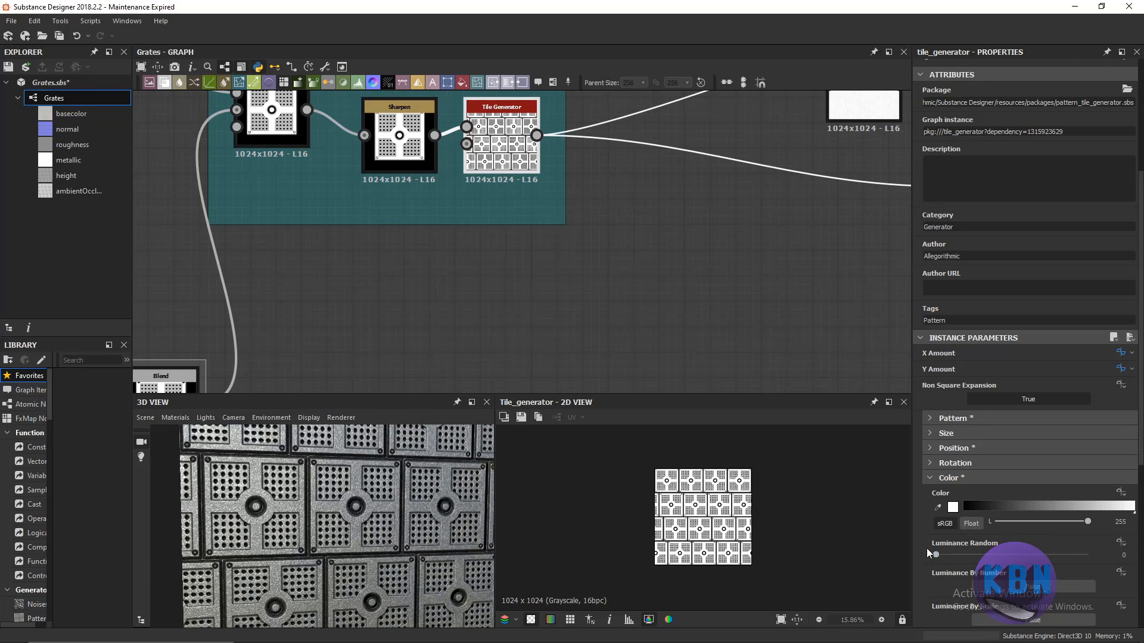
Try Luminance Random at 0.56 and examine the height variation between the grates in 3D.
left_click_drag(937, 557, 1022, 561)
scroll(390, 528, "down", 3)
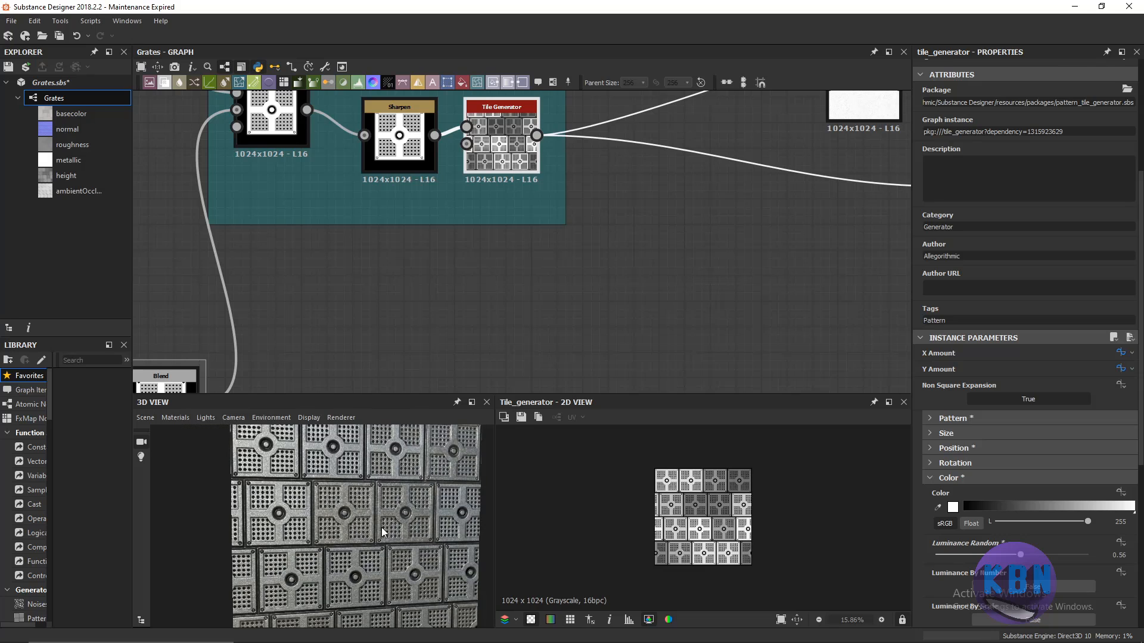
middle_click_drag(386, 530, 356, 541)
mouse_move(356, 541)
left_mouse_down()
mouse_move(321, 541)
mouse_move(352, 545)
mouse_move(336, 540)
left_mouse_up()
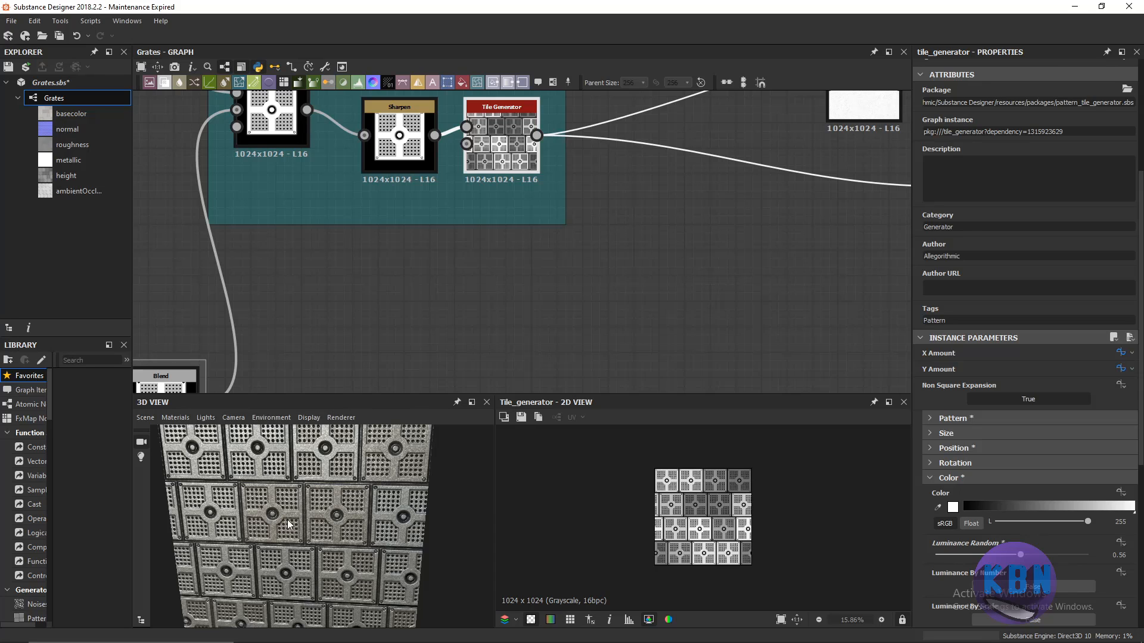
Undo the trial luminance, rotation and offset changes on the Tile Generator, and collapse the Color parameters.
key("ctrl+z")
key("ctrl+z")
key("ctrl+z")
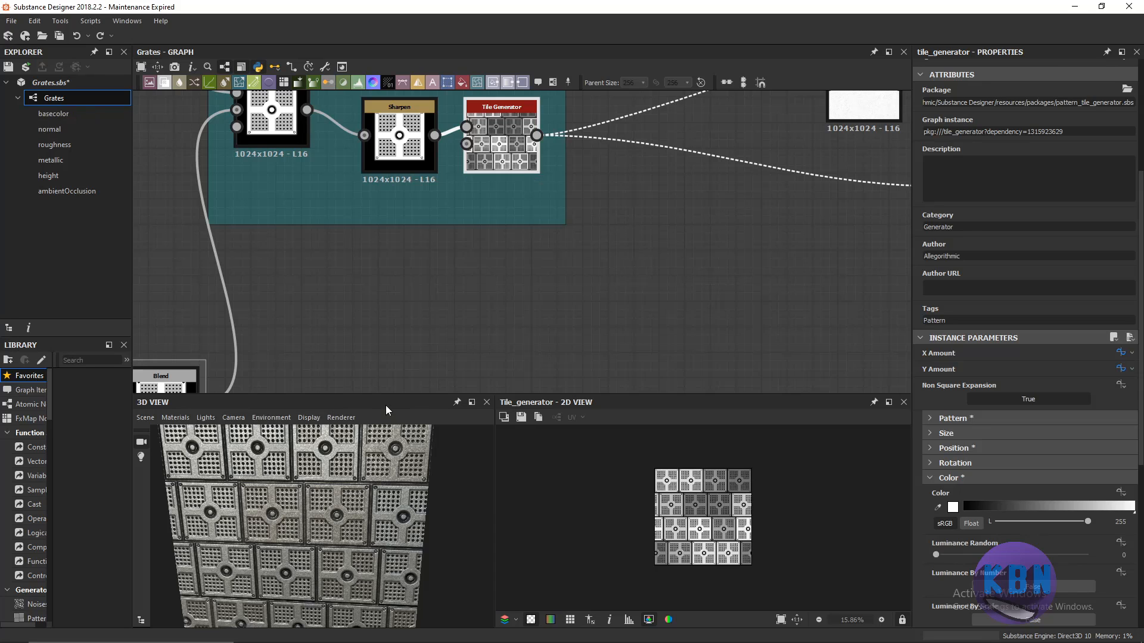
key("ctrl+z")
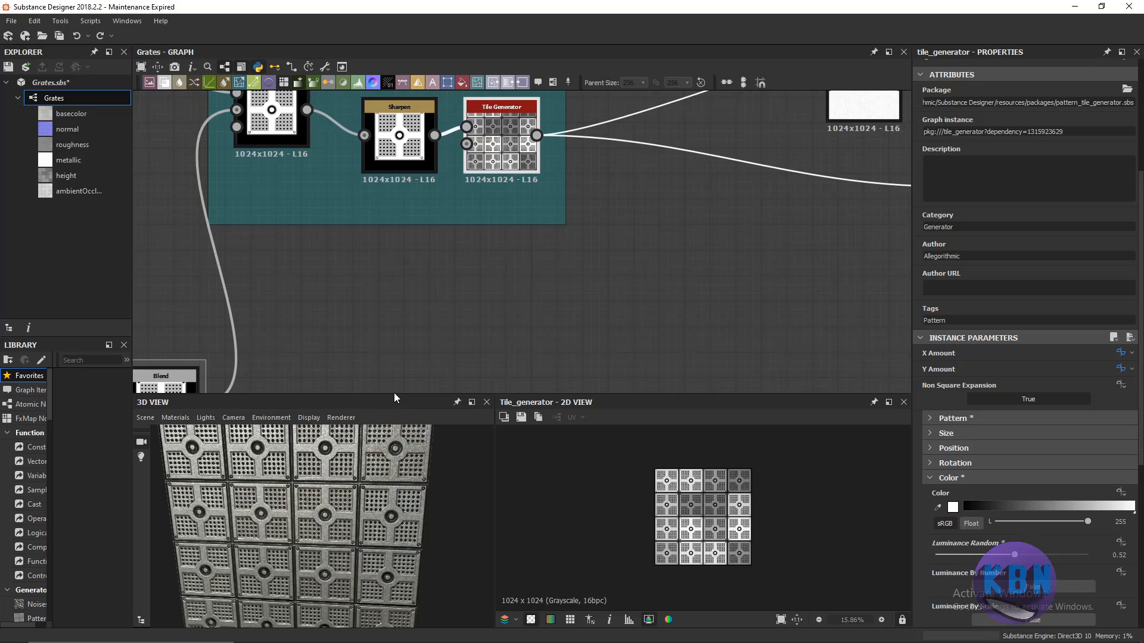
scroll(559, 277, "down", 2)
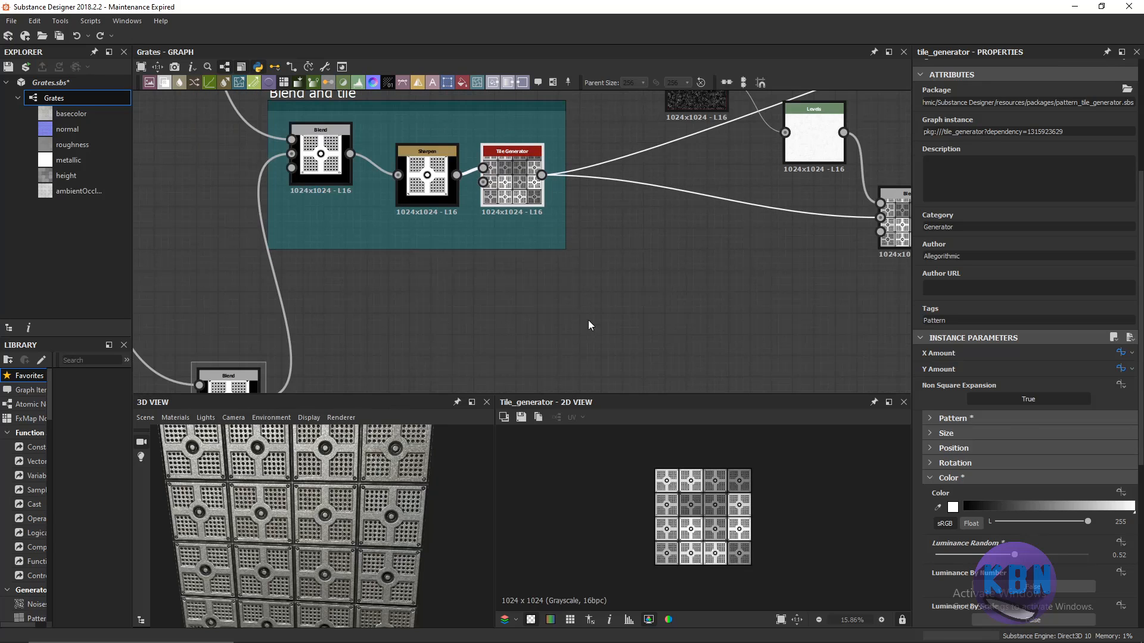
left_click(949, 479)
Follow the Tile Generator's upper output connection through the graph to the color nodes above the Rust group.
scroll(649, 274, "down", 4)
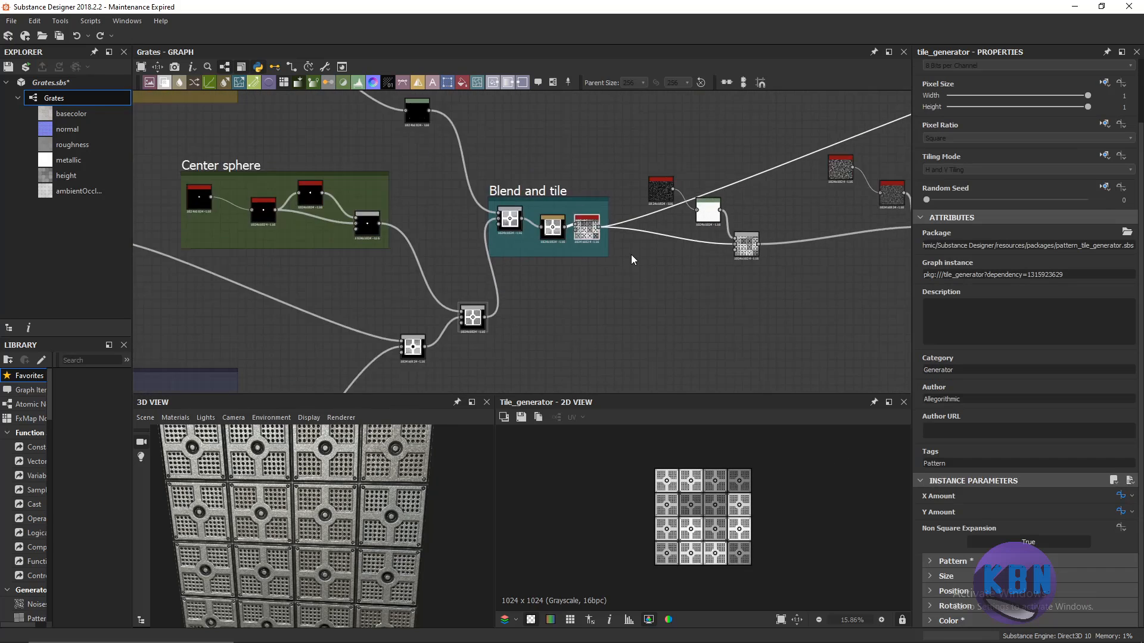
middle_click_drag(631, 255, 557, 332)
scroll(524, 338, "down", 2)
middle_click_drag(503, 287, 442, 284)
scroll(484, 307, "down", 2)
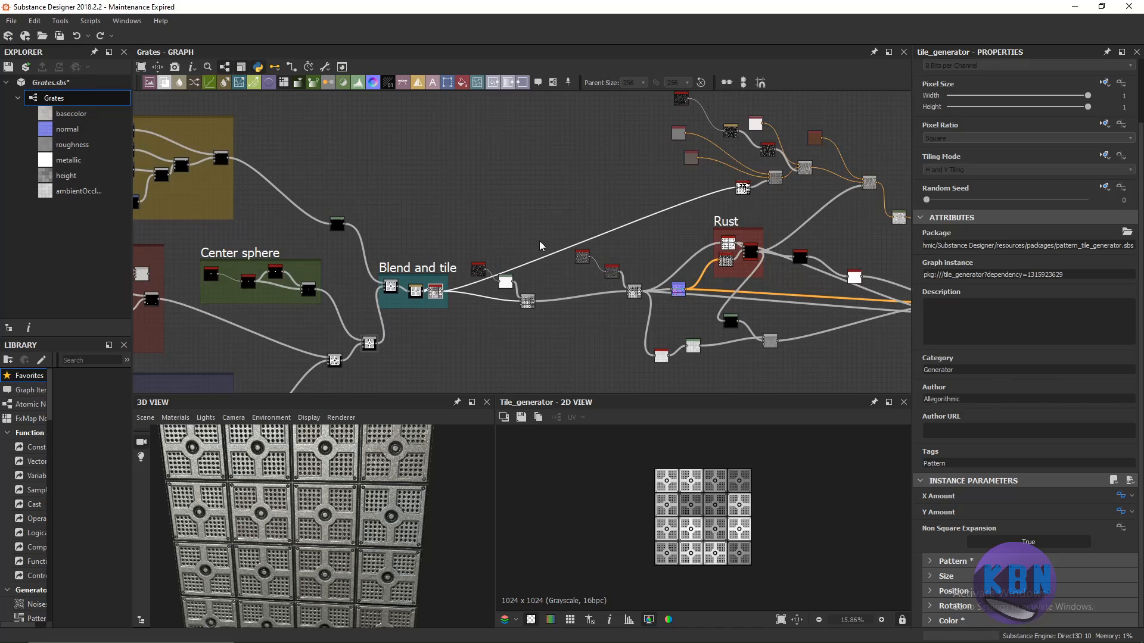
middle_click_drag(550, 237, 554, 259)
middle_click_drag(625, 201, 576, 226)
scroll(388, 341, "up", 1)
middle_click_drag(549, 272, 425, 303)
scroll(648, 225, "up", 2)
middle_click_drag(576, 171, 563, 214)
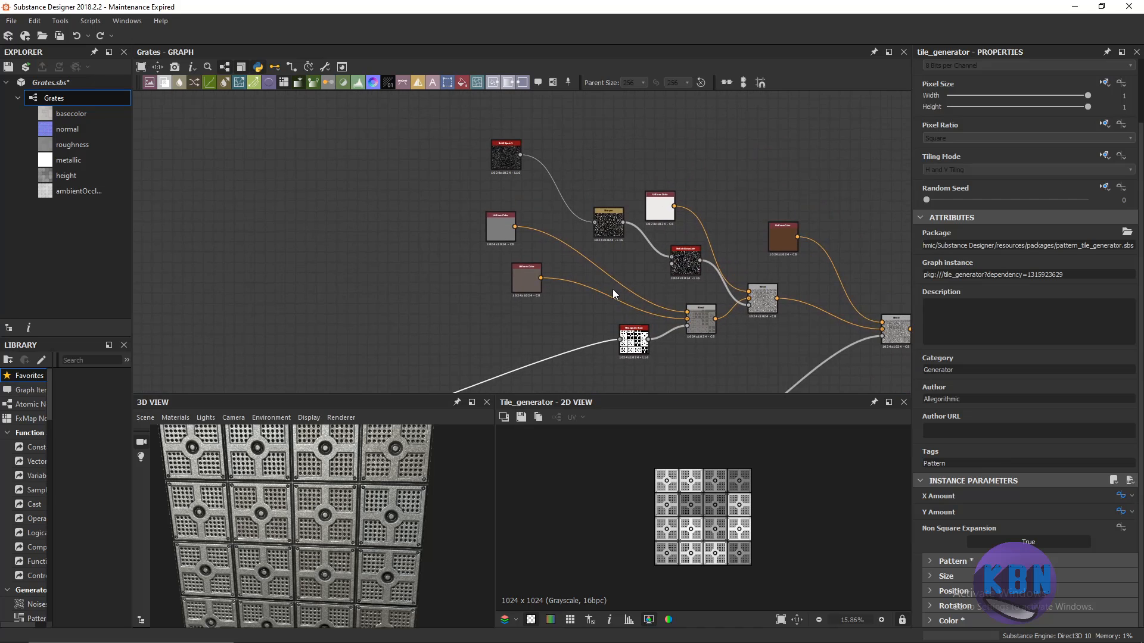
Show the Histogram Scan node fed by the Tile Generator in 2D and examine its mask and parameters.
scroll(617, 292, "up", 3)
double_click(631, 343)
middle_click_drag(632, 343, 605, 162)
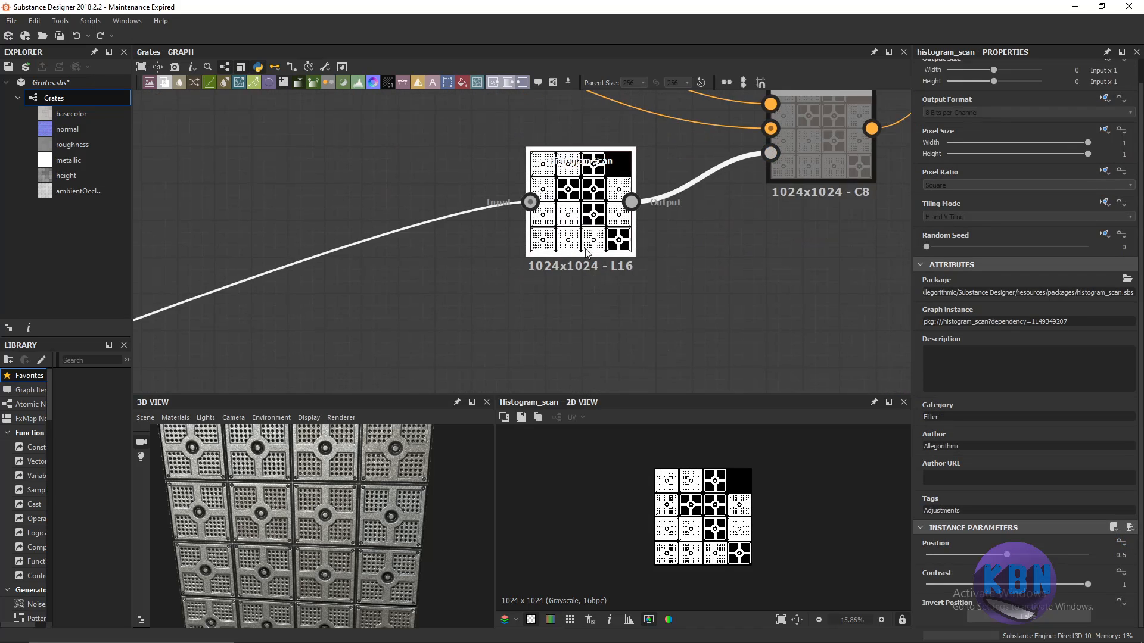
middle_click_drag(585, 241, 590, 286)
scroll(590, 286, "down", 1)
scroll(581, 232, "up", 2)
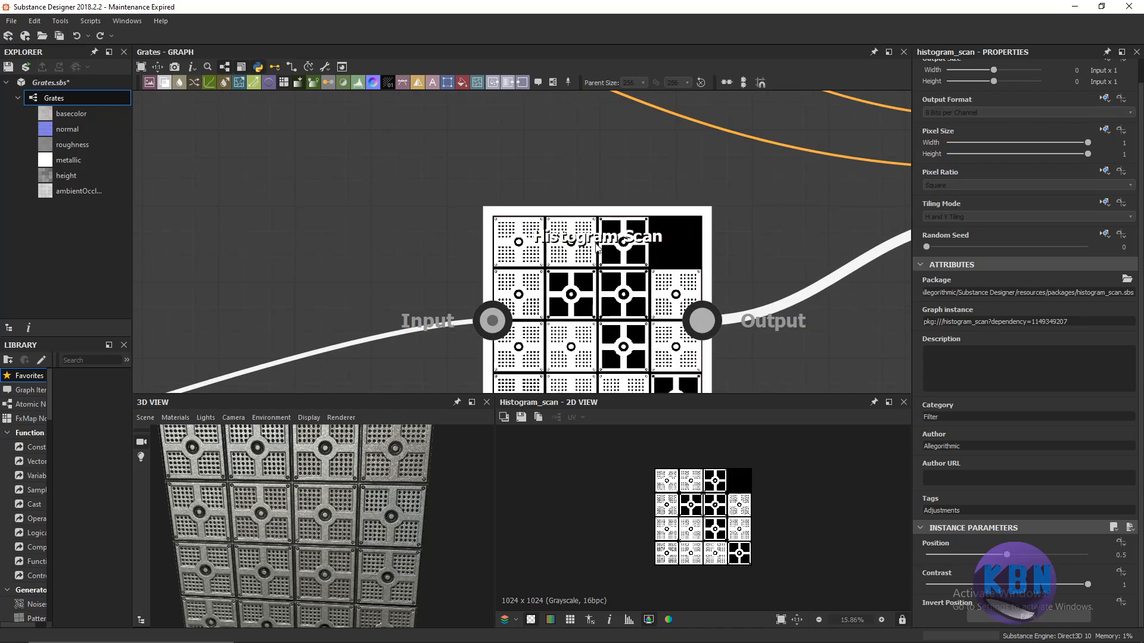
scroll(596, 244, "down", 2)
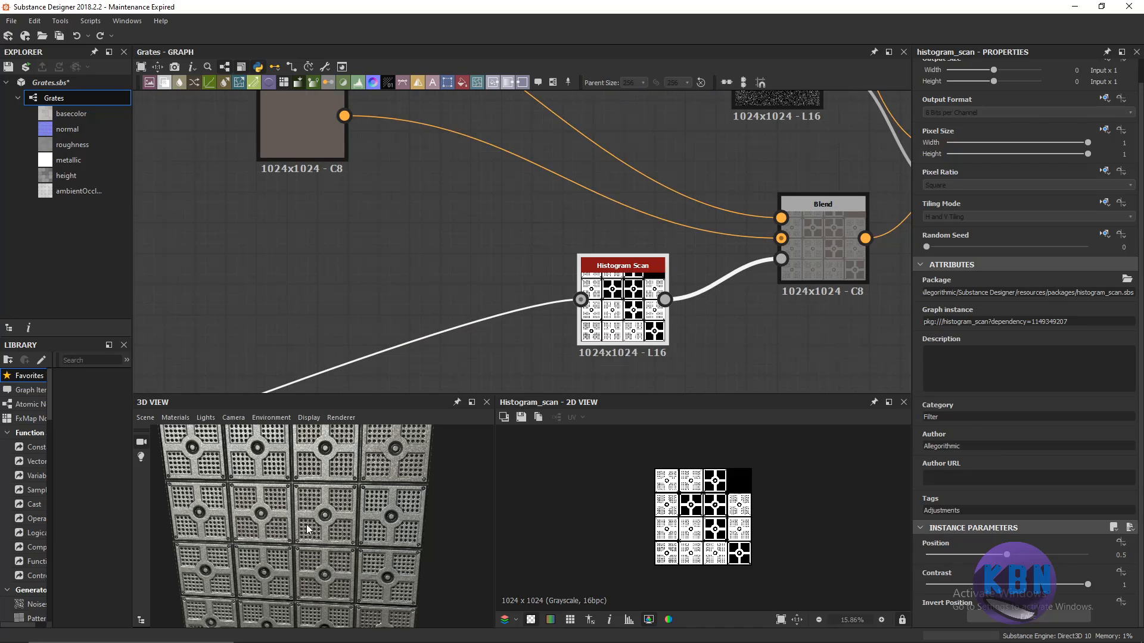
Set the Histogram Scan's Position to 0.57 to change which tiles its mask covers.
scroll(634, 315, "up", 4)
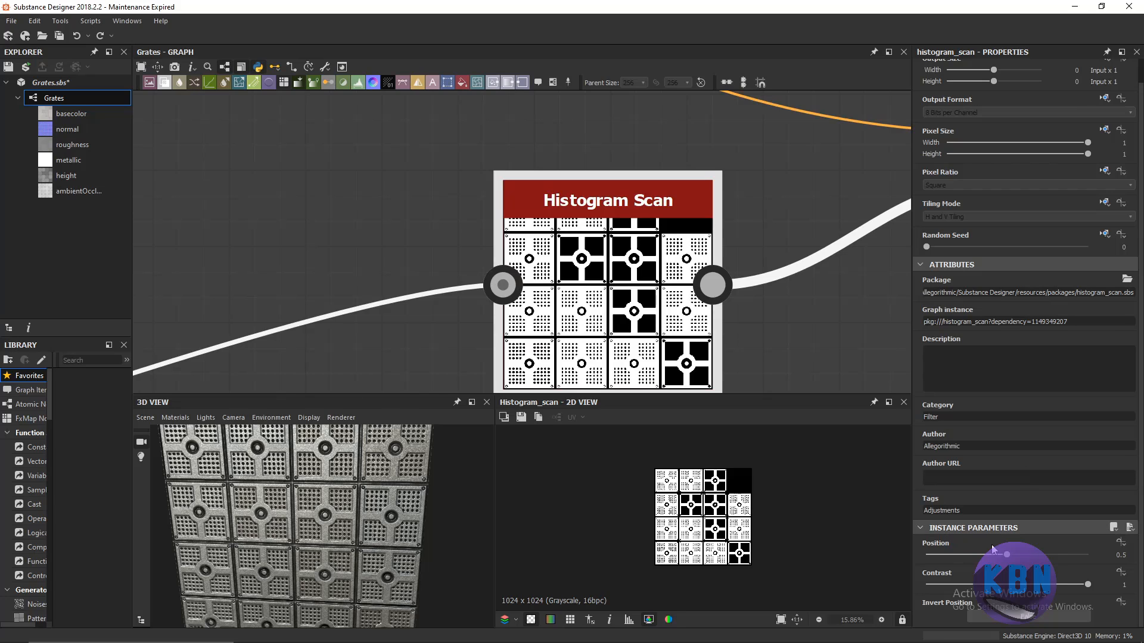
mouse_move(1006, 554)
left_mouse_down()
mouse_move(894, 567)
mouse_move(1109, 553)
mouse_move(1020, 556)
left_mouse_up()
scroll(609, 262, "down", 6)
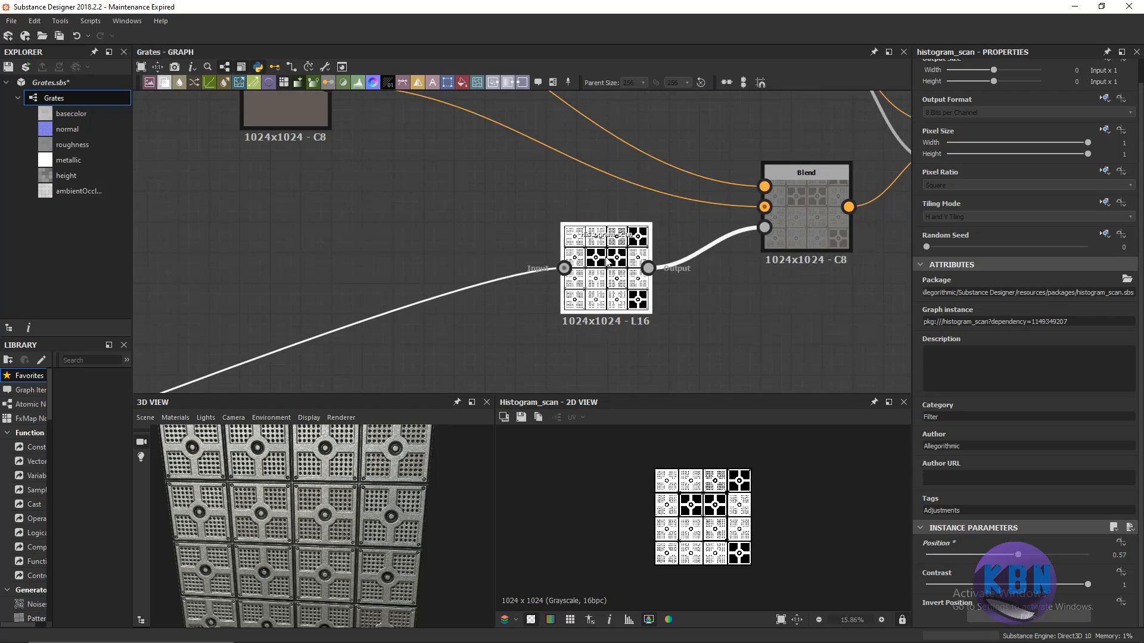
Preview the Blend node fed by the Histogram Scan and survey the color nodes connected around it.
scroll(730, 238, "down", 2)
double_click(756, 230)
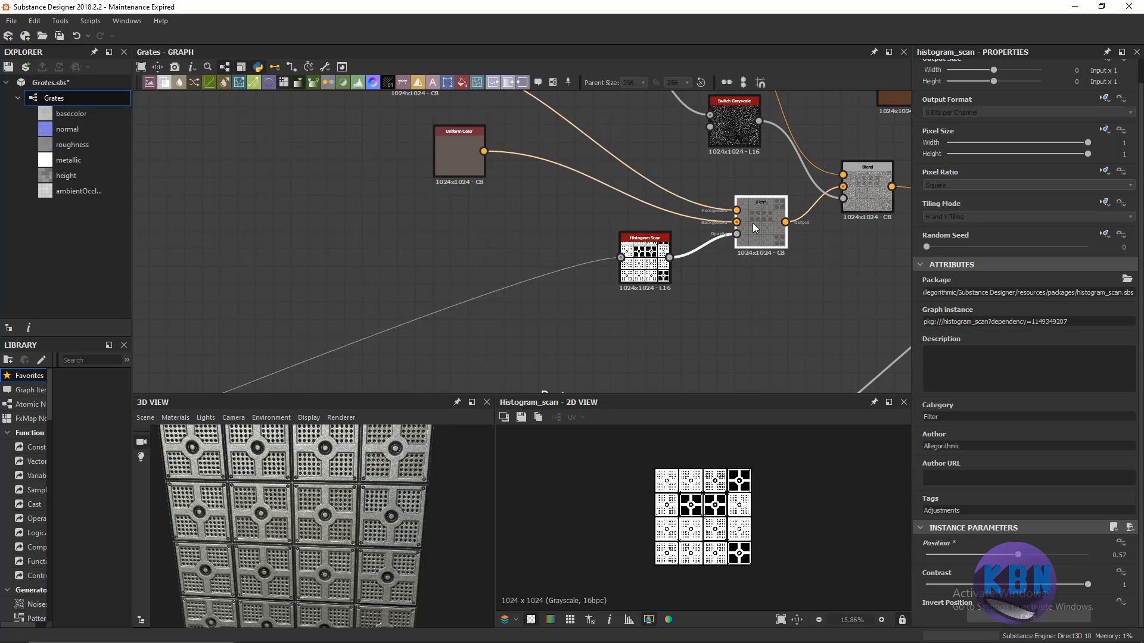
middle_click_drag(605, 187, 569, 289)
scroll(598, 278, "down", 2)
scroll(570, 262, "down", 5)
scroll(576, 298, "up", 4)
scroll(587, 329, "down", 3)
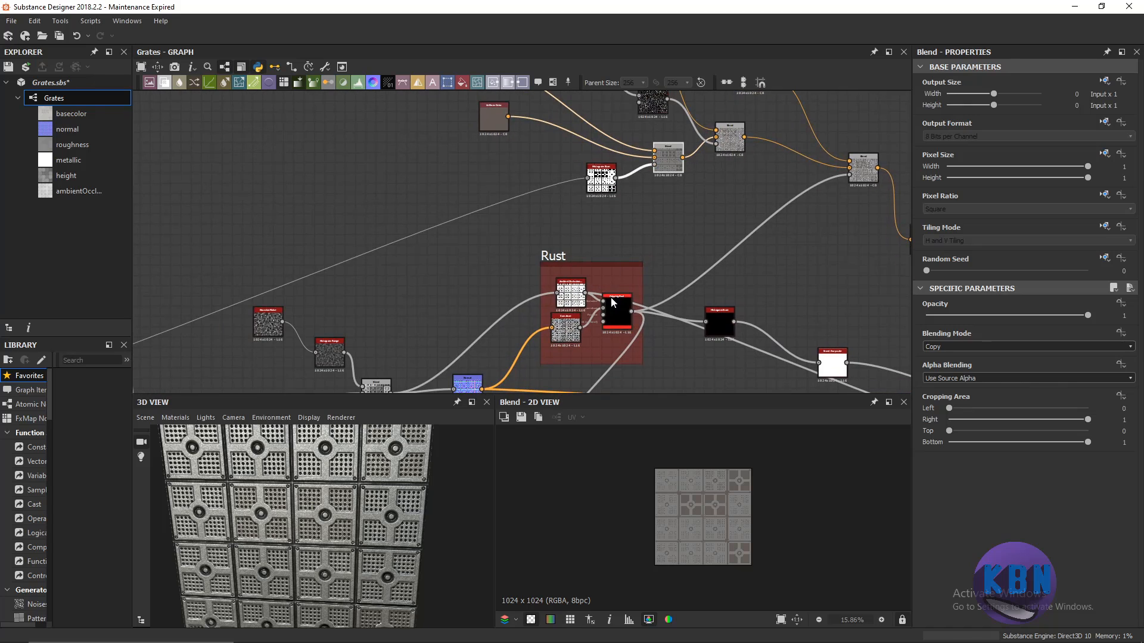
middle_click_drag(573, 193, 572, 332)
scroll(463, 170, "up", 1)
scroll(595, 266, "up", 2)
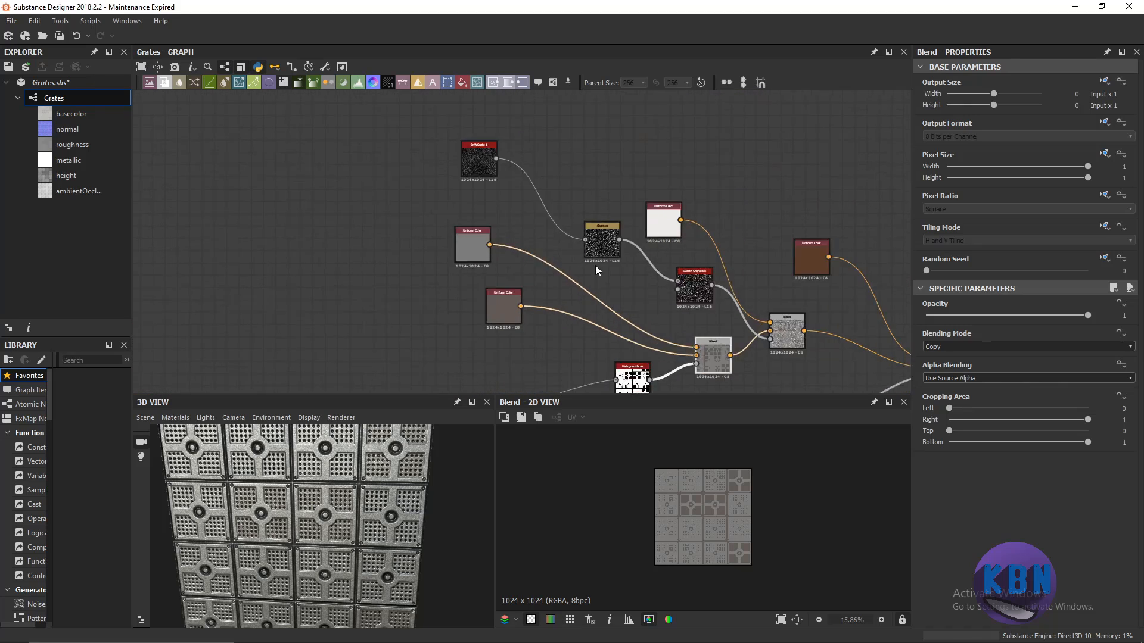
scroll(597, 271, "down", 3)
scroll(604, 256, "up", 4)
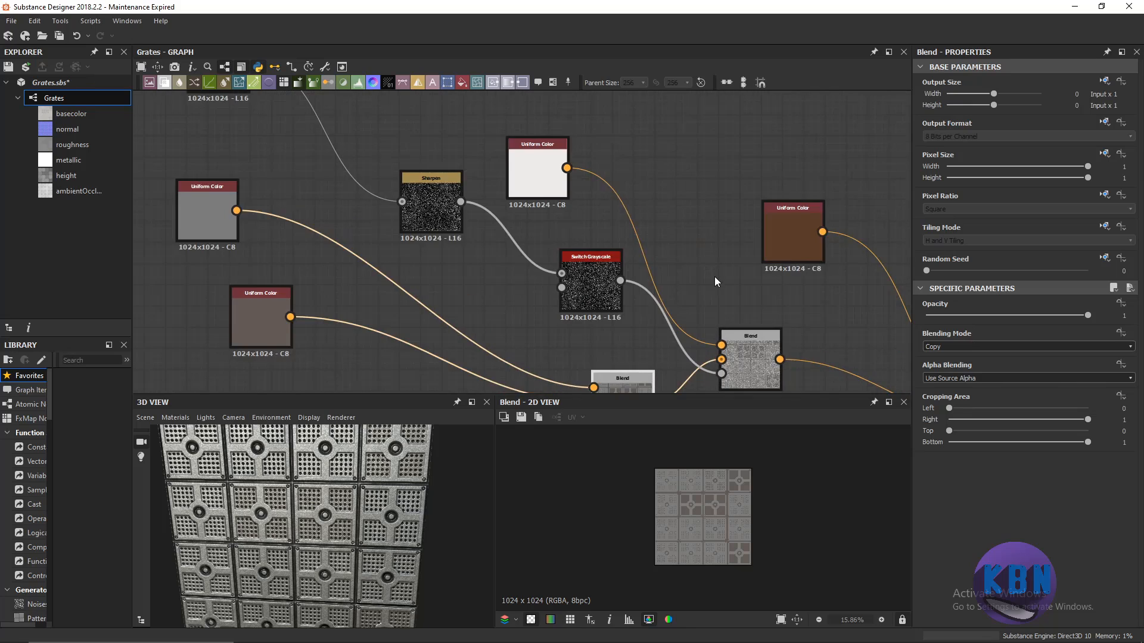
middle_click_drag(592, 233, 607, 257)
Compare the grey and brownish-grey Uniform Color nodes and preview the Blend node that combines them.
left_click(344, 224)
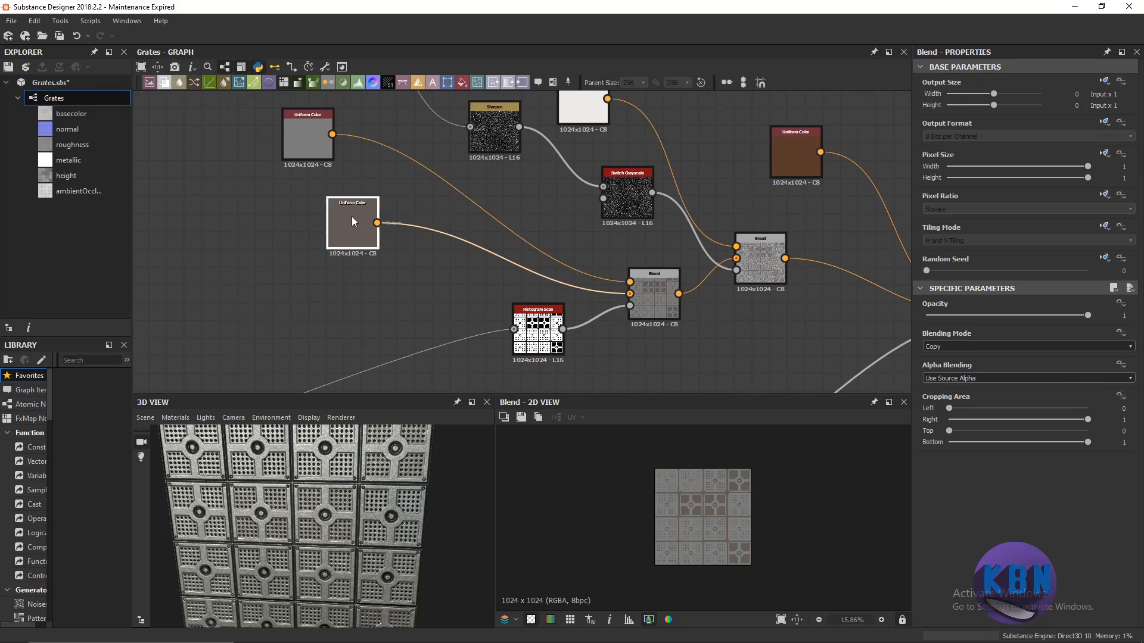
left_click(315, 123)
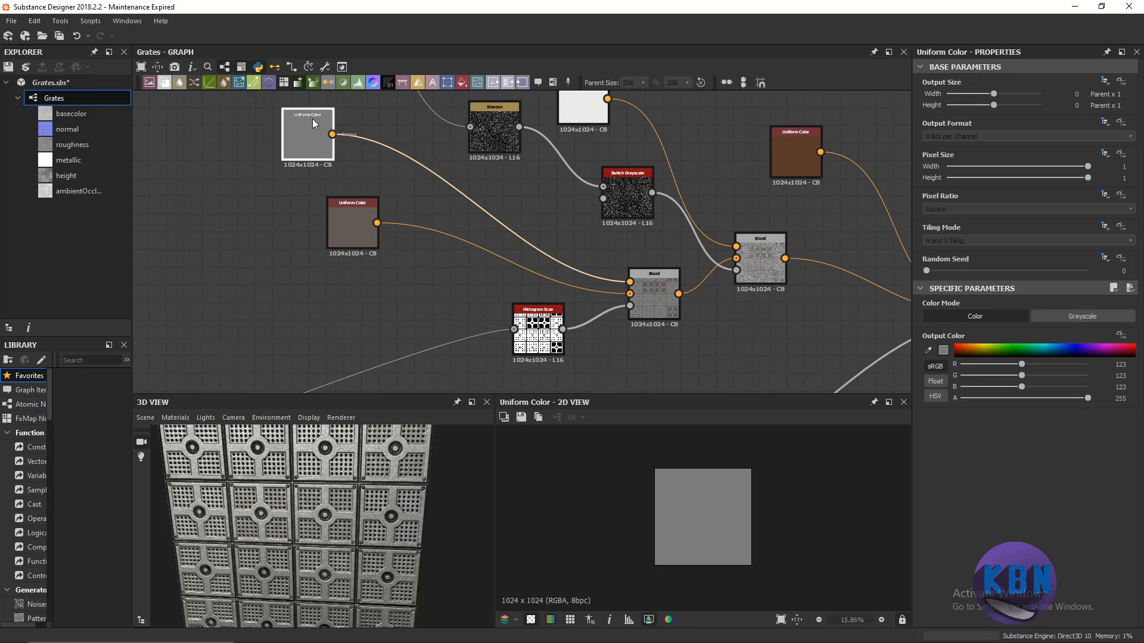
left_click(370, 234)
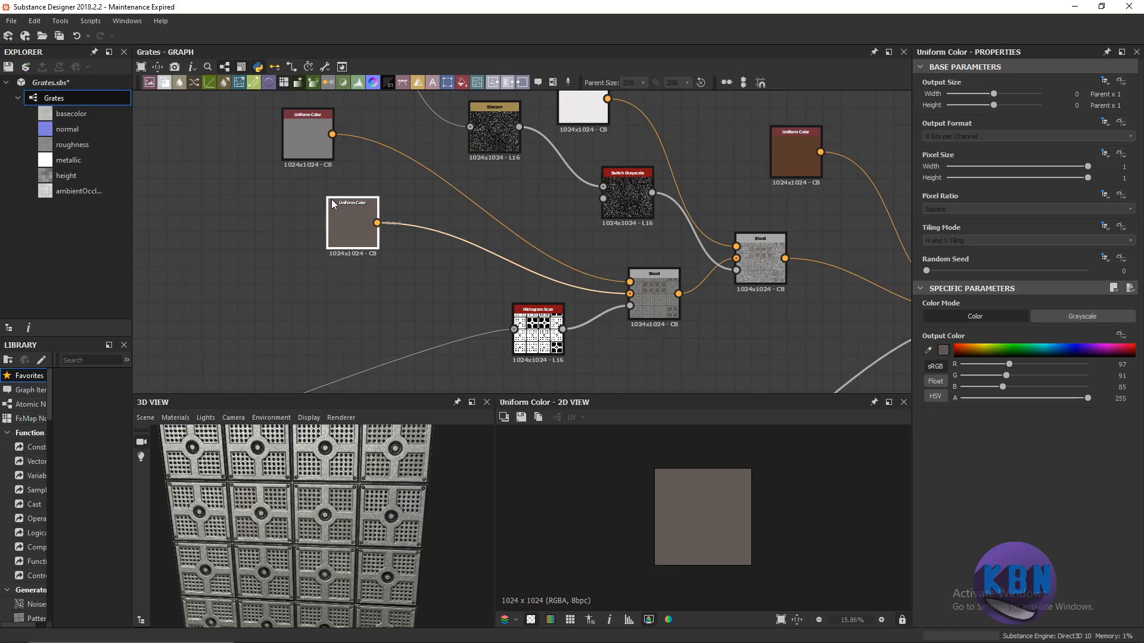
left_click(308, 151)
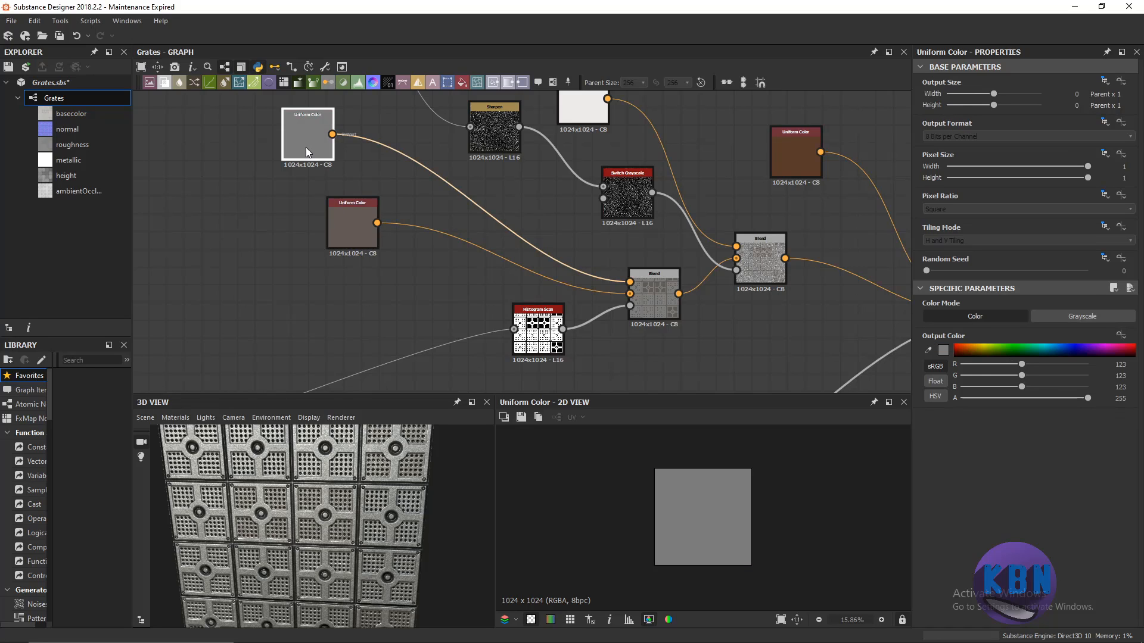
left_click(351, 223)
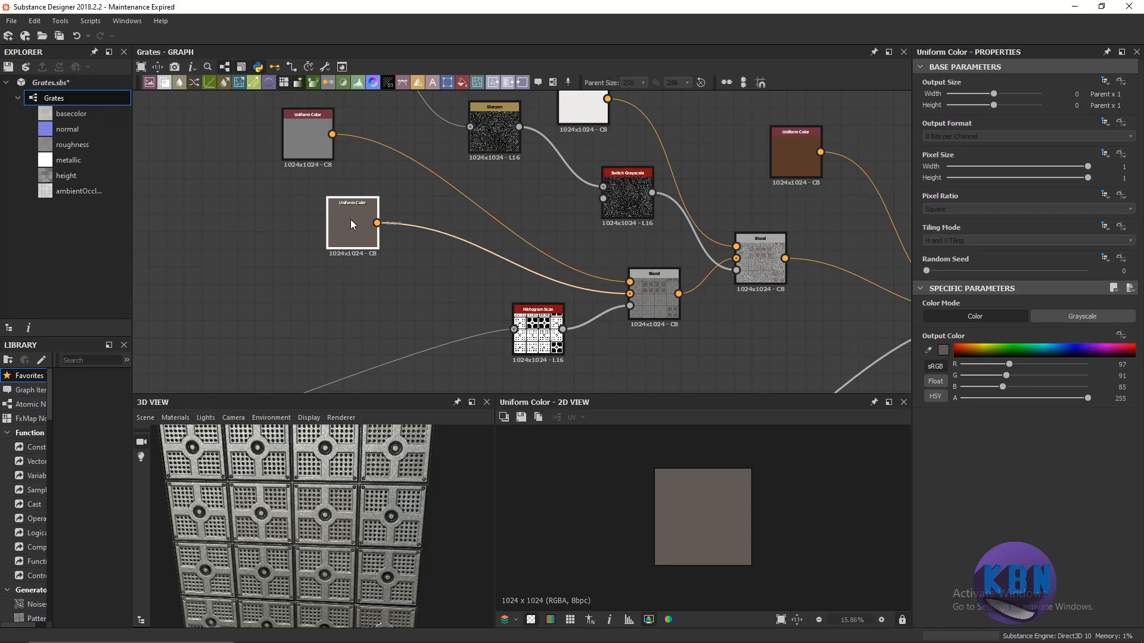
left_click(658, 298)
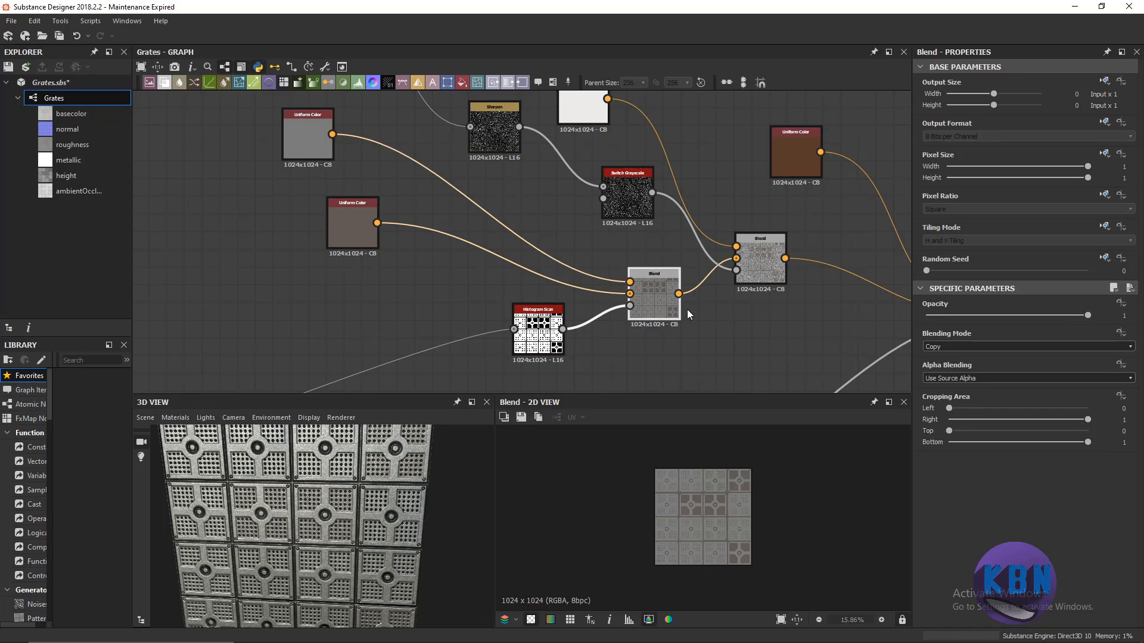
Examine the Histogram Scan mask up close and how it distributes the two colors in the Blend result.
scroll(563, 329, "up", 5)
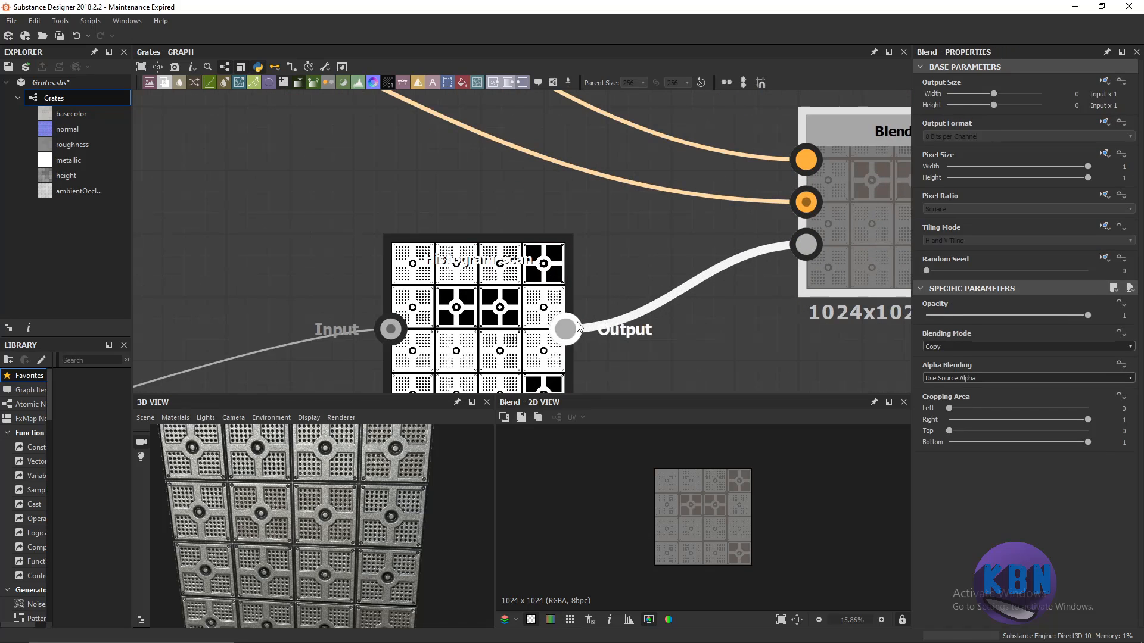
scroll(587, 333, "down", 2)
scroll(703, 464, "up", 8)
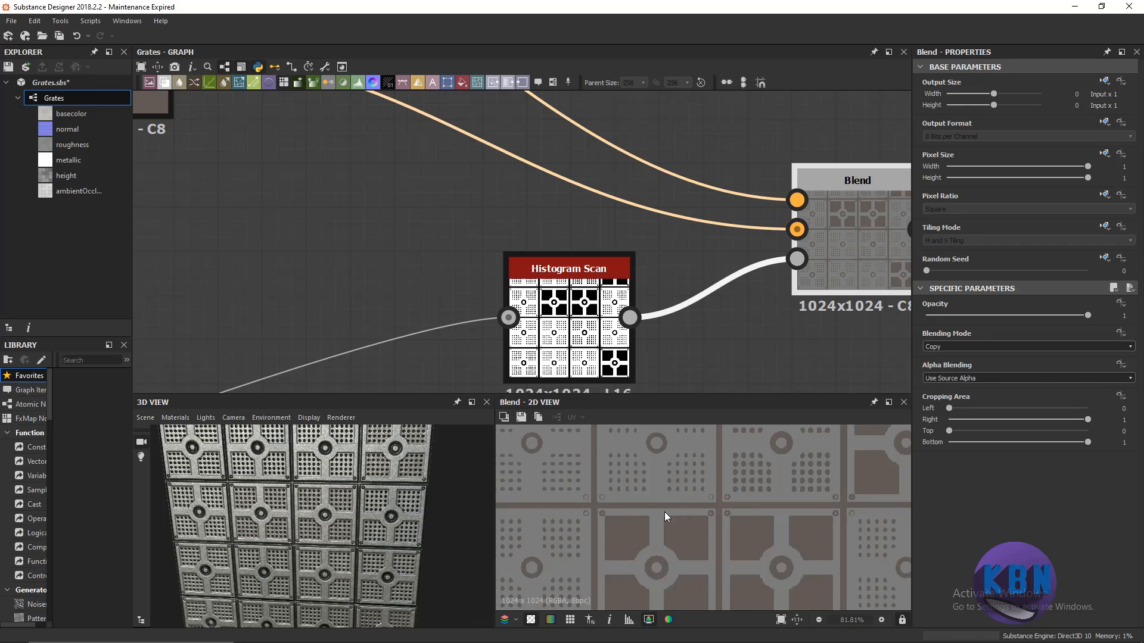
scroll(666, 516, "down", 3)
scroll(732, 288, "down", 5)
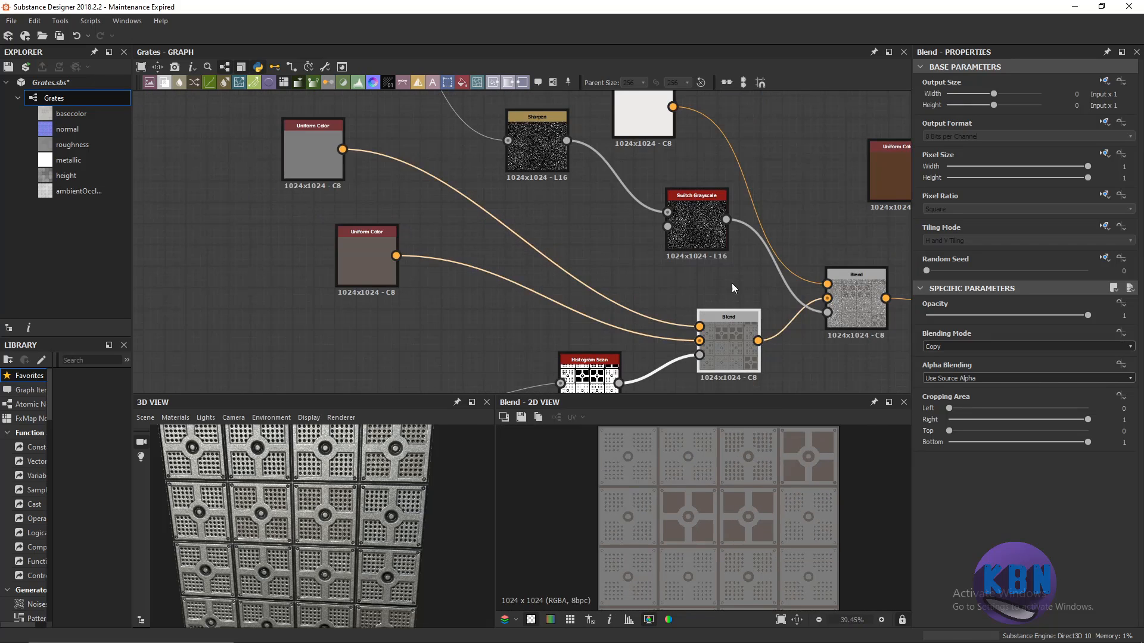
Preview the BnW Spots 1, Sharpen and Switch Grayscale nodes in turn to examine how the speckle mask is built.
middle_click_drag(755, 239, 710, 283)
scroll(707, 299, "down", 2)
middle_click_drag(414, 131, 436, 211)
double_click(429, 192)
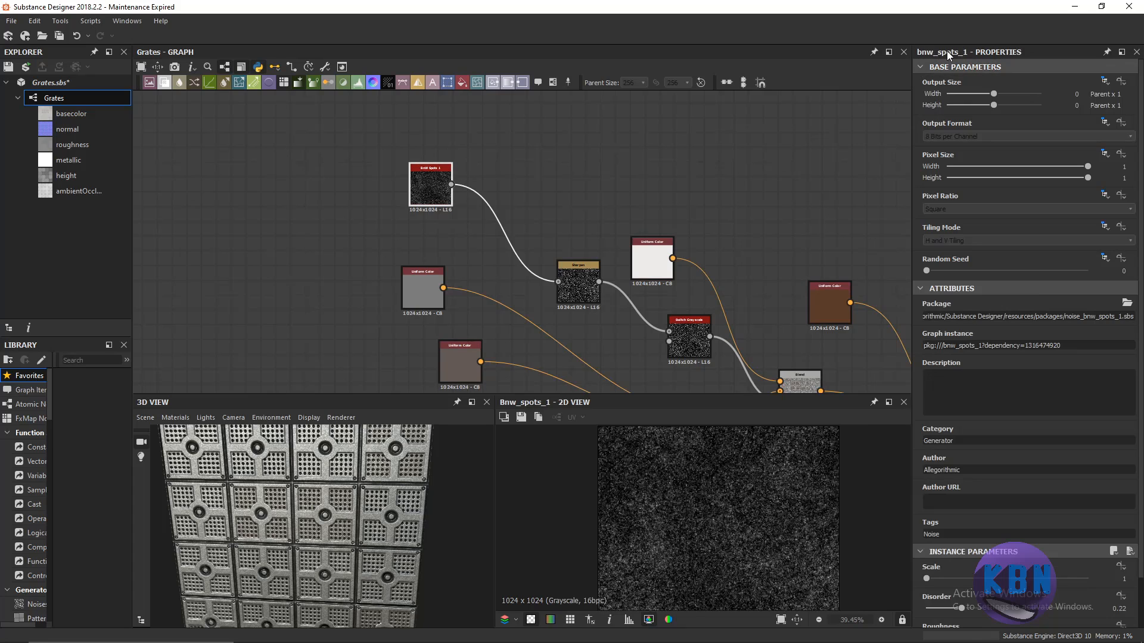
double_click(575, 270)
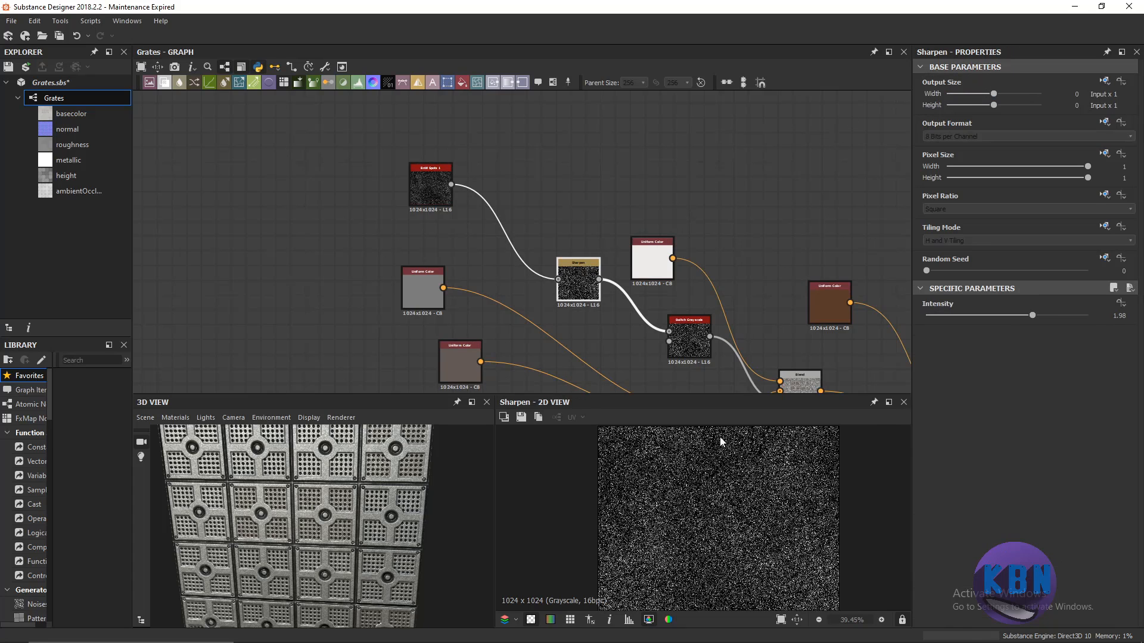
scroll(615, 289, "up", 1)
double_click(397, 170)
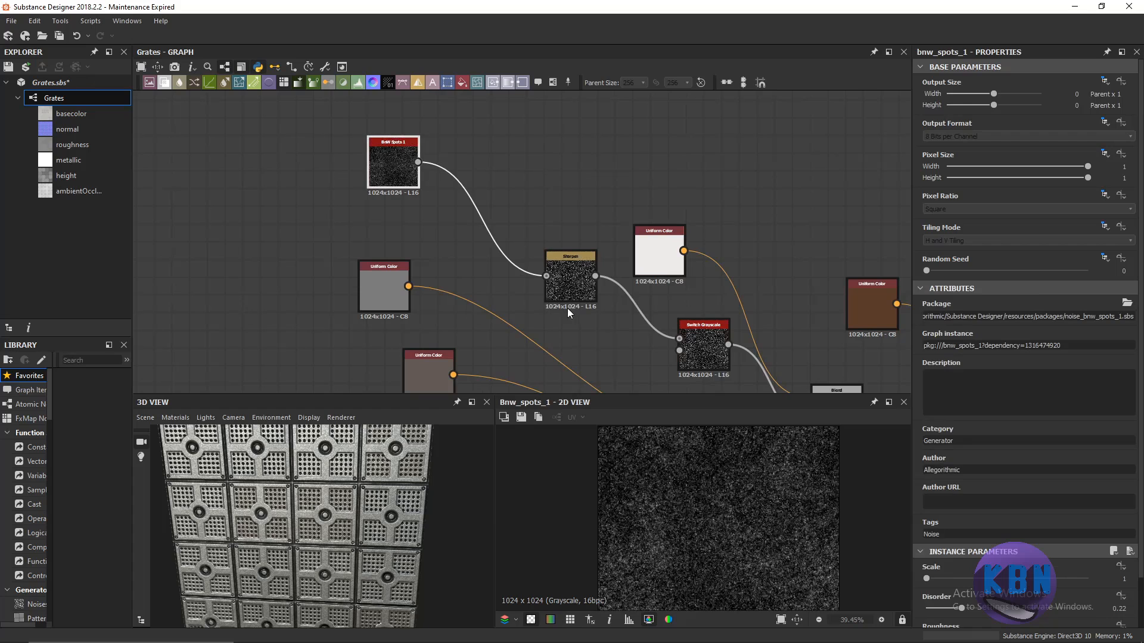
double_click(570, 280)
double_click(696, 327)
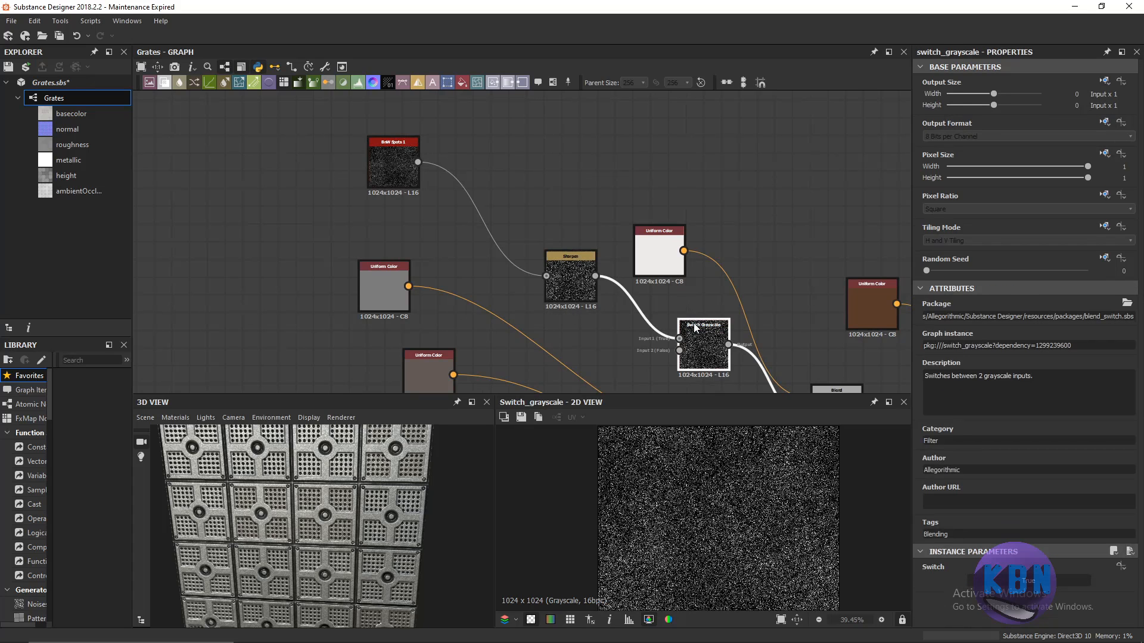
middle_click_drag(697, 319, 651, 296)
scroll(646, 297, "up", 3)
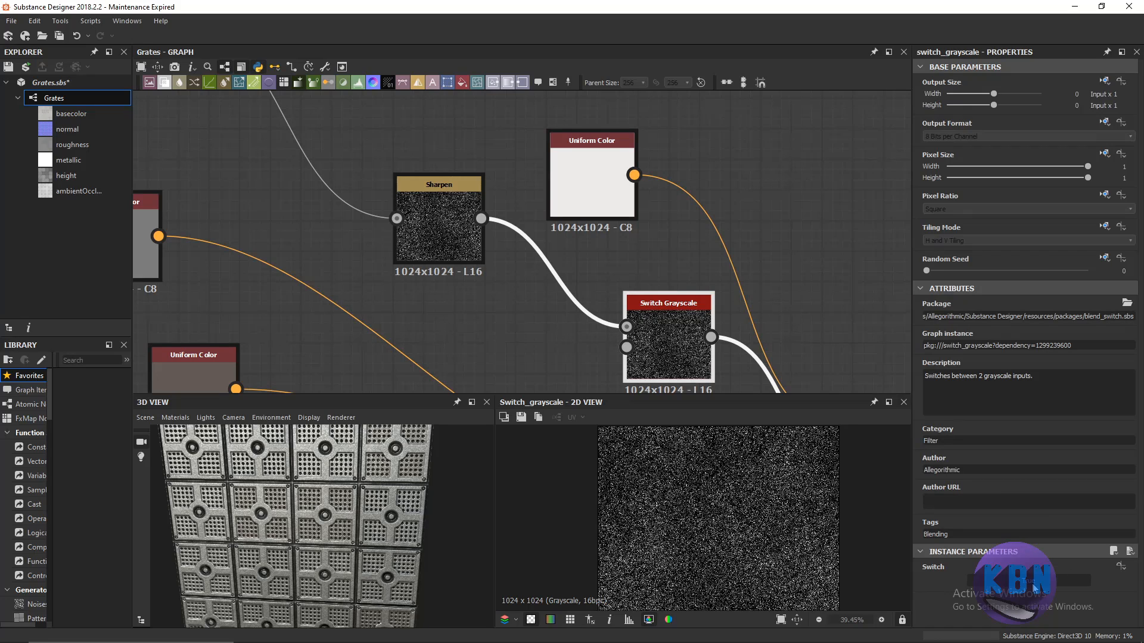
Toggle the Switch Grayscale node's Switch parameter off and back on while checking the grate surface up close in 3D.
left_click(1059, 580)
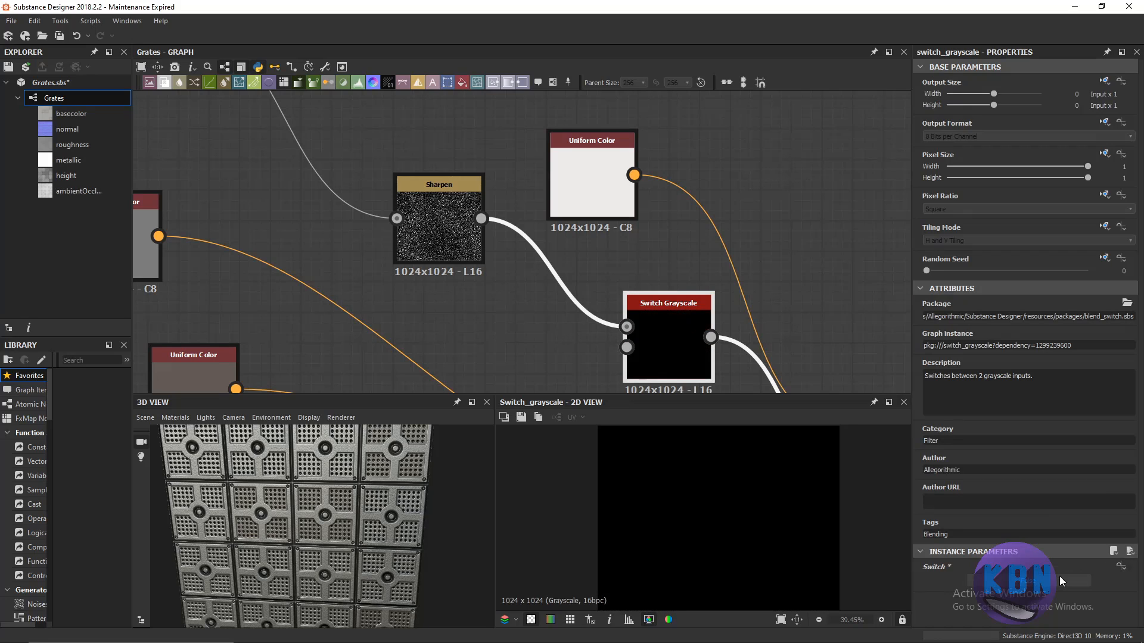
left_click(1059, 581)
left_click_drag(424, 452, 359, 484)
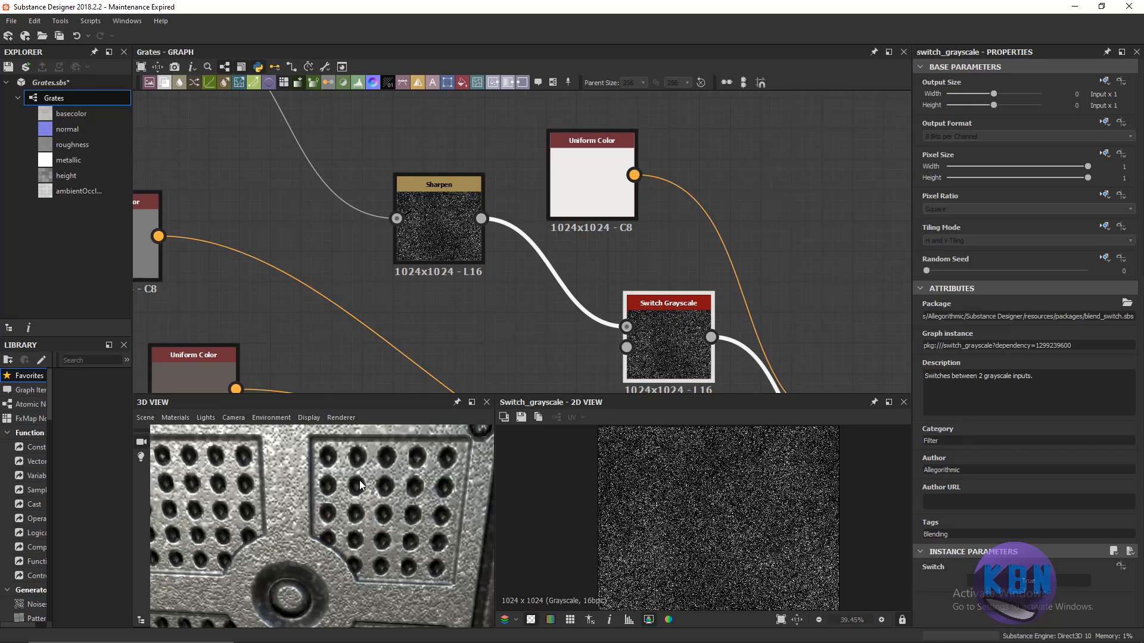
left_click(982, 581)
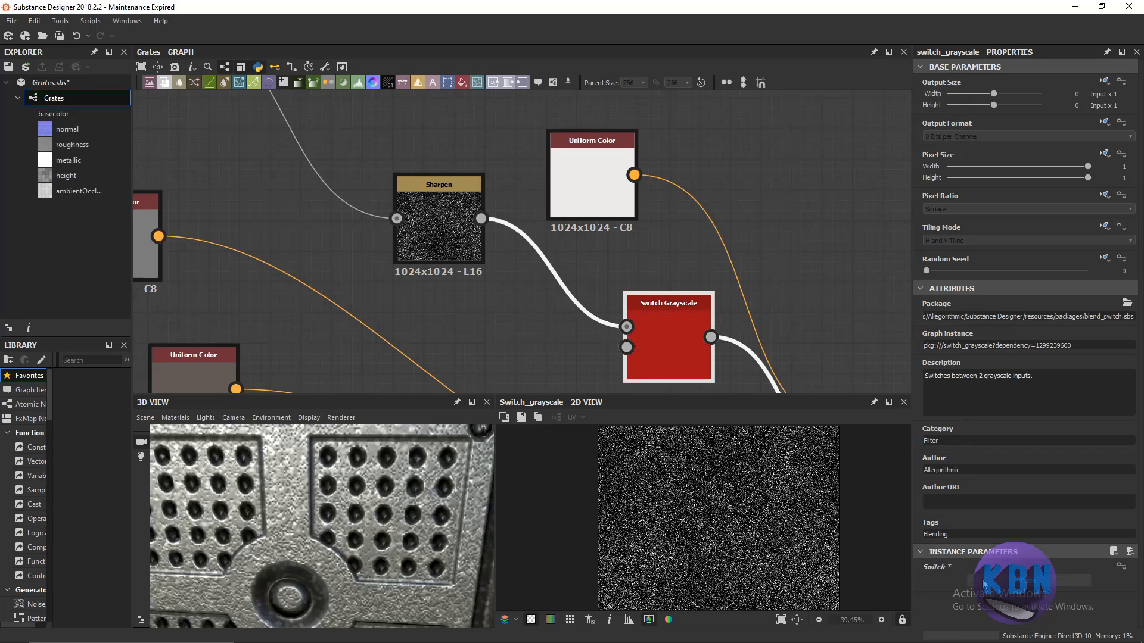
left_click(983, 582)
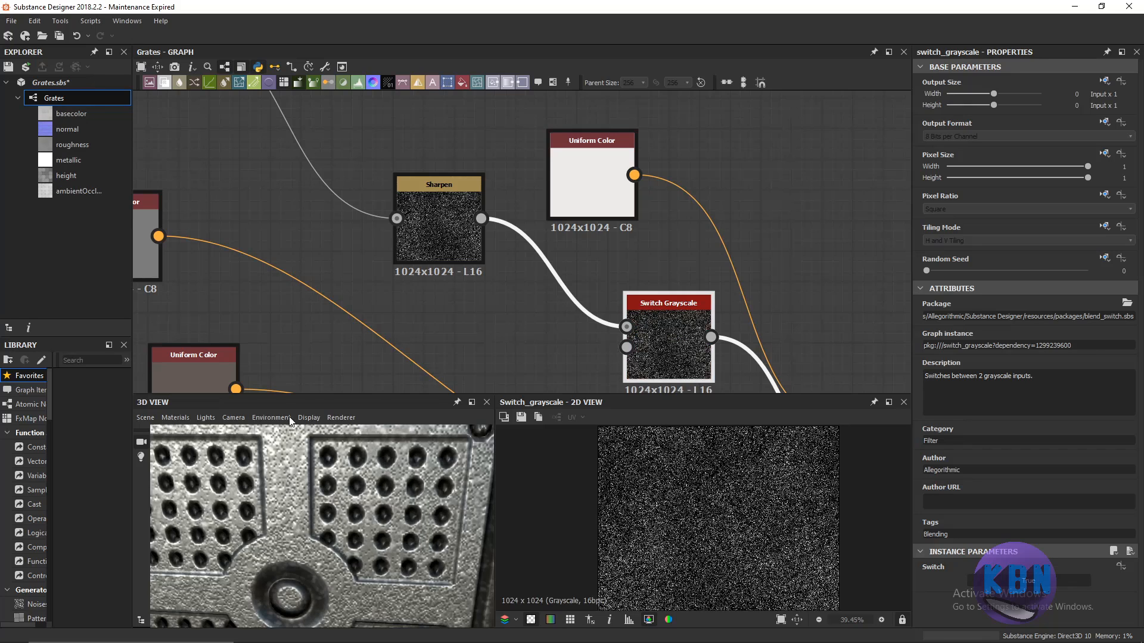
Preview the off-white Uniform Color and move its node slightly closer to the Switch Grayscale node.
scroll(580, 280, "down", 2)
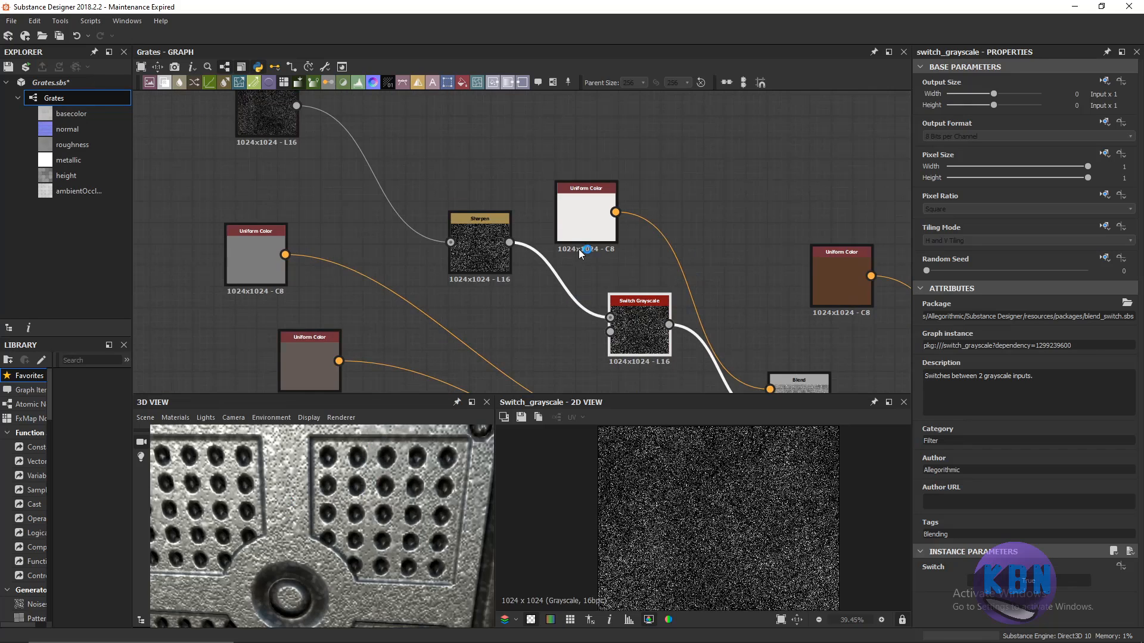
scroll(548, 277, "down", 2)
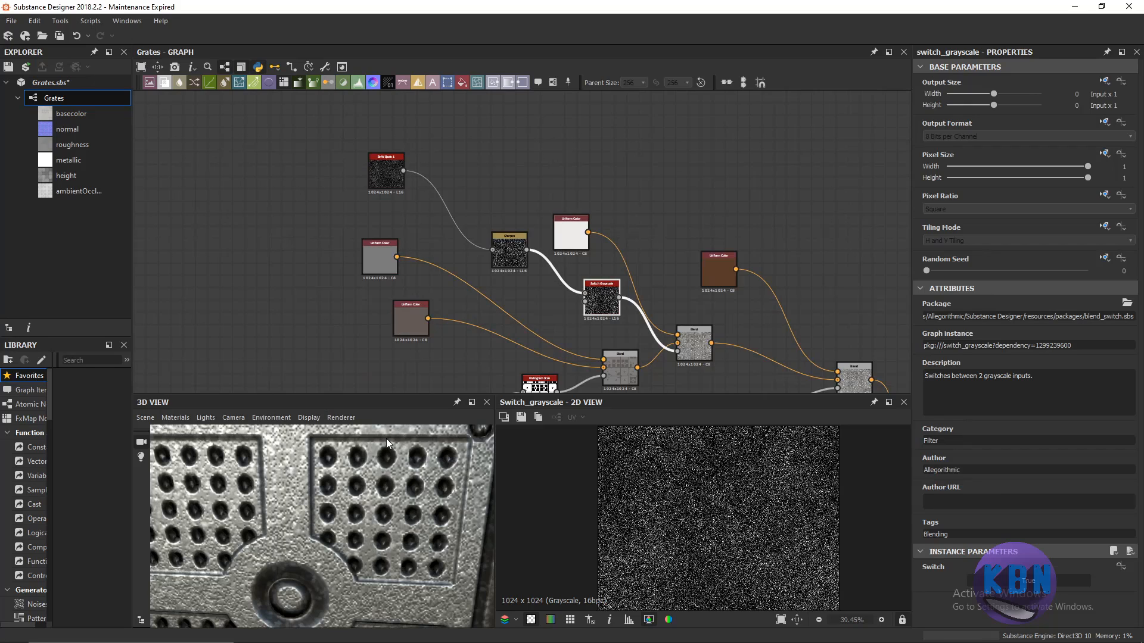
left_click(566, 229)
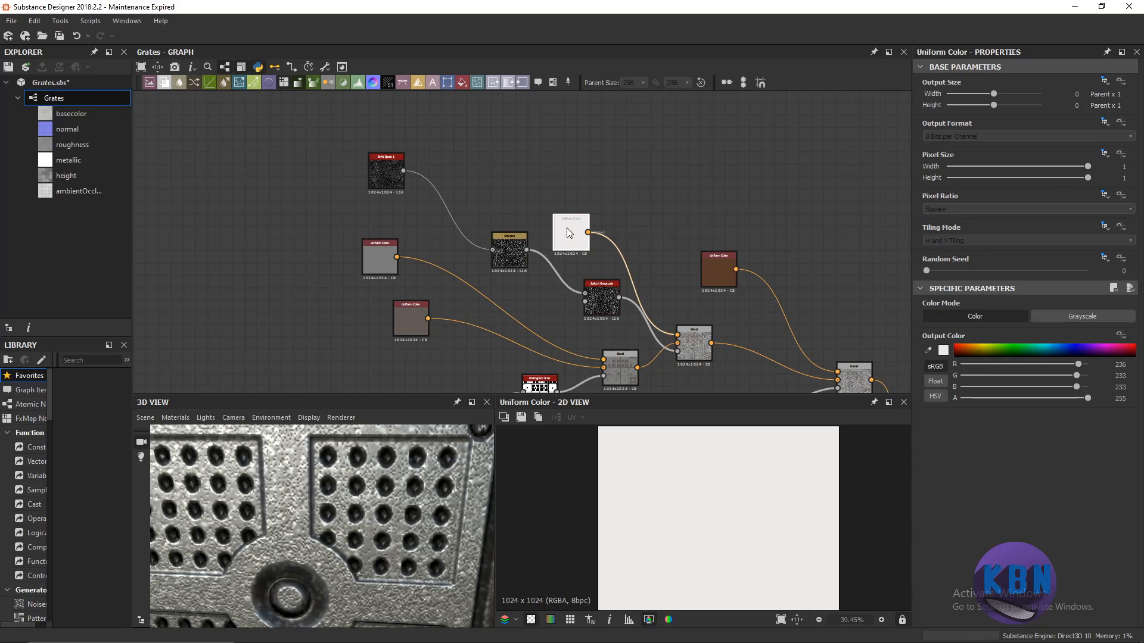
left_click_drag(569, 233, 581, 241)
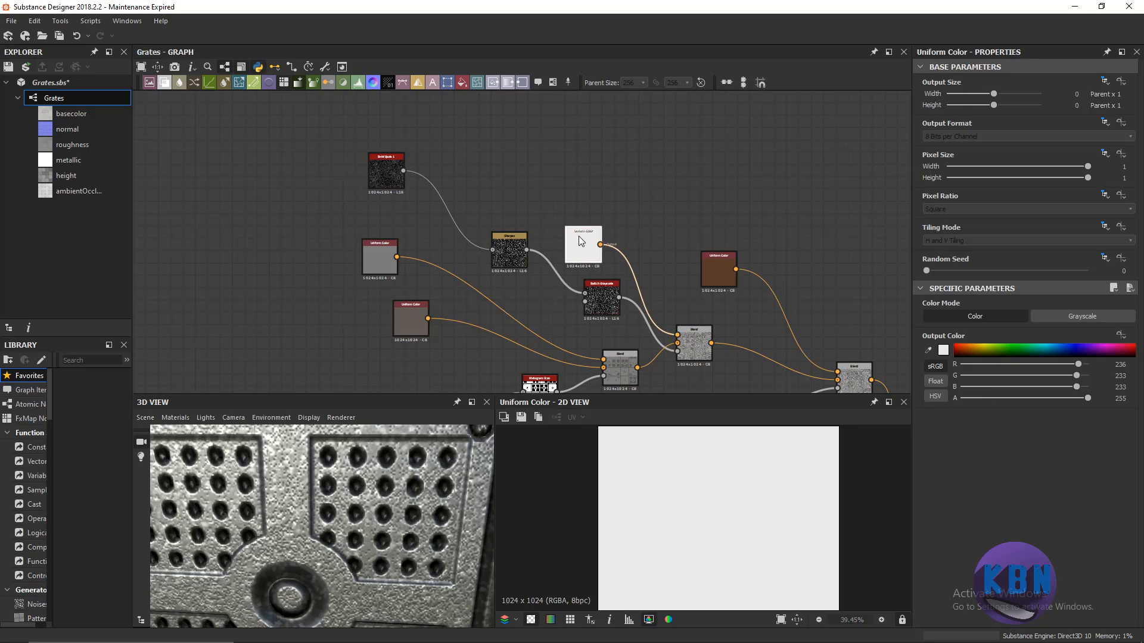
middle_click_drag(582, 241, 566, 240)
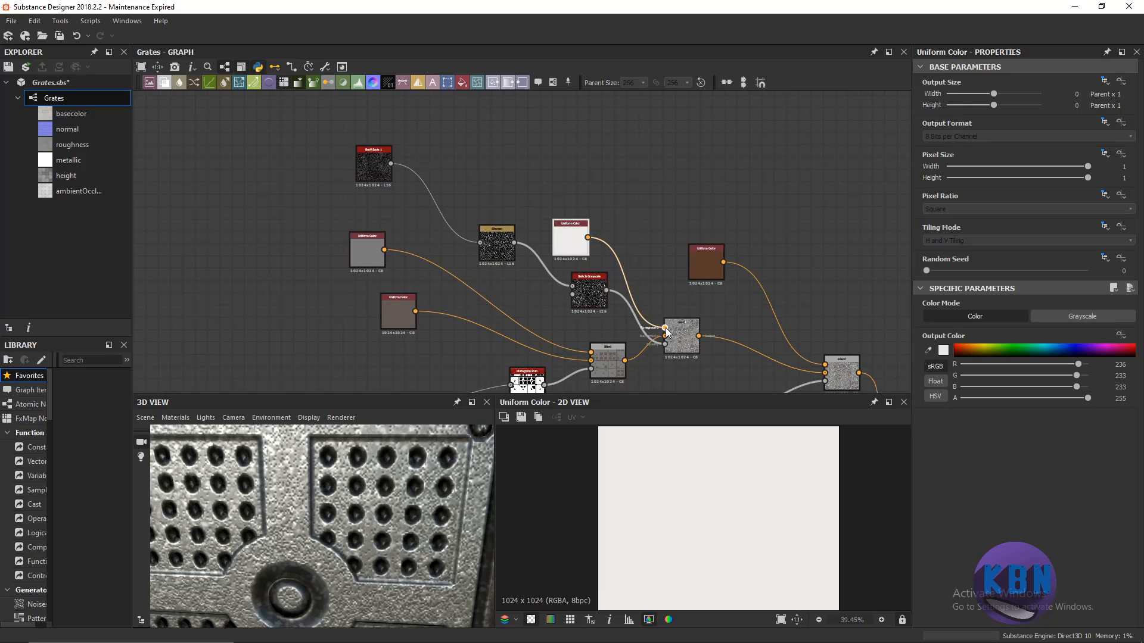
Preview the Blend node that applies the off-white color through the speckle mask and examine its result up close.
left_click(681, 336)
scroll(612, 463, "up", 3)
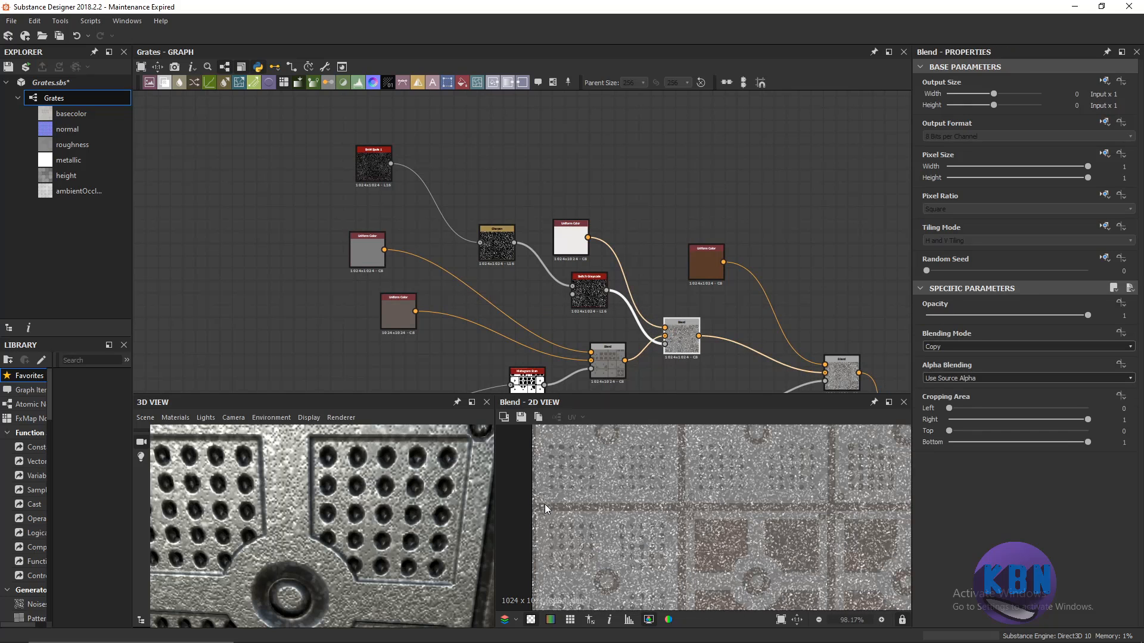
scroll(660, 299, "down", 2)
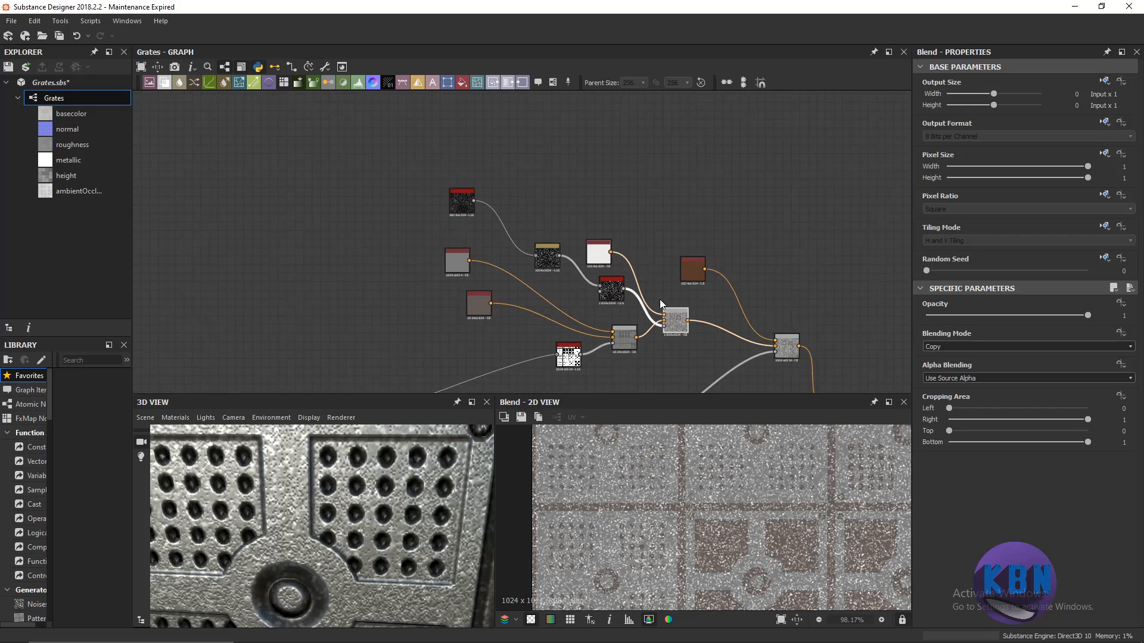
Inspect the brown Uniform Color node and the Blend node that combines it with the speckled metal color.
scroll(636, 278, "up", 3)
middle_click_drag(636, 278, 584, 230)
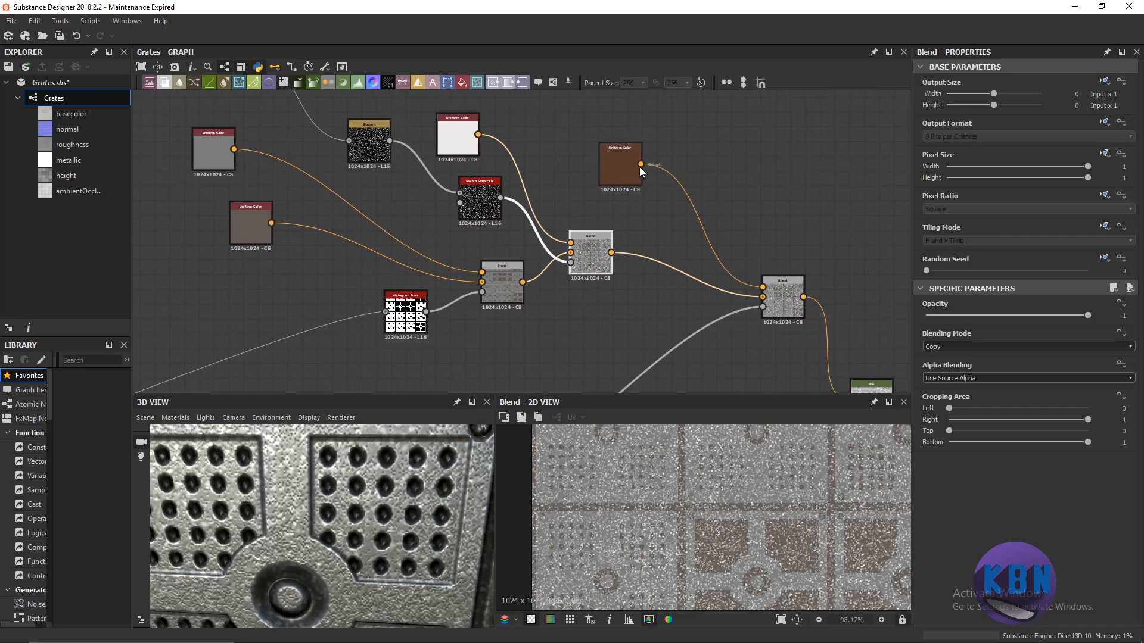
left_click(638, 150)
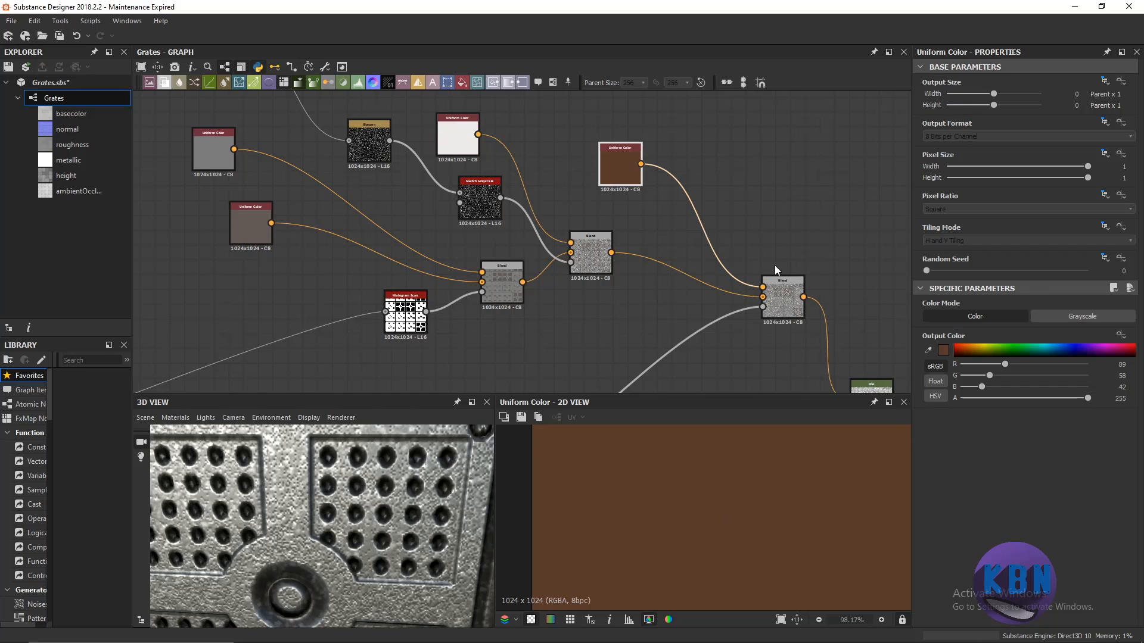
left_click(793, 287)
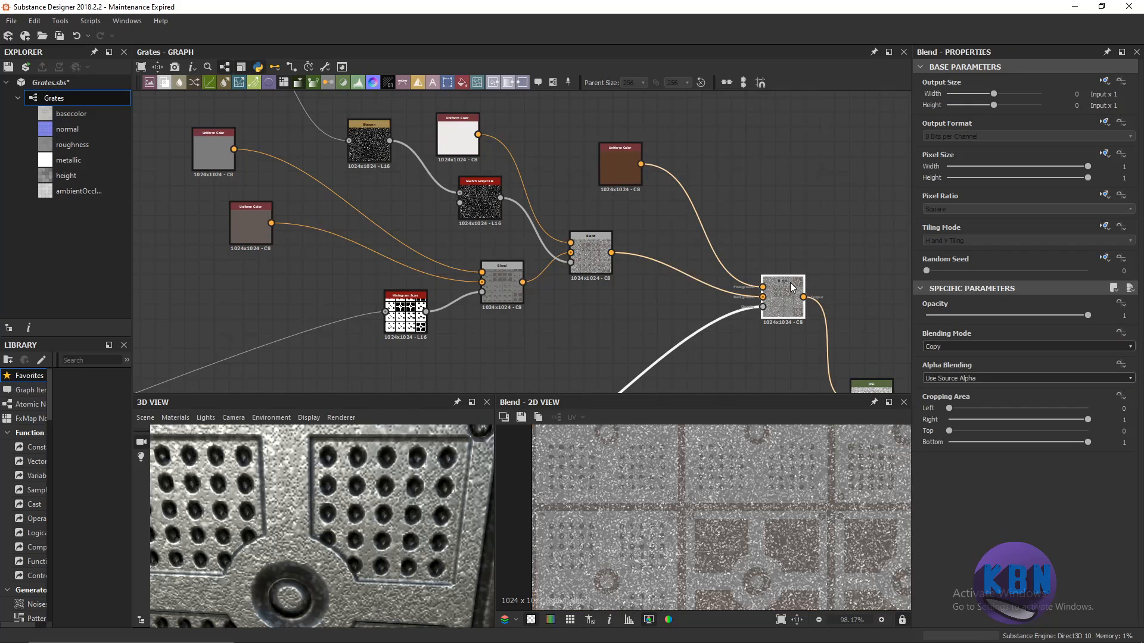
scroll(768, 295, "down", 3)
middle_click_drag(738, 285, 715, 233)
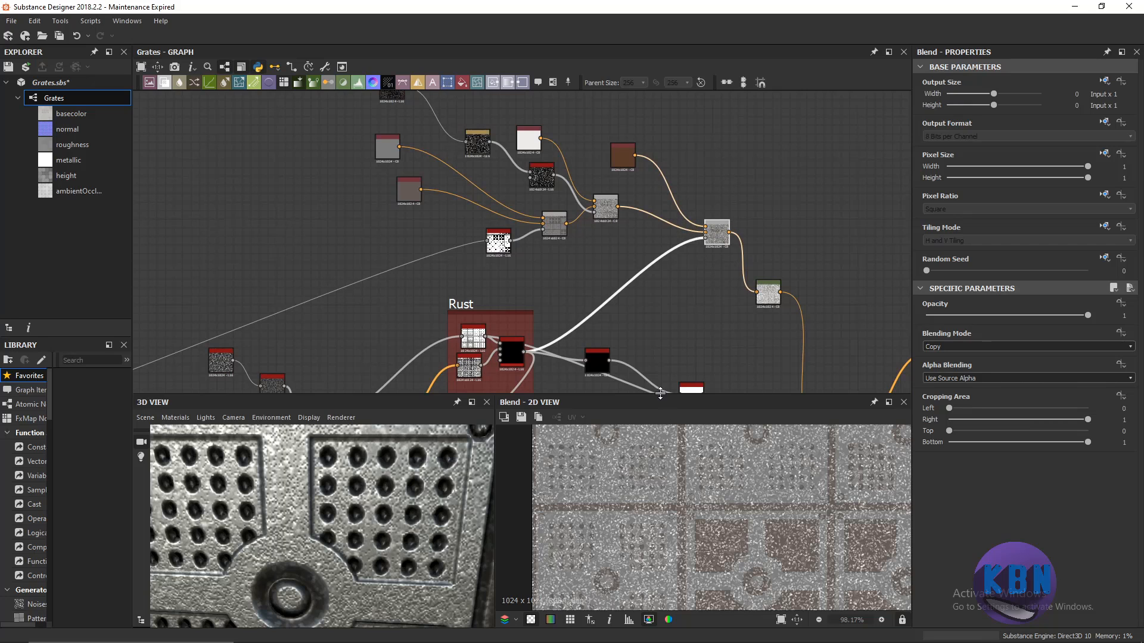
Preview the Dripping Rust node and the Curvature node inside the Rust frame.
left_click(504, 356)
scroll(498, 361, "up", 3)
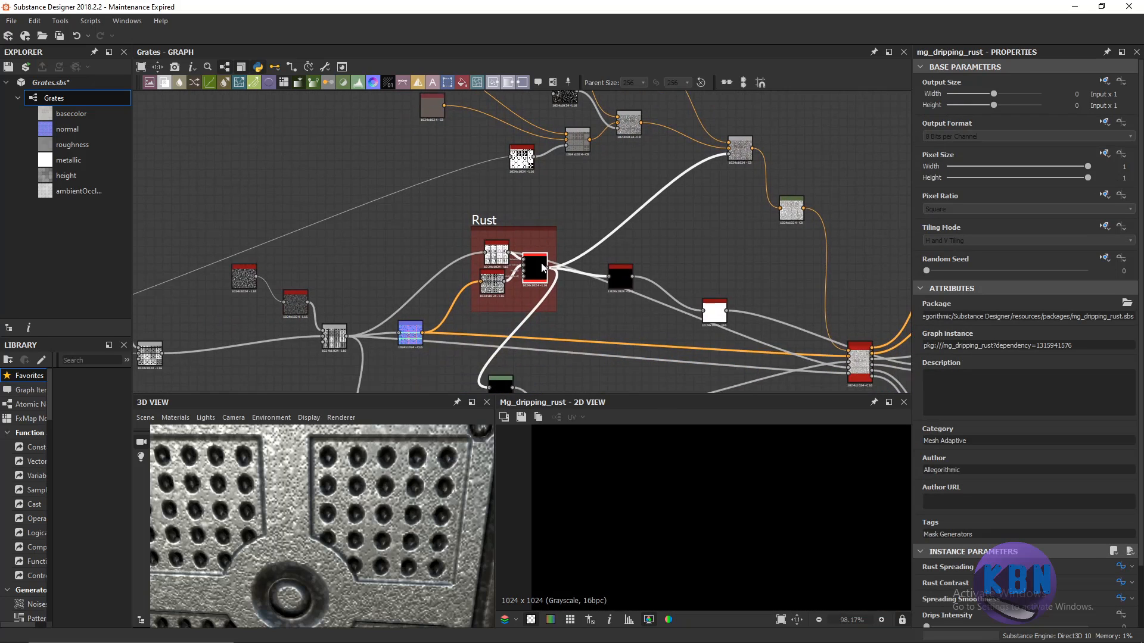
left_click(489, 286)
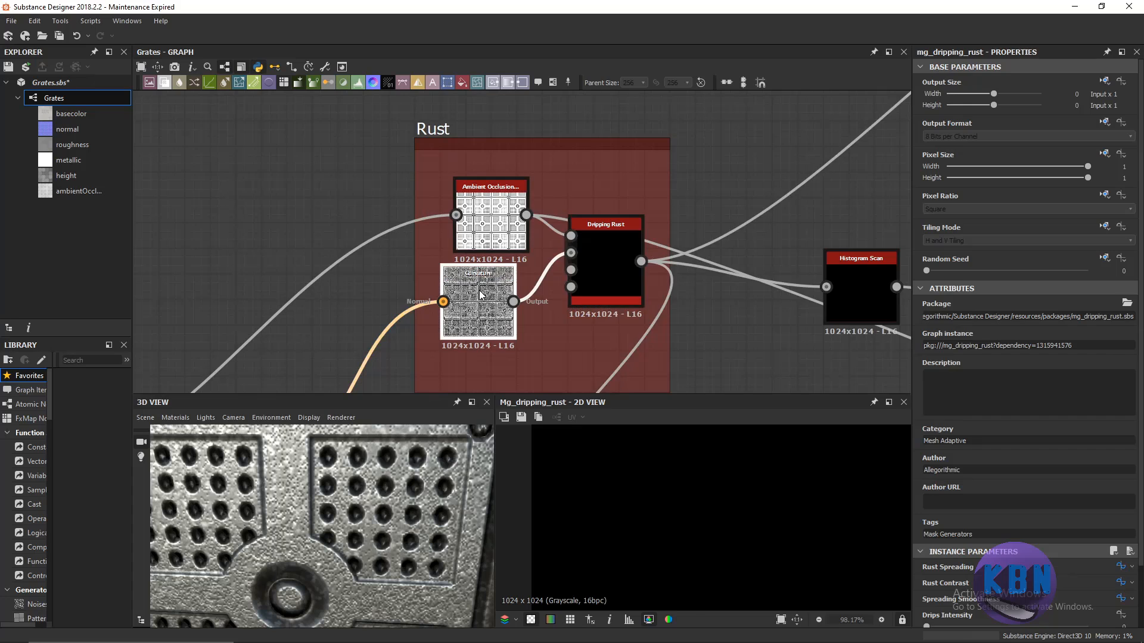
Preview the Tile Generator node at the end of the Blend and tile frame.
scroll(481, 292, "down", 3)
middle_click_drag(481, 292, 616, 259)
scroll(602, 288, "down", 2)
middle_click_drag(463, 318, 516, 332)
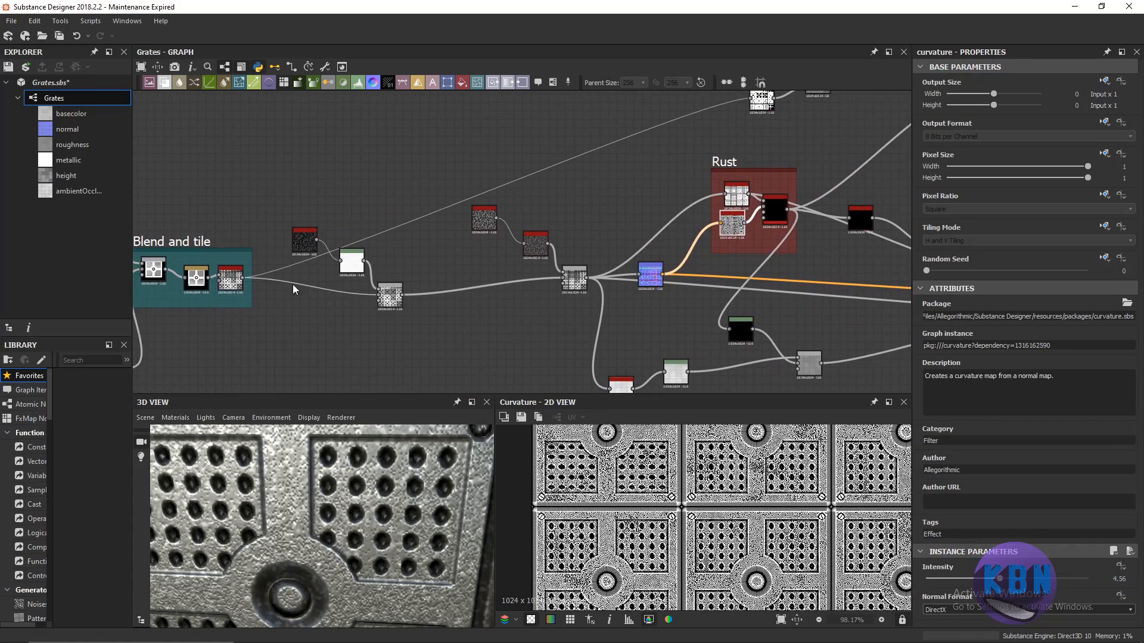
scroll(233, 275, "up", 2)
scroll(229, 290, "up", 2)
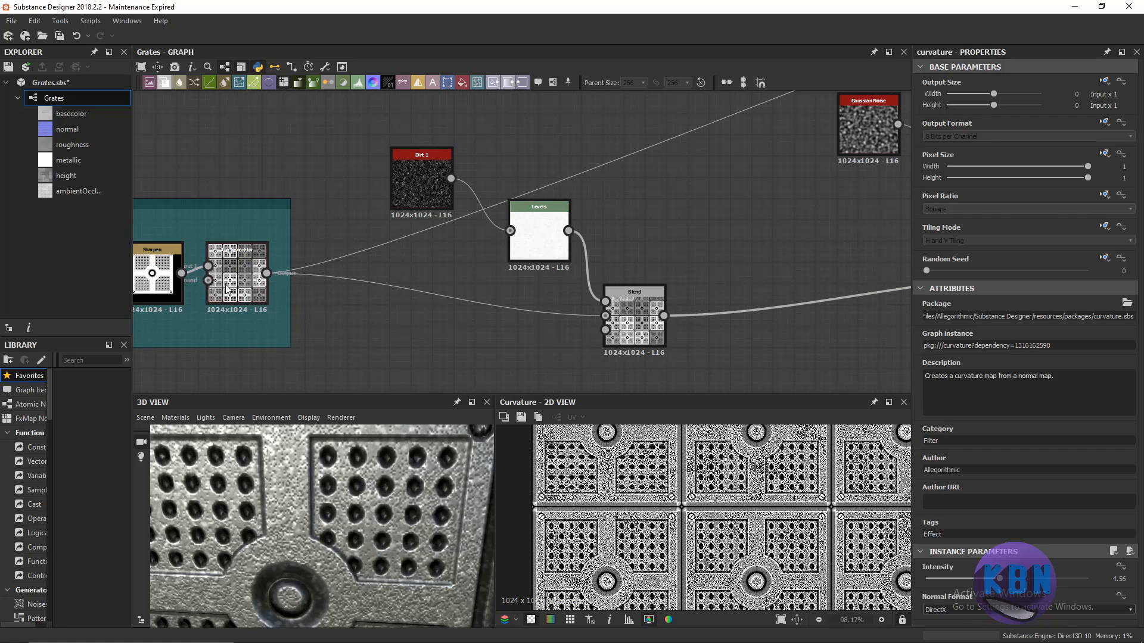
double_click(234, 267)
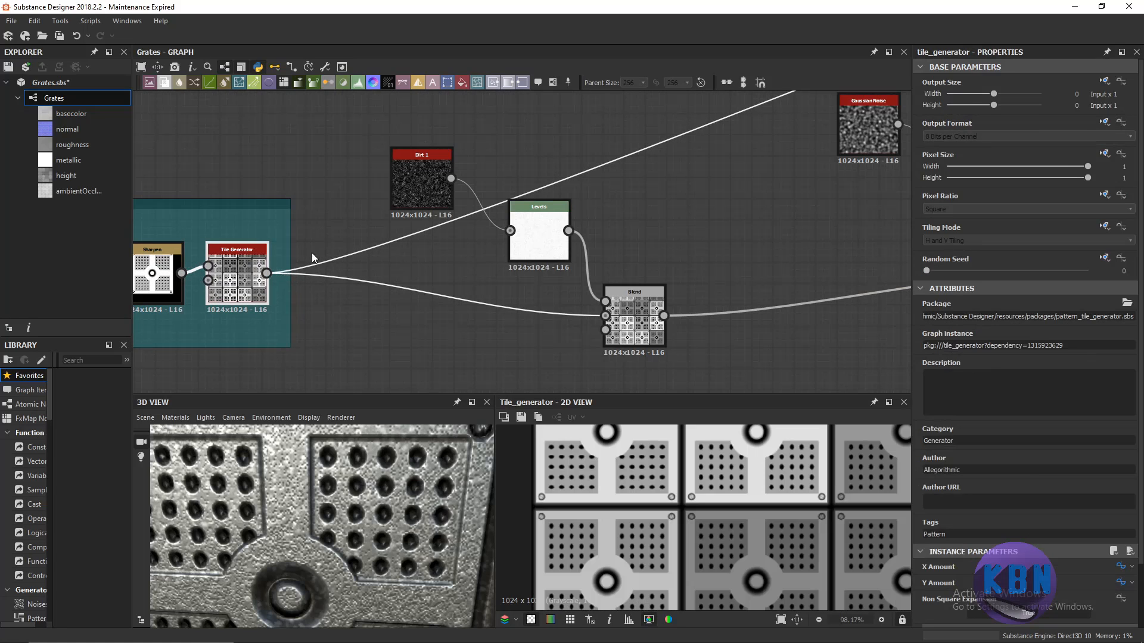
Preview the Dirt 1 noise and the Levels node it feeds, examining the Levels result up close.
scroll(249, 273, "down", 1)
scroll(236, 255, "up", 2)
left_click(429, 172)
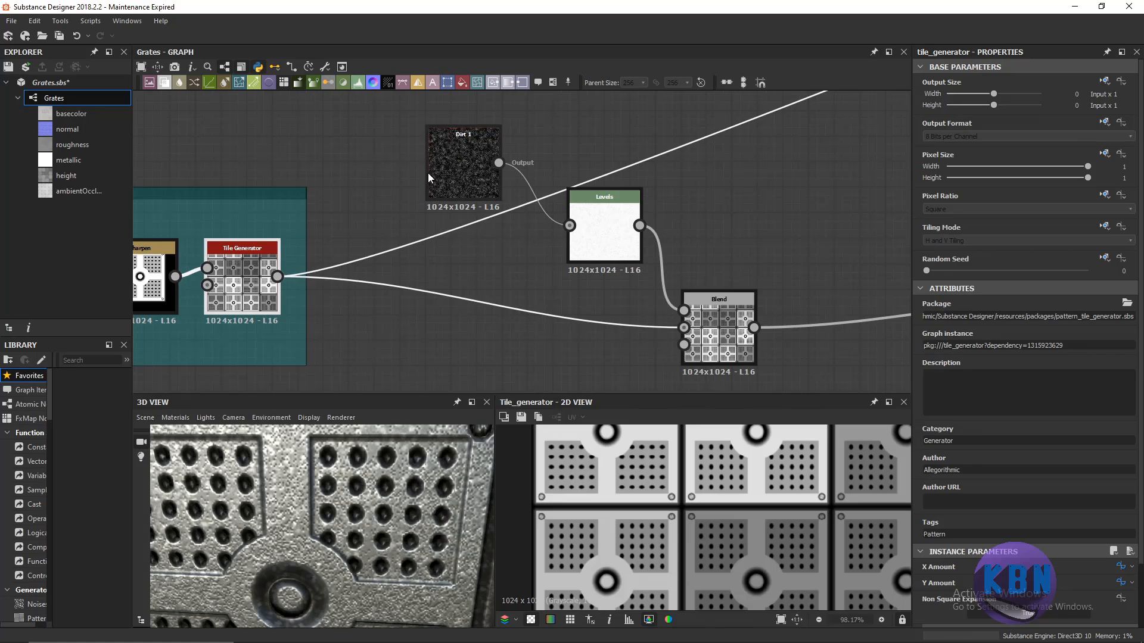
double_click(443, 167)
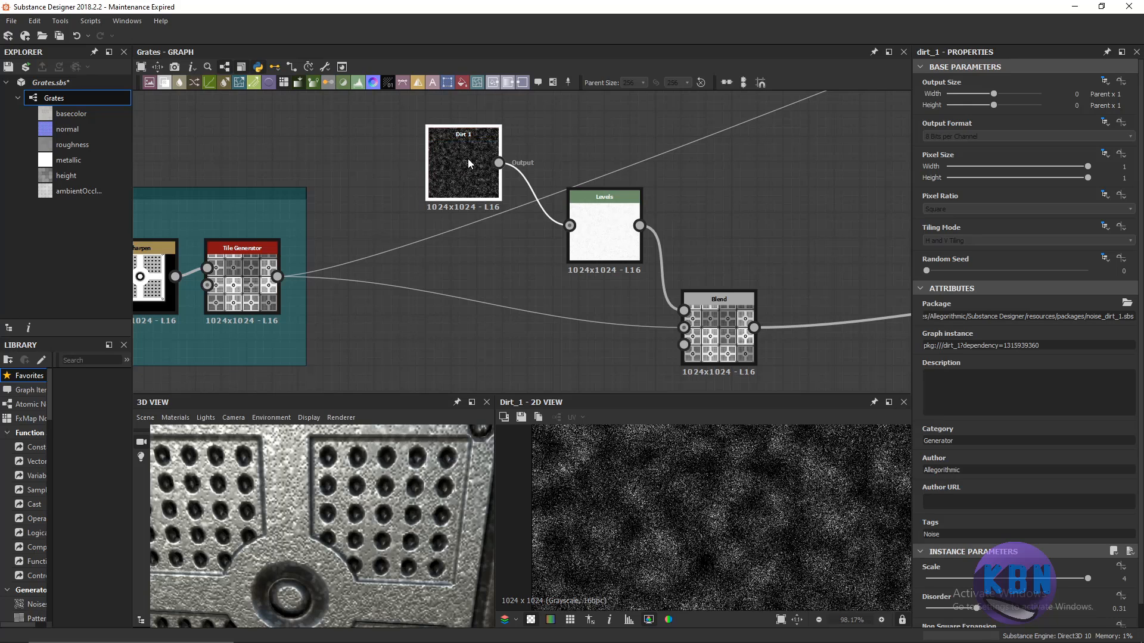
middle_click_drag(452, 157, 430, 180)
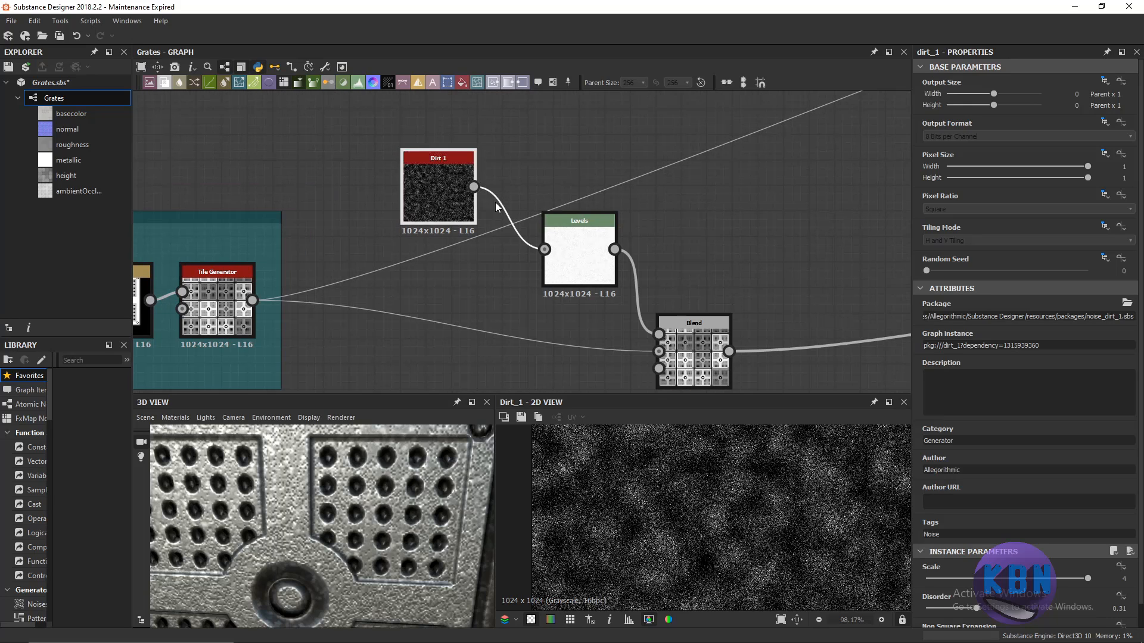
double_click(550, 241)
middle_click_drag(617, 269, 568, 231)
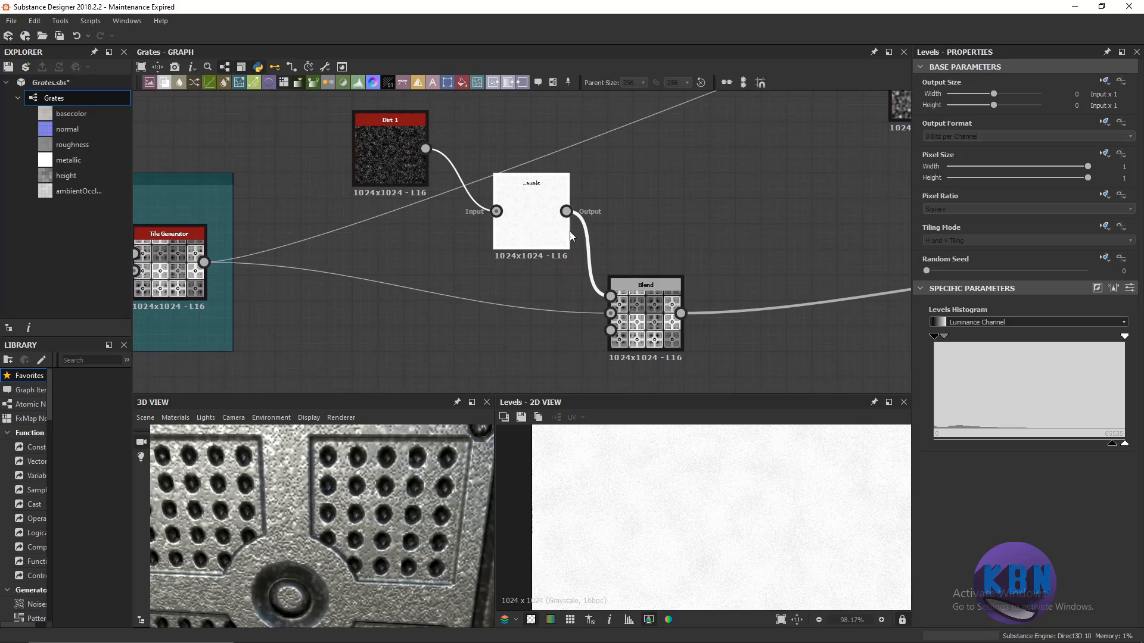
scroll(632, 487, "up", 3)
scroll(633, 486, "up", 8)
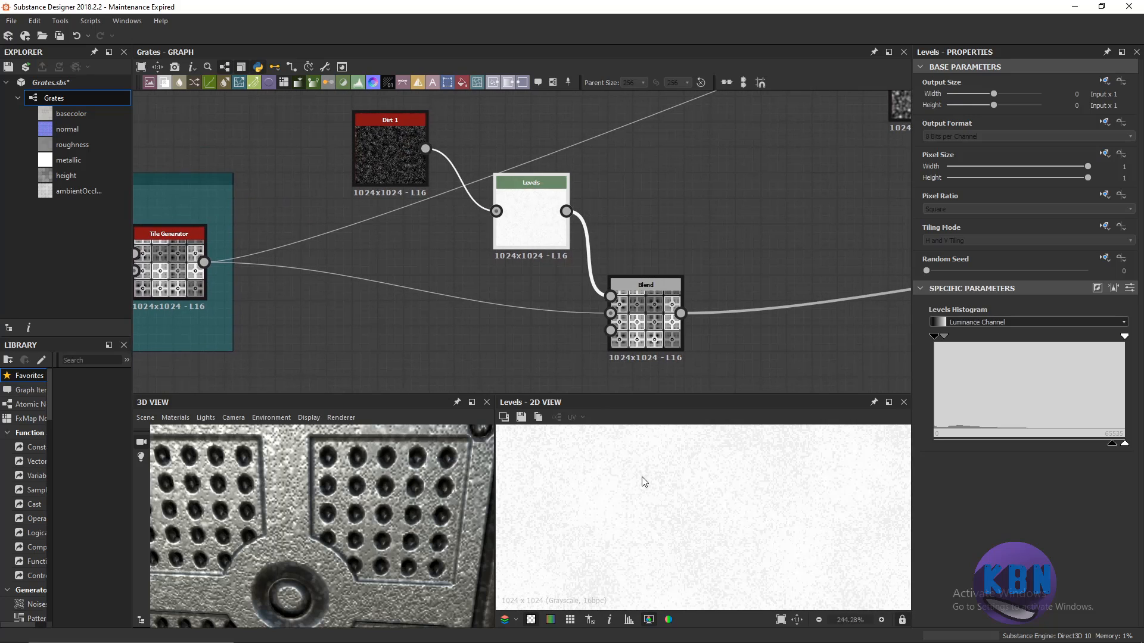
middle_click_drag(643, 477, 632, 451)
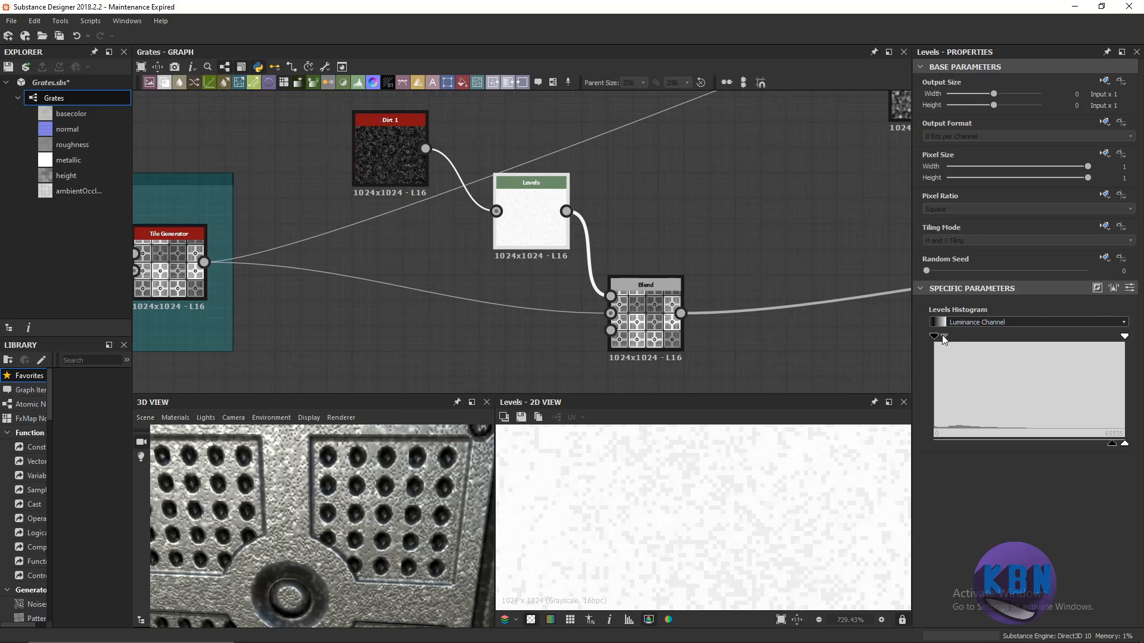
Try shifting the middle input handle of the Levels histogram toward the brighter values, and undo the change.
left_click_drag(944, 336, 993, 337)
key("ctrl+z")
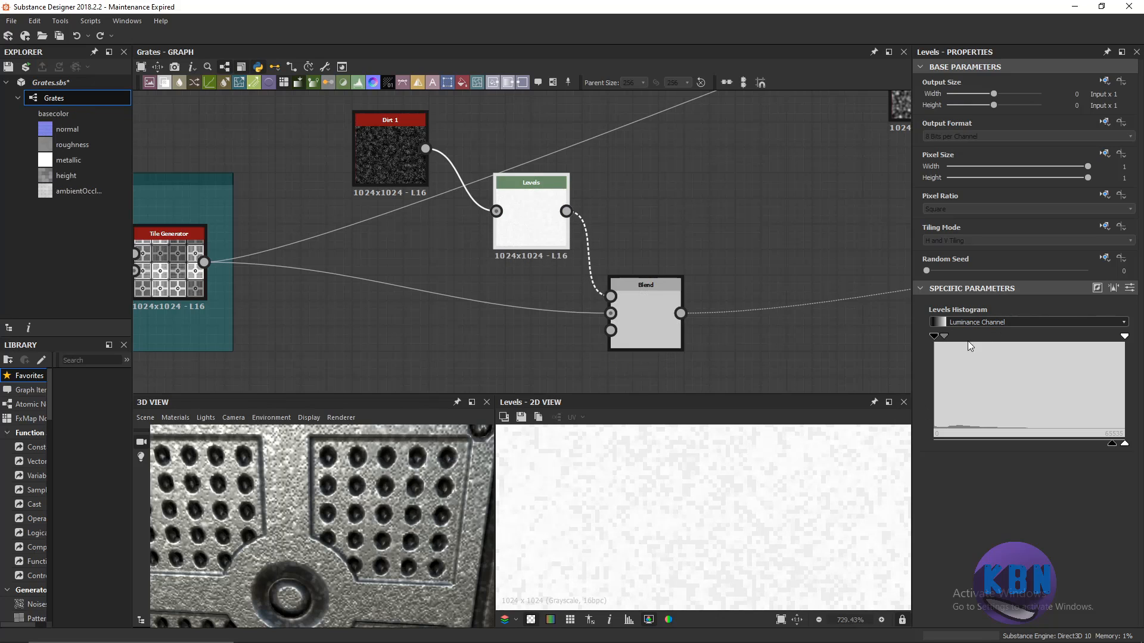
Preview the Blend node that multiplies the leveled dirt over the tiled grates and review its settings.
scroll(638, 291, "down", 6)
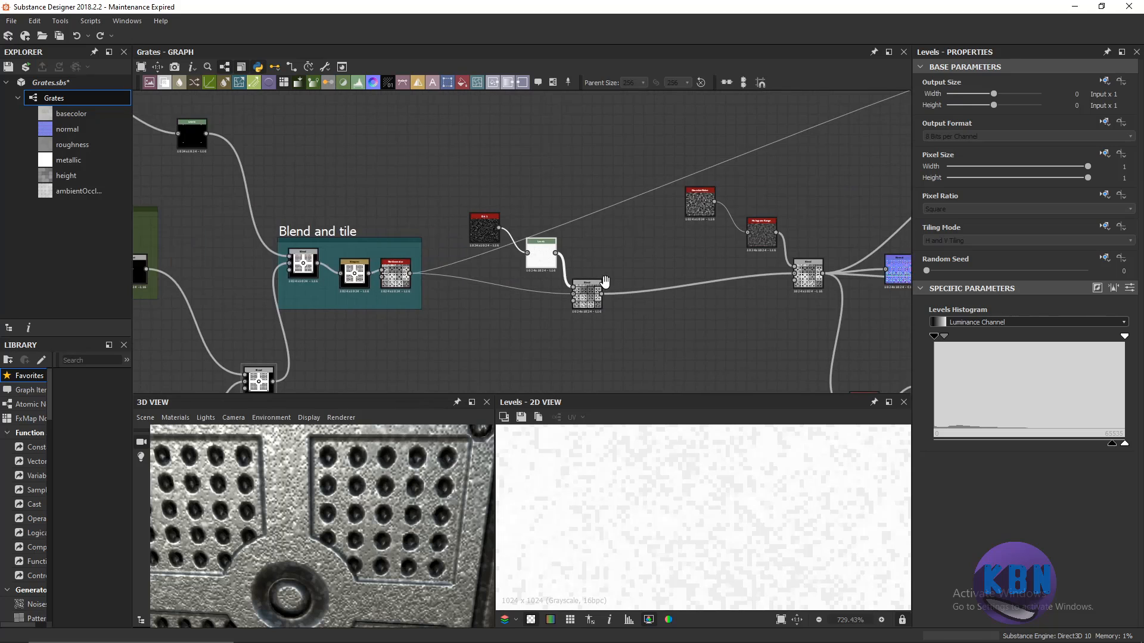
middle_click_drag(773, 298, 641, 288)
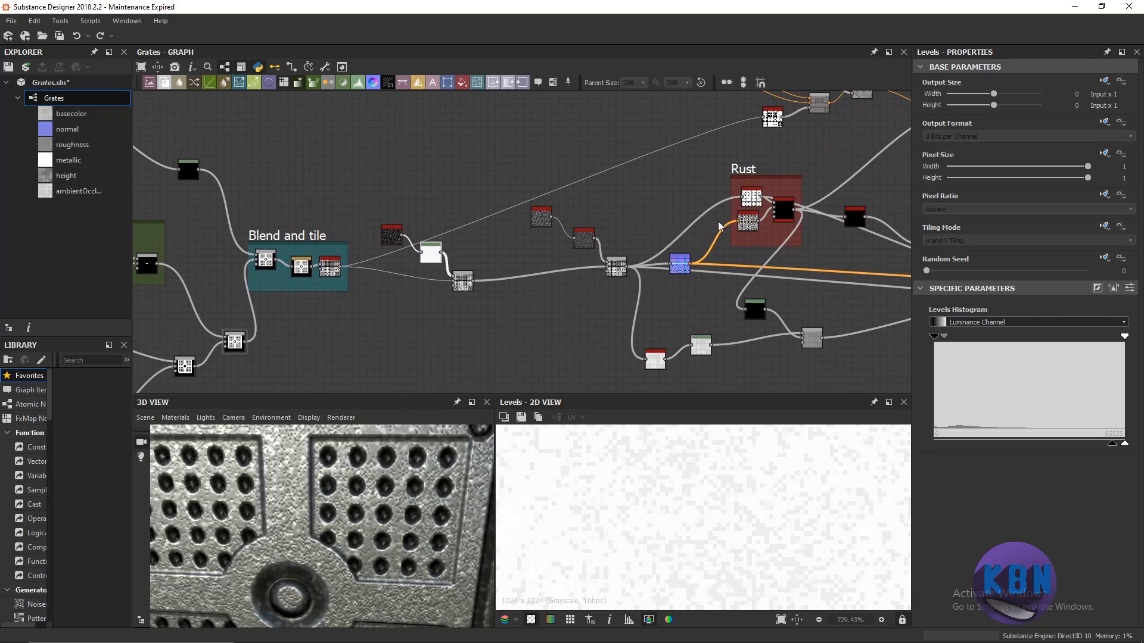
scroll(429, 268, "up", 3)
middle_click_drag(362, 214, 392, 225)
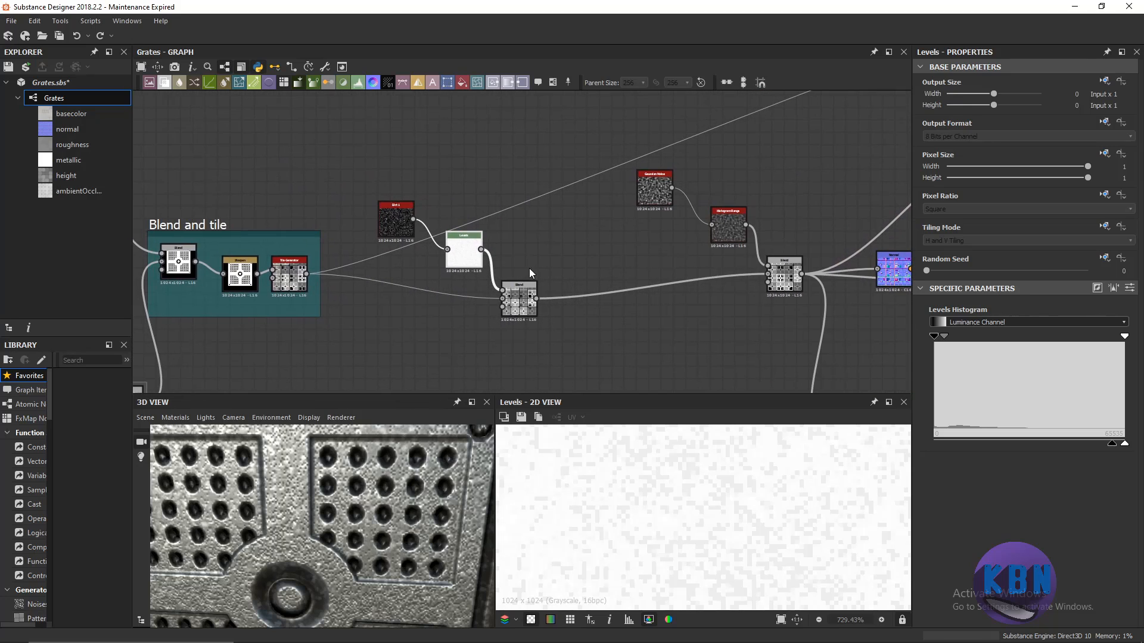
scroll(528, 272, "up", 2)
left_click(506, 307)
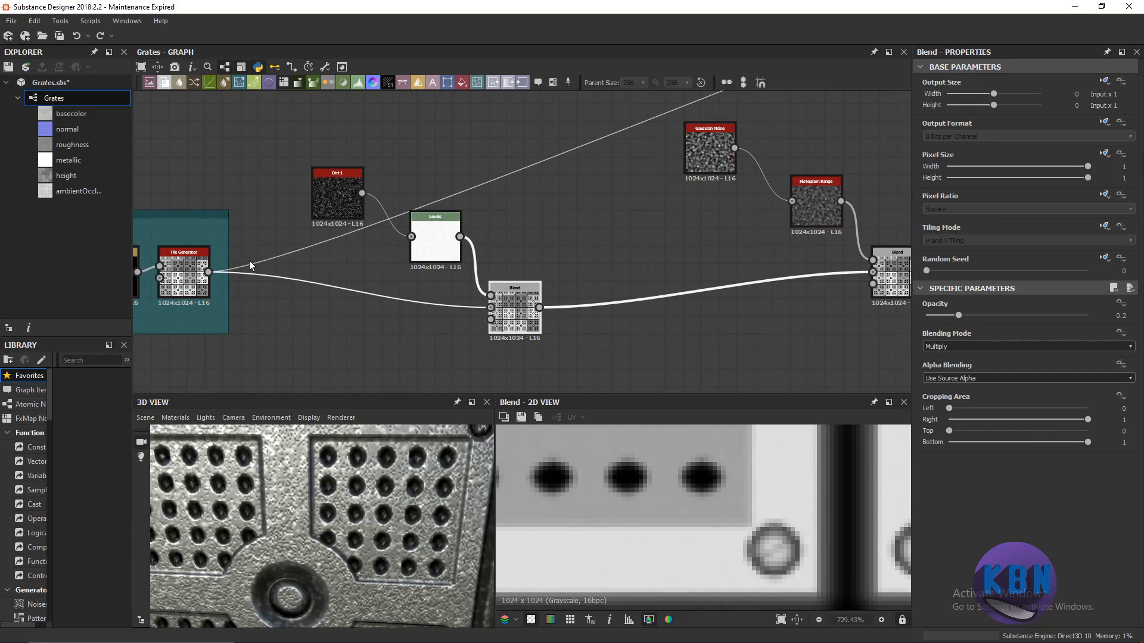
middle_click_drag(249, 260, 278, 262)
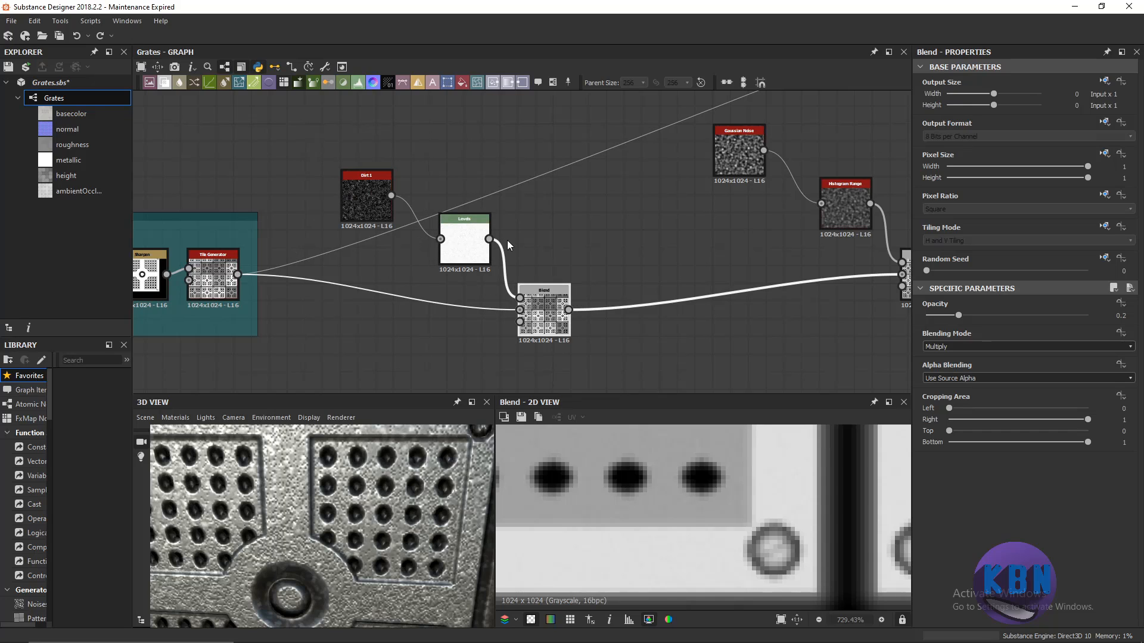
Preview the Gaussian Noise node and view its whole pattern in 2D.
scroll(641, 276, "down", 3)
middle_click_drag(631, 275, 511, 198)
scroll(512, 199, "down", 1)
middle_click_drag(662, 228, 458, 269)
scroll(459, 269, "up", 5)
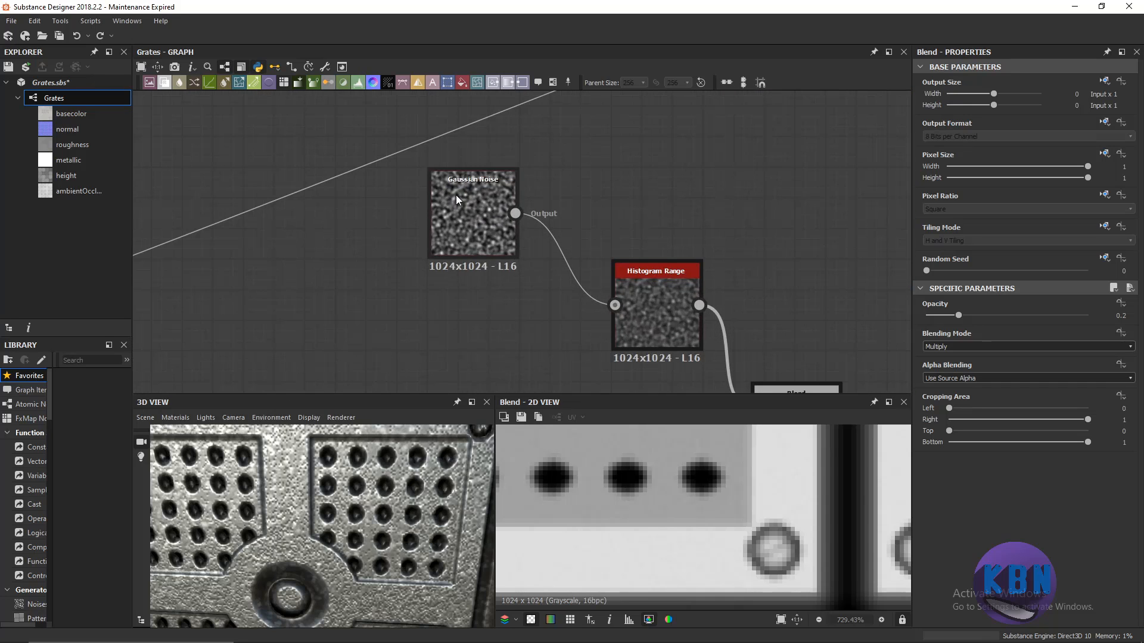
left_click(456, 195)
scroll(724, 470, "down", 10)
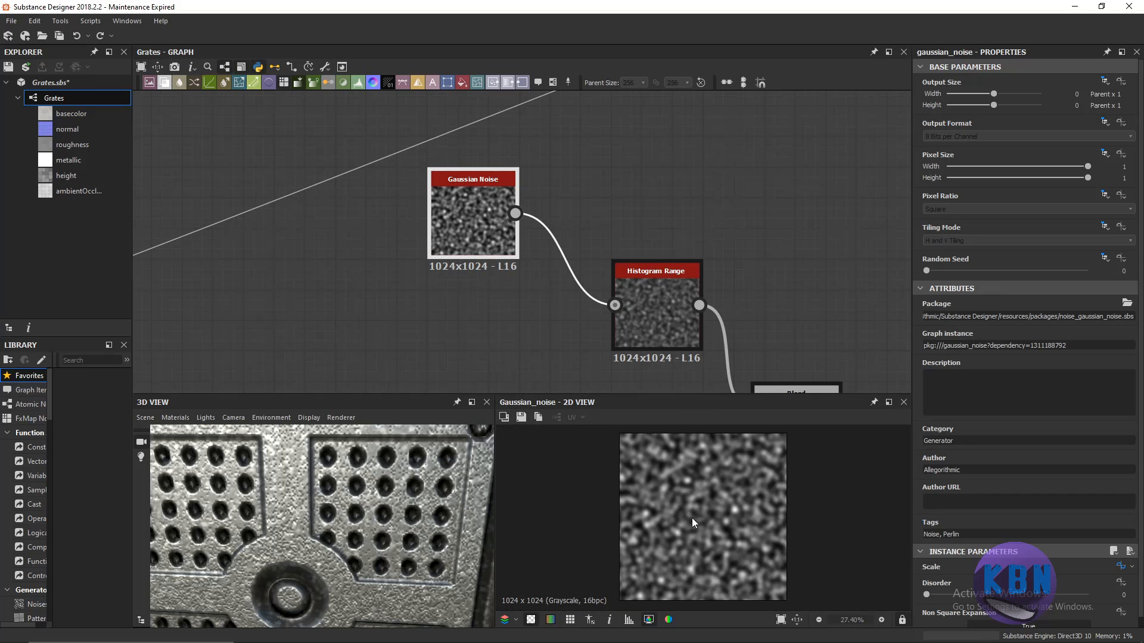
Compare the Histogram Range node's output with the original Gaussian Noise.
left_click(662, 300)
scroll(712, 346, "down", 1)
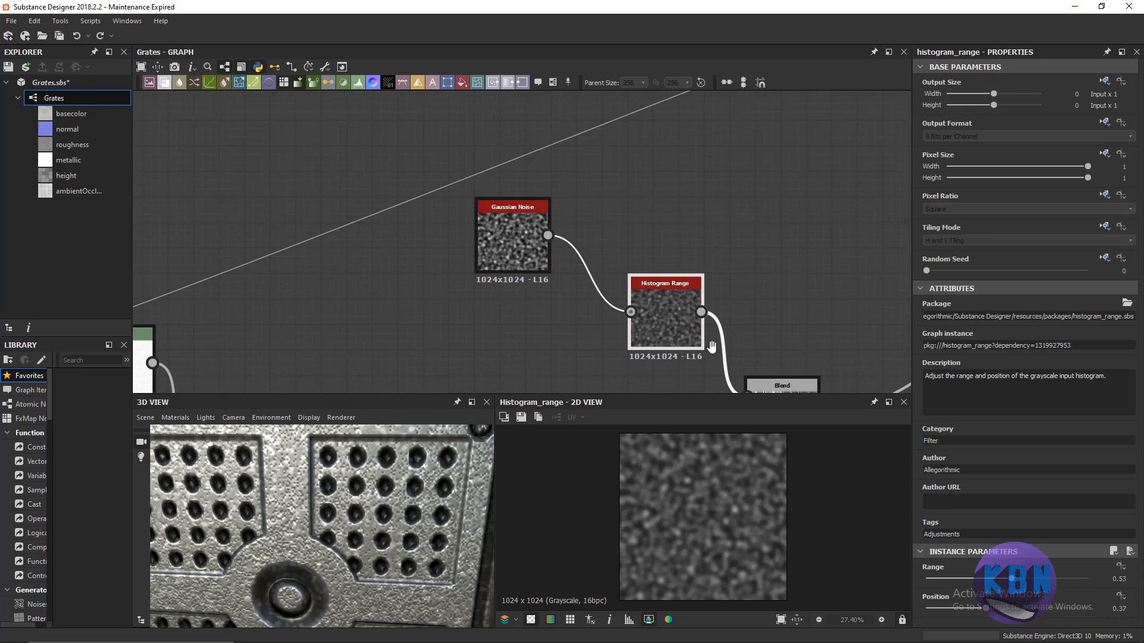
middle_click_drag(712, 346, 704, 344)
left_click(514, 245)
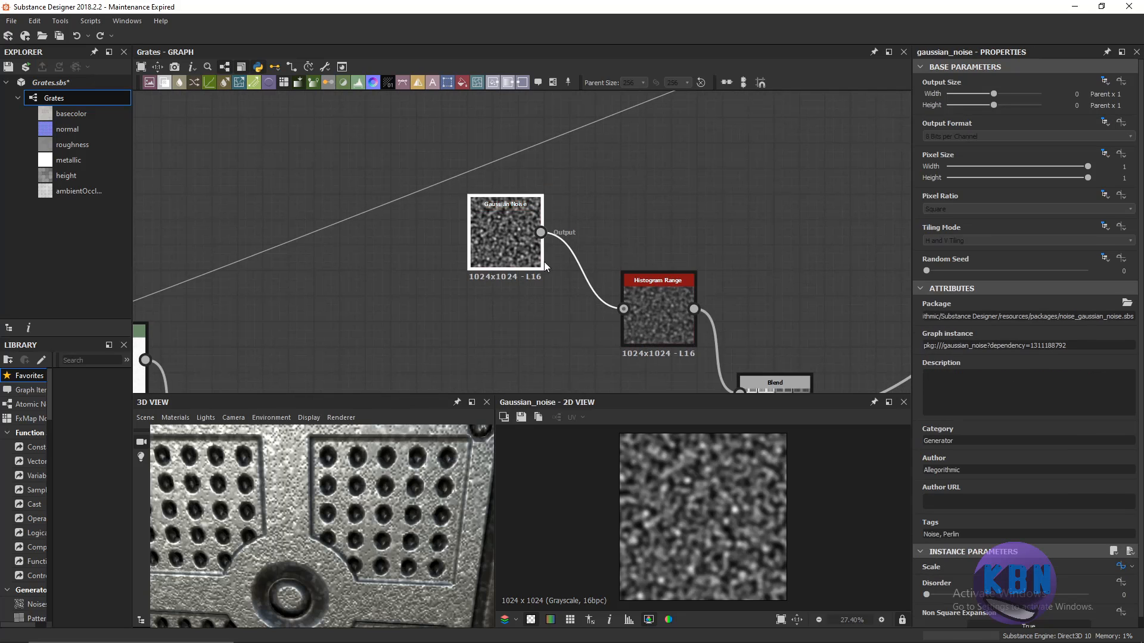
left_click(650, 300)
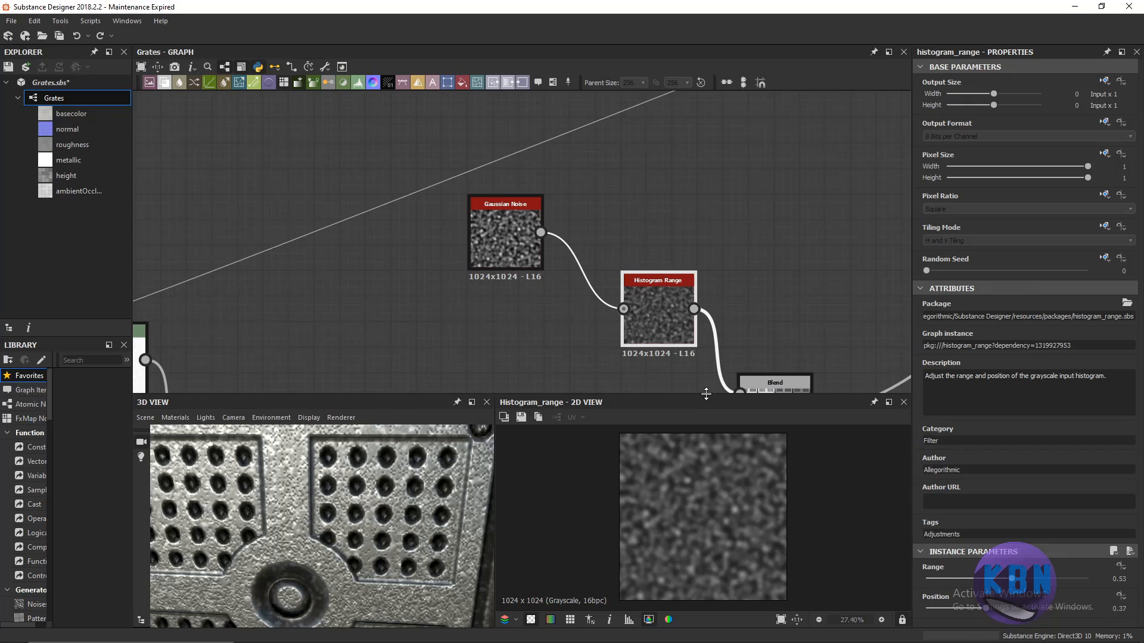
Preview the Add (Linear Dodge) Blend node that combines the Histogram Range noise with the grates, and examine it up close.
middle_click_drag(719, 348, 644, 259)
left_click(709, 307)
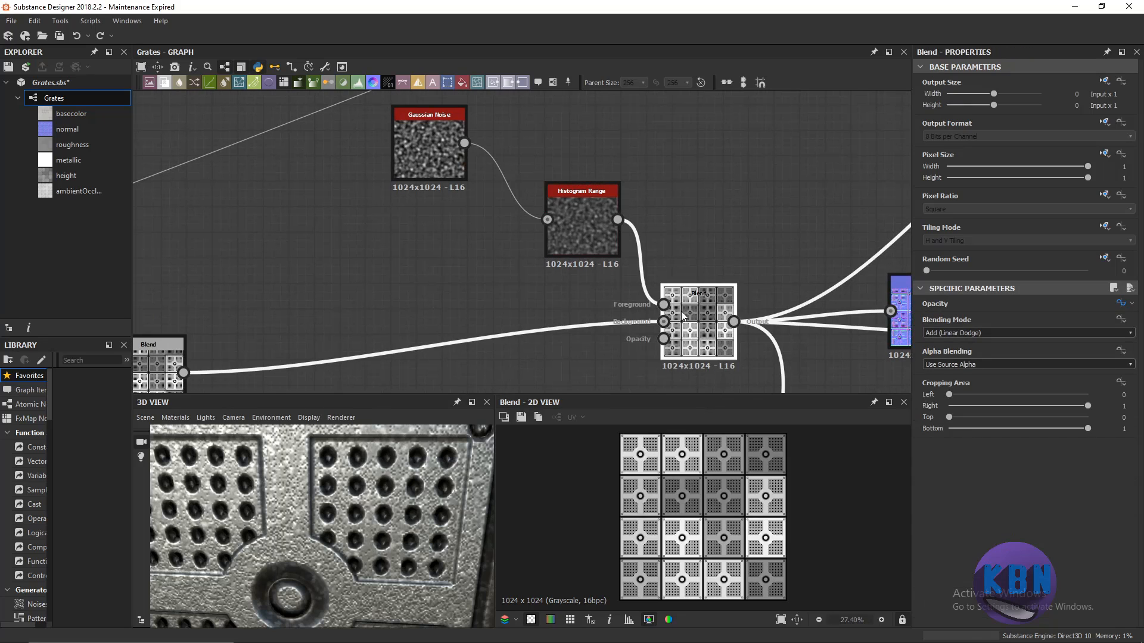
scroll(669, 505, "up", 5)
middle_click_drag(700, 322, 666, 291)
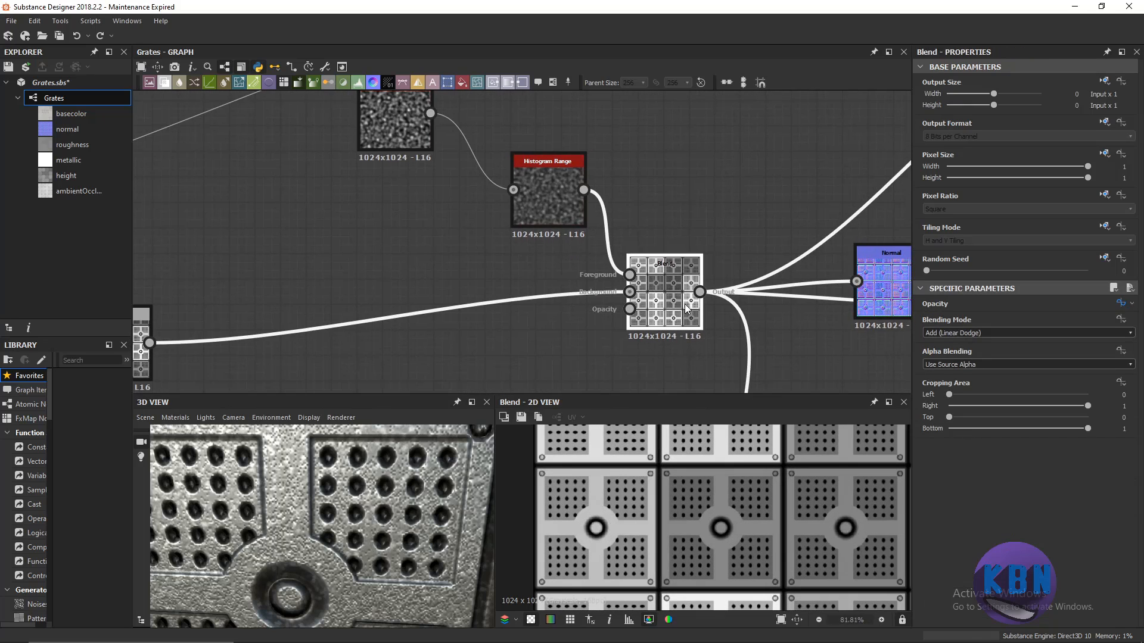
scroll(746, 326, "down", 2)
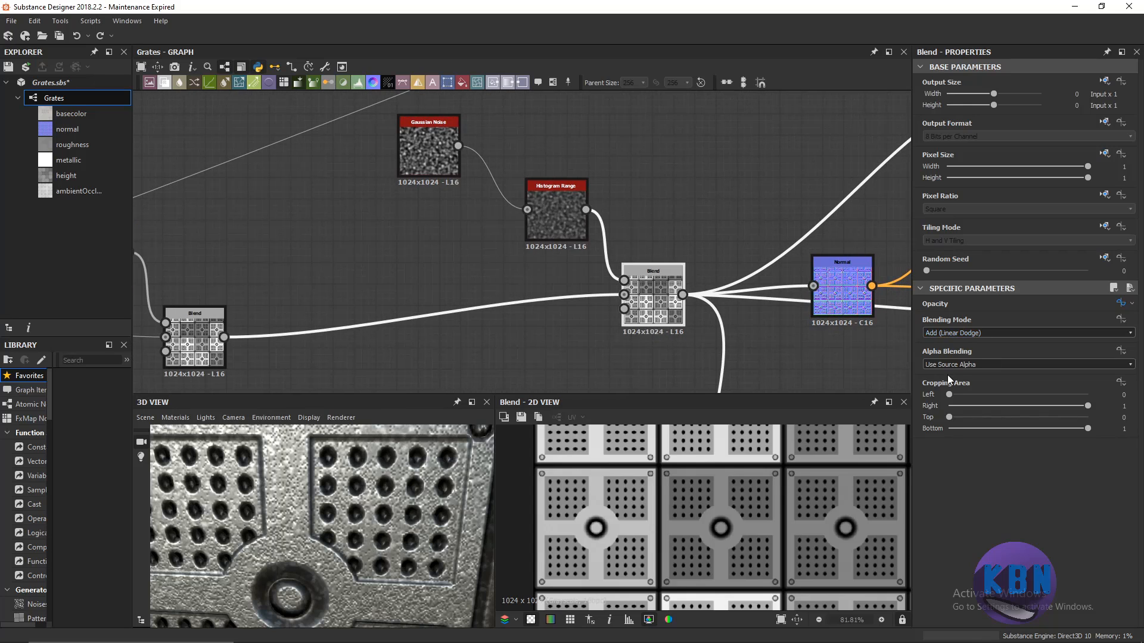
scroll(602, 390, "down", 3)
middle_click_drag(625, 335, 601, 199)
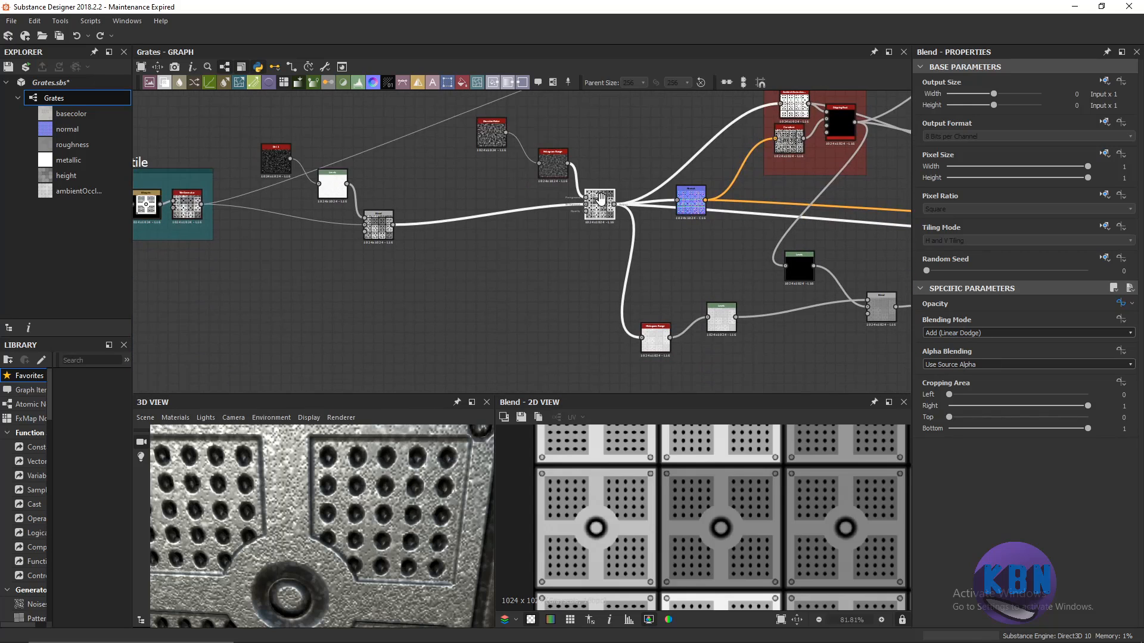
Compare the Multiply Blend, the Histogram Range and the Add (Linear Dodge) Blend, and check the latter's Opacity function options.
left_click(382, 220)
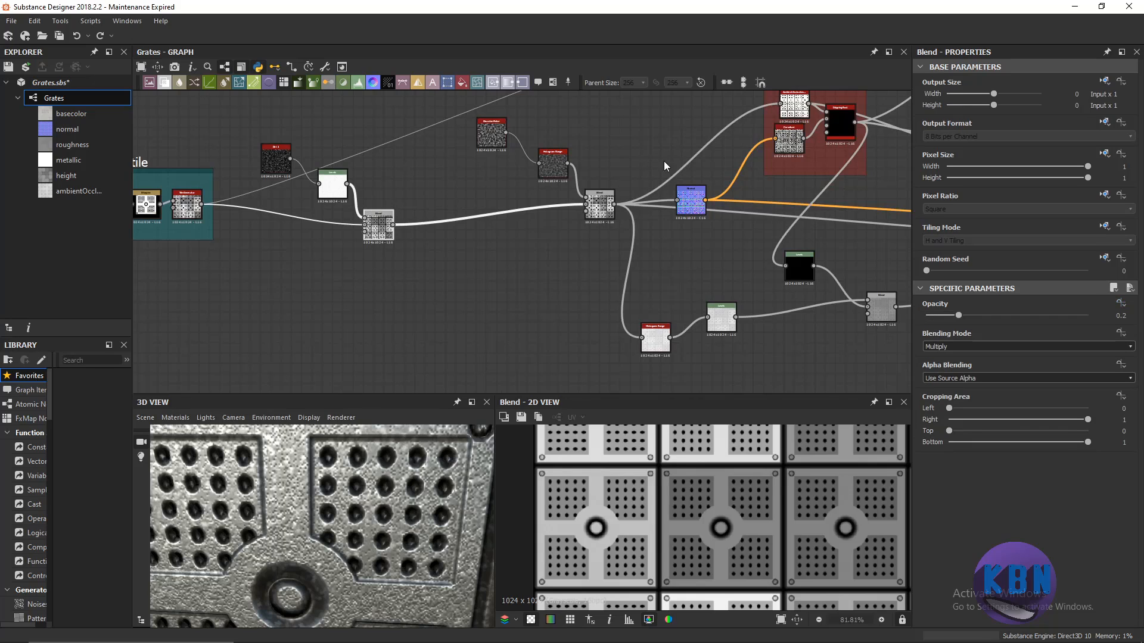
left_click(606, 201)
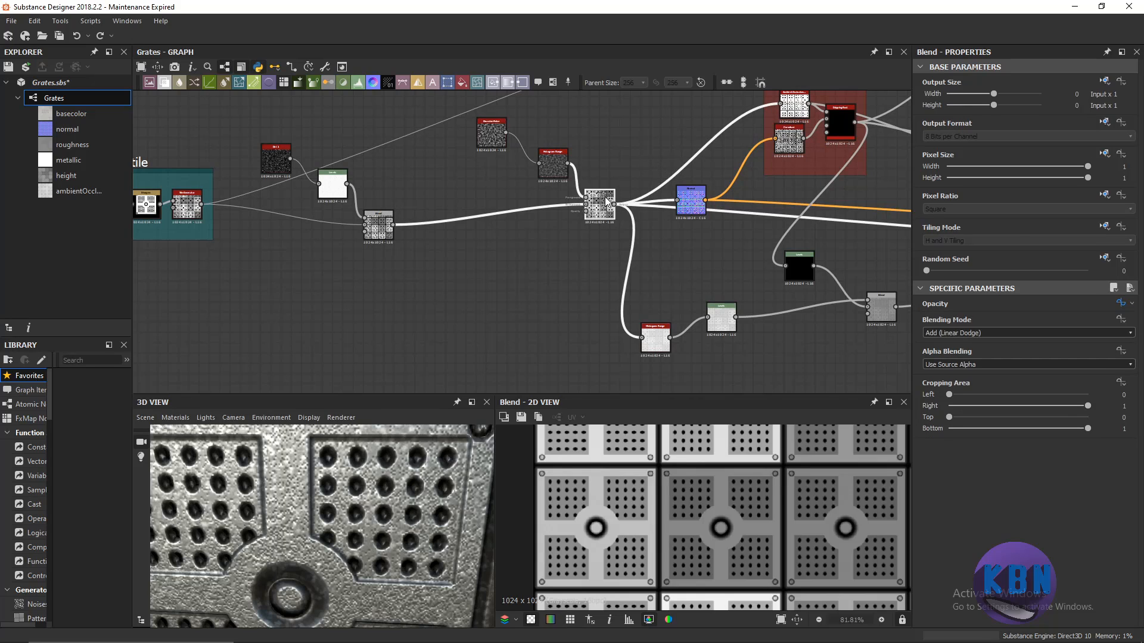
left_click(1121, 304)
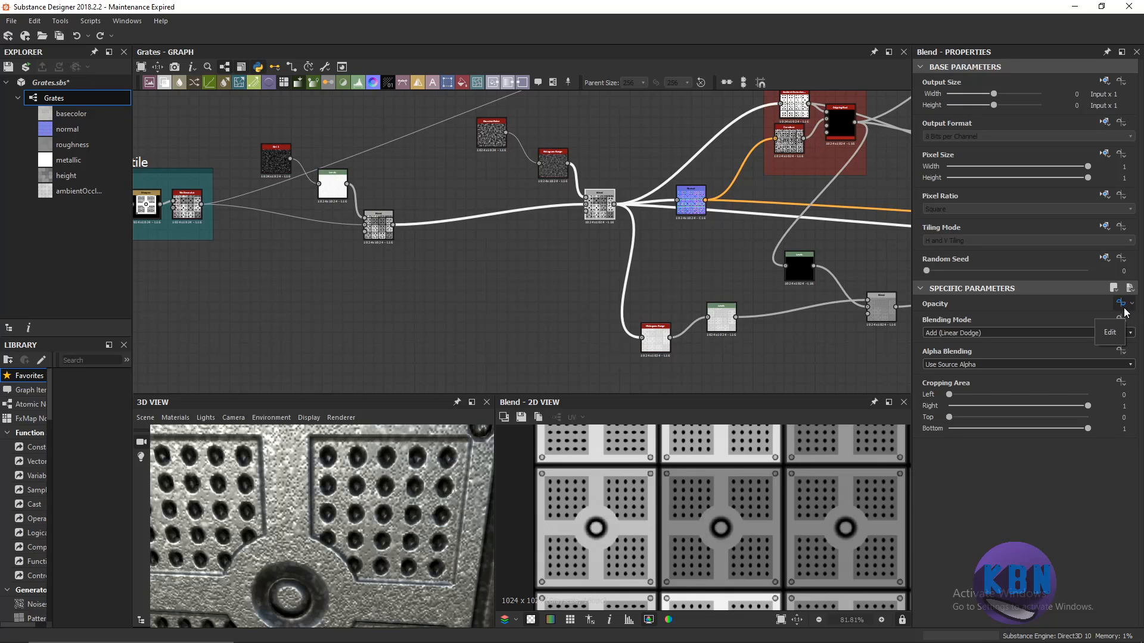
left_click(553, 161)
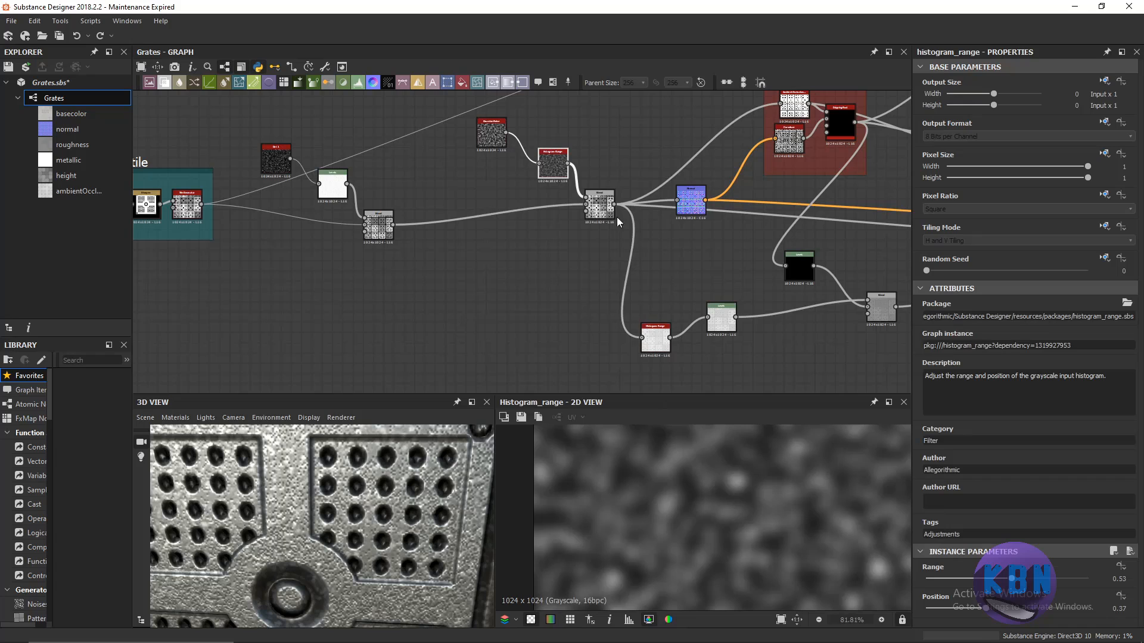
left_click(603, 208)
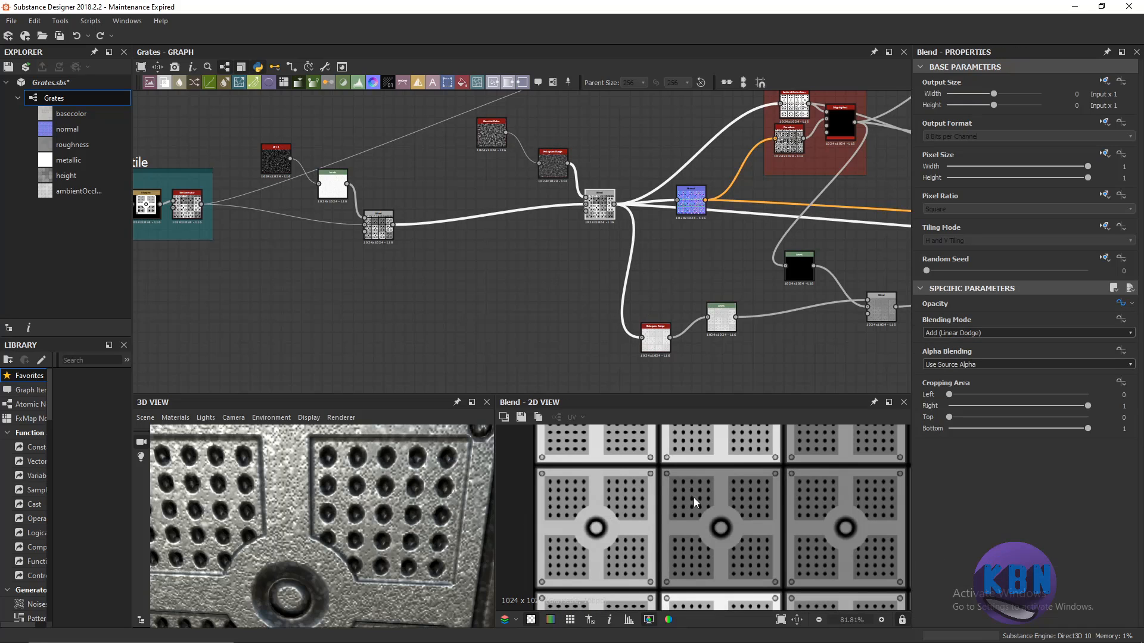
Preview the Normal node generated from the final height Blend and review its intensity and format settings.
middle_click_drag(628, 179, 612, 209)
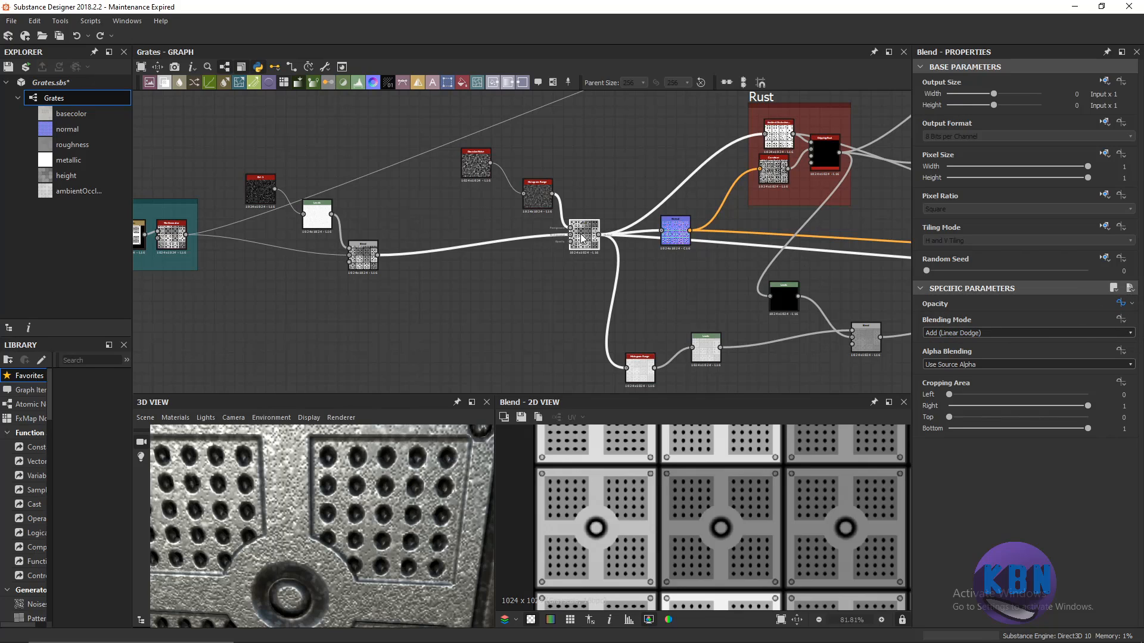
middle_click_drag(566, 274, 503, 308)
left_click(586, 280)
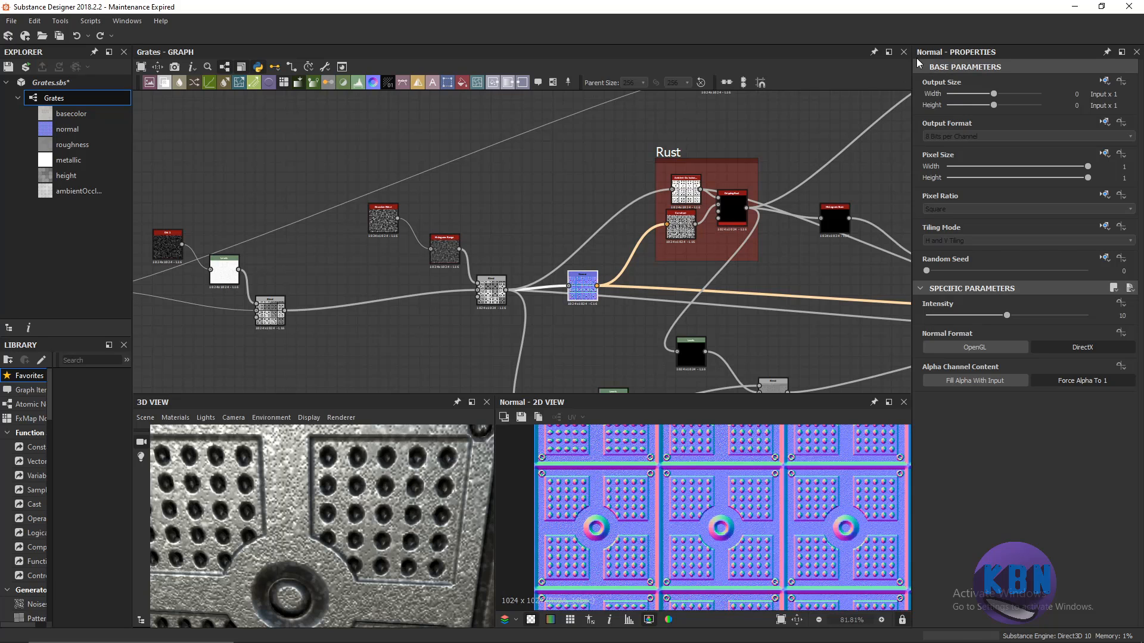
scroll(591, 280, "up", 5)
scroll(591, 273, "down", 4)
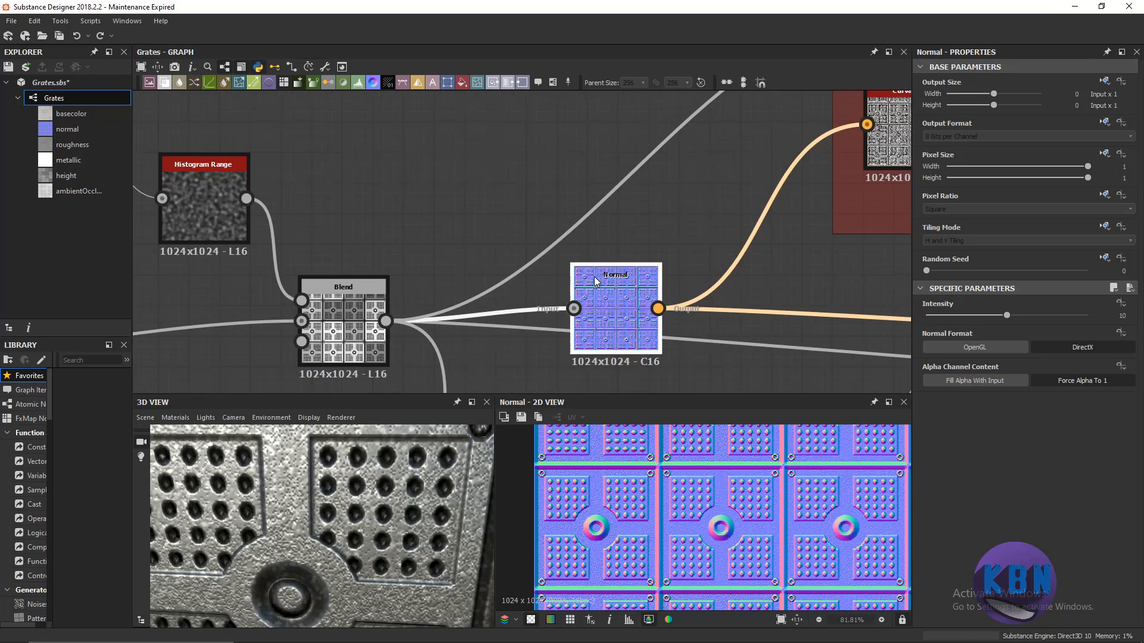
scroll(595, 281, "down", 4)
middle_click_drag(586, 355, 528, 391)
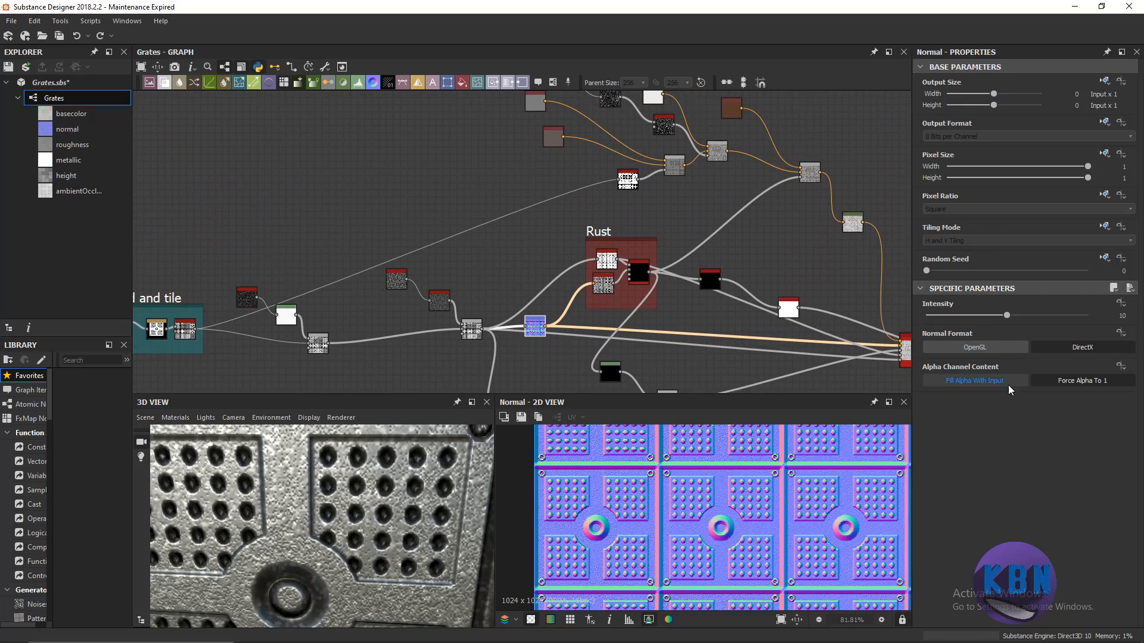
Check the Normal node's Intensity setting and follow its output to the Rust frame.
left_click(1006, 317)
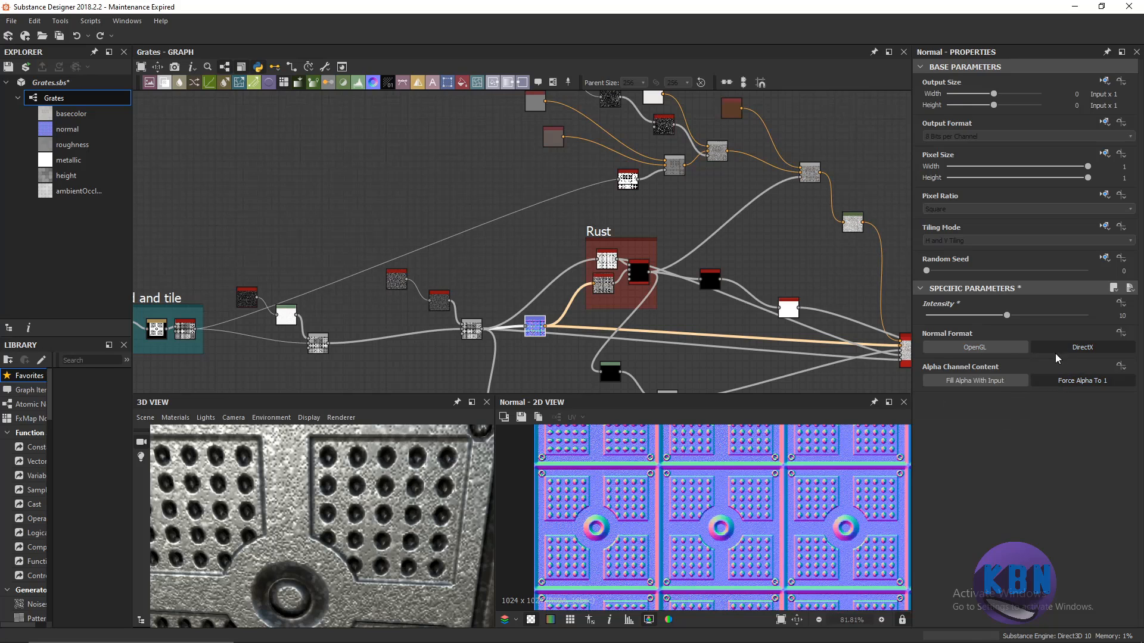
scroll(782, 320, "down", 4)
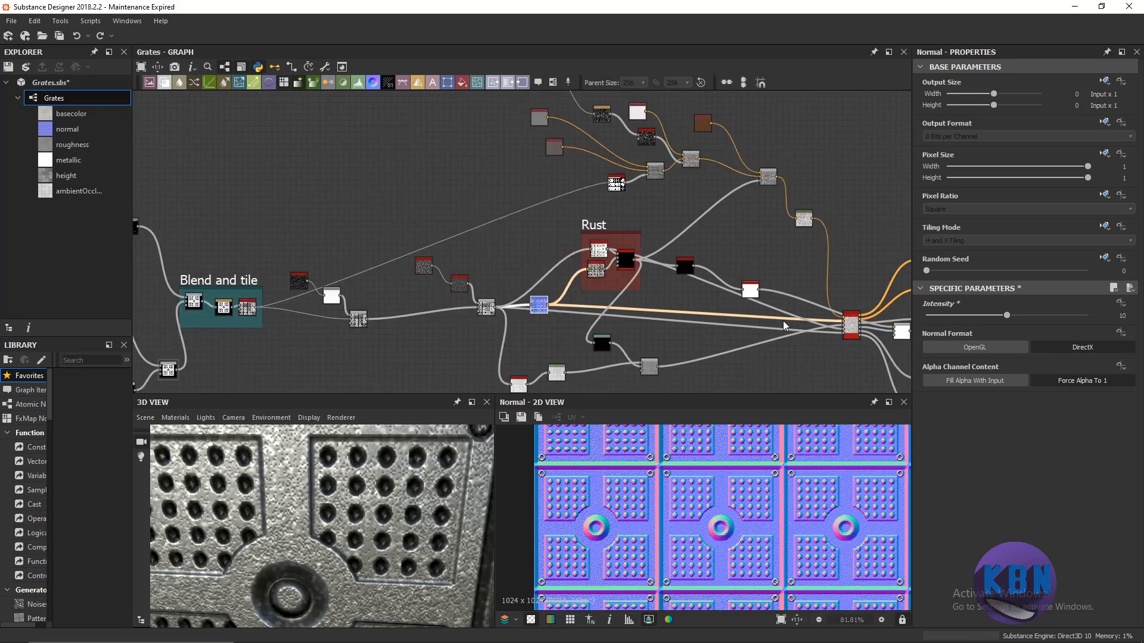
scroll(578, 277, "up", 4)
scroll(655, 305, "up", 3)
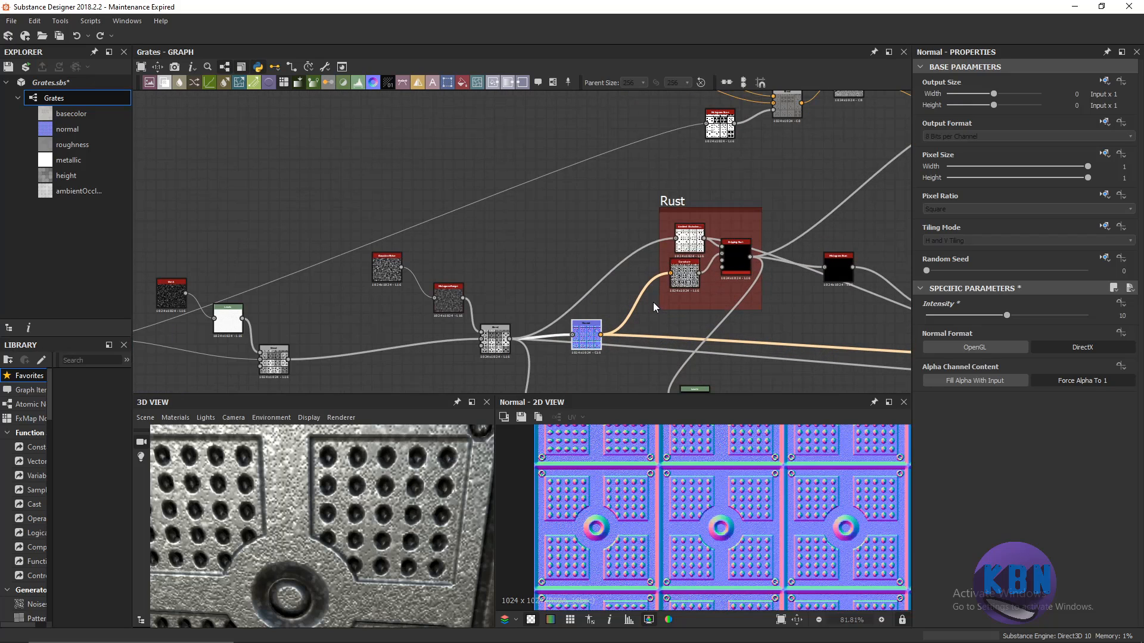
Preview the Histogram Range node in the lower branch fed by the final height Blend.
middle_click_drag(670, 241, 627, 162)
scroll(627, 162, "down", 1)
scroll(543, 273, "down", 2)
middle_click_drag(549, 375, 552, 285)
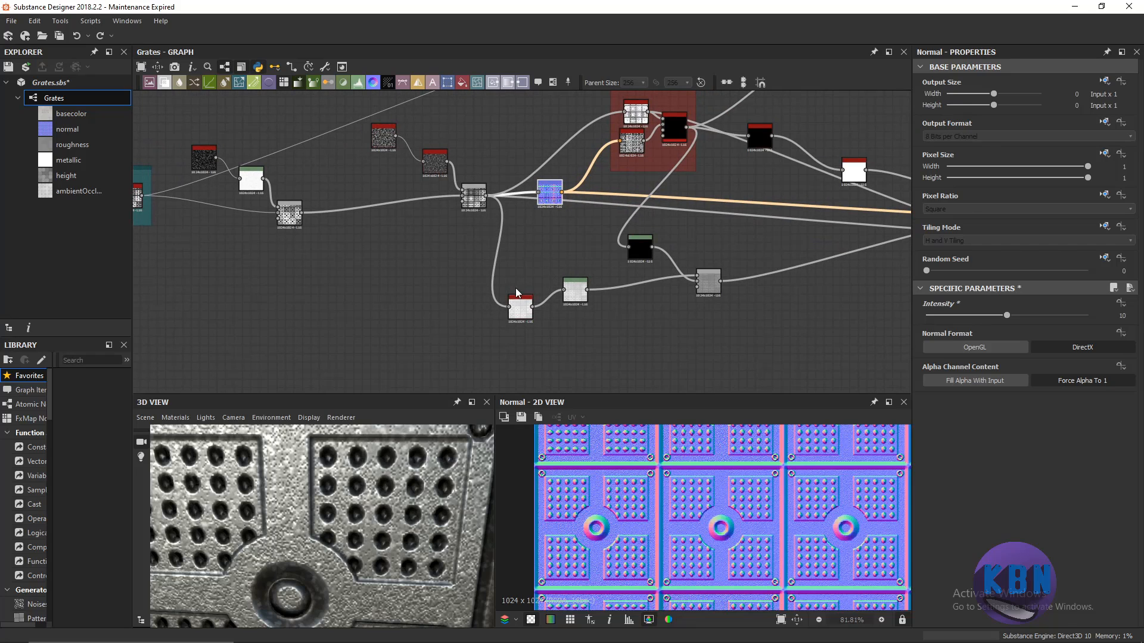
double_click(522, 308)
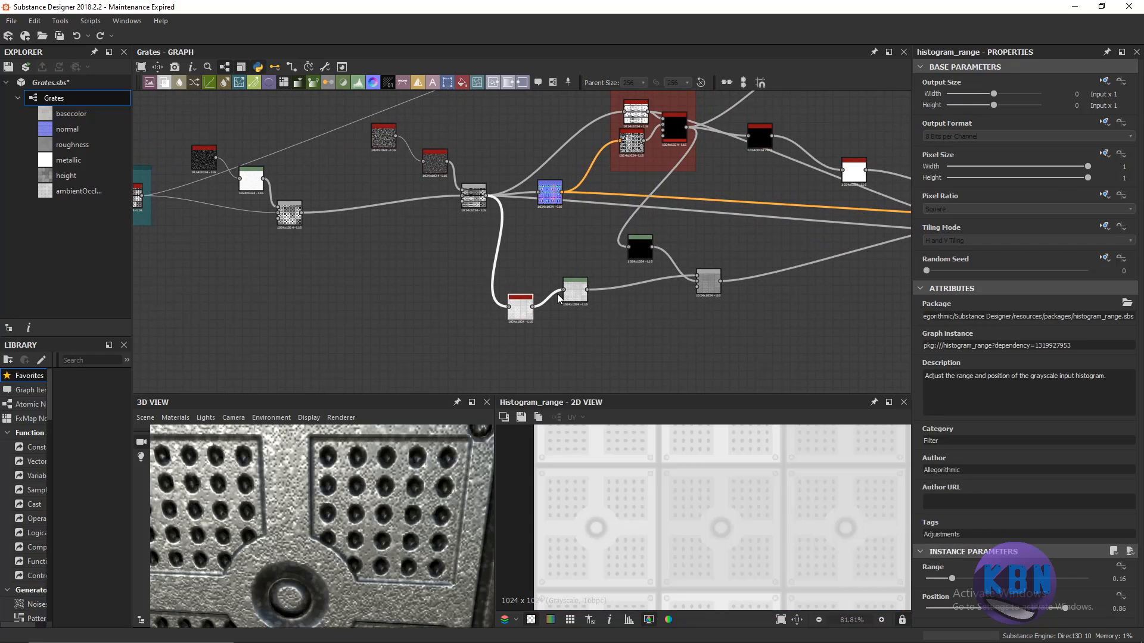
scroll(681, 285, "down", 1)
middle_click_drag(682, 285, 602, 310)
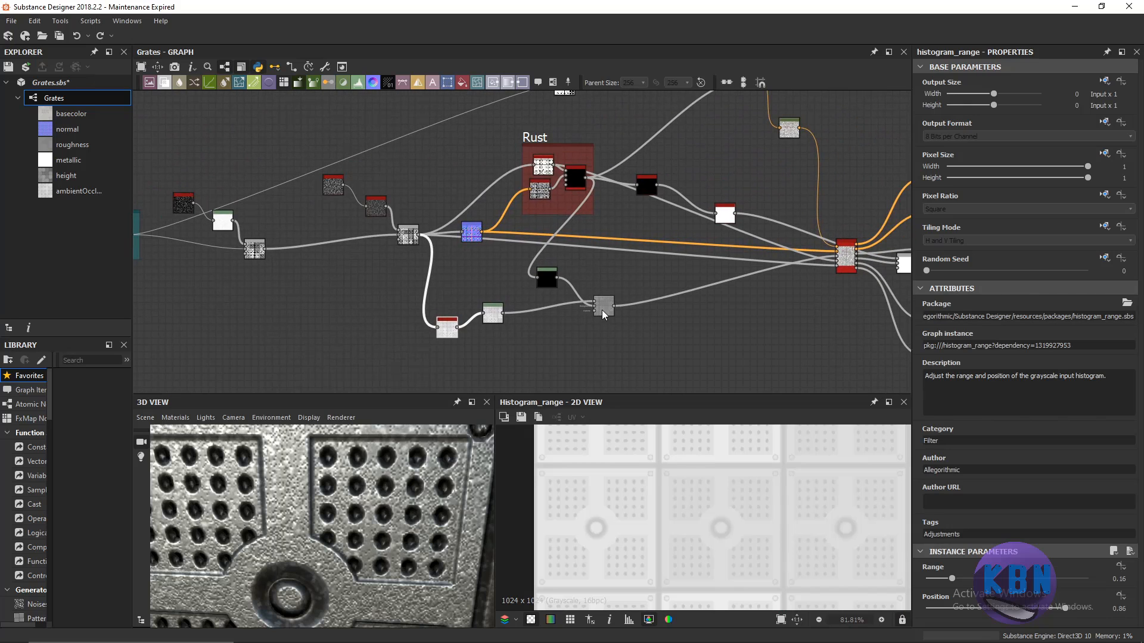
Preview the Copy Blend of the lower branch and trace its output to the Base Material's Roughness input.
left_click(603, 310)
scroll(822, 263, "up", 10)
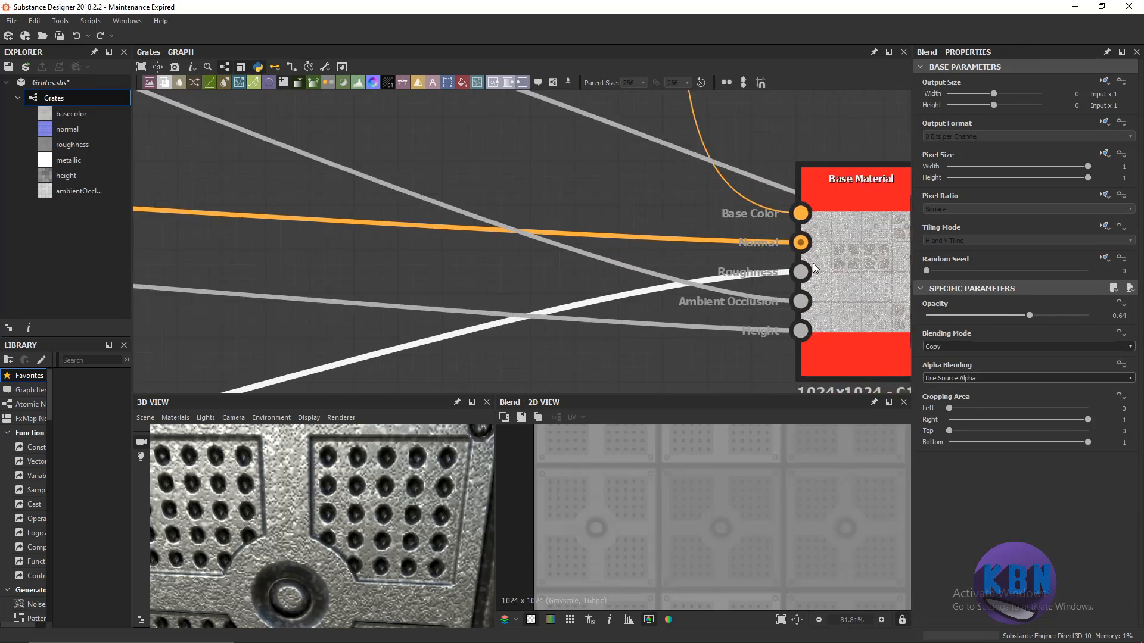
scroll(815, 268, "down", 8)
middle_click_drag(300, 308, 475, 348)
Preview the roughness branch in order, from Histogram Range through Levels to the Copy Blend.
left_click(438, 317)
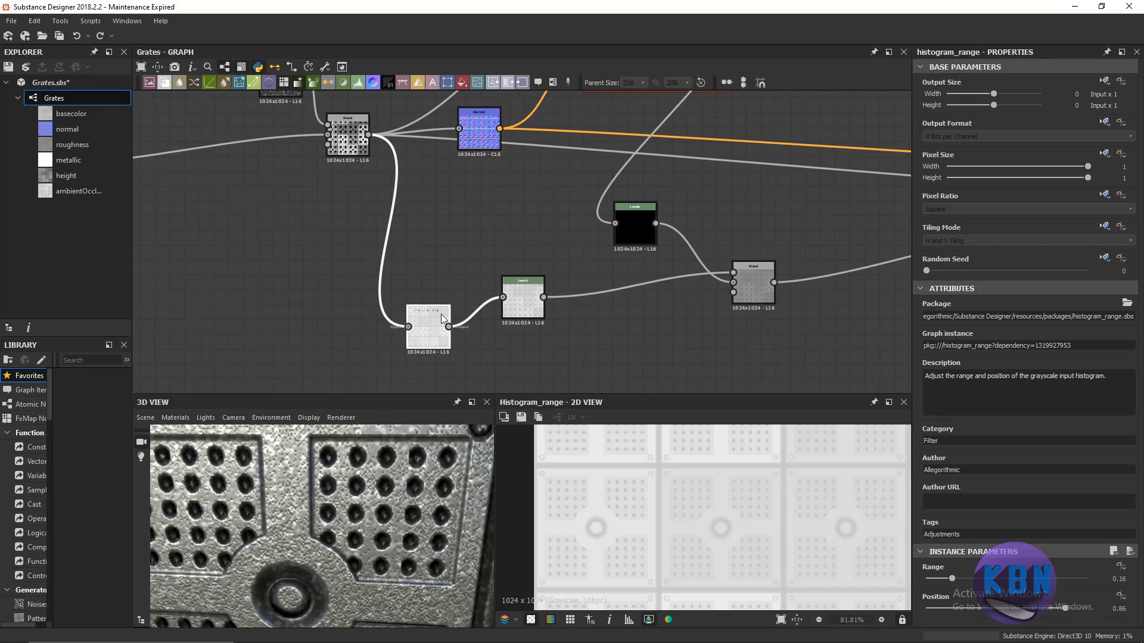
left_click(530, 287)
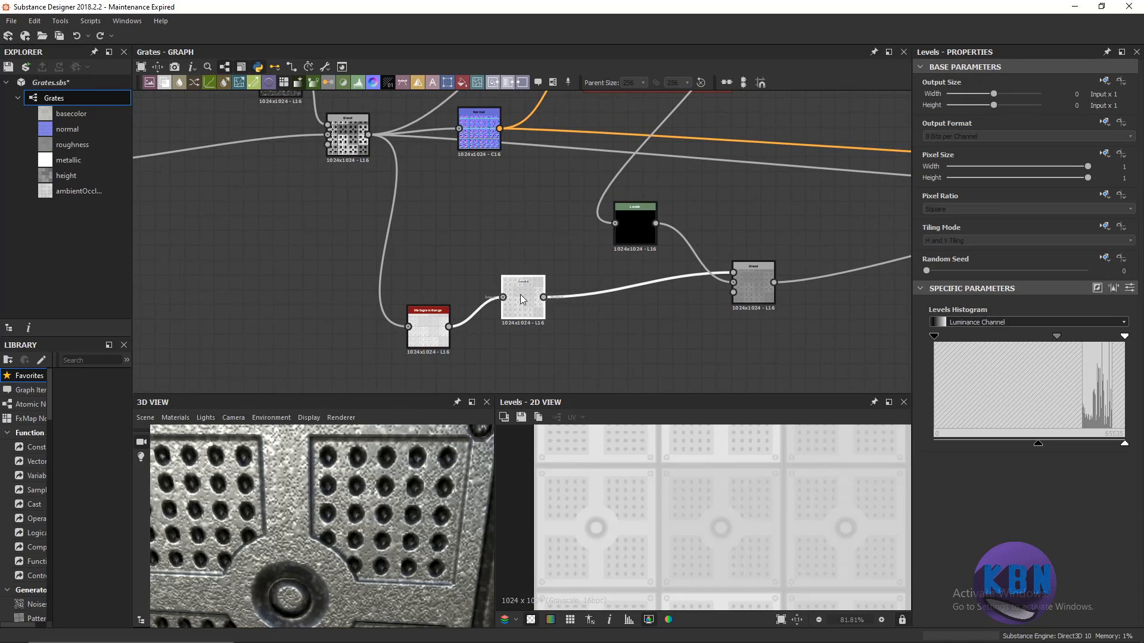
double_click(740, 270)
middle_click_drag(719, 268, 593, 334)
scroll(593, 334, "down", 3)
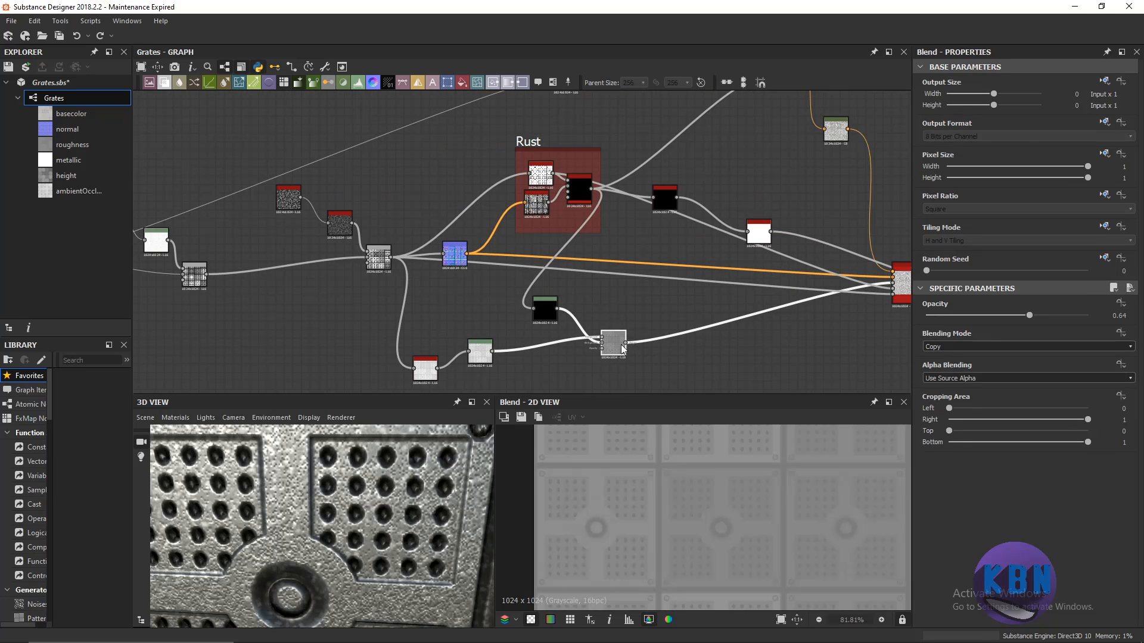
Inspect the roughness Blend's inputs, previewing the Levels node fed by Dripping Rust and the Blend it feeds.
scroll(621, 348, "up", 4)
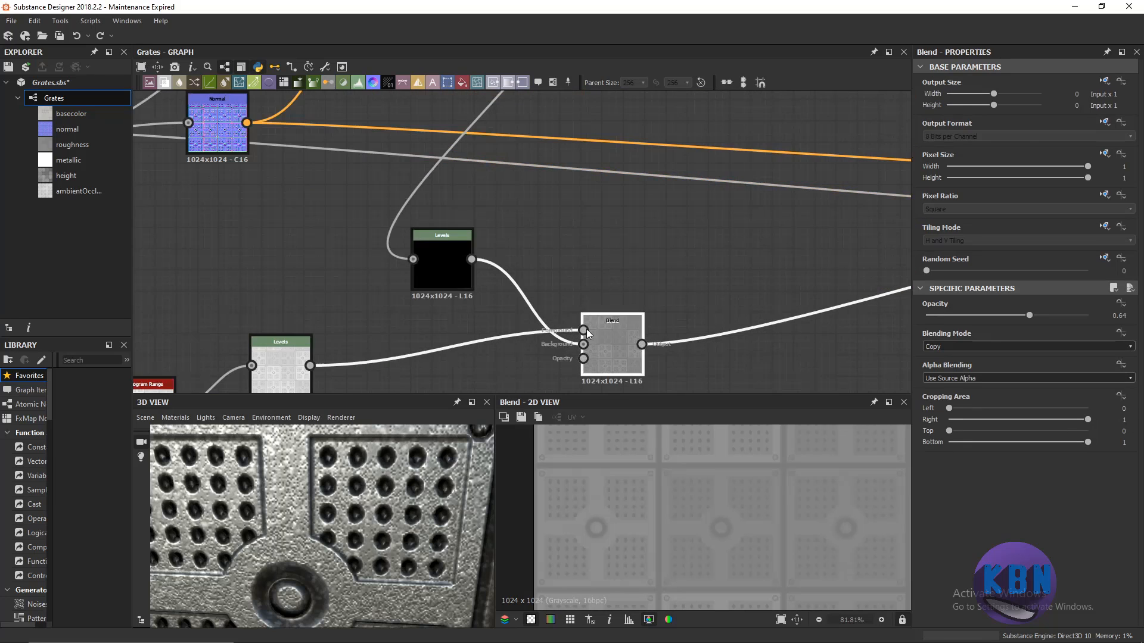
left_click(448, 248)
scroll(459, 235, "down", 4)
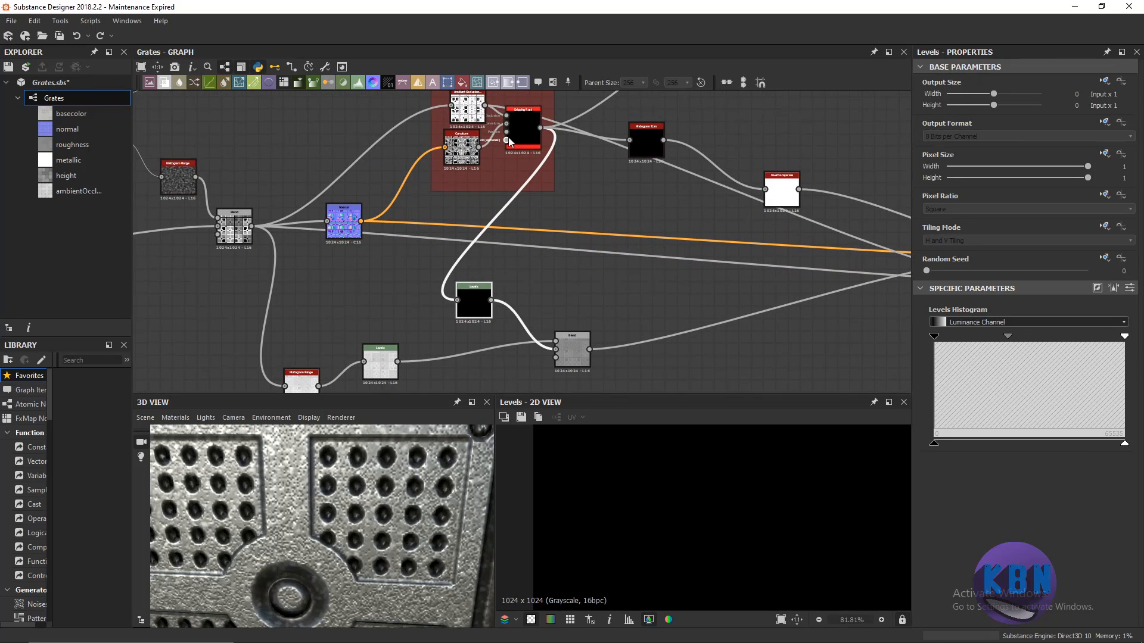
left_click(509, 142)
left_click(577, 353)
scroll(441, 220, "down", 3)
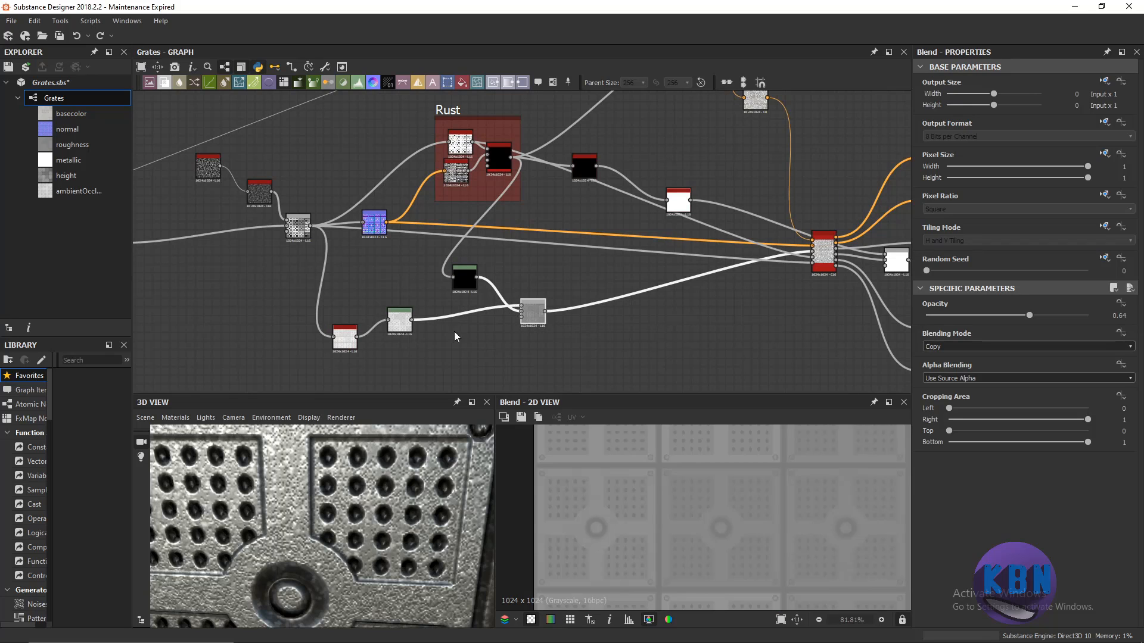
Compare the two Levels nodes feeding the roughness Blend with the Blend's own output.
left_click(401, 326)
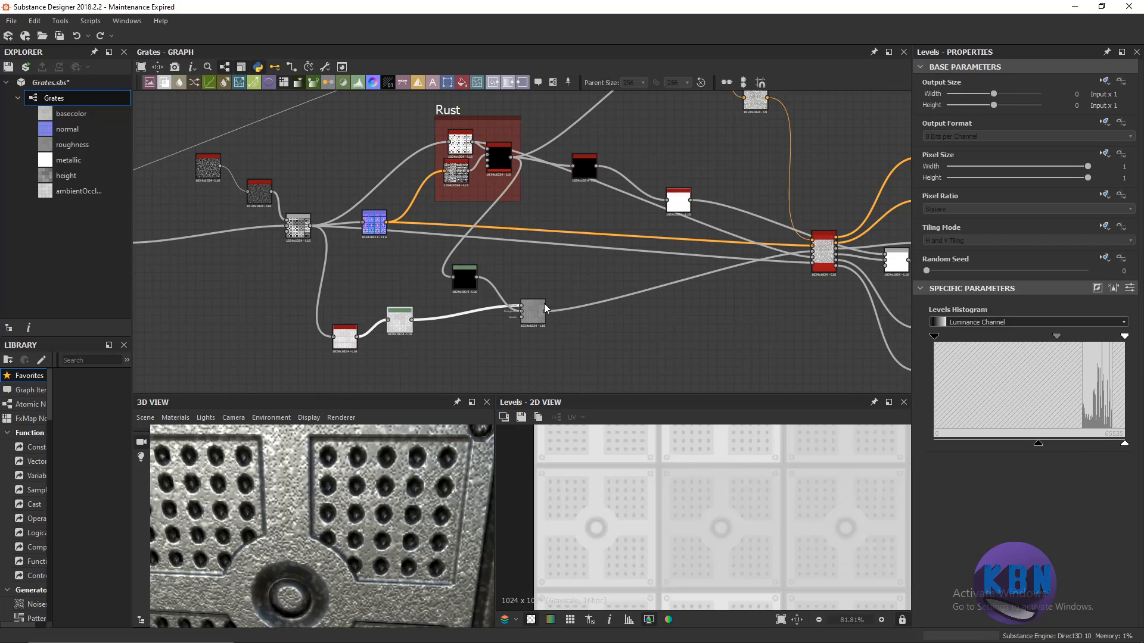
left_click(539, 307)
scroll(504, 296, "up", 3)
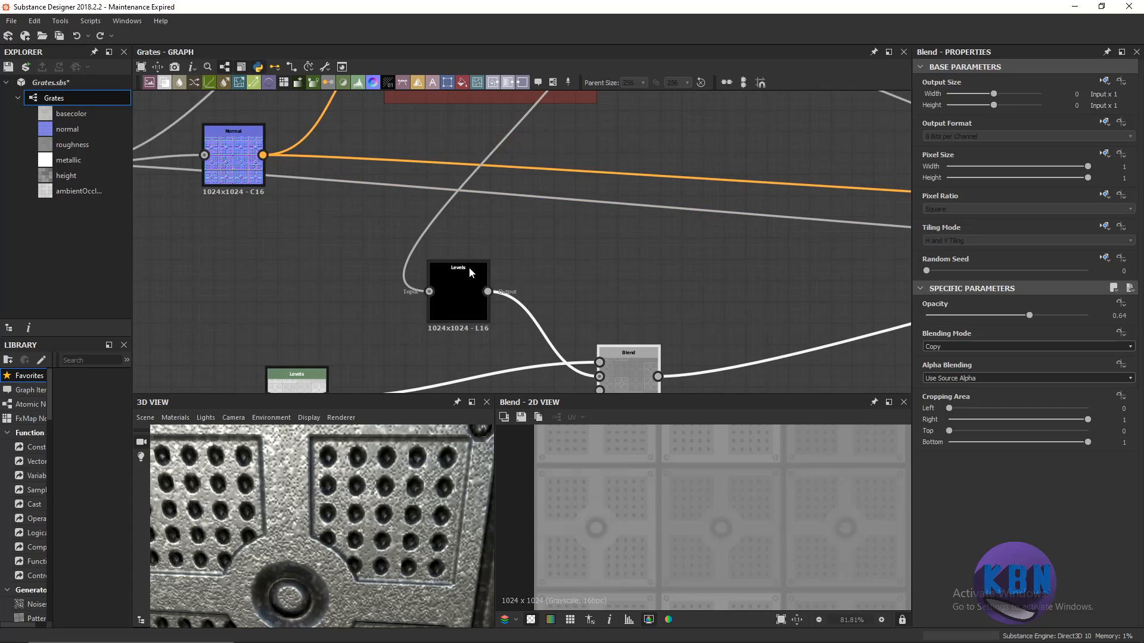
left_click(480, 290)
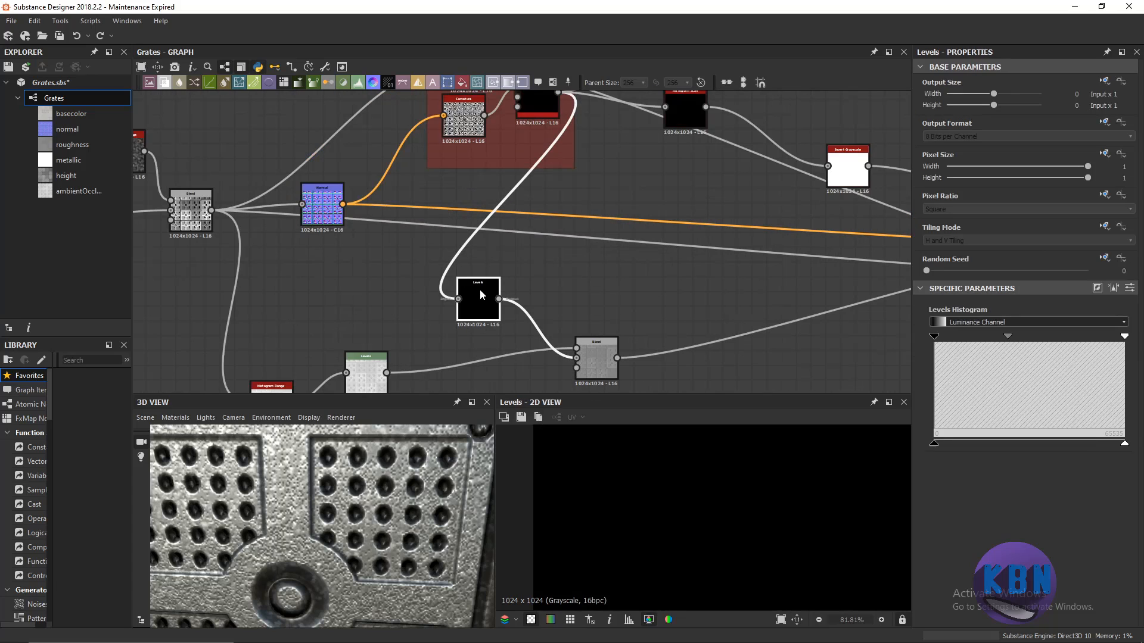
left_click(586, 348)
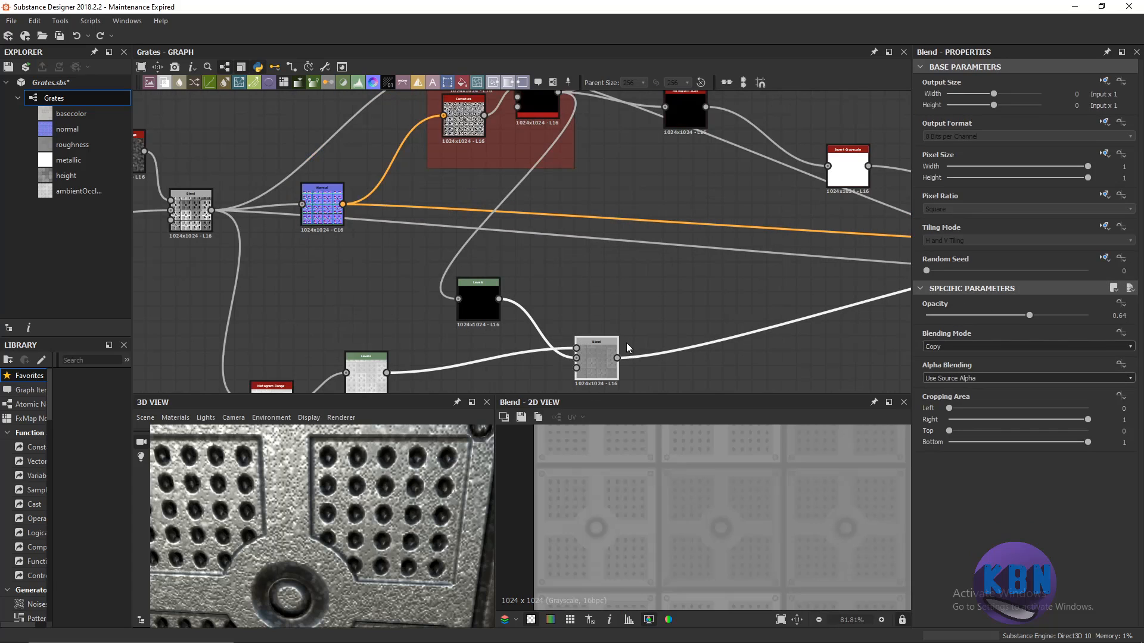
Trace the connections from the Rust frame to the Base Material node's Ambient Occlusion input.
scroll(562, 162, "down", 1)
middle_click_drag(563, 162, 575, 187)
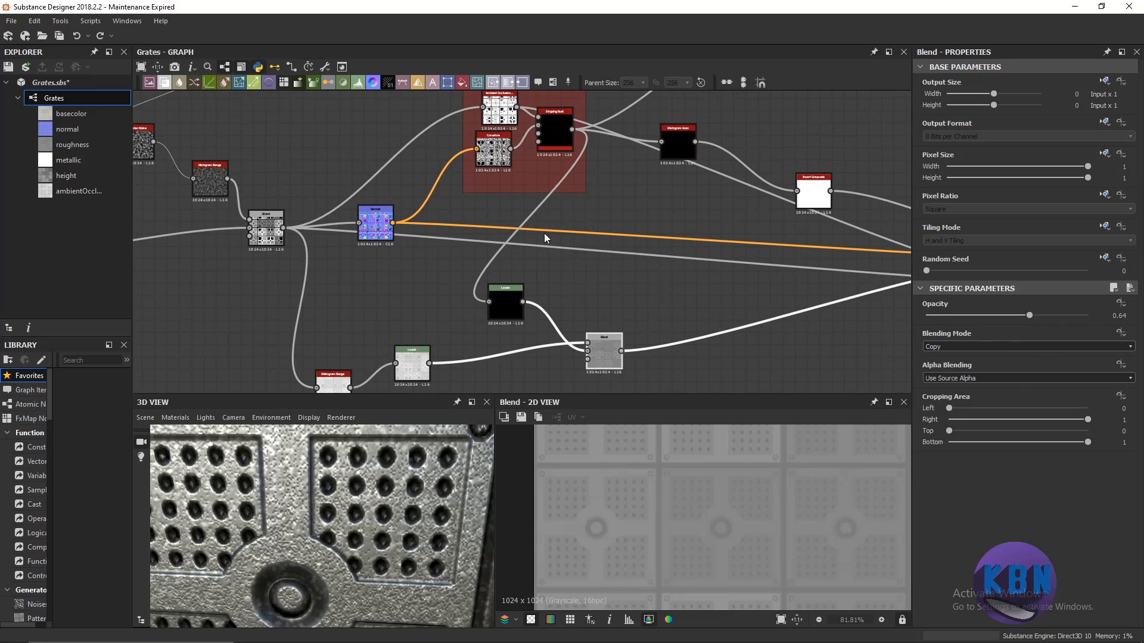
scroll(536, 231, "down", 1)
scroll(409, 451, "down", 2)
middle_click_drag(598, 225, 592, 288)
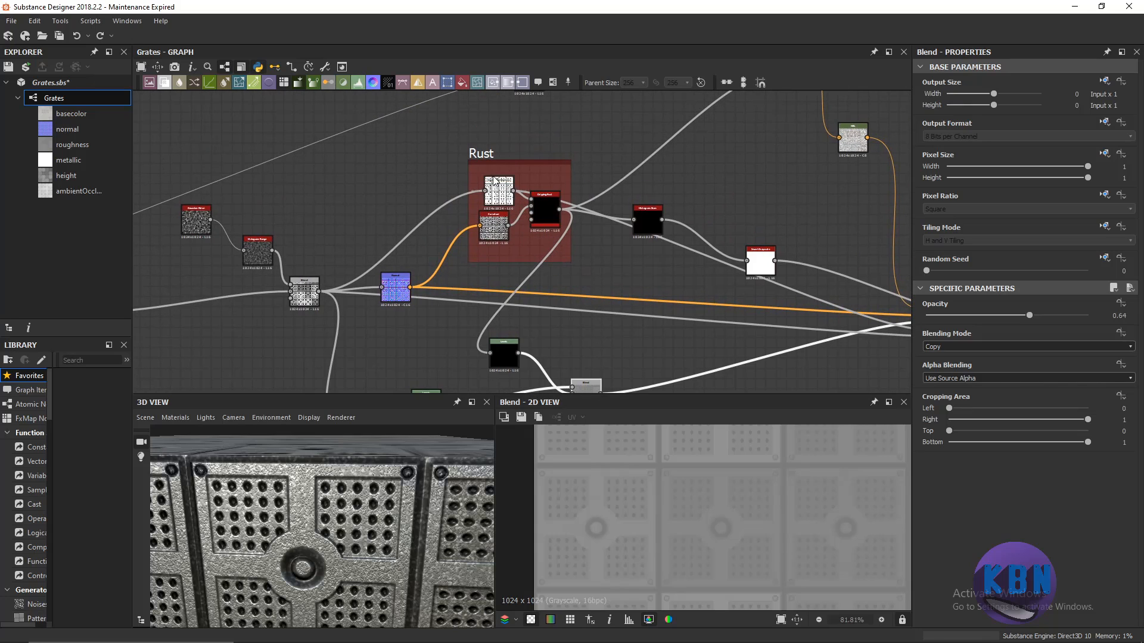
scroll(493, 180, "up", 3)
scroll(507, 193, "down", 6)
middle_click_drag(539, 242, 462, 256)
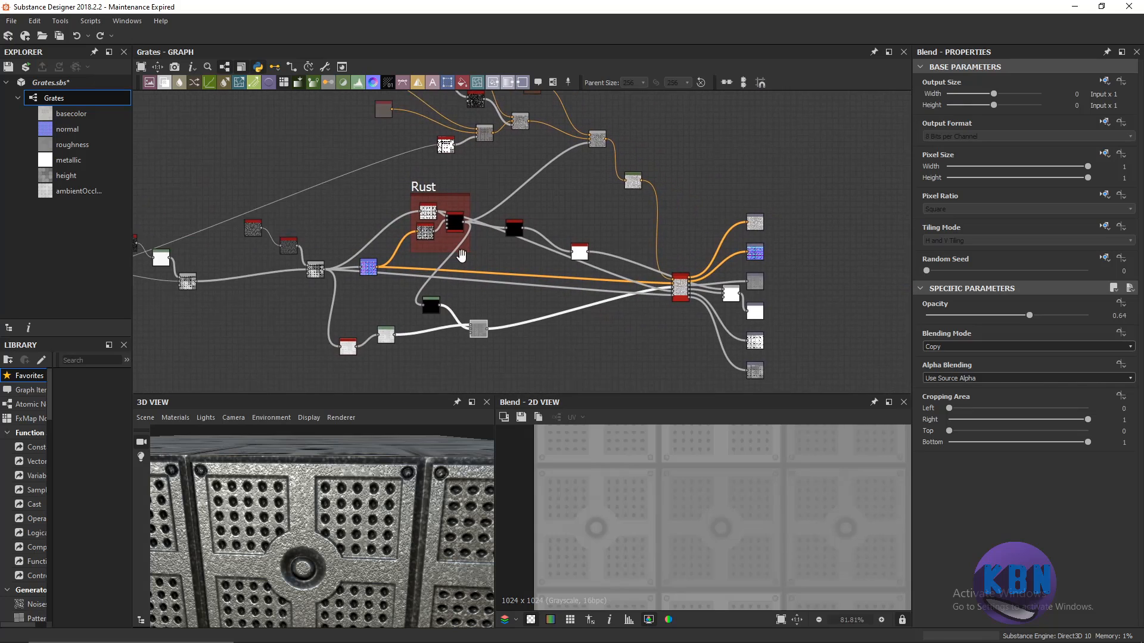
scroll(677, 274, "up", 6)
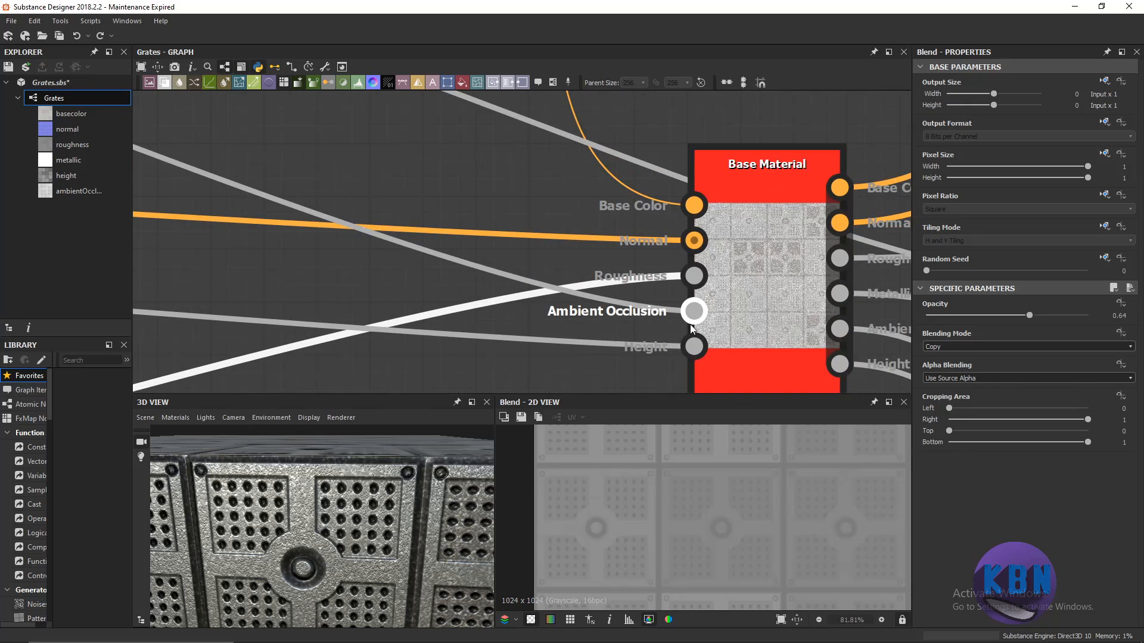
scroll(448, 264, "down", 5)
Move the Dripping Rust node lower within the Rust frame and preview the Ambient Occlusion node.
middle_click_drag(400, 358, 578, 334)
middle_click_drag(330, 301, 504, 370)
mouse_move(429, 257)
middle_mouse_down()
mouse_move(502, 289)
mouse_move(545, 353)
middle_mouse_up()
left_click_drag(365, 206, 359, 245)
left_click(258, 158)
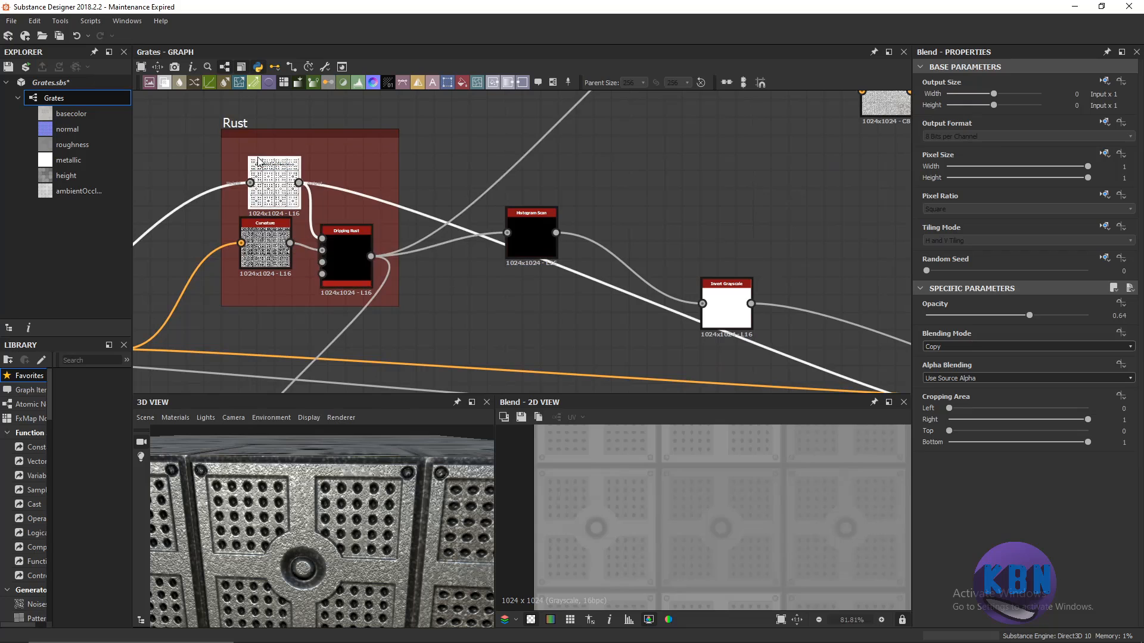
double_click(257, 161)
Examine the Ambient Occlusion node's tiled output and its Height Depth, Radius and Quality parameters.
middle_click_drag(258, 160, 429, 170)
scroll(635, 505, "down", 1)
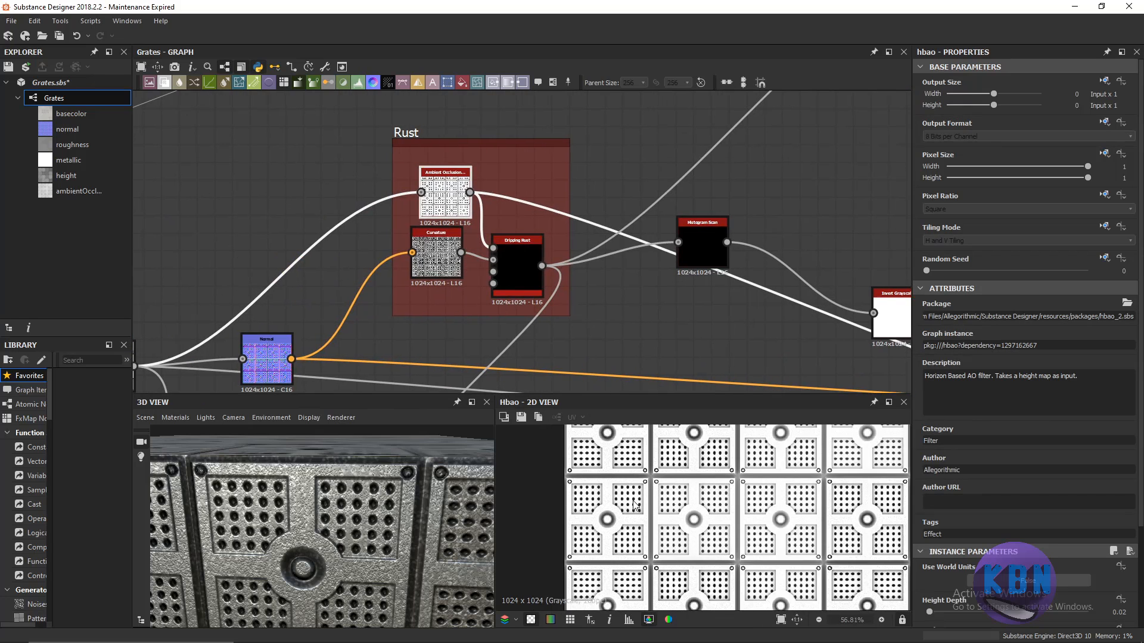
scroll(634, 505, "down", 1)
middle_click_drag(443, 357, 544, 337)
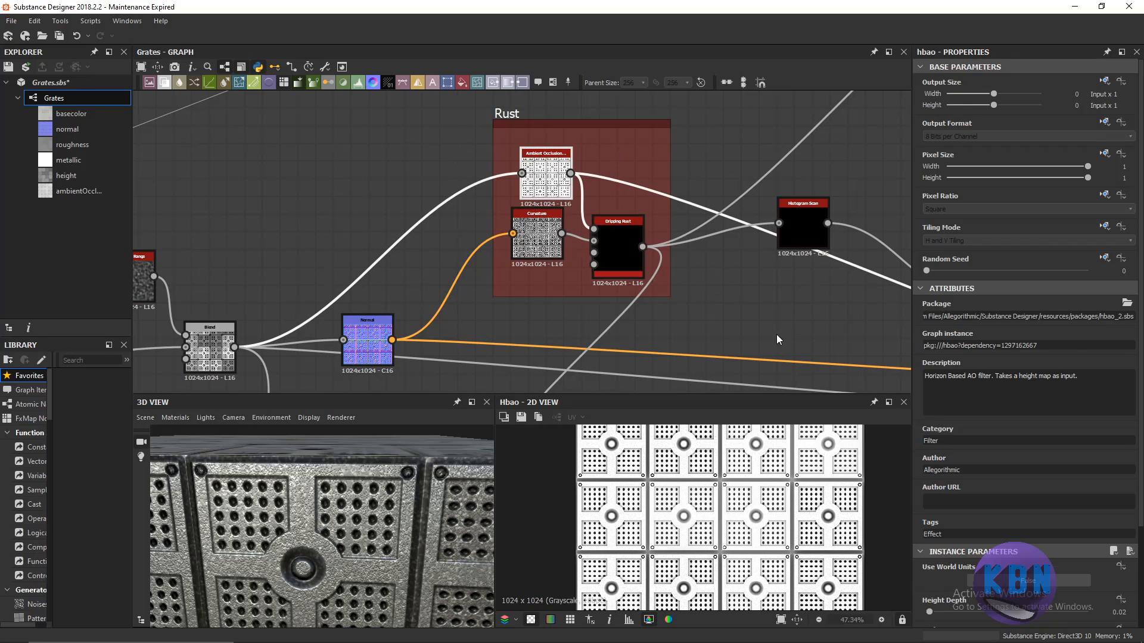
scroll(960, 468, "down", 3)
scroll(941, 503, "down", 1)
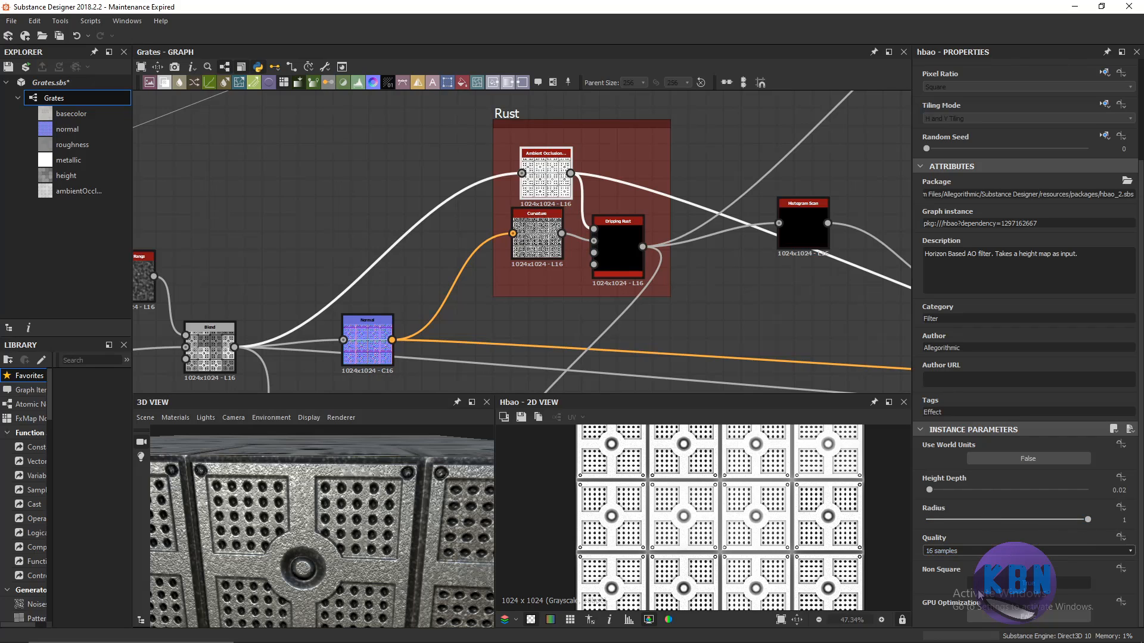
Preview the Curvature node and align the Ambient Occlusion node directly above it in the Rust frame.
double_click(547, 230)
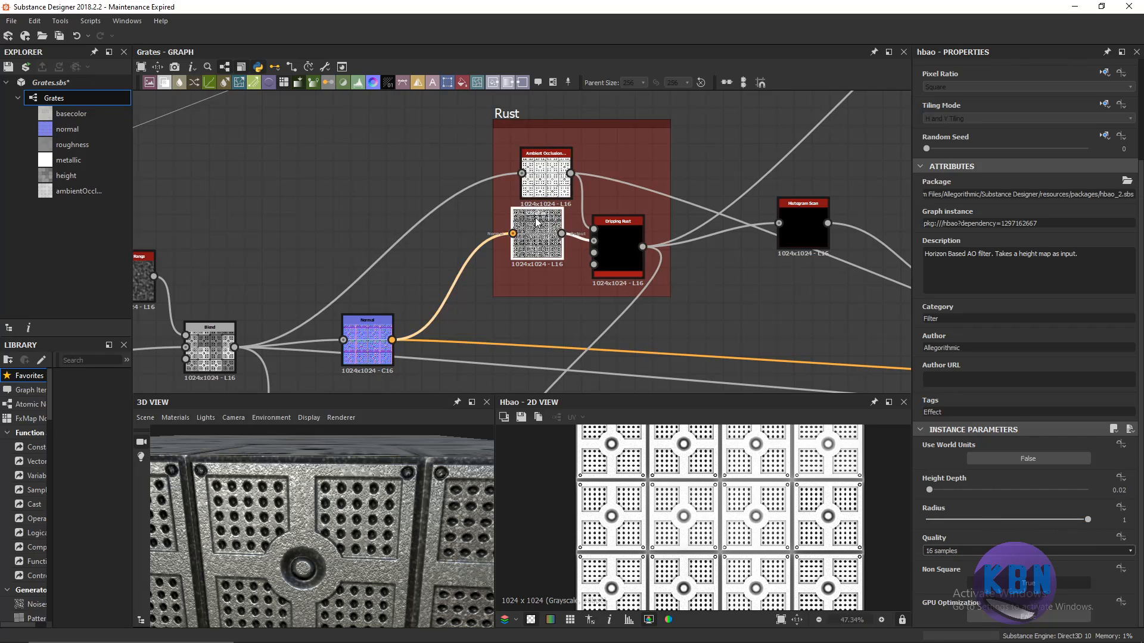
left_click_drag(554, 154, 545, 150)
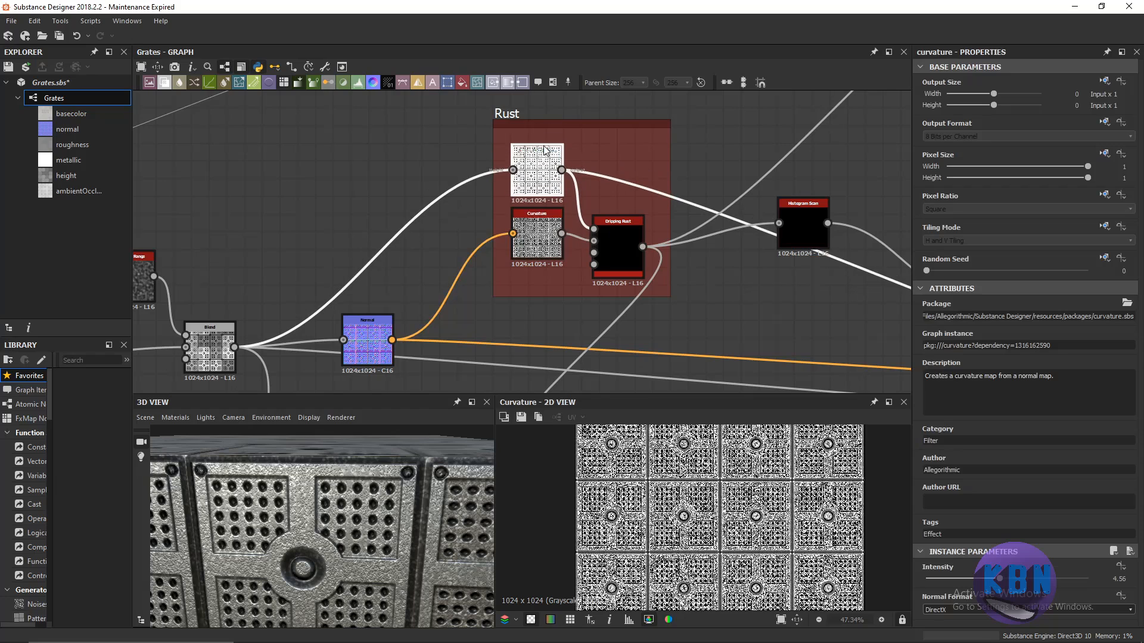
Preview the Dripping Rust node and inspect the inputs of the Base Material node up close.
double_click(610, 224)
scroll(667, 239, "down", 2)
middle_click_drag(682, 306, 502, 297)
scroll(524, 282, "down", 4)
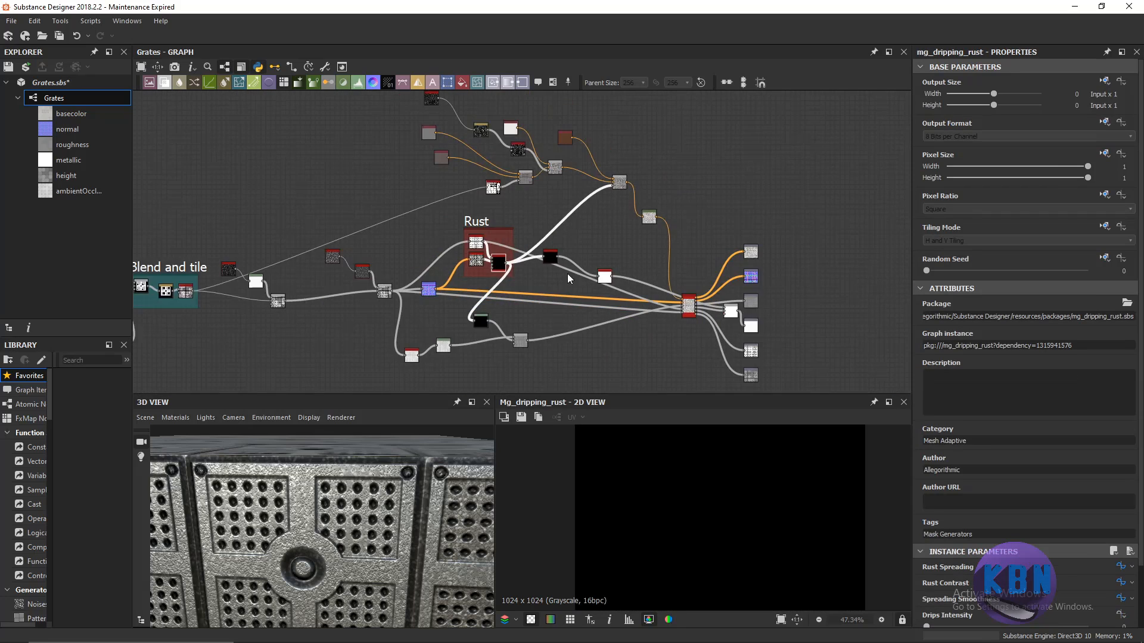
scroll(691, 298, "up", 9)
scroll(595, 336, "down", 3)
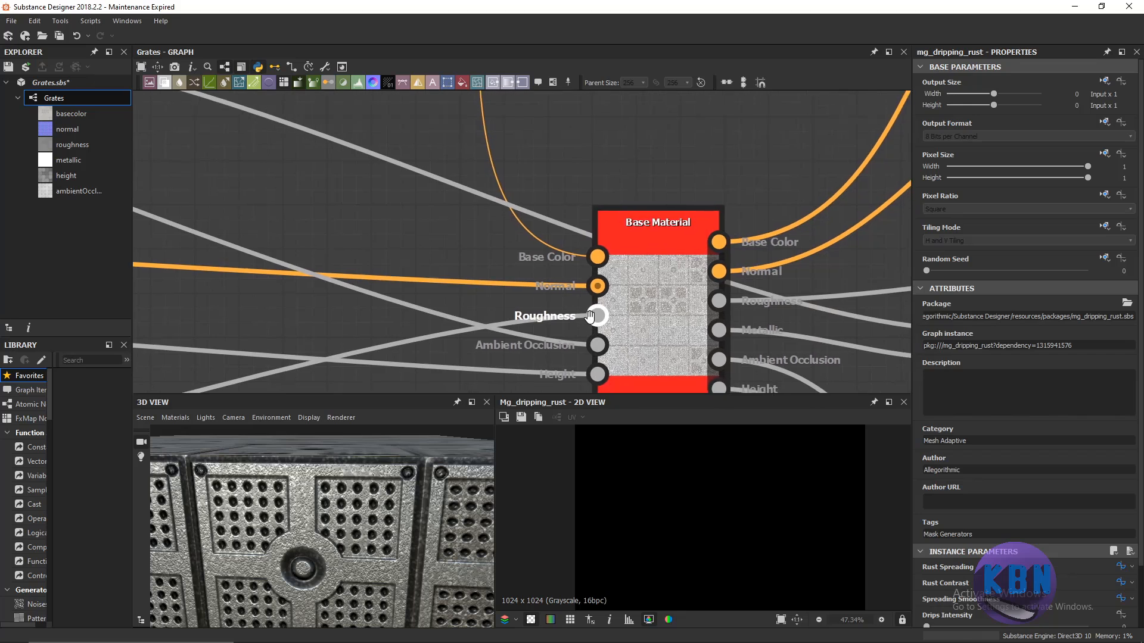
scroll(551, 333, "down", 4)
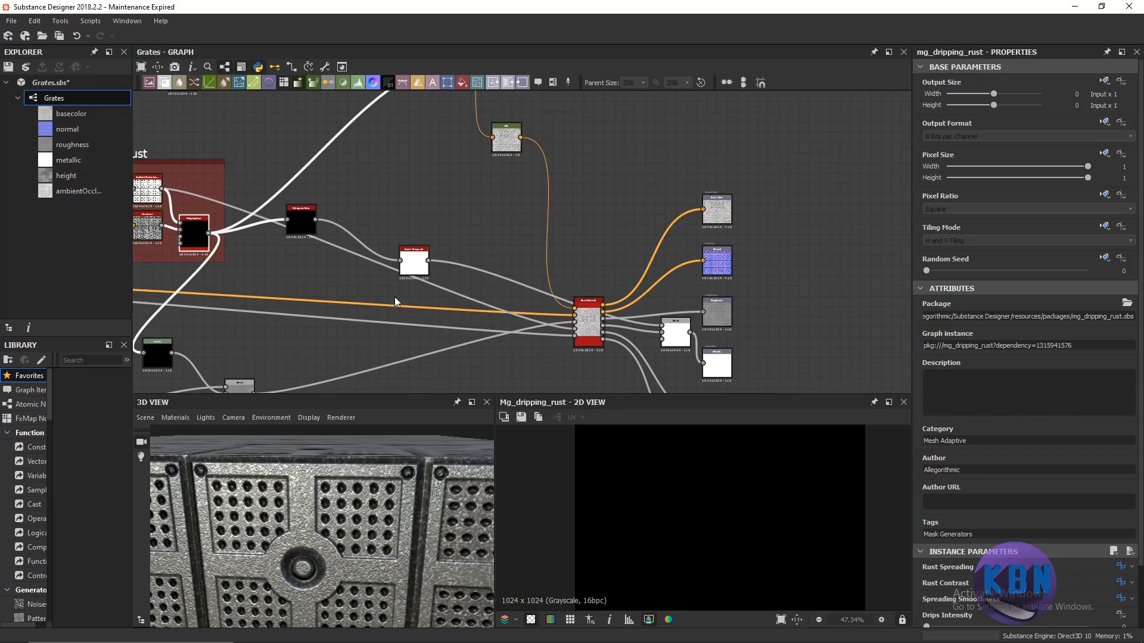
Preview the Add (Linear Dodge) Blend node that supplies the final height to the Normal and Rust nodes.
middle_click_drag(394, 297, 727, 266)
scroll(296, 258, "up", 2)
scroll(296, 256, "up", 1)
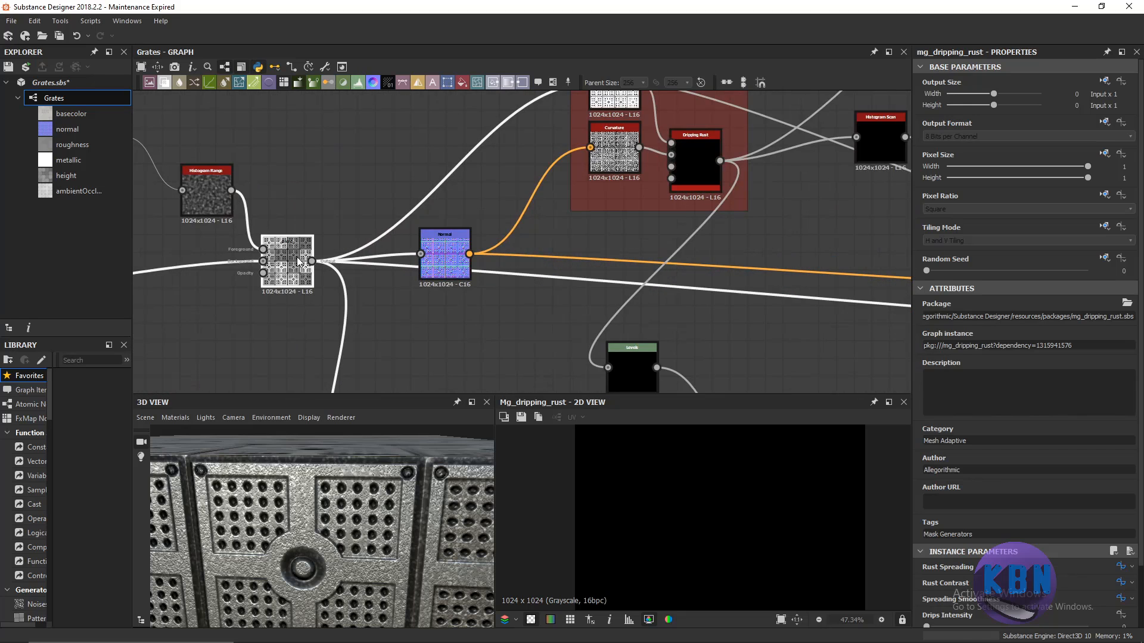
double_click(296, 256)
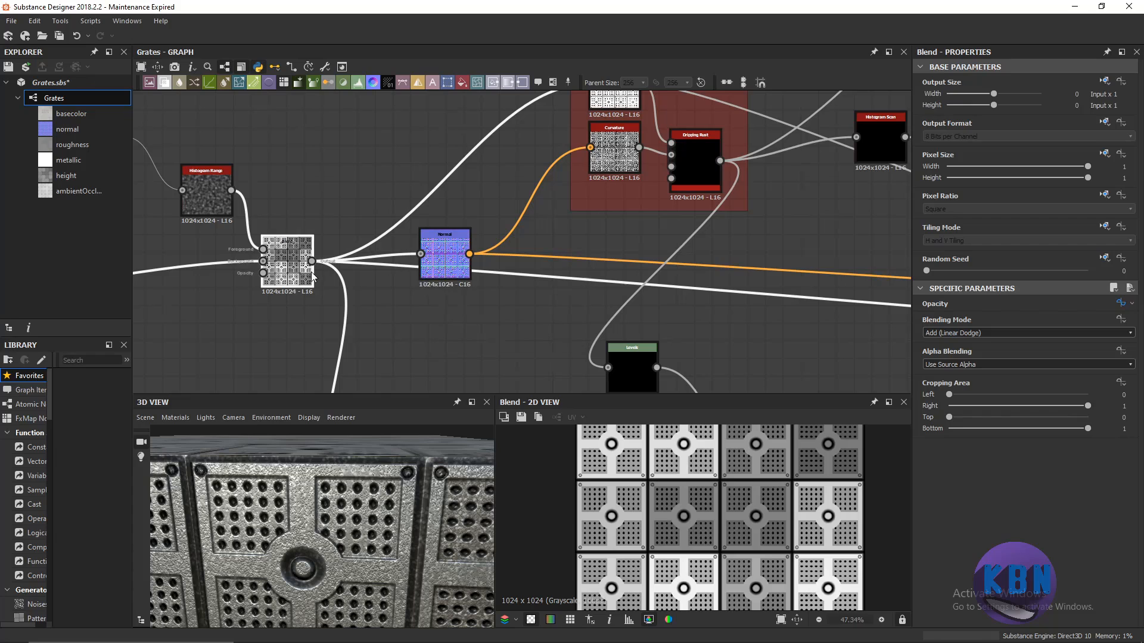
Follow the final height Blend's connections past the Rust frame to the Base Material node and outputs.
scroll(344, 256, "down", 3)
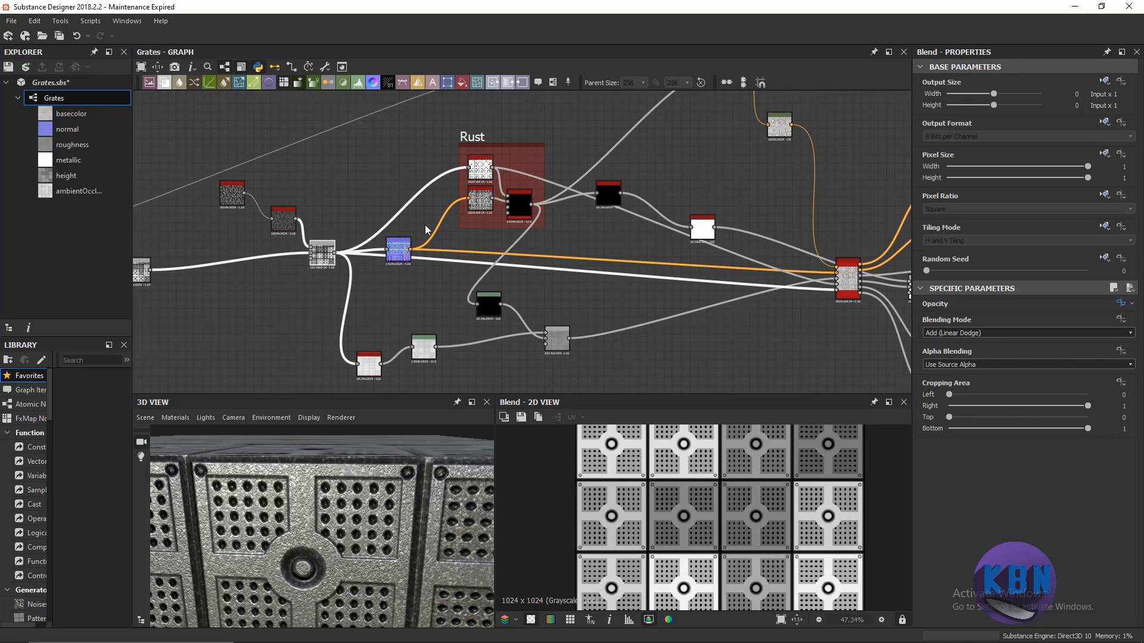
scroll(465, 235, "up", 3)
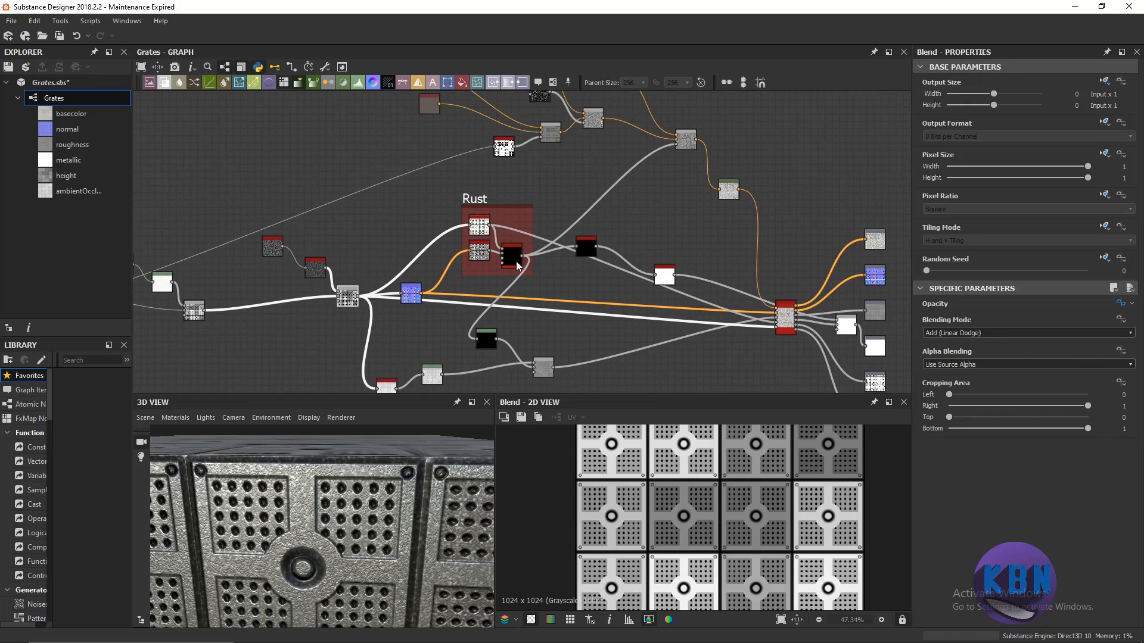
scroll(559, 173, "down", 3)
scroll(634, 273, "up", 5)
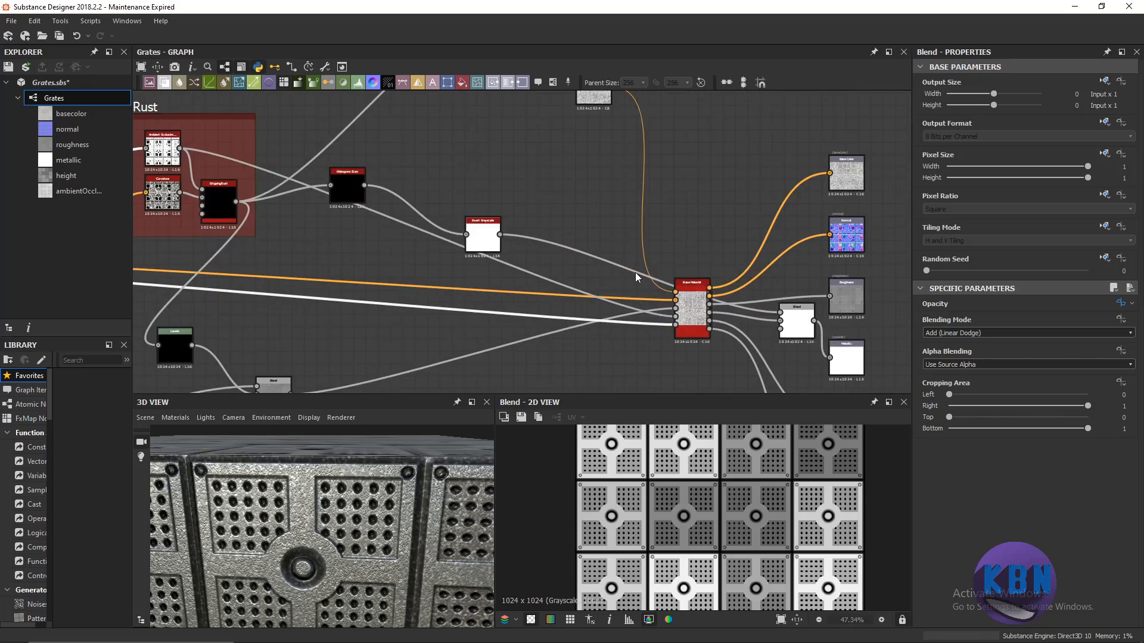
Trace the Base Material connections back to the Rust frame and preview the Dripping Rust node.
scroll(628, 255, "down", 5)
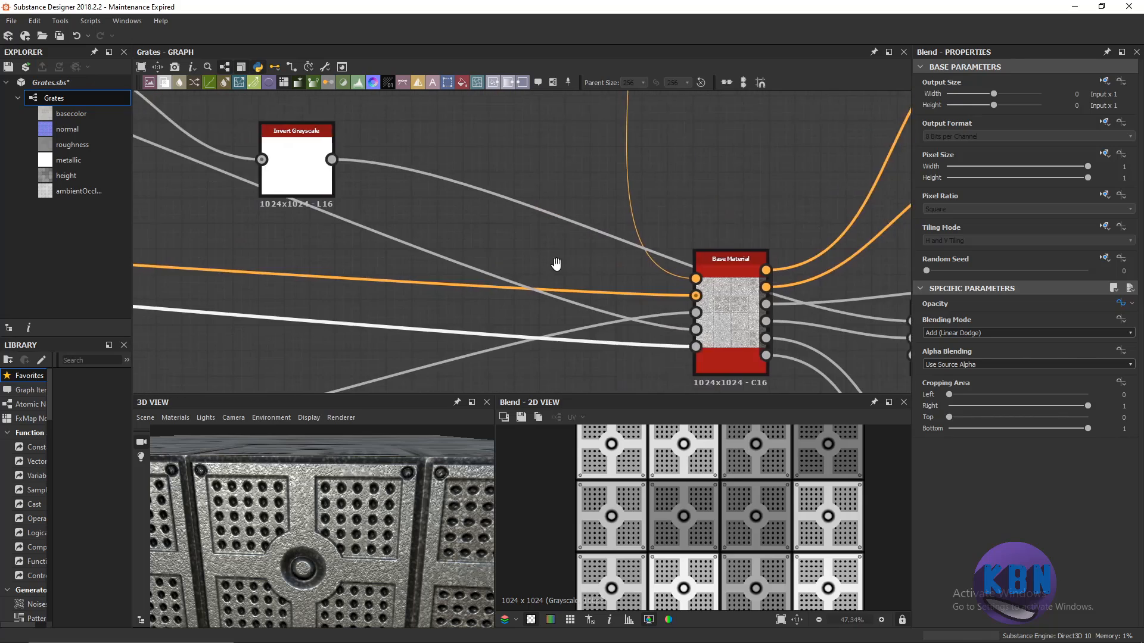
scroll(520, 264, "down", 2)
scroll(409, 223, "up", 5)
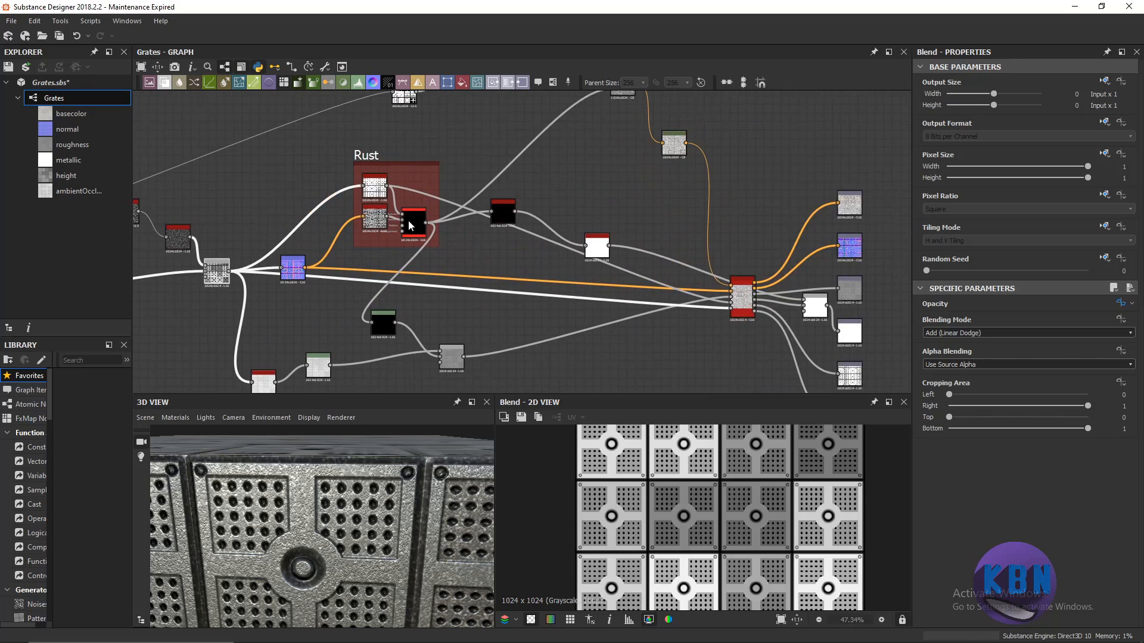
double_click(410, 222)
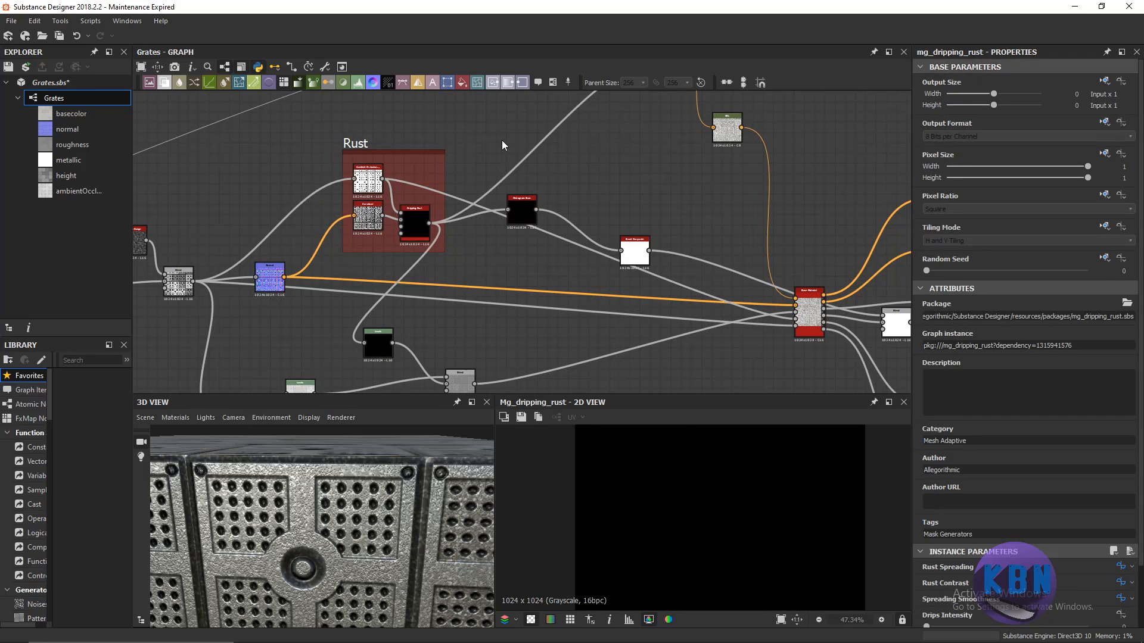
Add a second Dripping Rust node to the graph above the Rust frame, then delete it.
key("space")
type("mg")
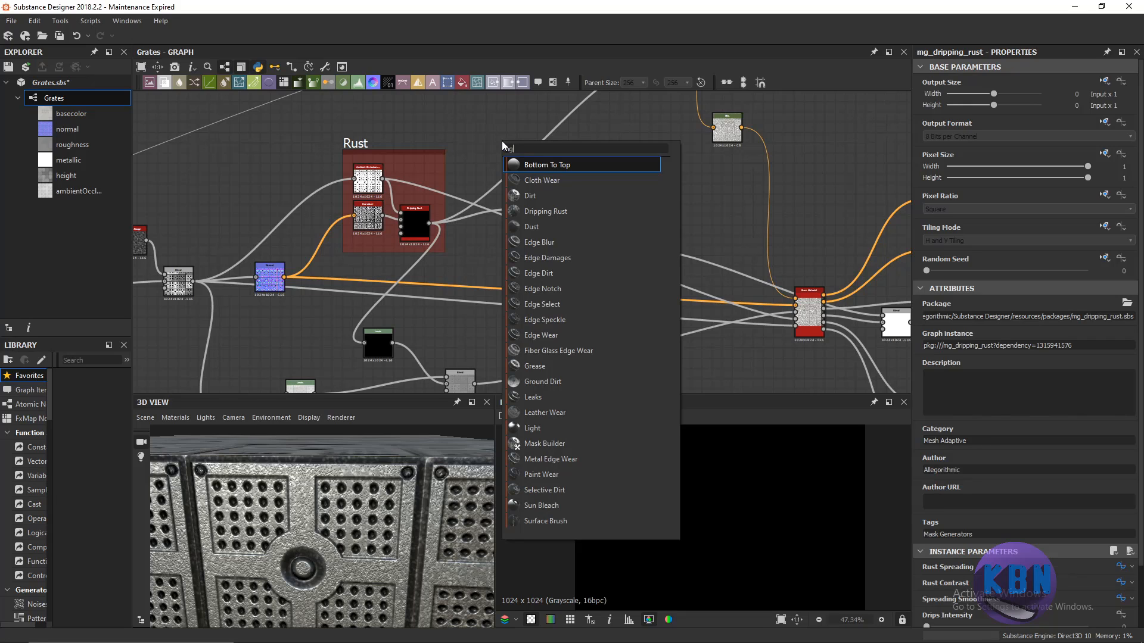
key("BackSpace")
key("BackSpace")
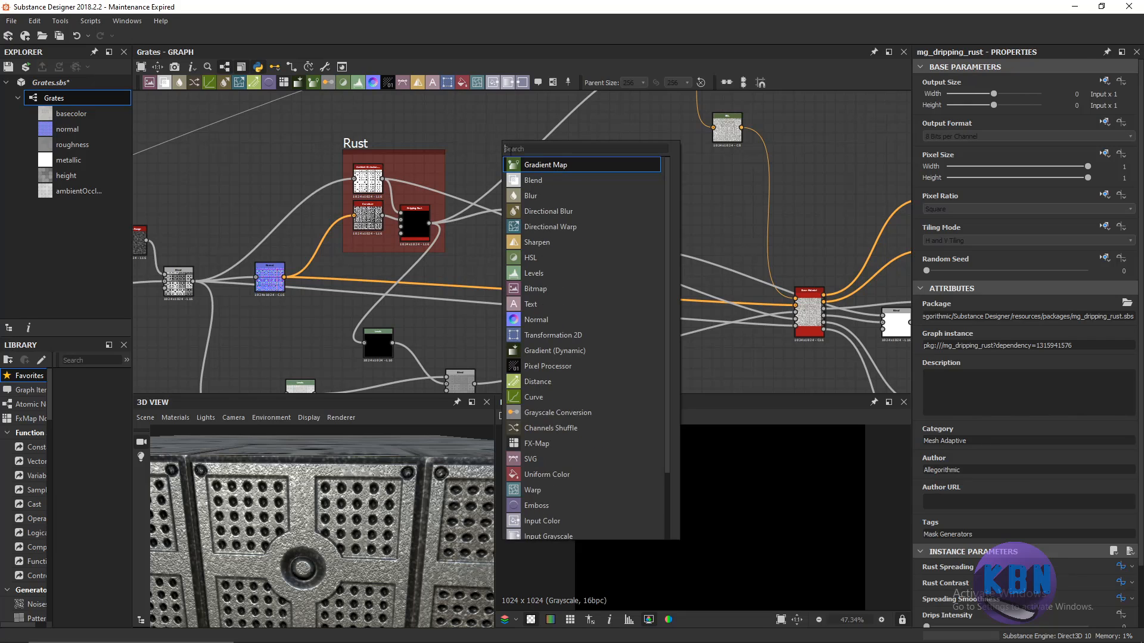
type("rus")
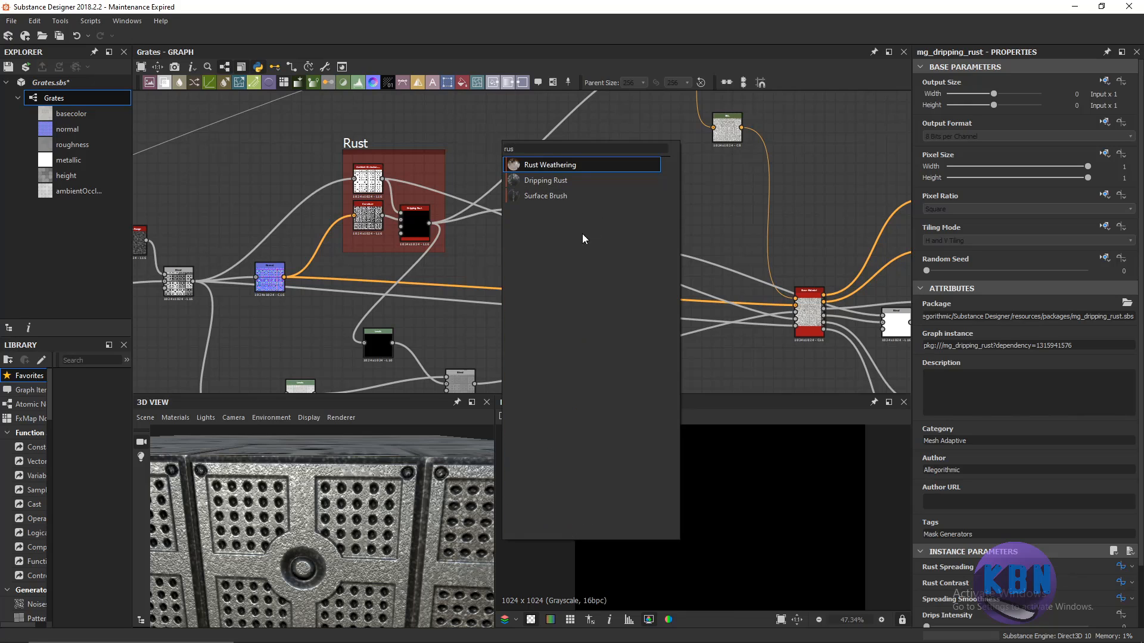
left_click(553, 181)
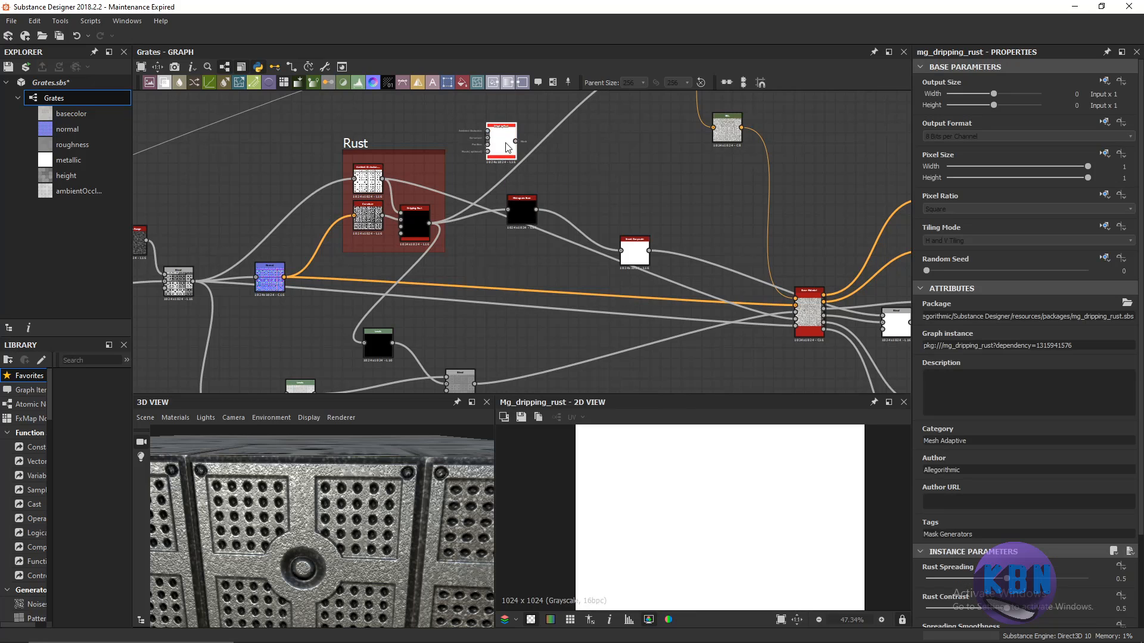
middle_click_drag(505, 142, 512, 215)
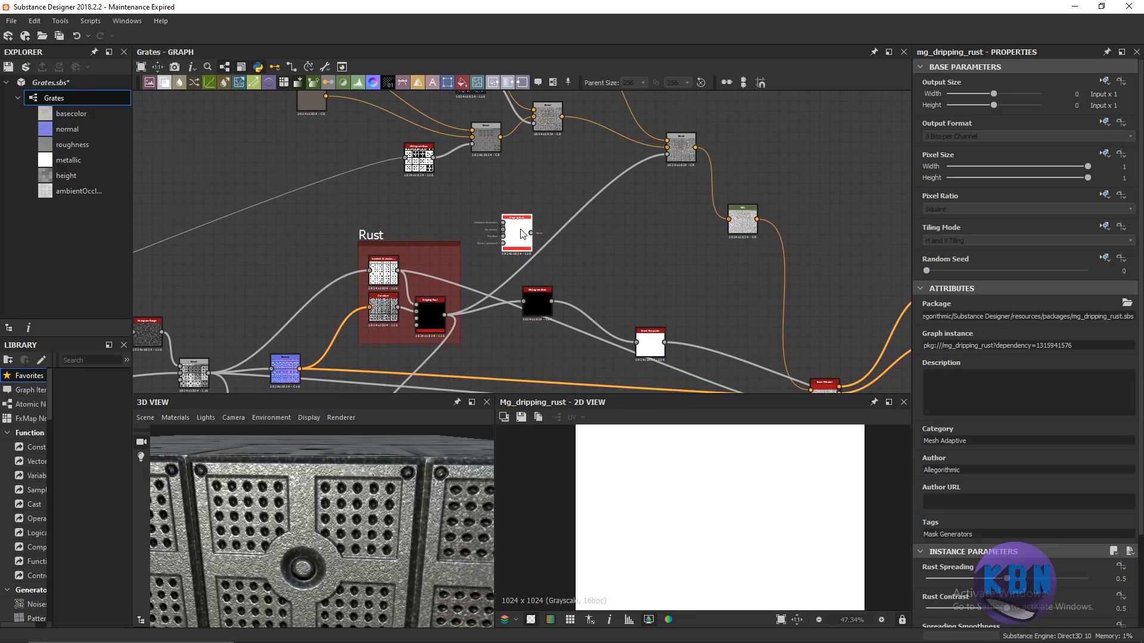
key("Delete")
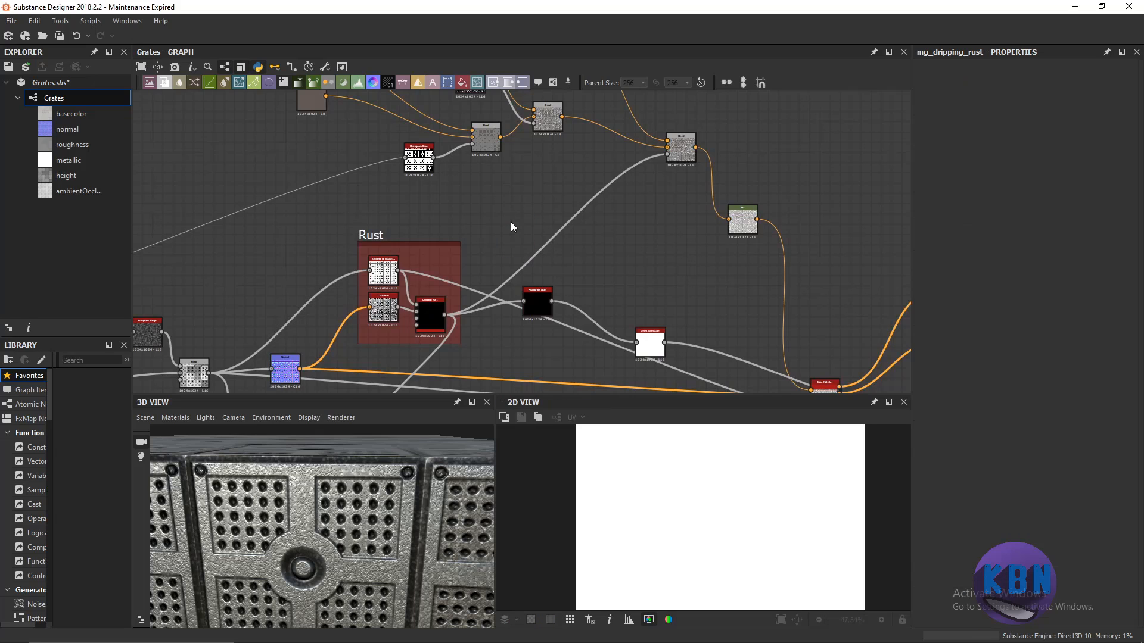
Examine the existing Dripping Rust node's parameters and preview the Ambient Occlusion and Curvature nodes that feed it.
left_click(429, 310)
scroll(1101, 511, "down", 2)
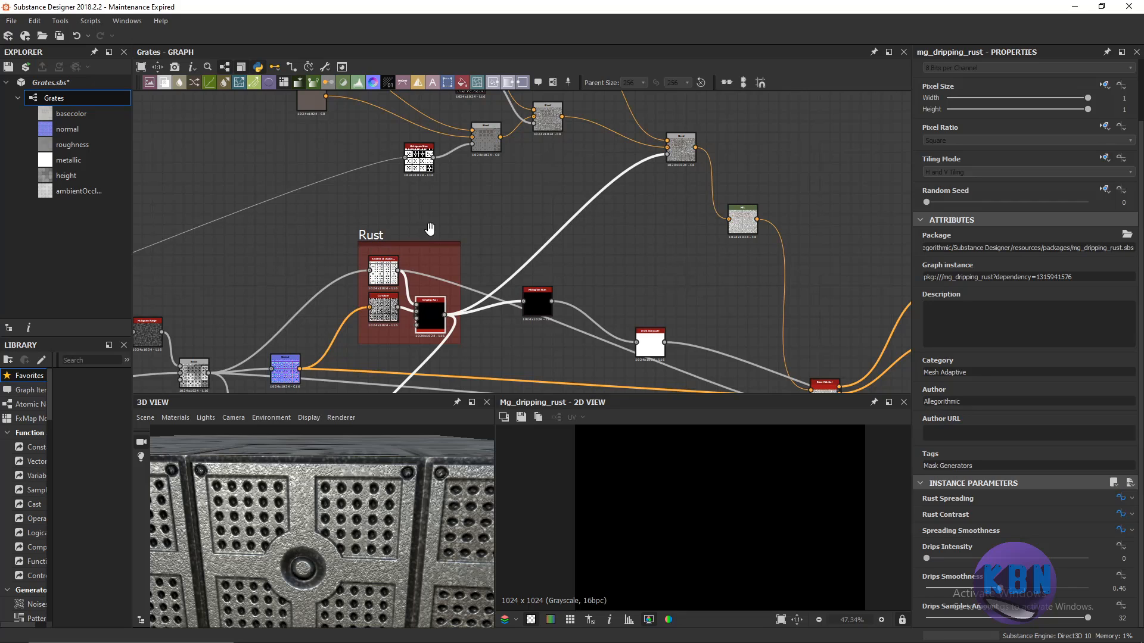
left_click(386, 265)
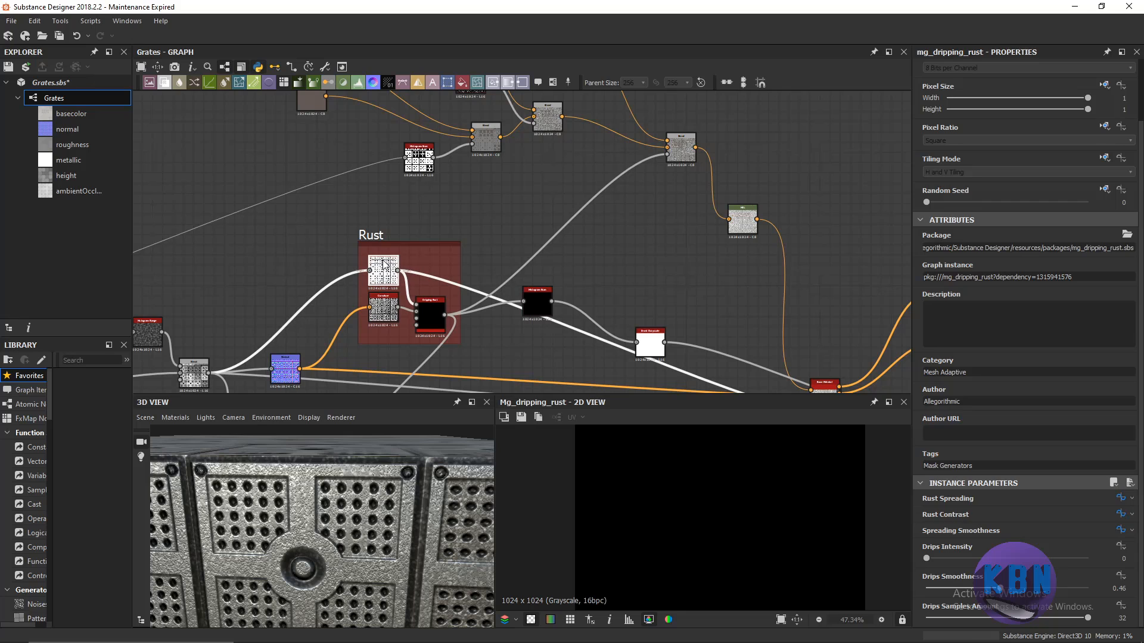
scroll(386, 274, "up", 5)
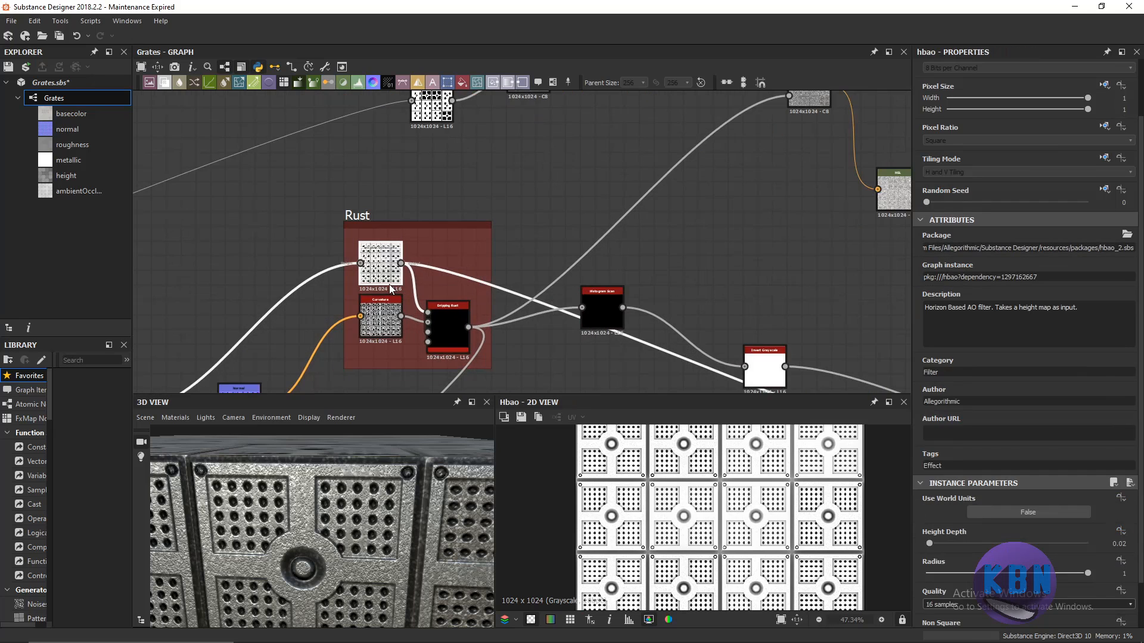
scroll(386, 274, "down", 5)
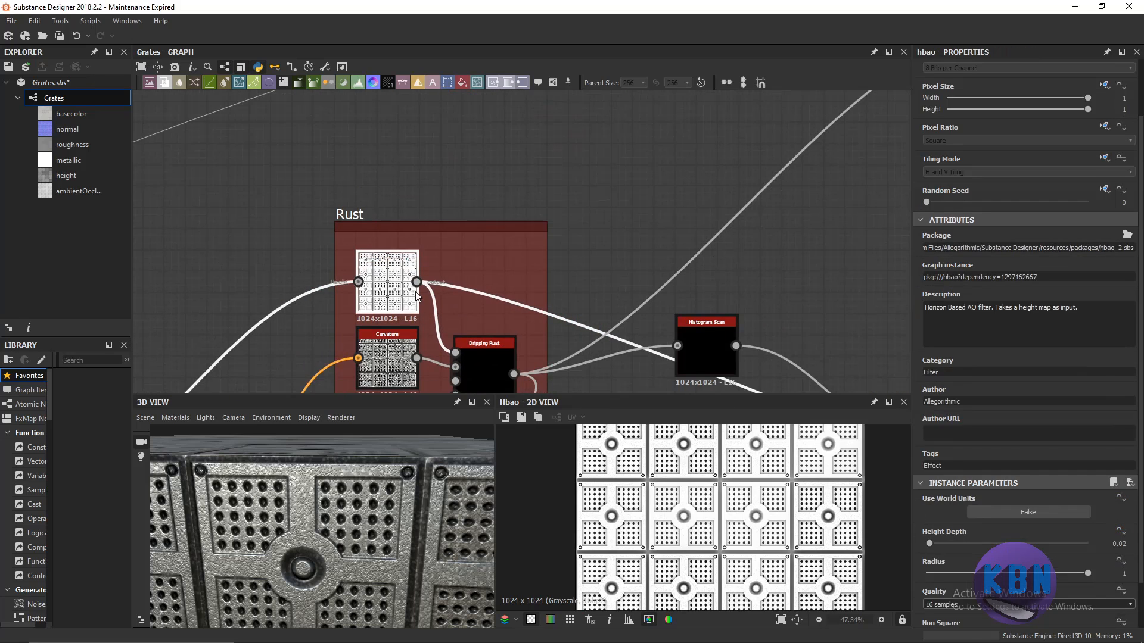
left_click(386, 268)
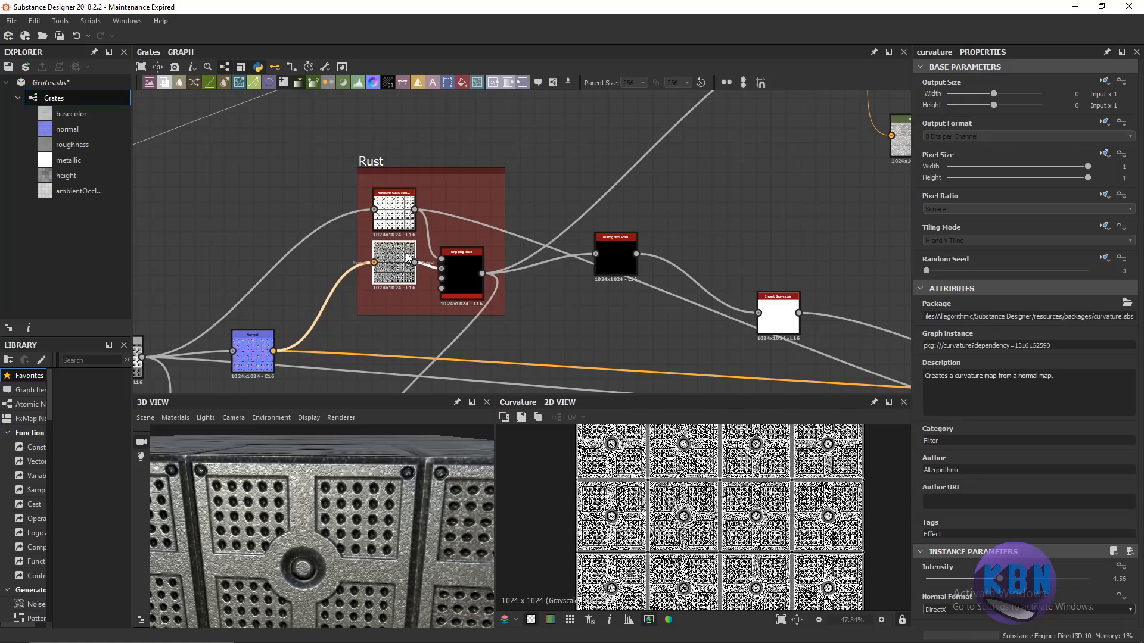
double_click(453, 265)
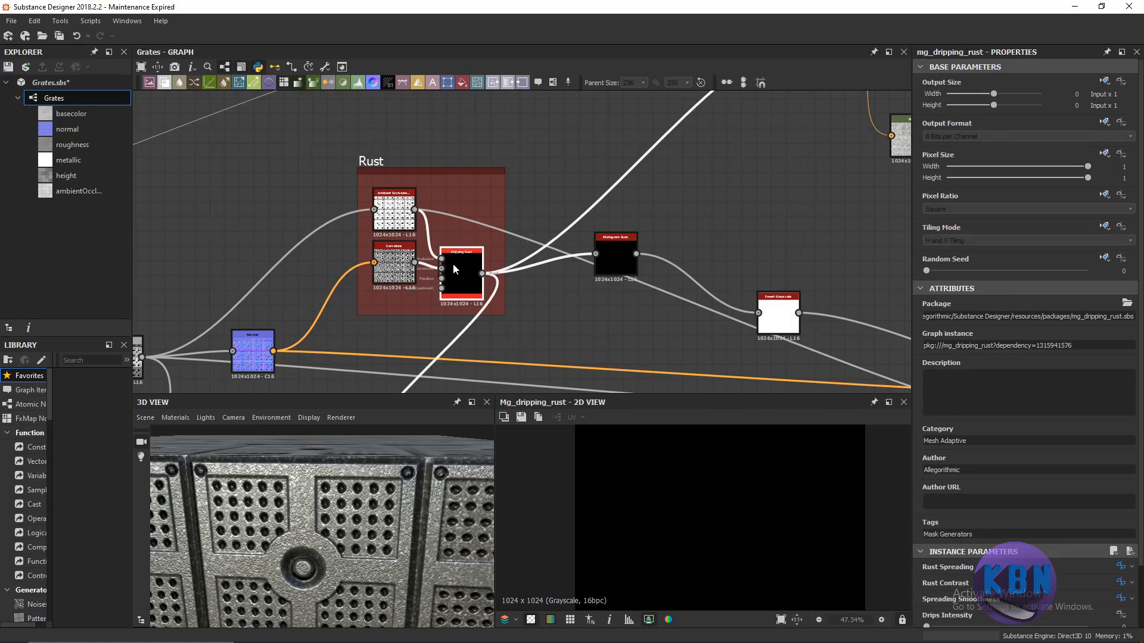
Follow the rust mask connection to the base color nodes and preview the HSL node's hue, saturation and lightness.
scroll(534, 252, "down", 4)
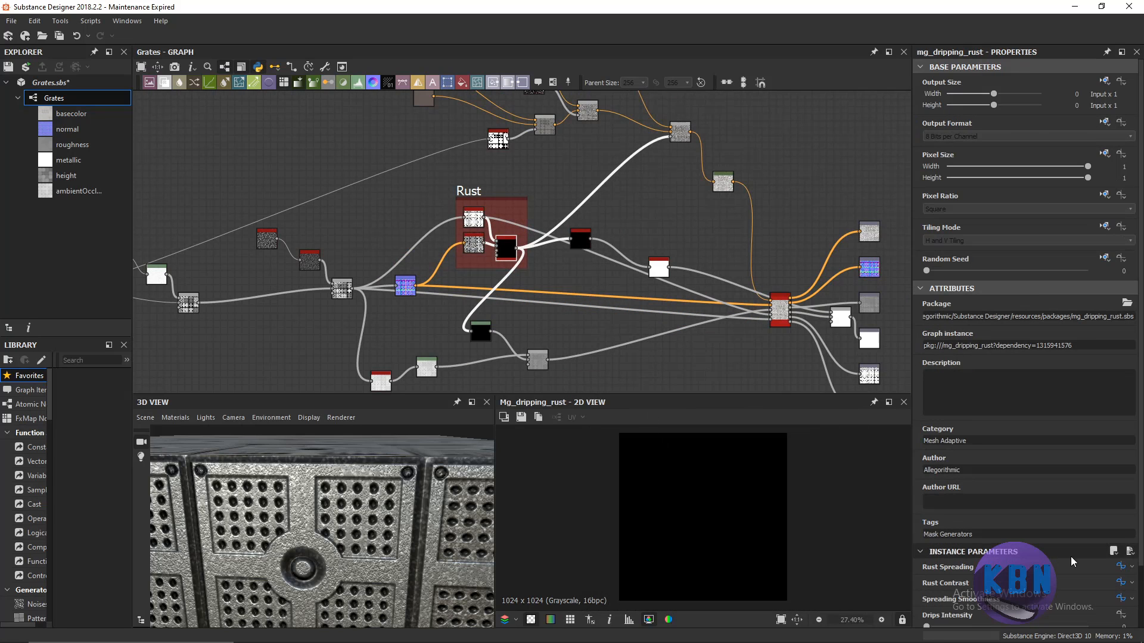
middle_click_drag(617, 163, 576, 249)
scroll(530, 255, "down", 2)
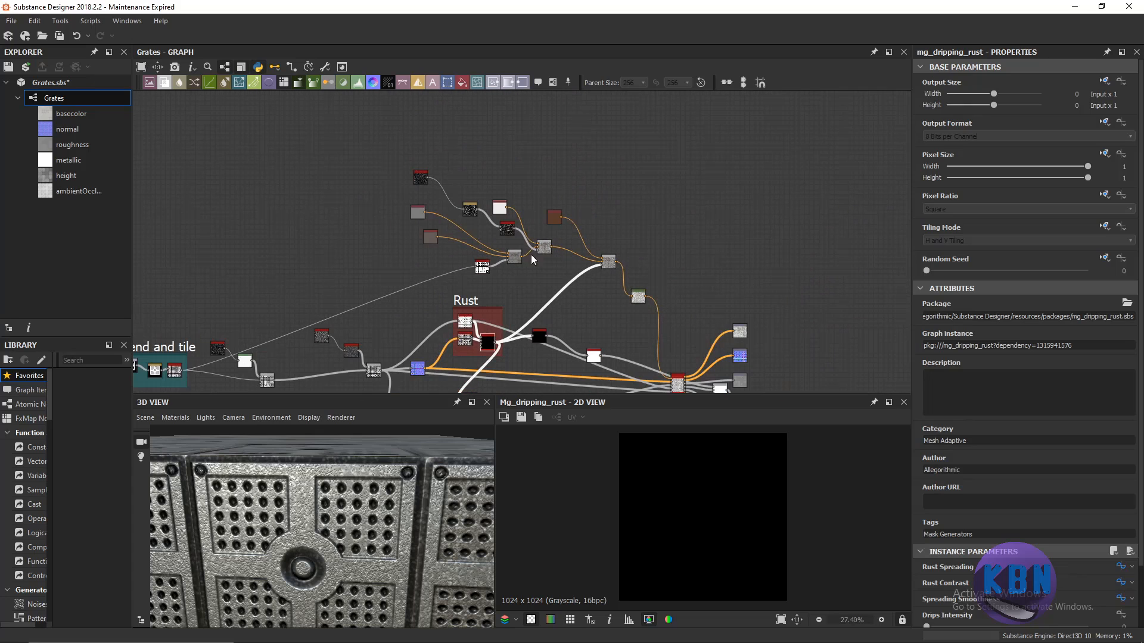
scroll(607, 259, "up", 7)
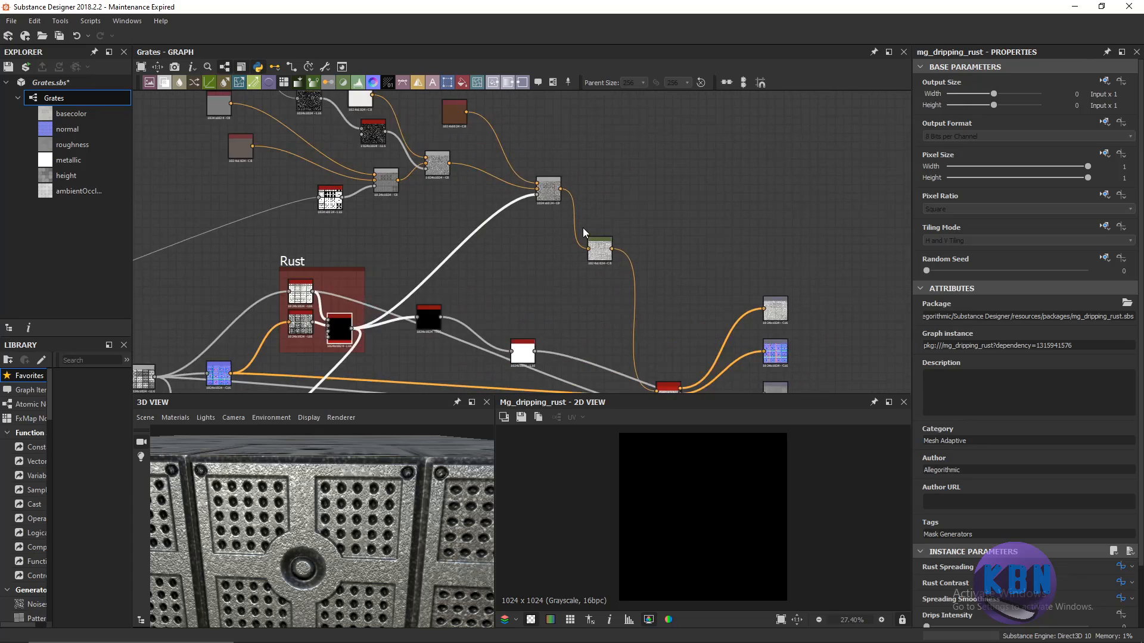
left_click(603, 249)
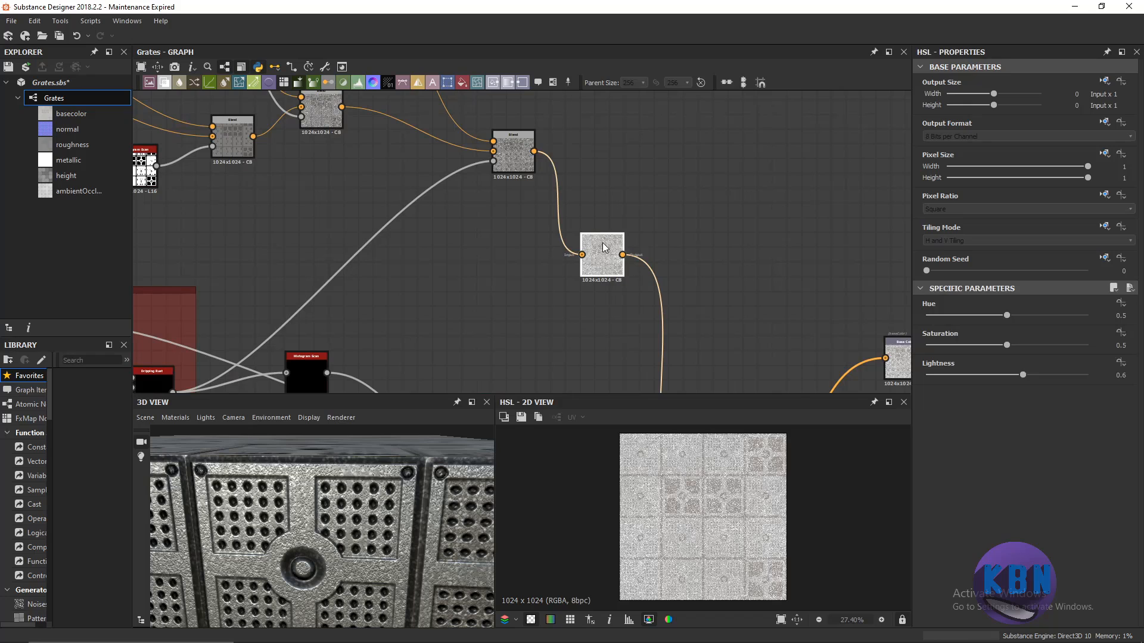
scroll(551, 172, "up", 2)
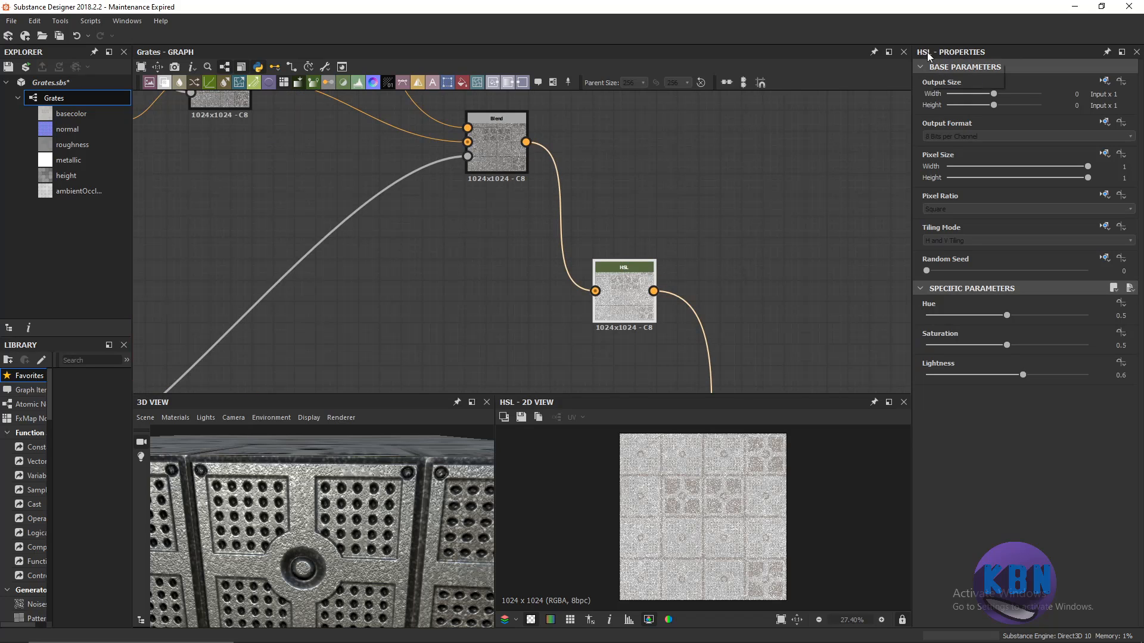
scroll(685, 223, "down", 2)
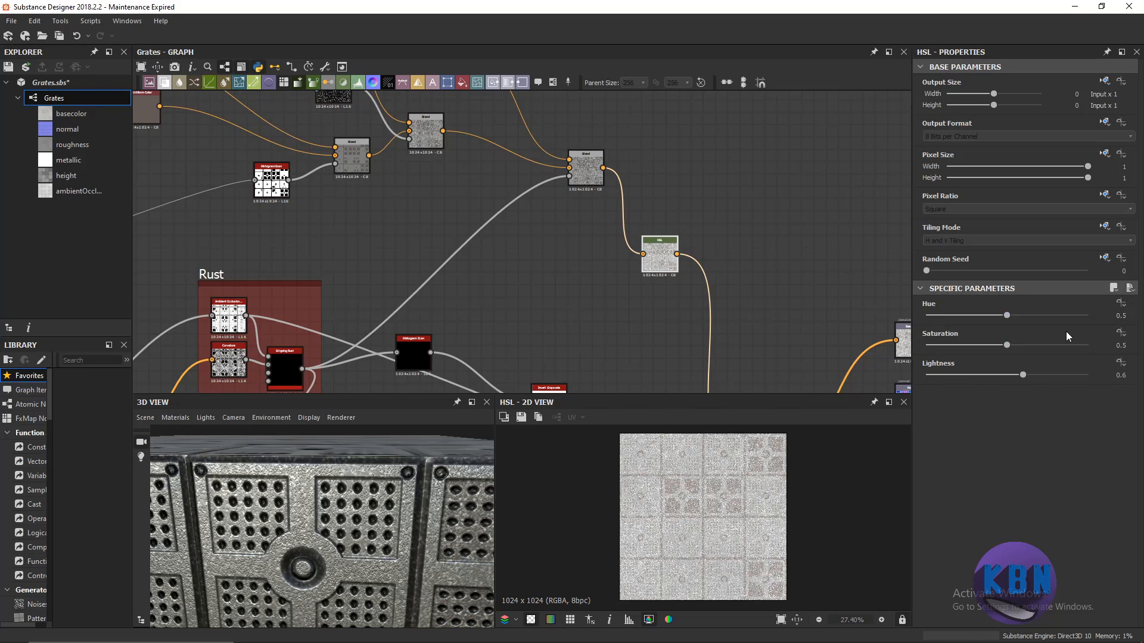
Try a hue of 0.58 on the HSL node, check the grates in the 3D view, and undo the change.
mouse_move(1009, 316)
left_mouse_down()
mouse_move(1045, 313)
mouse_move(1020, 314)
left_mouse_up()
left_click_drag(476, 475, 435, 483)
scroll(316, 507, "down", 4)
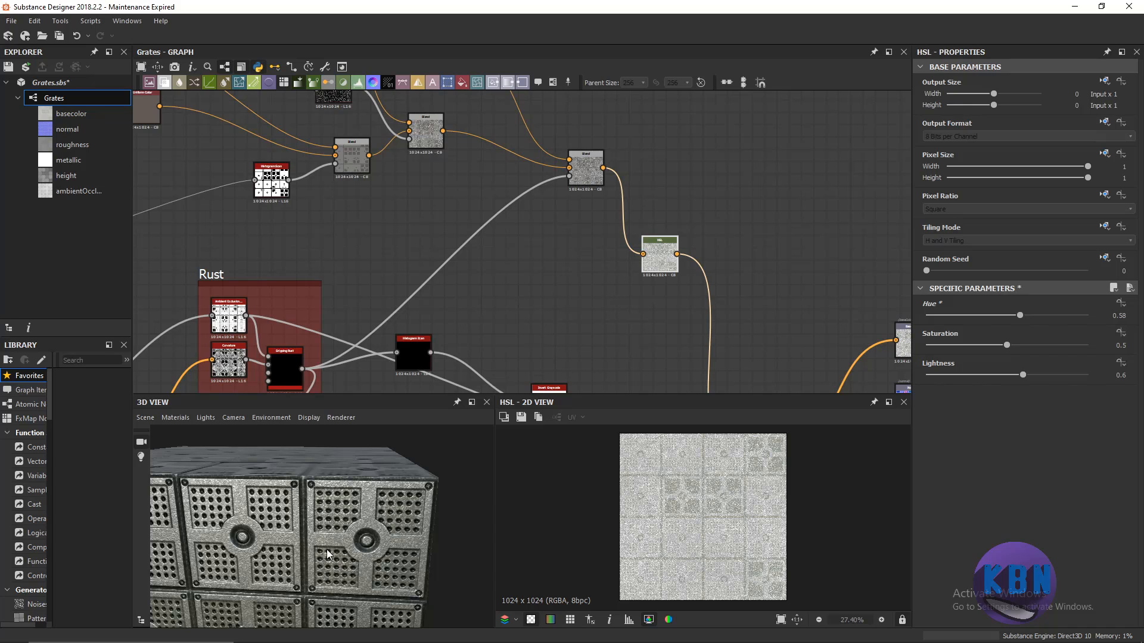
left_click_drag(327, 554, 351, 569)
key("ctrl+z")
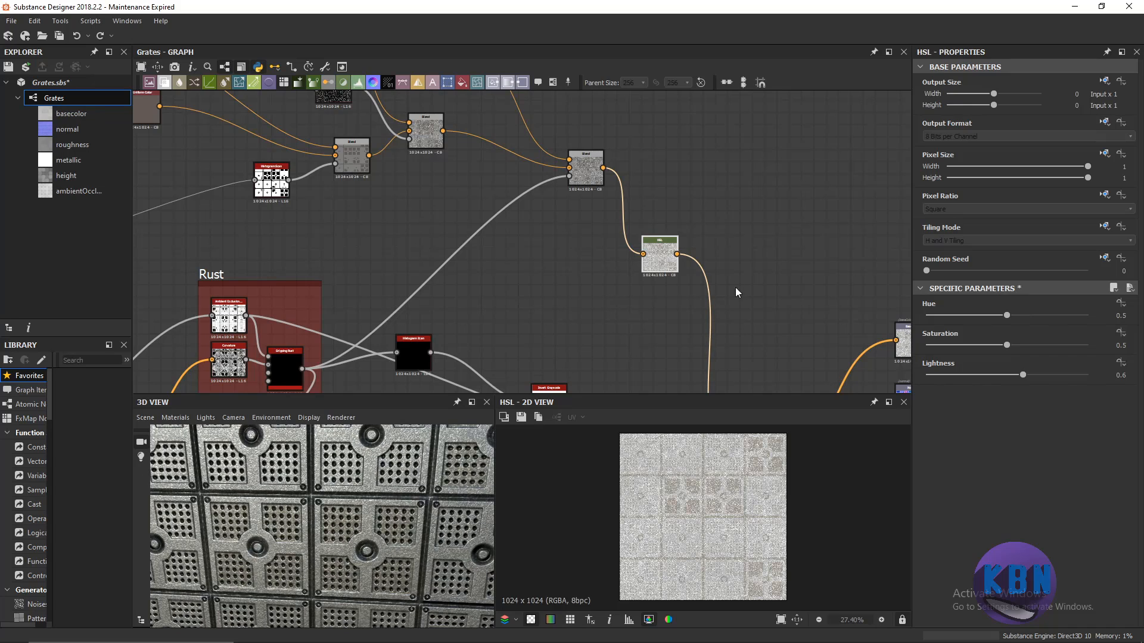
Preview the Copy-mode Blend node that feeds the HSL node.
scroll(632, 284, "down", 6)
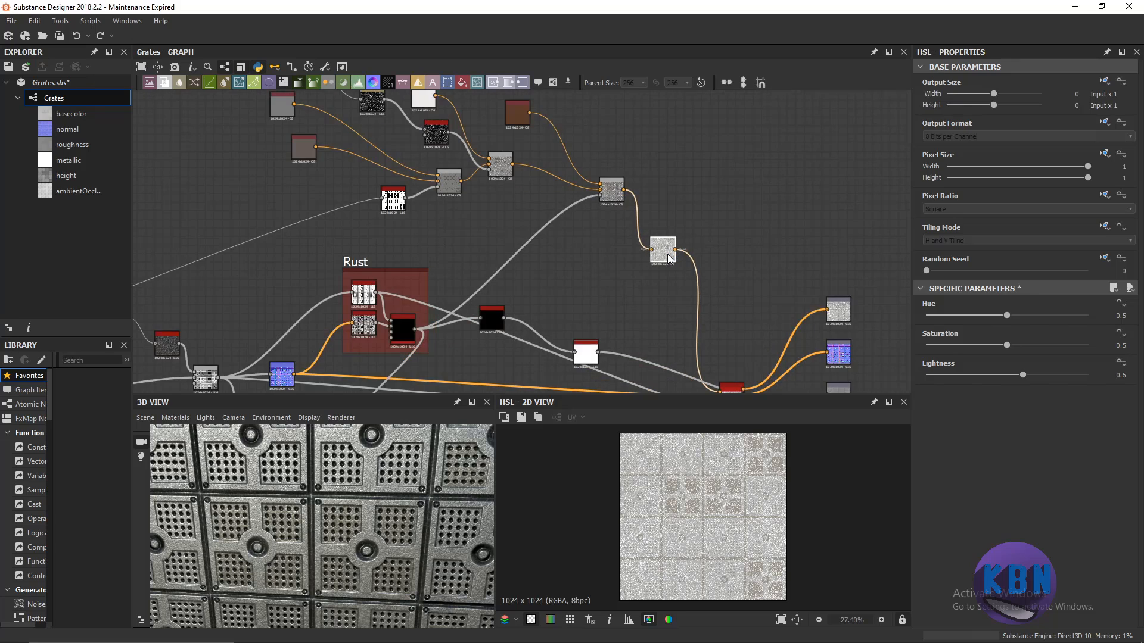
scroll(668, 257, "up", 6)
left_click(665, 254)
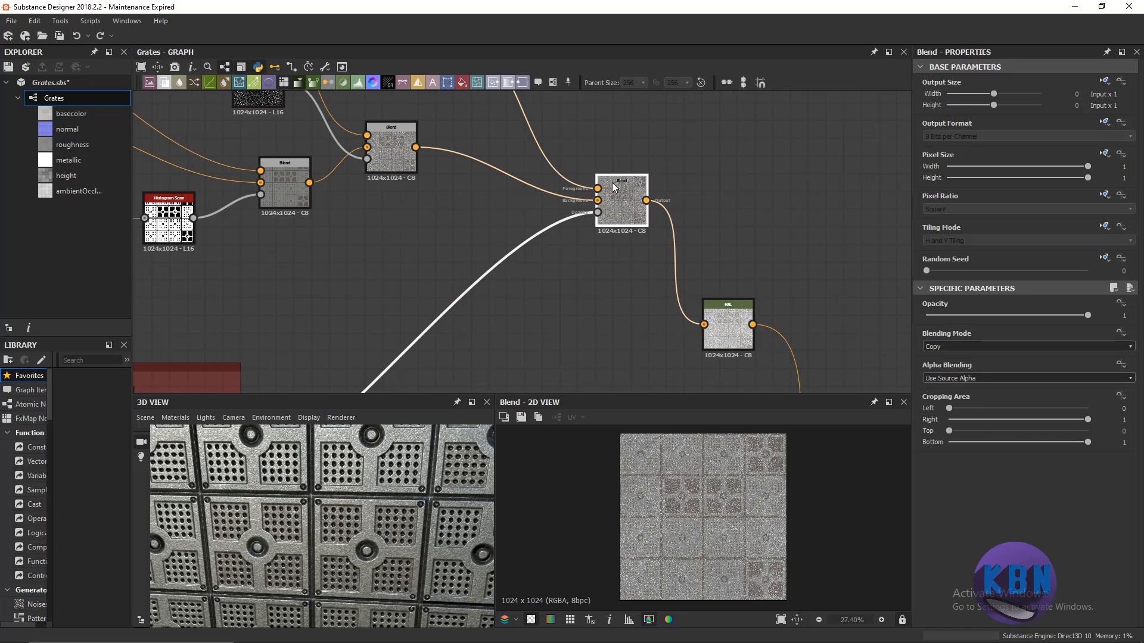
Try a lower lightness on the HSL node and undo the change.
left_click(722, 313)
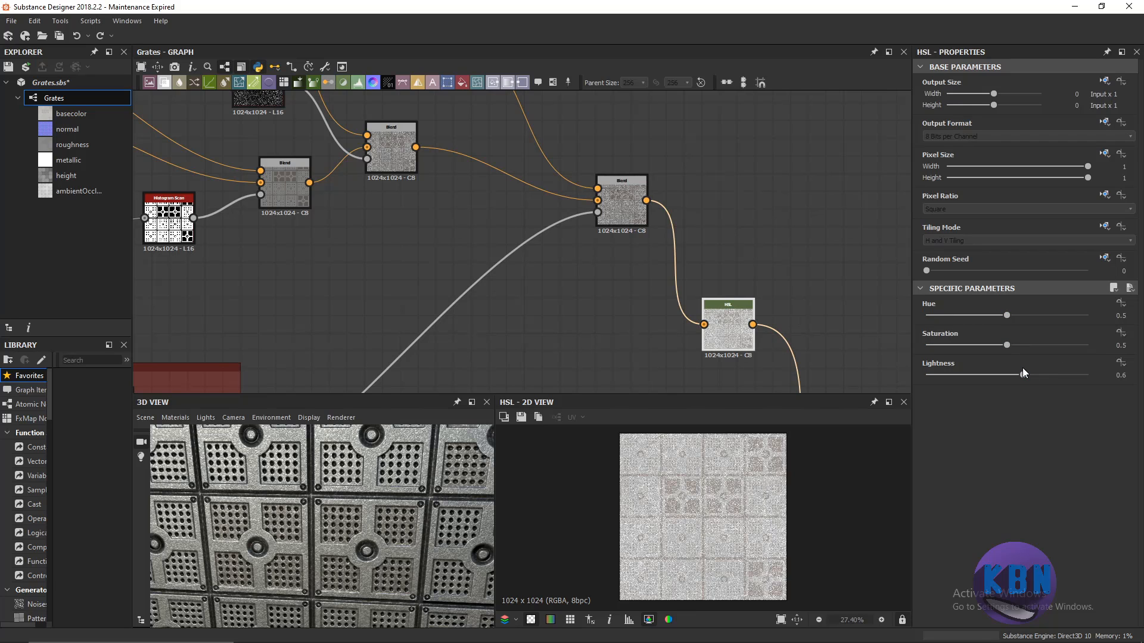
left_click_drag(1024, 375, 993, 387)
key("ctrl+z")
Follow the HSL connection to the Base Material node and preview that node's base color.
scroll(655, 316, "down", 5)
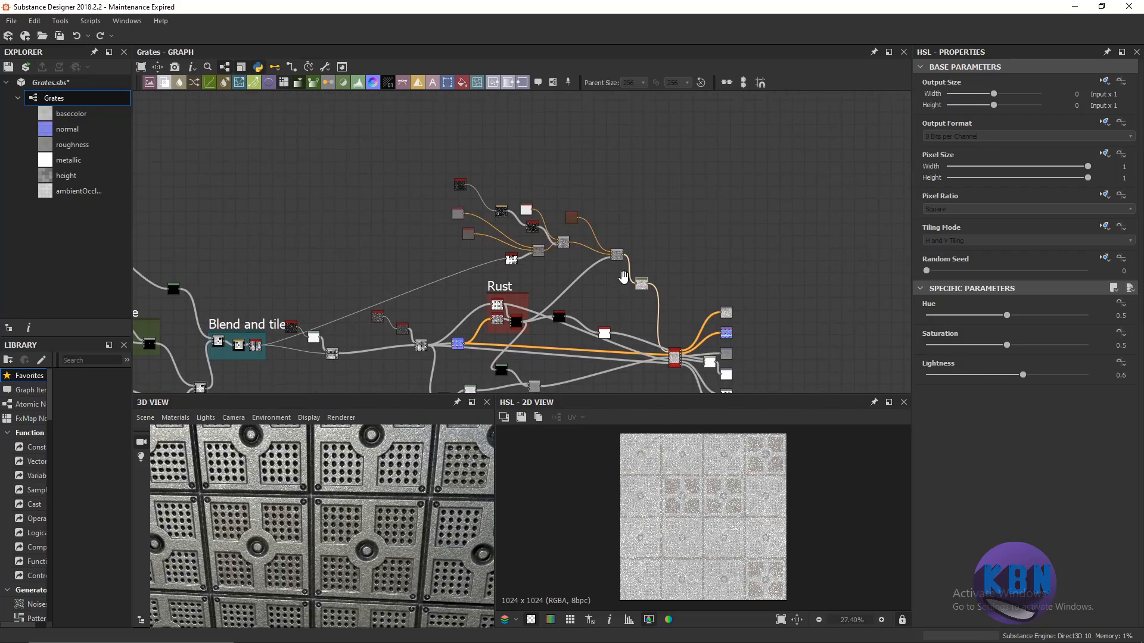
scroll(715, 308, "up", 1)
middle_click_drag(717, 308, 698, 187)
scroll(698, 187, "down", 1)
left_click(665, 262)
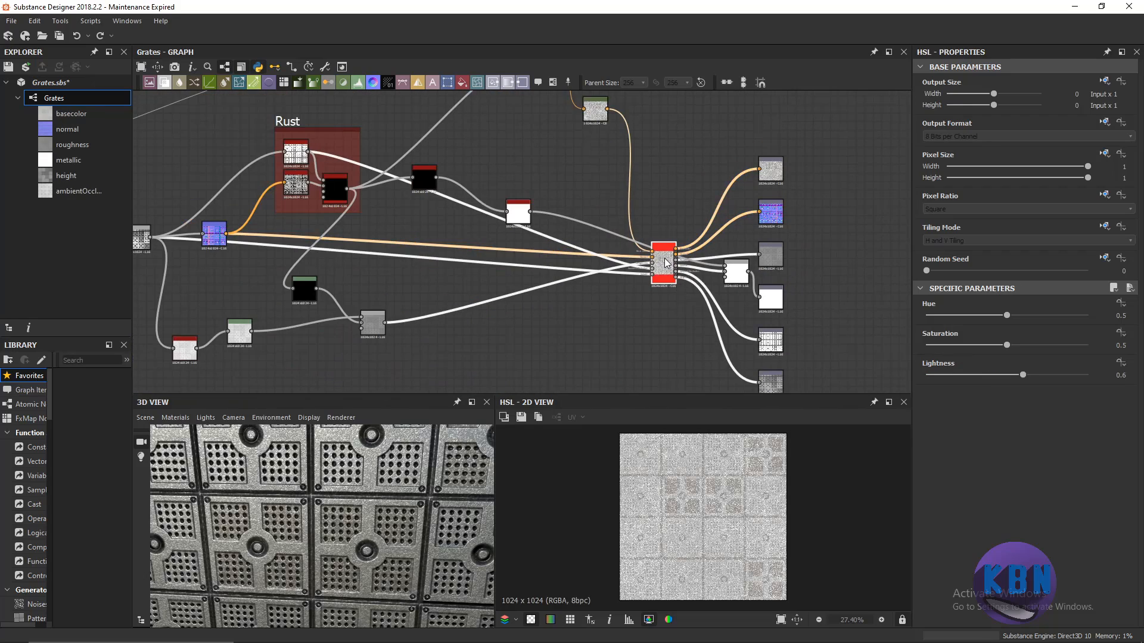
scroll(665, 262, "up", 4)
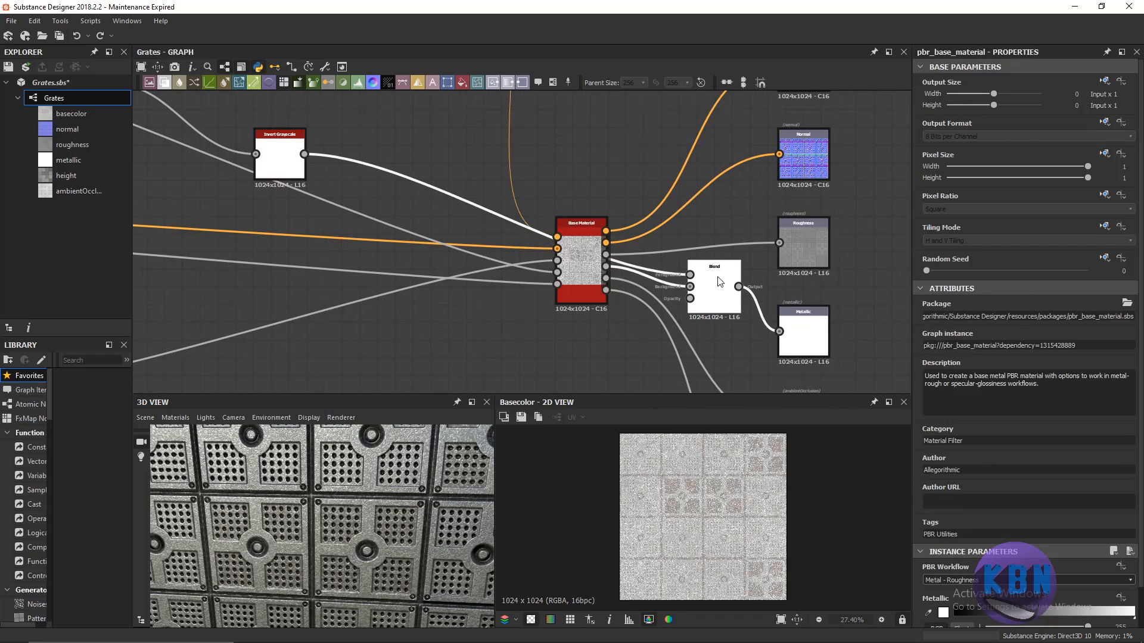
Move the Blend node that feeds the Metallic output below the Base Material node and preview it.
left_click_drag(718, 297, 654, 366)
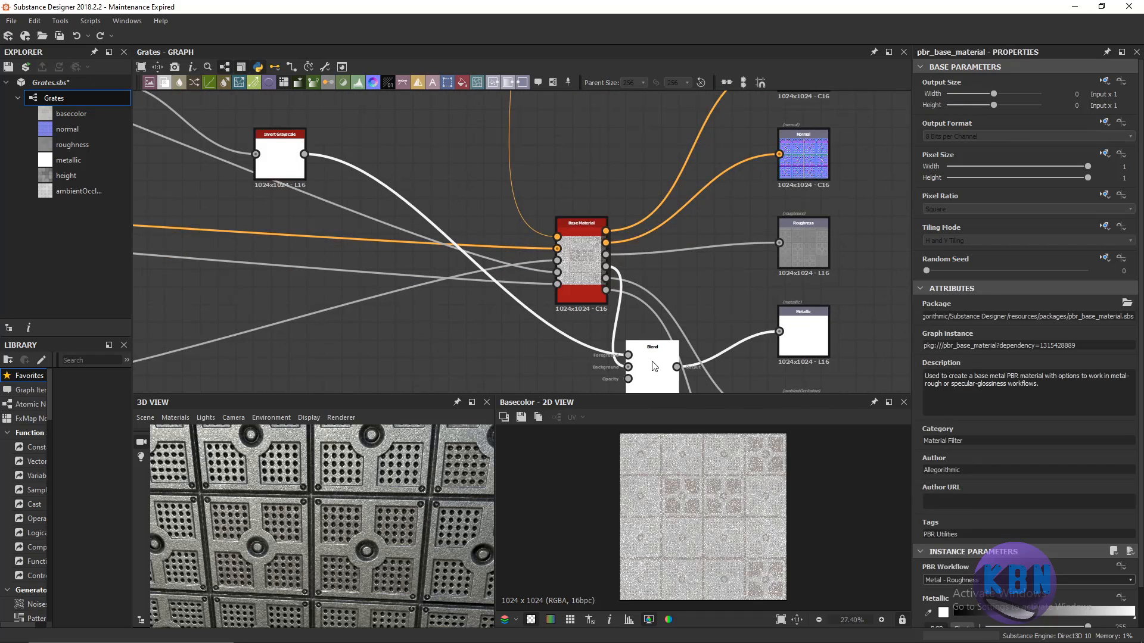
double_click(653, 353)
scroll(663, 312, "down", 1)
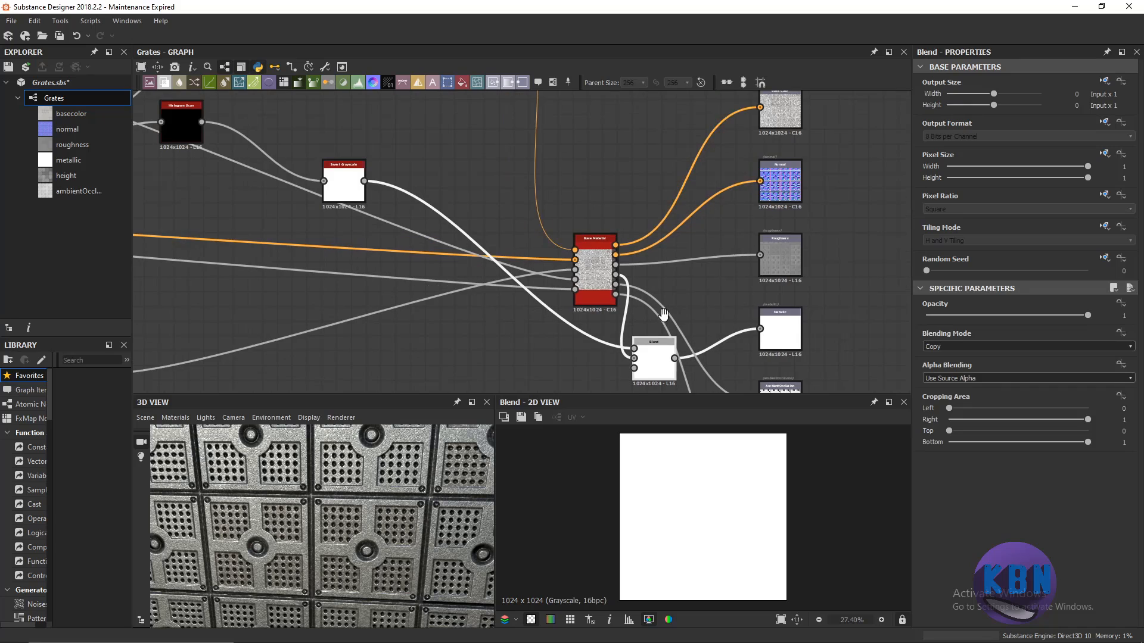
middle_click_drag(663, 313, 655, 278)
left_click_drag(655, 317, 641, 331)
Lower the Histogram Scan node to the Invert Grayscale node's level and preview both nodes.
scroll(410, 222, "down", 4)
scroll(410, 220, "up", 1)
middle_click_drag(411, 221, 419, 230)
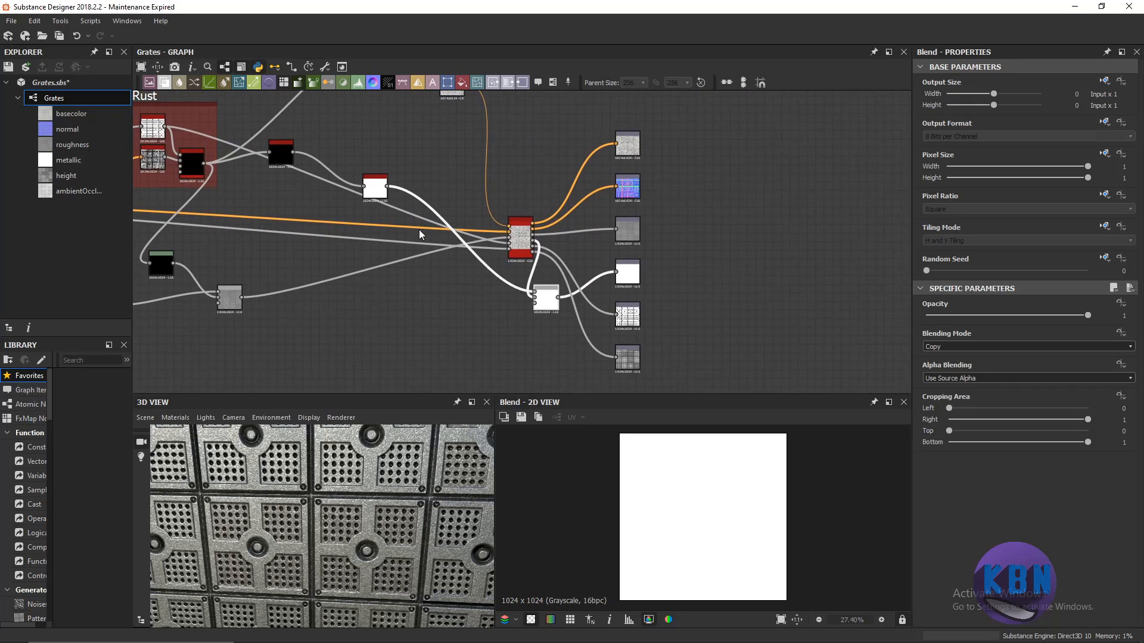
scroll(419, 229, "down", 1)
middle_click_drag(311, 219, 364, 275)
left_click_drag(351, 220, 359, 244)
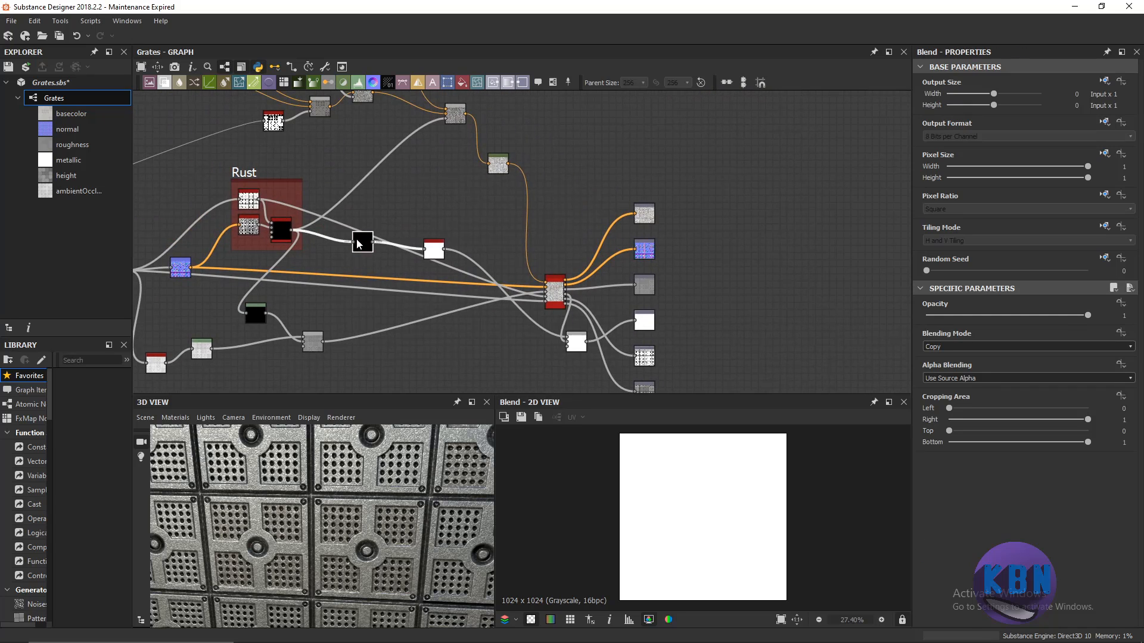
double_click(358, 243)
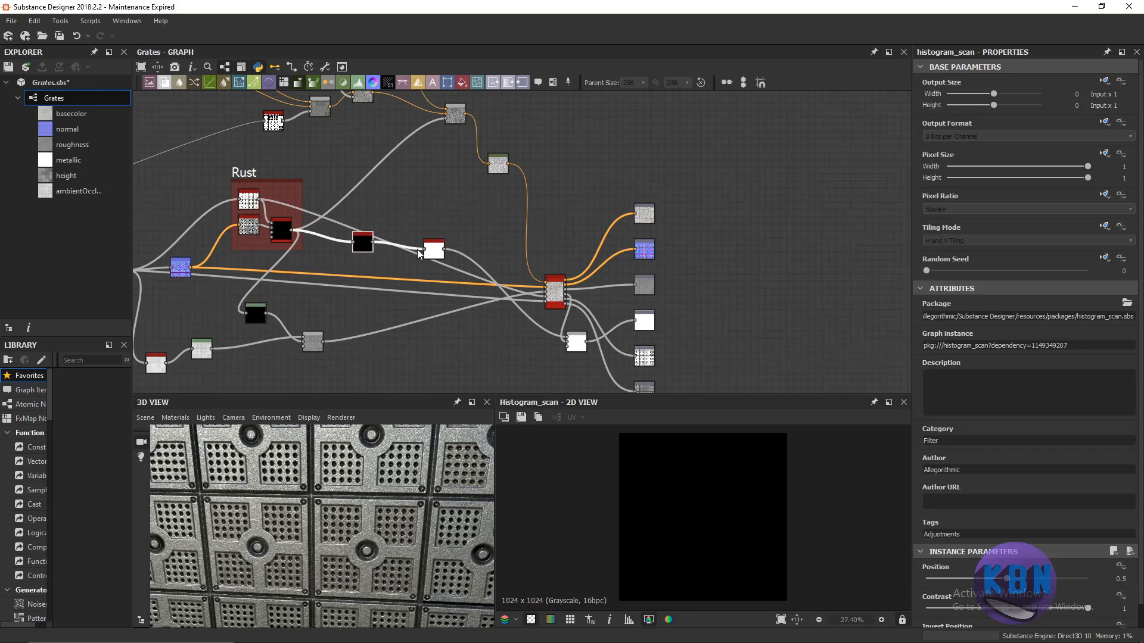
scroll(419, 253, "up", 3)
double_click(457, 248)
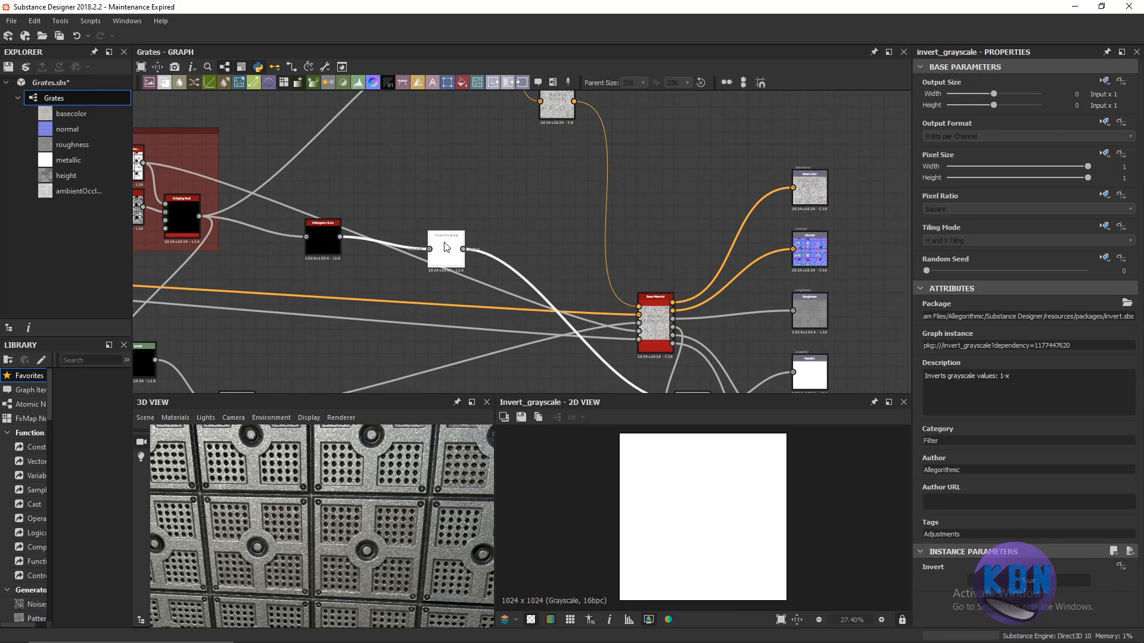
Show the Grates graph's input parameters and expand the Dents Scale parameter.
middle_click_drag(442, 224, 427, 162)
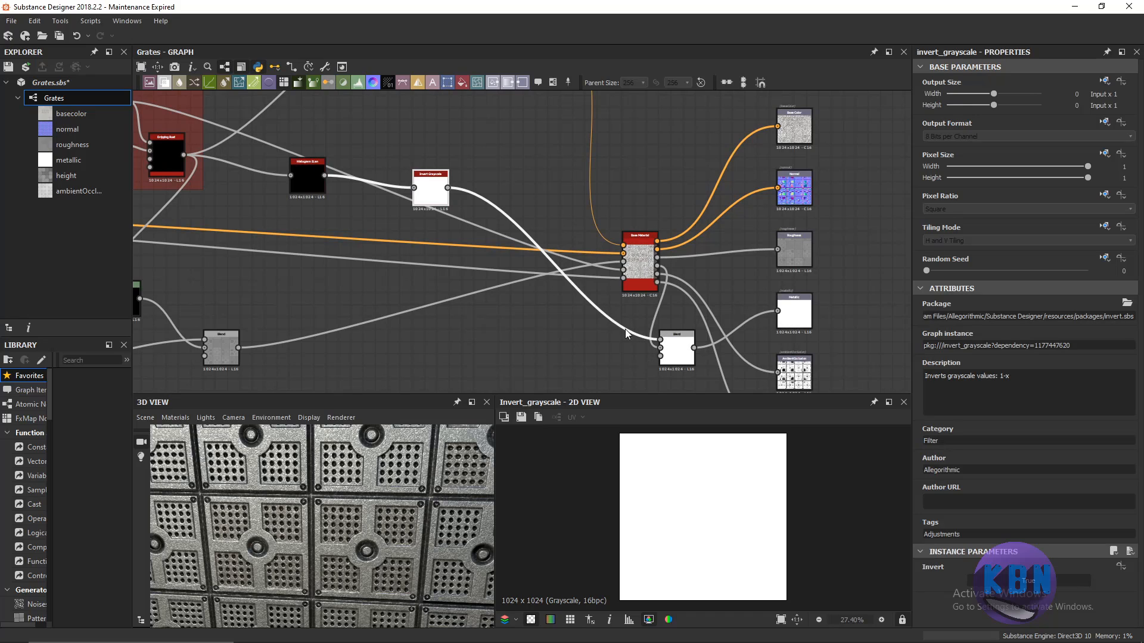
left_click(514, 322)
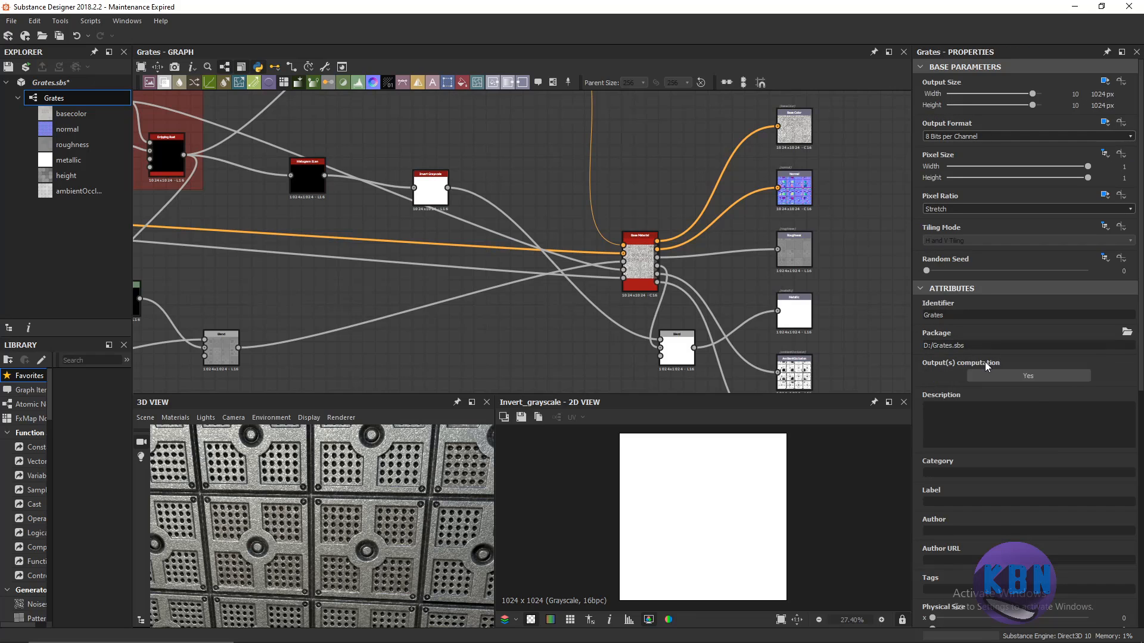
scroll(737, 263, "down", 3)
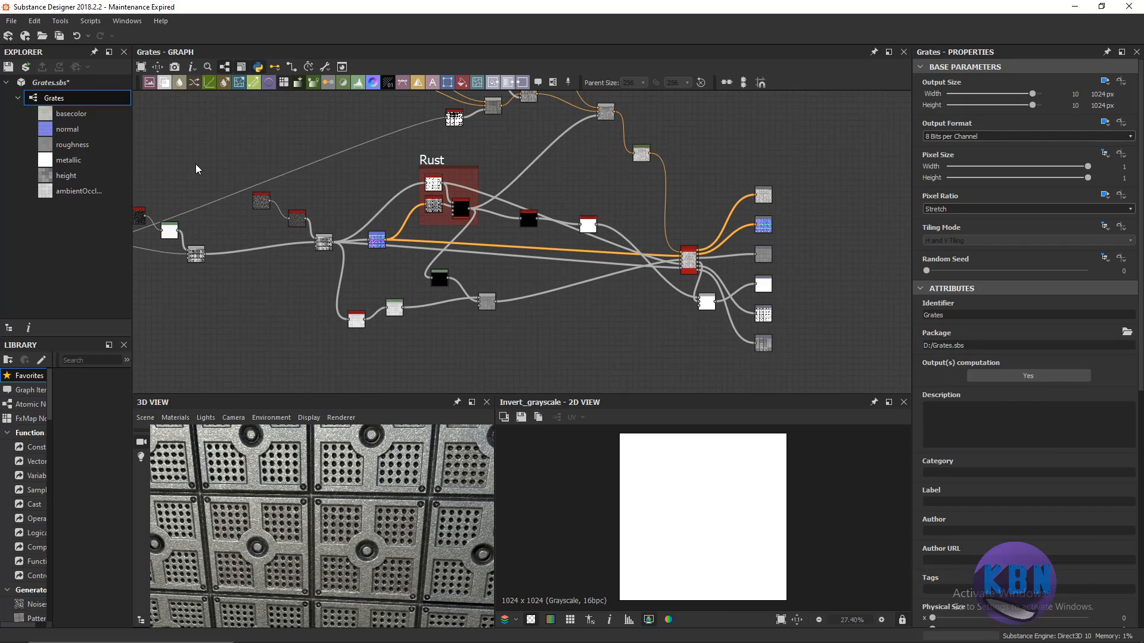
scroll(735, 298, "down", 3)
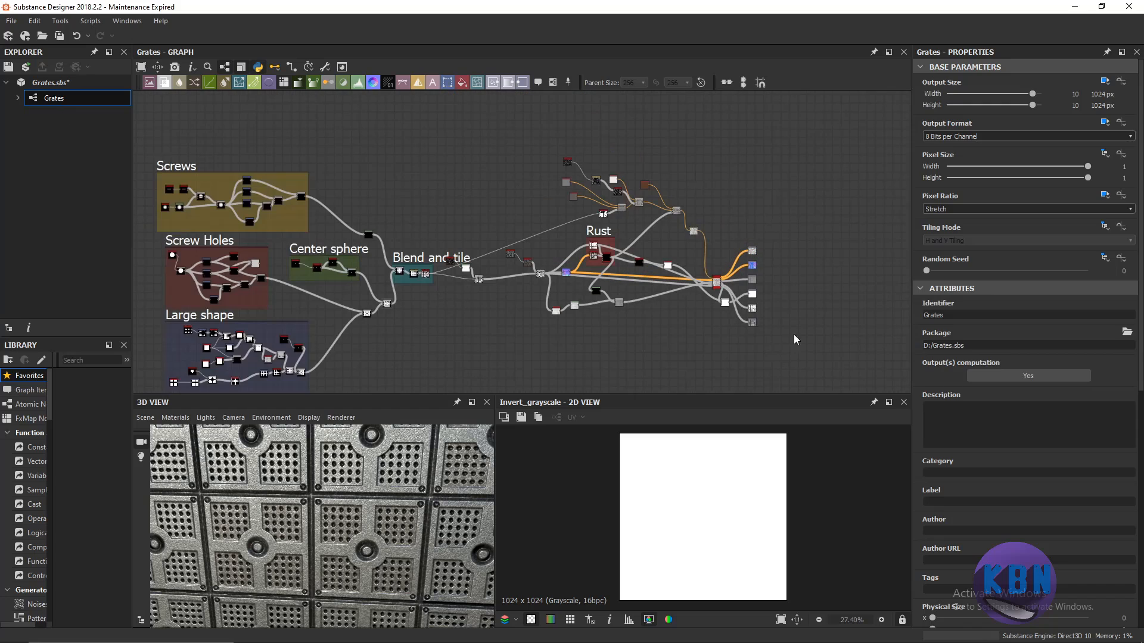
scroll(1043, 448, "down", 10)
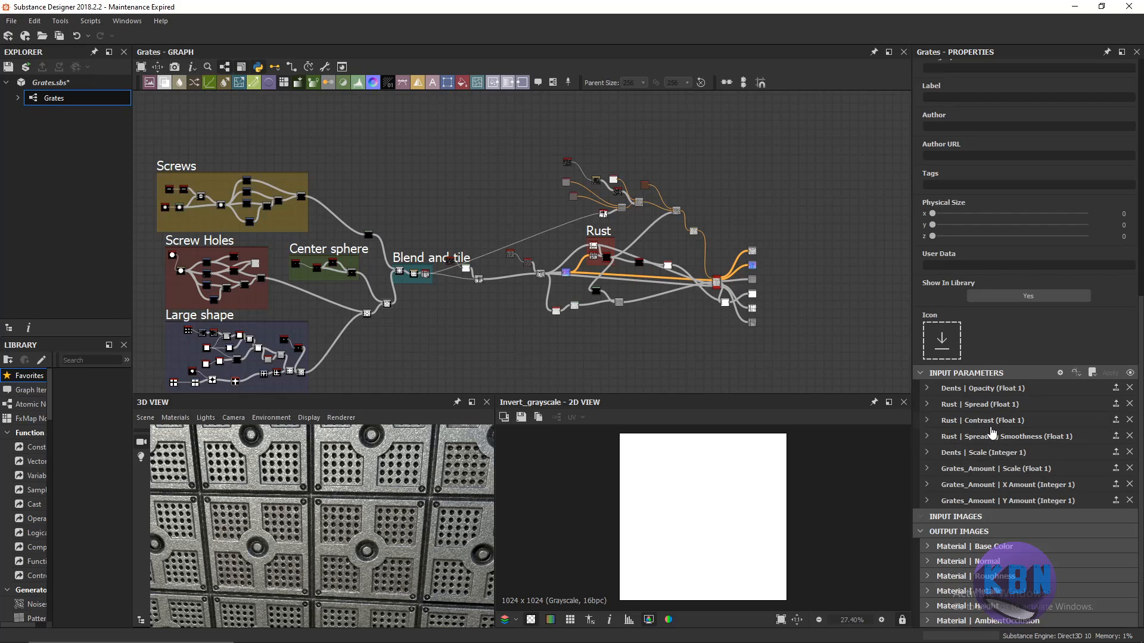
left_click(928, 389)
left_click(928, 388)
left_click(927, 453)
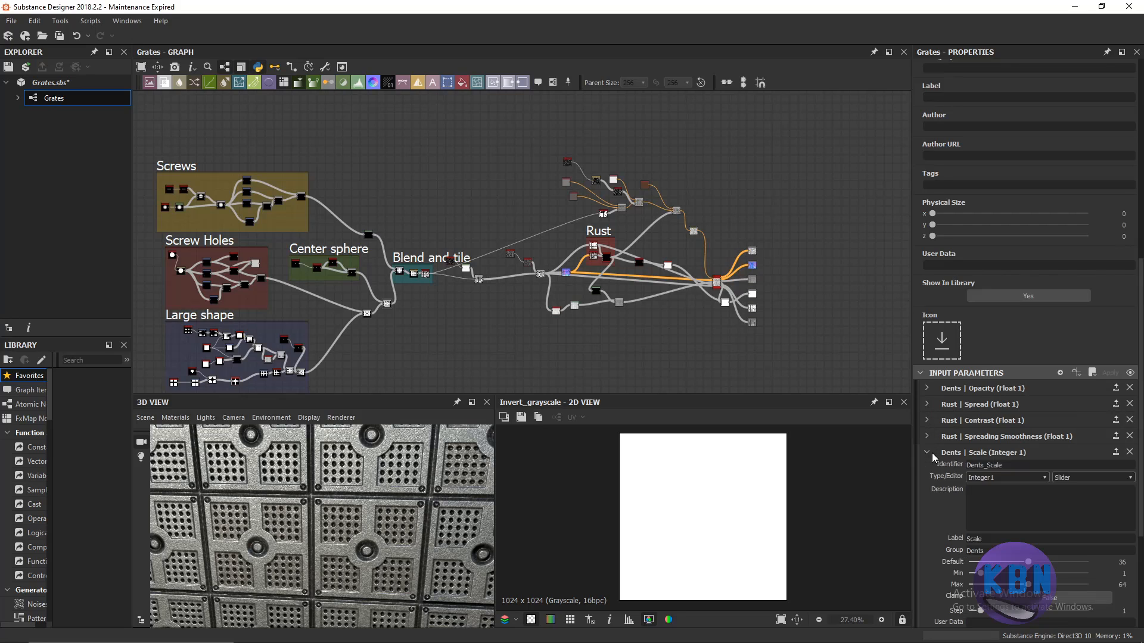
scroll(965, 481, "down", 2)
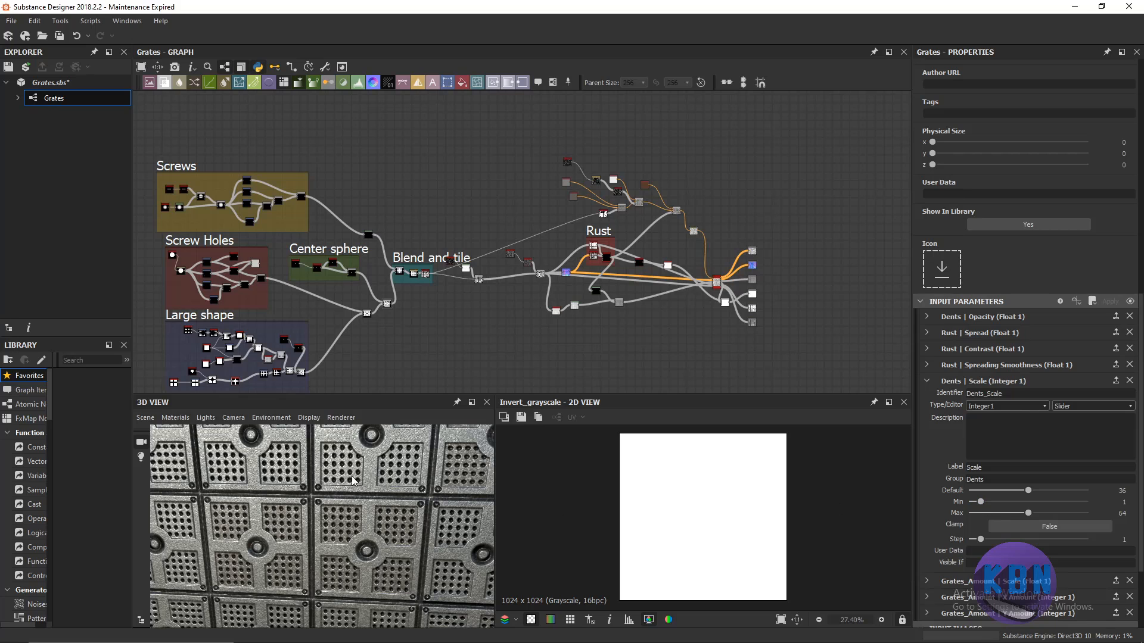
Try a higher minimum and a default of 54 for the Dents Scale parameter, undoing each change.
left_click_drag(355, 481, 327, 504)
scroll(327, 551, "up", 3)
scroll(316, 509, "up", 5)
scroll(316, 508, "down", 5)
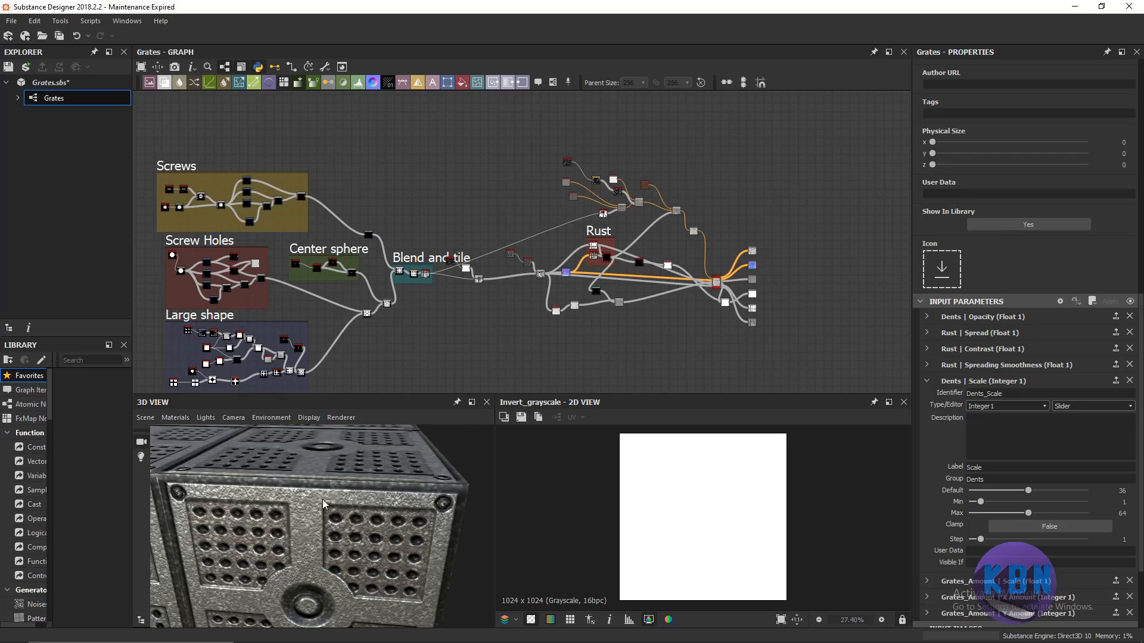
left_click_drag(324, 504, 310, 500)
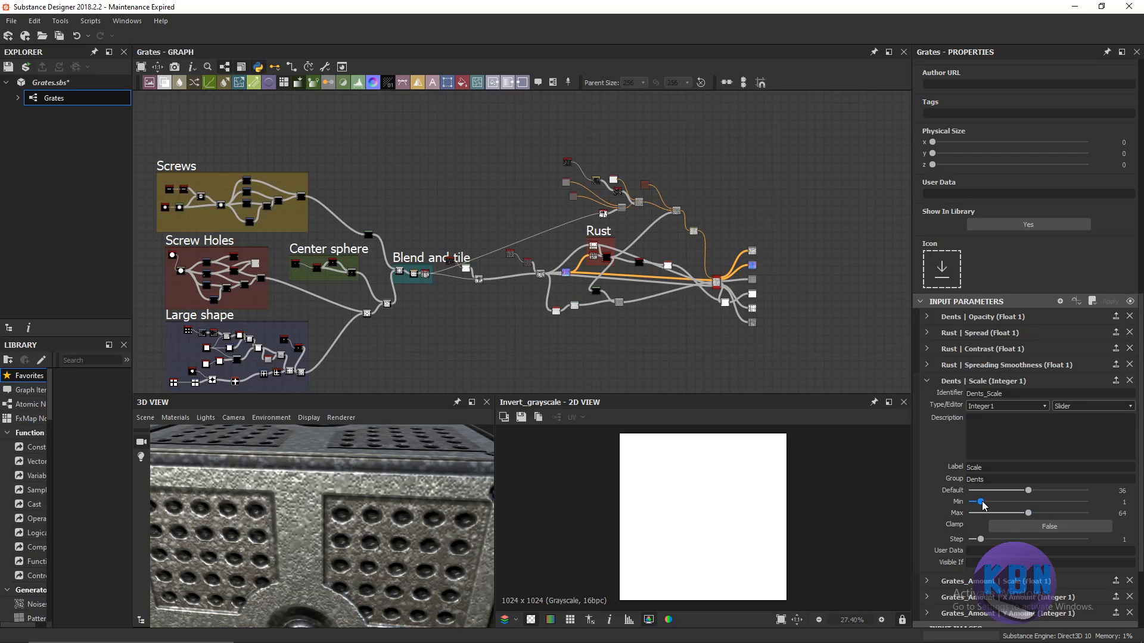
left_click_drag(980, 502, 1038, 506)
key("ctrl+z")
mouse_move(1029, 491)
left_mouse_down()
mouse_move(1075, 496)
mouse_move(1043, 499)
left_mouse_up()
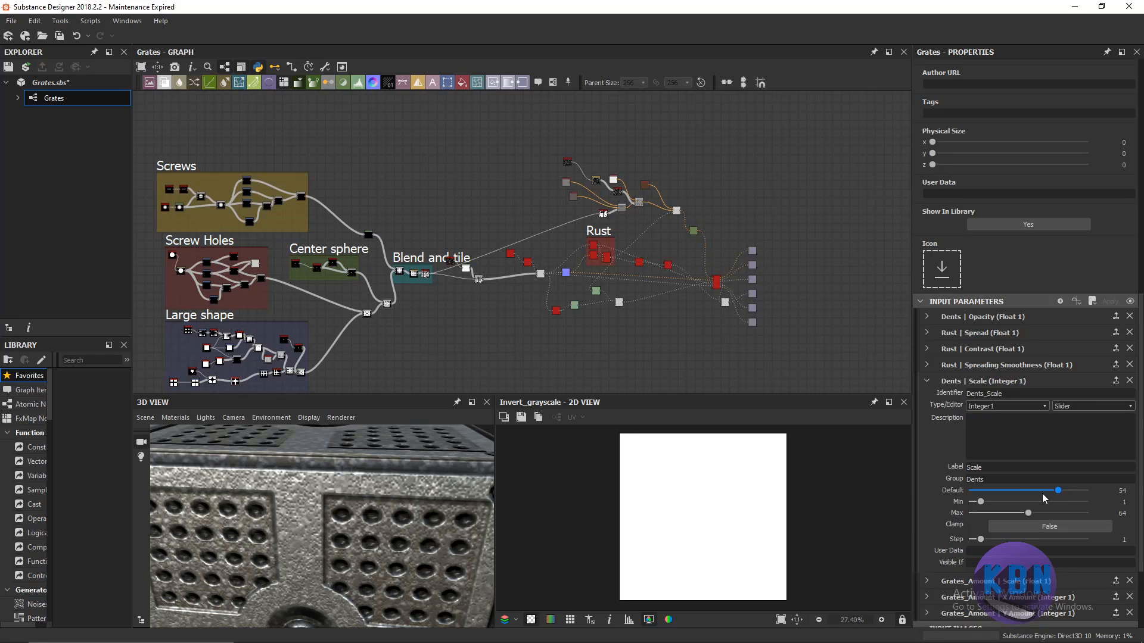
key("ctrl+z")
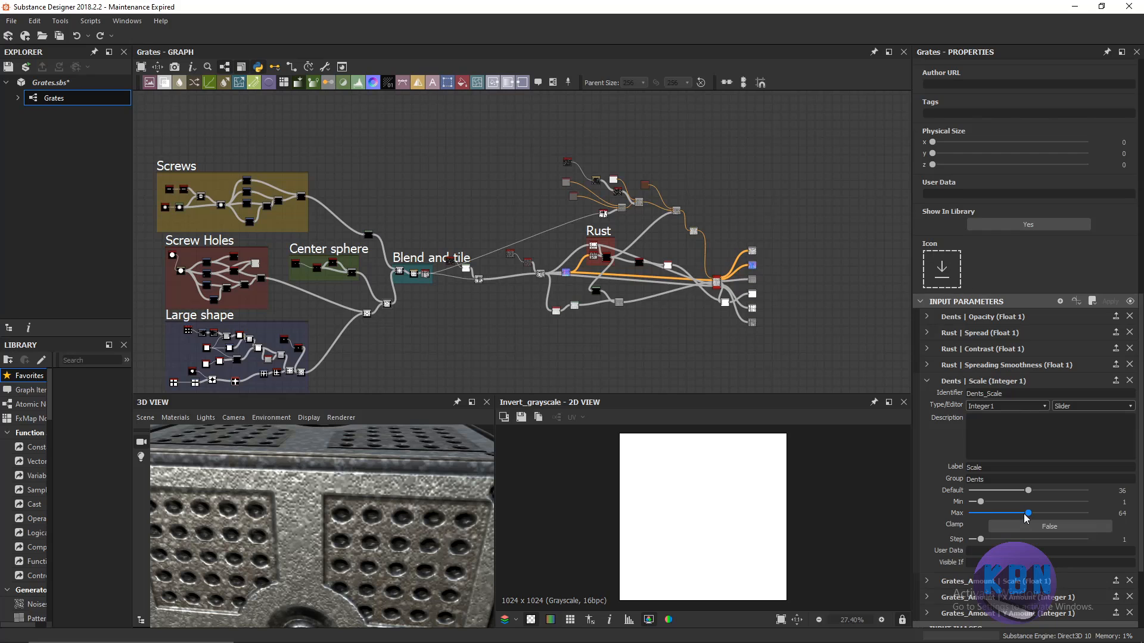
Try raising the Dents Scale maximum to 74 and higher, undoing each change.
left_click_drag(1025, 515, 1038, 514)
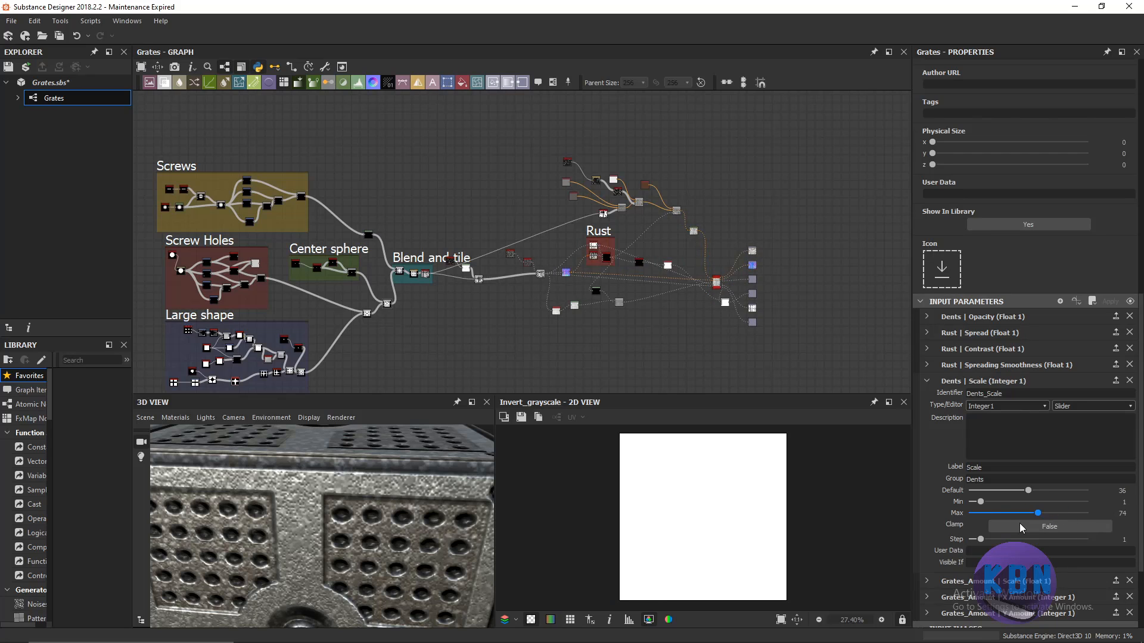
key("ctrl+z")
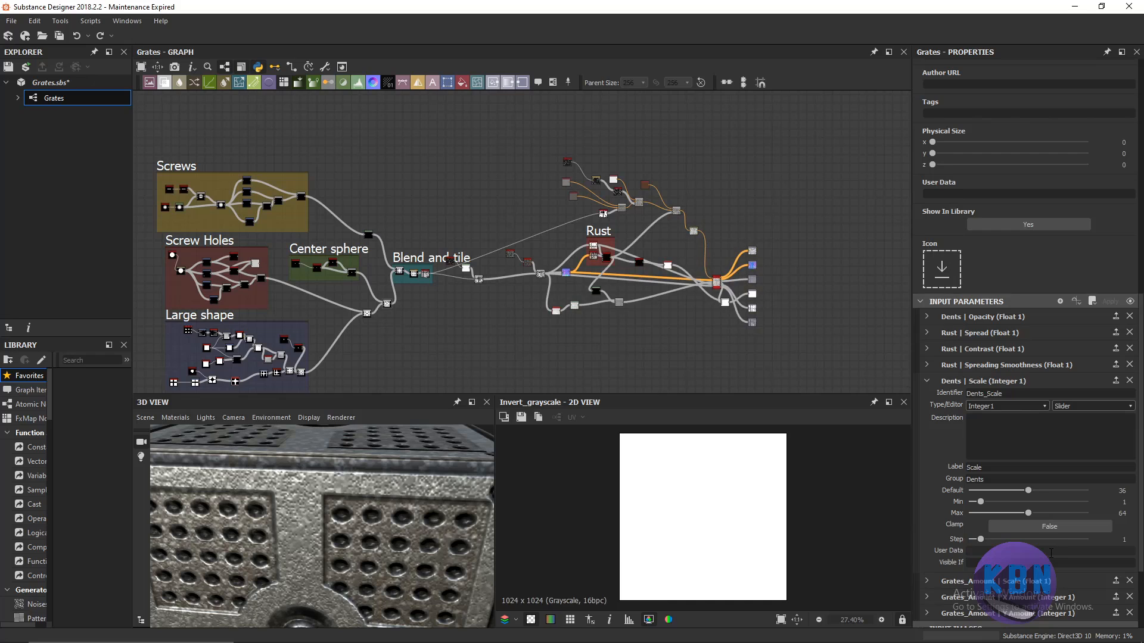
left_click_drag(1028, 513, 1060, 513)
key("ctrl+z")
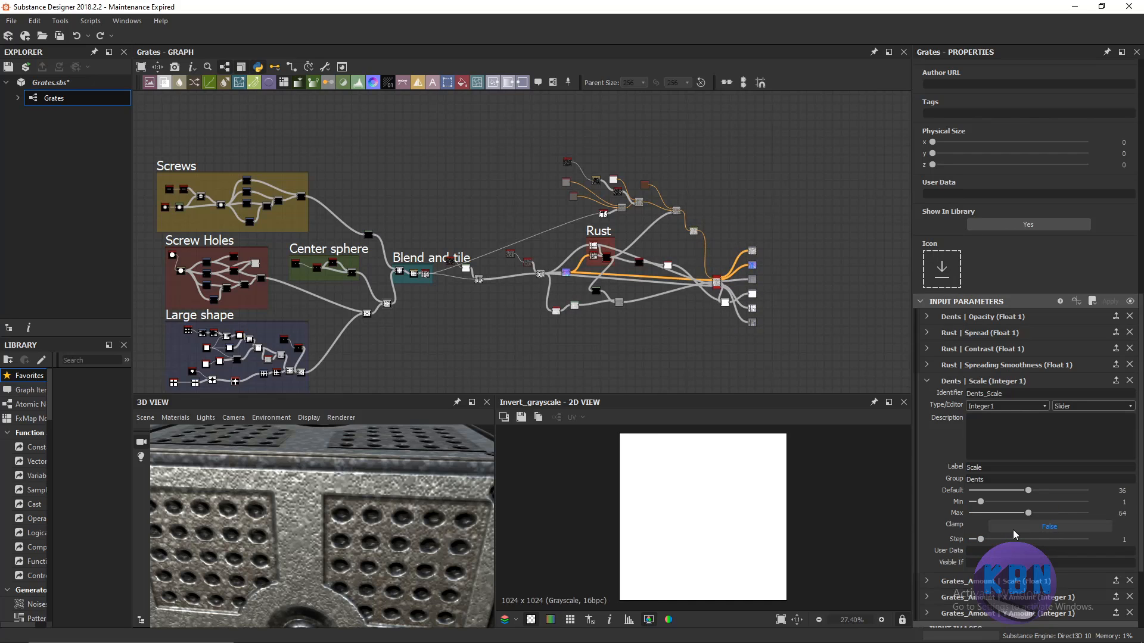
Inspect the Levels node beyond the Blend and tile frame and the Dirt 1 node feeding it.
scroll(411, 228, "up", 8)
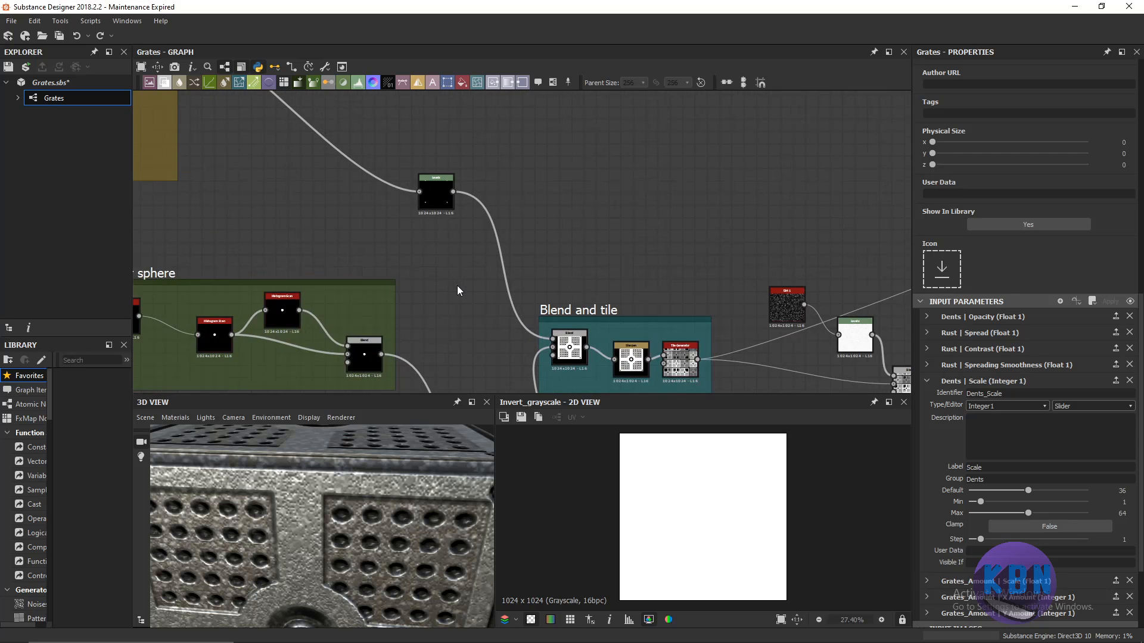
scroll(457, 285, "down", 5)
scroll(482, 304, "up", 7)
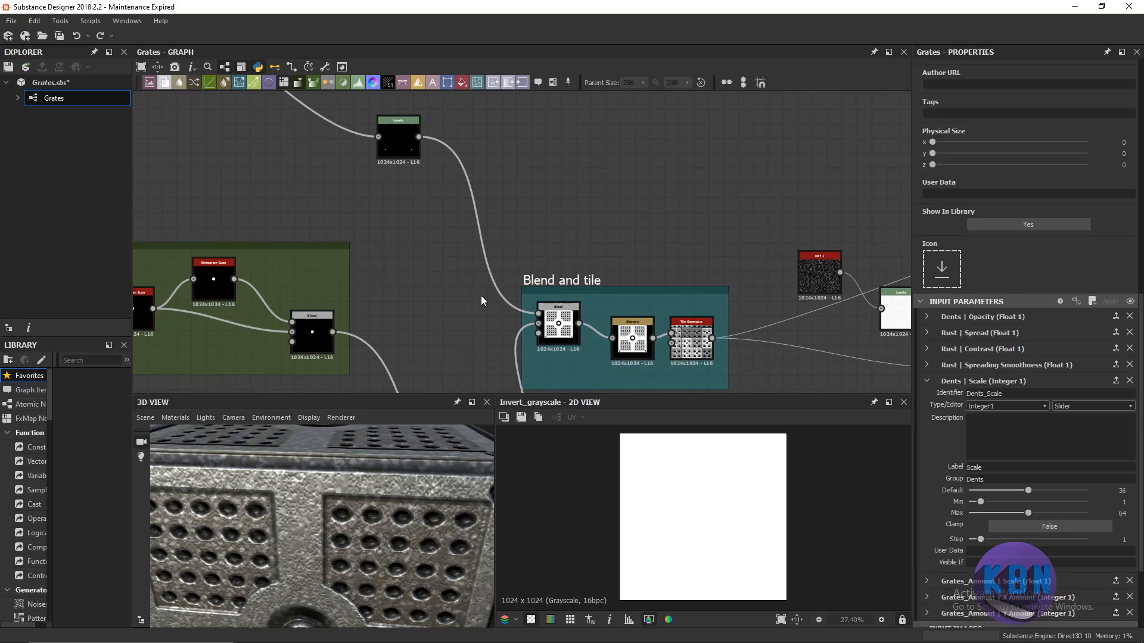
middle_click_drag(481, 296, 525, 293)
scroll(527, 294, "down", 1)
middle_click_drag(813, 305, 558, 326)
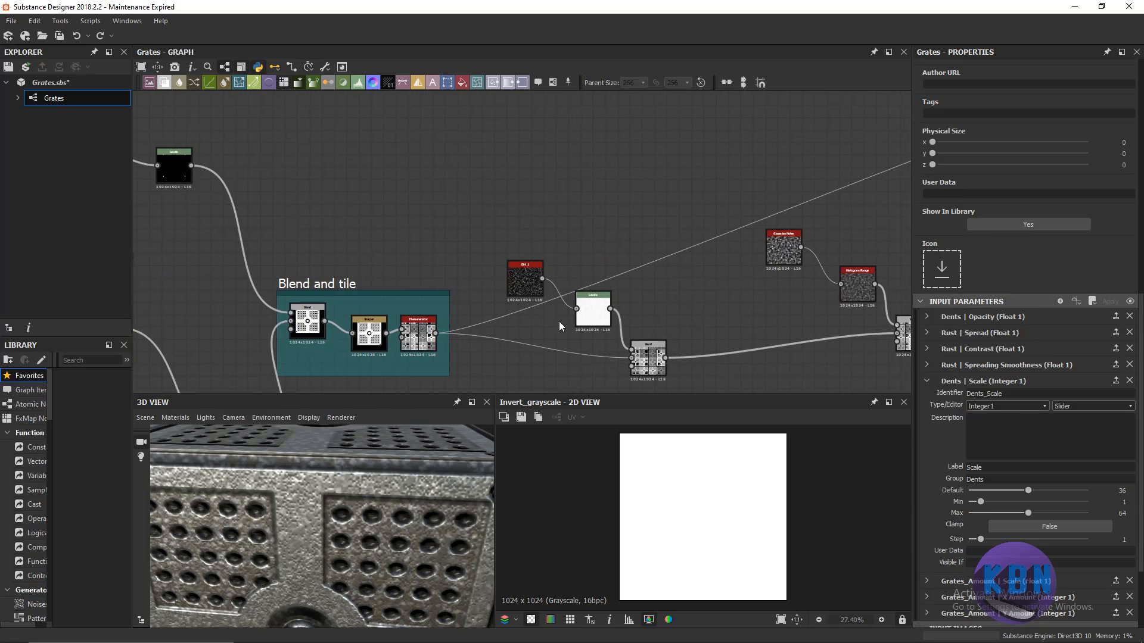
middle_click_drag(665, 357, 650, 346)
scroll(650, 347, "up", 4)
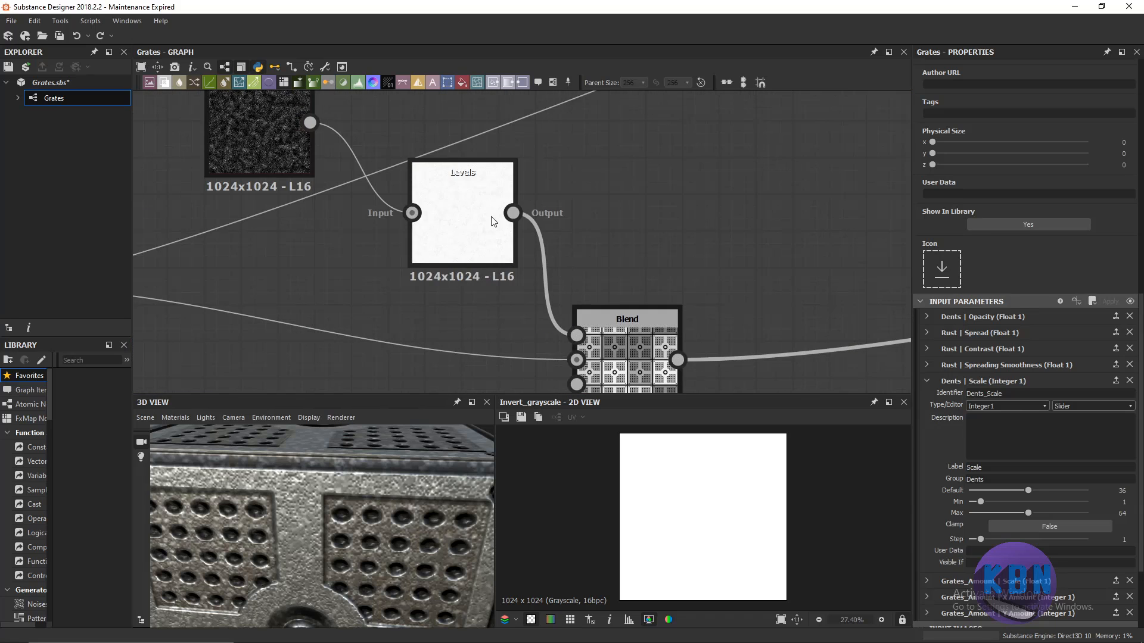
left_click(486, 211)
middle_click_drag(473, 188, 545, 301)
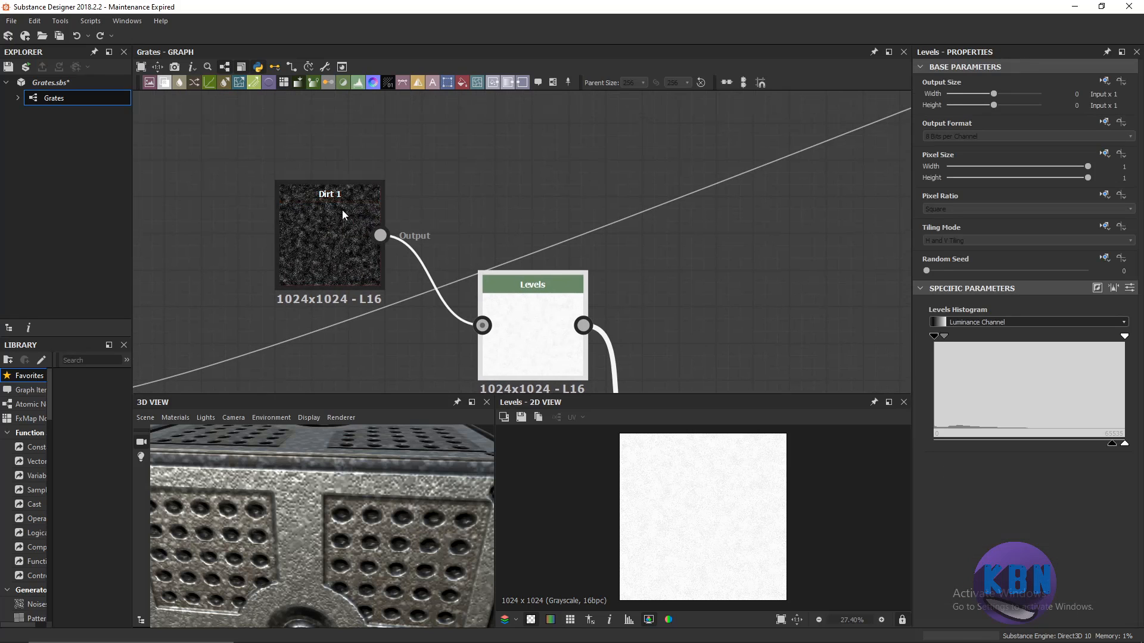
left_click(329, 204)
Preview the Blend node that multiplies the Levels output over the tiled grates.
middle_click_drag(634, 280, 592, 174)
left_click(649, 331)
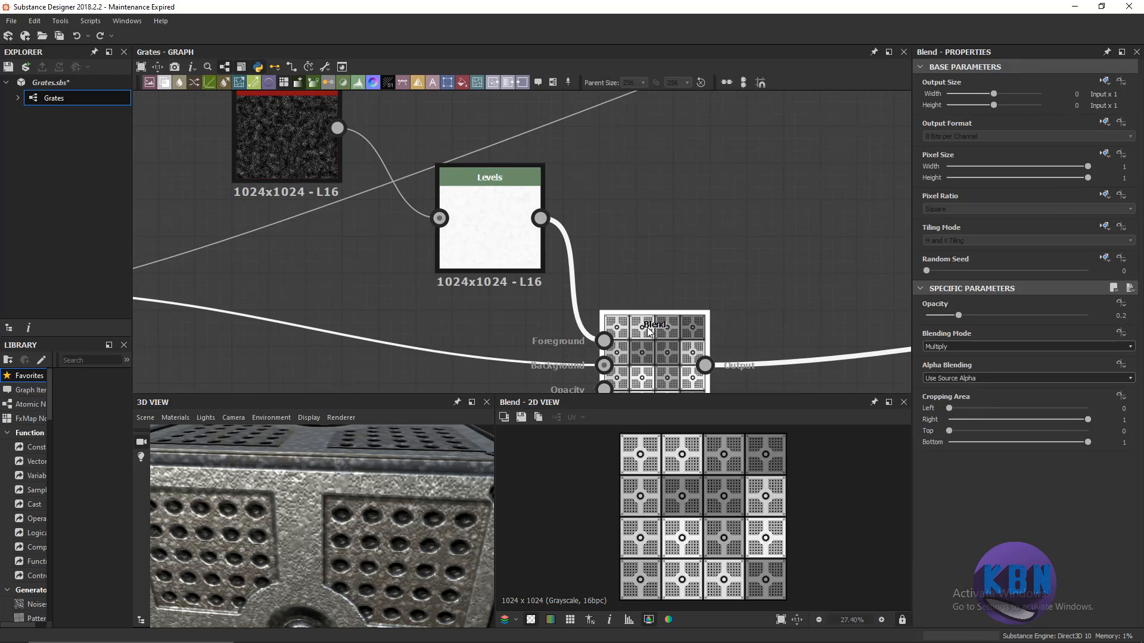
scroll(878, 312, "down", 1)
middle_click_drag(878, 311, 857, 168)
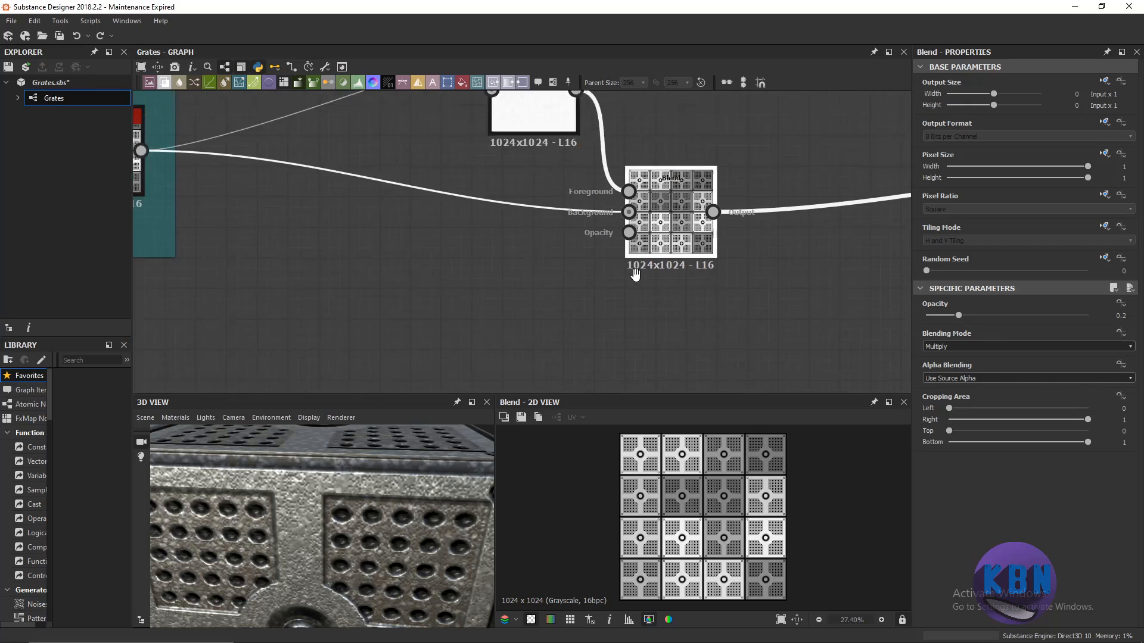
Inspect the Histogram Range node and the Add (Linear Dodge) Blend node it feeds.
middle_click_drag(634, 268, 658, 404)
scroll(551, 225, "down", 3)
scroll(617, 220, "up", 2)
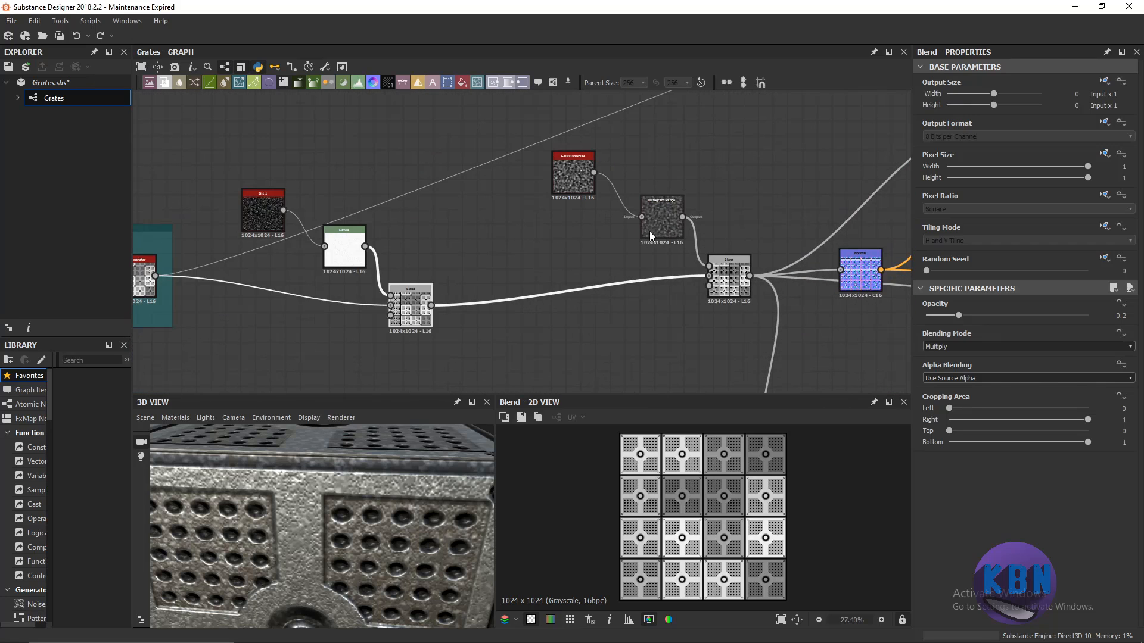
left_click(670, 211)
double_click(669, 208)
middle_click_drag(668, 206, 492, 260)
double_click(625, 348)
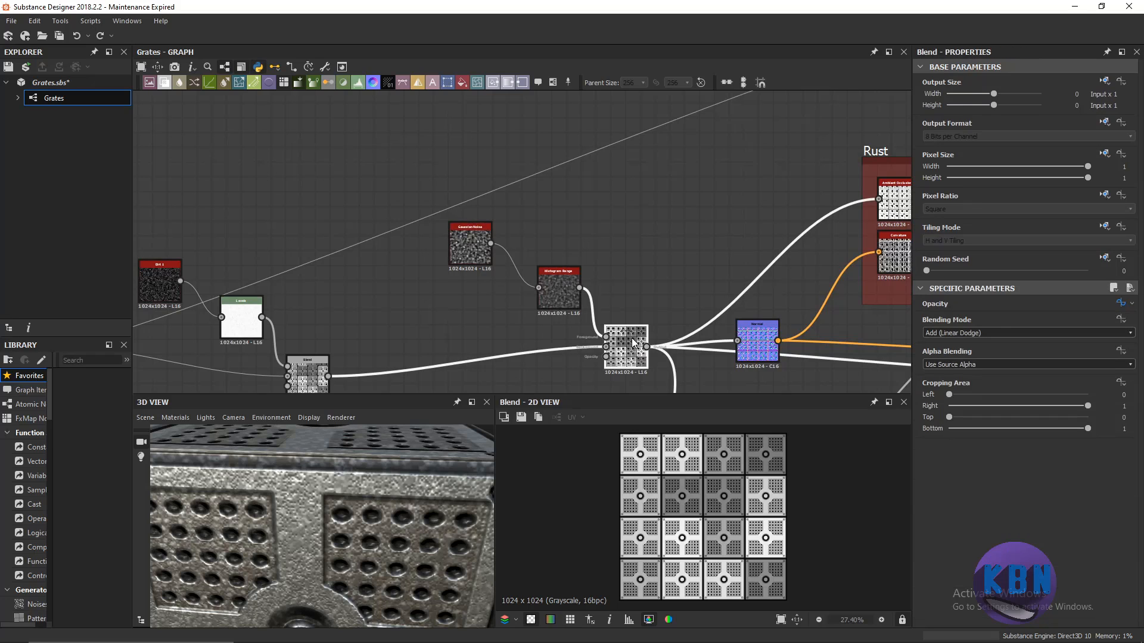
Open the function driving the Blend node's opacity to check its variable and return to the Grates graph.
left_click(1121, 303)
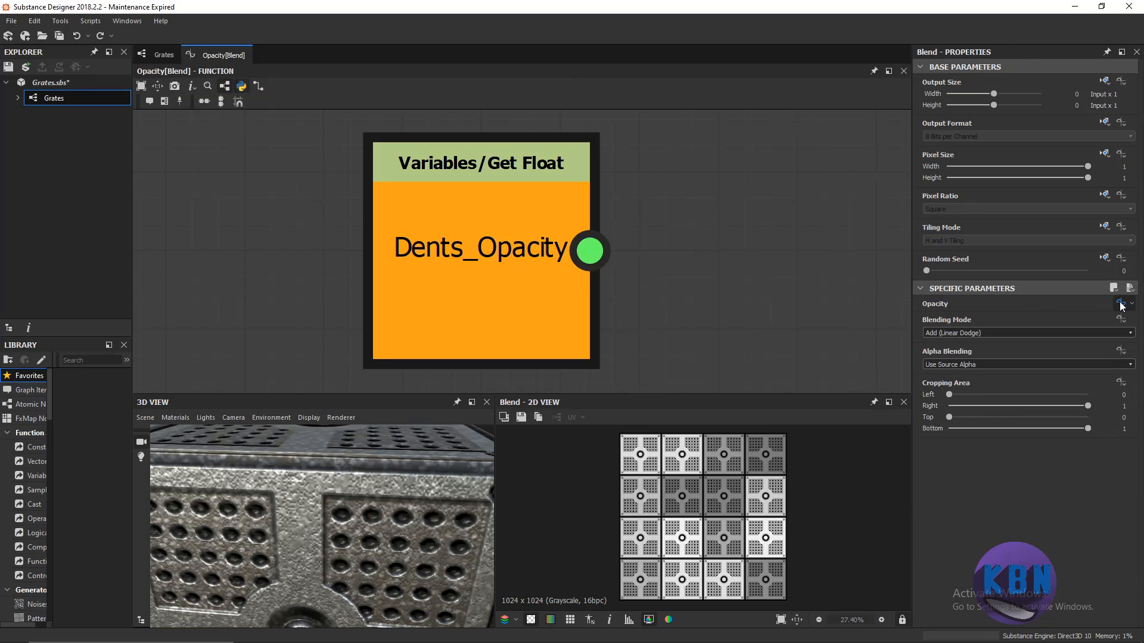
scroll(719, 284, "down", 1)
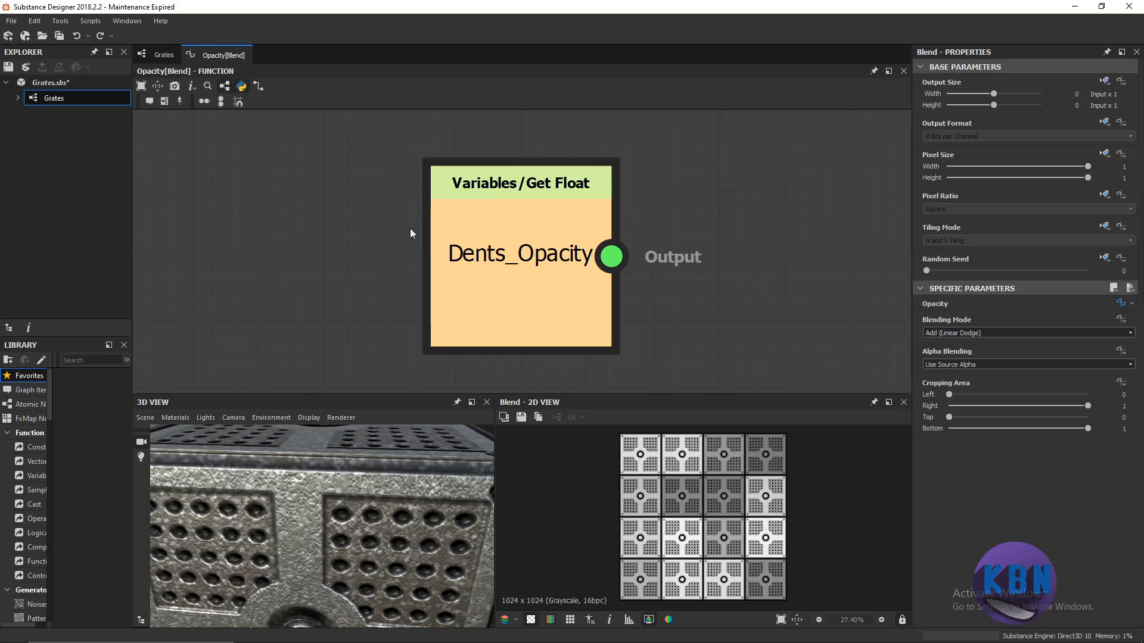
left_click(164, 54)
scroll(774, 360, "down", 1)
middle_click_drag(775, 357, 677, 268)
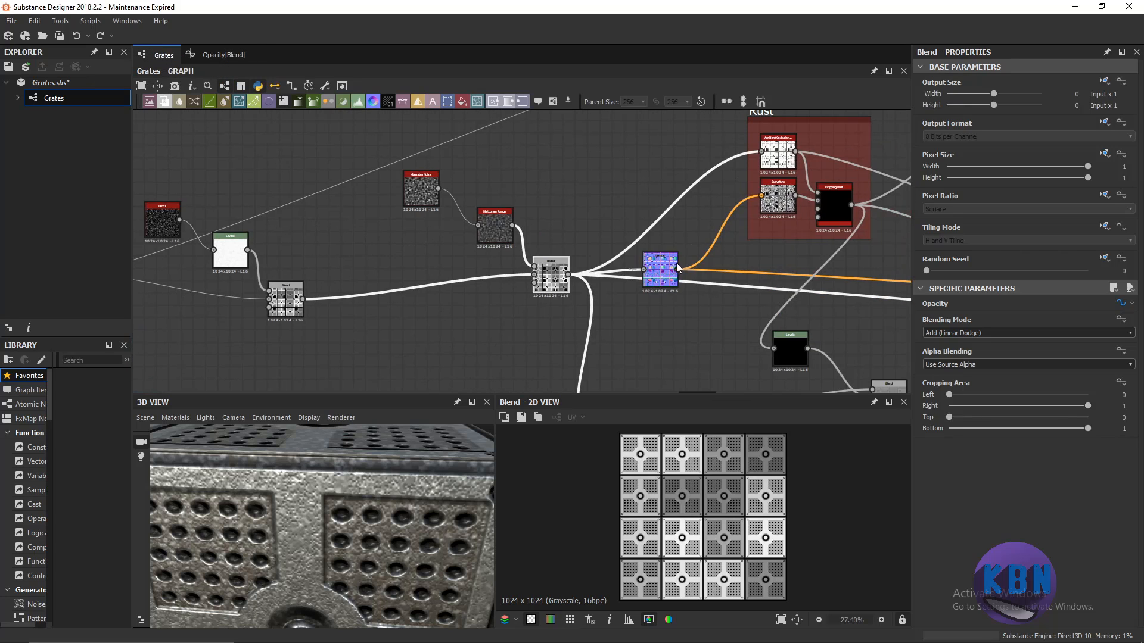
Expand the graph's Dents Opacity input parameter and set its default to 1.
left_click(58, 98)
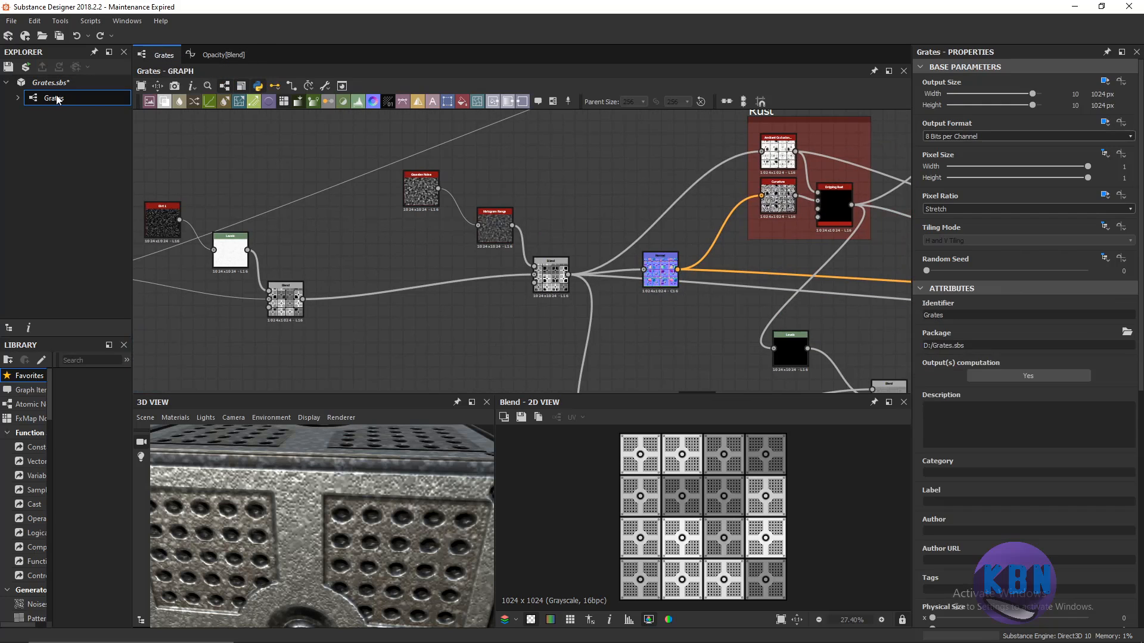
scroll(838, 372, "down", 3)
scroll(1005, 424, "down", 10)
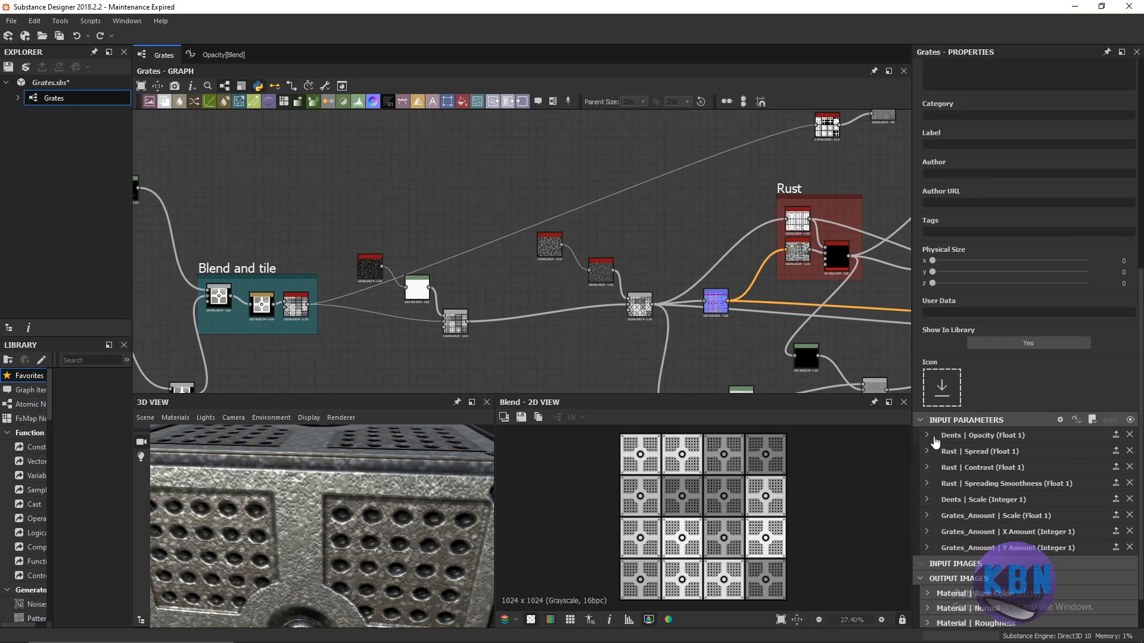
left_click(934, 439)
scroll(1008, 473, "down", 1)
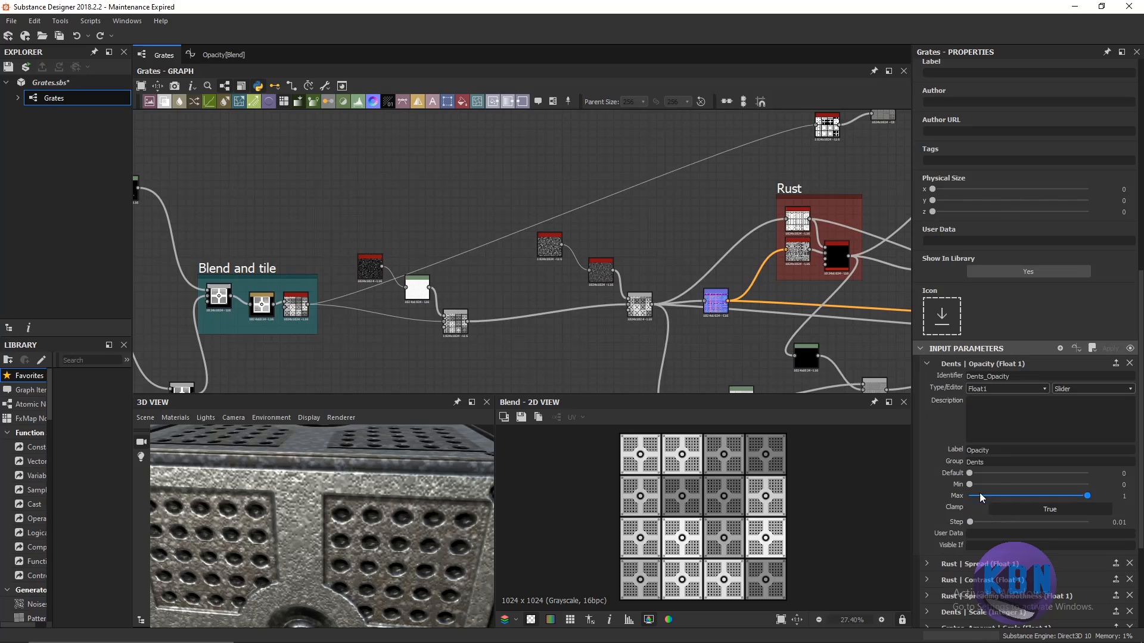
left_click_drag(970, 473, 1087, 475)
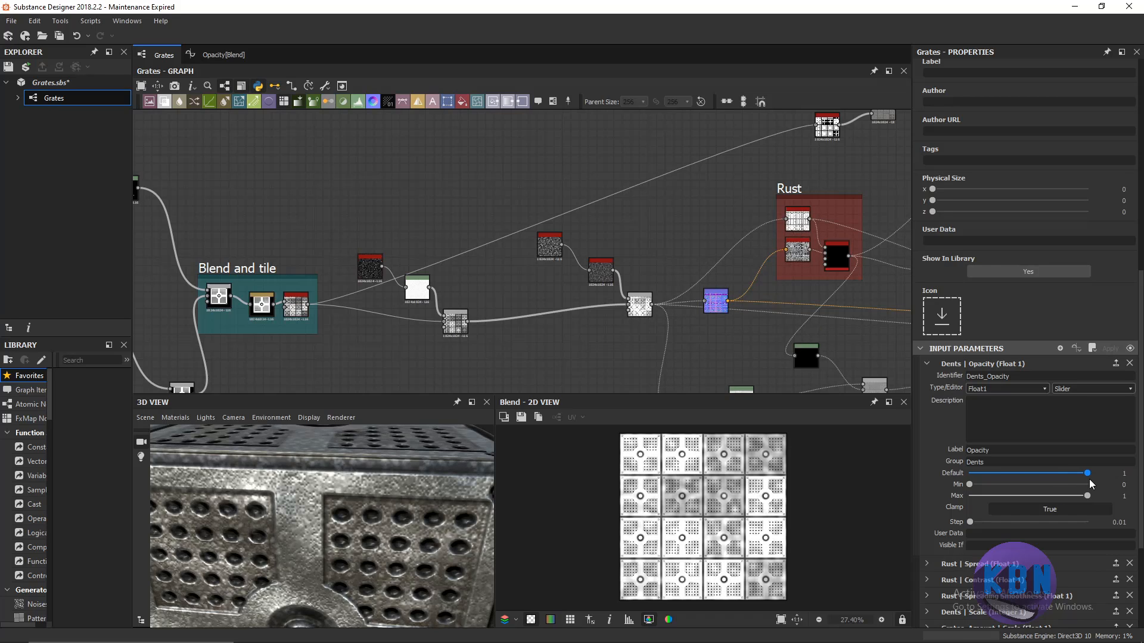
Check the dents on the 3D cube and set the Dents Opacity default to 0.99.
mouse_move(347, 515)
left_mouse_down()
mouse_move(371, 499)
mouse_move(357, 514)
mouse_move(326, 507)
left_mouse_up()
scroll(334, 522, "down", 4)
scroll(326, 507, "up", 2)
middle_click_drag(326, 508, 456, 519)
scroll(356, 543, "up", 2)
left_click_drag(970, 485, 917, 493)
mouse_move(1087, 473)
left_mouse_down()
mouse_move(1037, 479)
mouse_move(1089, 485)
mouse_move(1024, 480)
mouse_move(1088, 483)
left_mouse_up()
Examine the dented grates on the 3D cube from several angles, both up close and from farther away.
left_click_drag(295, 470, 275, 472)
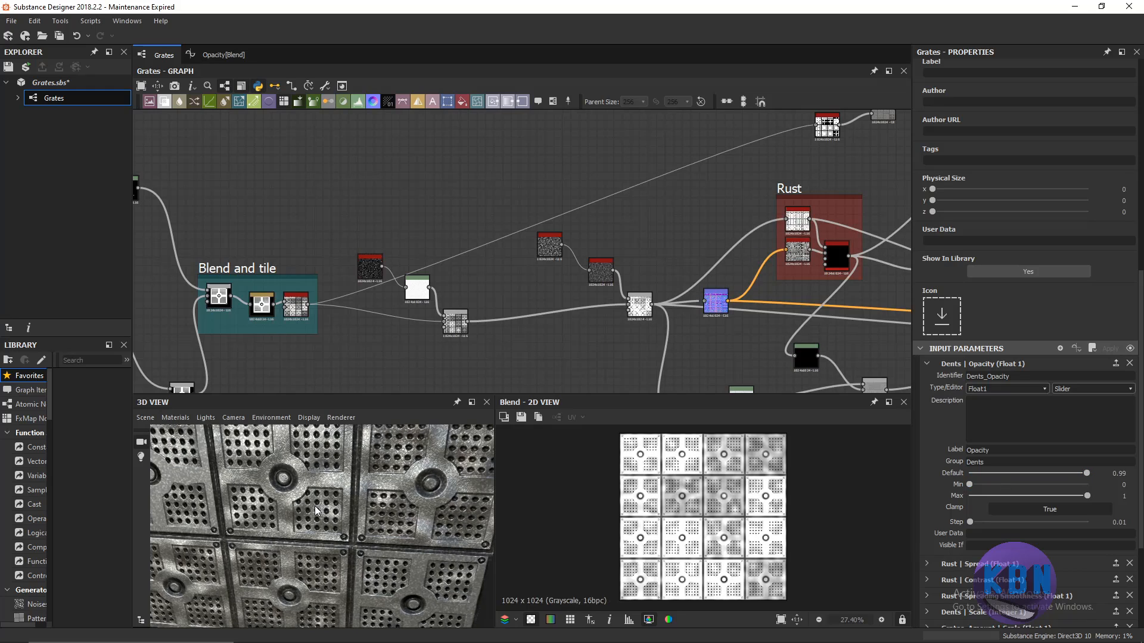
left_click_drag(317, 510, 311, 507)
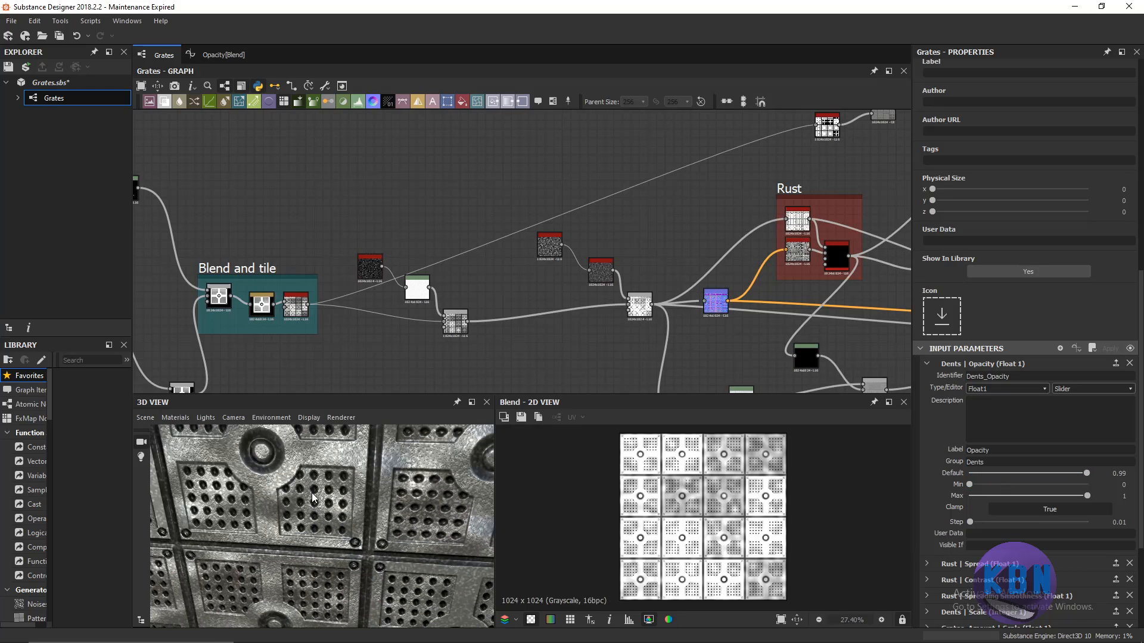
scroll(342, 492, "down", 8)
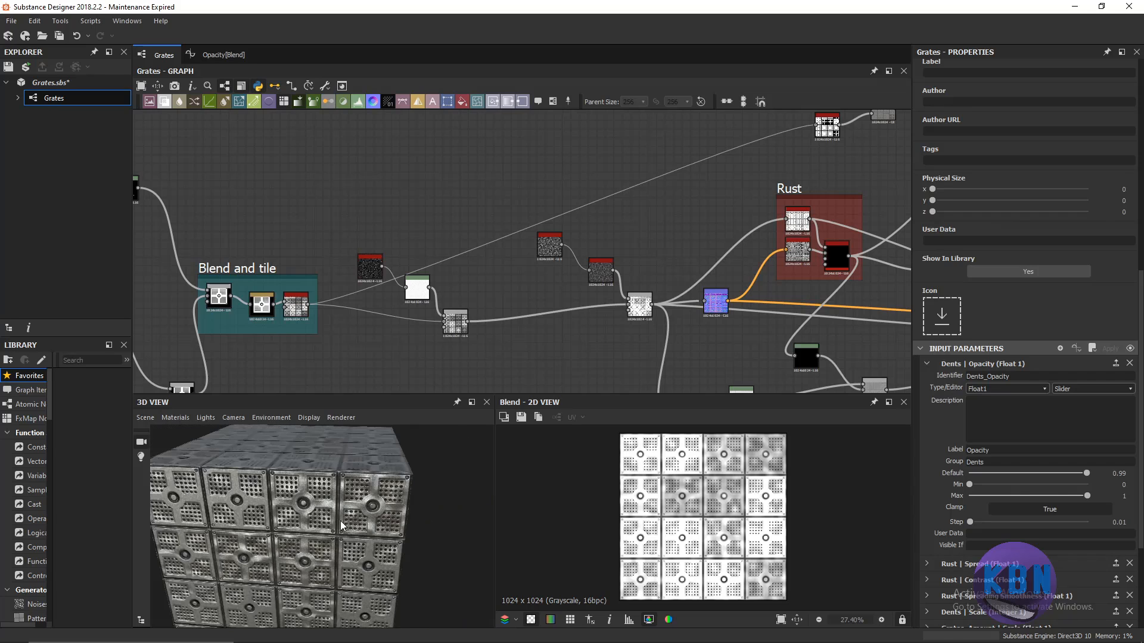
left_click_drag(341, 492, 314, 478)
scroll(314, 479, "up", 2)
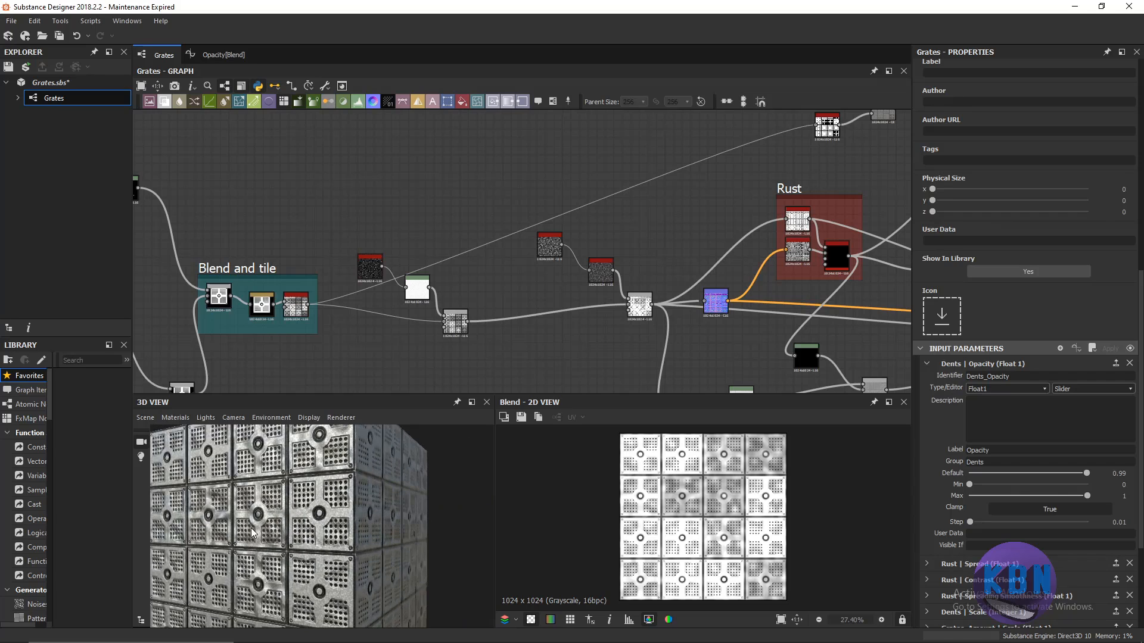
scroll(252, 522, "up", 3)
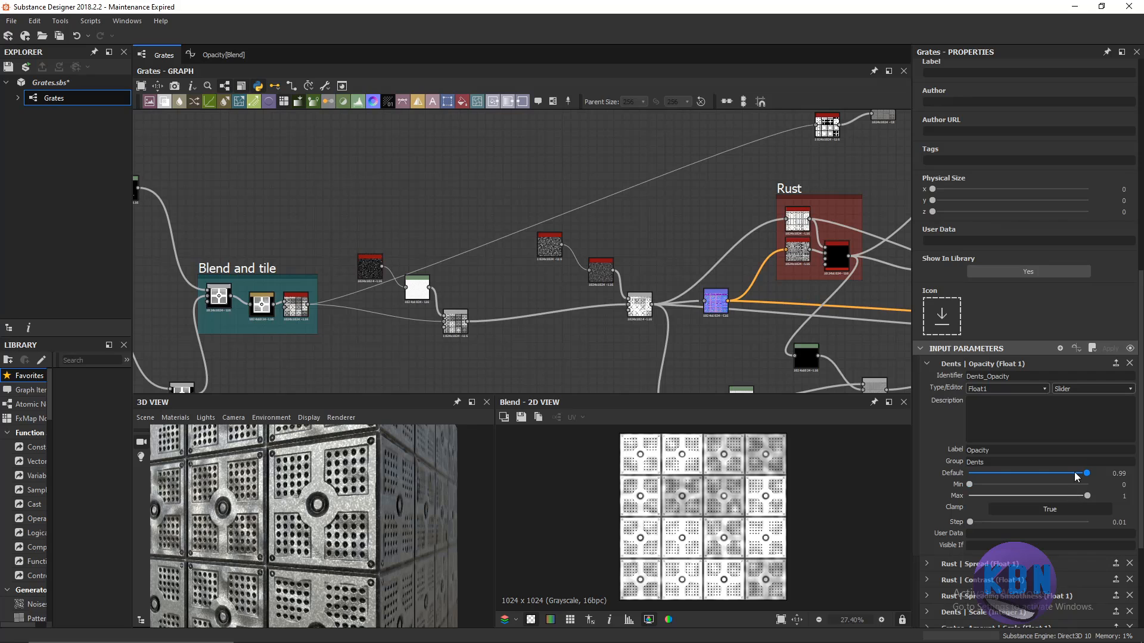
Set the Dents Opacity parameter's default to 0 and collapse its settings.
left_click_drag(1086, 475, 959, 478)
left_click_drag(1085, 496, 1115, 516)
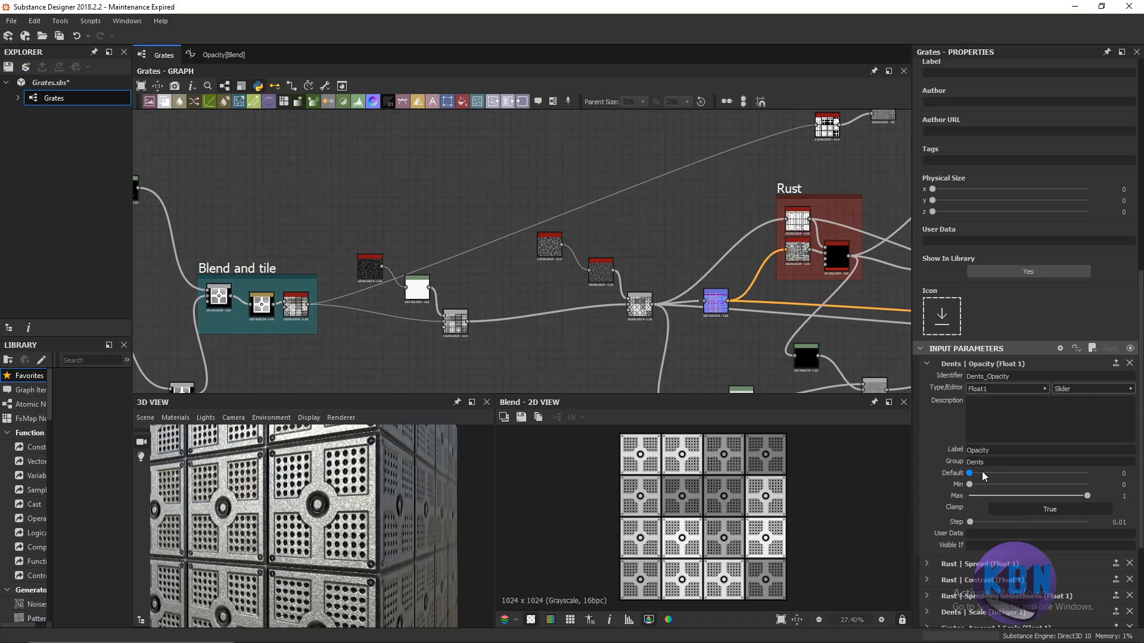
left_click_drag(973, 474, 952, 483)
left_click(934, 364)
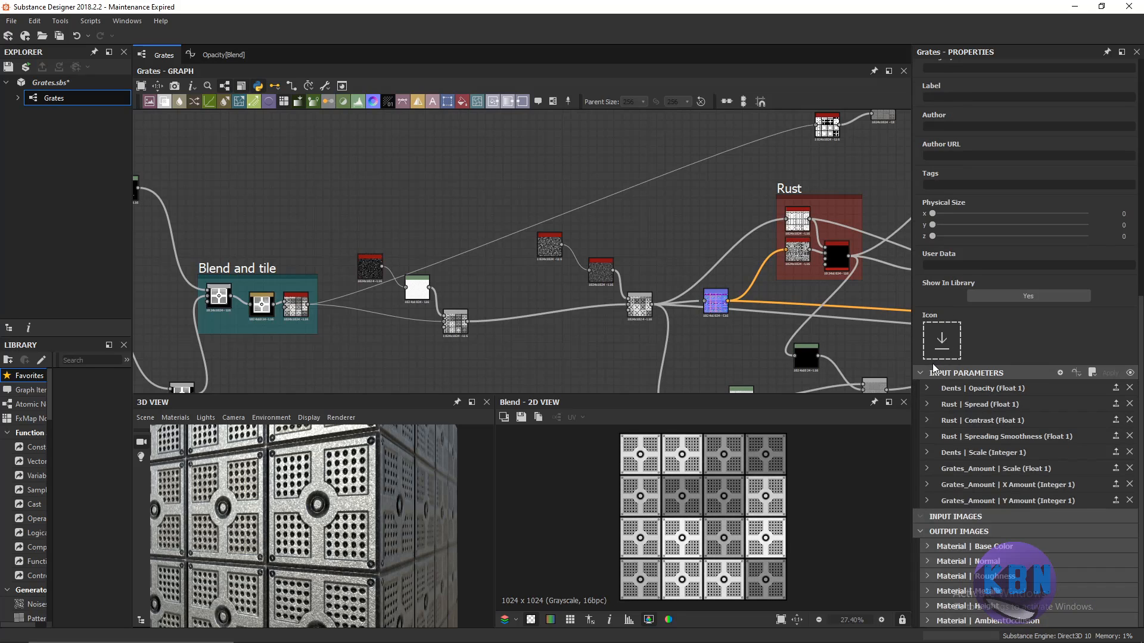
Expand the Rust Spread parameter, try defaults of 0.13 and 0.14, set it to 0.41 and check the rust on the 3D cube.
left_click(928, 405)
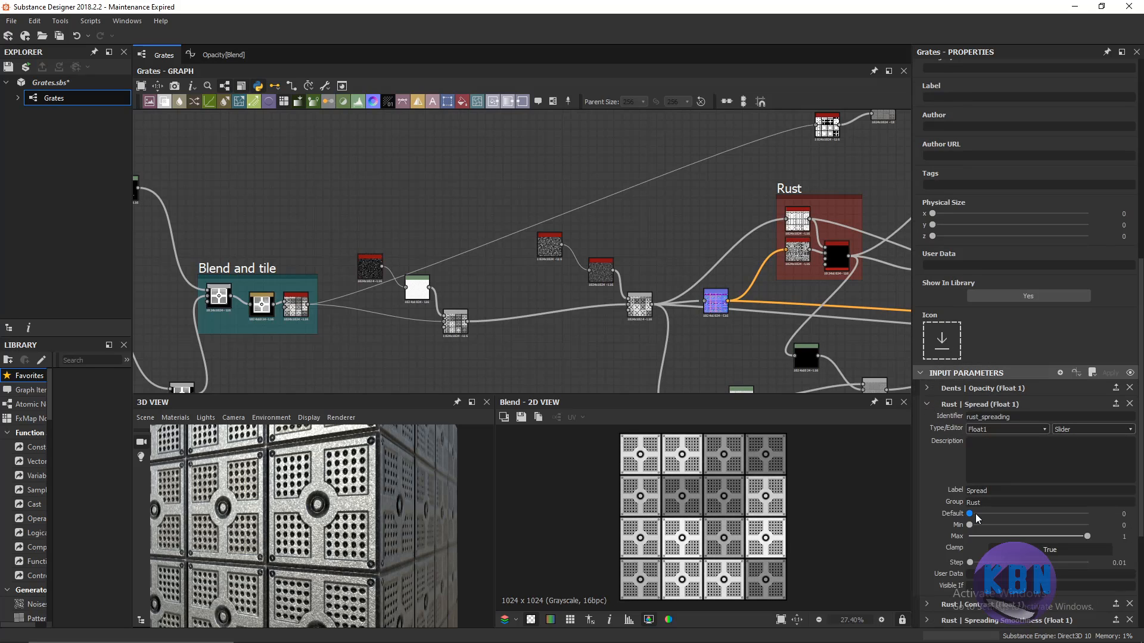
mouse_move(971, 512)
left_mouse_down()
mouse_move(989, 513)
mouse_move(955, 517)
left_mouse_up()
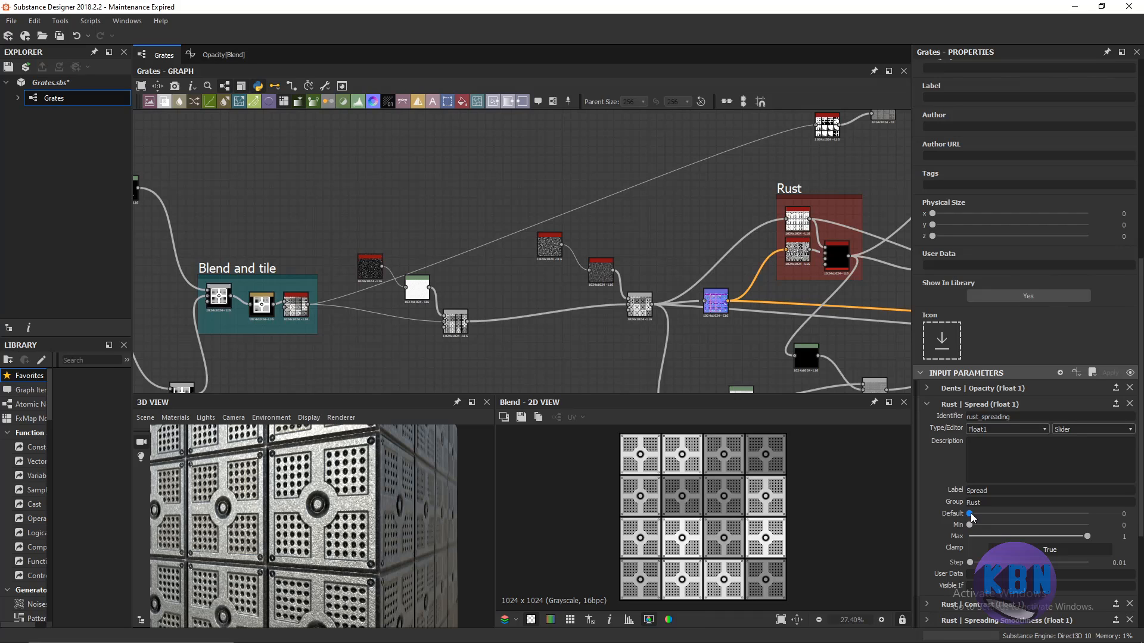
left_click_drag(970, 515, 985, 521)
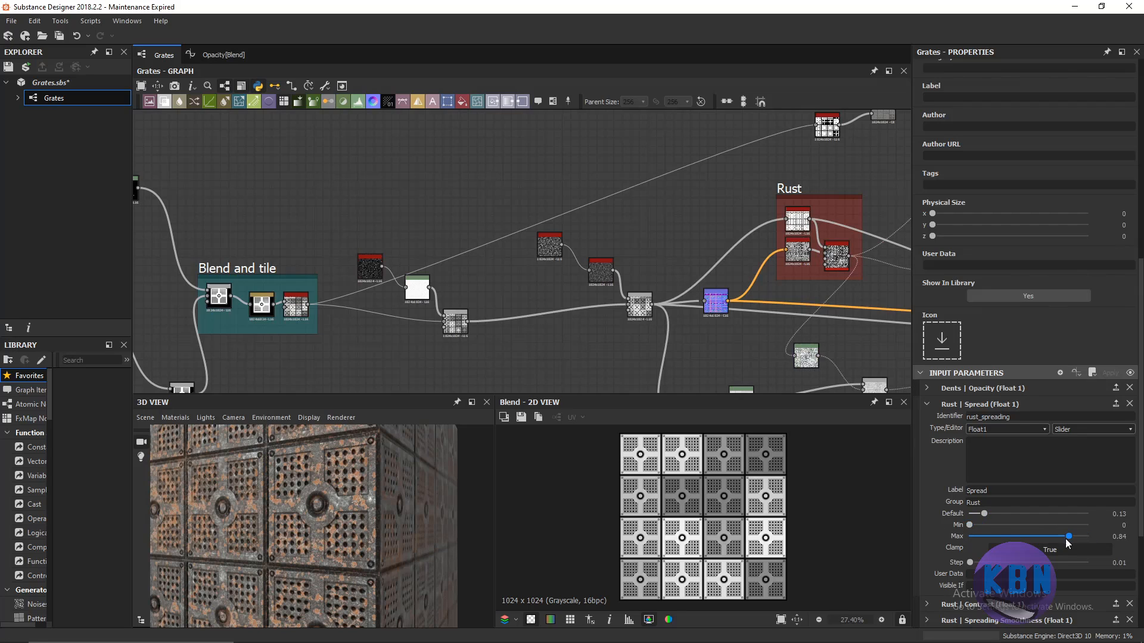
mouse_move(1087, 539)
left_mouse_down()
mouse_move(951, 547)
mouse_move(1095, 531)
left_mouse_up()
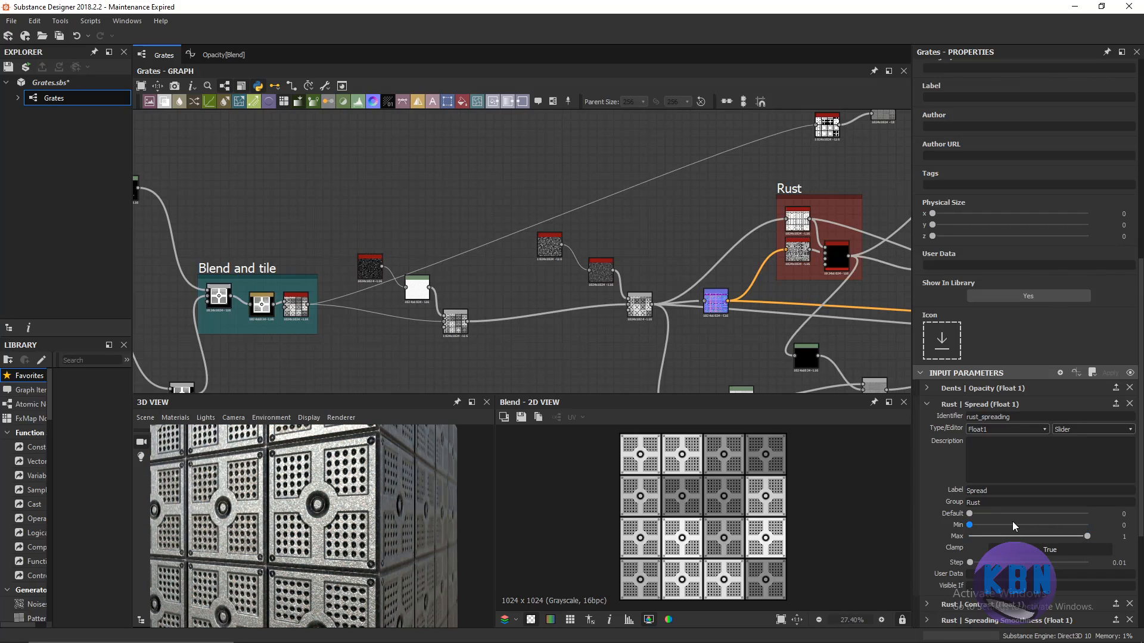
left_click_drag(970, 515, 985, 515)
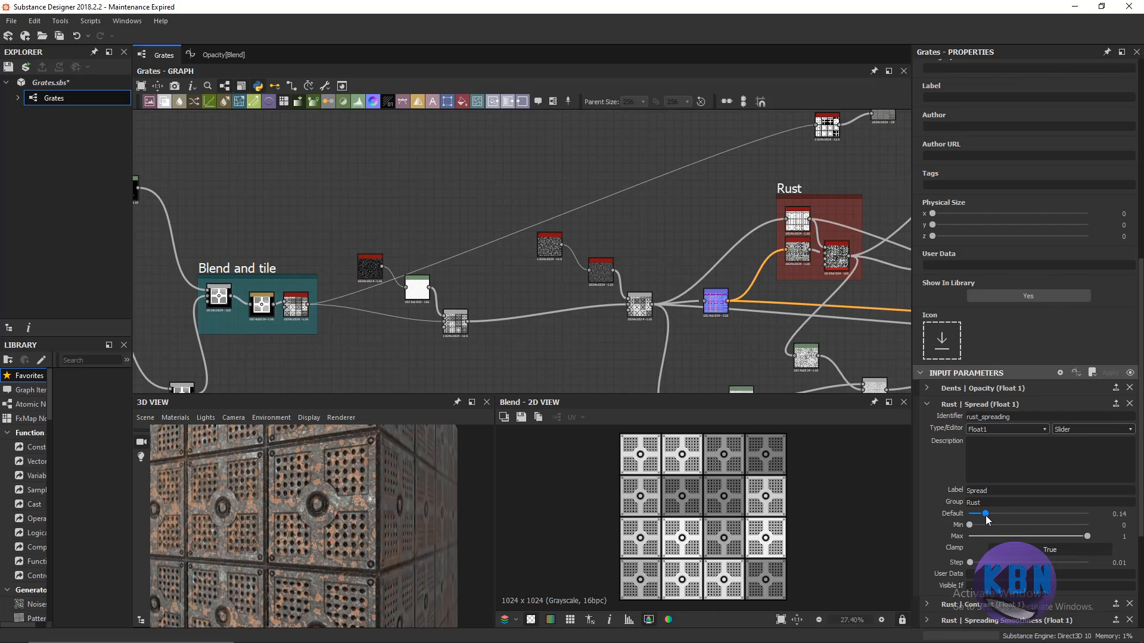
left_click_drag(1084, 536, 1110, 536)
left_click_drag(985, 513, 1018, 535)
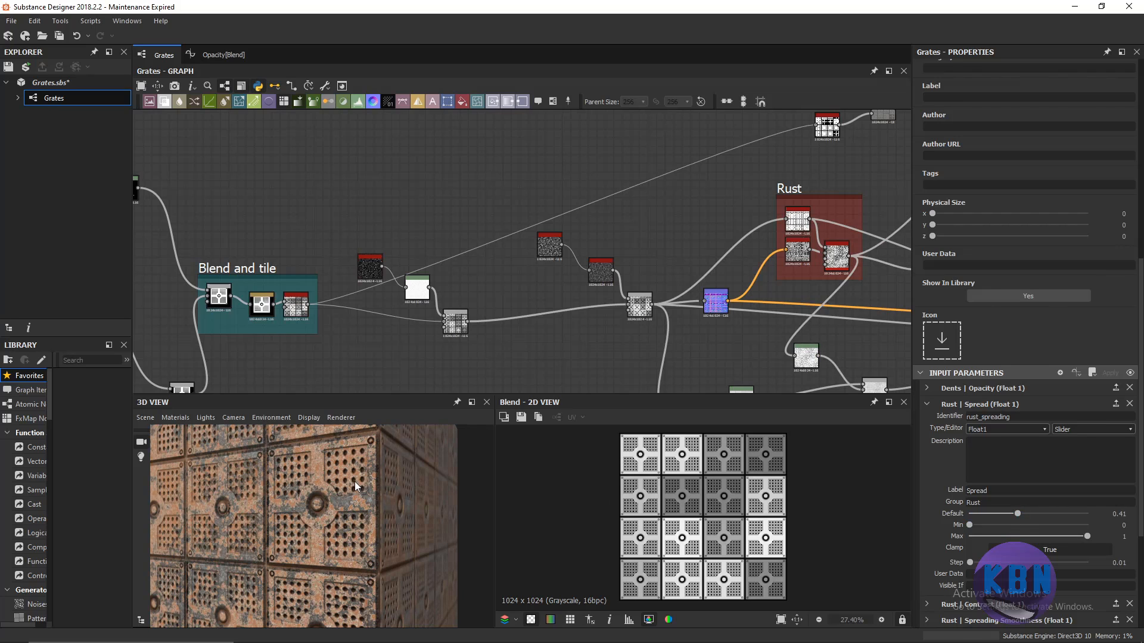
left_click_drag(355, 486, 373, 539)
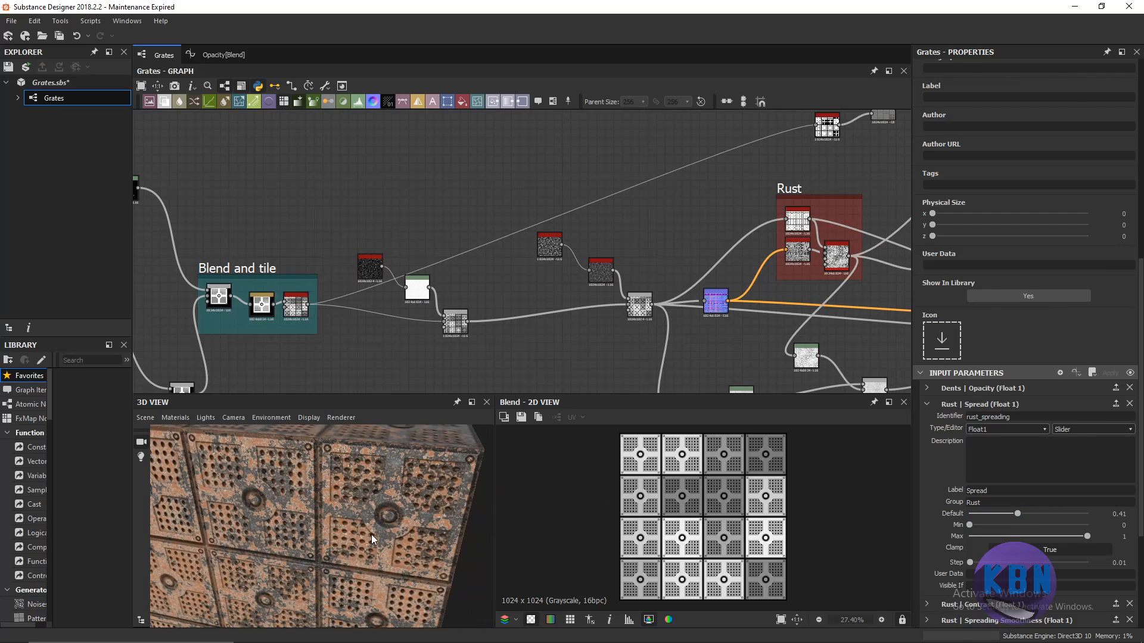
Preview the output of the Histogram Scan node fed by the Dripping Rust node.
middle_click_drag(757, 322, 545, 269)
middle_click_drag(694, 254, 679, 283)
scroll(709, 257, "up", 4)
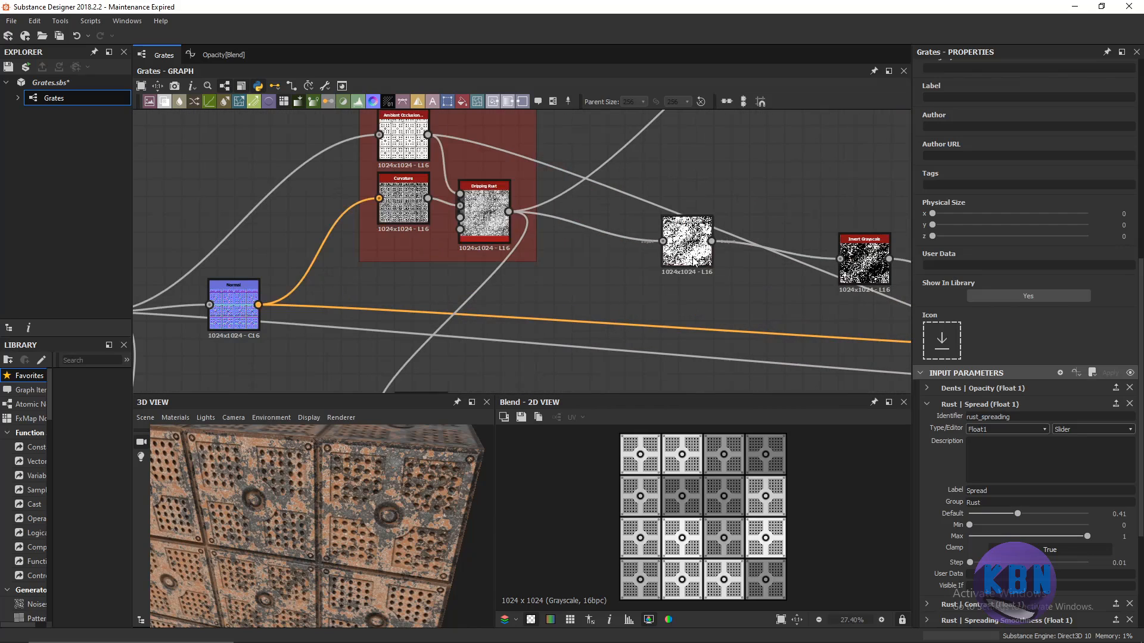
left_click(691, 260)
double_click(693, 261)
scroll(594, 256, "down", 2)
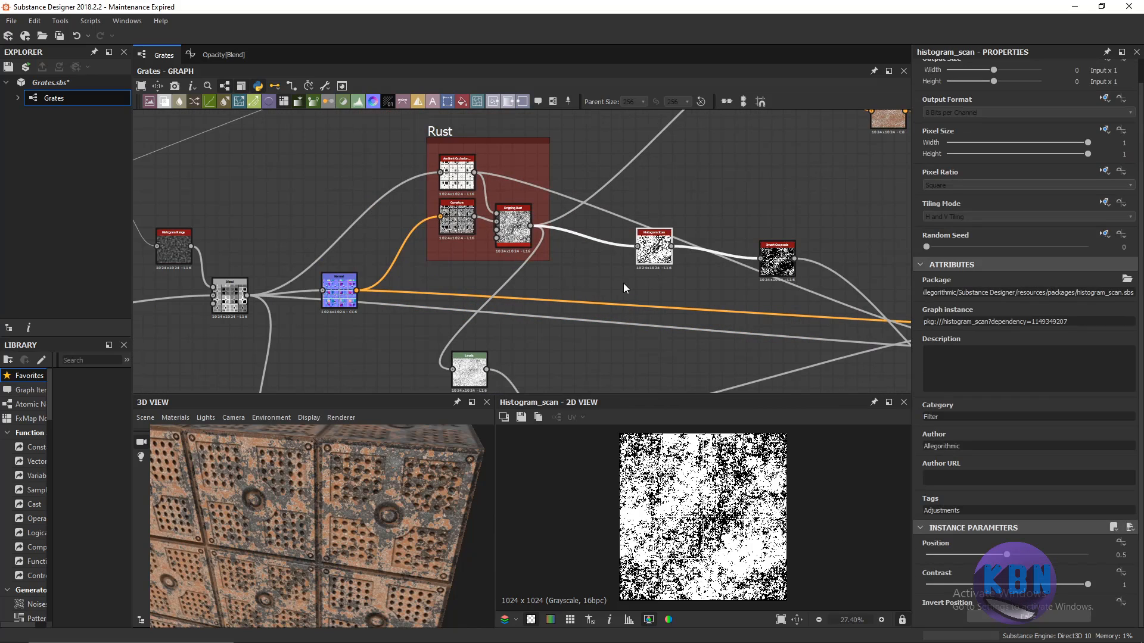
middle_click_drag(623, 289, 524, 286)
scroll(457, 233, "up", 1)
scroll(486, 232, "down", 3)
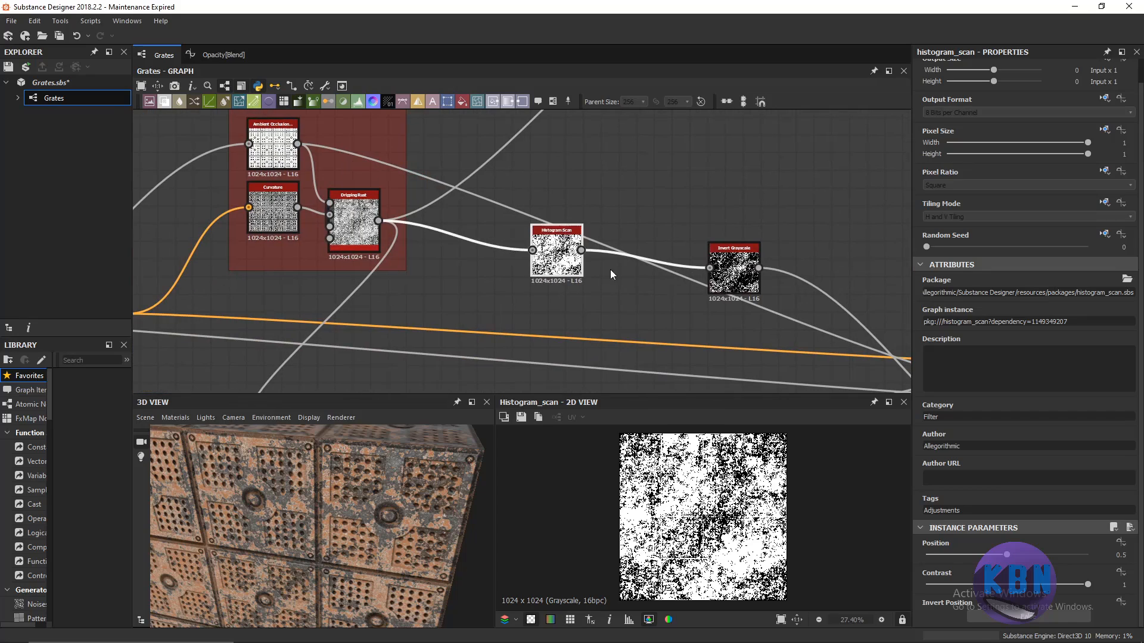
Preview the Invert Grayscale node's output and view the rusted 3D cube from farther away.
left_click(734, 262)
left_click_drag(299, 513, 432, 427)
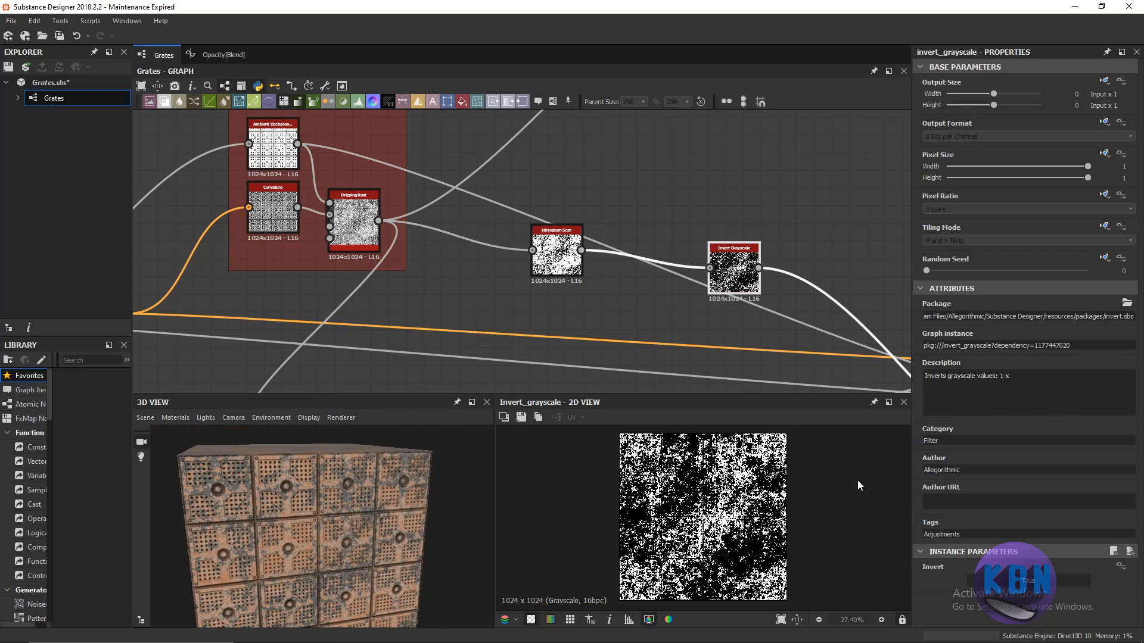
left_click(748, 315)
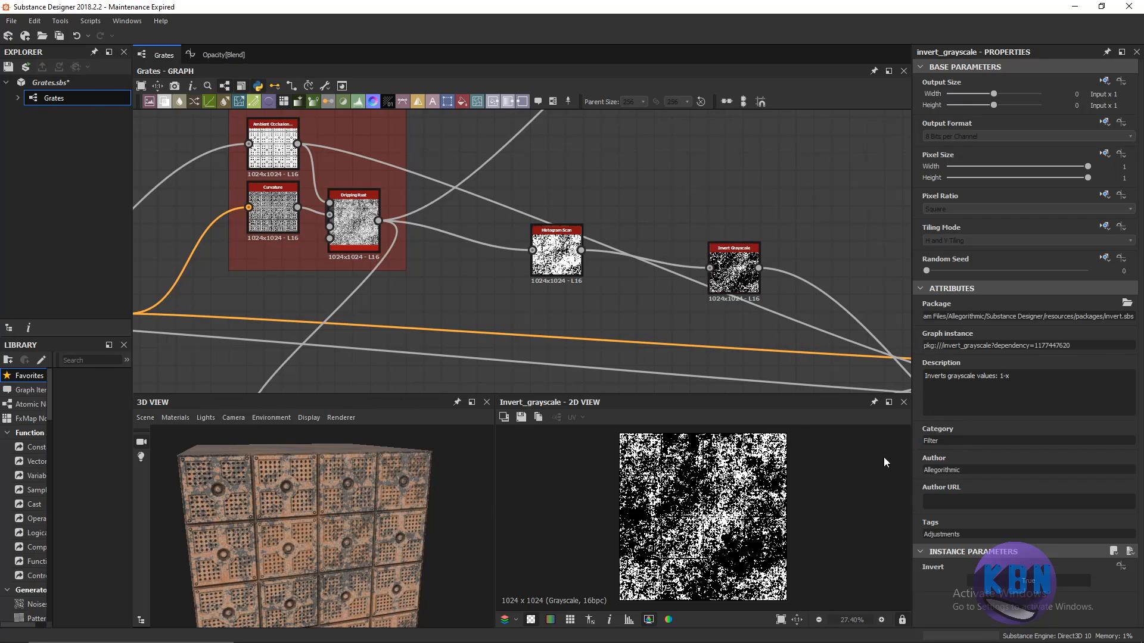
Show the Grates graph's properties, expand the Rust Contrast parameter and set its default to 0.53.
left_click(190, 206)
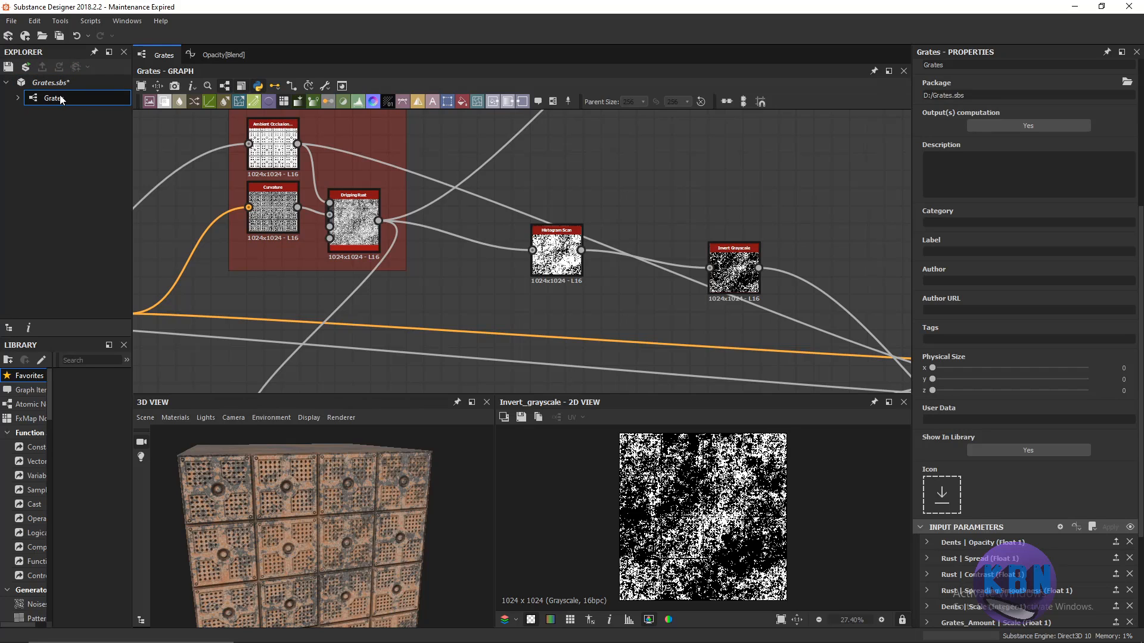
scroll(1023, 438, "down", 3)
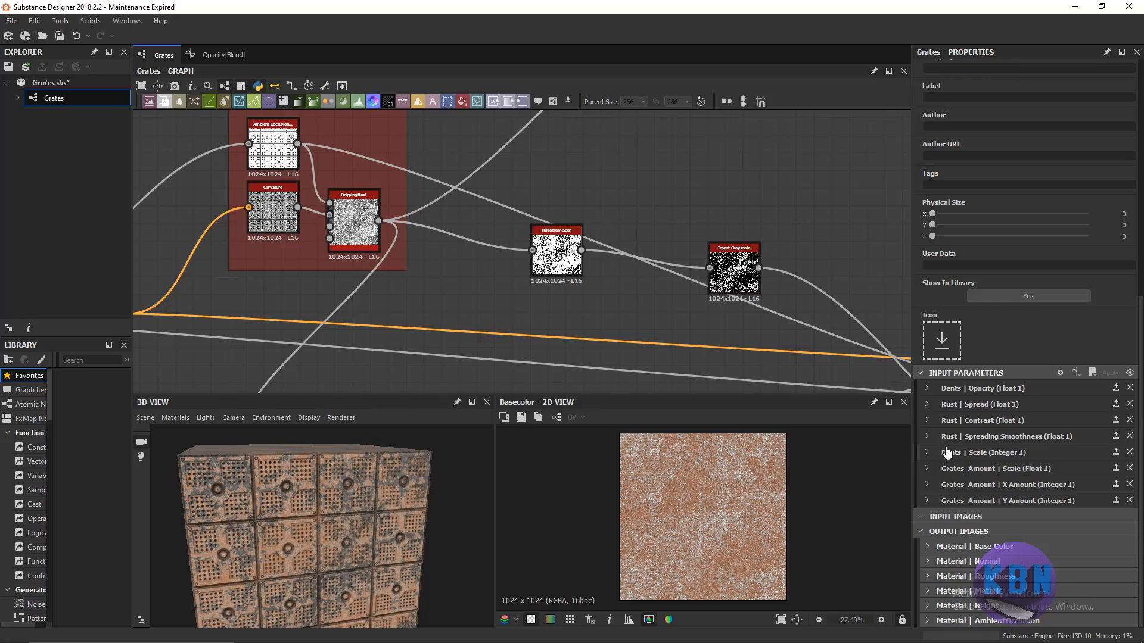
left_click(927, 420)
scroll(965, 477, "down", 1)
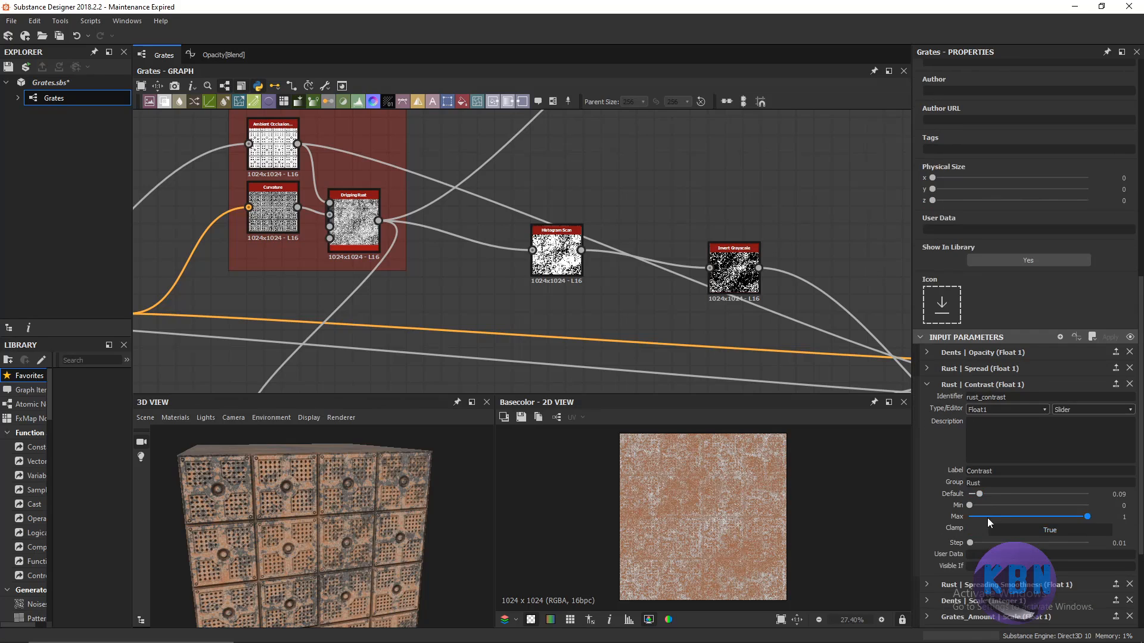
left_click_drag(980, 494, 1031, 494)
Inspect the rust edges on the 3D cube up close and raise the Rust Contrast default to 0.72.
scroll(393, 480, "up", 6)
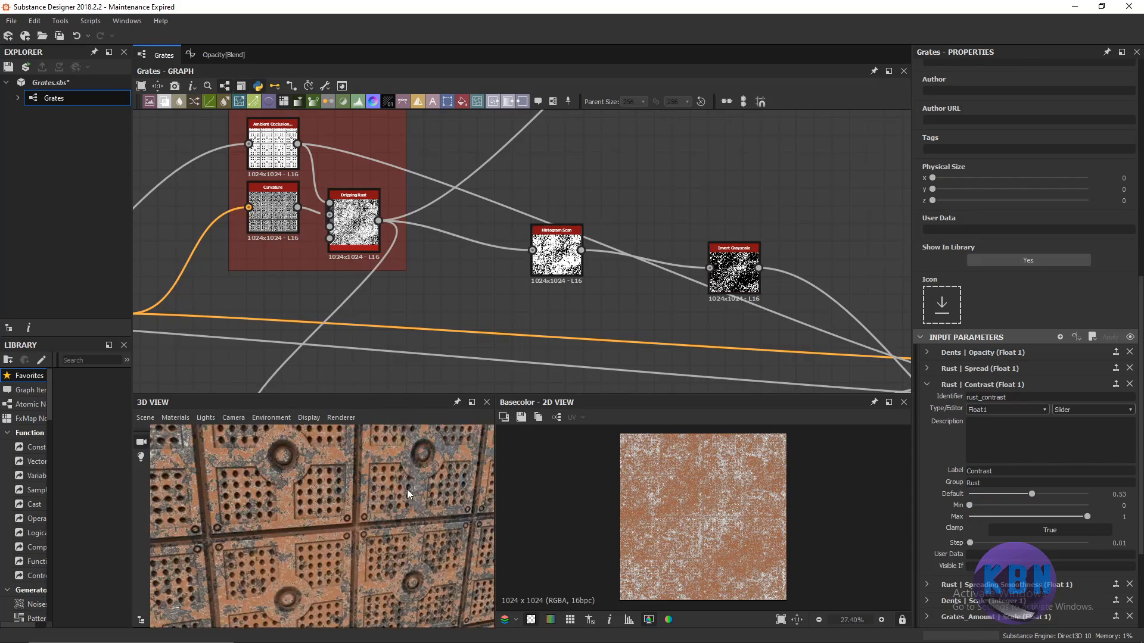
middle_click_drag(416, 462, 422, 507)
left_click_drag(183, 501, 228, 496)
scroll(243, 470, "up", 2)
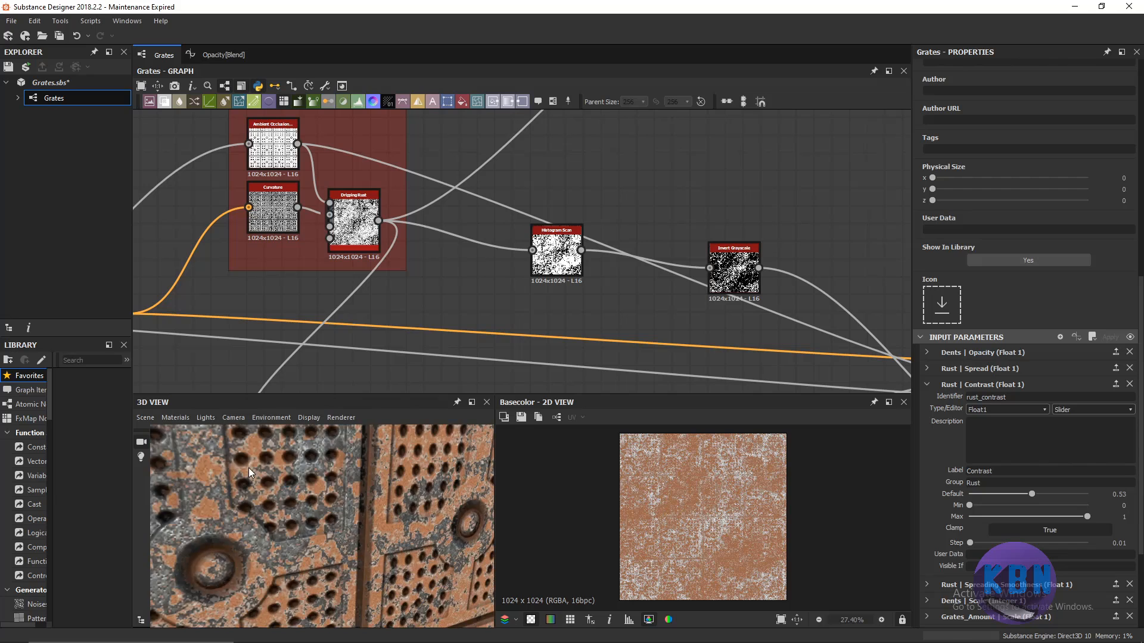
scroll(253, 460, "down", 1)
left_click_drag(1031, 499, 1057, 499)
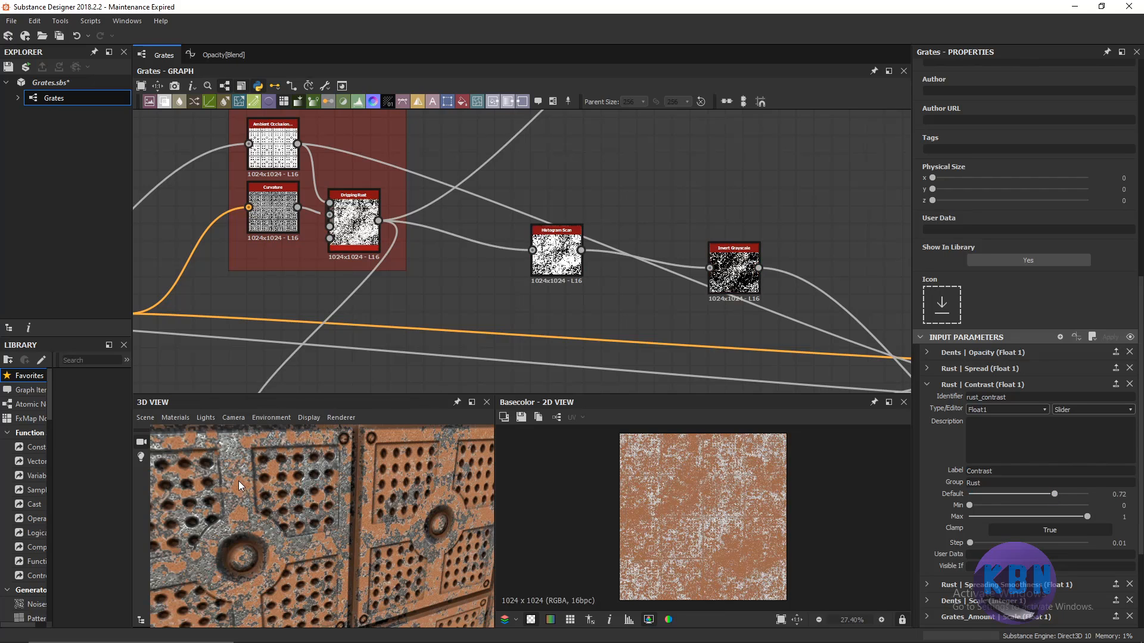
Examine the rust contrast on the grates of the 3D cube from several angles and distances.
scroll(253, 489, "down", 3)
scroll(293, 503, "up", 2)
scroll(291, 501, "down", 1)
left_click_drag(383, 478, 299, 531)
scroll(298, 534, "up", 4)
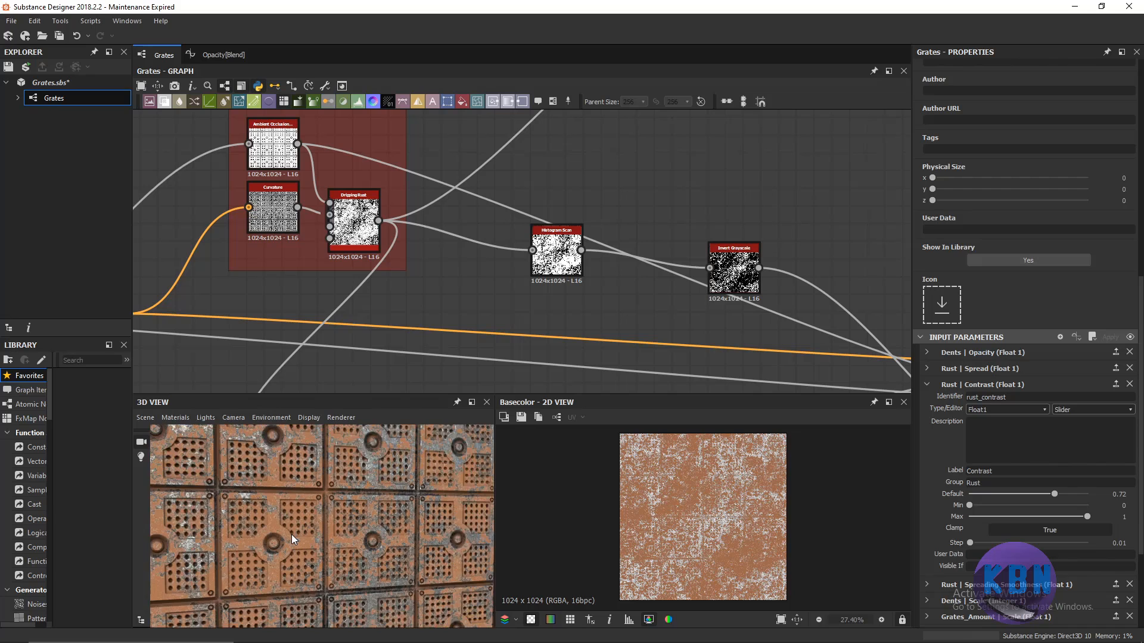
scroll(293, 530, "down", 2)
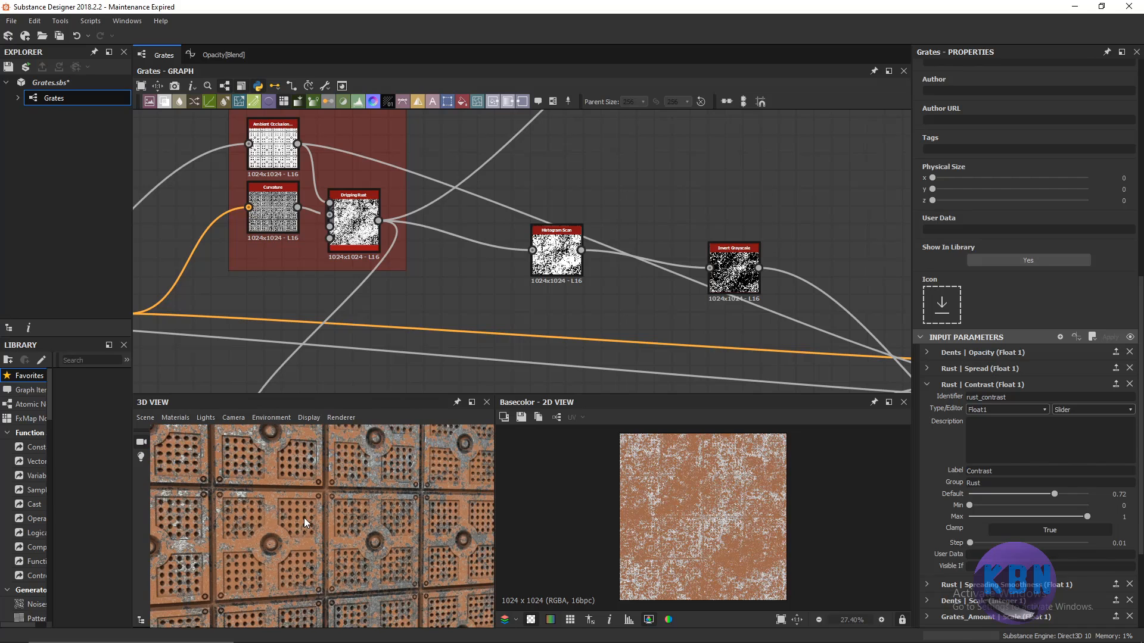
left_click_drag(305, 522, 330, 531)
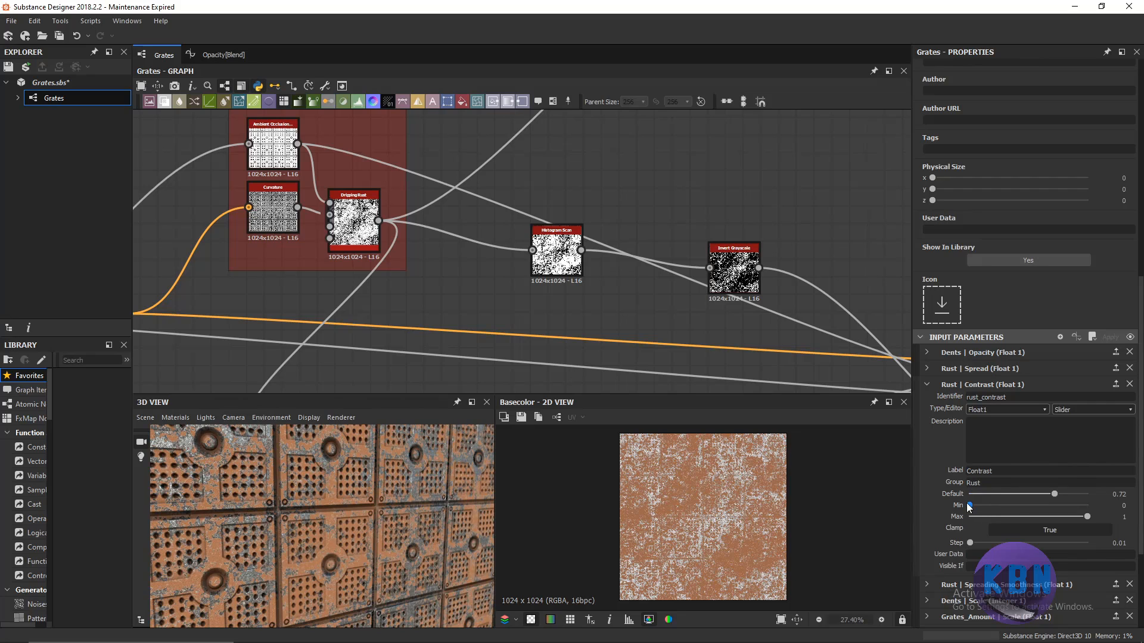
Set the Rust Contrast parameter's step to 0 and collapse its settings.
mouse_move(969, 506)
left_mouse_down()
mouse_move(1047, 507)
mouse_move(970, 511)
left_mouse_up()
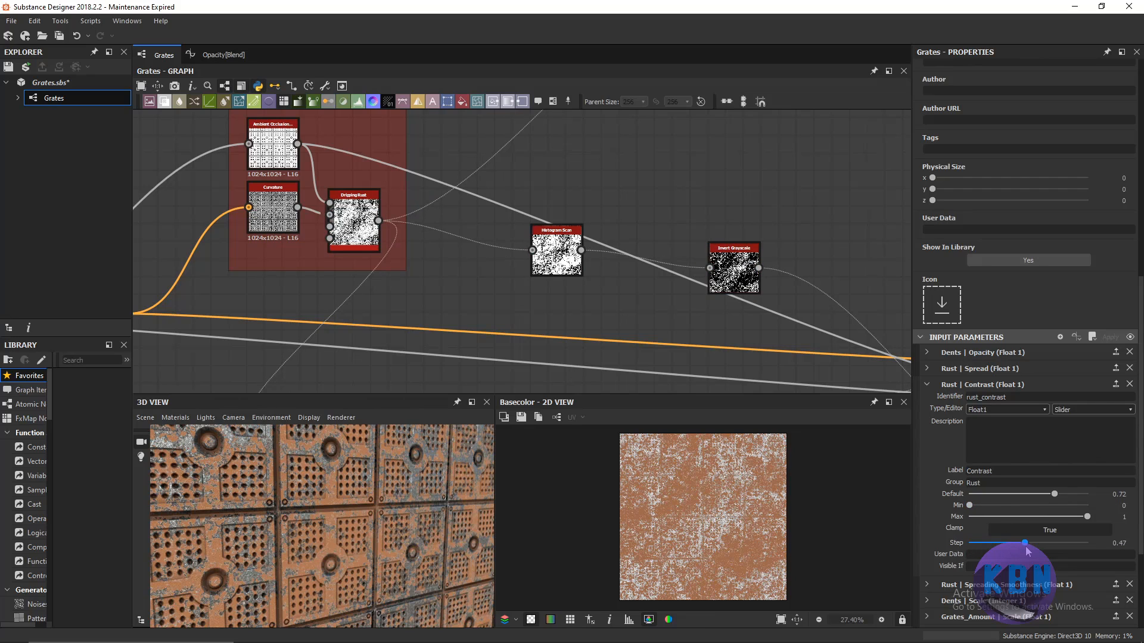
left_click_drag(971, 543, 963, 553)
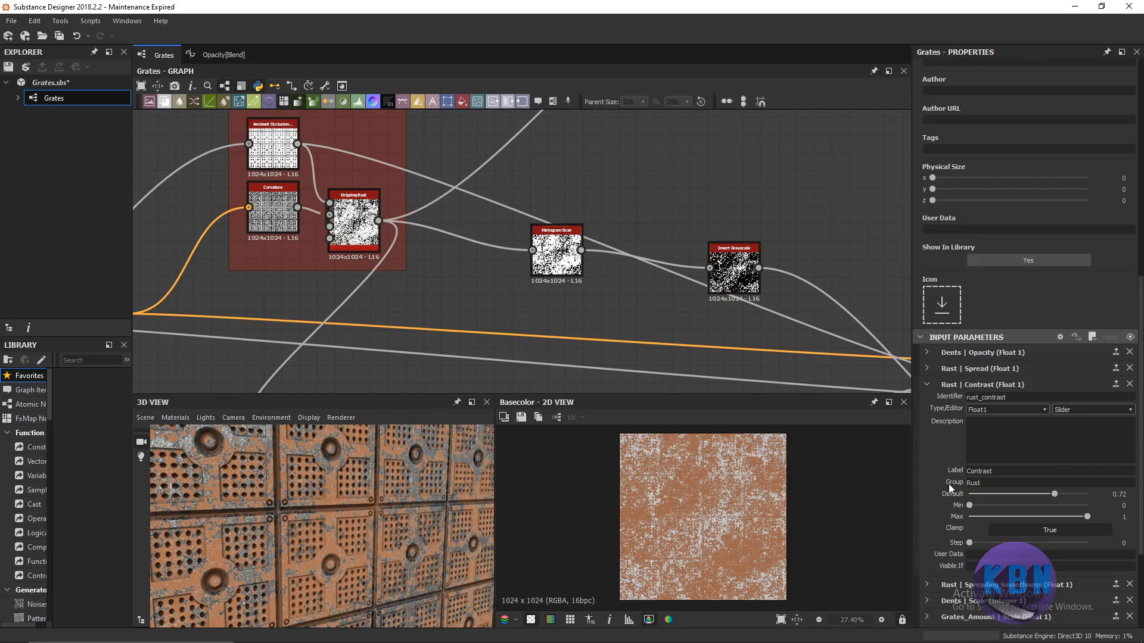
left_click(928, 384)
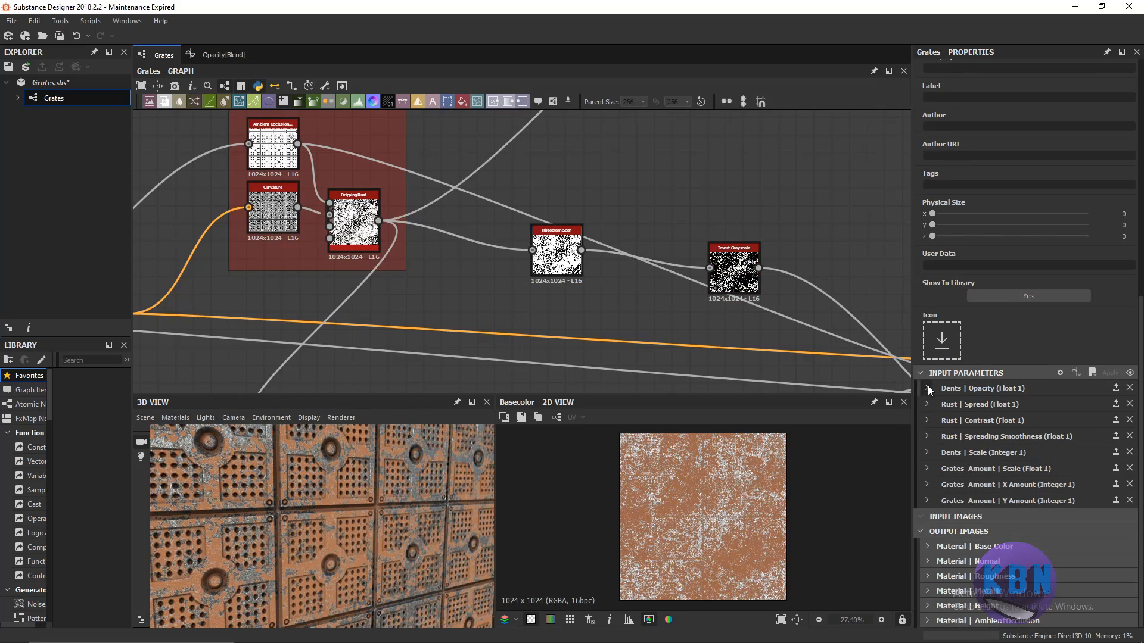
Try a Rust Spreading Smoothness default of 0.39, set it to 0, check the whole cube face and collapse the parameter.
left_click(927, 437)
left_click_drag(991, 550, 1016, 547)
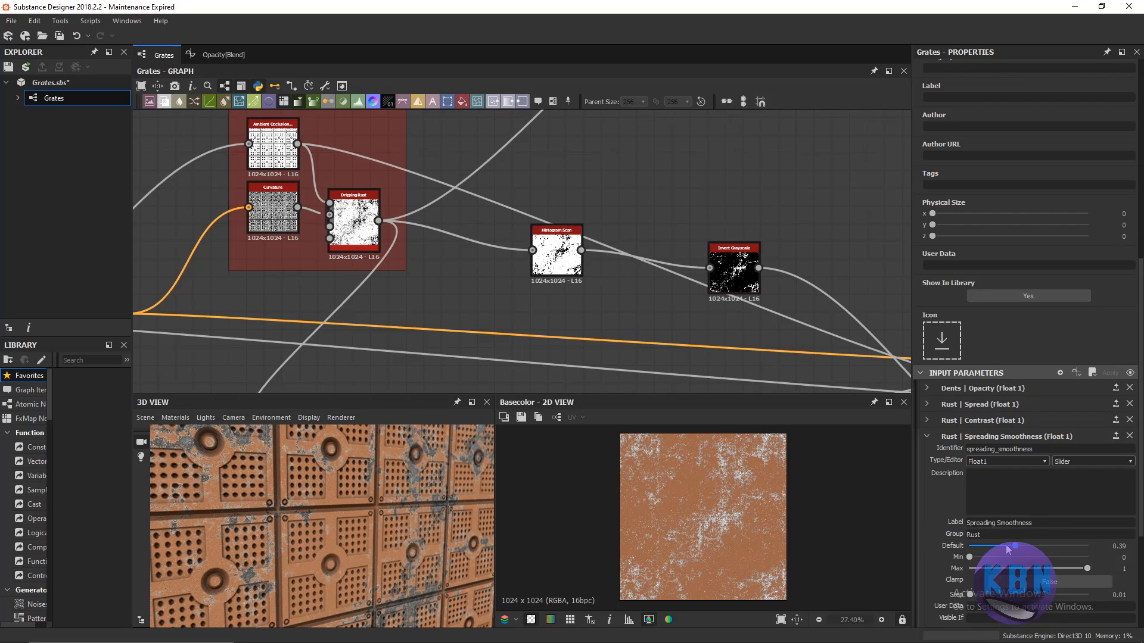
left_click_drag(1008, 549, 967, 550)
scroll(352, 506, "down", 5)
left_click_drag(348, 507, 413, 496)
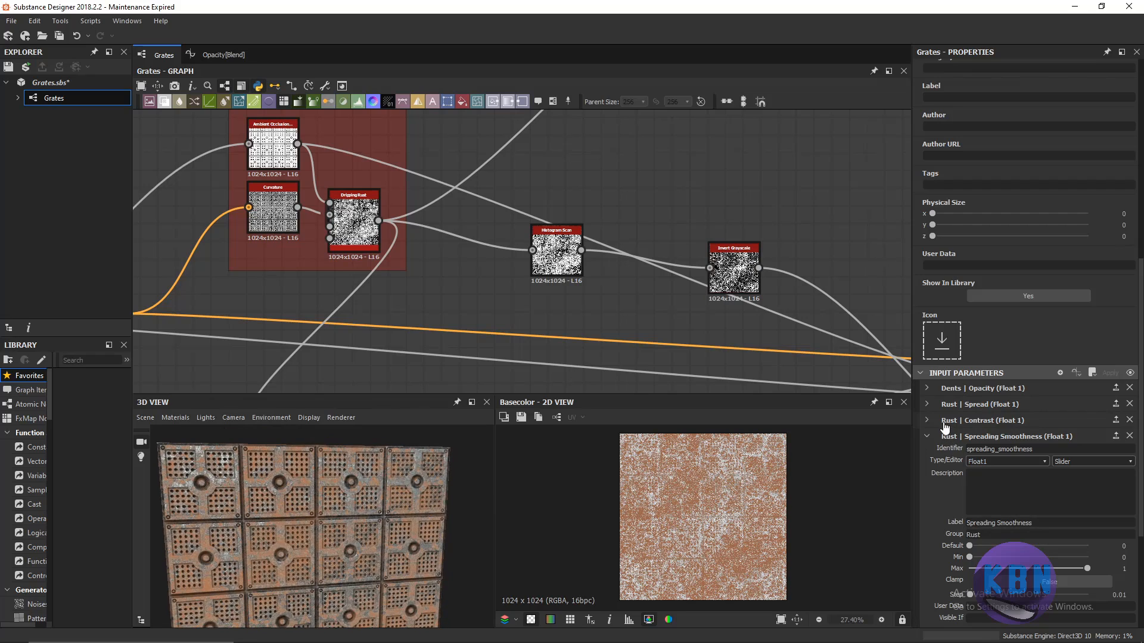
left_click(927, 436)
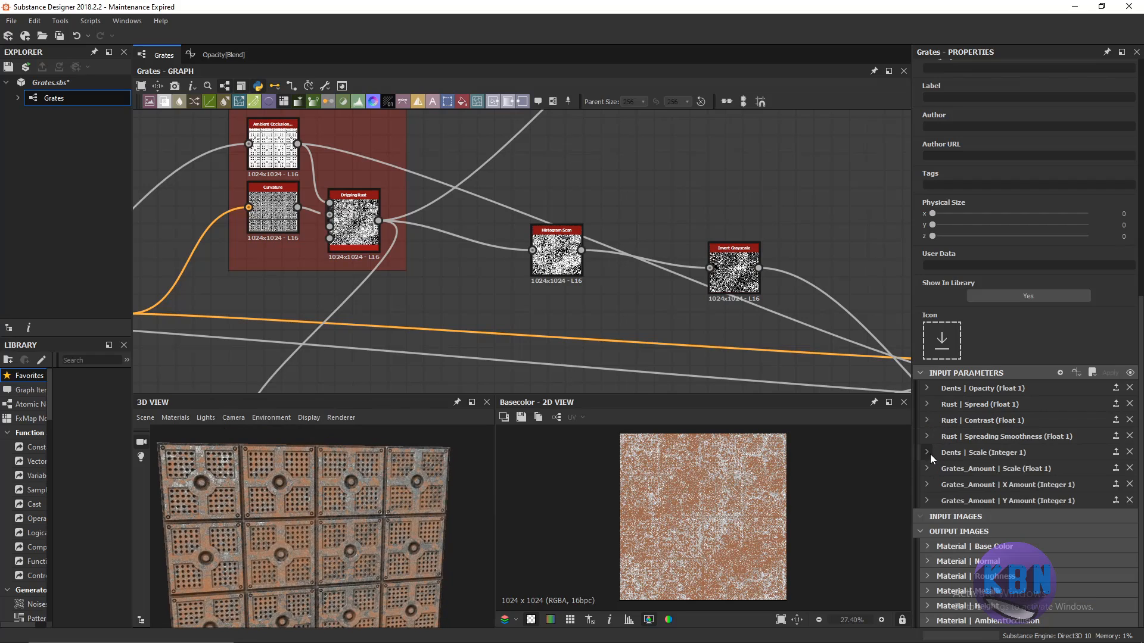
Expand the Dents Scale parameter, try a default of 14 and collapse its settings.
left_click(927, 453)
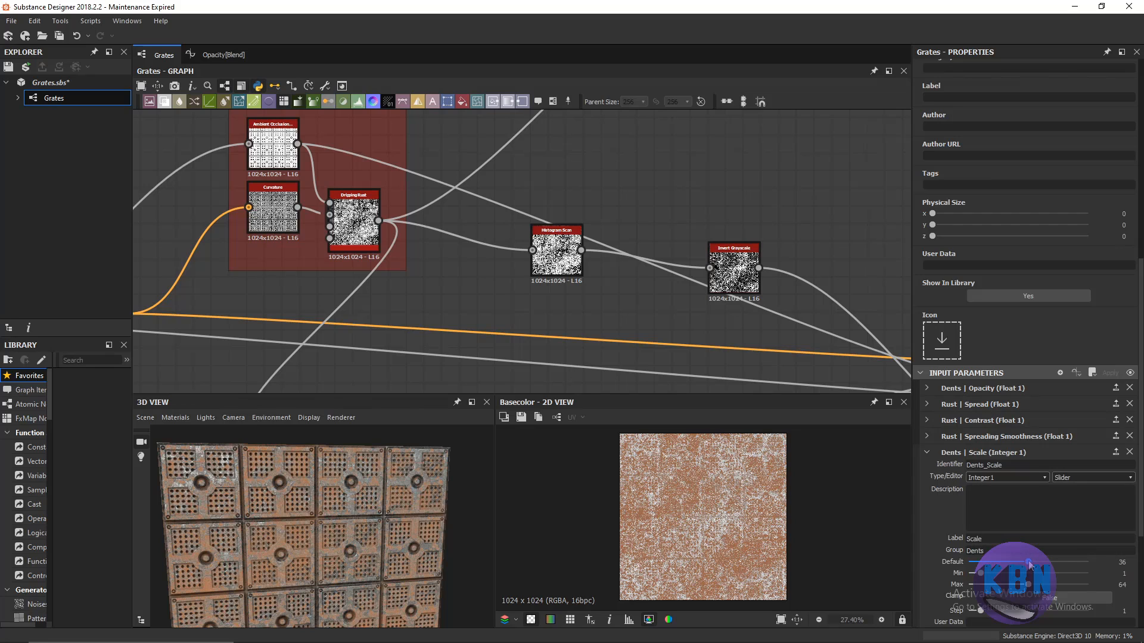
left_click_drag(1030, 565, 1032, 565)
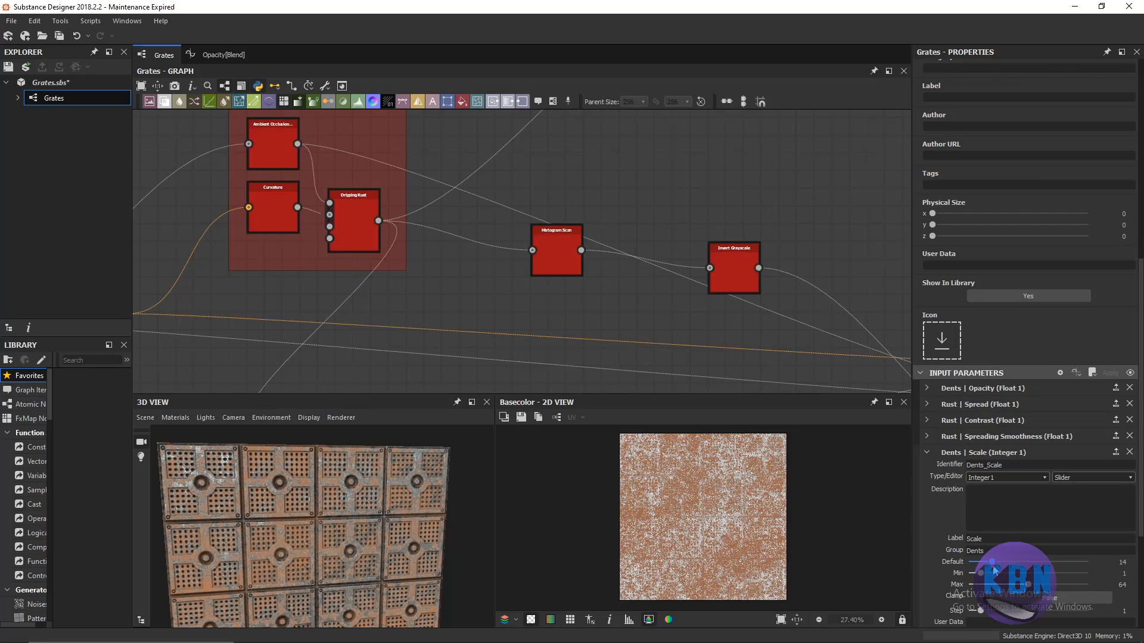
left_click(927, 453)
Expand the Dents Opacity parameter, try a default of 0.34 on the 3D cube and set it to 0.57.
left_click(927, 388)
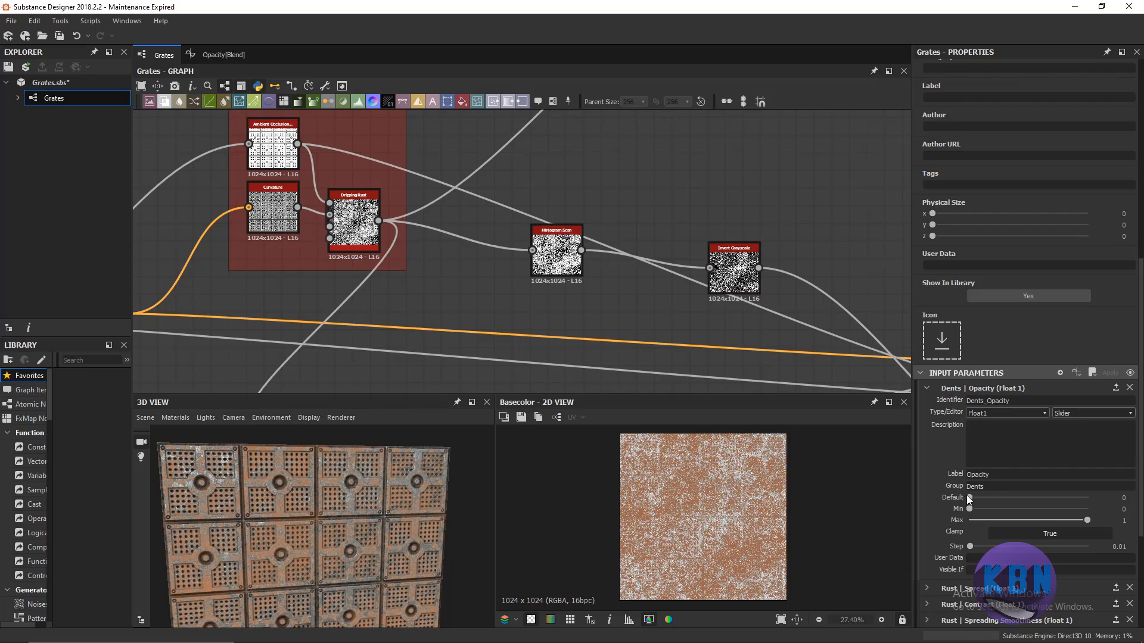
left_click_drag(969, 498, 1001, 499)
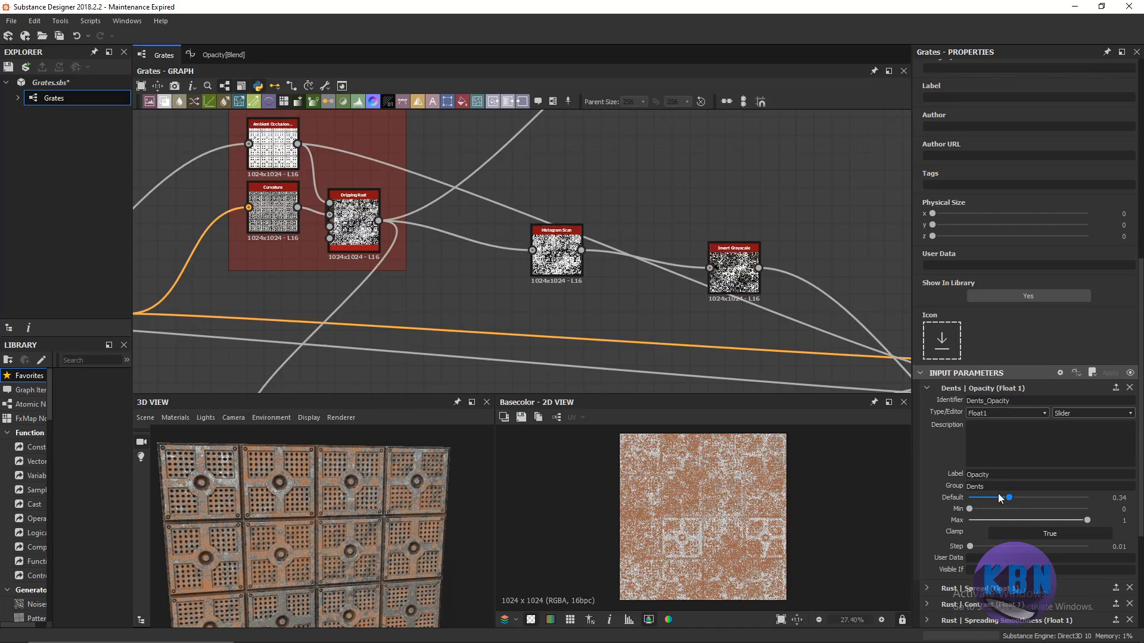
left_click_drag(331, 468, 267, 463)
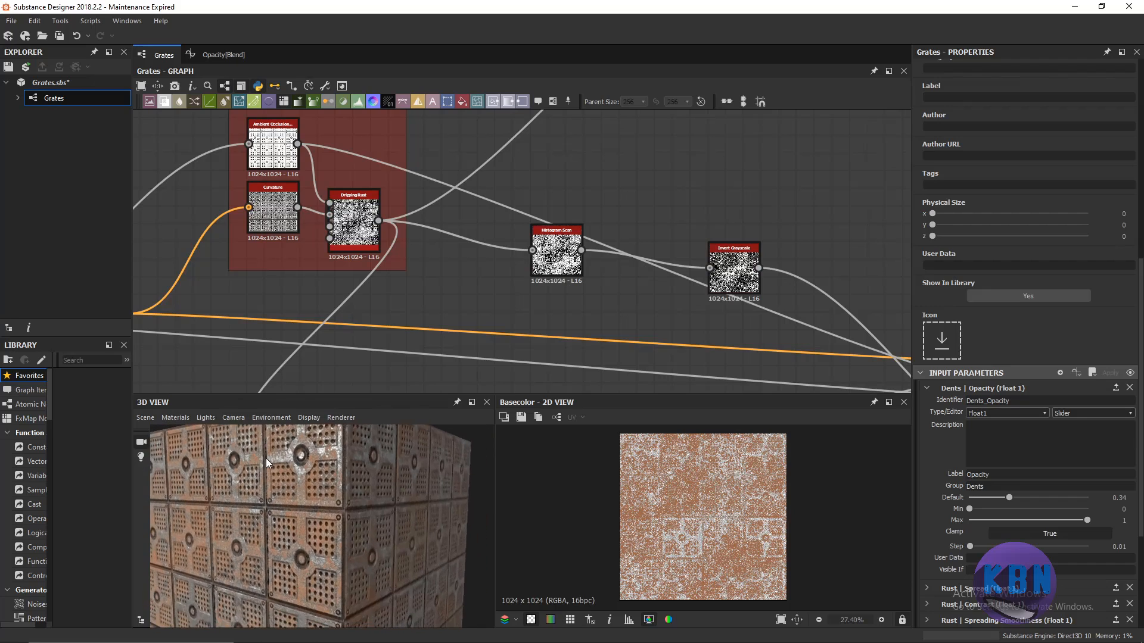
left_click_drag(1009, 499, 1037, 499)
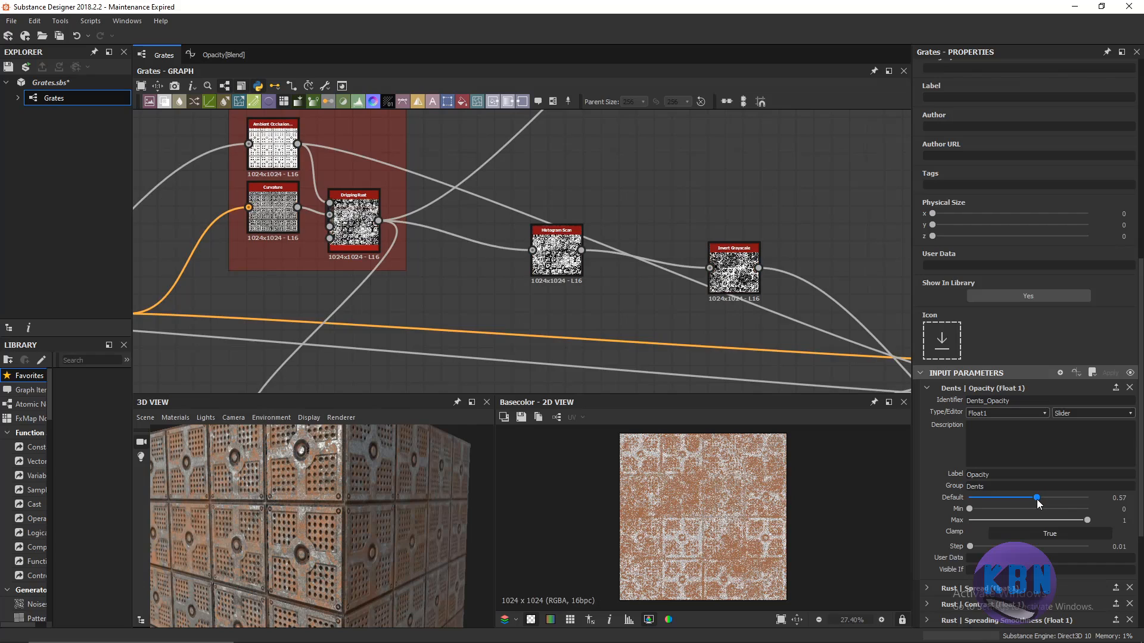
Collapse Dents Opacity, set the Dents Scale default to 46, inspect the cube and collapse the Dents Scale settings.
left_click(927, 388)
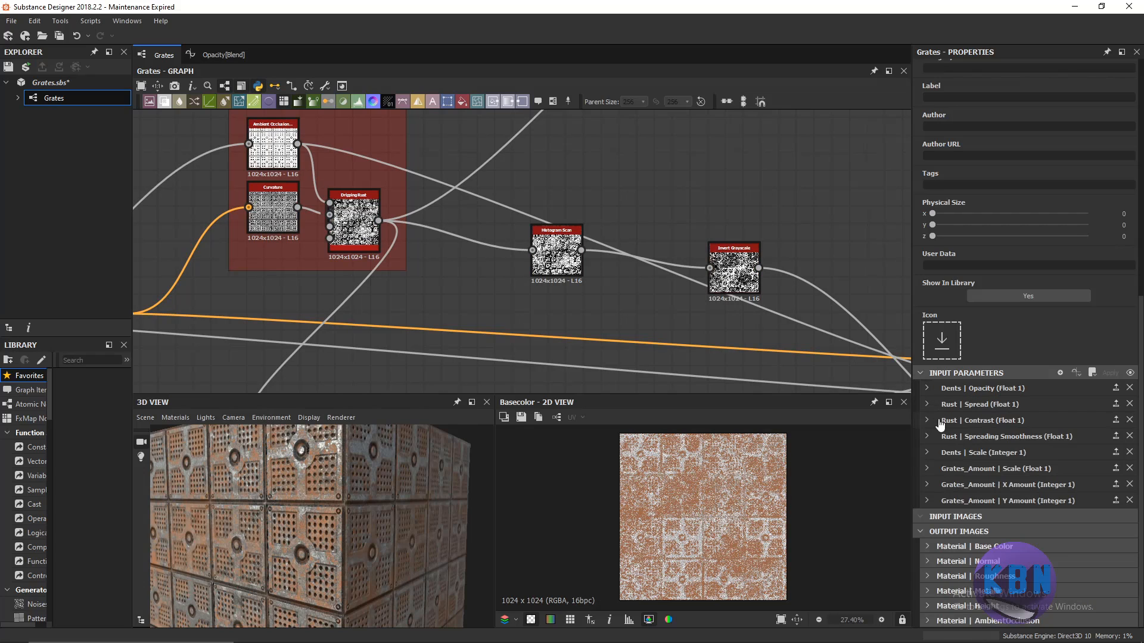
left_click(927, 452)
mouse_move(1035, 569)
left_mouse_down()
mouse_move(1011, 562)
mouse_move(1047, 562)
left_mouse_up()
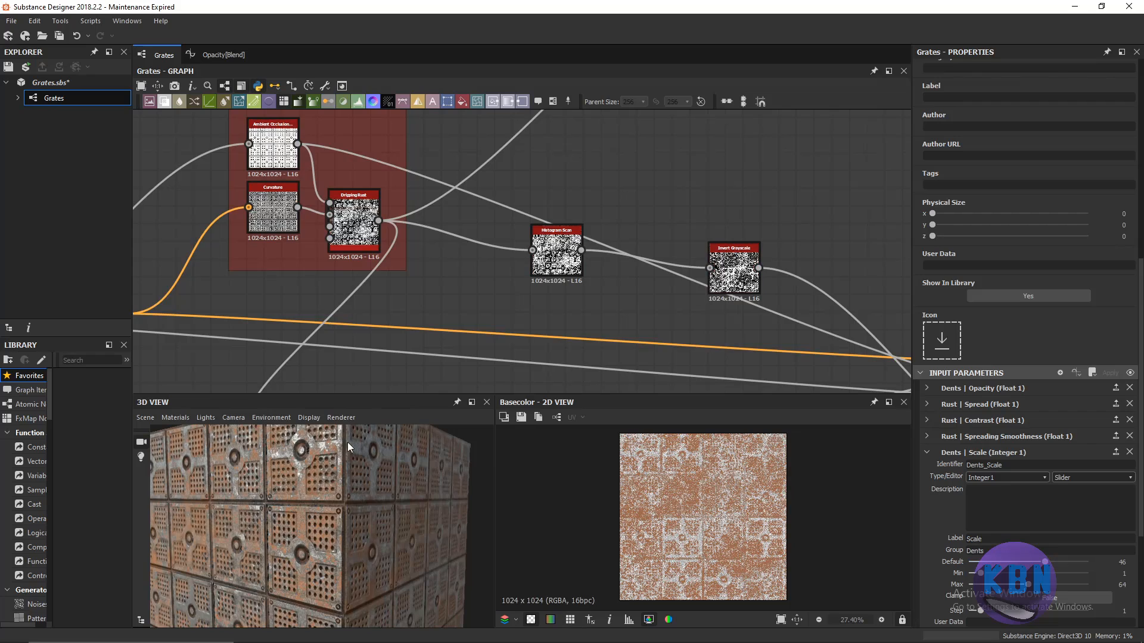
left_click_drag(298, 460, 324, 470)
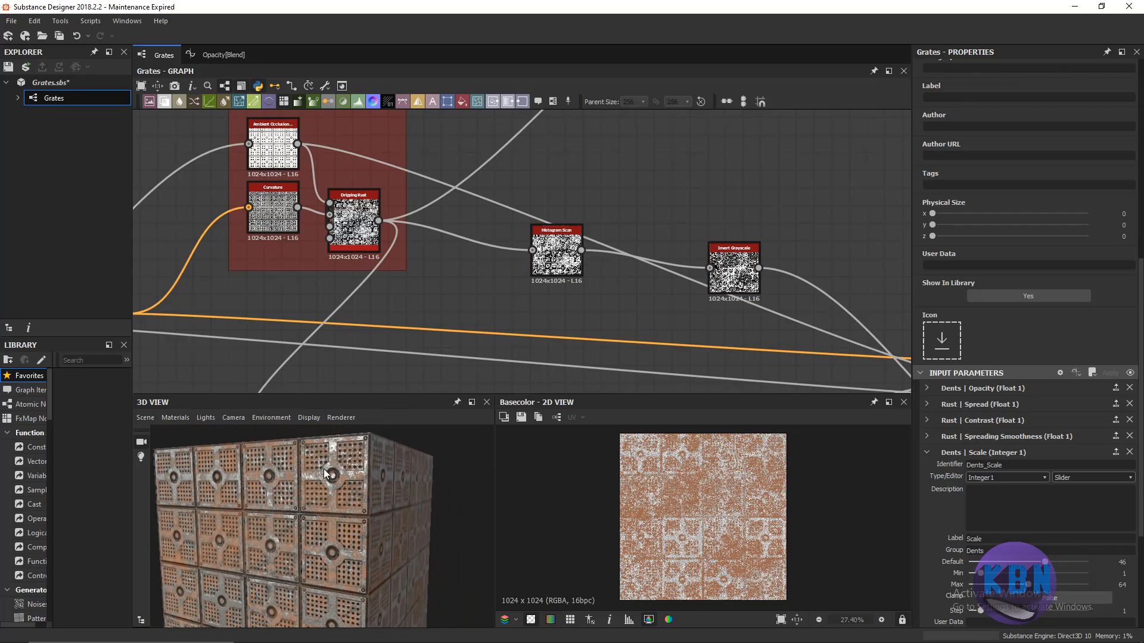
left_click(928, 455)
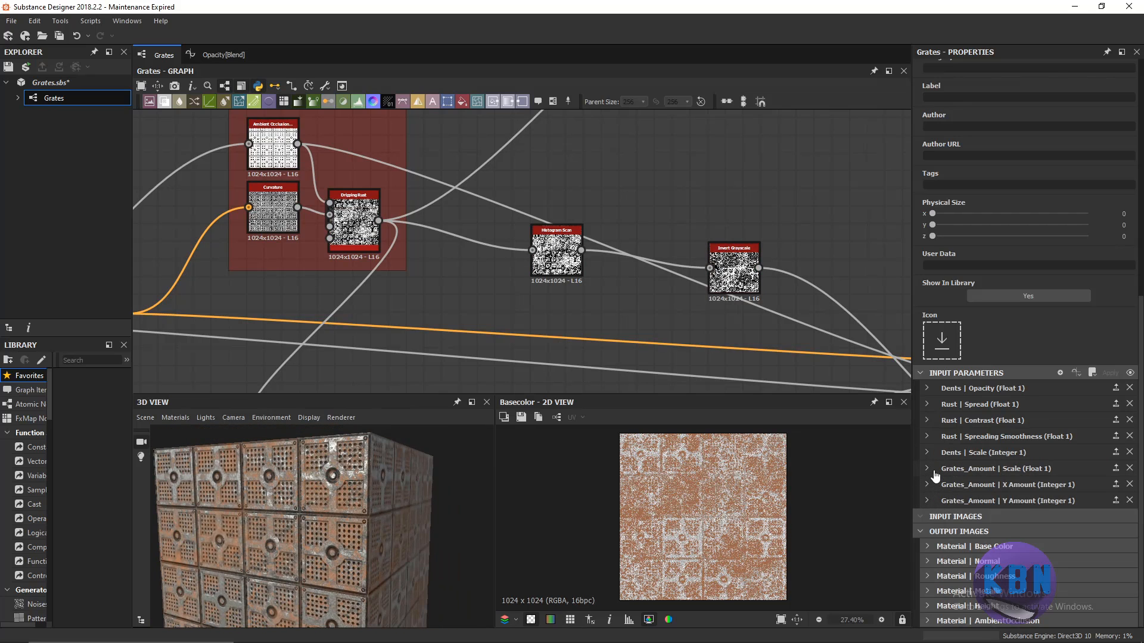
Expand the Grates_Amount Scale parameter, try a default of 1.46 and inspect the grates closely on the 3D cube.
left_click(934, 470)
scroll(955, 483, "down", 2)
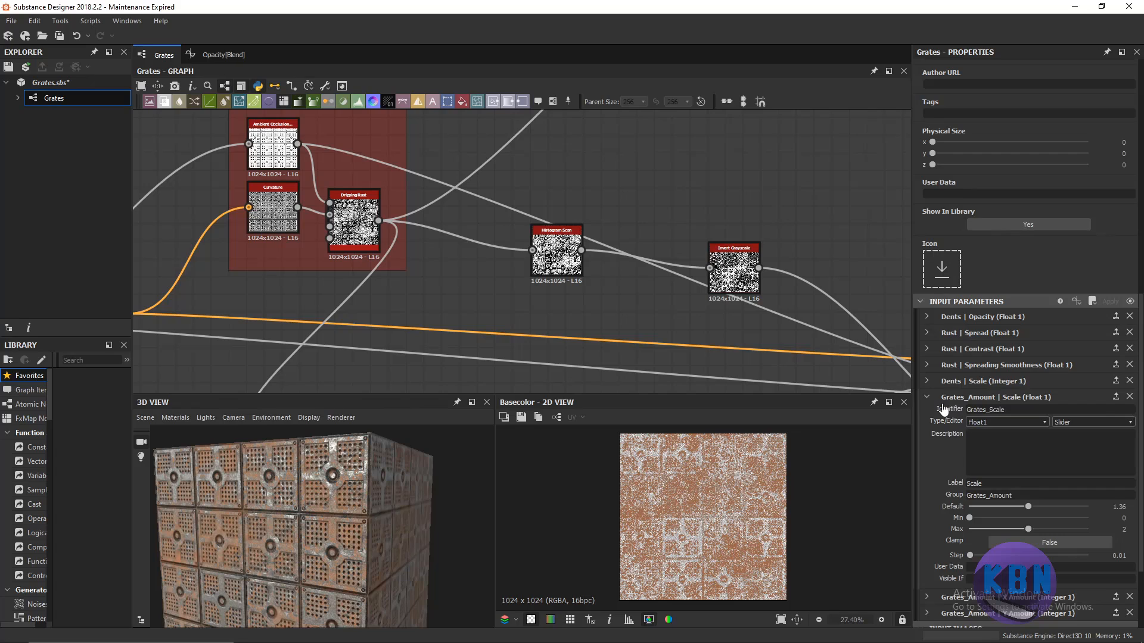
mouse_move(1028, 506)
left_mouse_down()
mouse_move(1051, 509)
mouse_move(1033, 506)
left_mouse_up()
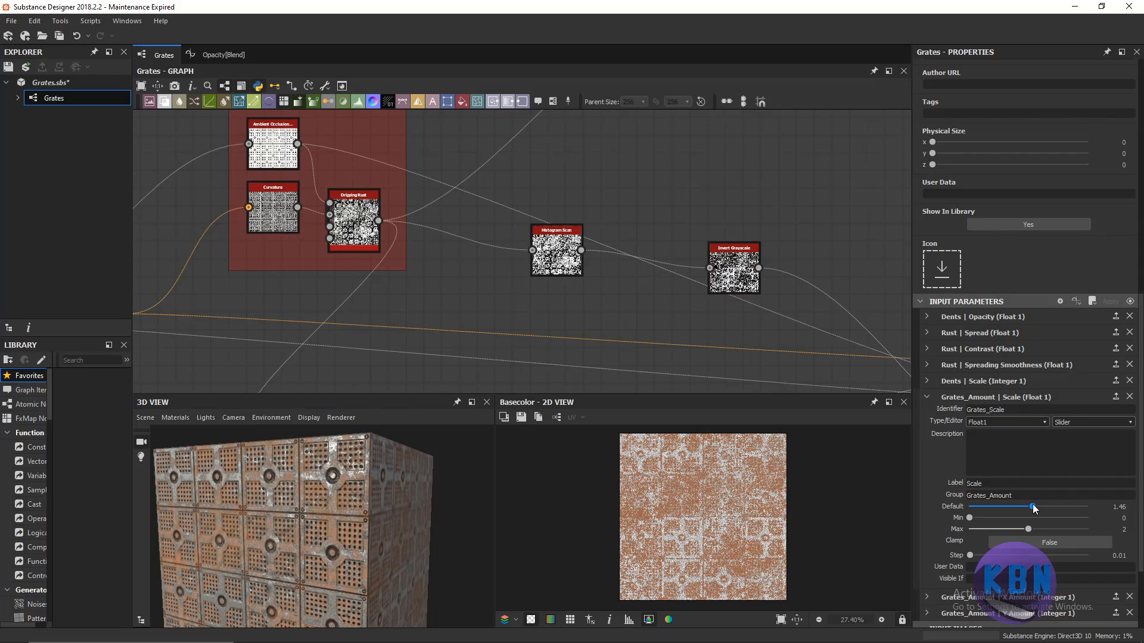
left_click_drag(232, 453, 328, 492)
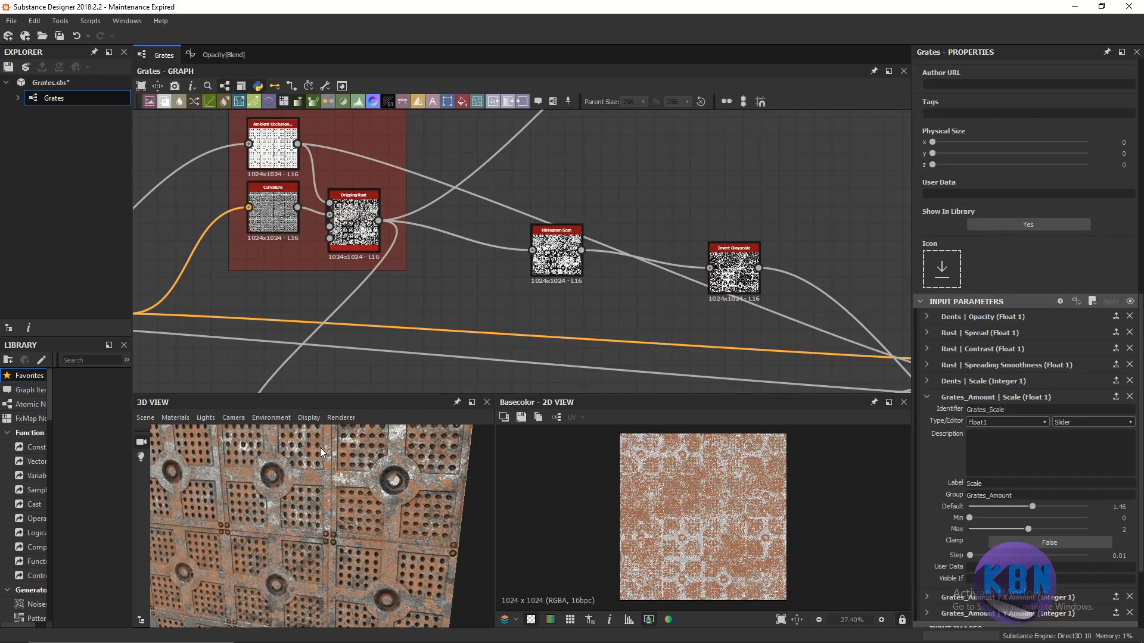
left_click_drag(321, 449, 325, 478)
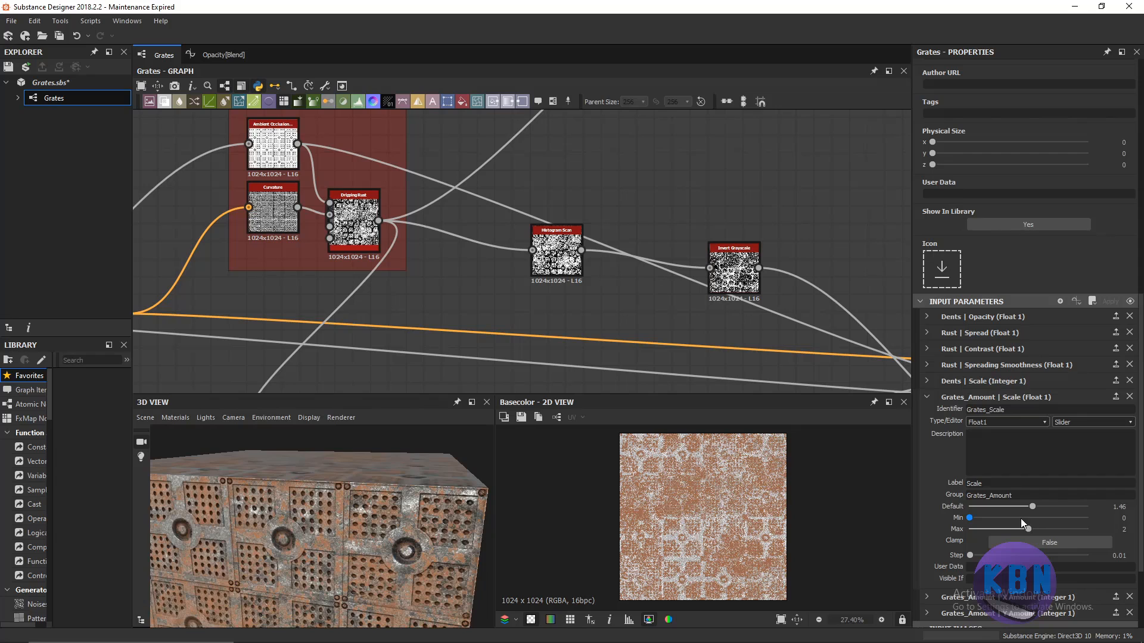
scroll(384, 517, "up", 4)
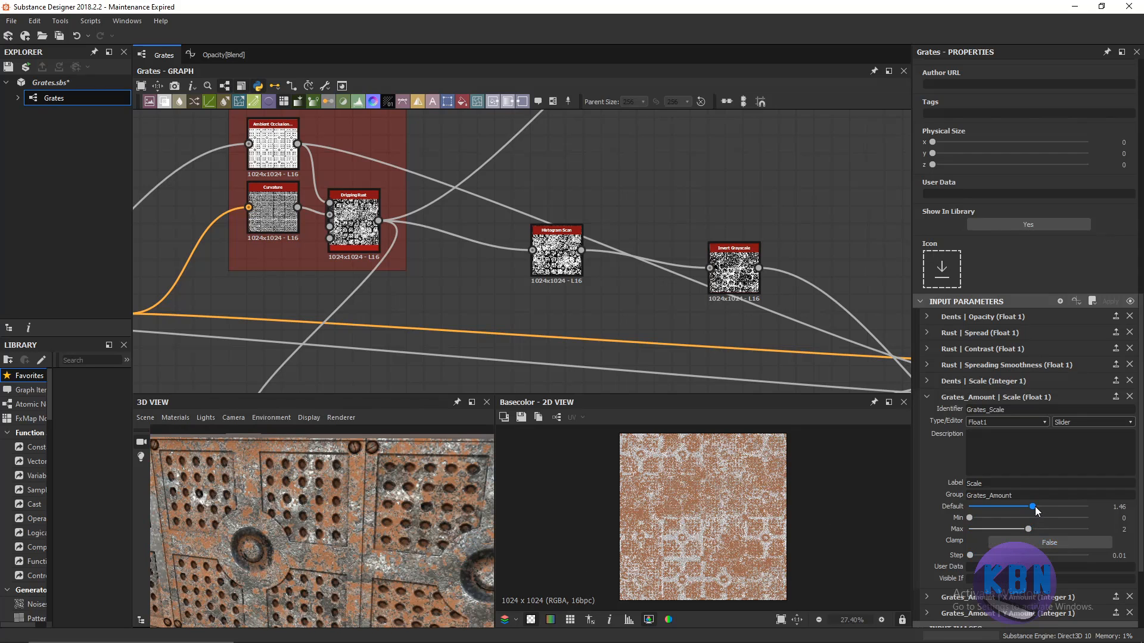
Try Grates_Amount Scale defaults of 1.37 and 1.5, set it to 1.36 and collapse the parameter.
left_click_drag(1034, 507, 1029, 506)
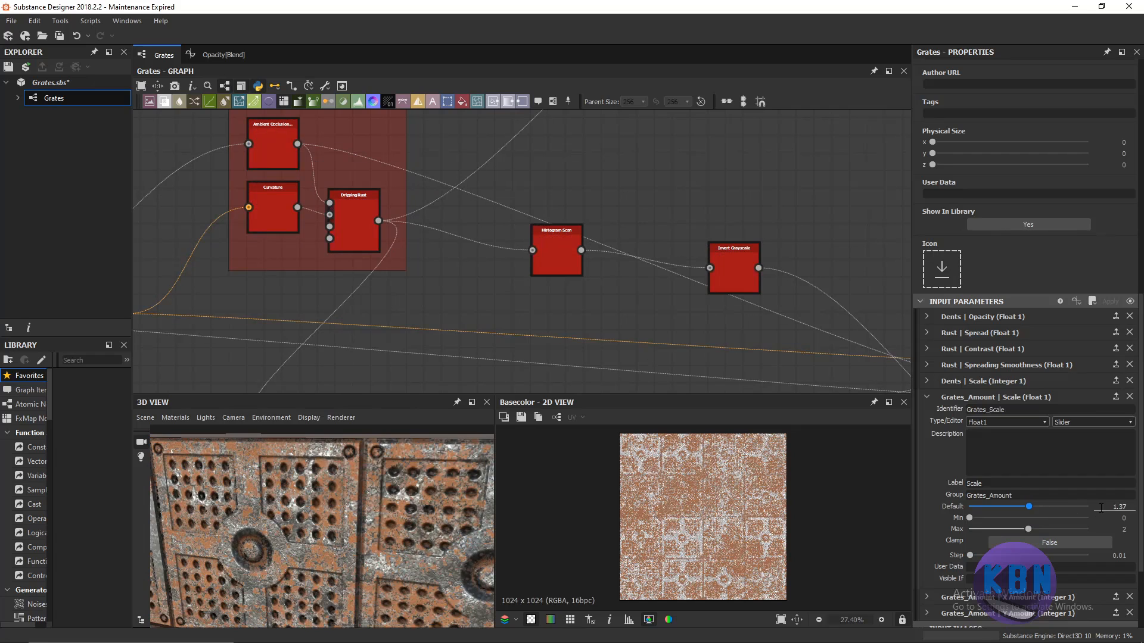
left_click(1113, 507)
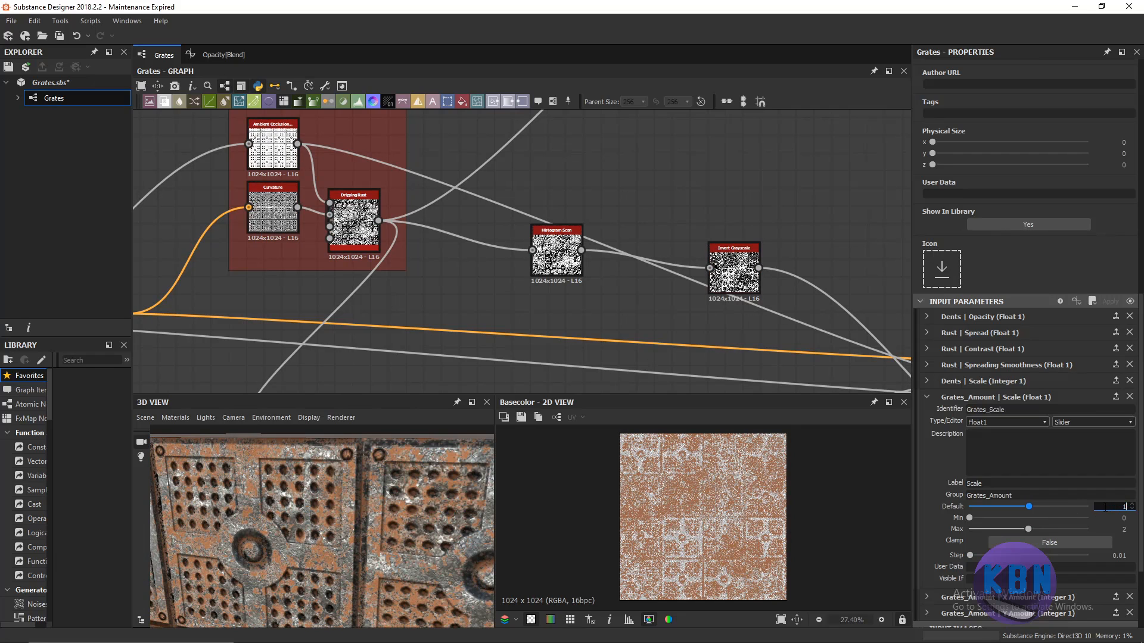
type("1.5")
key("Return")
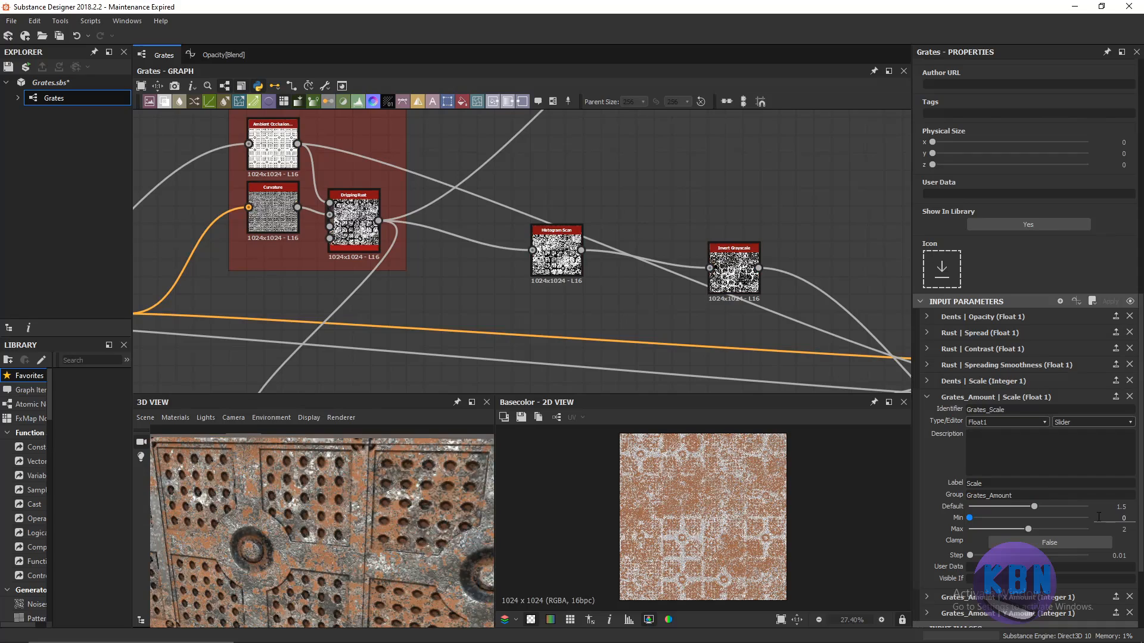
left_click_drag(1035, 507, 1033, 509)
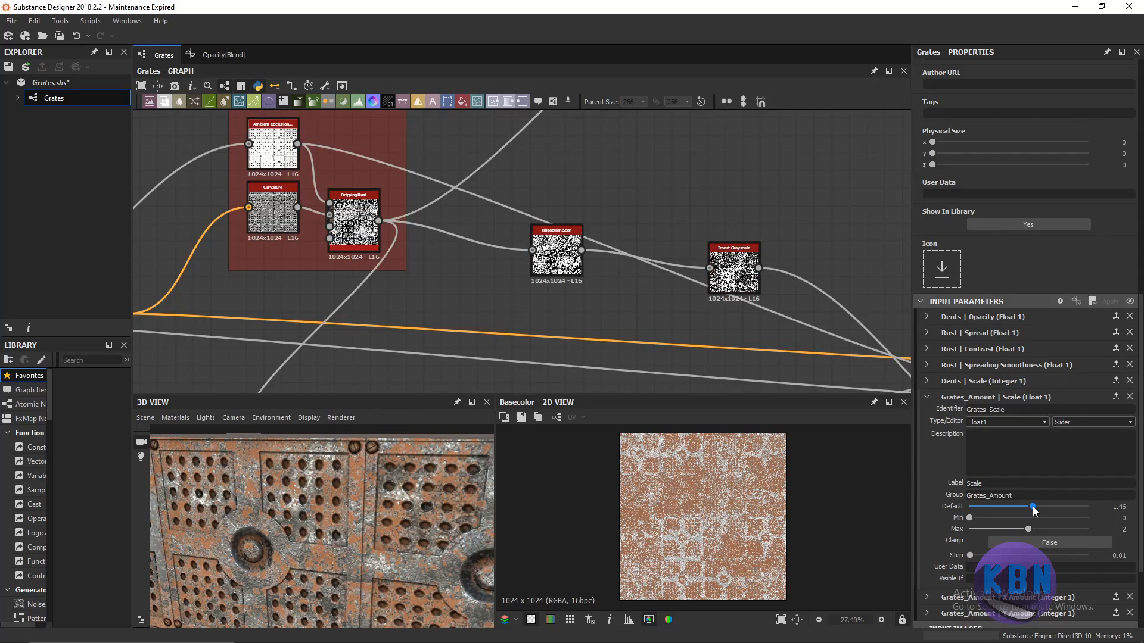
left_click_drag(1033, 509, 1032, 509)
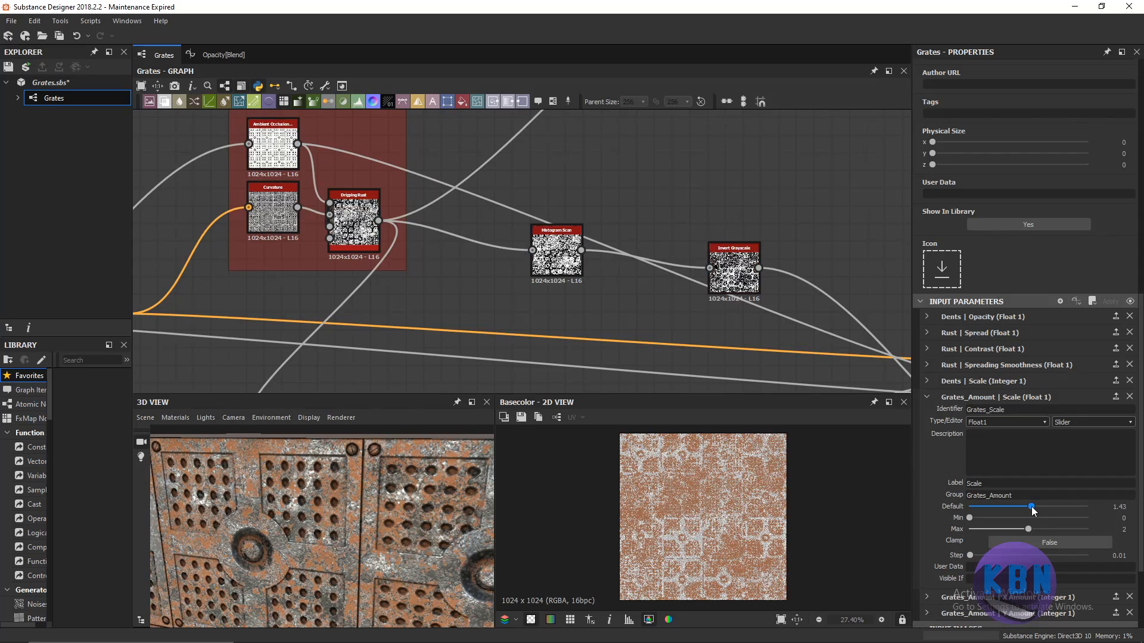
left_click_drag(1032, 510, 1028, 510)
scroll(562, 506, "down", 1)
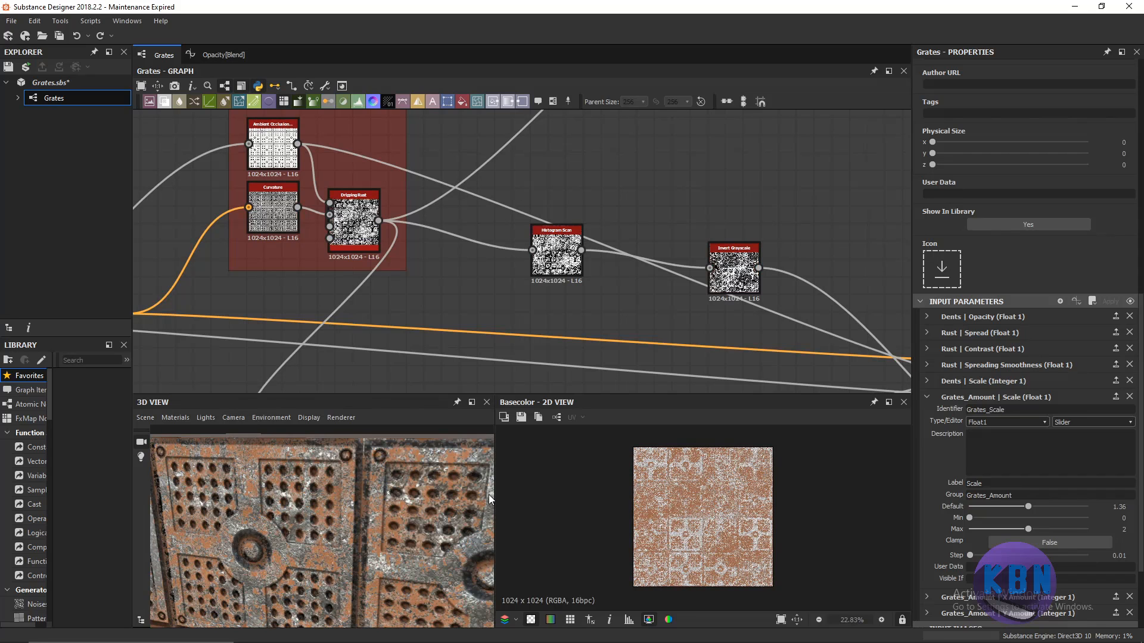
left_click(929, 396)
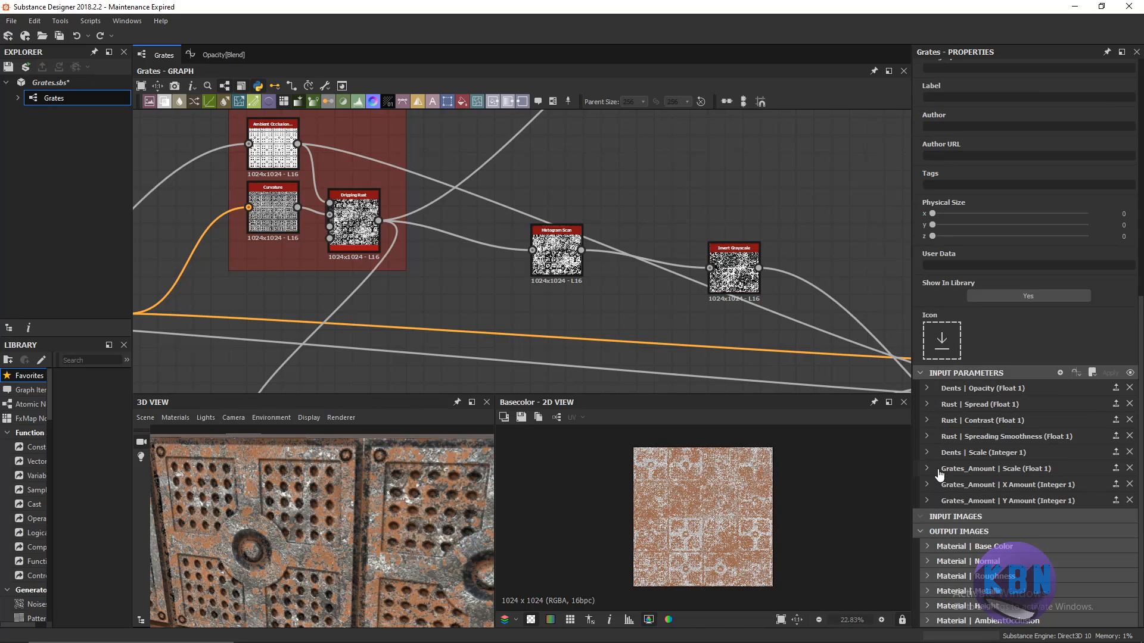
Expand the Grates_Amount X Amount parameter, try a default of 6, return it to 4 and collapse its settings.
left_click(927, 484)
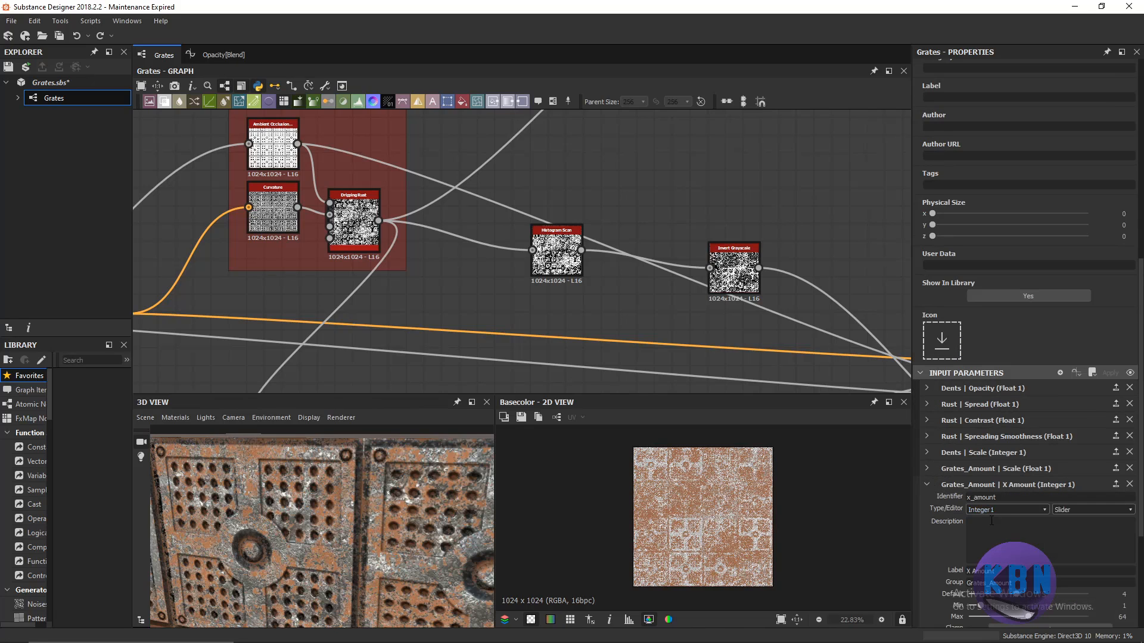
scroll(1006, 512, "down", 1)
left_click_drag(1018, 524, 1037, 522)
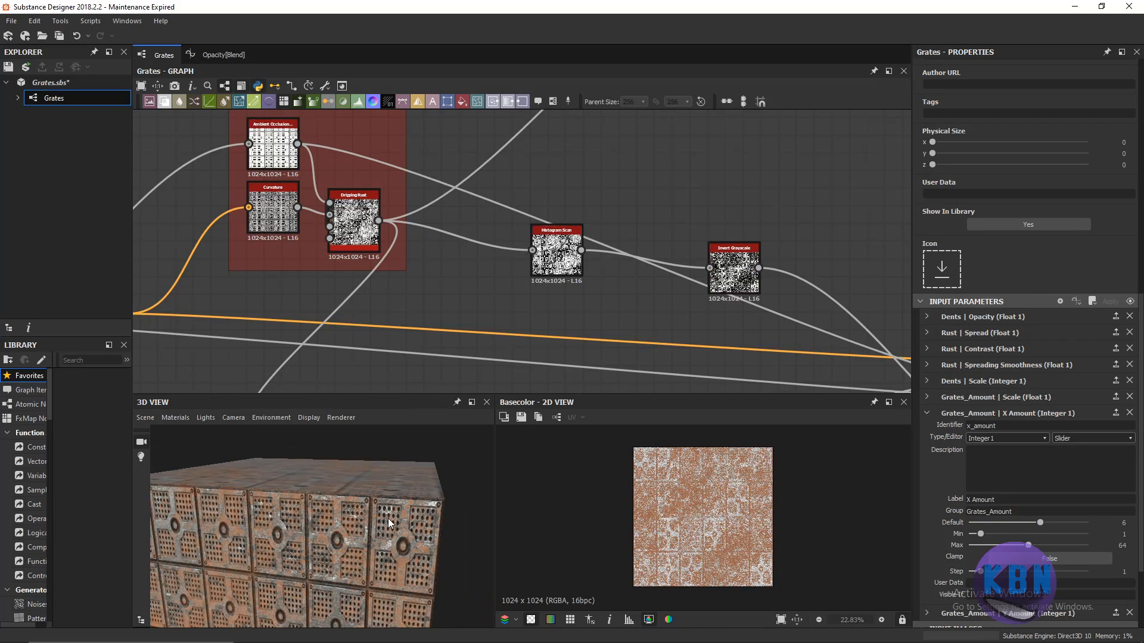
left_click_drag(1041, 523, 1017, 522)
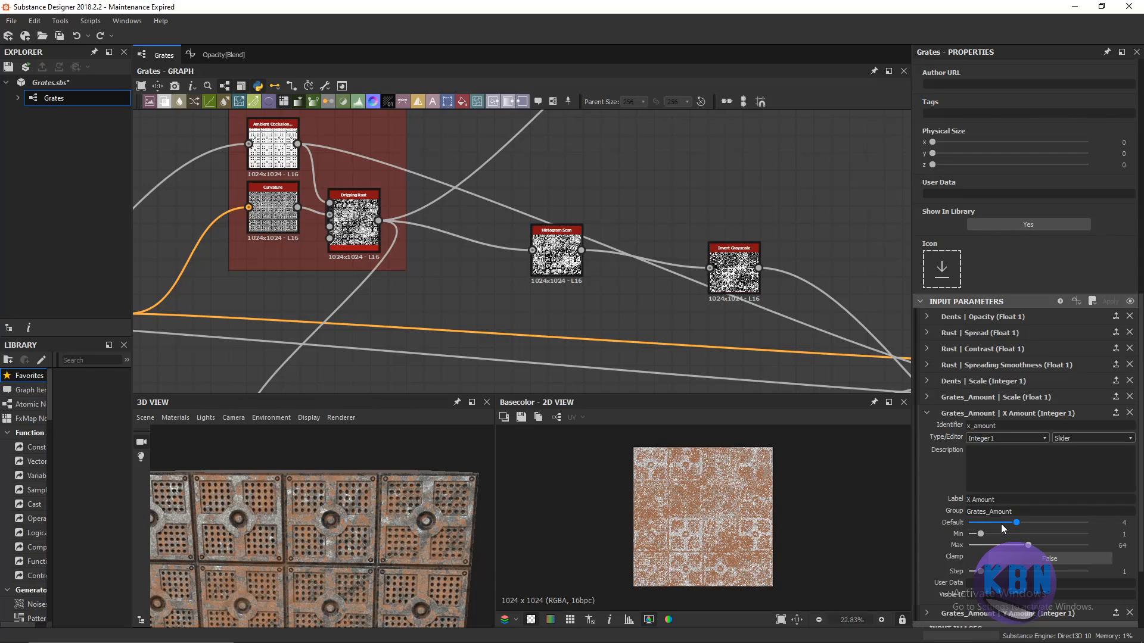
left_click(928, 413)
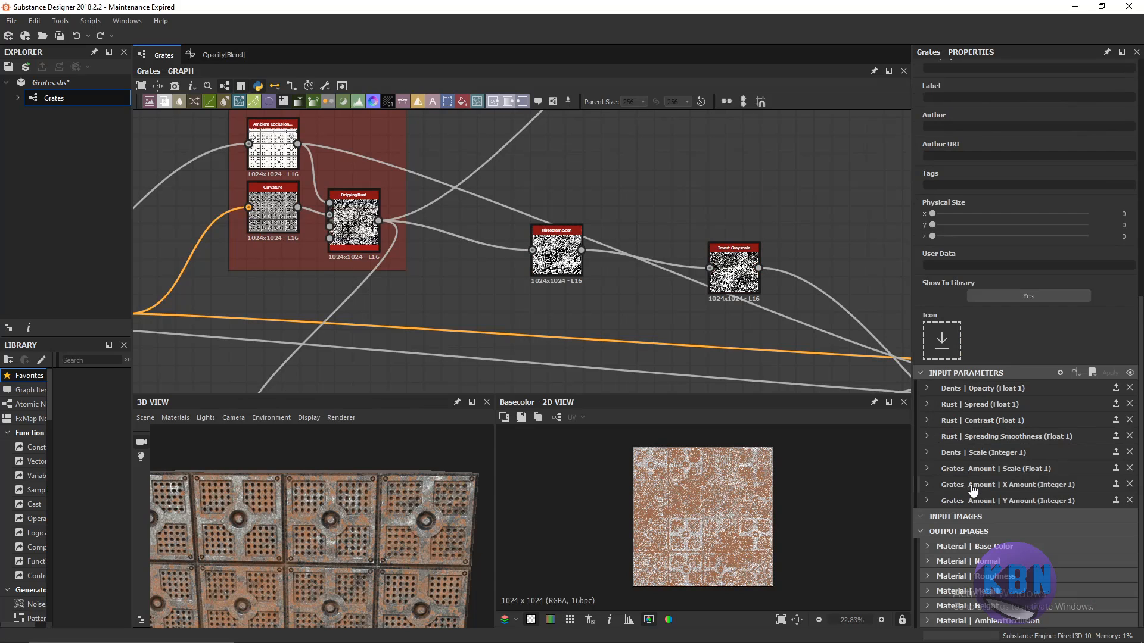
Try a Grates_Amount Y Amount default of 6 on the cube, undo the change and collapse the parameter.
left_click(928, 496)
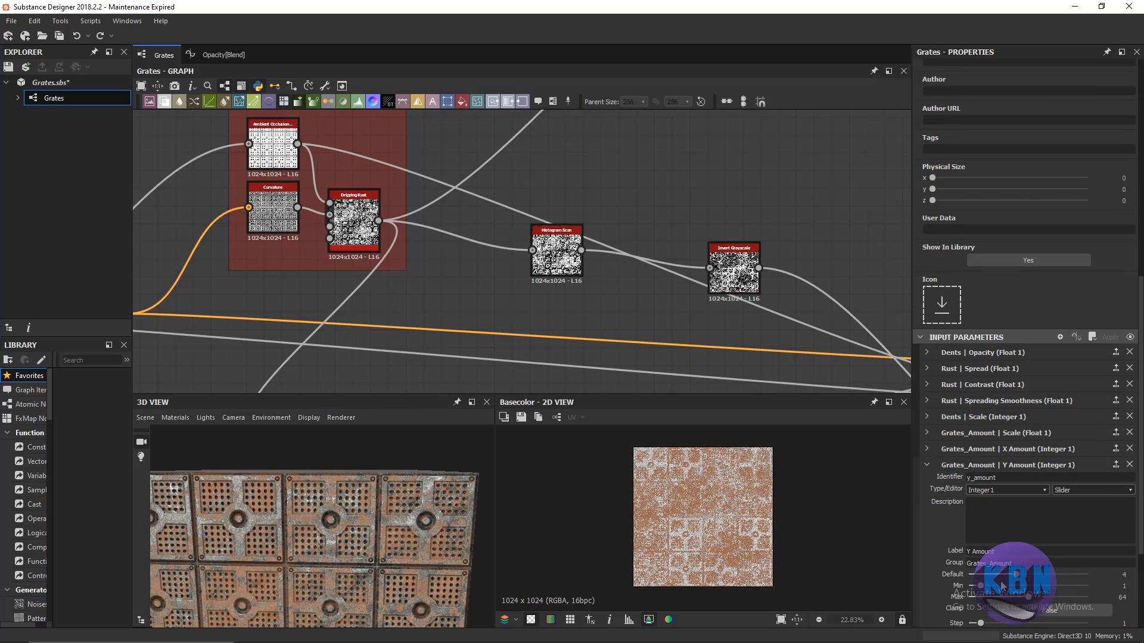
scroll(1016, 574, "down", 2)
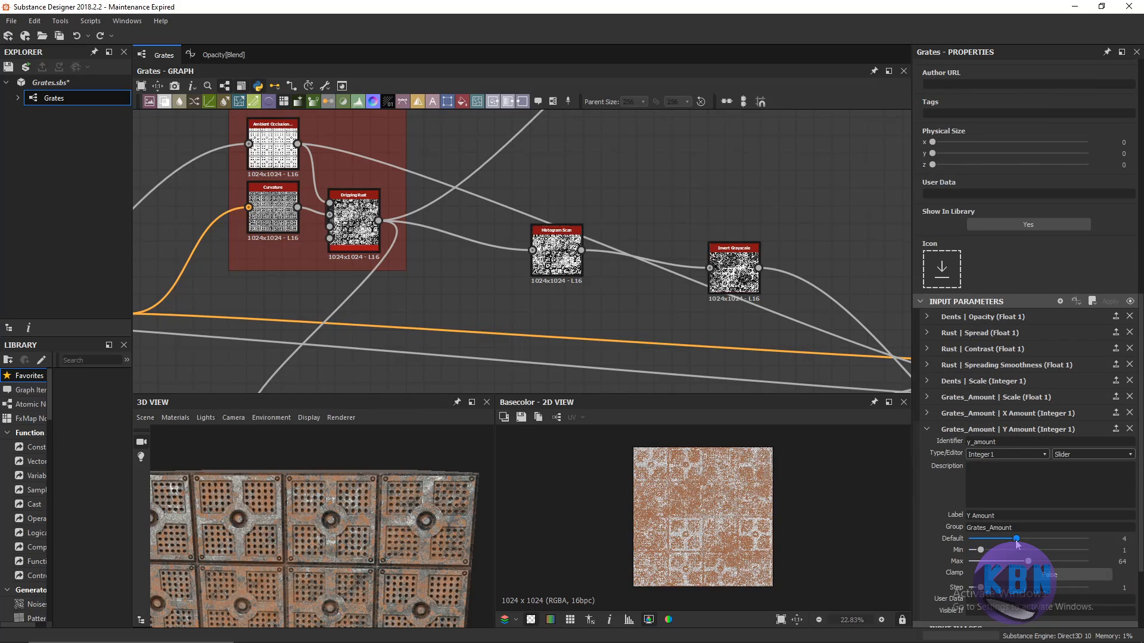
left_click_drag(1020, 543, 1044, 542)
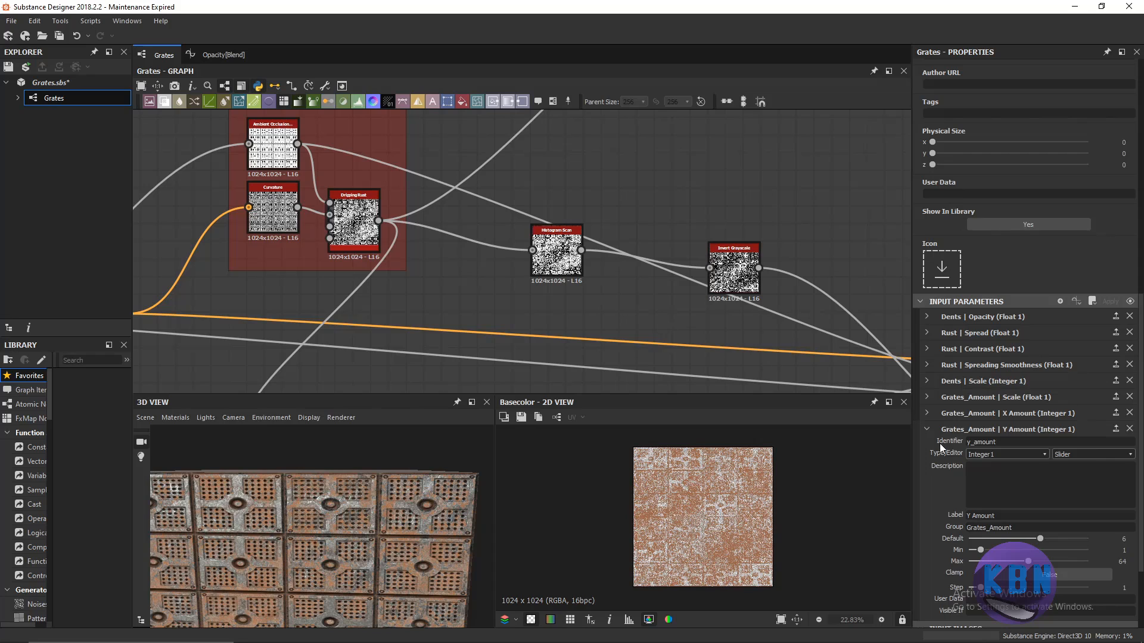
key("ctrl+z")
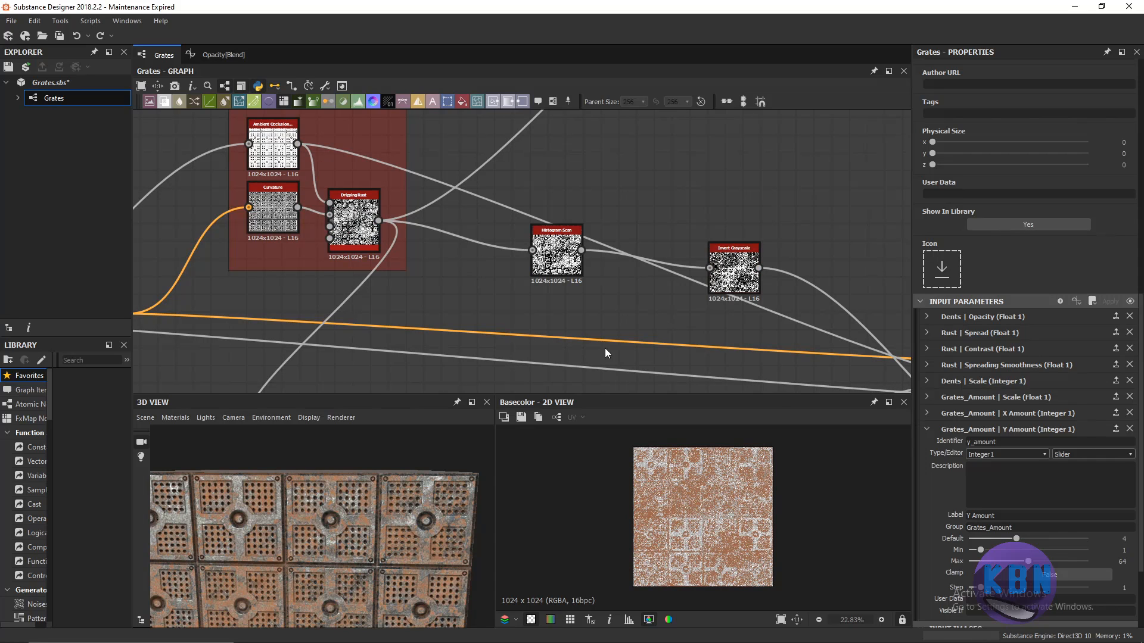
left_click(927, 429)
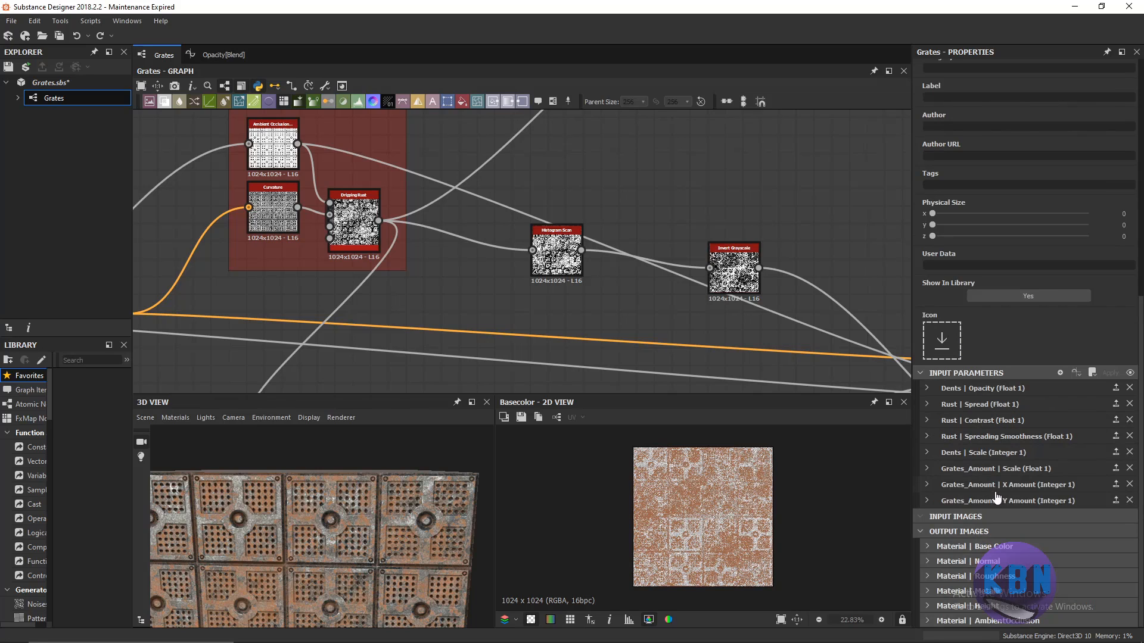
Set the Grates_Amount X Amount default to 9 and collapse its settings.
left_click(1024, 486)
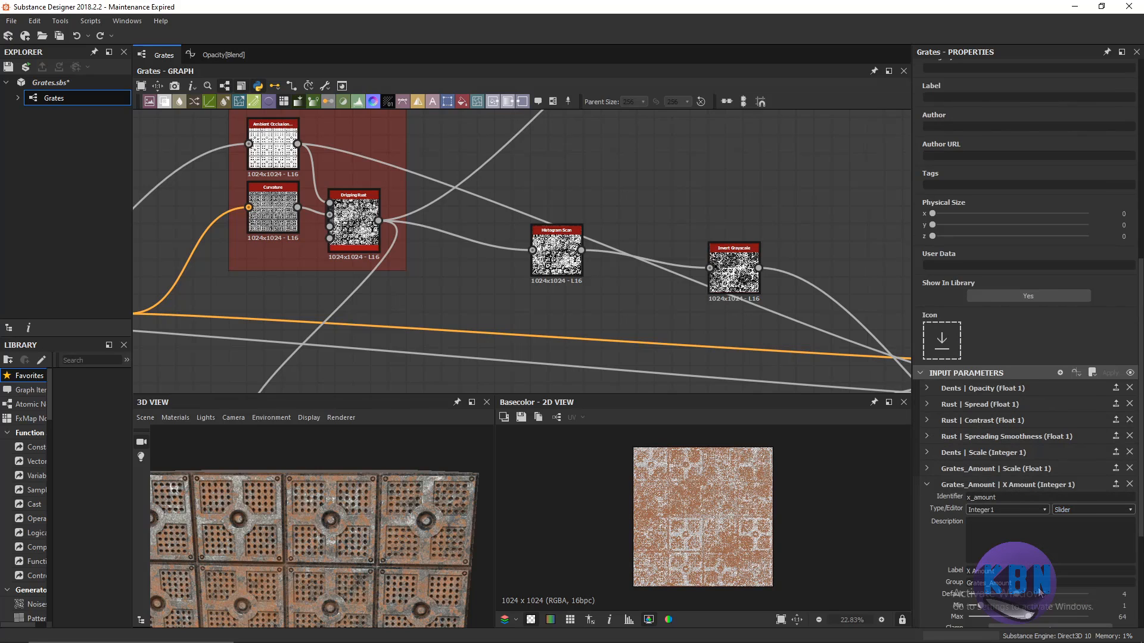
scroll(1039, 593, "down", 1)
left_click(1117, 558)
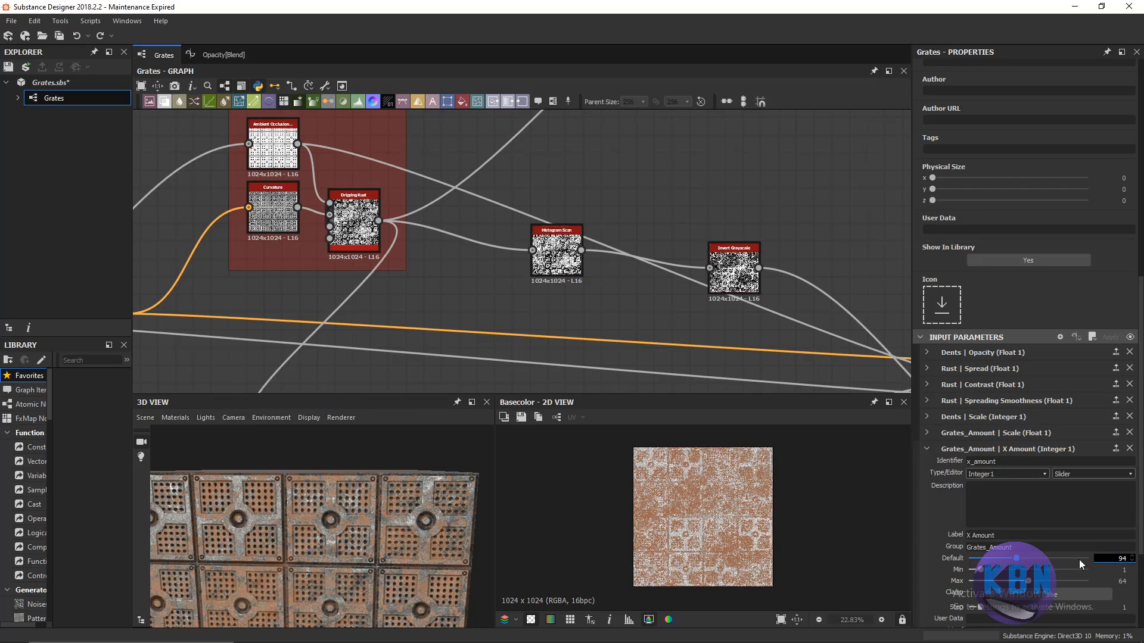
key("BackSpace")
key("Return")
left_click(940, 447)
Set the Grates_Amount Y Amount default to 9, inspect the denser tiling on the cube and collapse the parameter.
left_click(927, 500)
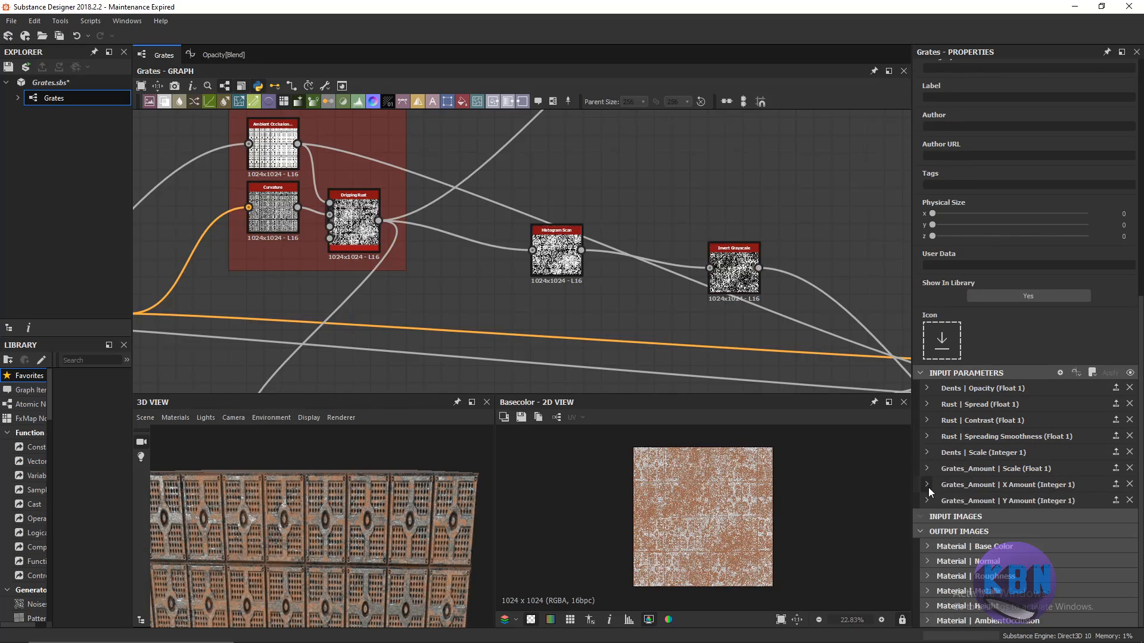
left_click(1123, 610)
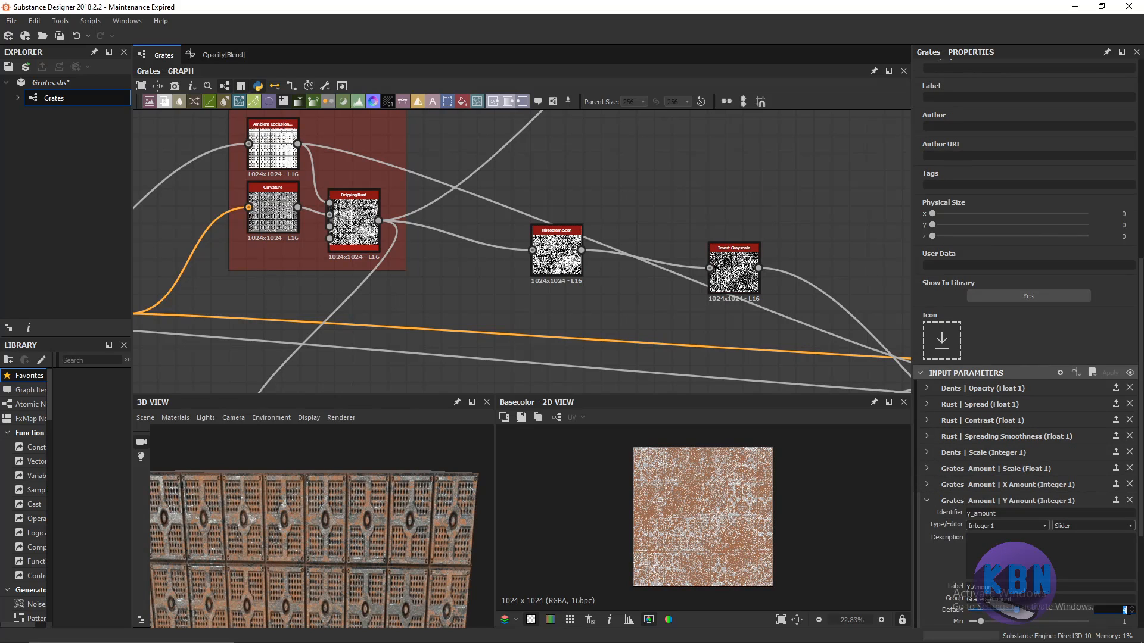
type("9")
key("Return")
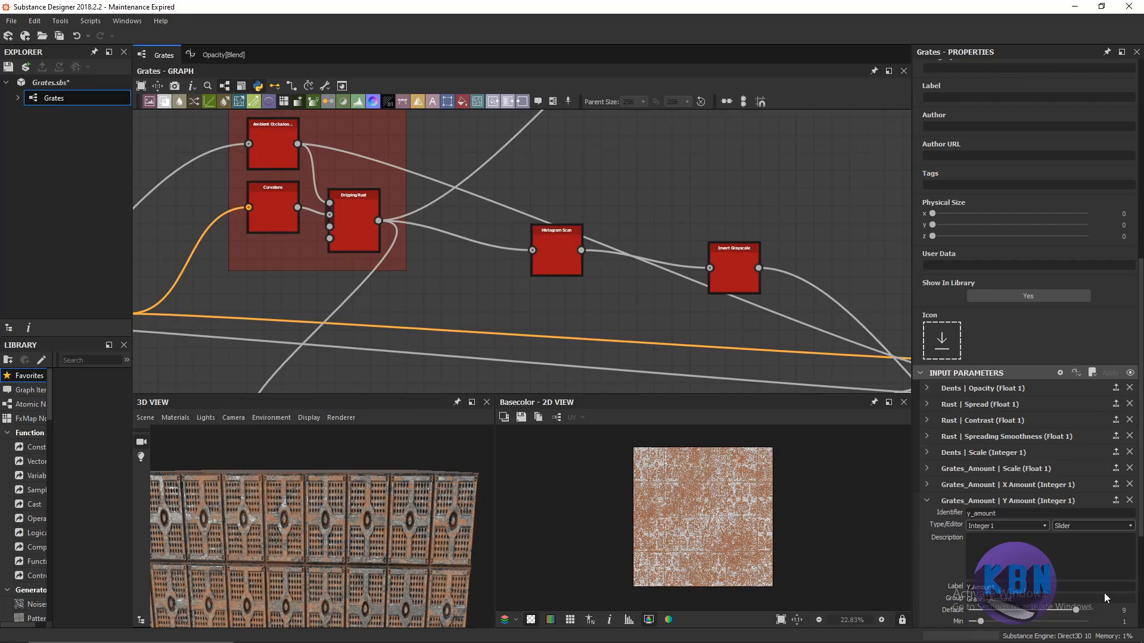
left_click_drag(429, 512, 284, 515)
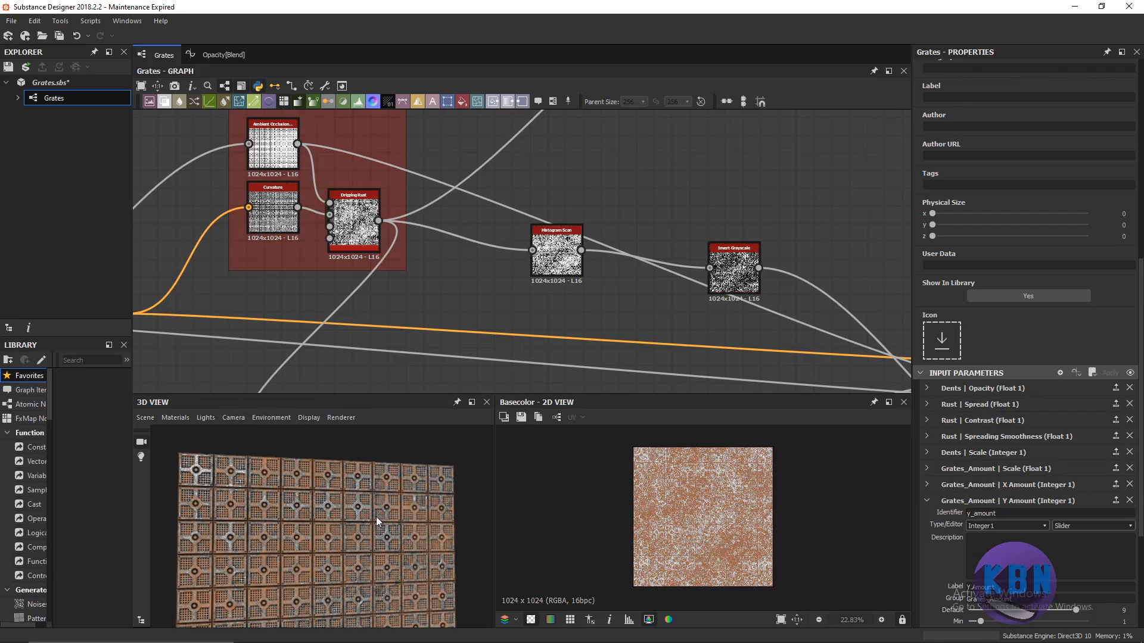
scroll(333, 477, "up", 5)
scroll(333, 485, "down", 2)
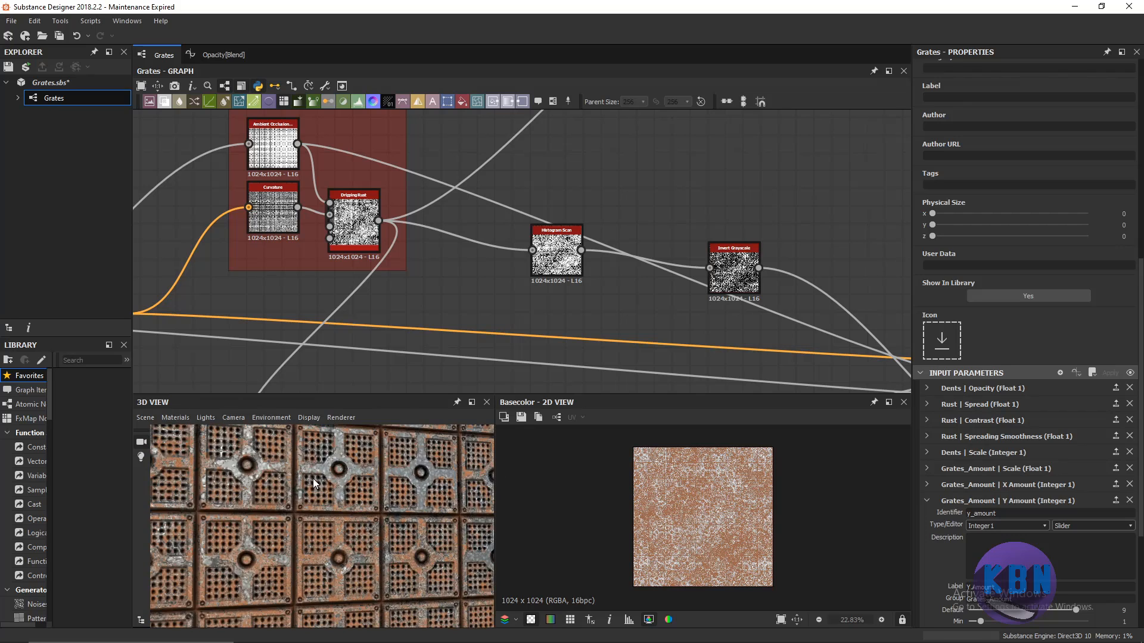
scroll(333, 485, "down", 4)
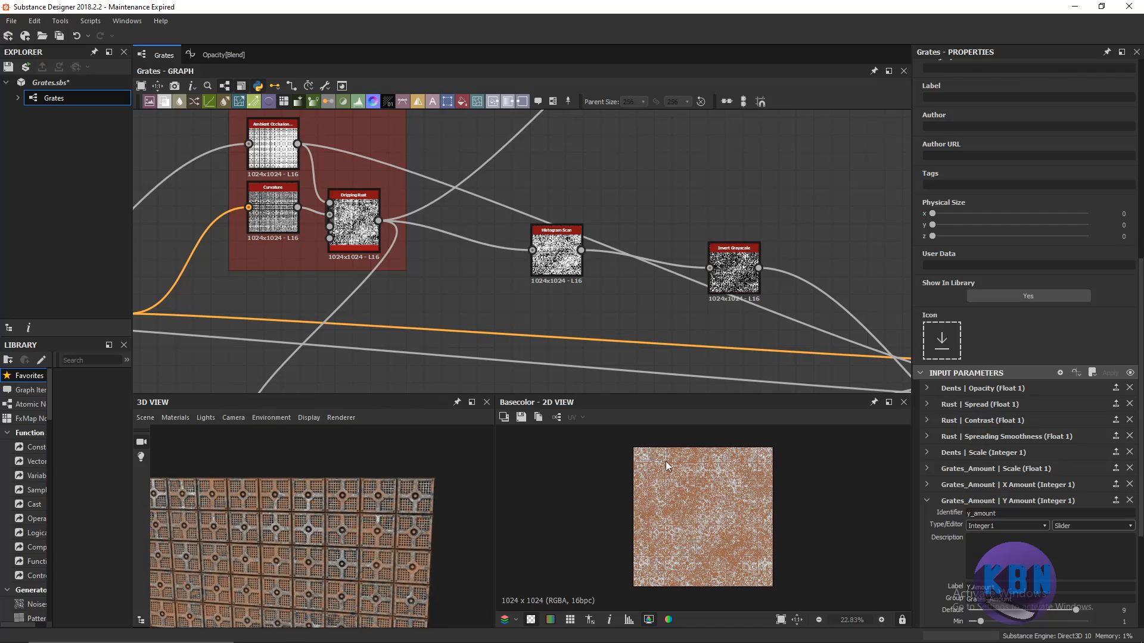
scroll(723, 307, "down", 3)
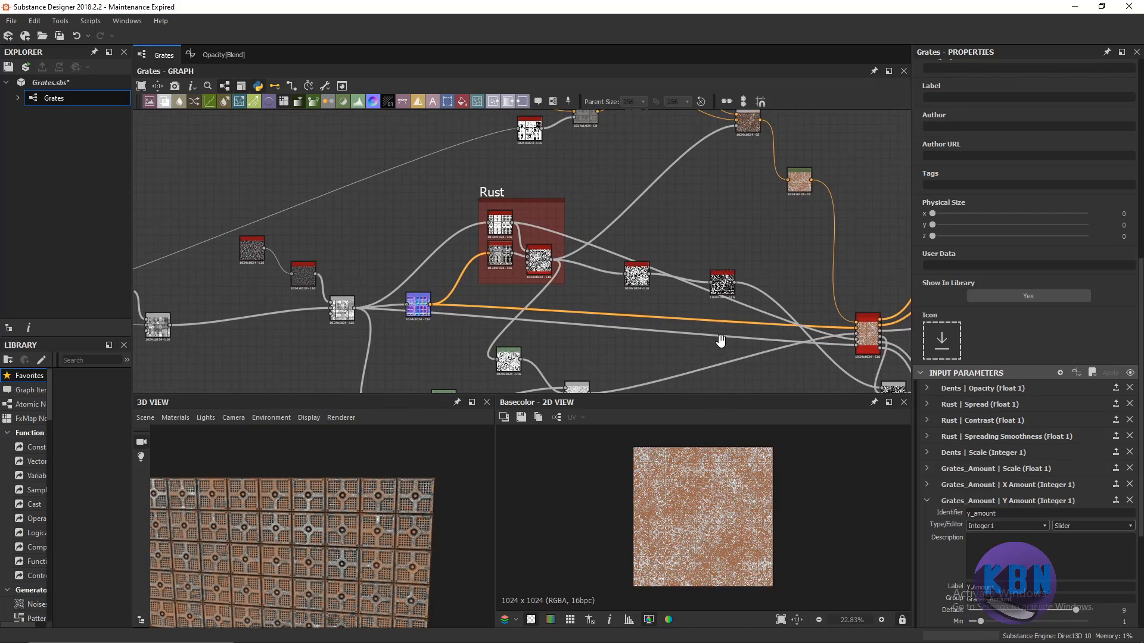
middle_click_drag(722, 338, 633, 325)
left_click(927, 501)
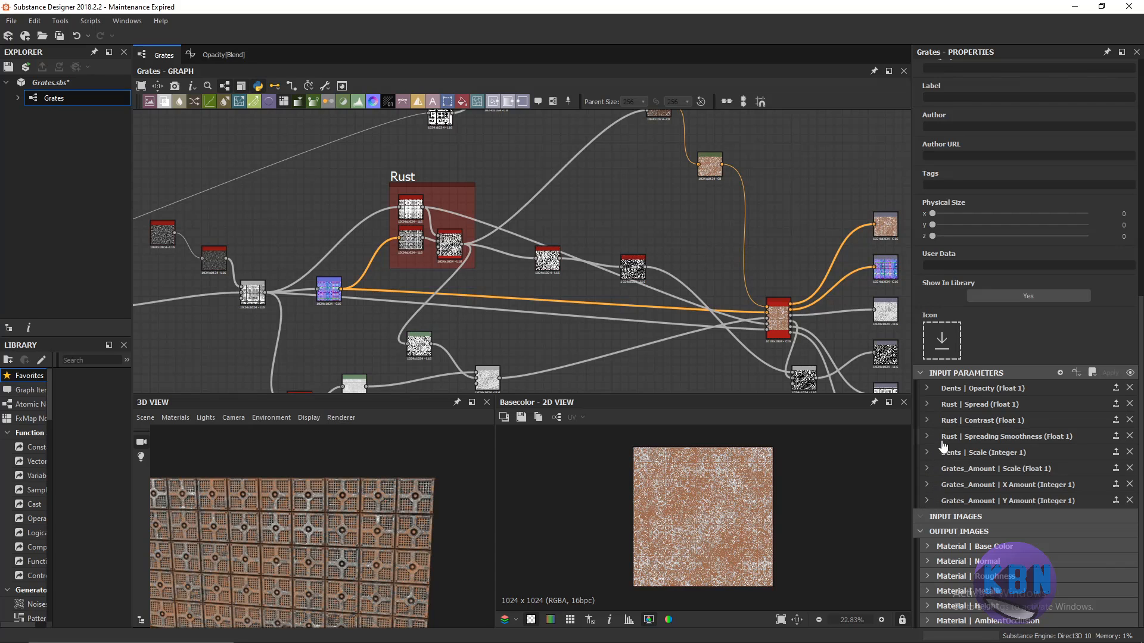
Examine the settings and 2D preview of the first Shape node in the Large shape frame's lower chain.
scroll(410, 271, "down", 2)
middle_click_drag(410, 271, 631, 277)
scroll(375, 313, "down", 1)
middle_click_drag(375, 313, 565, 254)
middle_click_drag(390, 304, 626, 243)
scroll(354, 329, "up", 3)
middle_click_drag(296, 347, 334, 298)
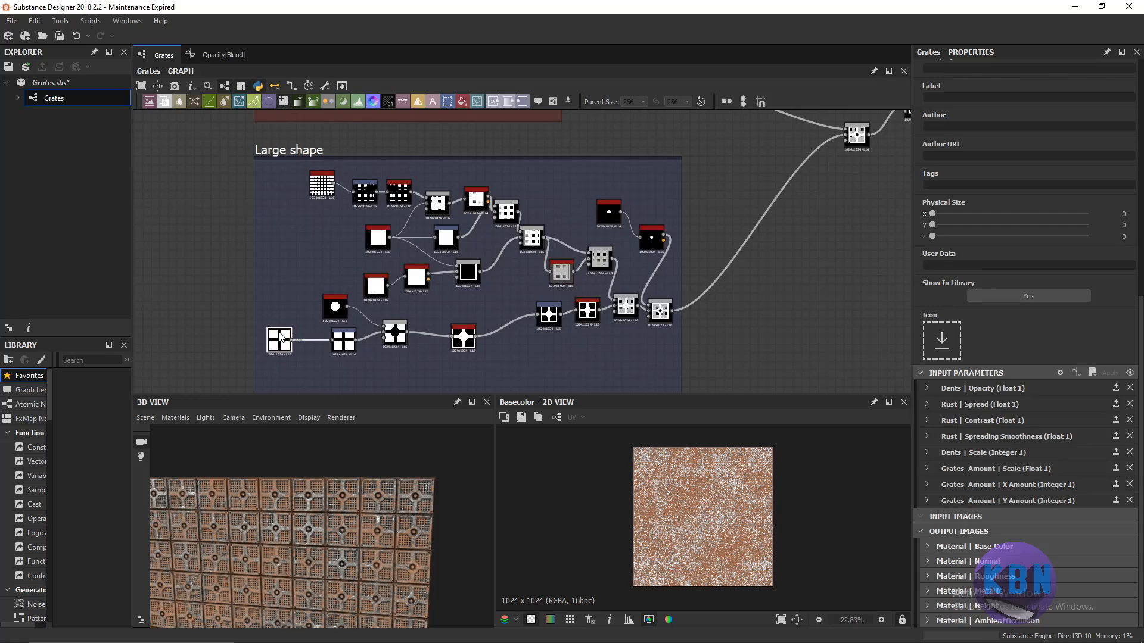
double_click(280, 339)
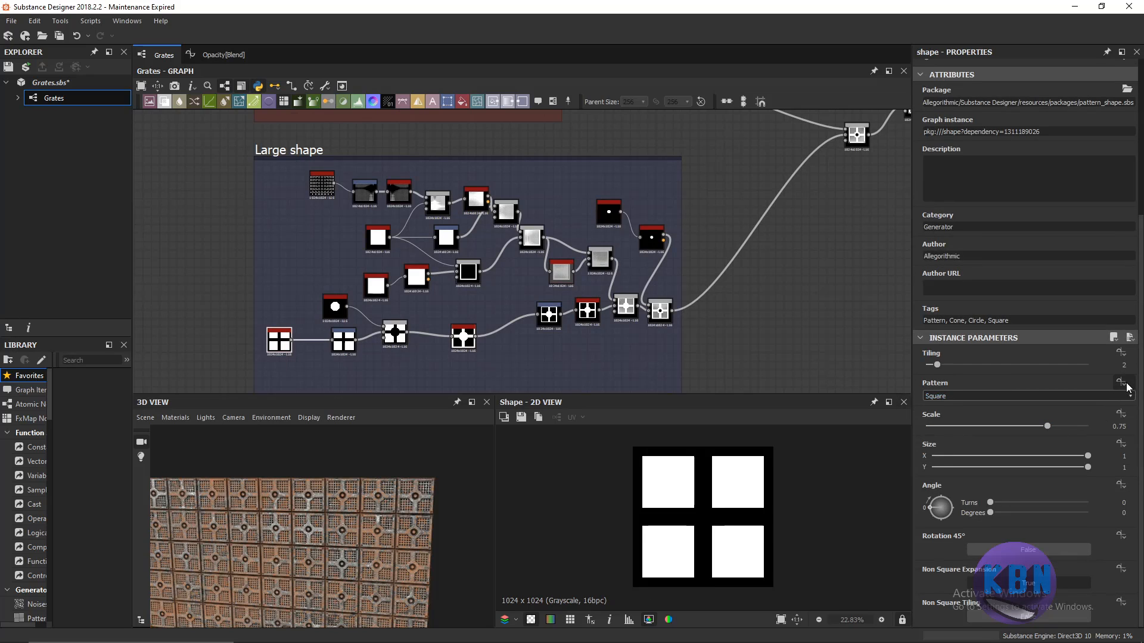
Expose the Pattern parameter of the Center sphere frame's Shape node as a new graph input called Center_Sphere.
scroll(723, 321, "up", 1)
middle_click_drag(603, 262, 542, 355)
middle_click_drag(615, 208, 581, 406)
scroll(669, 234, "up", 1)
double_click(501, 200)
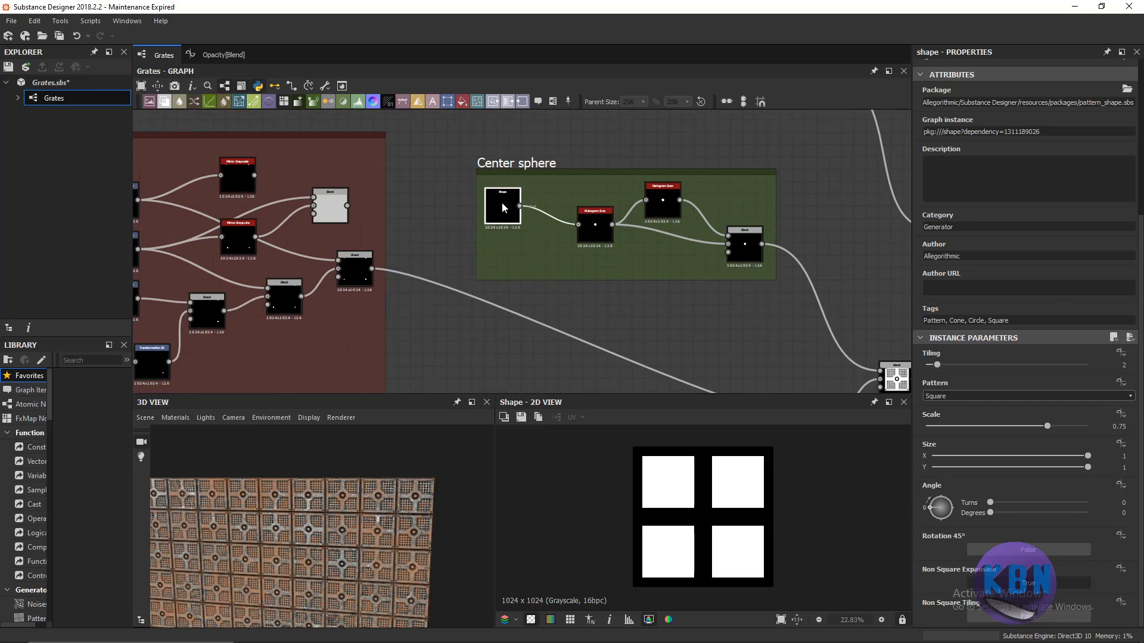
left_click(1120, 383)
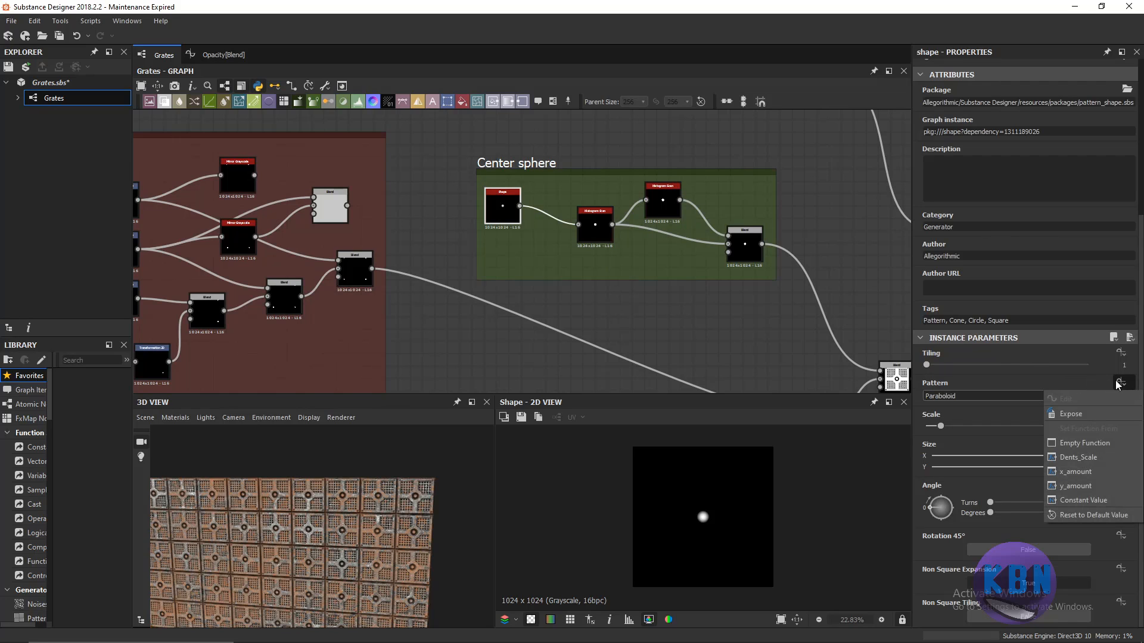
left_click(1070, 413)
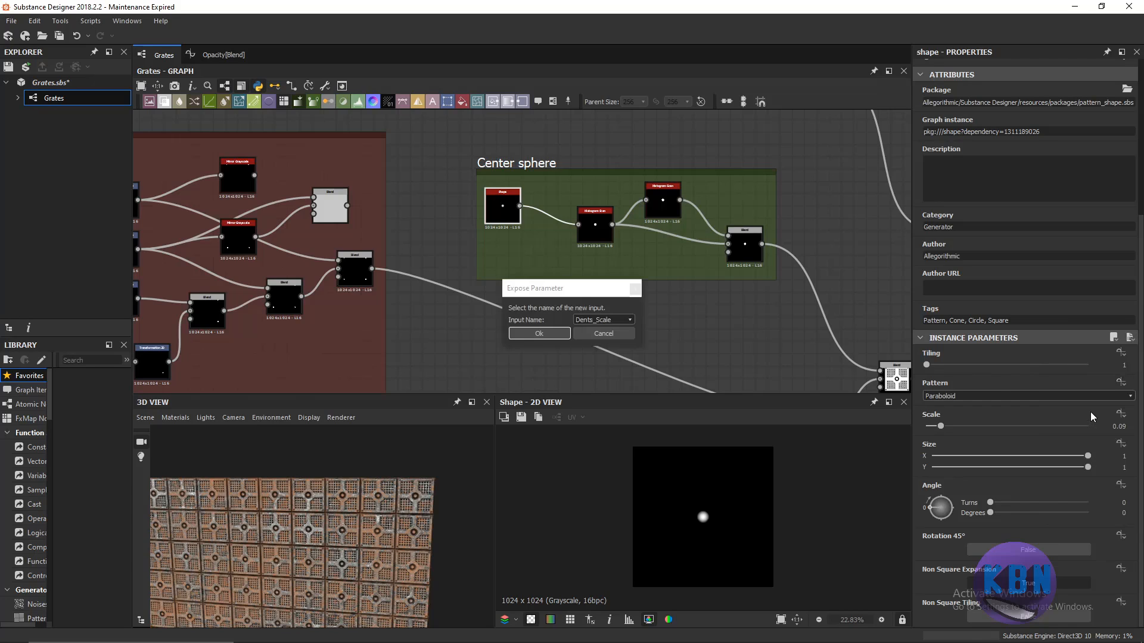
left_click(621, 320)
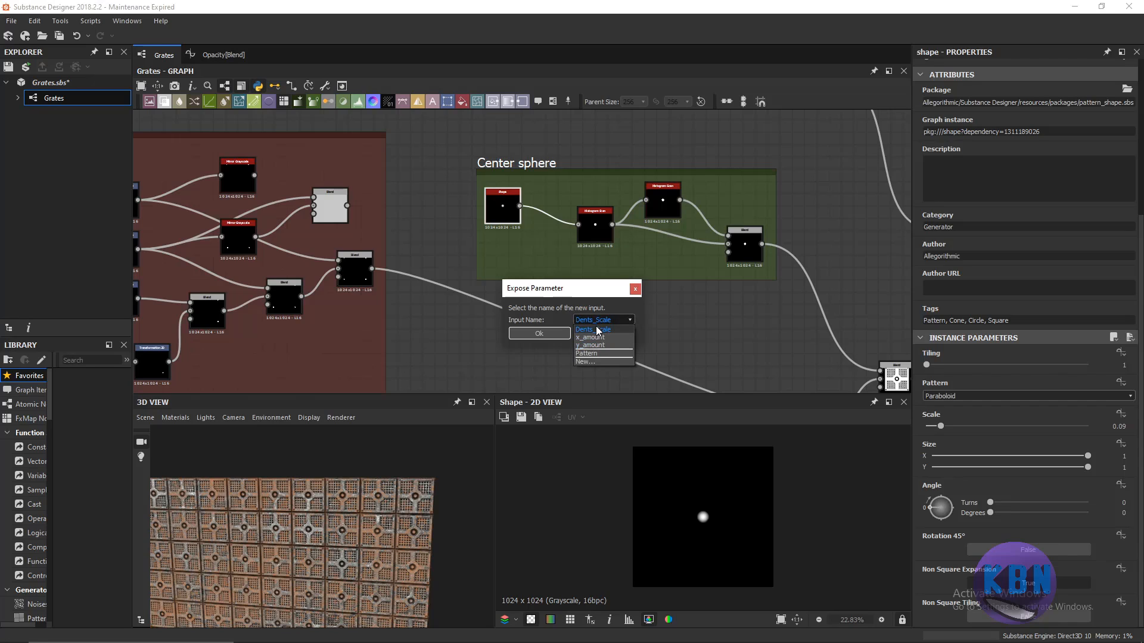
left_click(597, 362)
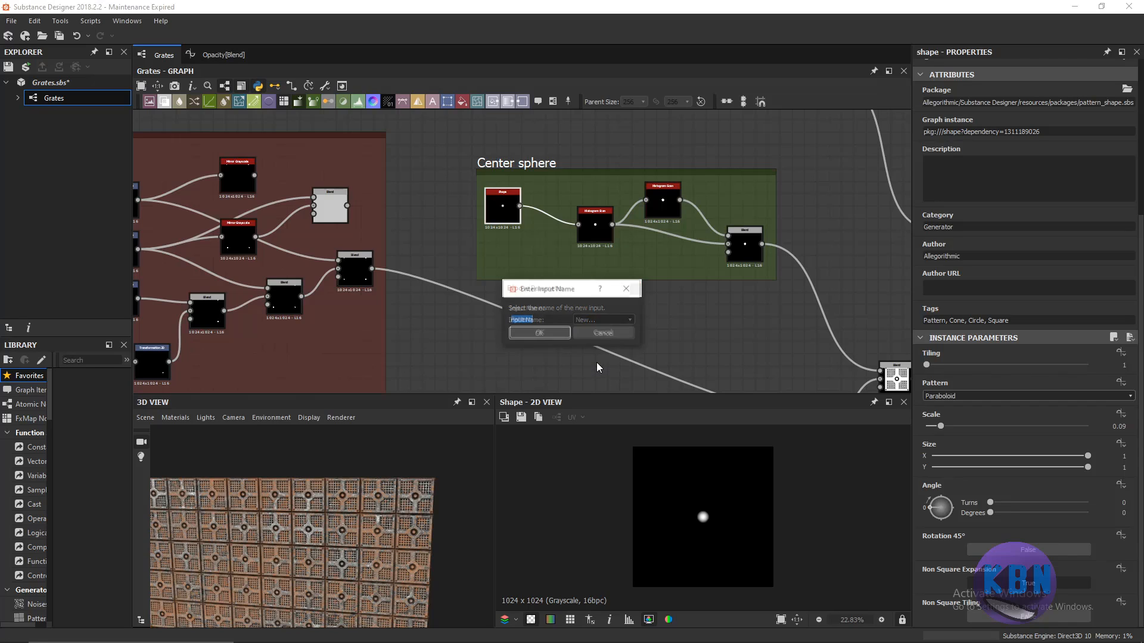
type("Sphere")
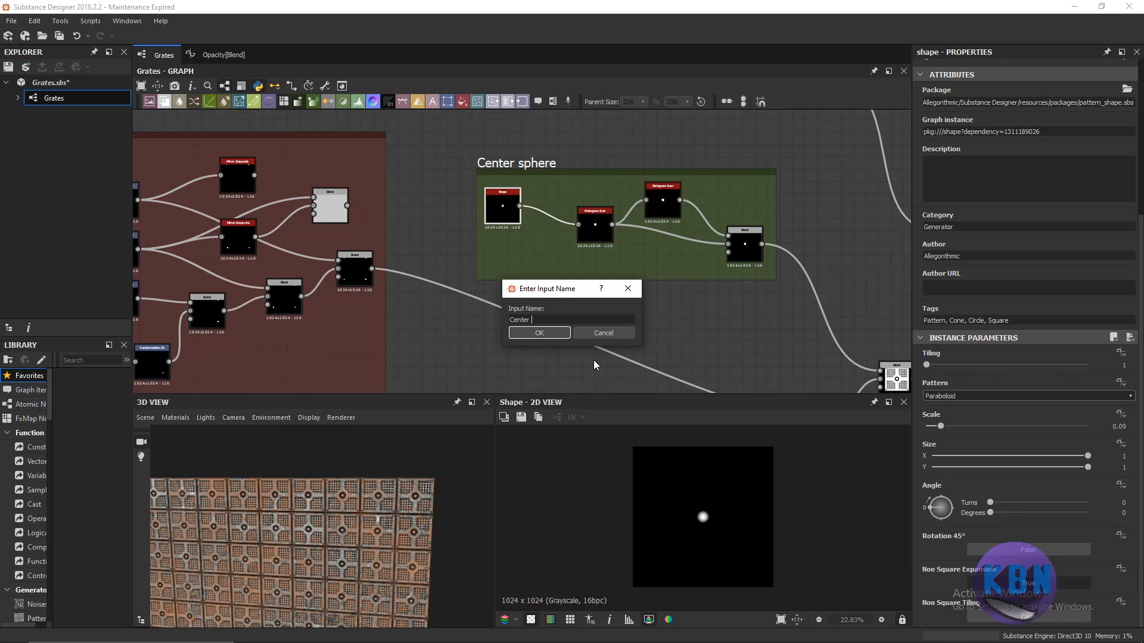
left_click(554, 336)
left_click(555, 337)
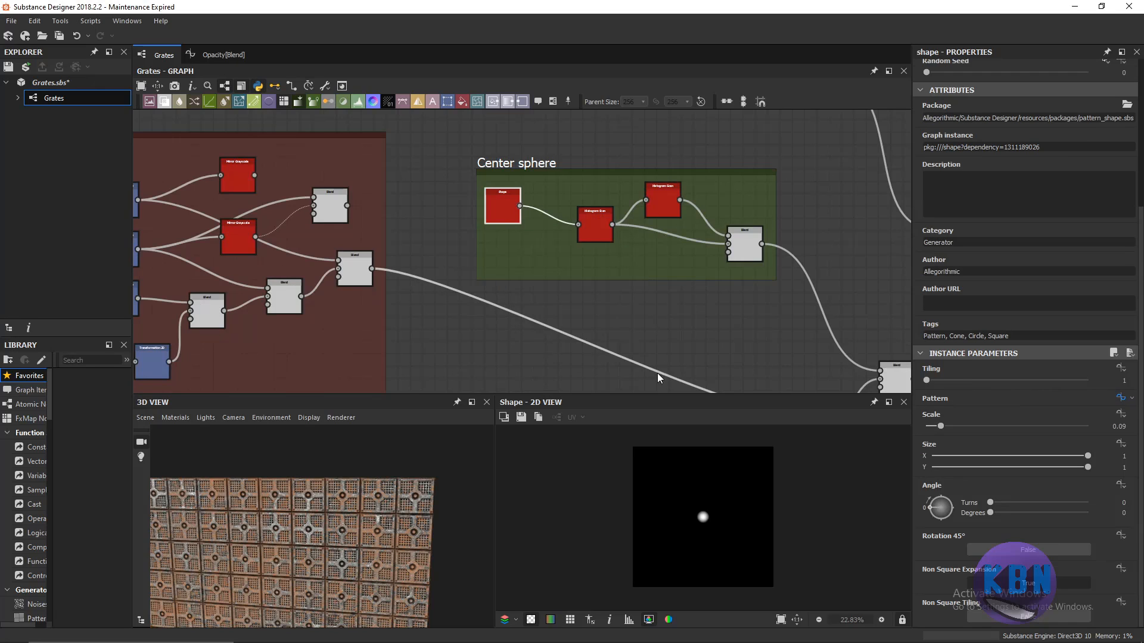
Open the Grates graph's properties and expand the Center_Sphere input parameter to reach its list of pattern values.
left_click(763, 352)
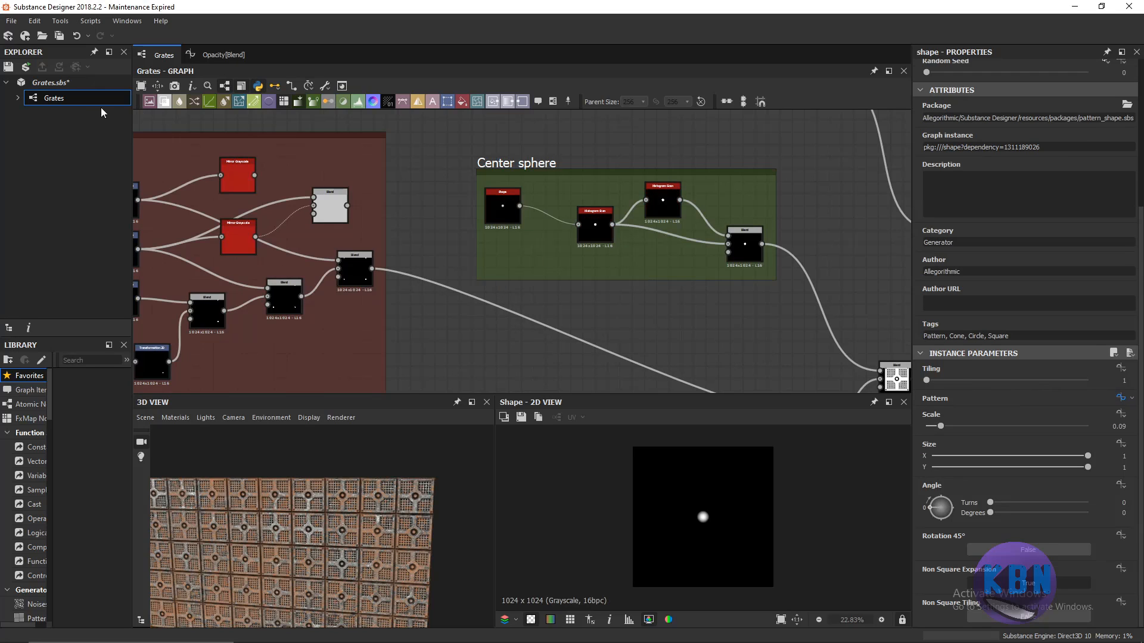
left_click(78, 100)
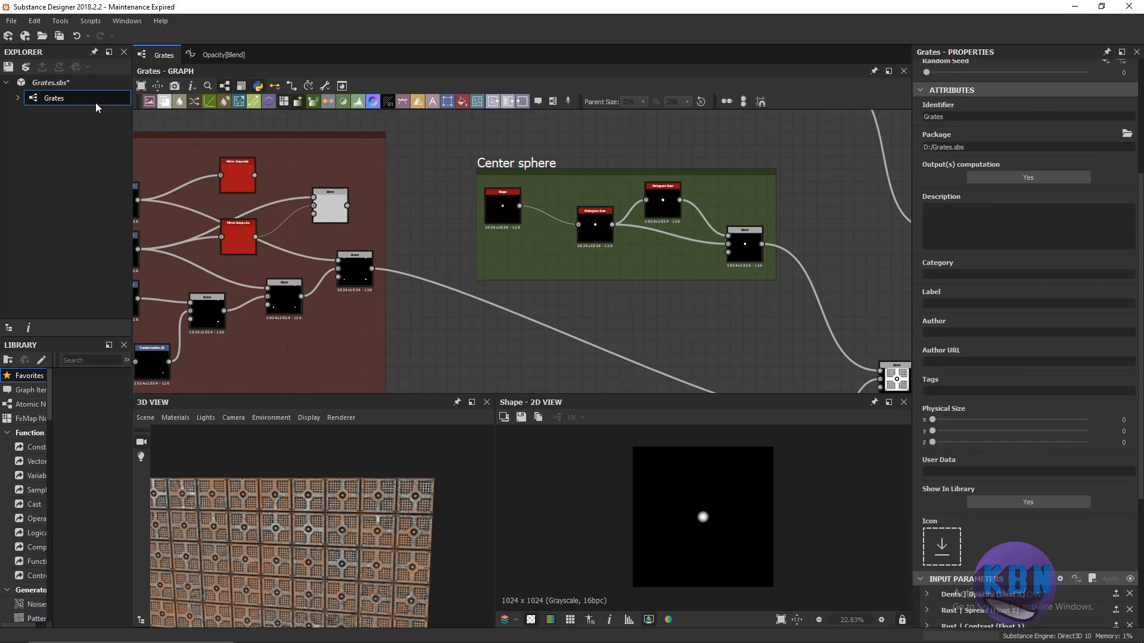
scroll(807, 359, "down", 1)
scroll(1020, 476, "down", 3)
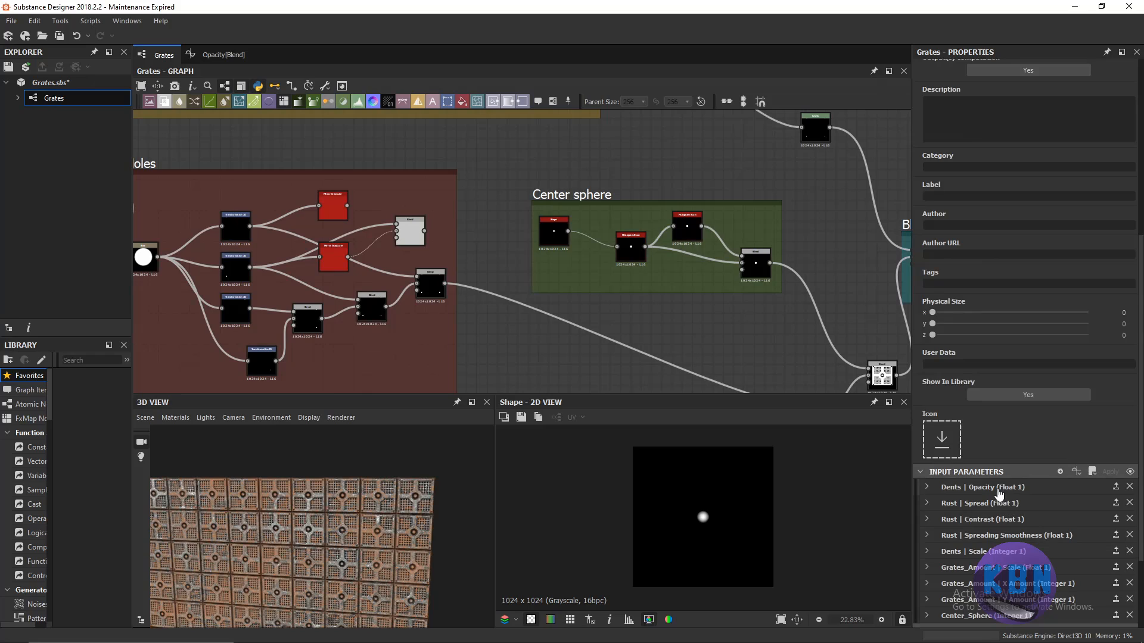
scroll(998, 494, "down", 3)
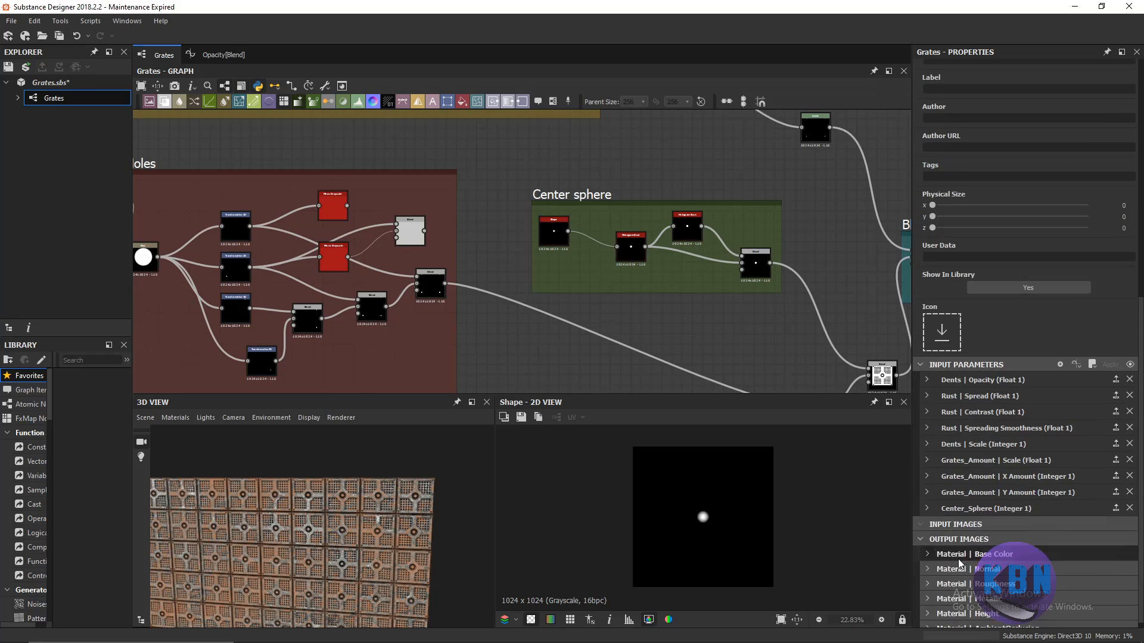
left_click(929, 509)
scroll(998, 539, "down", 2)
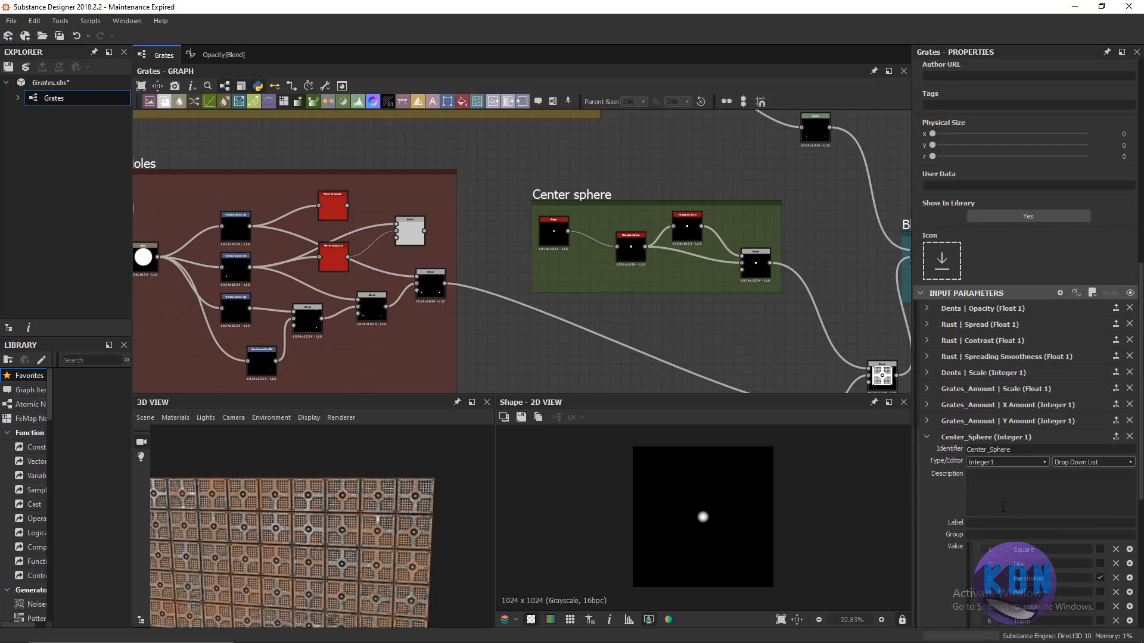
scroll(1003, 507, "down", 5)
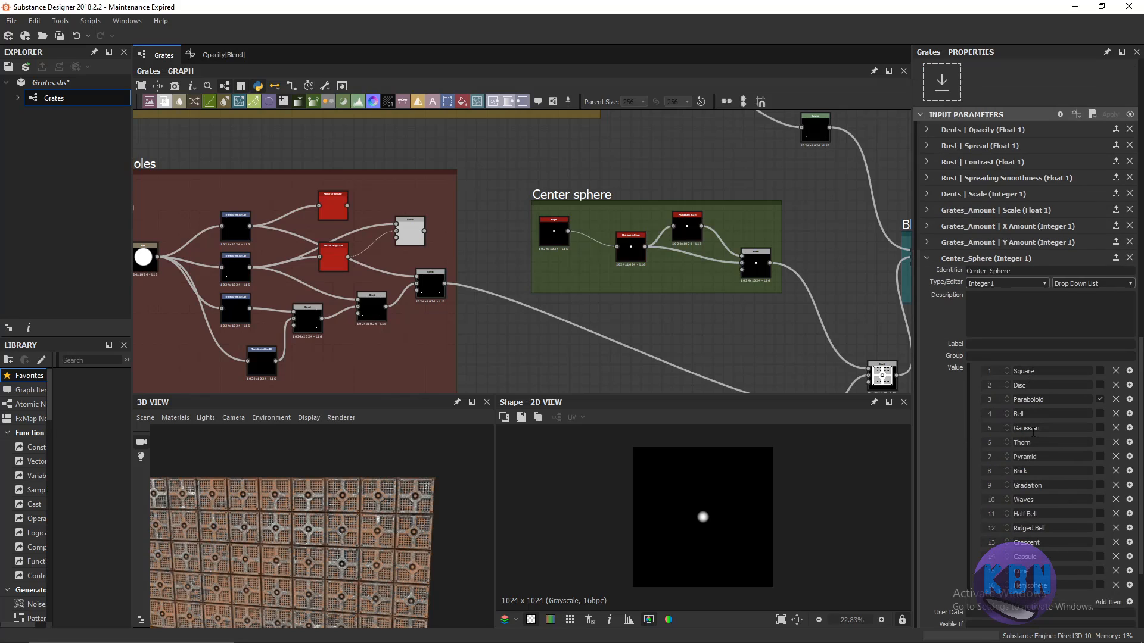
Try Square as the Center_Sphere default and inspect the grates' centers up close in the 3D preview.
left_click(1099, 398)
left_click(1100, 370)
scroll(384, 485, "up", 7)
middle_click_drag(355, 443, 377, 487)
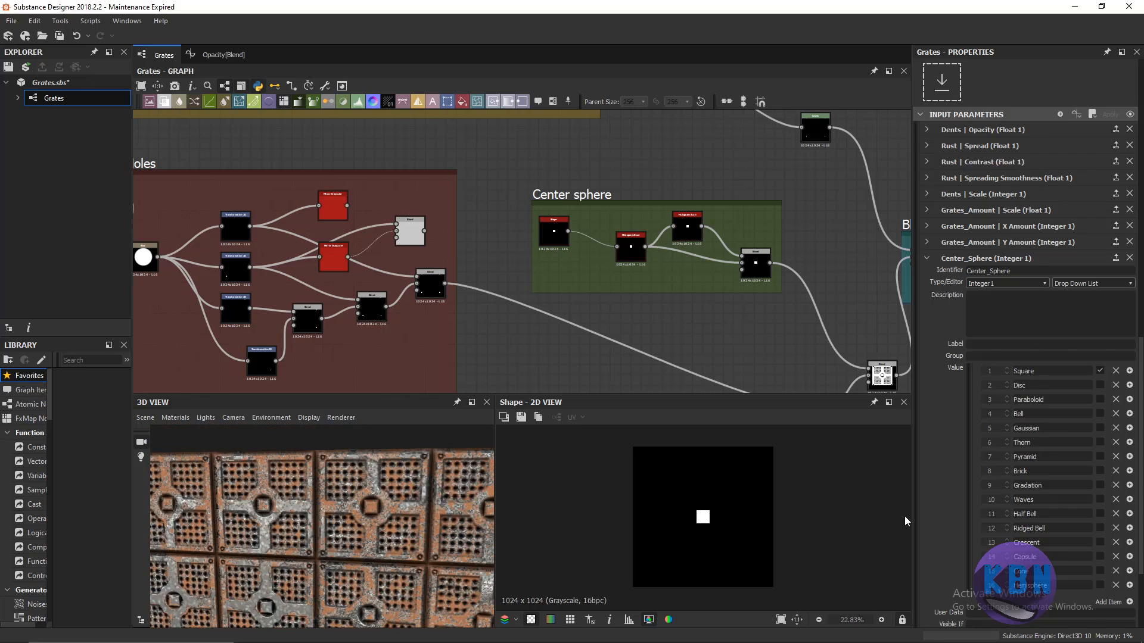
Try the Disc, Bell, Brick and Gradation patterns for Center_Sphere, set the default to Waves and inspect the grate centers.
left_click(1099, 385)
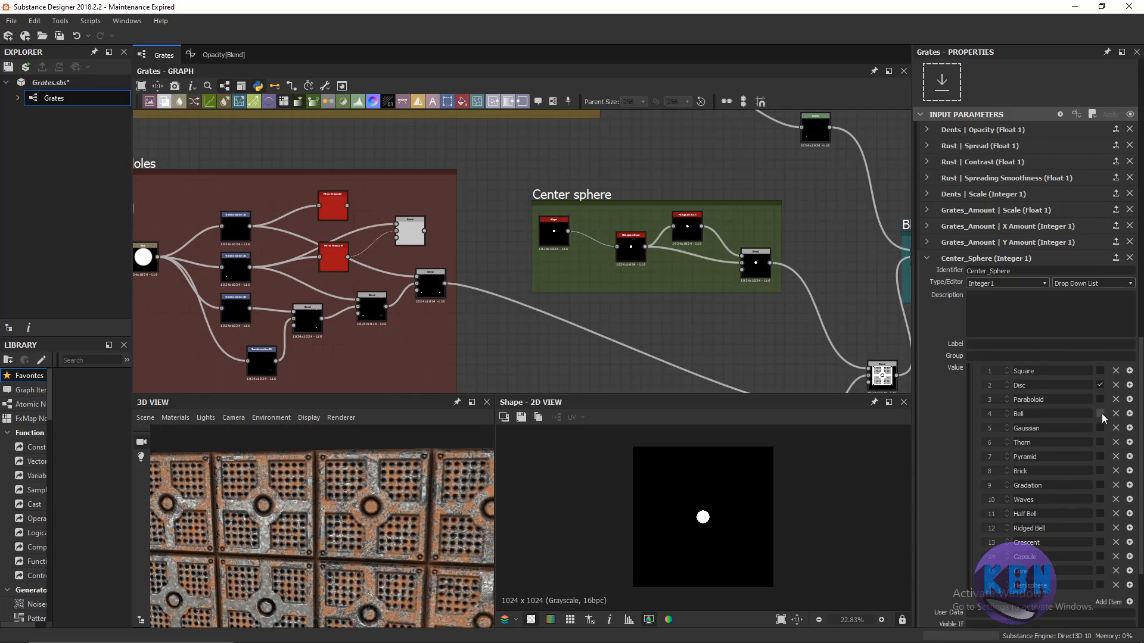
left_click(1100, 412)
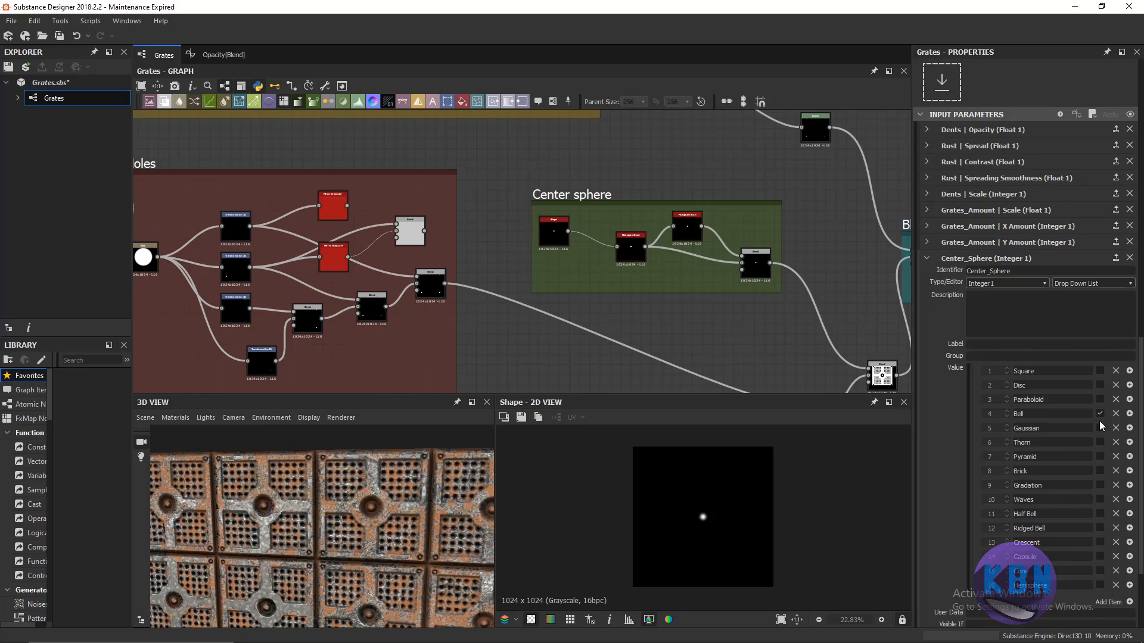
left_click(1099, 471)
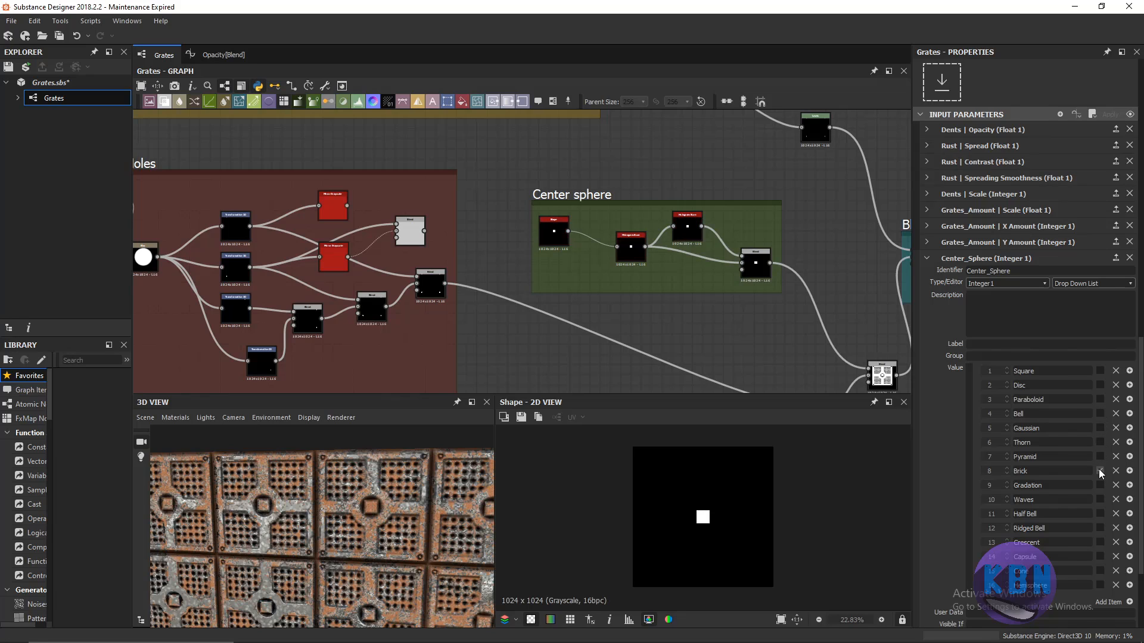
left_click(1100, 498)
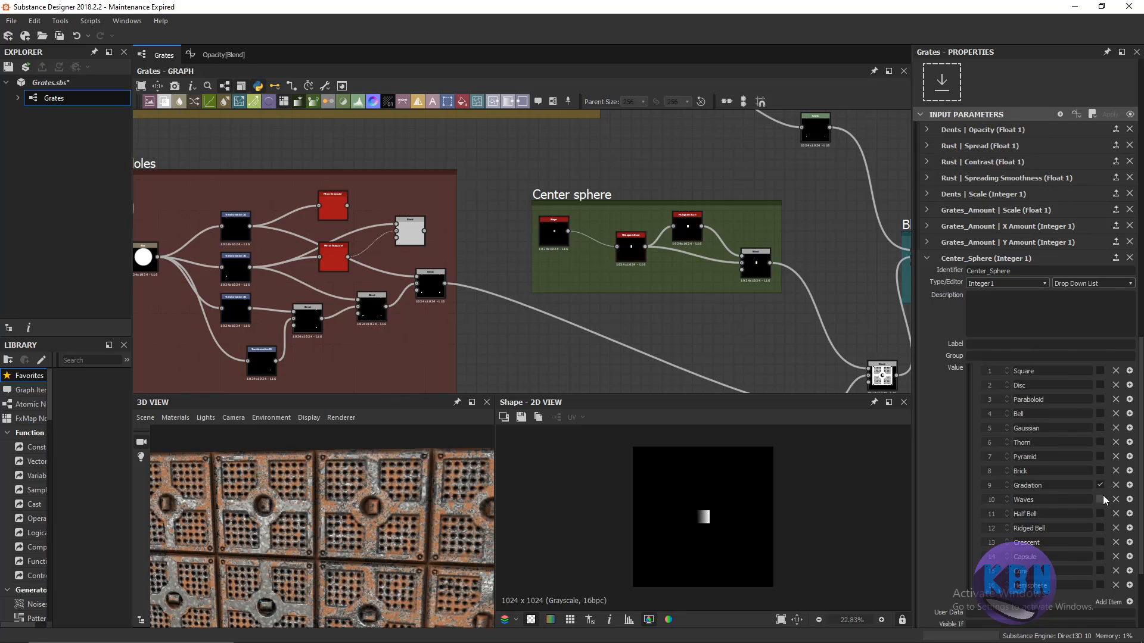
scroll(392, 538, "up", 2)
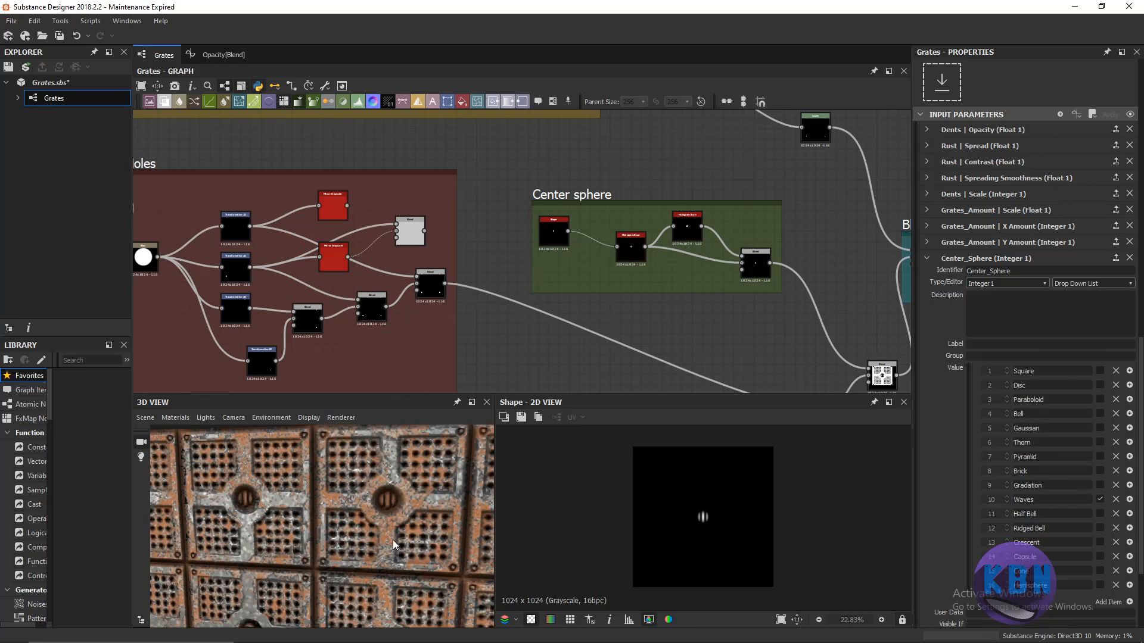
Review the Center sphere Shape node's instance parameters and view the whole tiled cube from an angle.
middle_click_drag(582, 202, 576, 330)
scroll(581, 325, "down", 2)
middle_click_drag(658, 202, 626, 244)
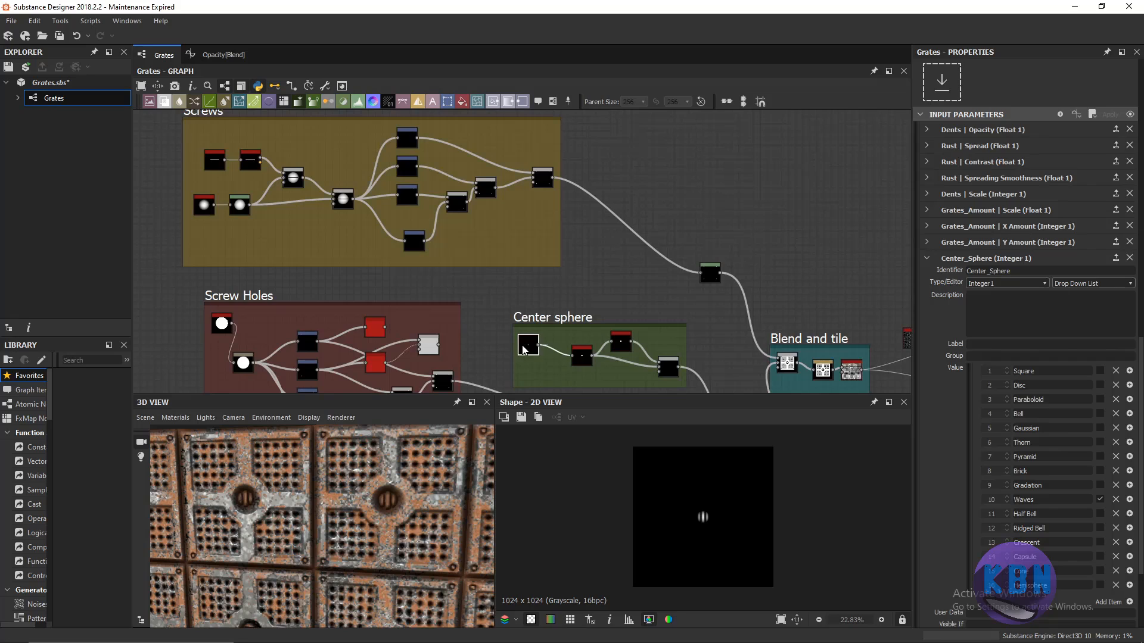
left_click(860, 376)
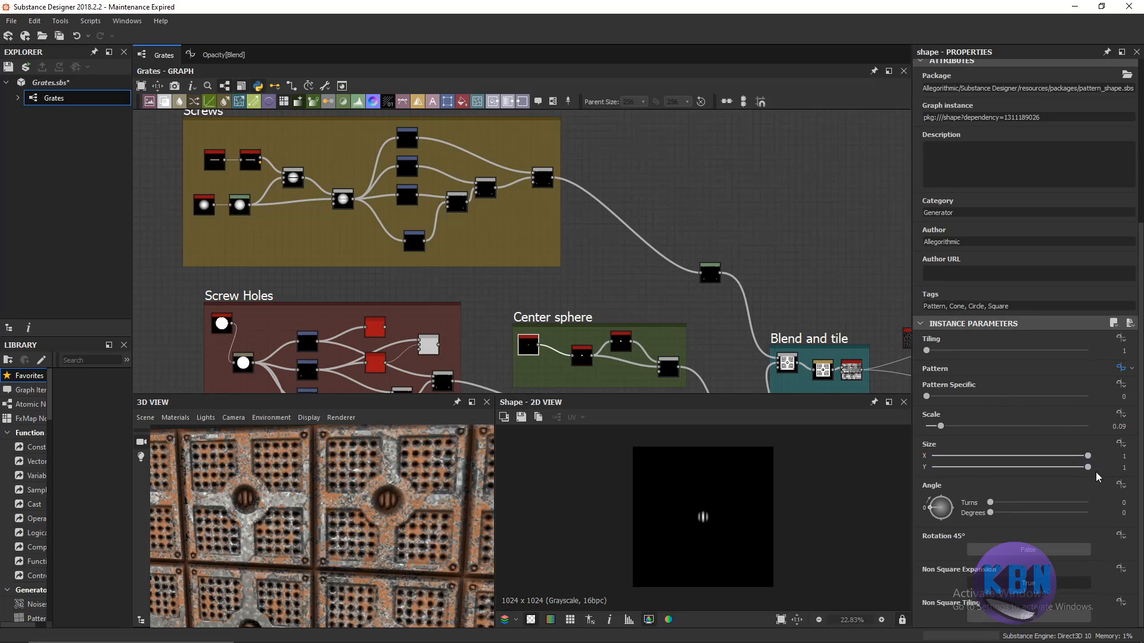
scroll(602, 473, "down", 3)
scroll(483, 483, "down", 6)
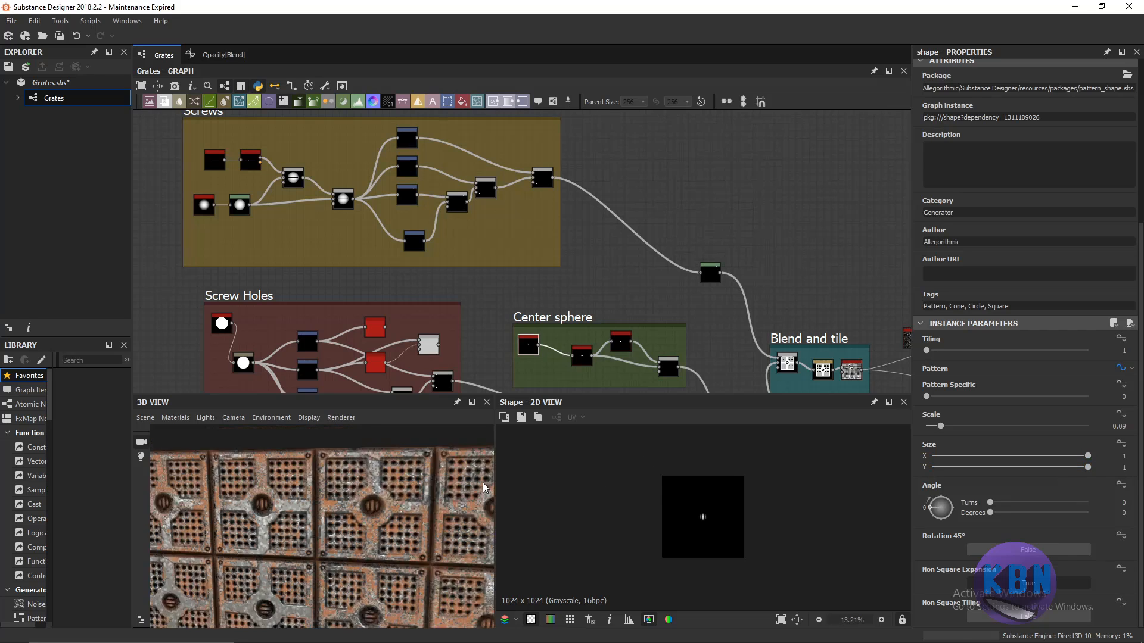
left_click_drag(439, 520, 415, 523)
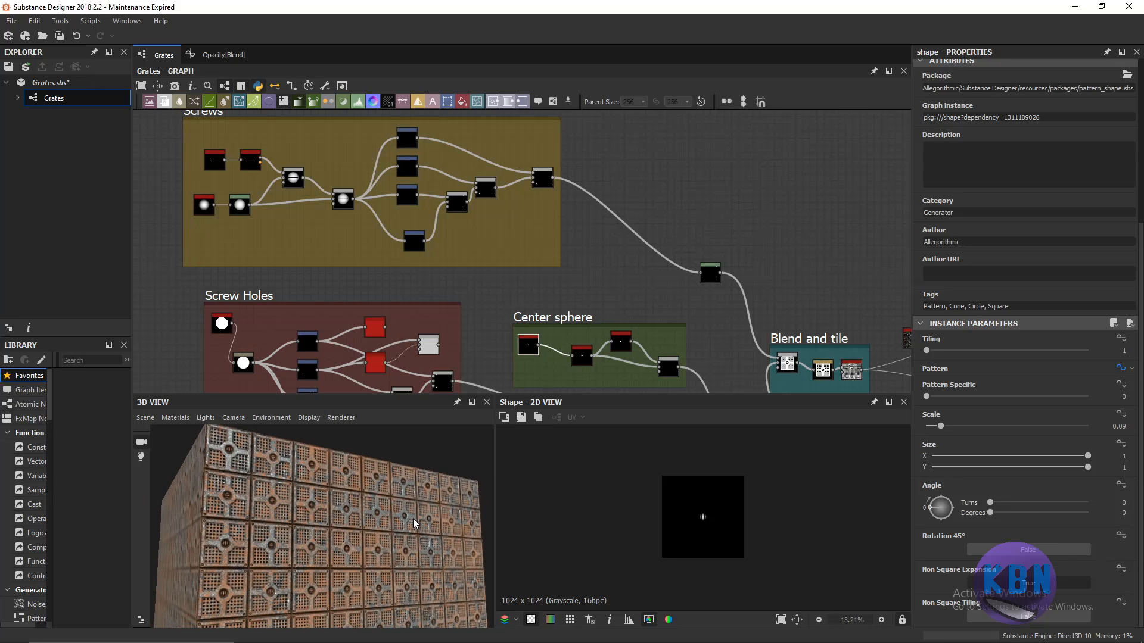
Examine the Height and AmbientOcclusion output nodes at the end of the graph.
scroll(751, 276, "down", 1)
middle_click_drag(750, 276, 566, 124)
mouse_move(674, 230)
middle_mouse_down()
mouse_move(569, 262)
mouse_move(568, 180)
middle_mouse_up()
middle_click_drag(781, 197, 616, 303)
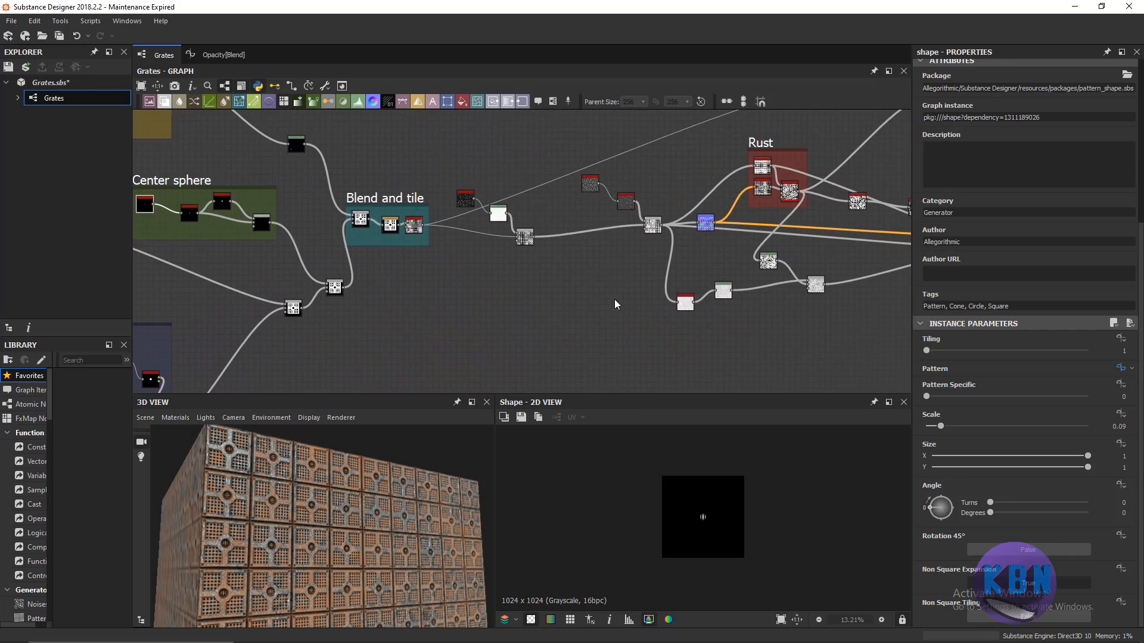
mouse_move(862, 262)
middle_mouse_down()
mouse_move(671, 311)
mouse_move(564, 317)
middle_mouse_up()
scroll(786, 321, "up", 5)
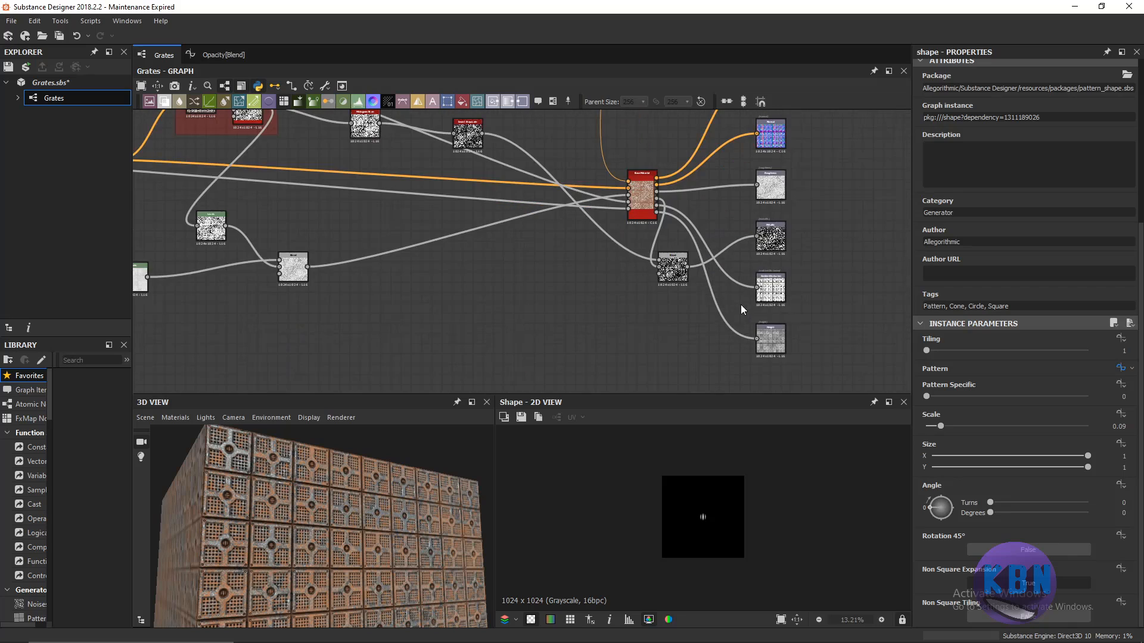
left_click(770, 336)
left_click(774, 219)
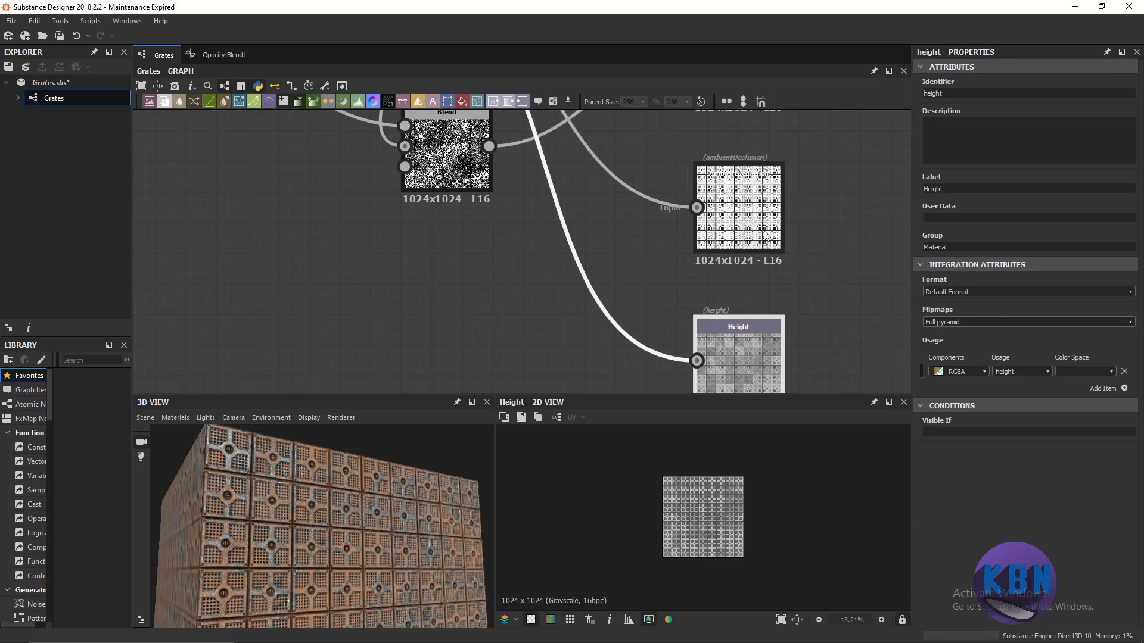
Review the remaining output nodes, the cube's top faces and the overall layout of the graph's frames.
scroll(780, 215, "down", 3)
middle_click_drag(798, 196, 788, 299)
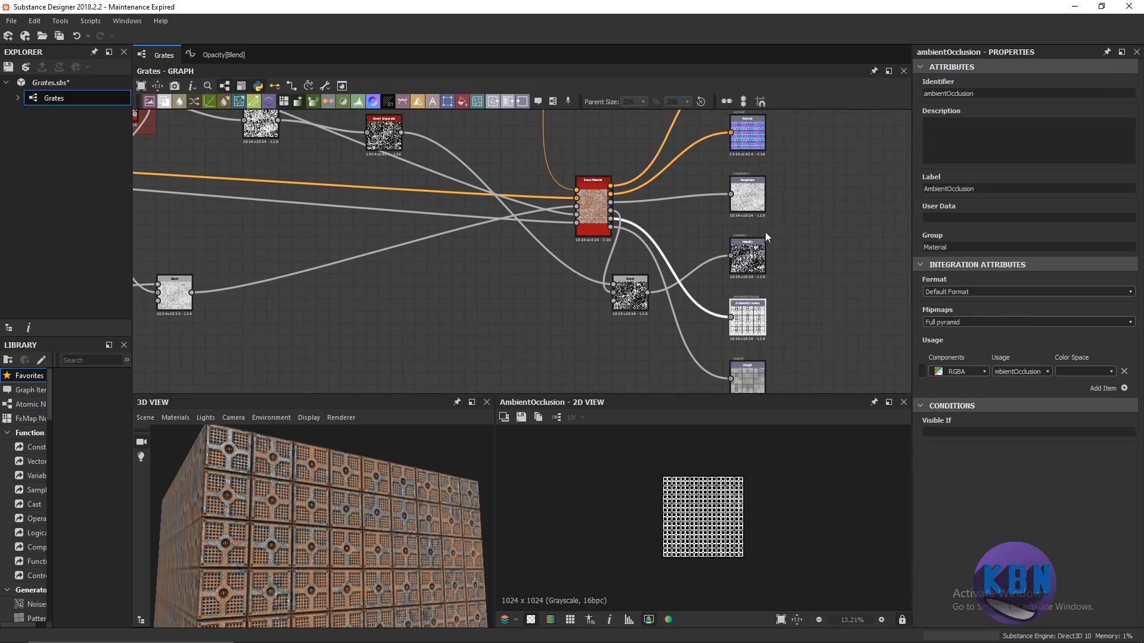
middle_click_drag(783, 172, 769, 297)
middle_click_drag(766, 205, 749, 248)
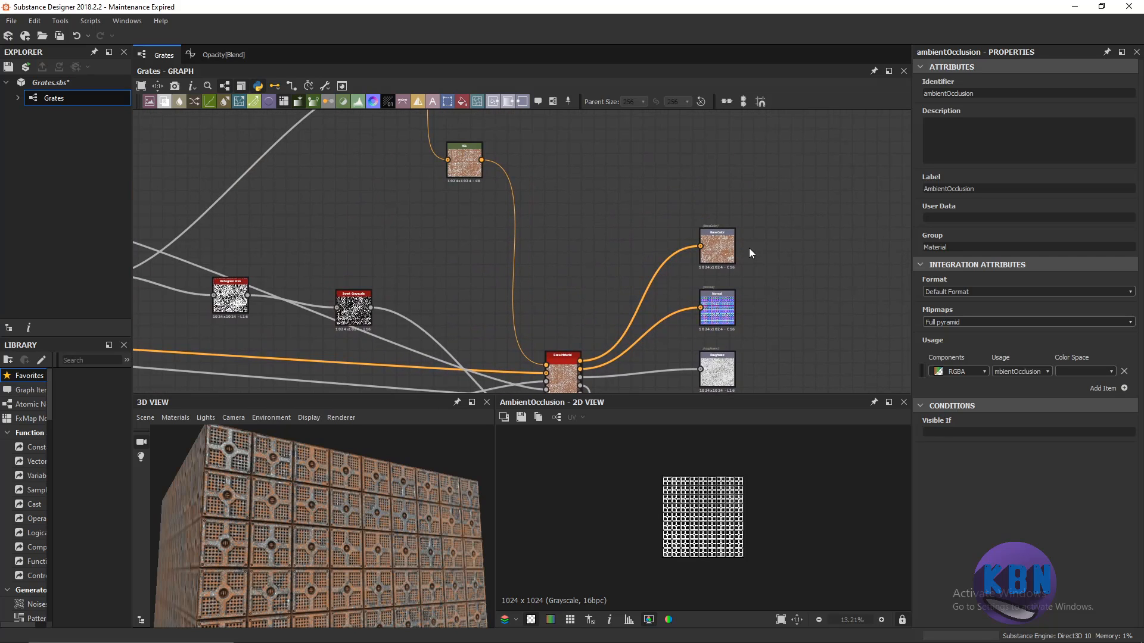
scroll(749, 248, "up", 3)
scroll(712, 229, "down", 4)
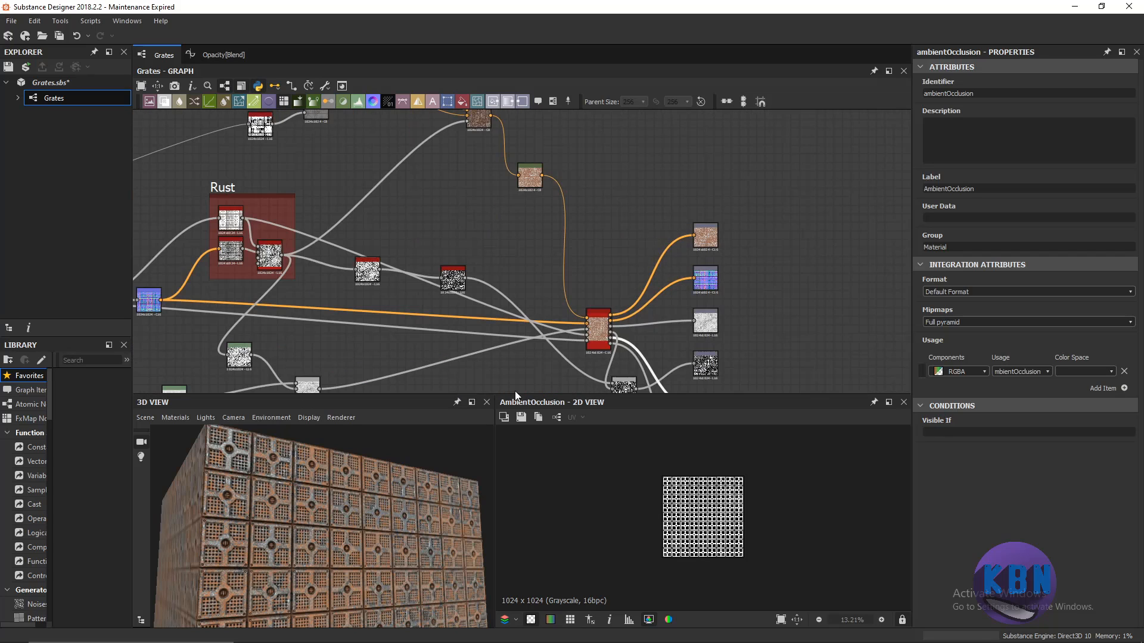
left_click_drag(452, 470, 433, 524)
scroll(542, 310, "down", 5)
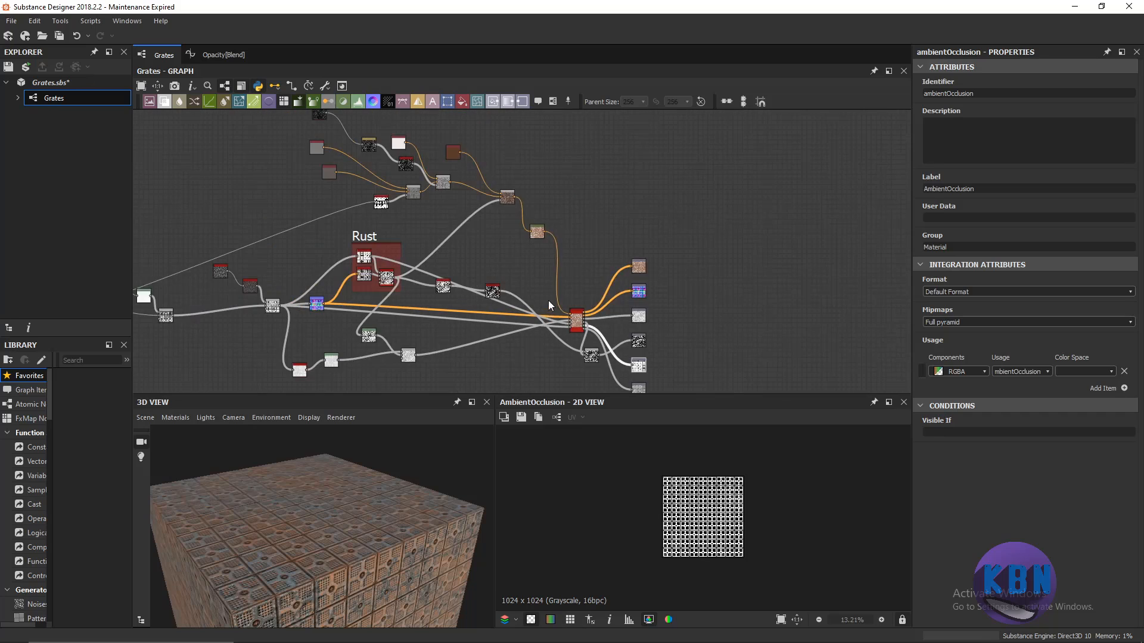
middle_click_drag(465, 298, 602, 255)
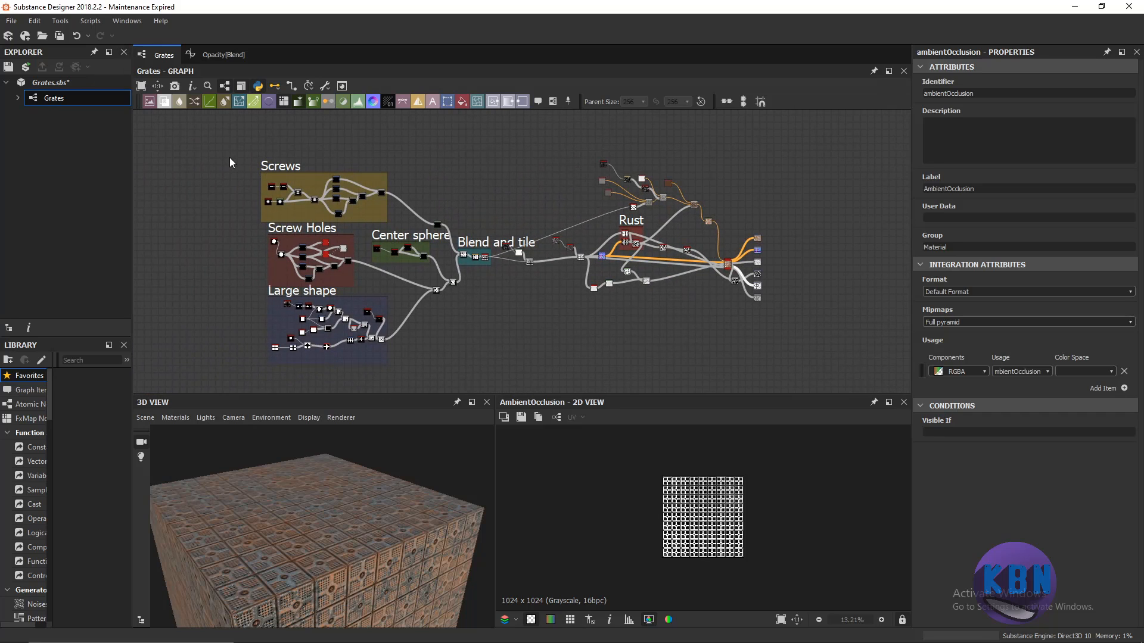
scroll(230, 157, "up", 4)
scroll(256, 163, "down", 2)
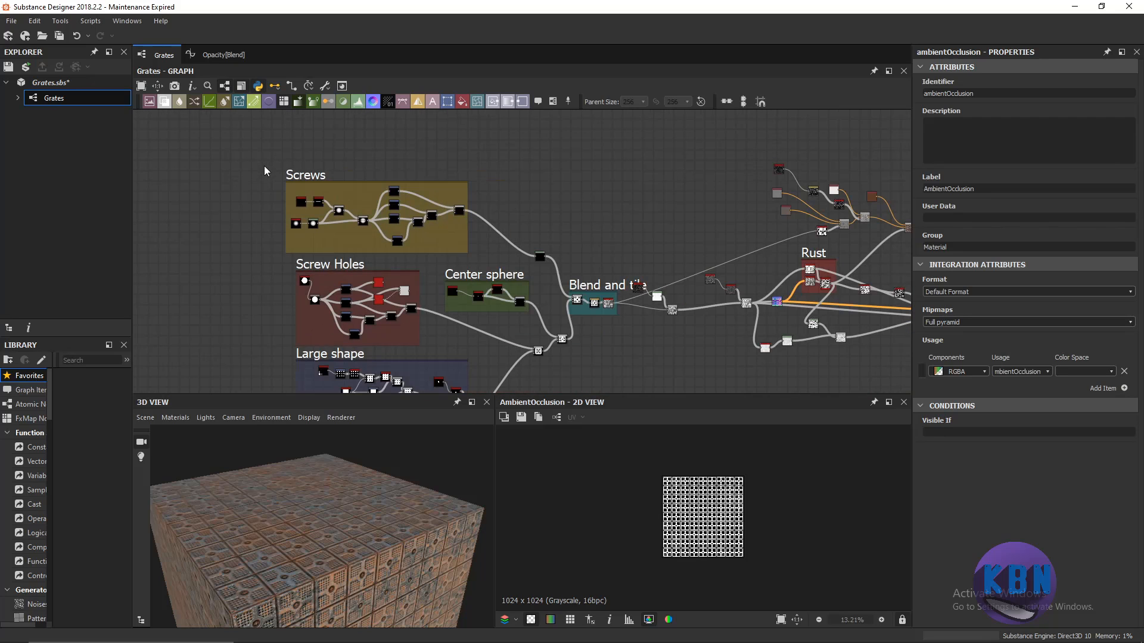